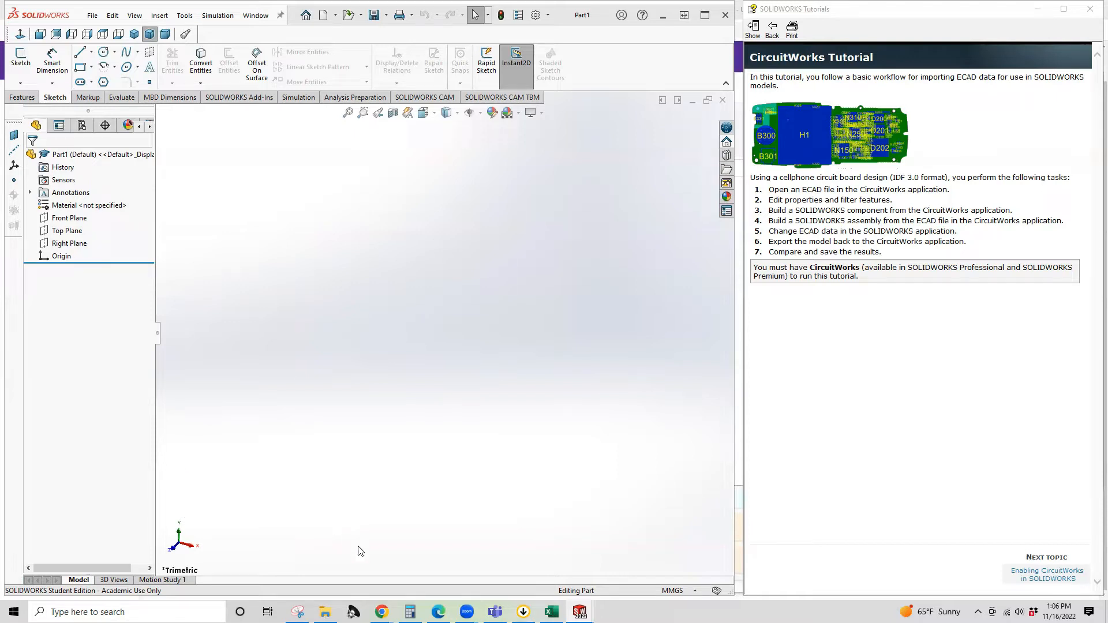
mouse_move(324, 611)
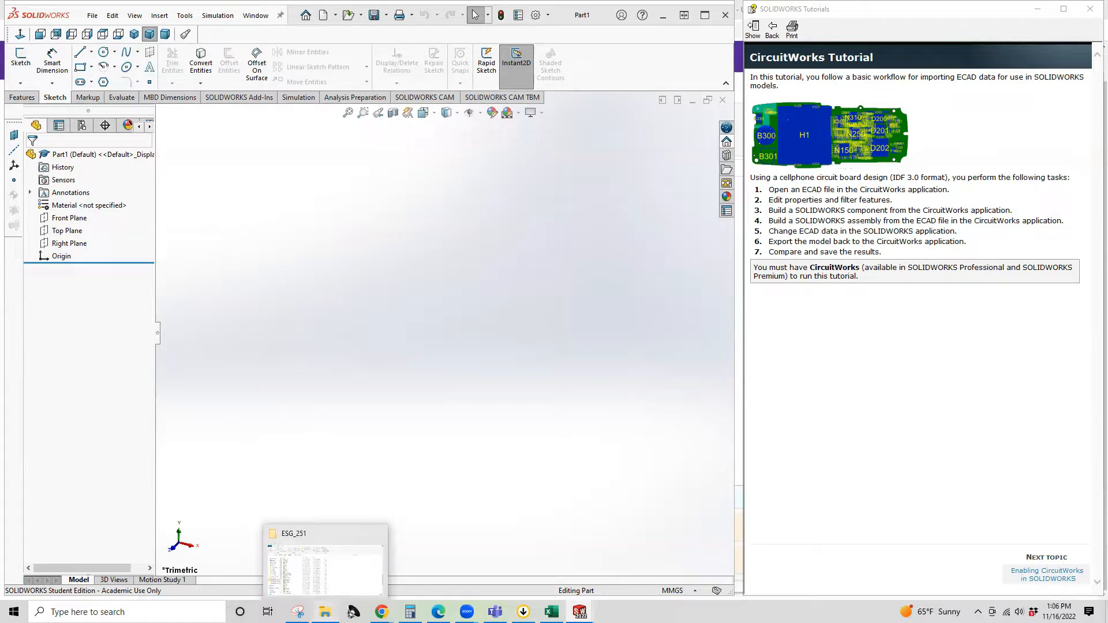
left_click_drag(325, 611, 404, 336)
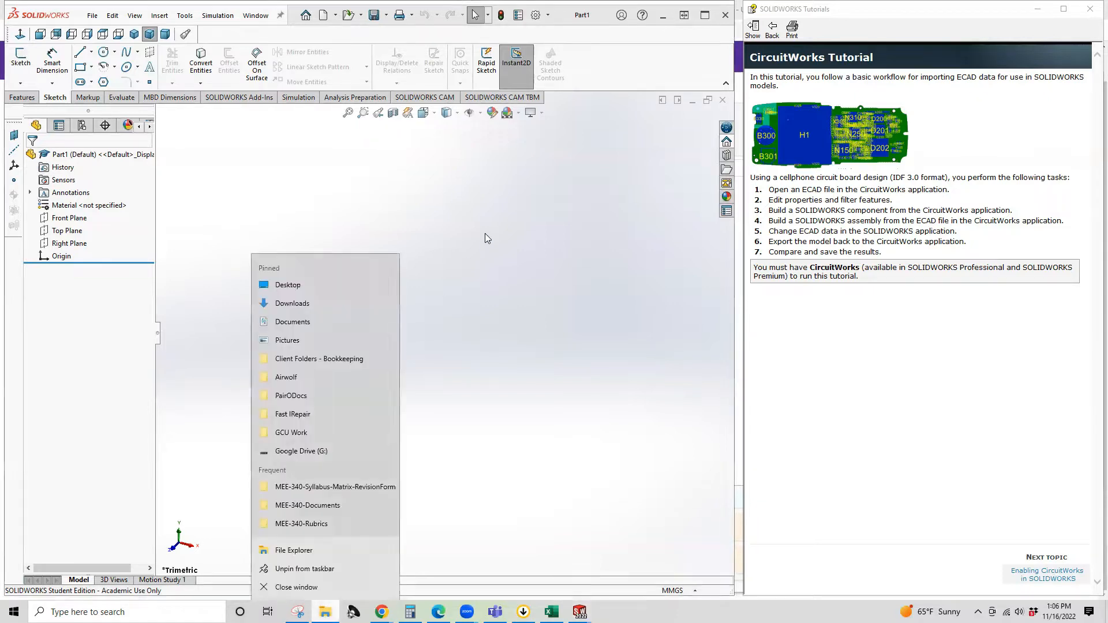
left_click(485, 238)
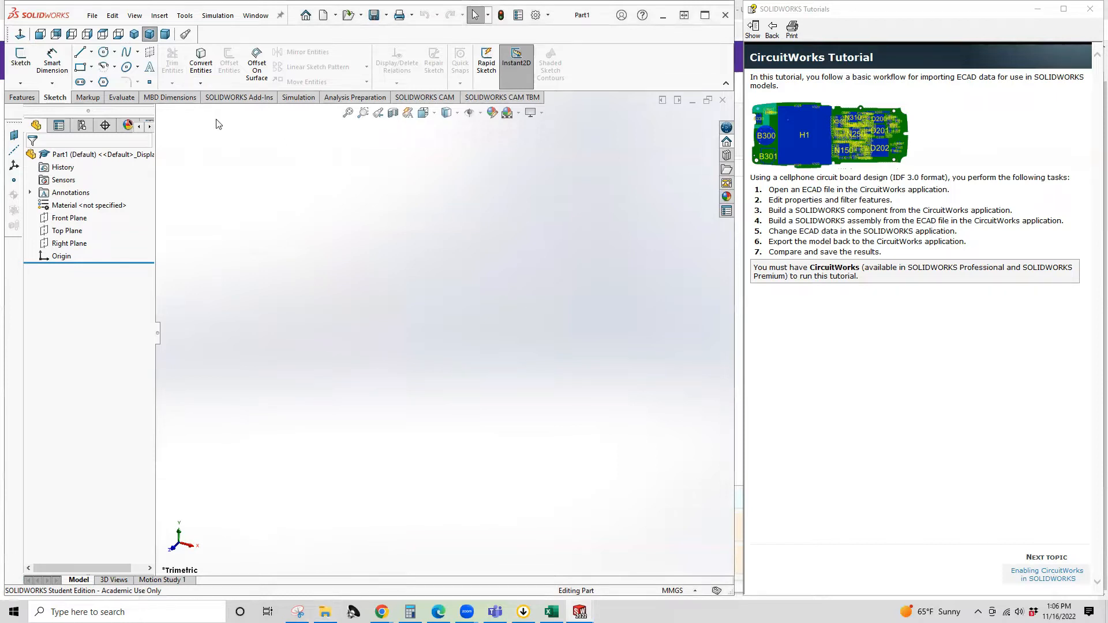
Step: Unload the SOLIDWORKS Simulation add-in, then load the CircuitWorks add-in and display its commands
left_click(241, 97)
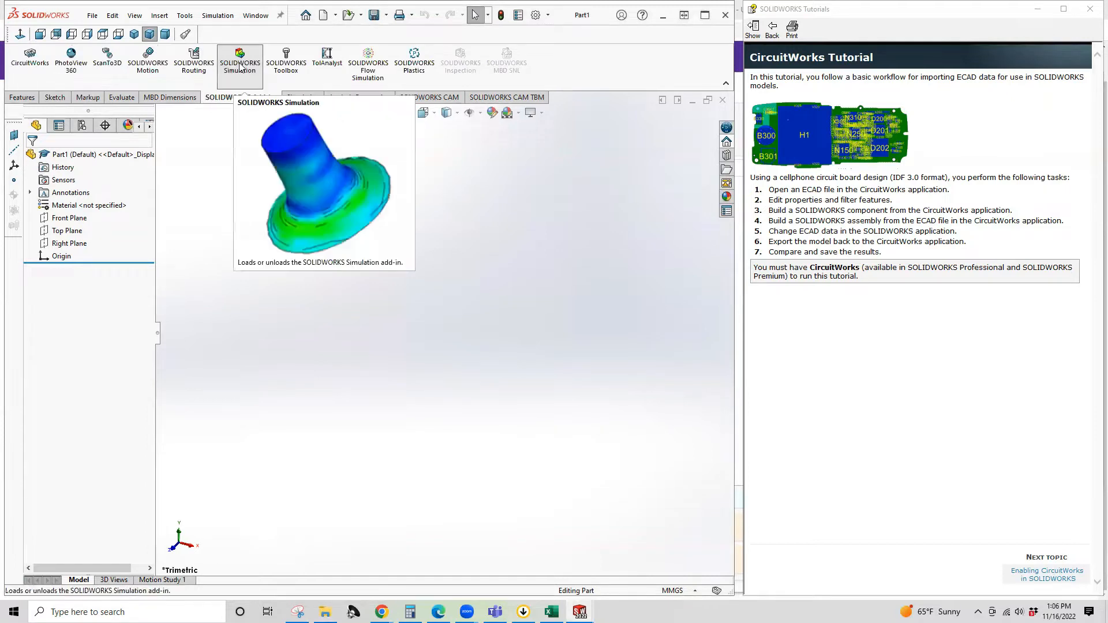
left_click(258, 62)
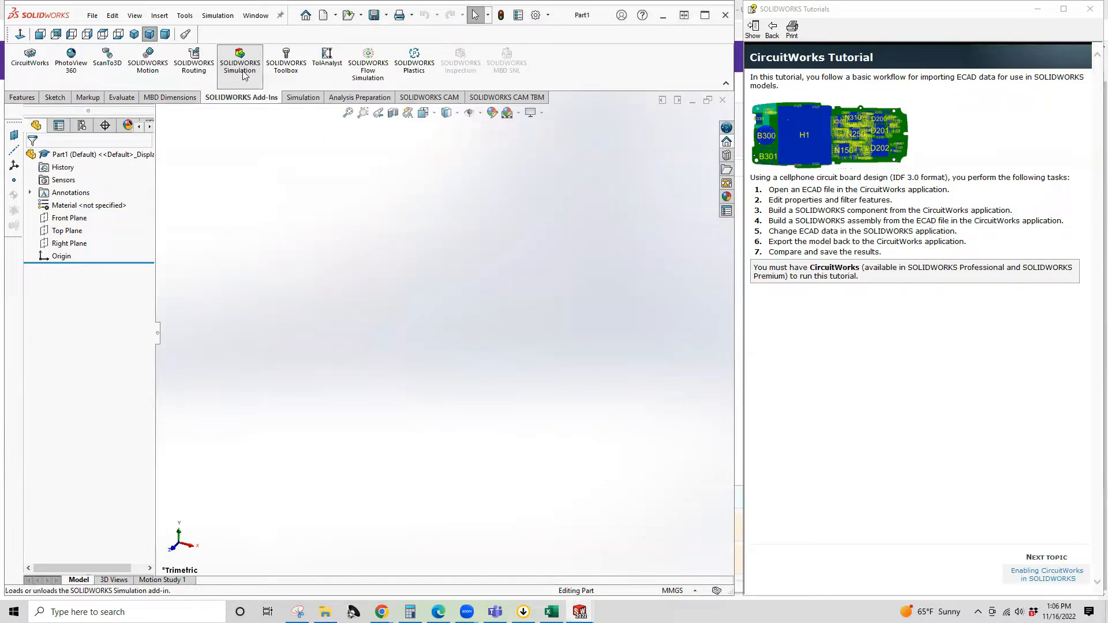
left_click(30, 63)
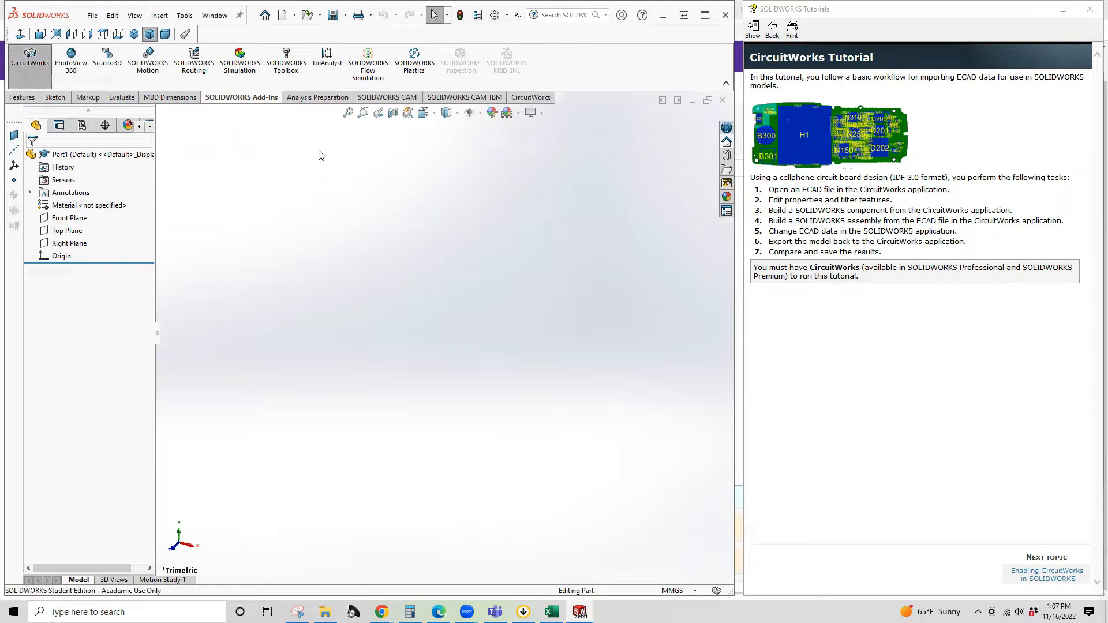
left_click(526, 98)
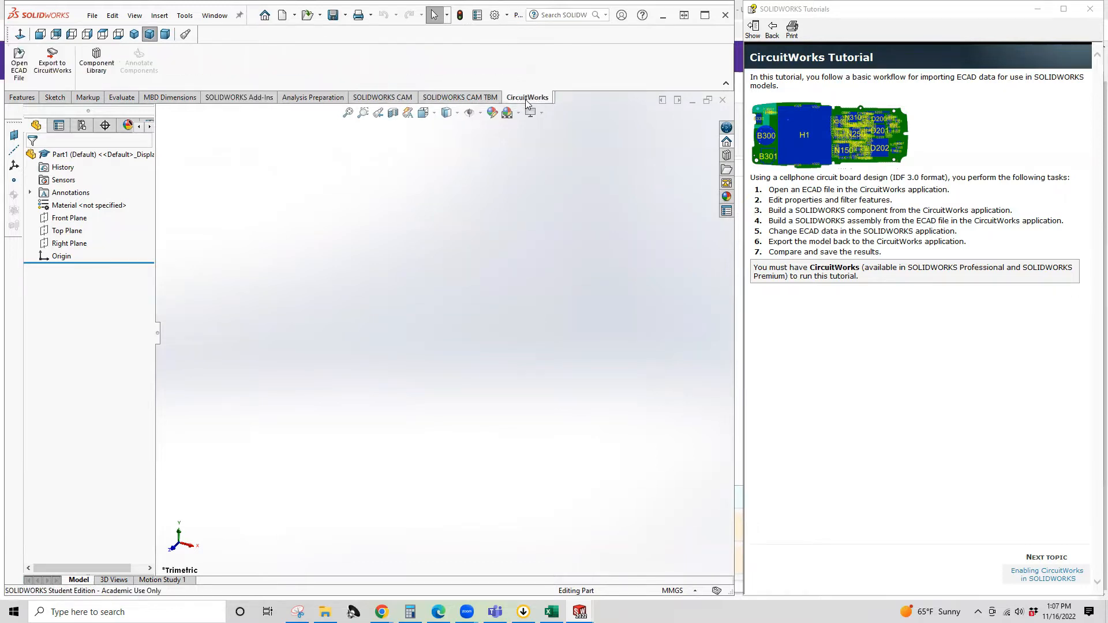
Step: Start opening an ECAD file and browse to Local Disk (C:)
left_click(17, 69)
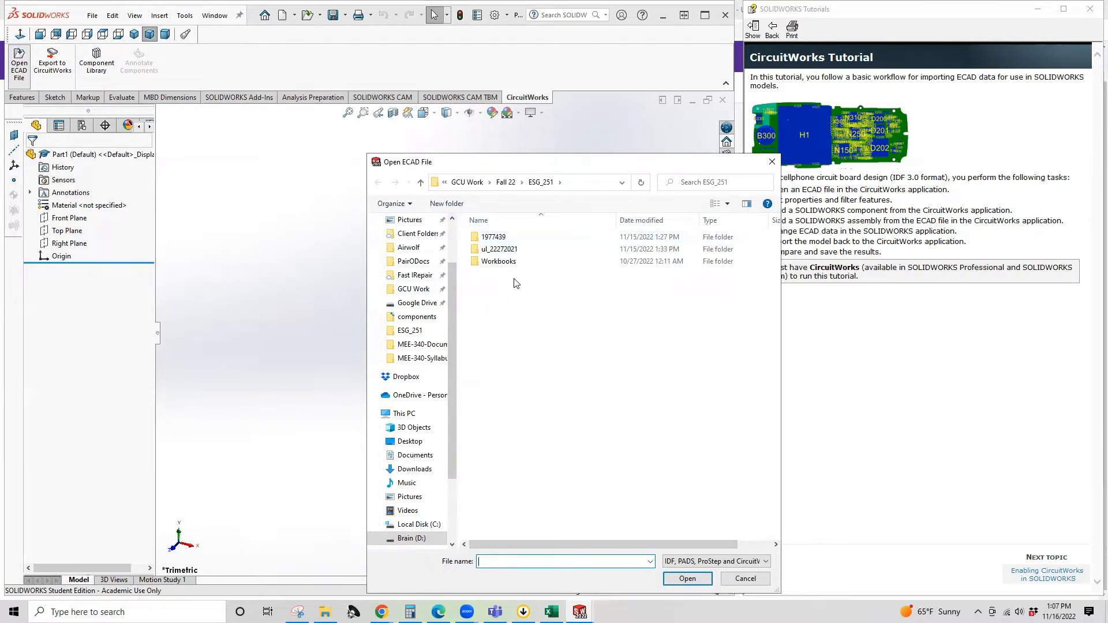
scroll(448, 310, "up", 2)
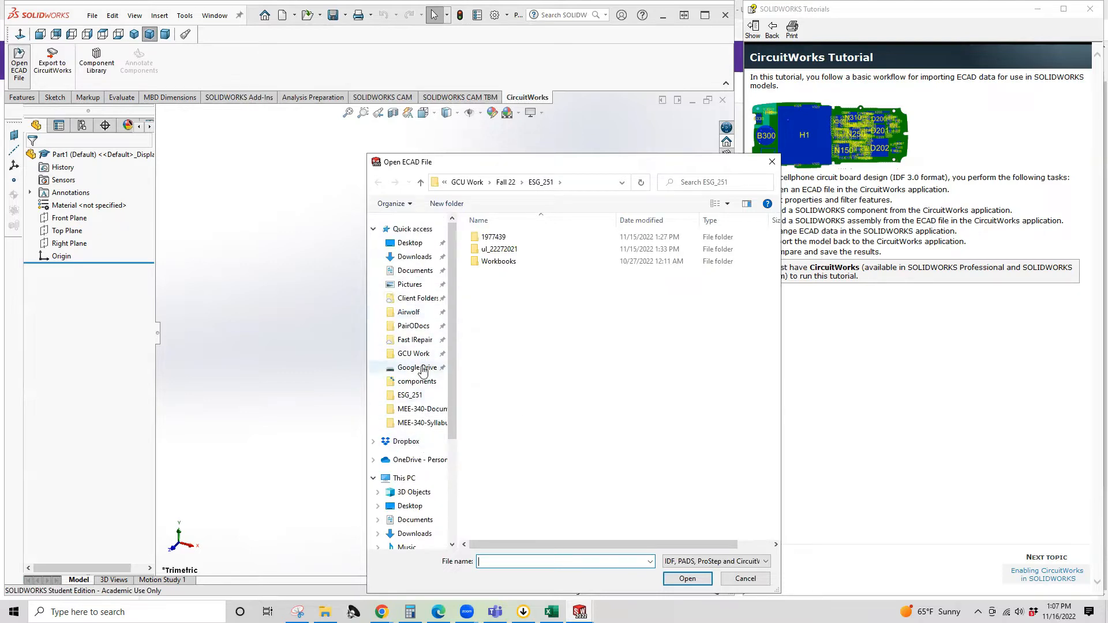
scroll(422, 372, "down", 2)
left_click(418, 524)
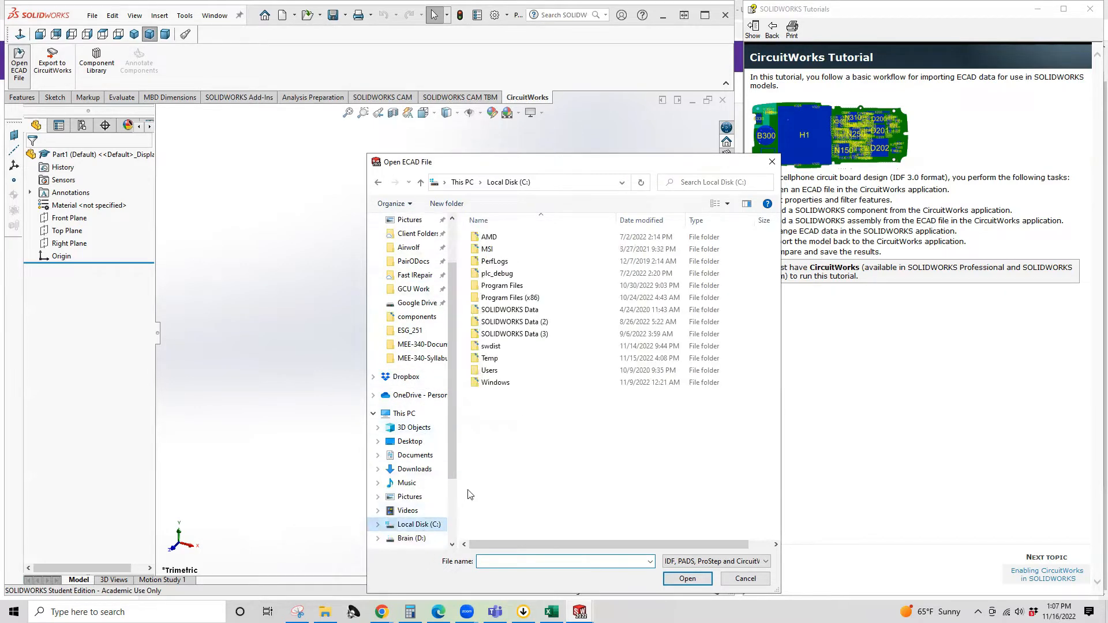
scroll(470, 495, "down", 1)
scroll(433, 499, "up", 2)
scroll(486, 344, "up", 1)
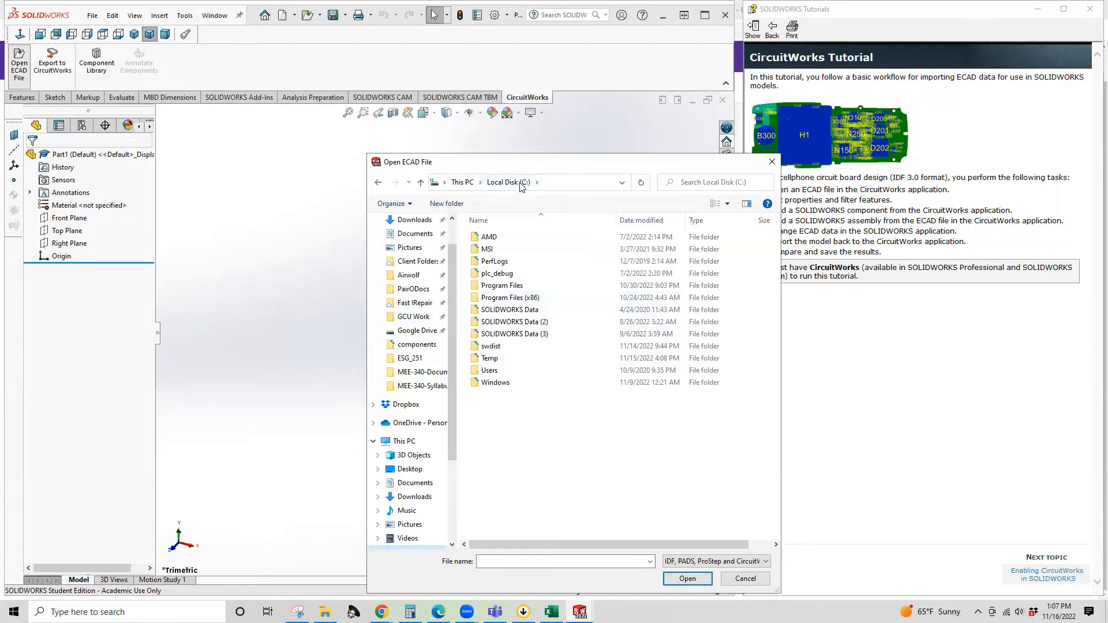
Step: Browse through the Public user's Public Documents to the SOLIDWORKS 2022 samples\tutorial folder
double_click(499, 374)
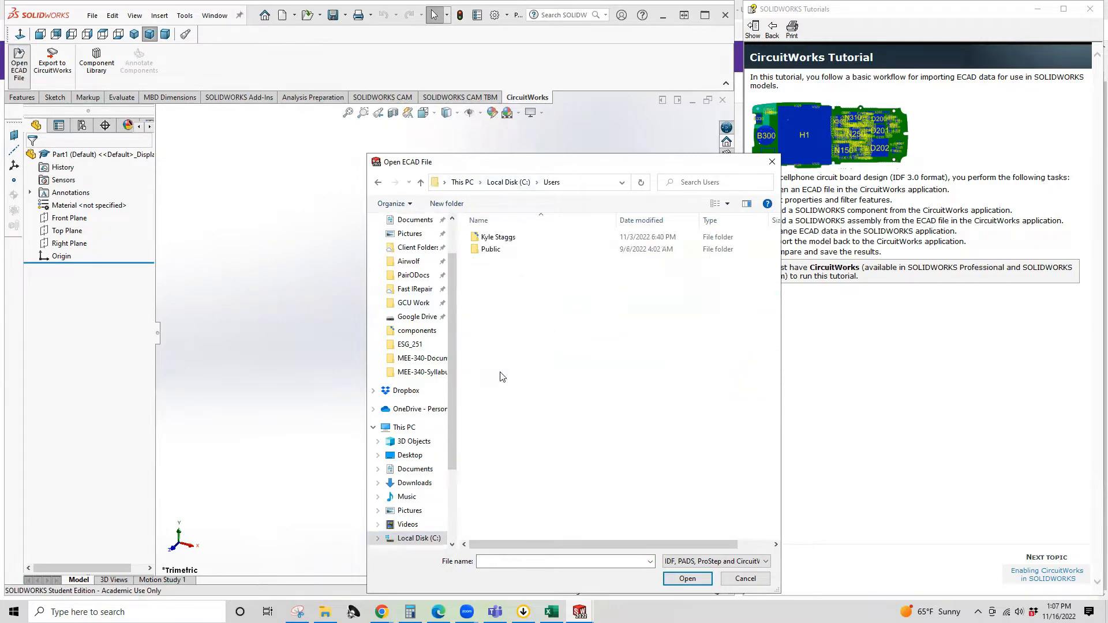
double_click(511, 249)
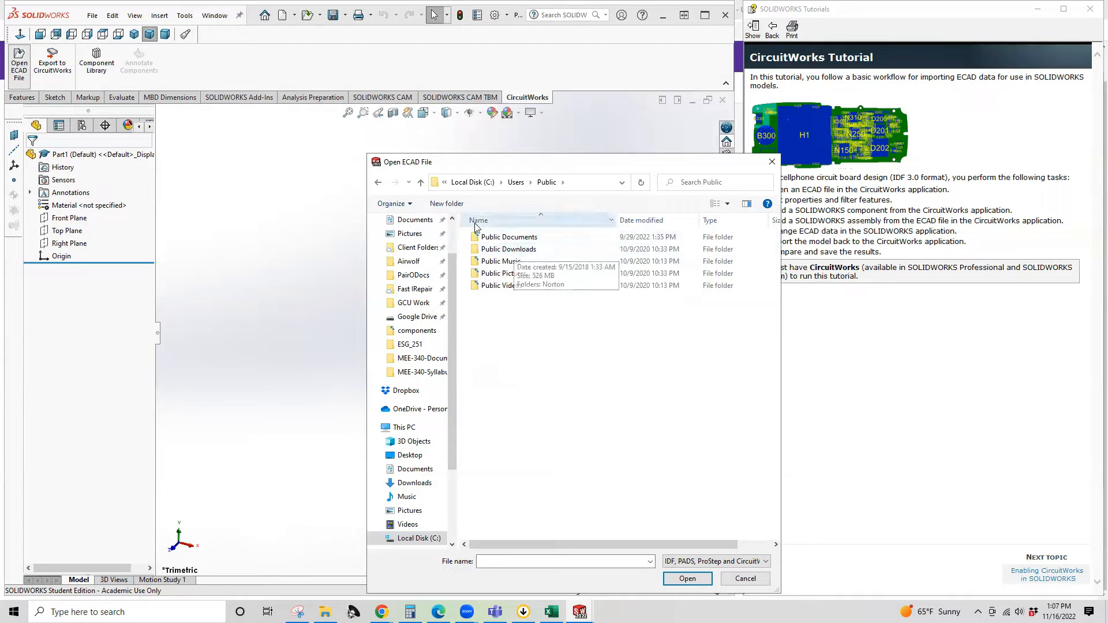
double_click(518, 237)
double_click(519, 237)
double_click(520, 237)
double_click(492, 249)
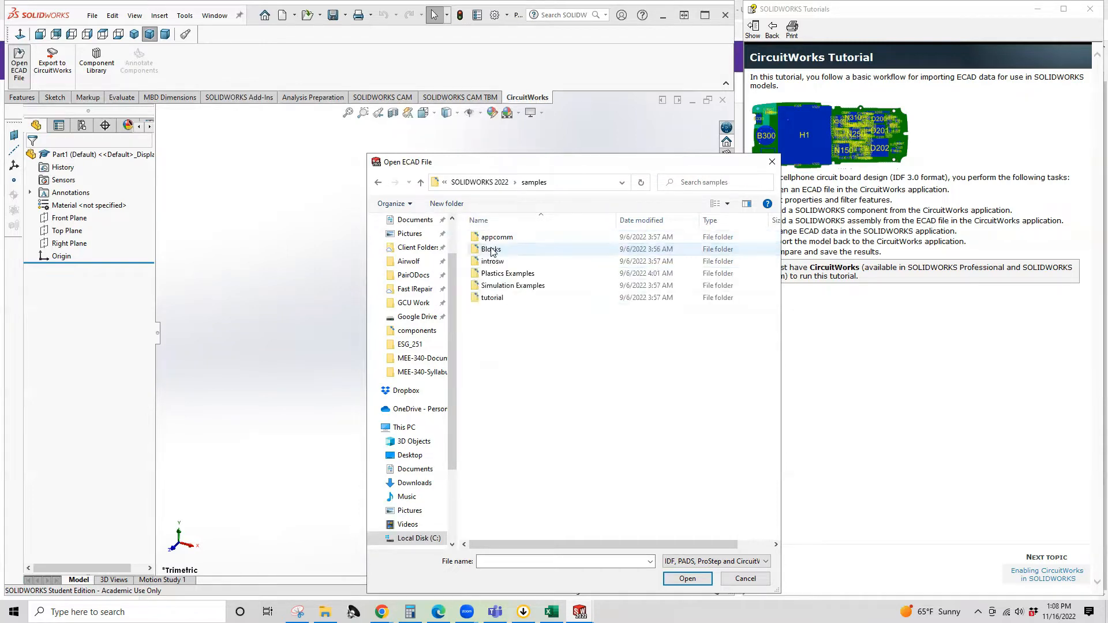
double_click(491, 298)
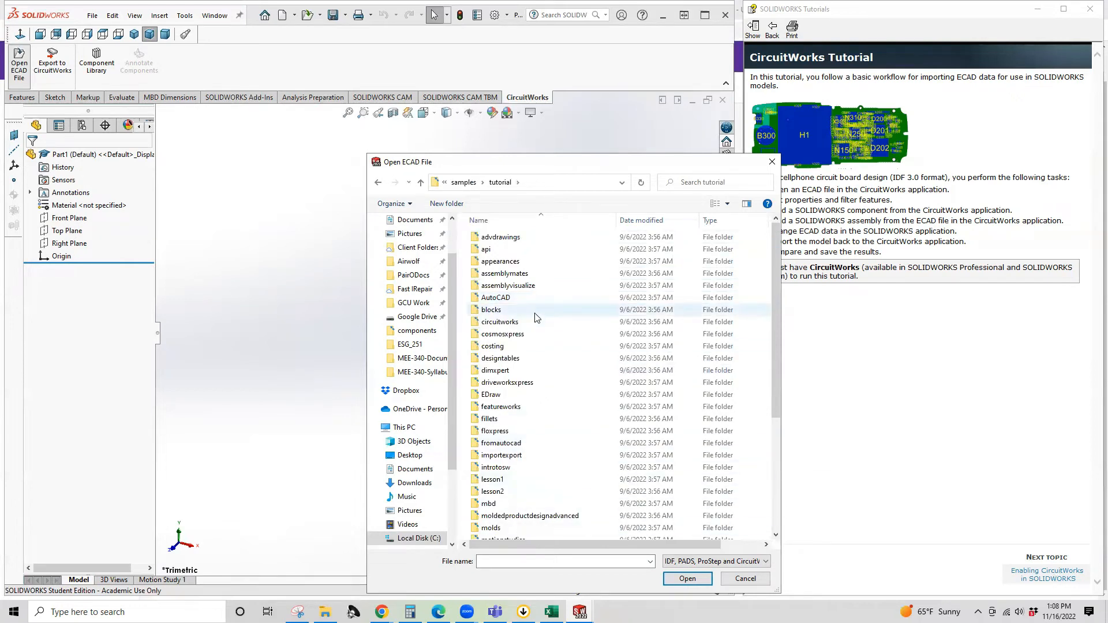
Step: Open cellphone.emn from the circuitworks\Examples\idf 3.0 folder in CircuitWorks
scroll(536, 317, "down", 1)
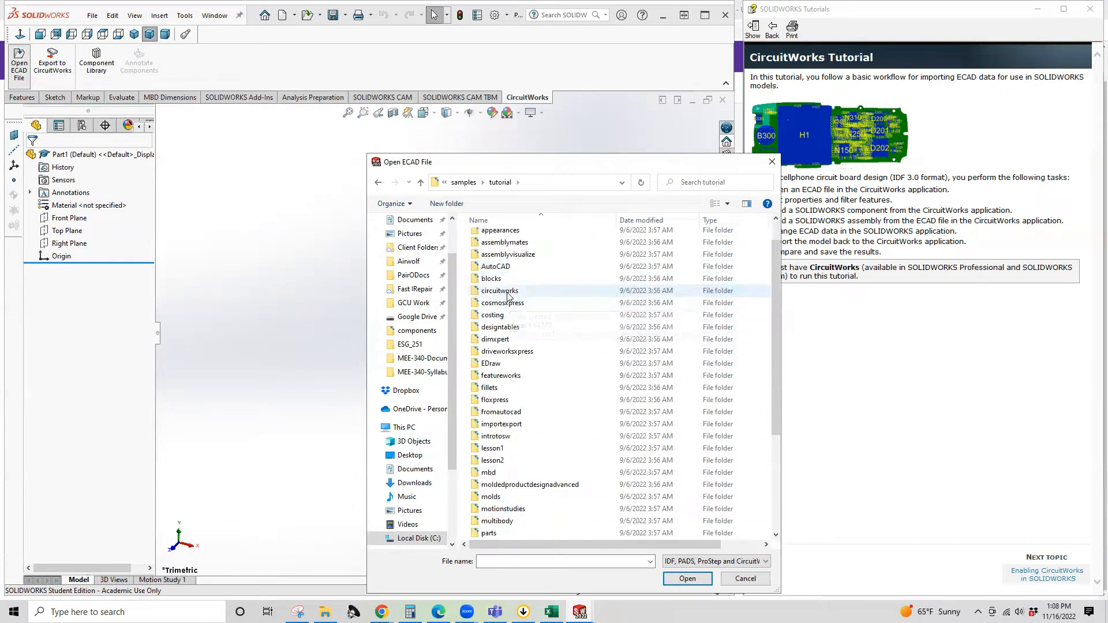
double_click(499, 290)
double_click(493, 237)
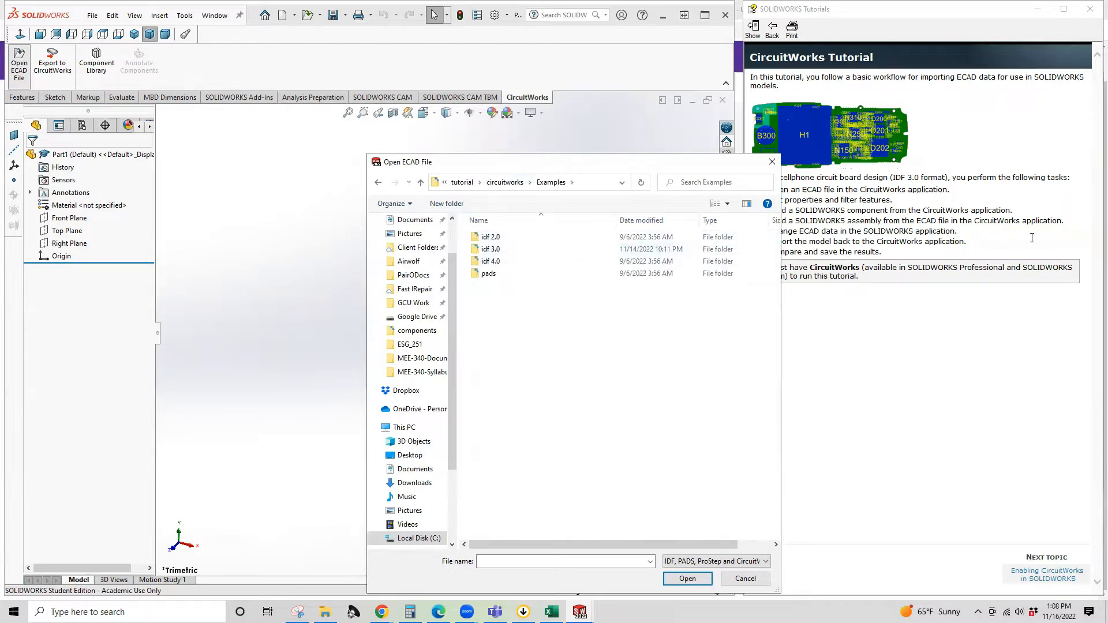
double_click(488, 252)
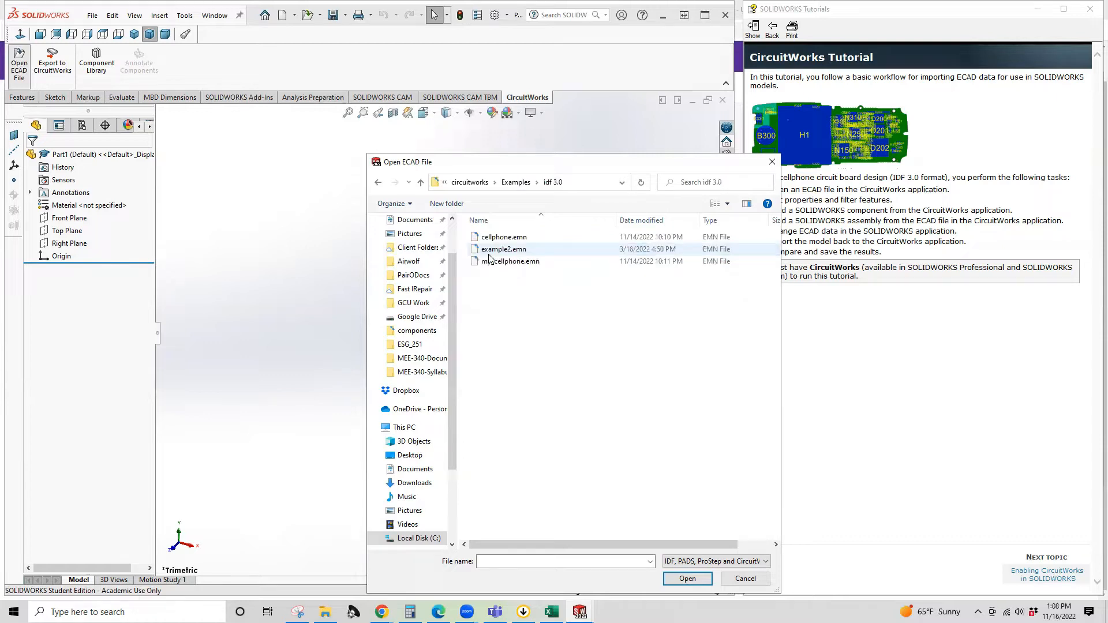
left_click(517, 241)
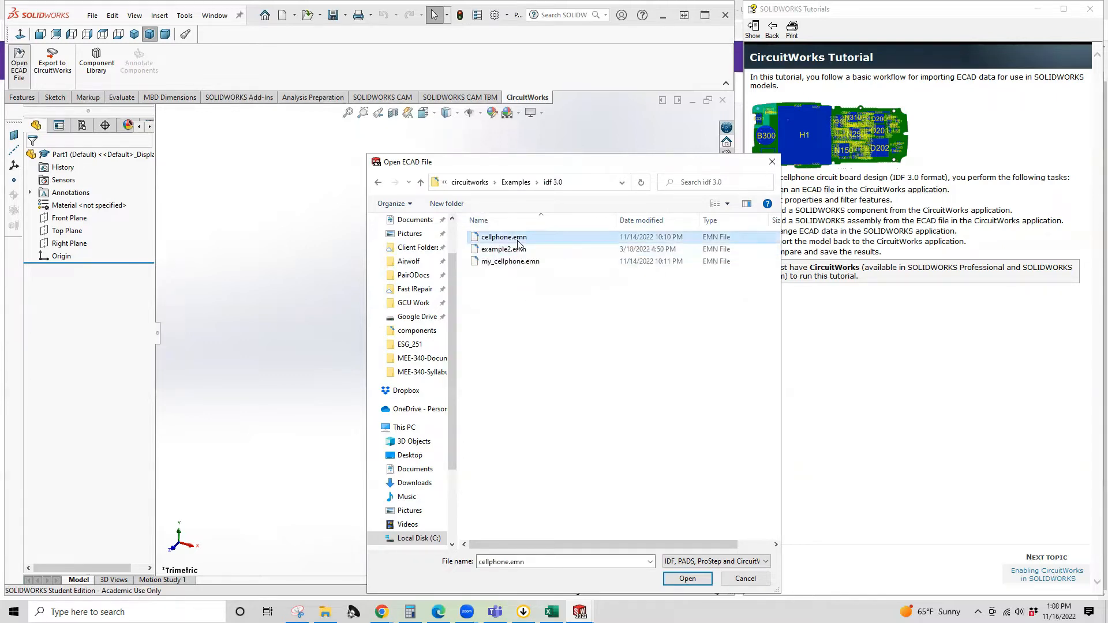
double_click(545, 237)
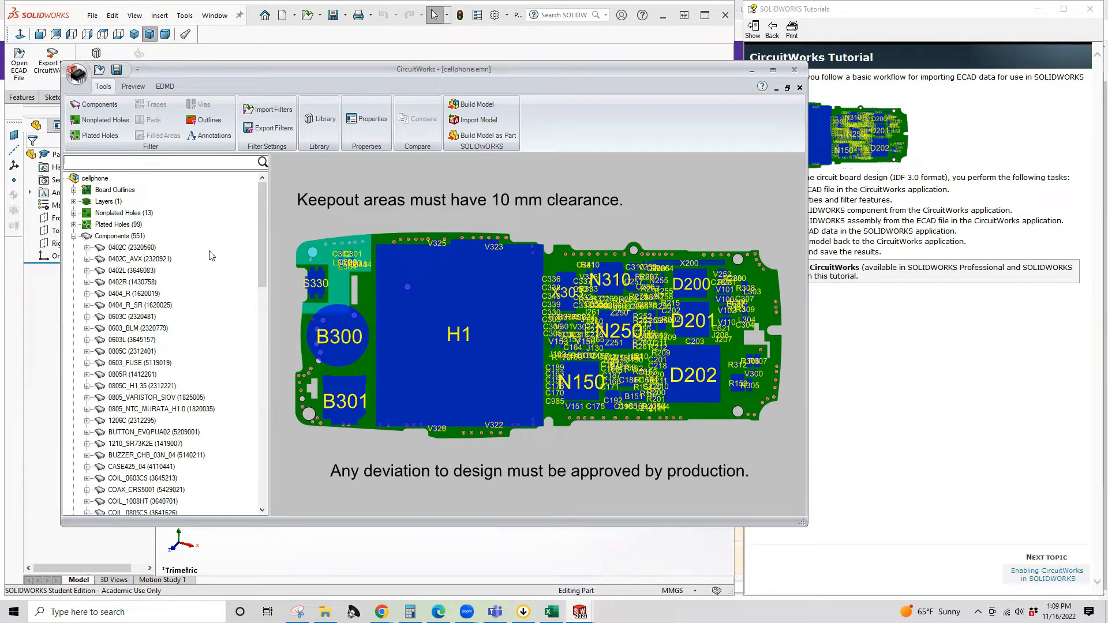
Step: Look through the list of components in the cellphone board's tree
scroll(138, 346, "down", 1)
scroll(130, 329, "up", 1)
scroll(192, 366, "down", 8)
scroll(192, 366, "down", 12)
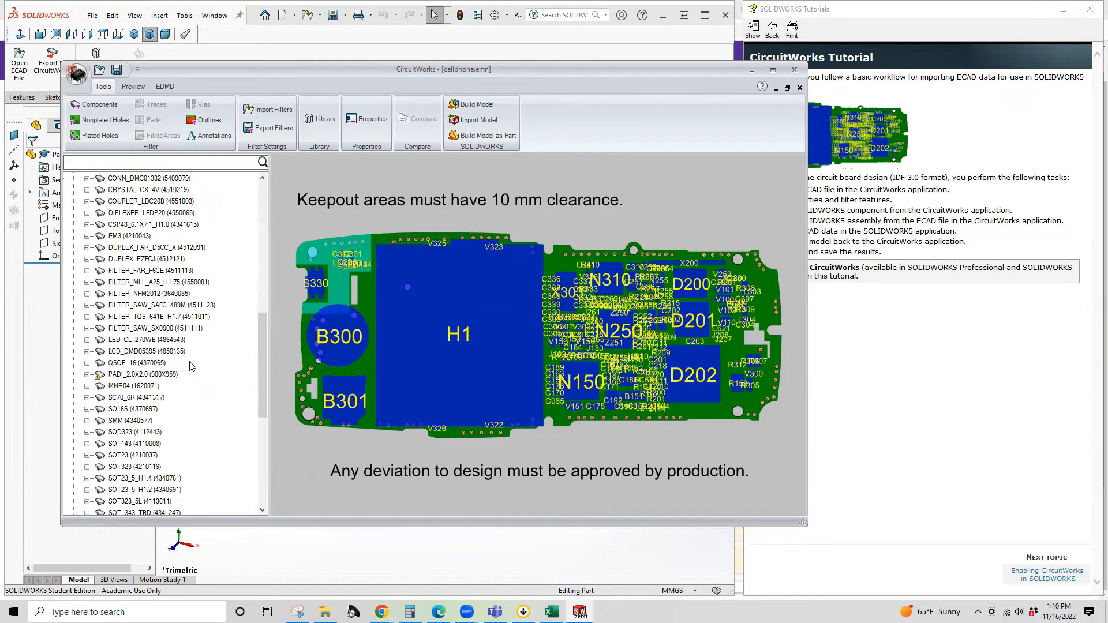
scroll(176, 455, "up", 10)
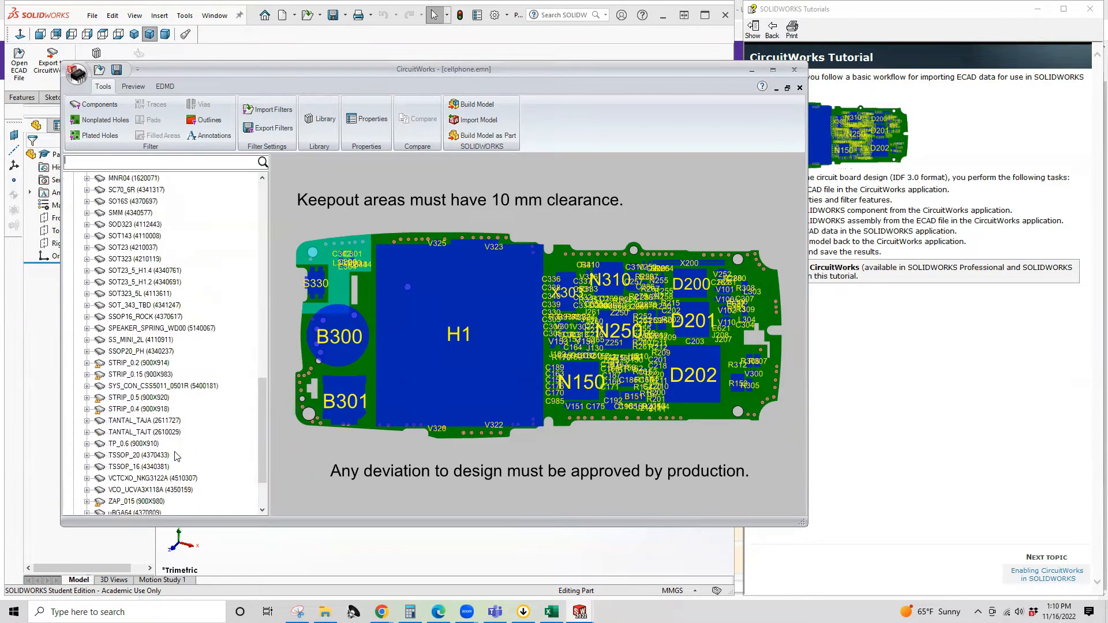
scroll(176, 454, "up", 10)
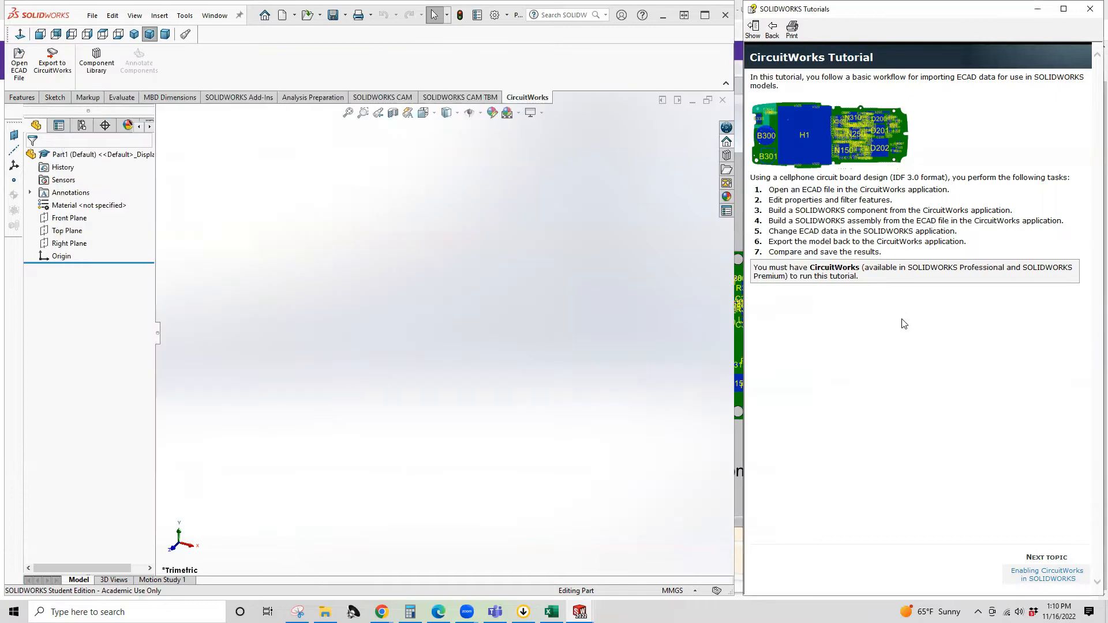
Step: Advance the CircuitWorks tutorial to the Editing Properties topic
left_click(904, 317)
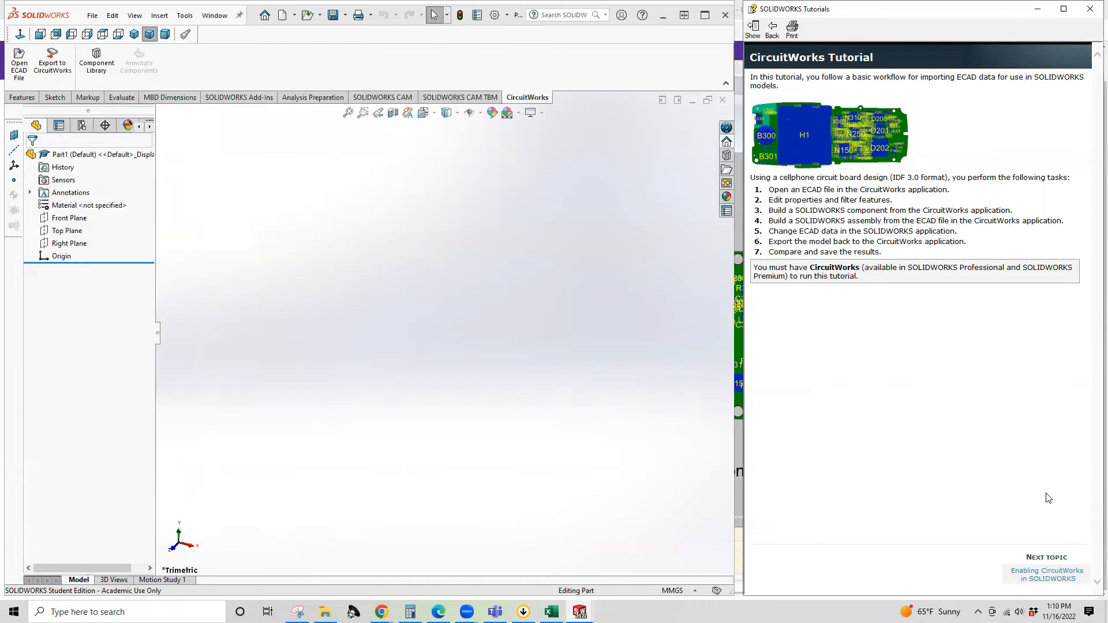
left_click(1053, 575)
left_click(1054, 575)
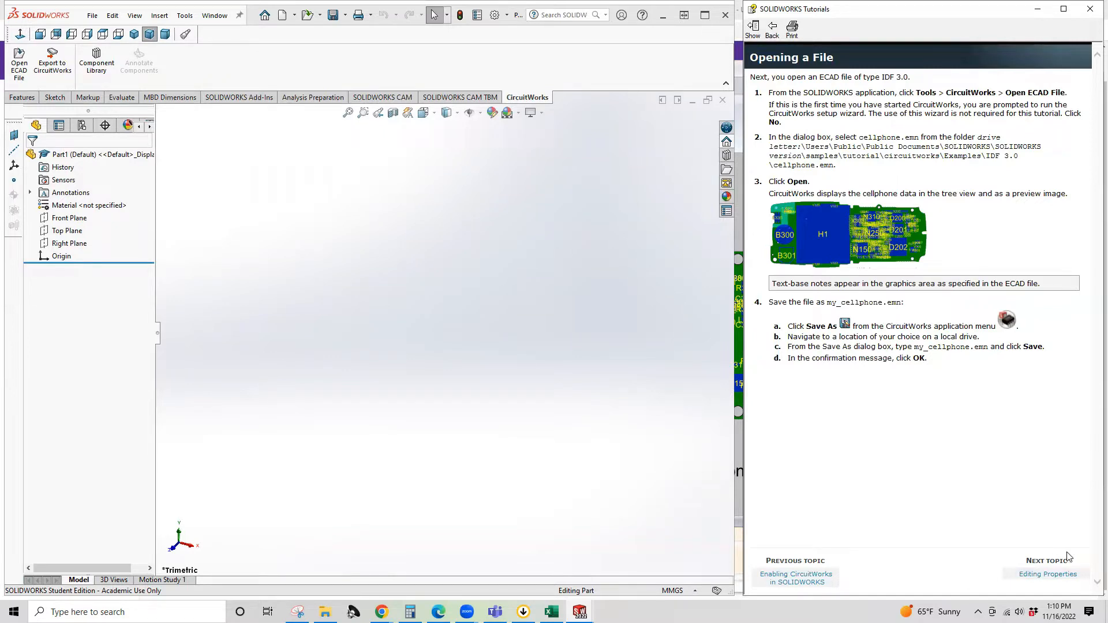
left_click(1054, 575)
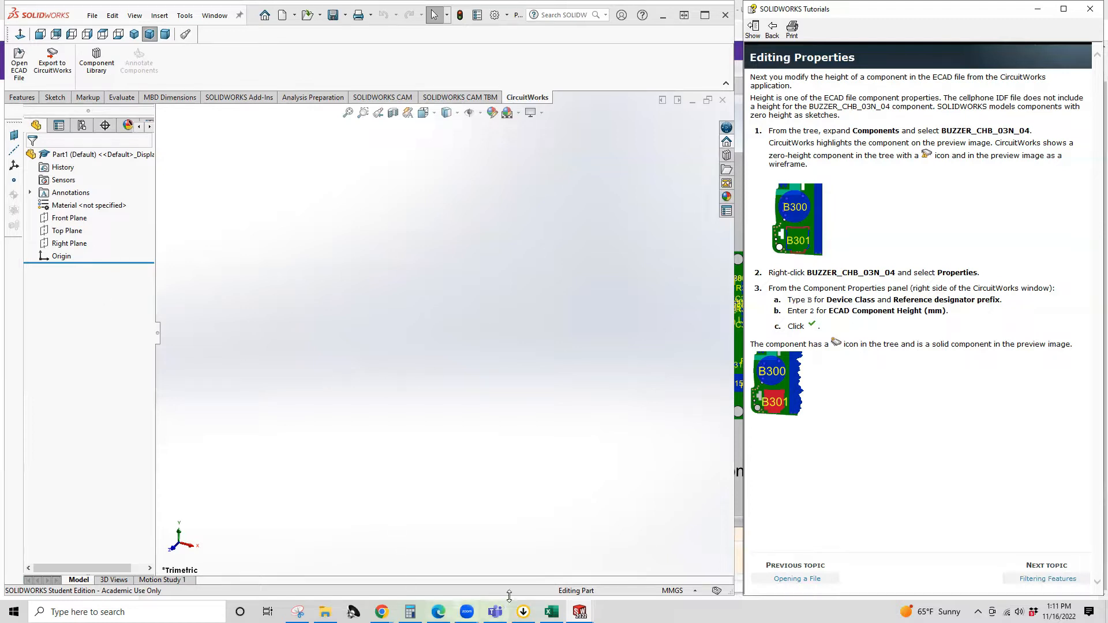
Step: Bring the CircuitWorks window with cellphone.emn to the front and shift it away from the tutorial text
left_click(579, 612)
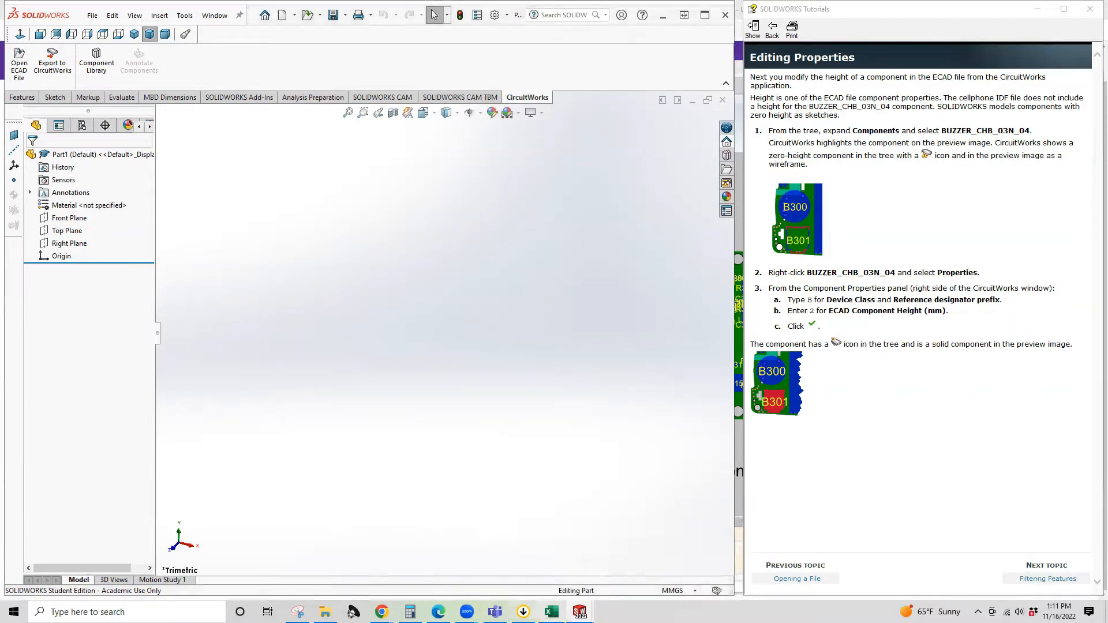
left_click(875, 246)
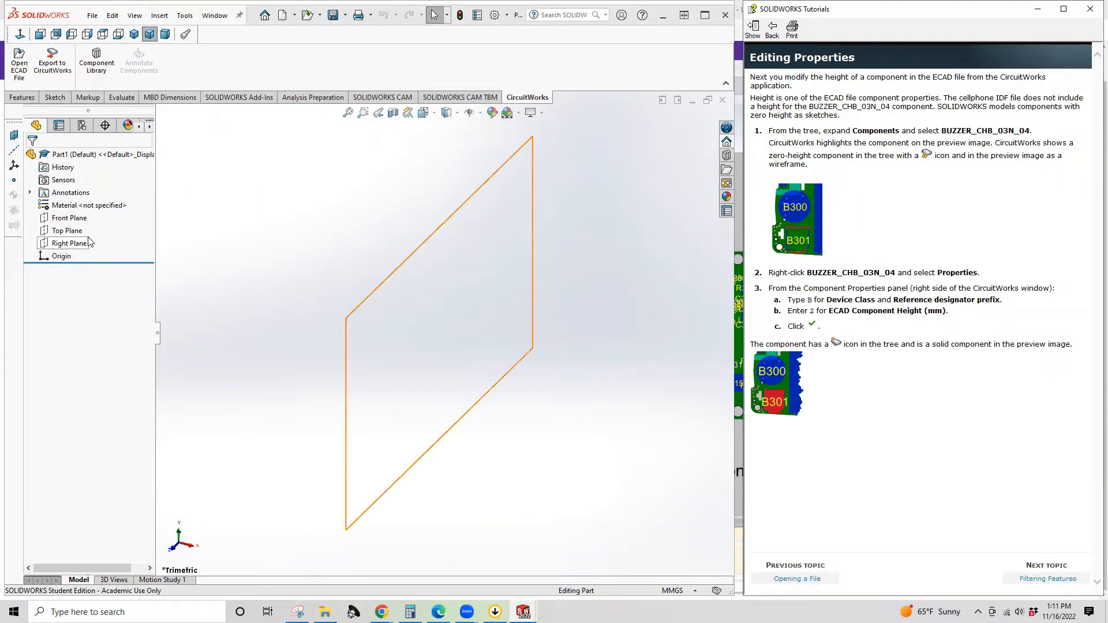
left_click(523, 612)
left_click(617, 569)
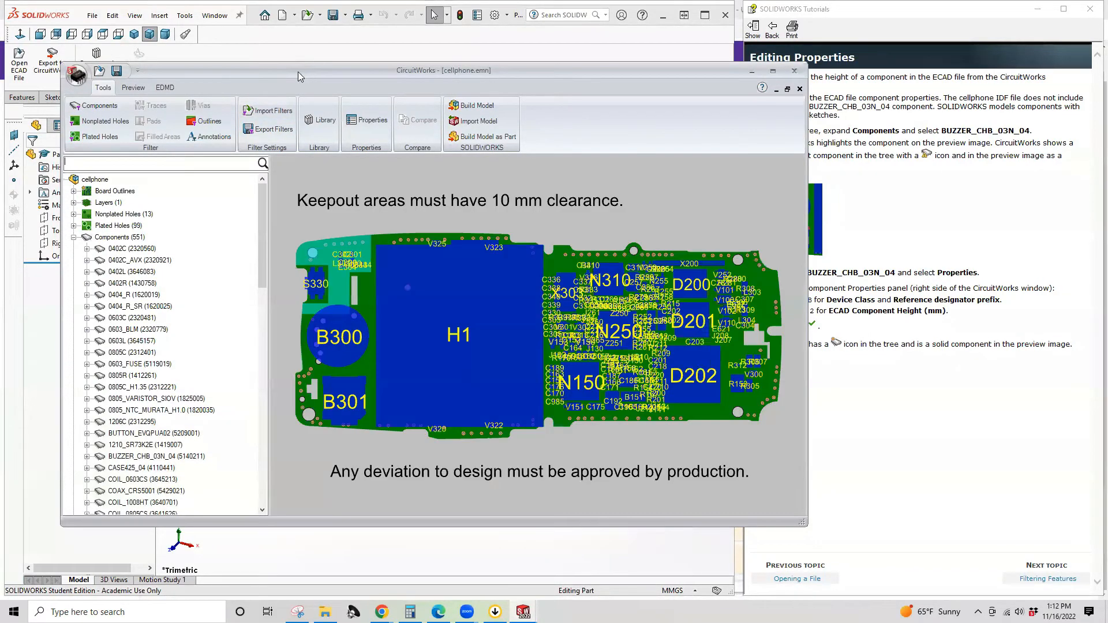
left_click_drag(297, 72, 266, 71)
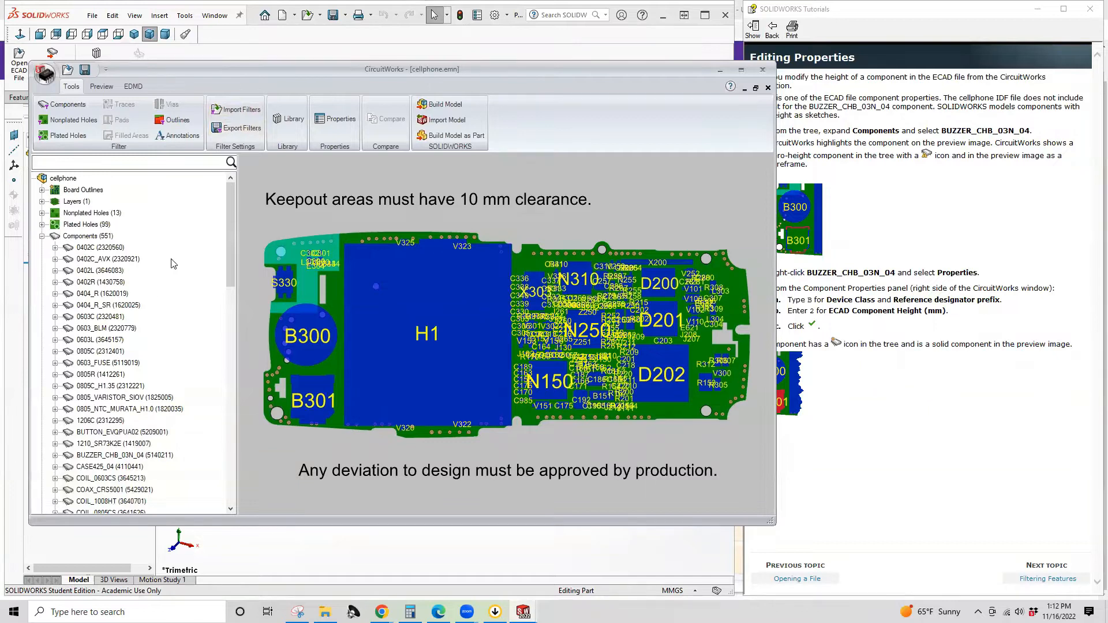
Step: Open the properties of component 0402C_AVX and widen the properties panel so the field names are readable
left_click(114, 261)
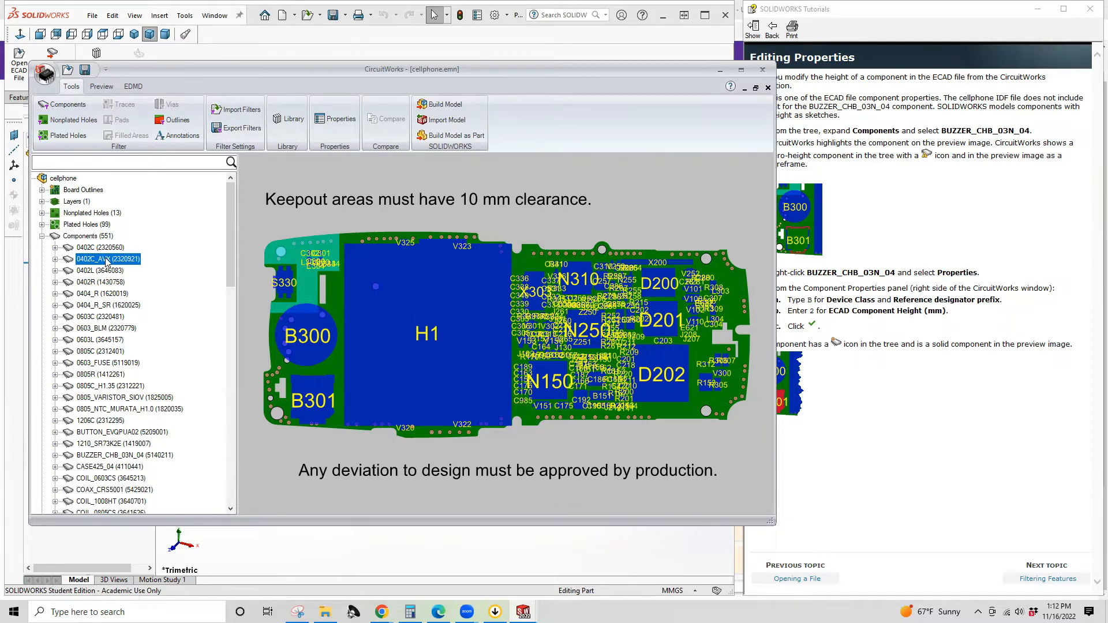
right_click(107, 263)
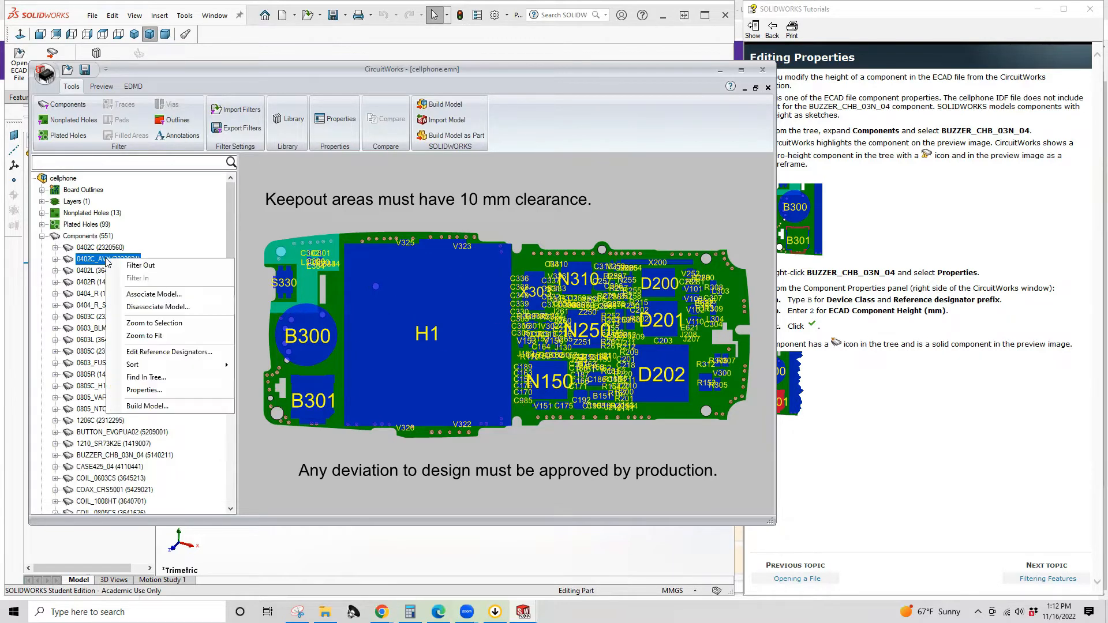
left_click(144, 390)
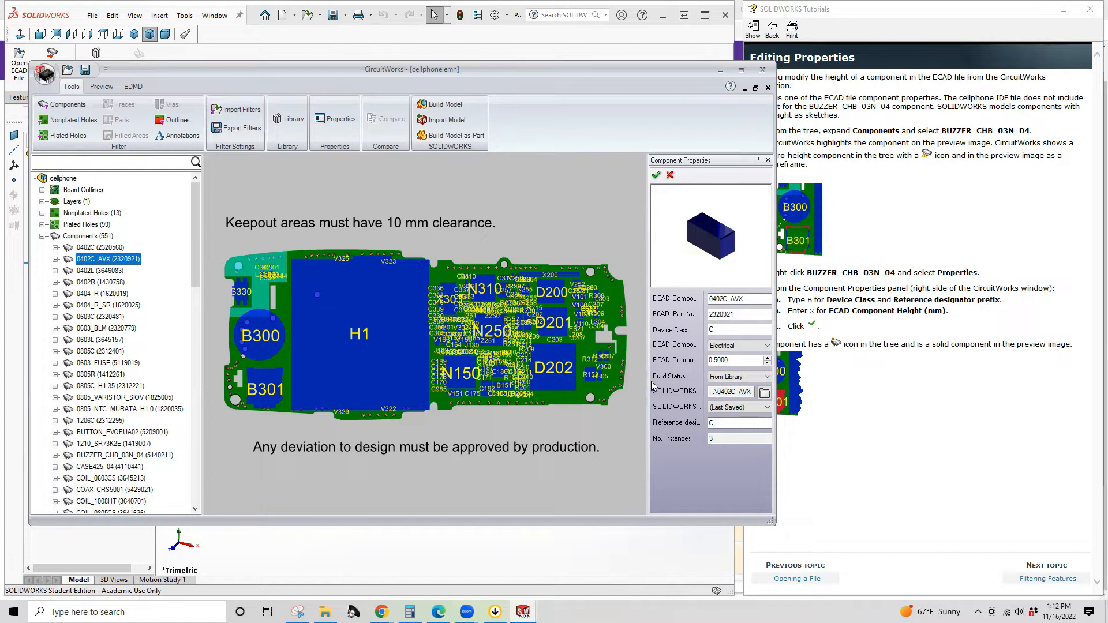
left_click_drag(647, 381, 606, 372)
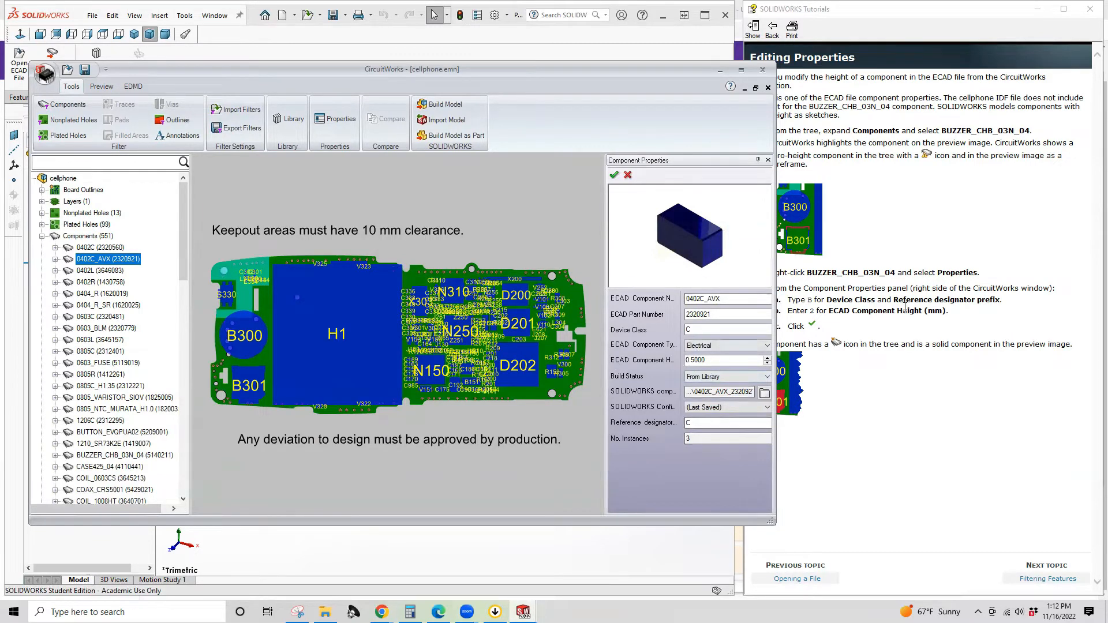
left_click(689, 360)
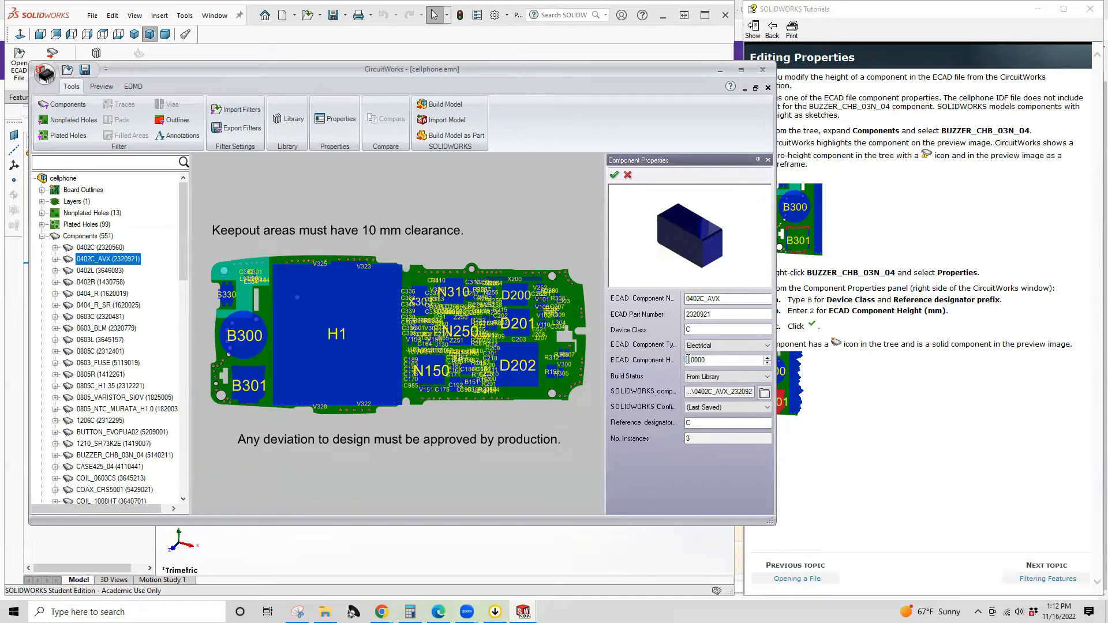
type("2")
left_click(715, 330)
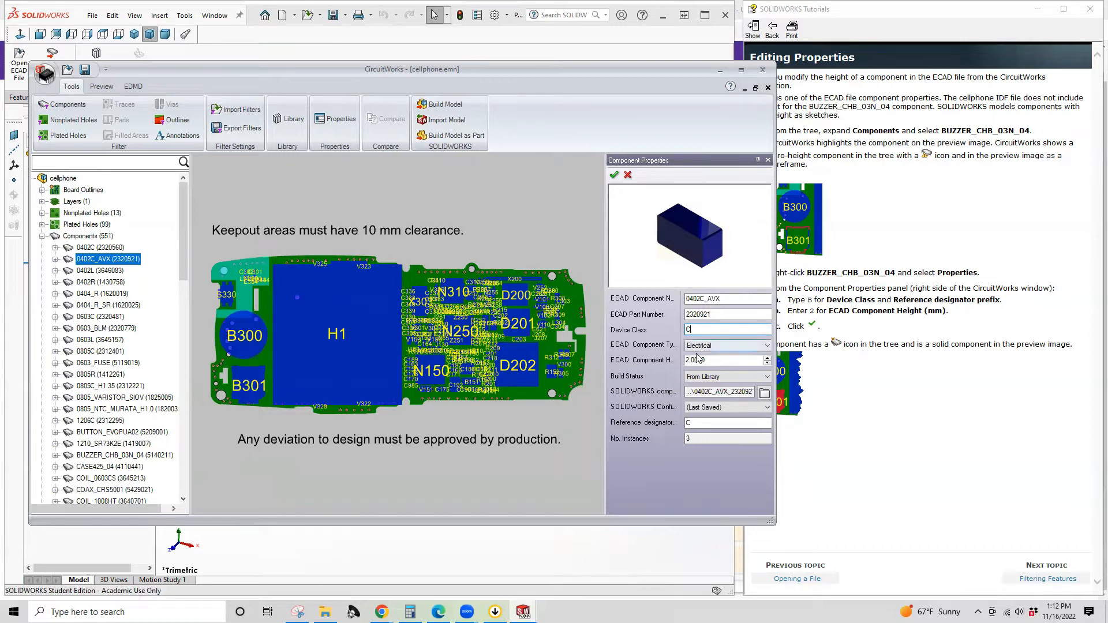
left_click_drag(688, 361, 683, 363)
type("0")
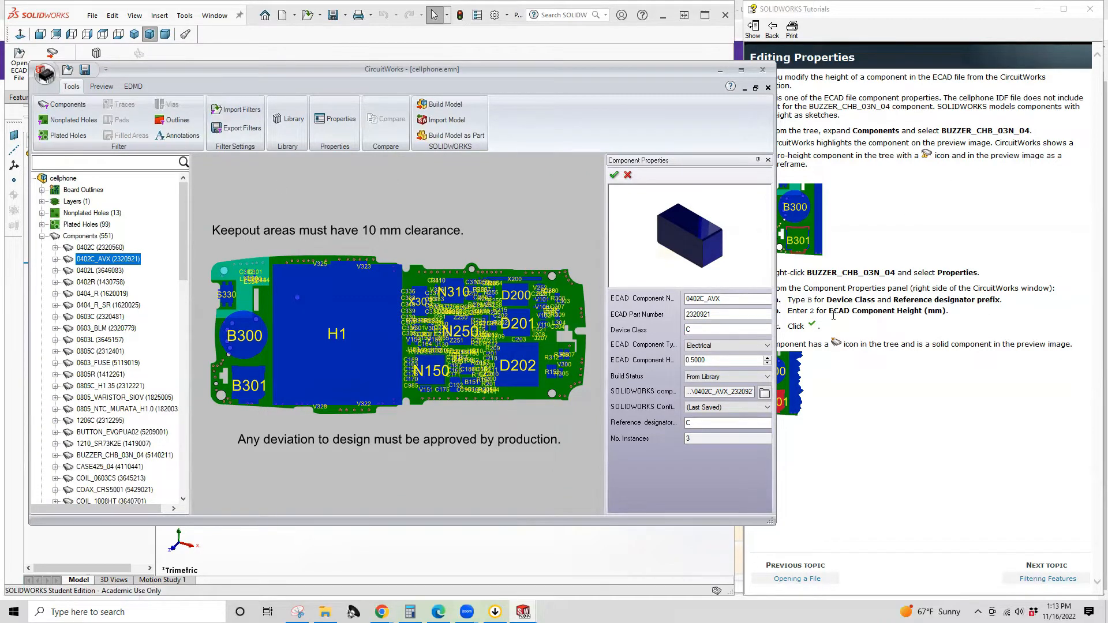
Step: Find BUZZER_CHB_03N_04 among the components and display its properties, checking the component height and device class
scroll(82, 324, "down", 6)
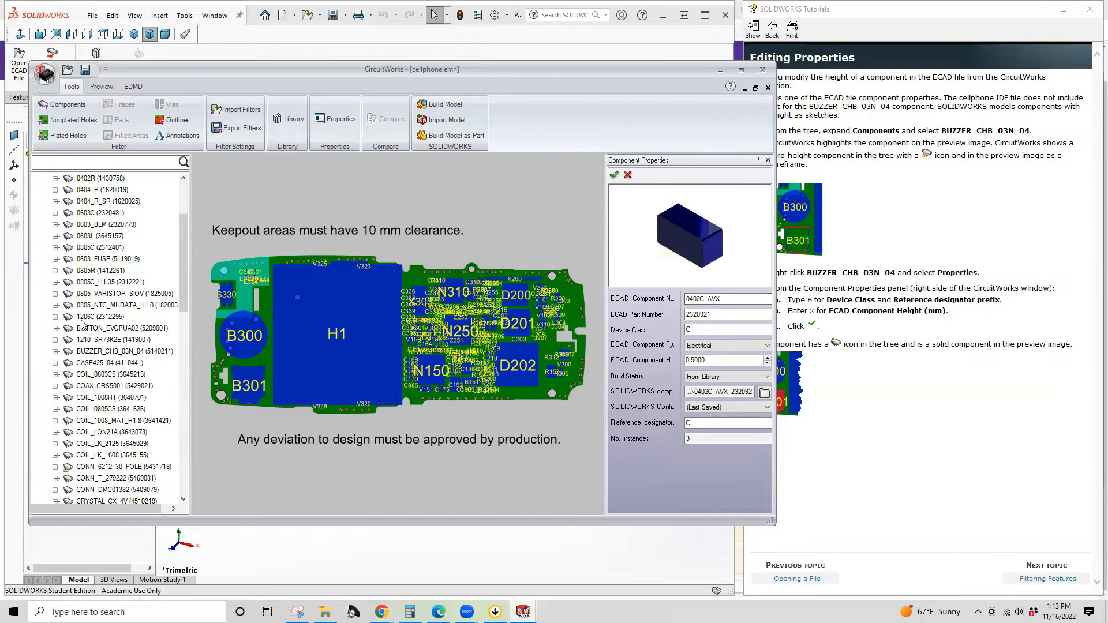
scroll(132, 289, "down", 3)
scroll(133, 289, "down", 10)
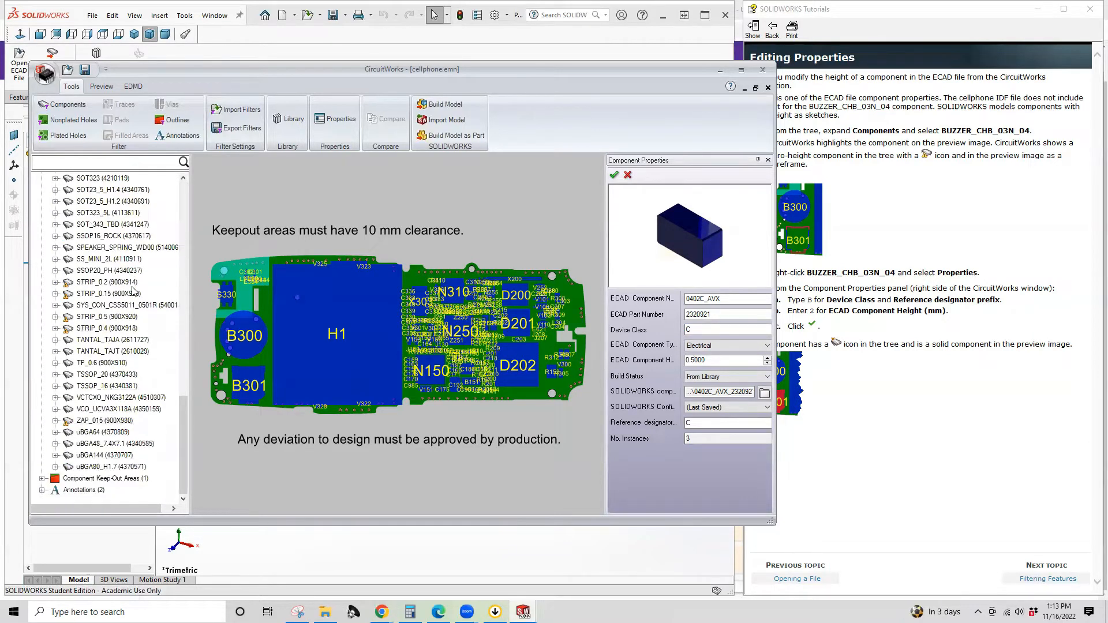
scroll(133, 290, "up", 4)
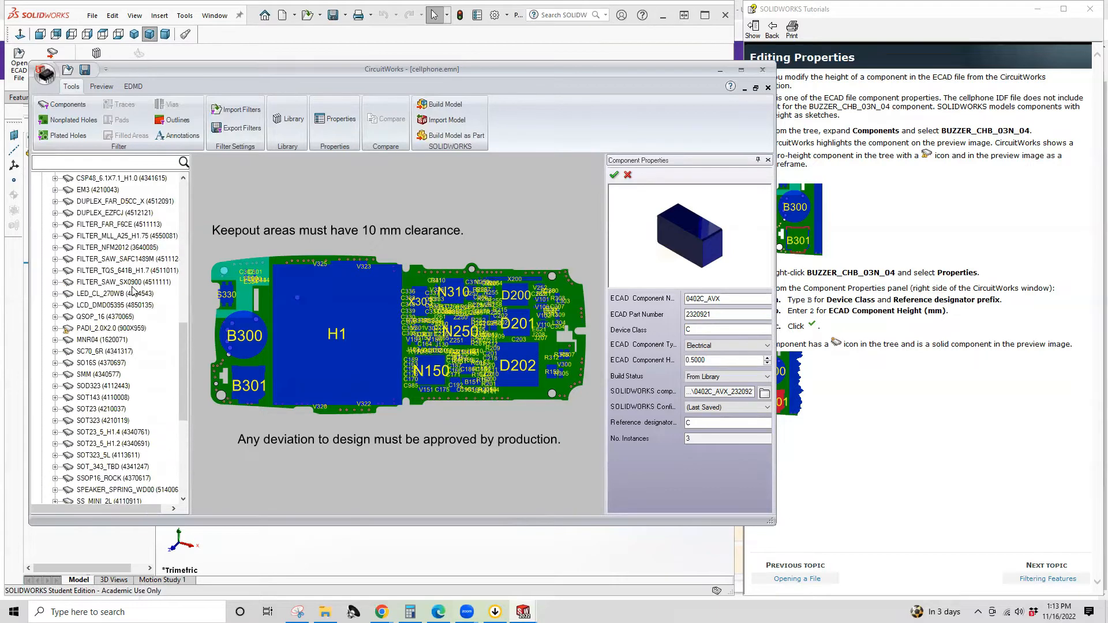
scroll(132, 290, "up", 8)
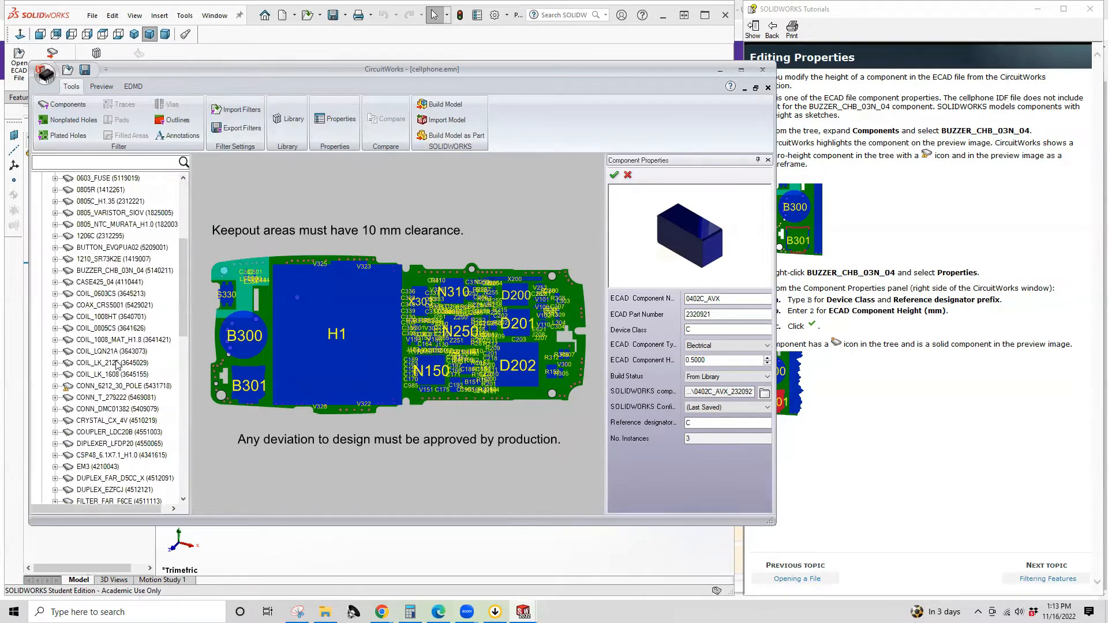
left_click(114, 272)
right_click(114, 272)
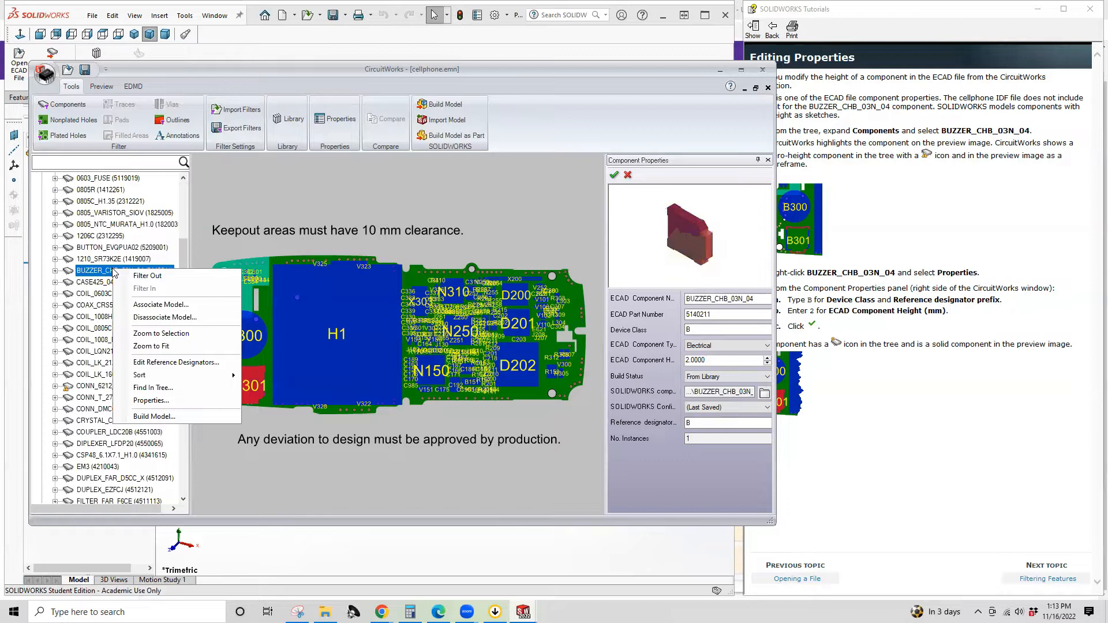
left_click(662, 172)
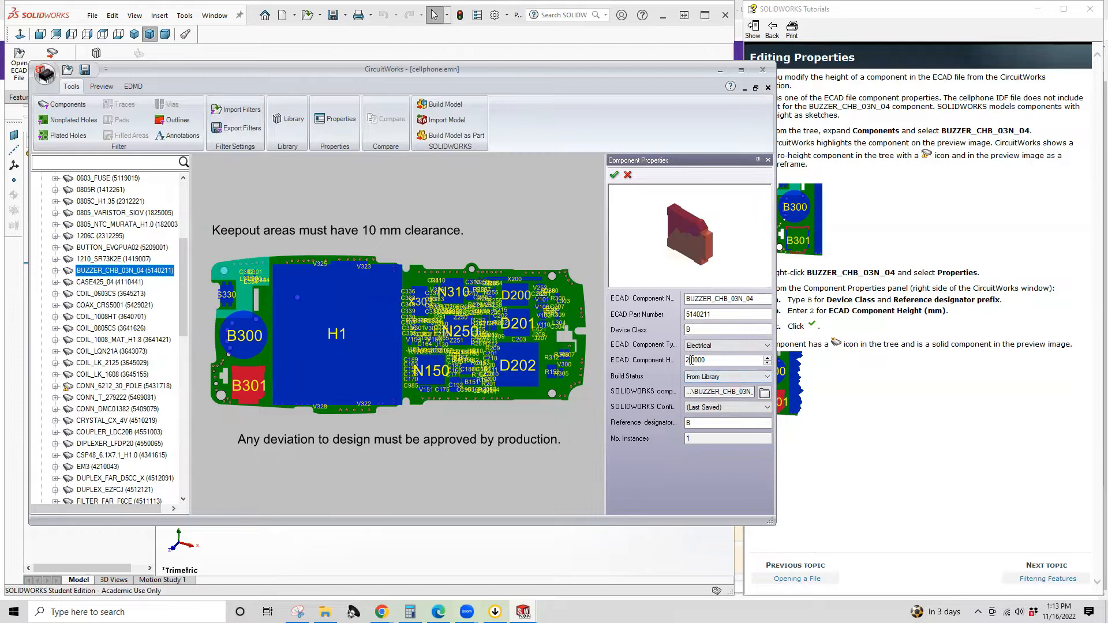
left_click(693, 328)
Step: Switch to Chrome and open the Newark website in a new tab
mouse_move(381, 611)
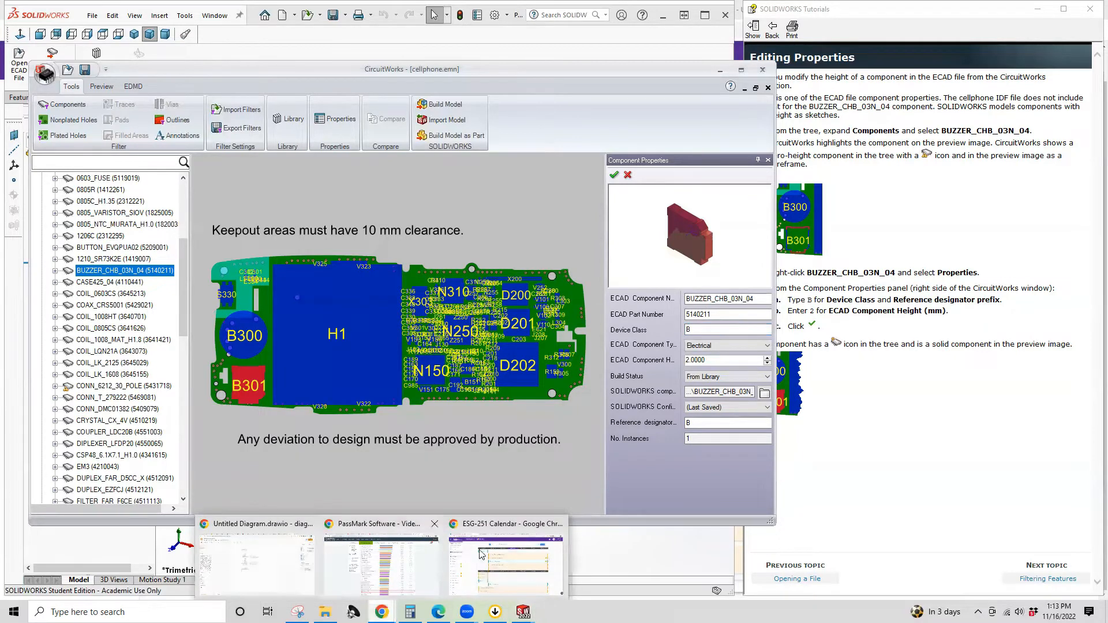
left_click(500, 545)
key("ctrl+t")
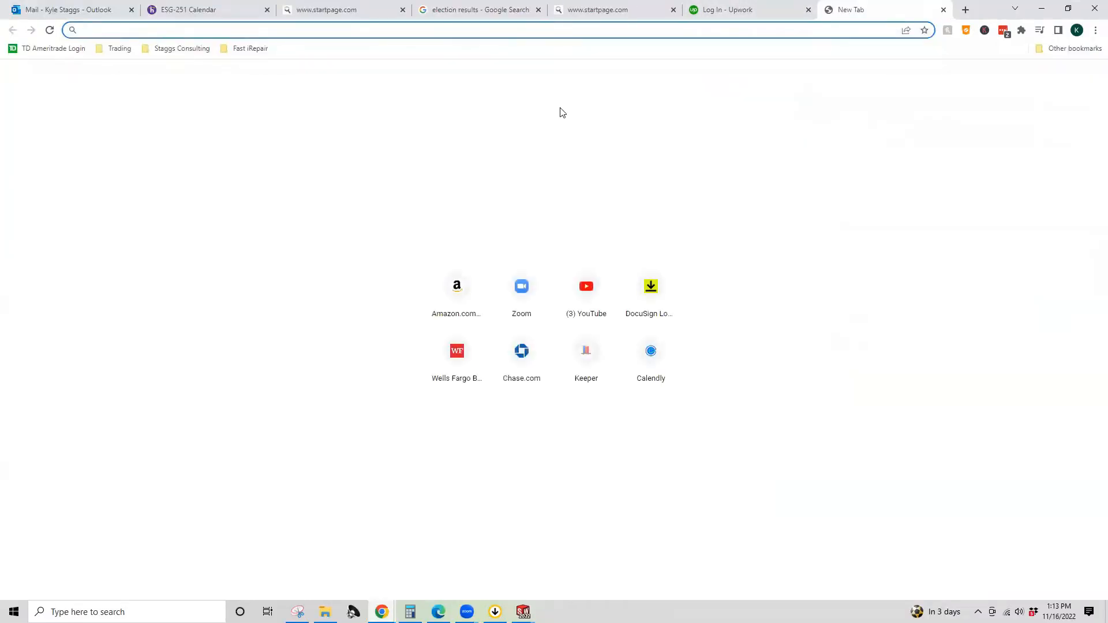
type("newark")
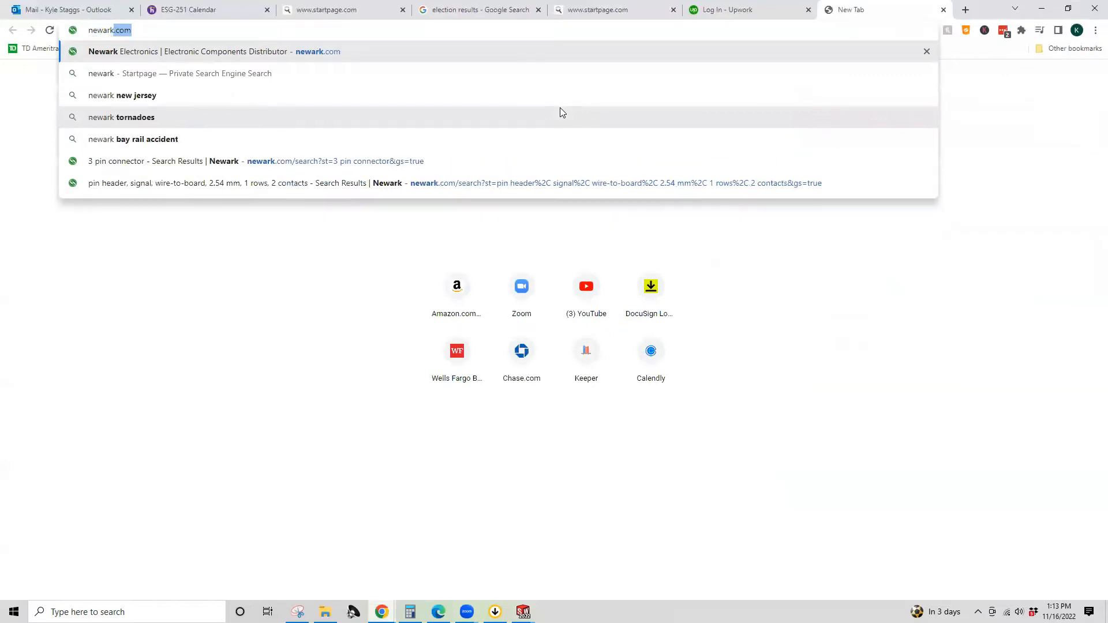
key("Return")
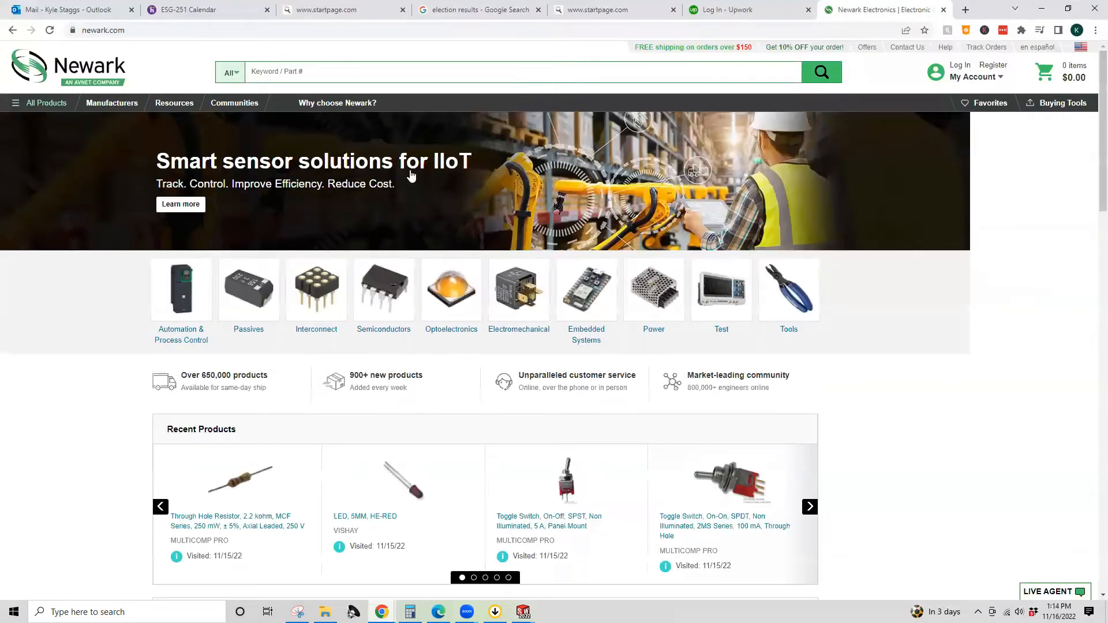
Step: Check the capacitor names near the start of the CircuitWorks component list, and return to the Newark page in Chrome
mouse_move(523, 611)
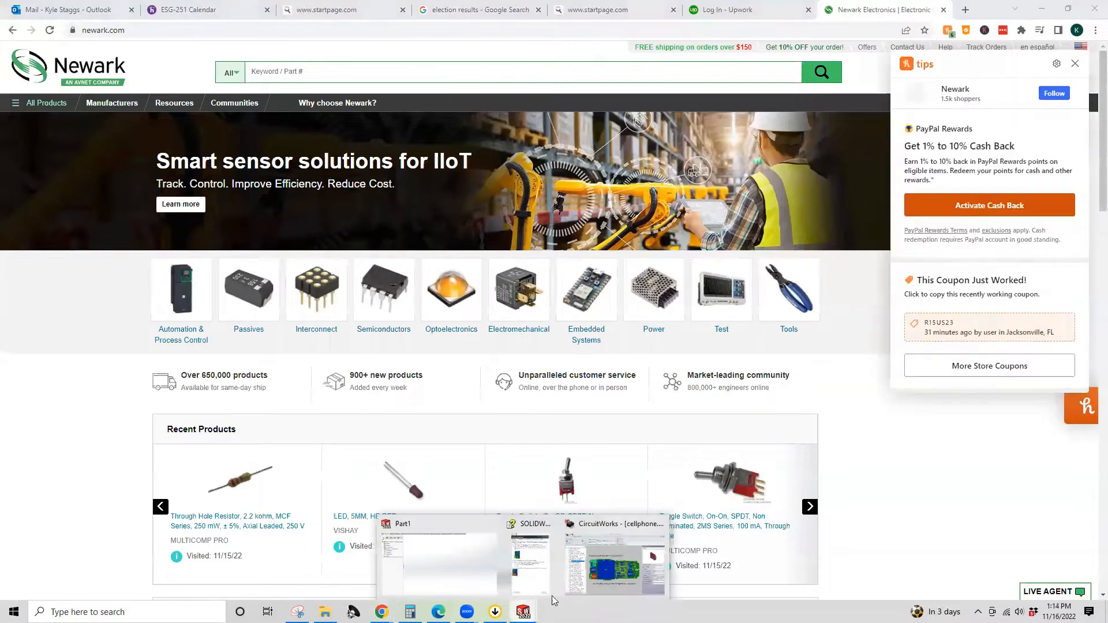
left_click(571, 548)
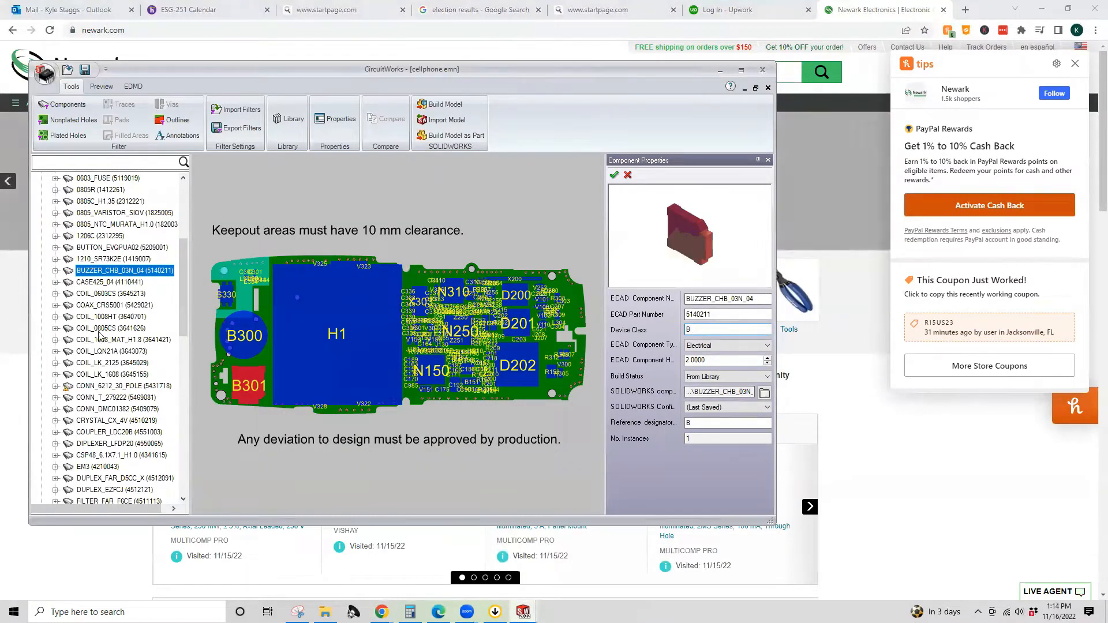
scroll(121, 333, "up", 4)
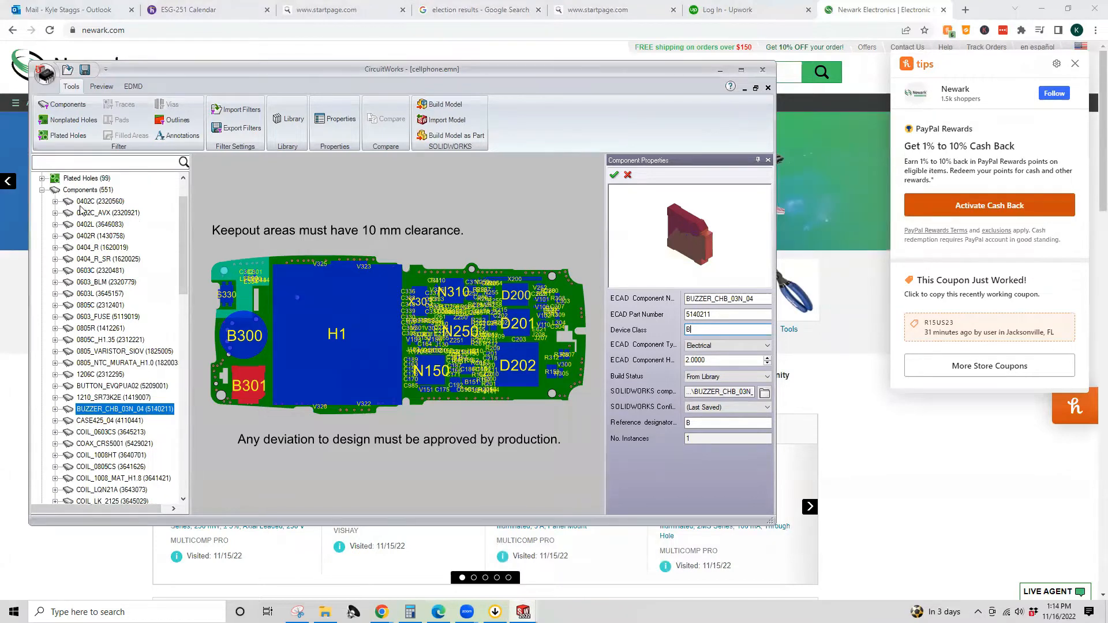
left_click(552, 58)
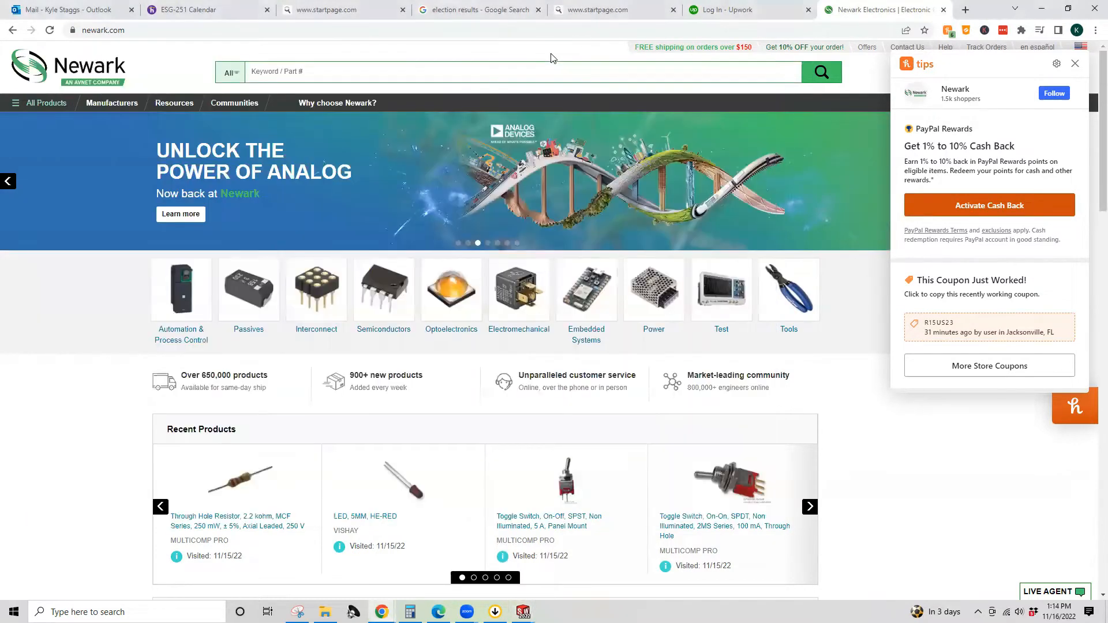
Step: Search the Newark catalogue for "capacitor 0402"
left_click(309, 74)
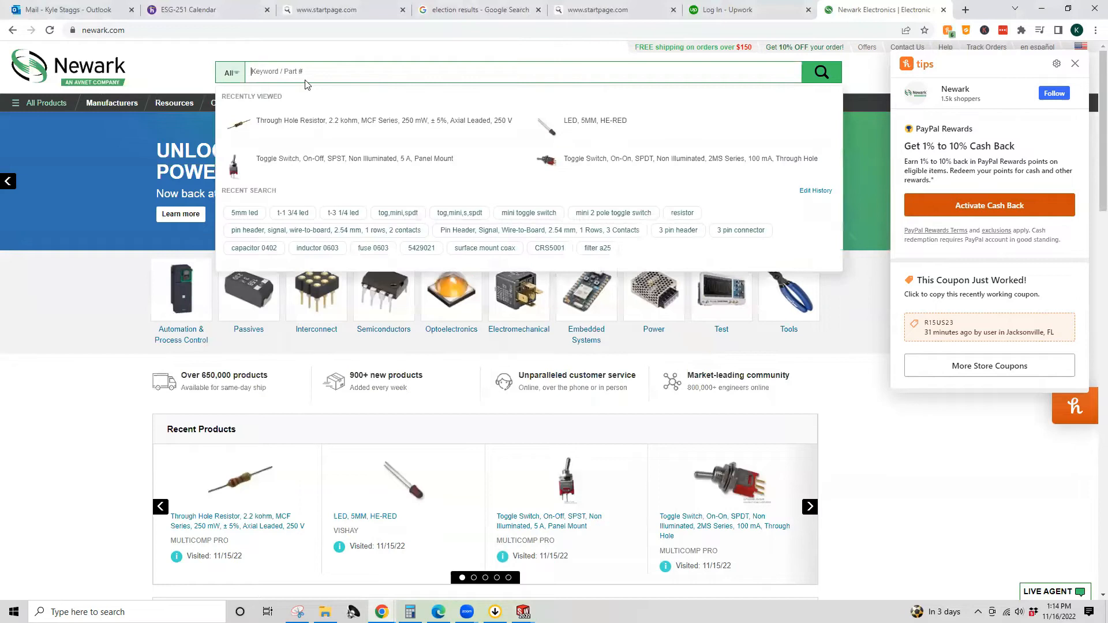
type("capacitor 2")
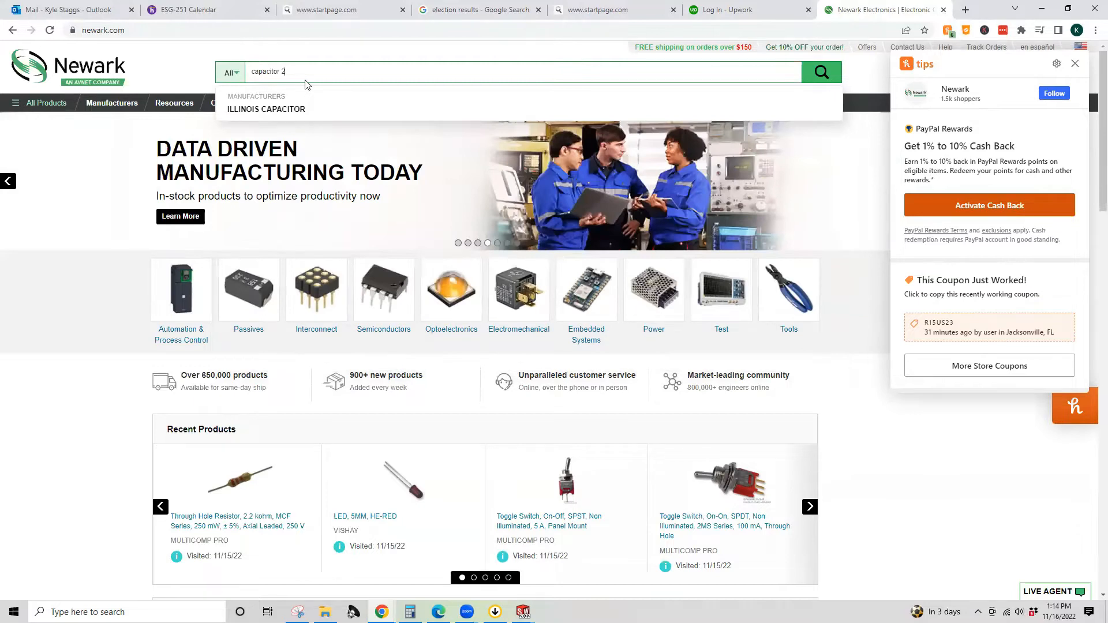
key("BackSpace")
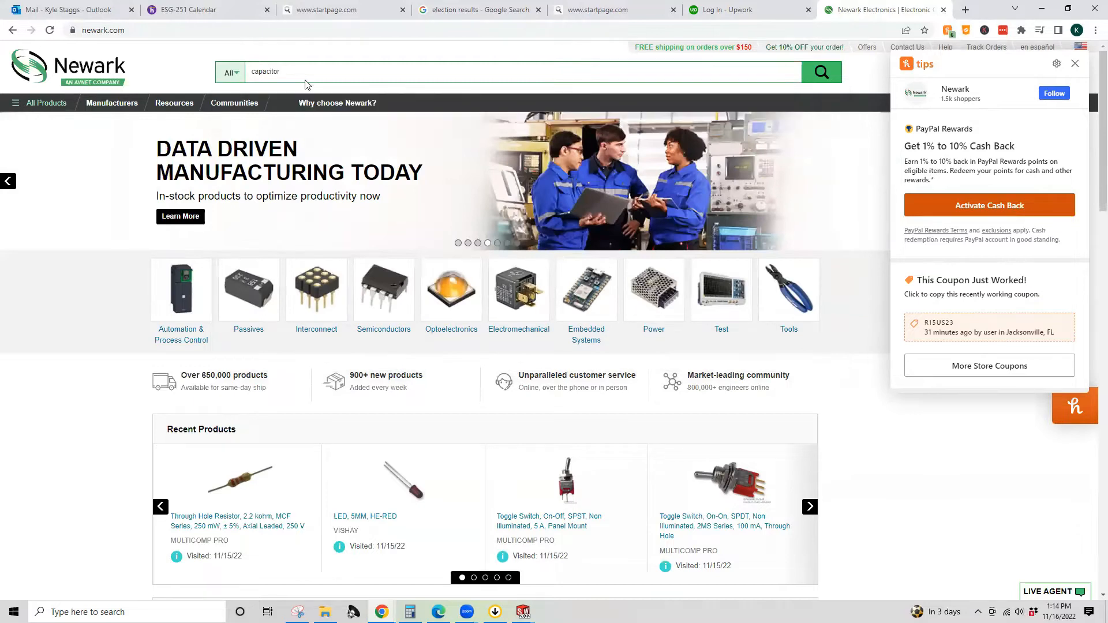
type("0402")
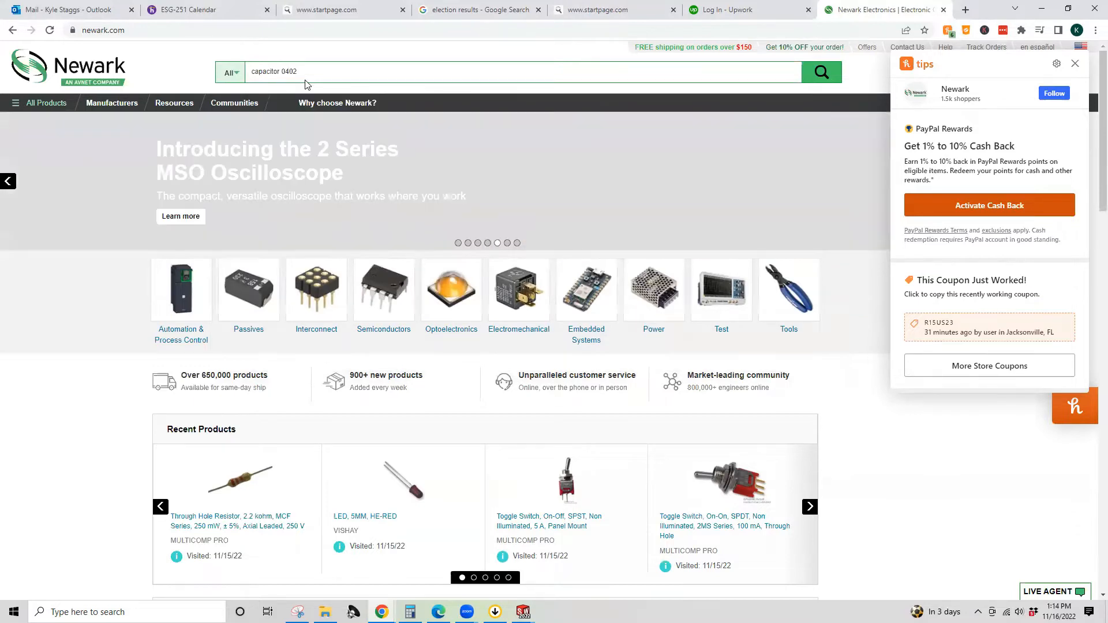
key("Return")
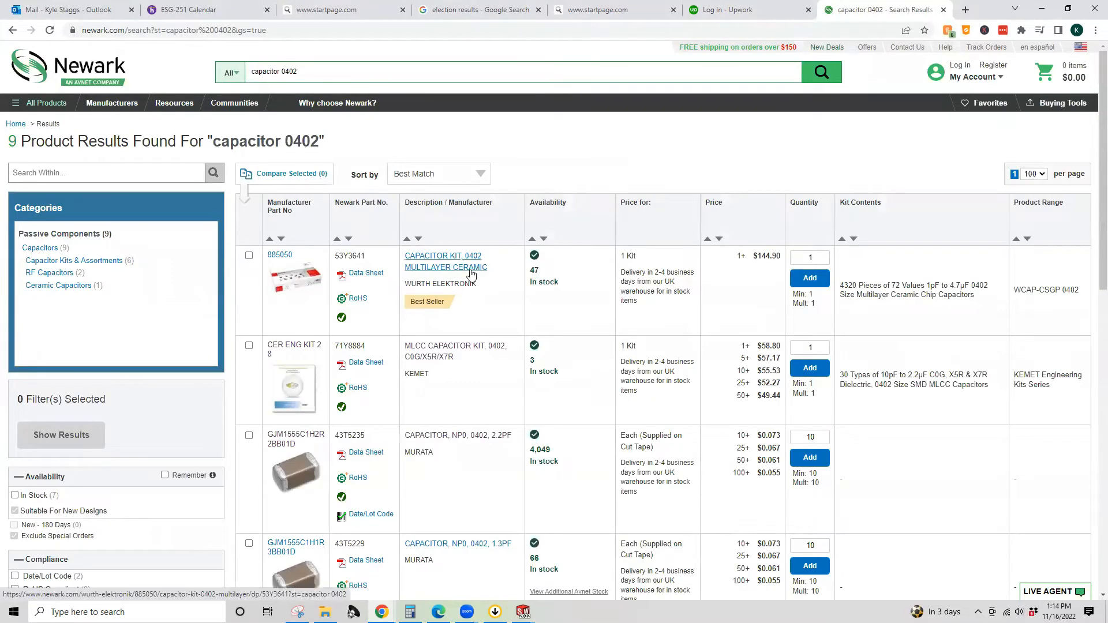
Step: Look through the 0402 capacitor results and highlight the Newark part number of the Murata NP0, 1.3PF capacitor
scroll(469, 266, "down", 3)
mouse_move(305, 286)
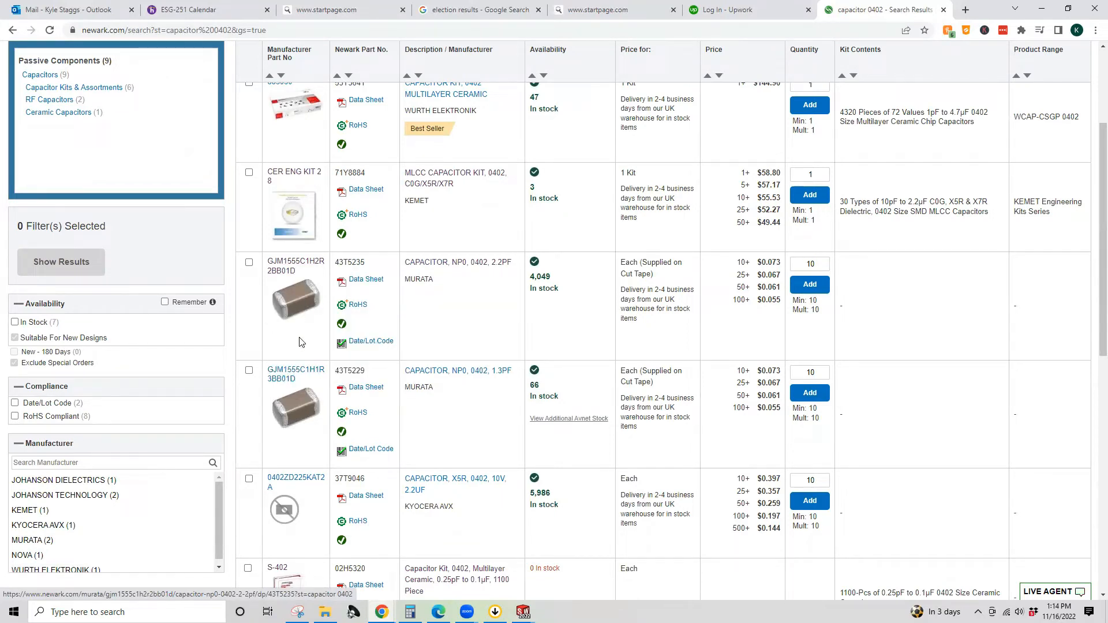
mouse_move(305, 308)
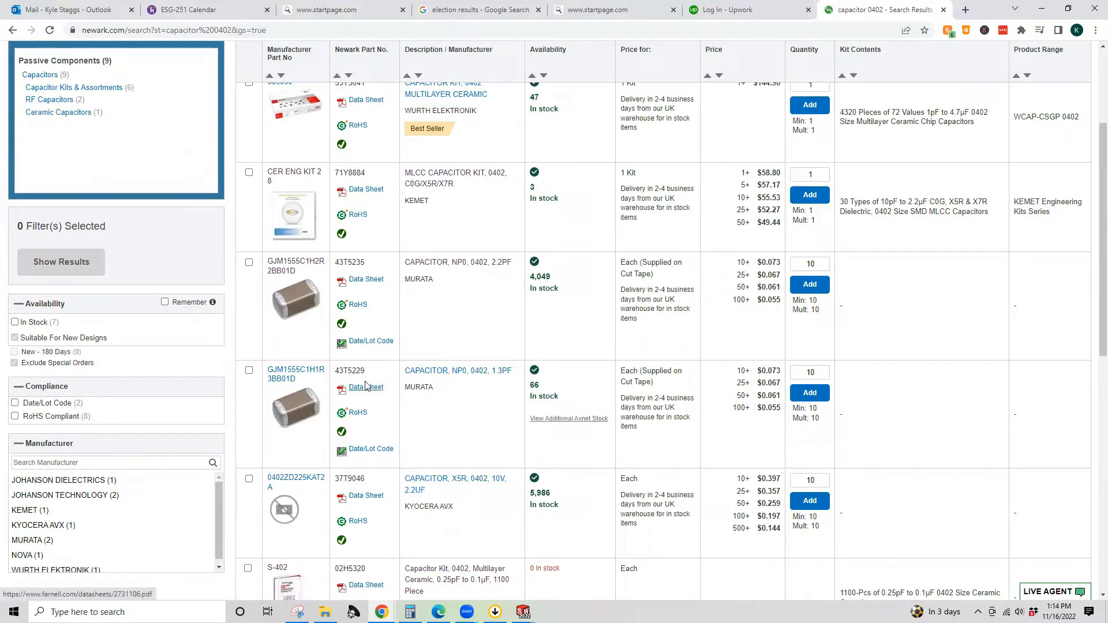
left_click_drag(366, 373, 335, 373)
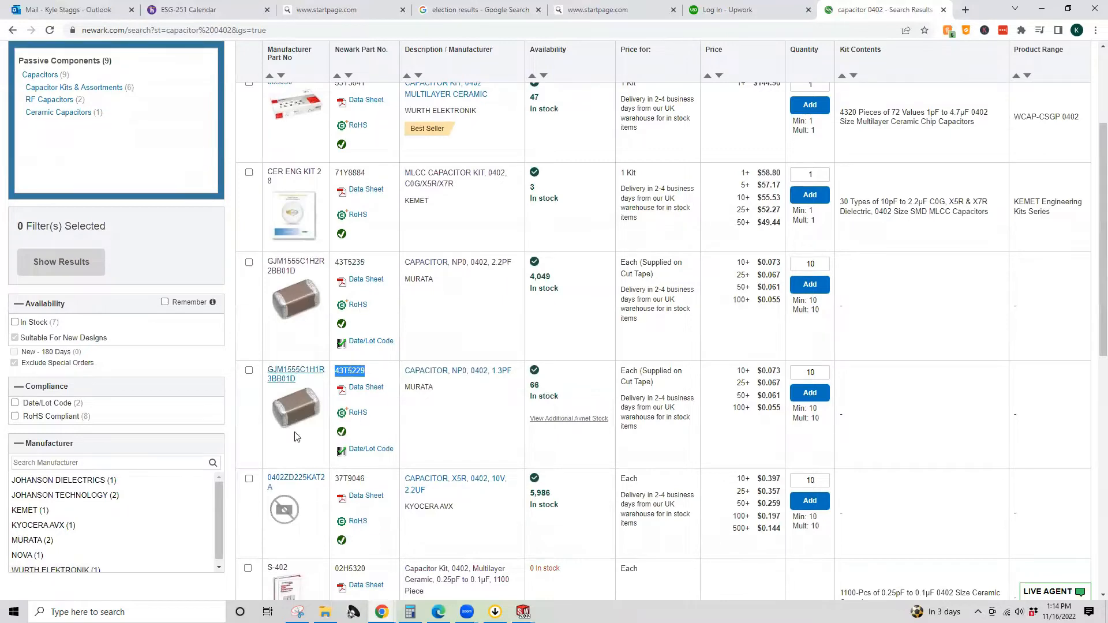
mouse_move(523, 612)
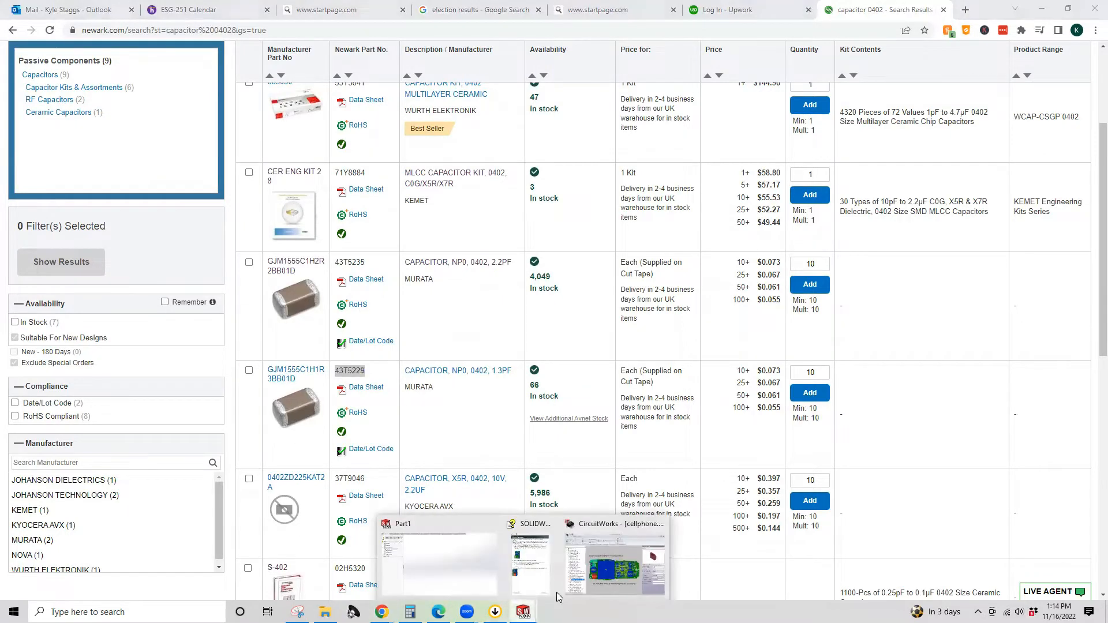
left_click(619, 574)
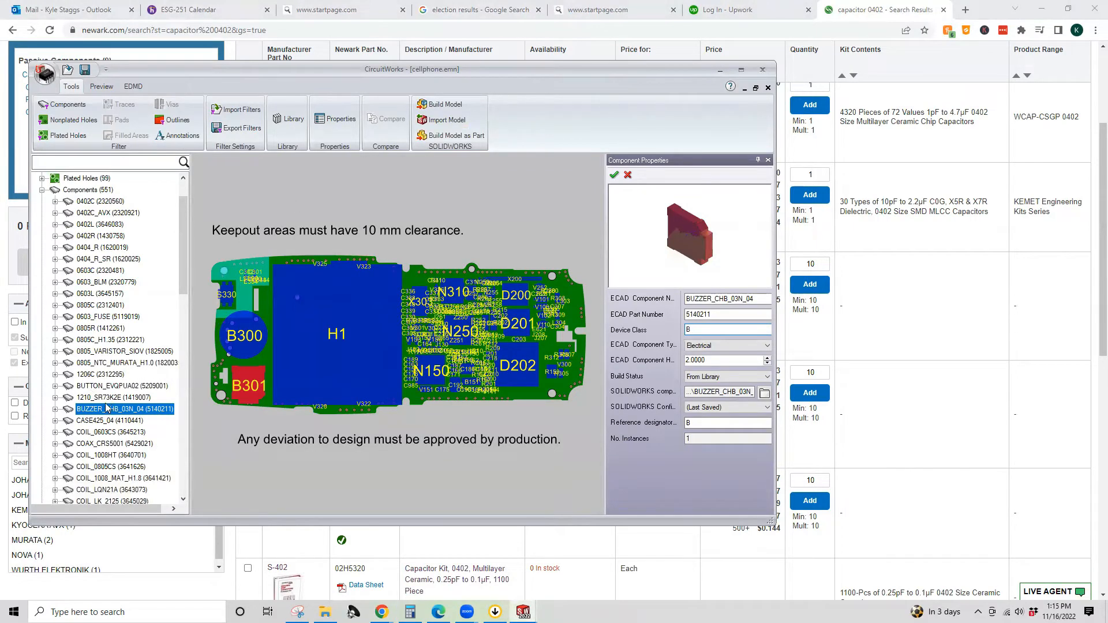
scroll(106, 407, "down", 3)
scroll(106, 407, "down", 7)
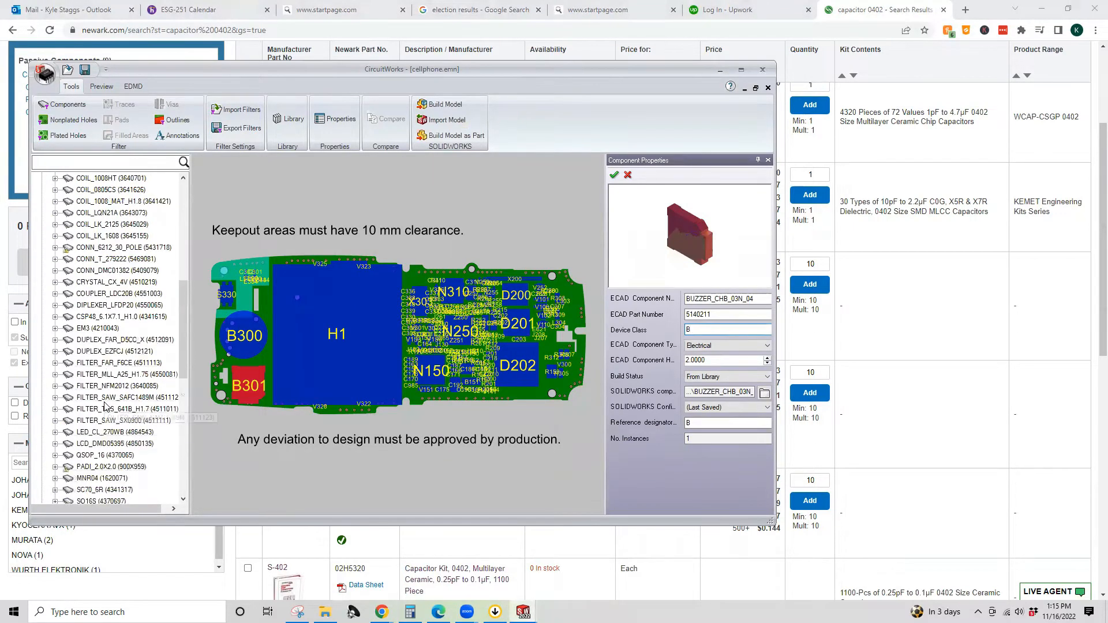
scroll(100, 343, "down", 4)
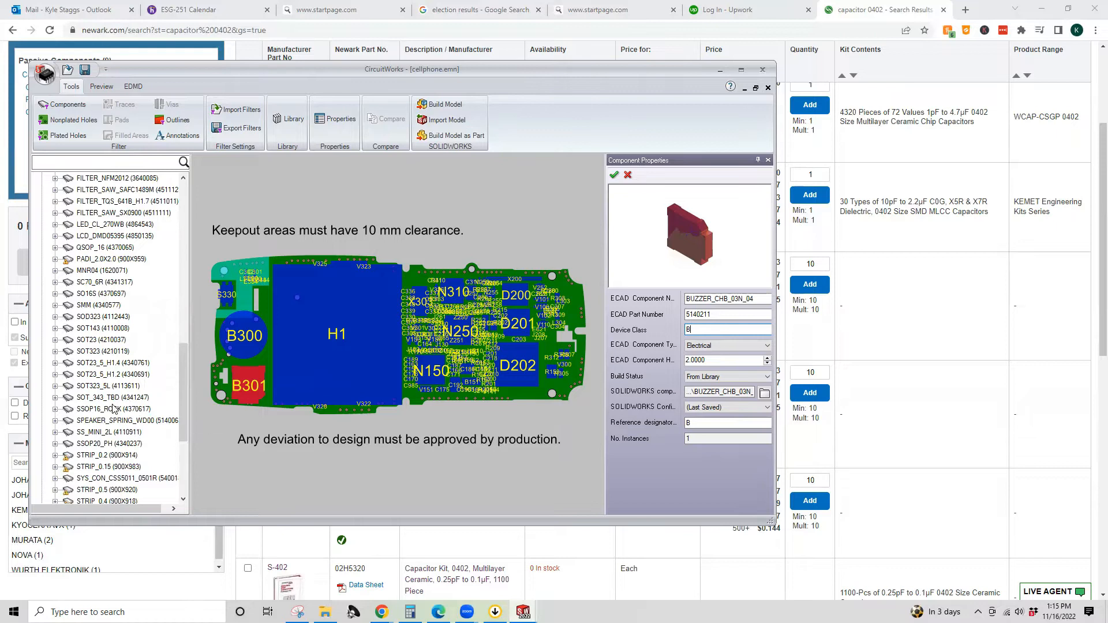
left_click(105, 423)
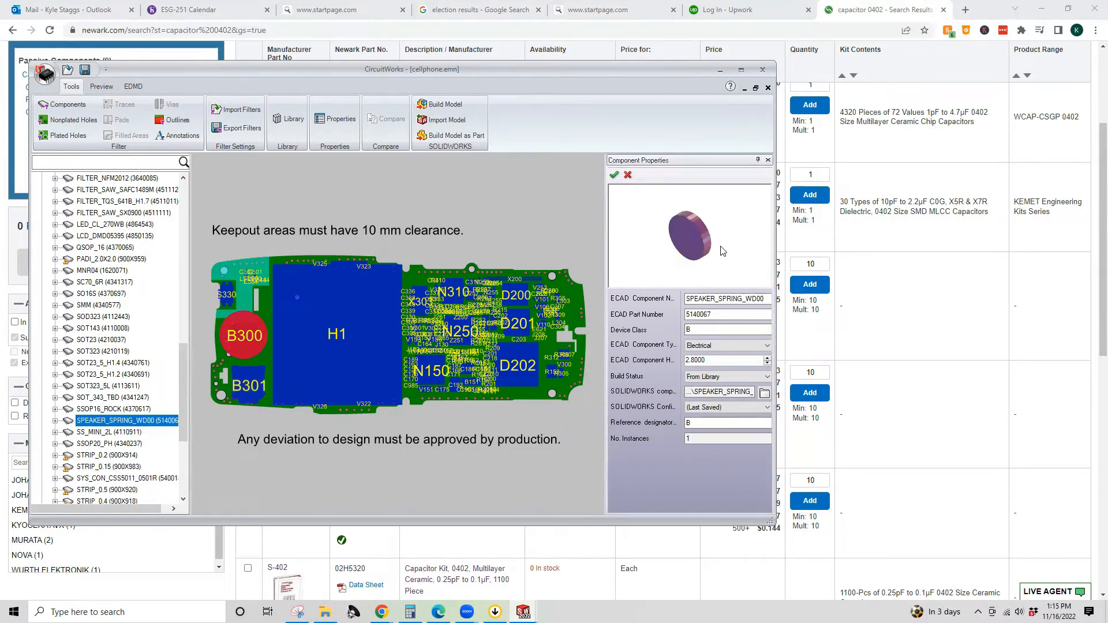
left_click(110, 351)
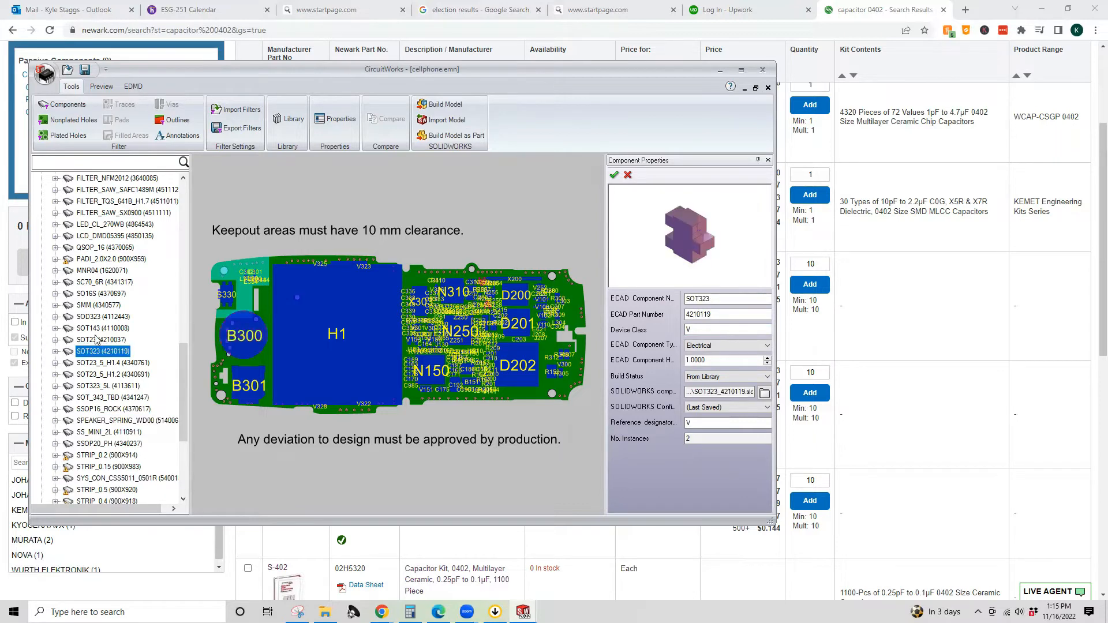
Step: View the component properties of SOT143, SOD323, SO16S, MNR04 and QSOP_16 one after another
left_click(96, 328)
left_click(94, 317)
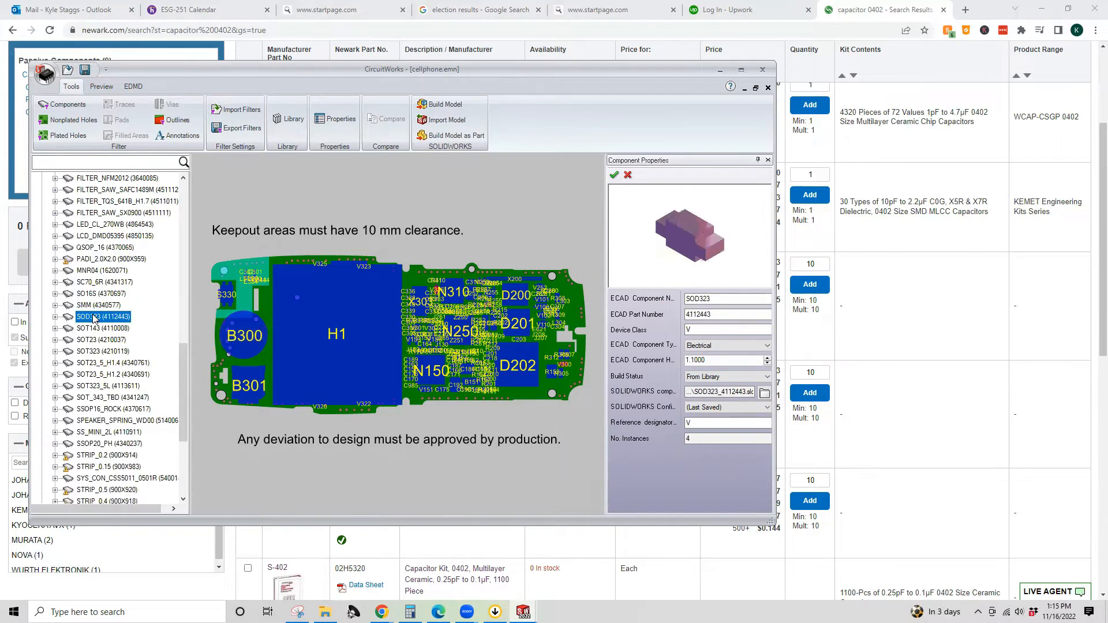
left_click(89, 295)
left_click(95, 271)
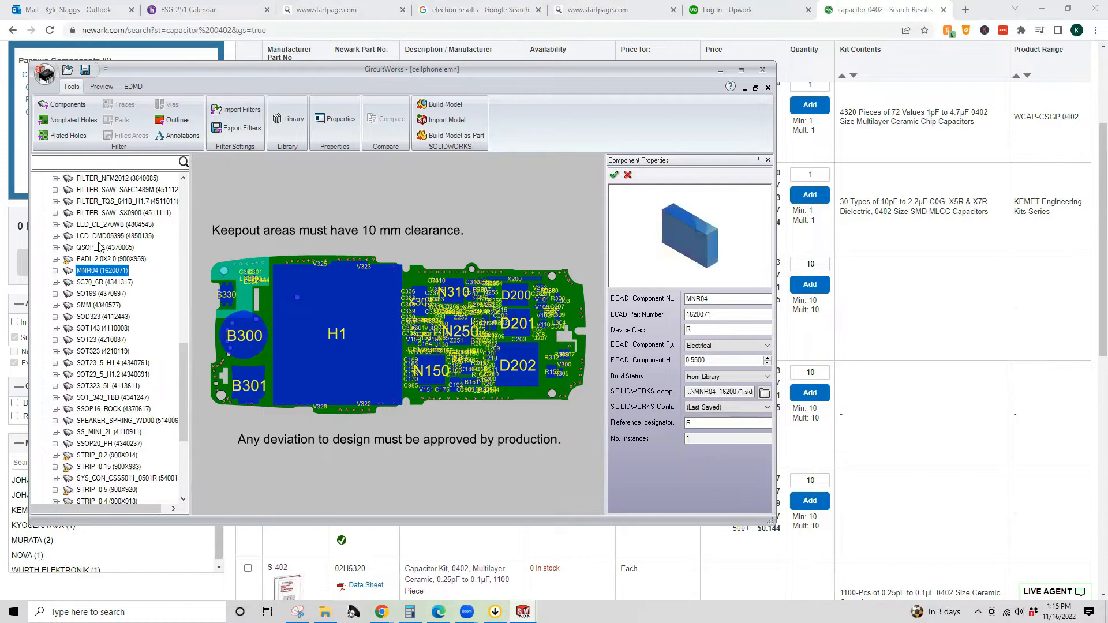
left_click(100, 247)
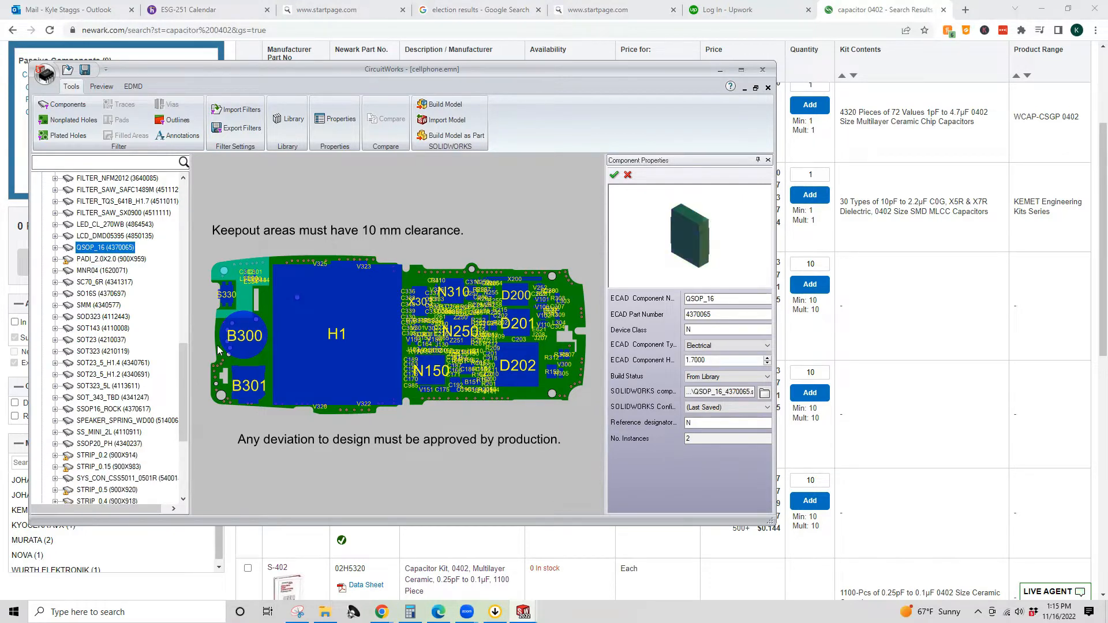
Step: View the properties of STRIP_0.2, SYS_CON_CSS5011_0501R, STRIP_0.4, TANTAL_TAJA, TSSOP_20 and VCTCXO_NKG3122A in the component list
left_click(89, 455)
left_click(99, 478)
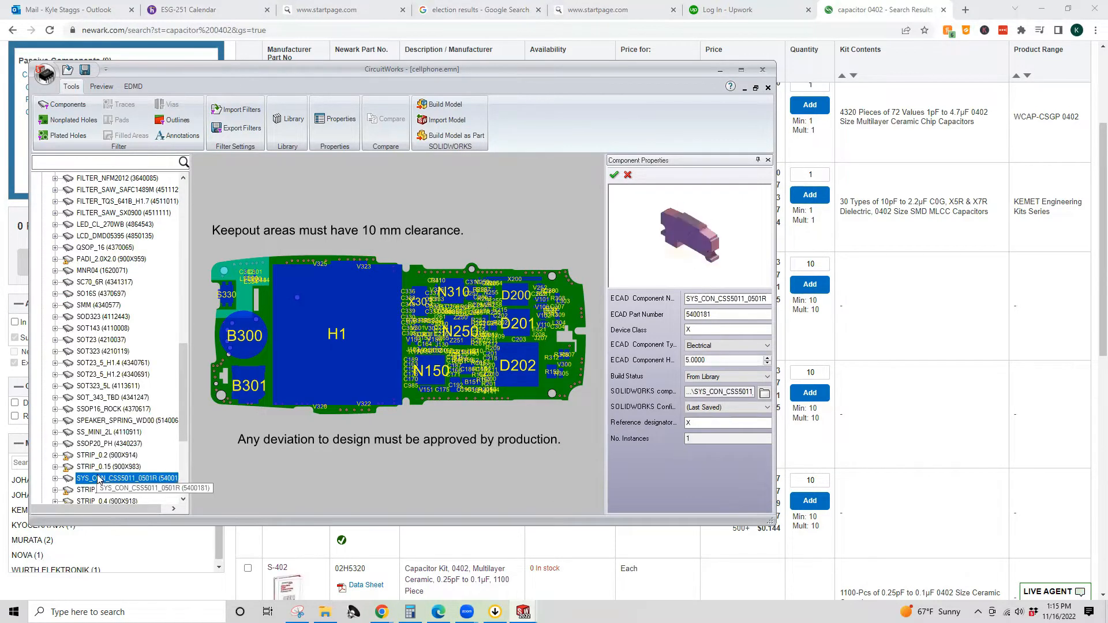
scroll(98, 487, "down", 3)
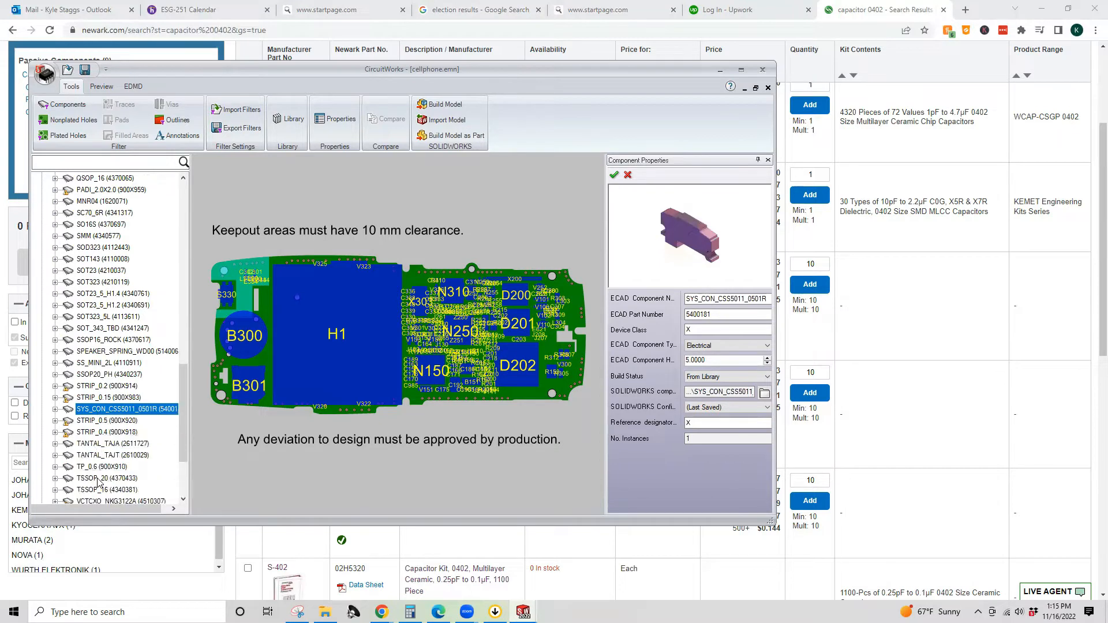
left_click(105, 398)
left_click(105, 409)
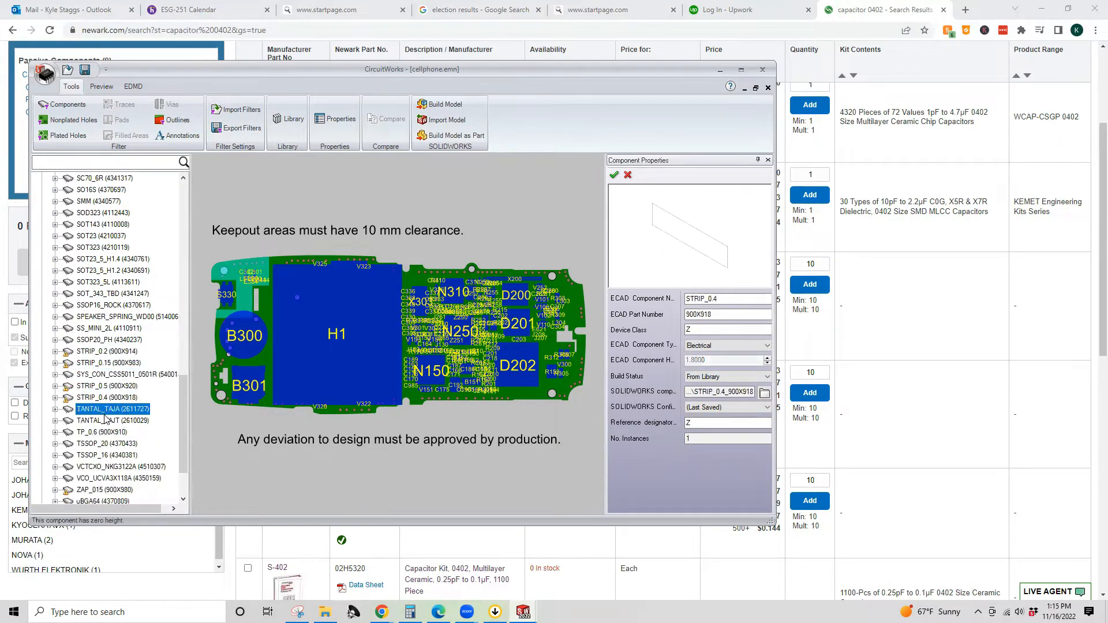
left_click(104, 444)
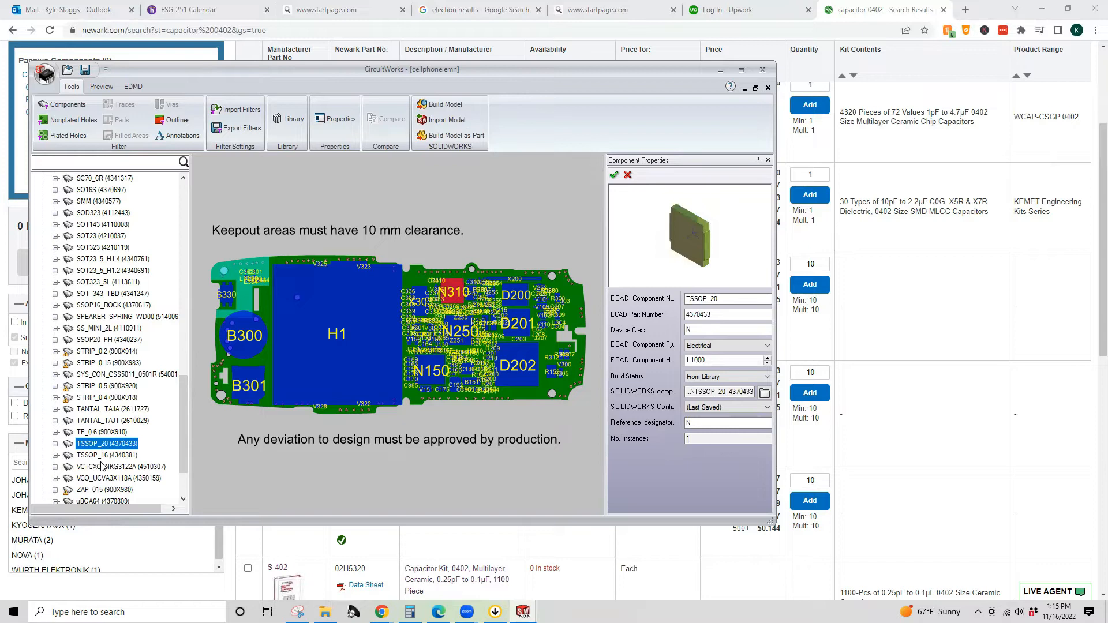
left_click(102, 467)
Step: View the properties of the FILTER_FAR_F6CE and DUPLEX_FAR_D5CC_X components
scroll(106, 426, "up", 1)
scroll(105, 426, "up", 8)
scroll(105, 425, "up", 1)
left_click(105, 399)
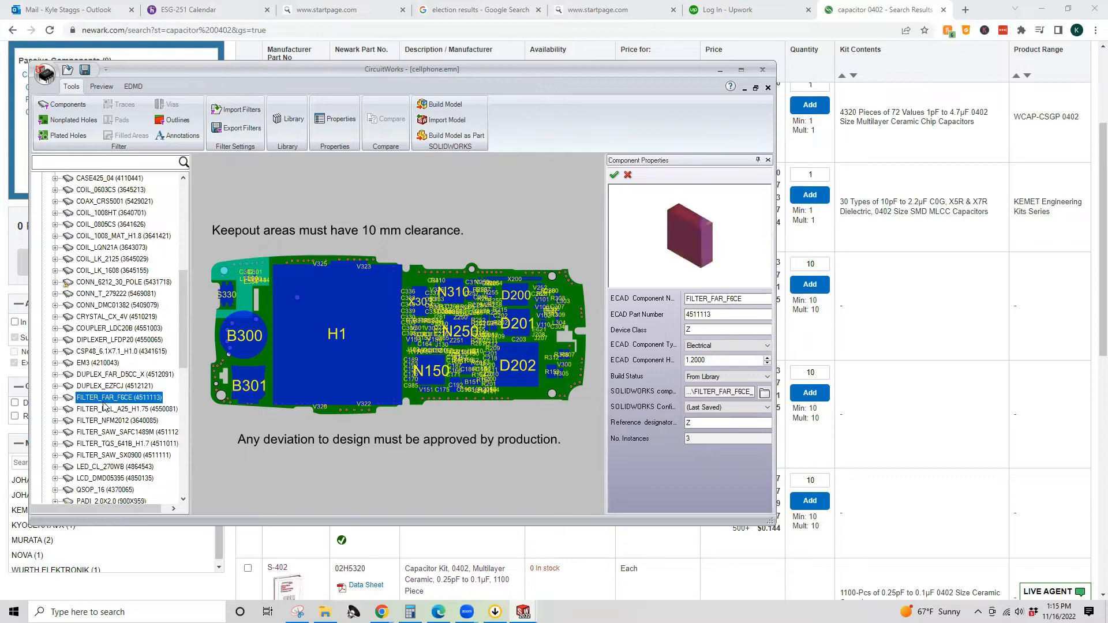
left_click(104, 373)
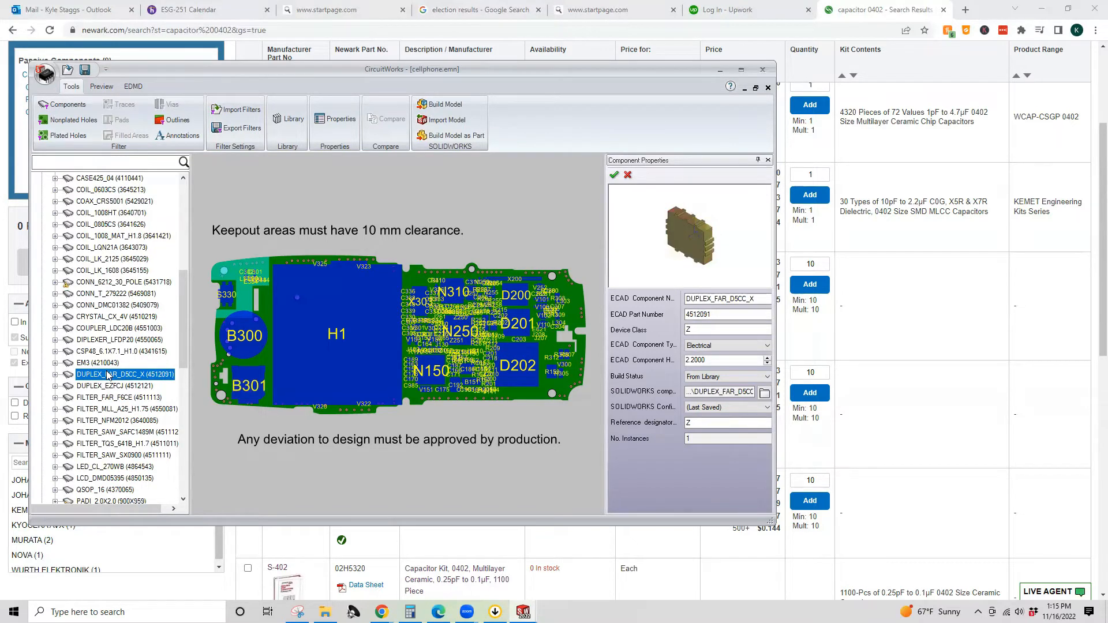
Step: Review the properties of uBGA64, VCTCXO_NKG3122A and TP_0.6 near the end of the list, and leave TP_0.6 without saving property changes
scroll(107, 375, "down", 8)
scroll(107, 375, "down", 4)
left_click(87, 433)
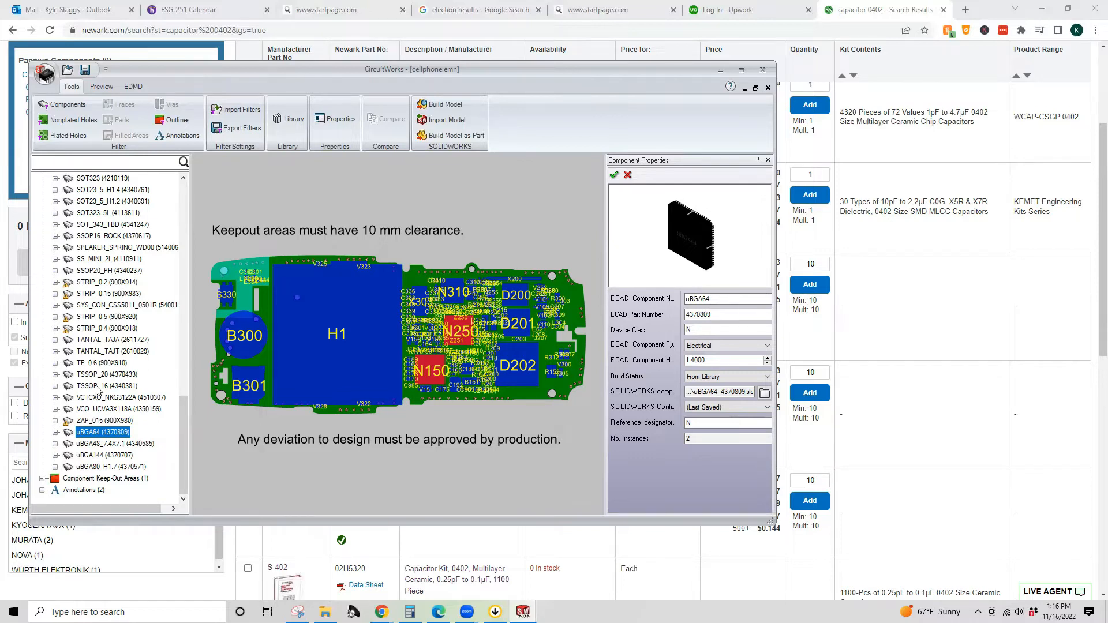
left_click(102, 396)
left_click(98, 364)
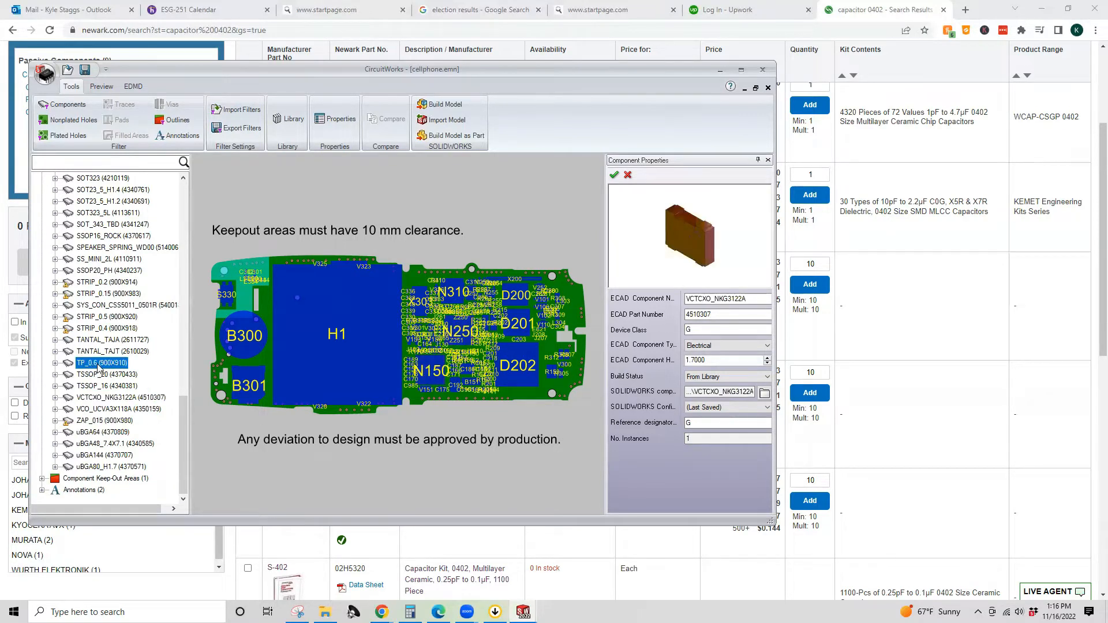
left_click(98, 319)
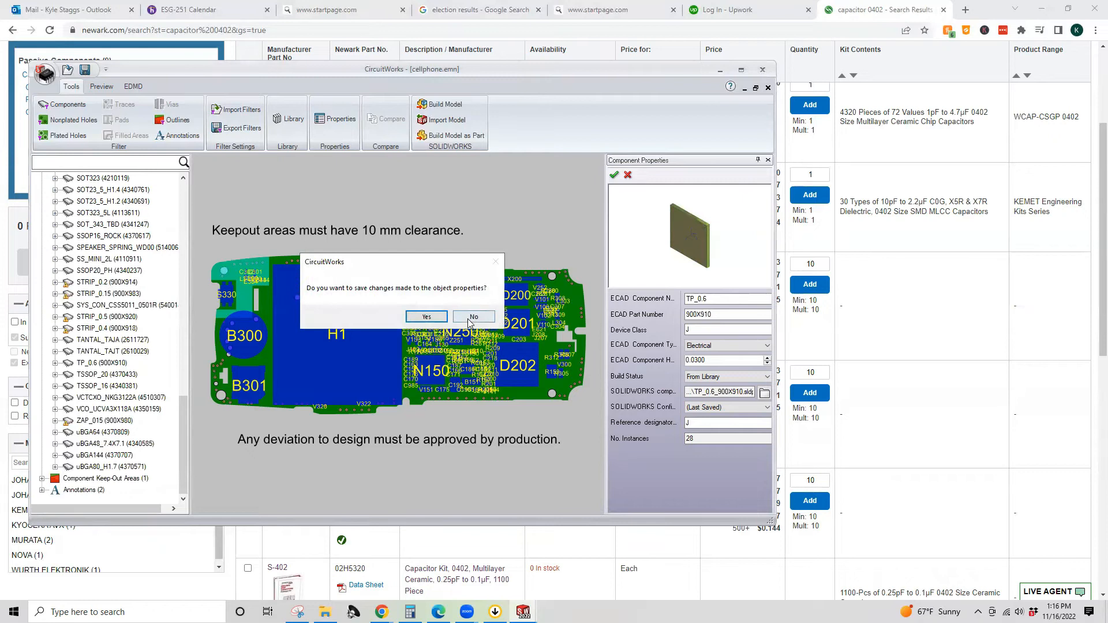
left_click(468, 322)
Step: View the properties of STRIP_0.5, STRIP_0.2, SPEAKER_SPRING_WD00, SOT_343_TBD and SOT23_5_H1.2
left_click(86, 318)
left_click(95, 283)
left_click(107, 248)
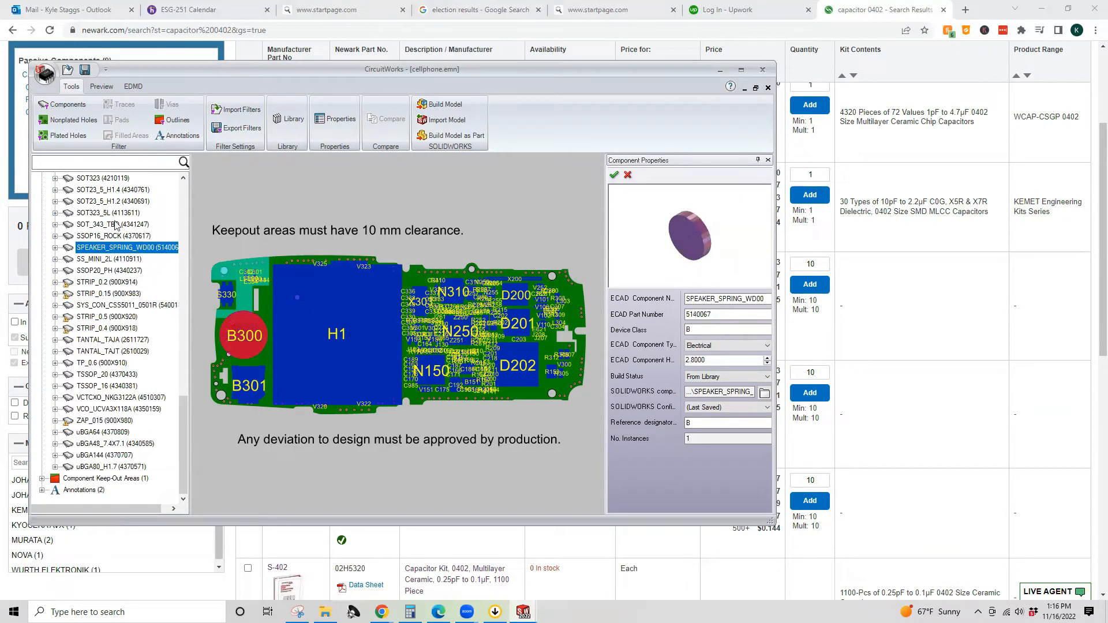
left_click(116, 225)
left_click(125, 203)
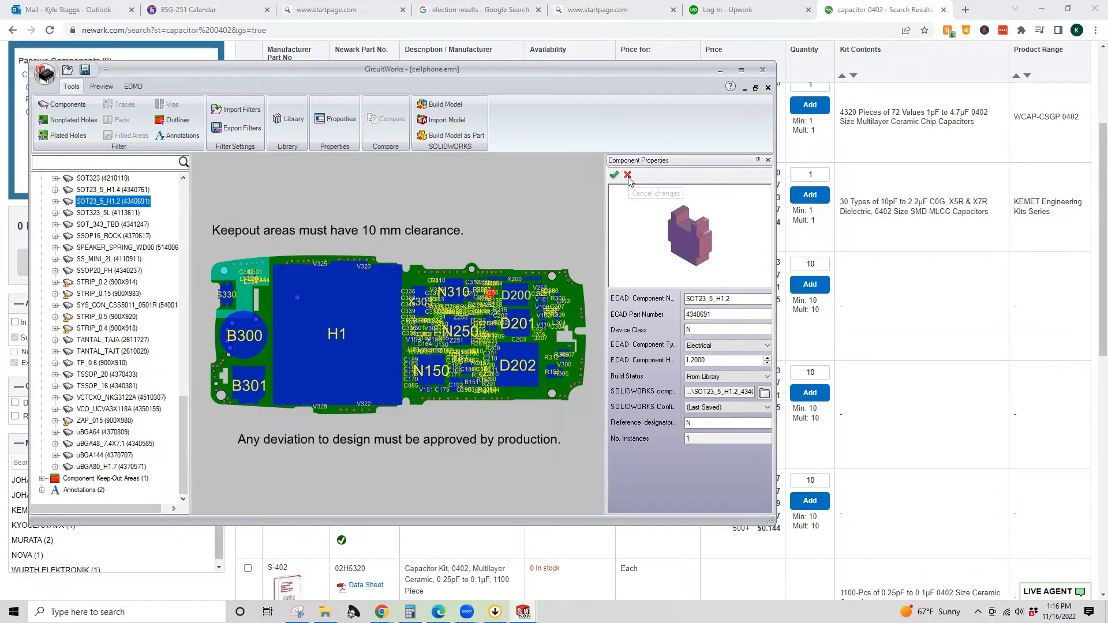
Step: Find BUZZER_CHB_03N_04 in the component list and view its properties
scroll(82, 369, "up", 10)
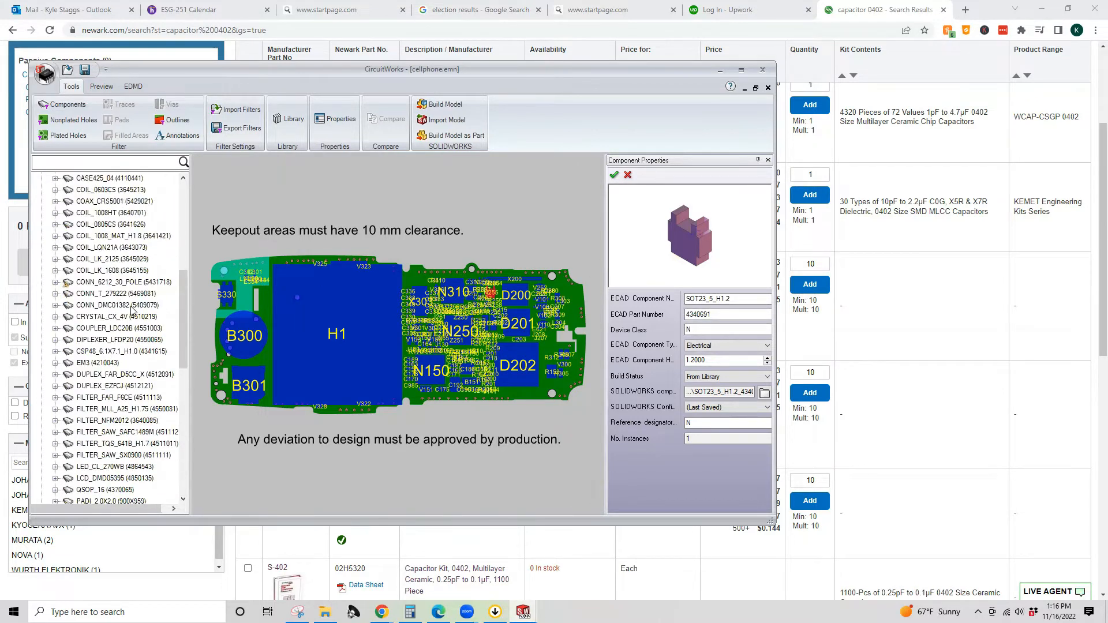
scroll(121, 282, "up", 5)
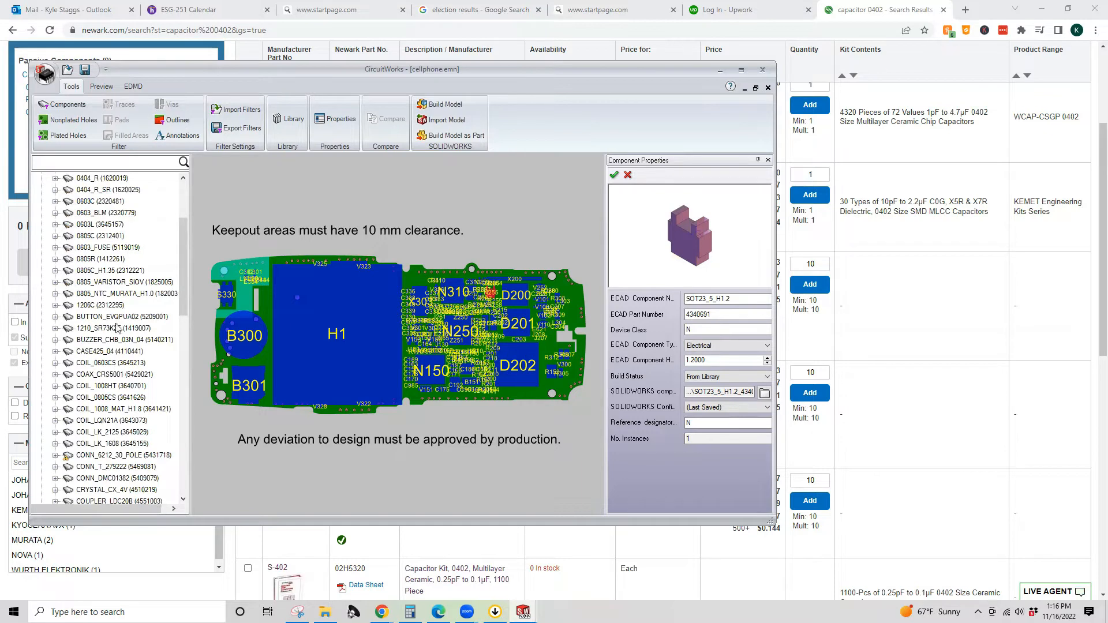
left_click(111, 340)
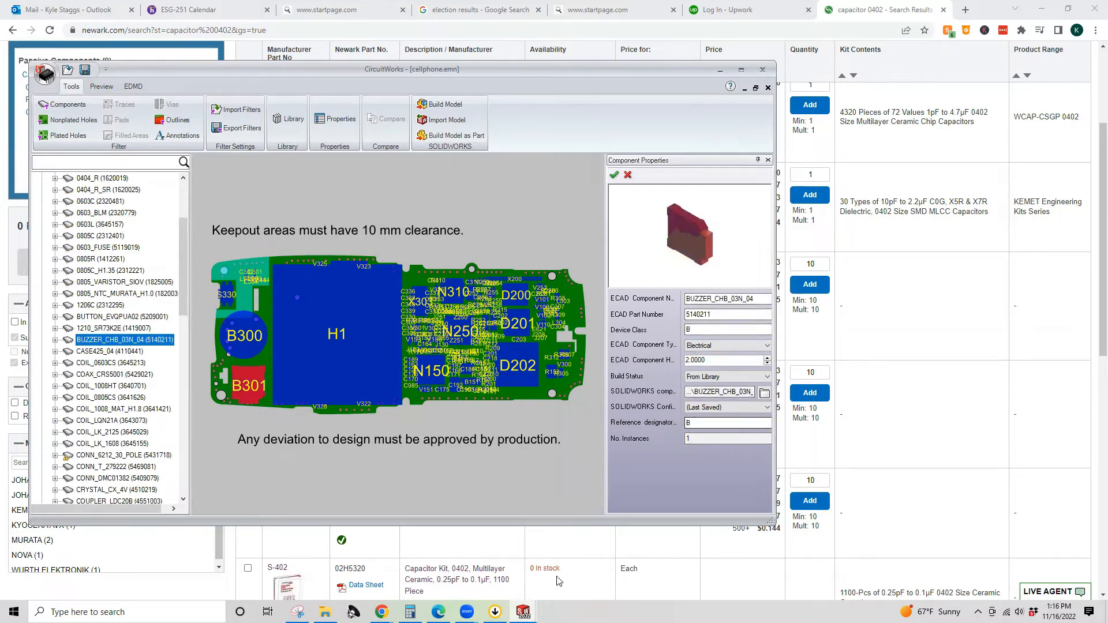
Step: Switch to the SOLIDWORKS Tutorials window and advance from Editing Properties to the Filtering Features topic
mouse_move(523, 610)
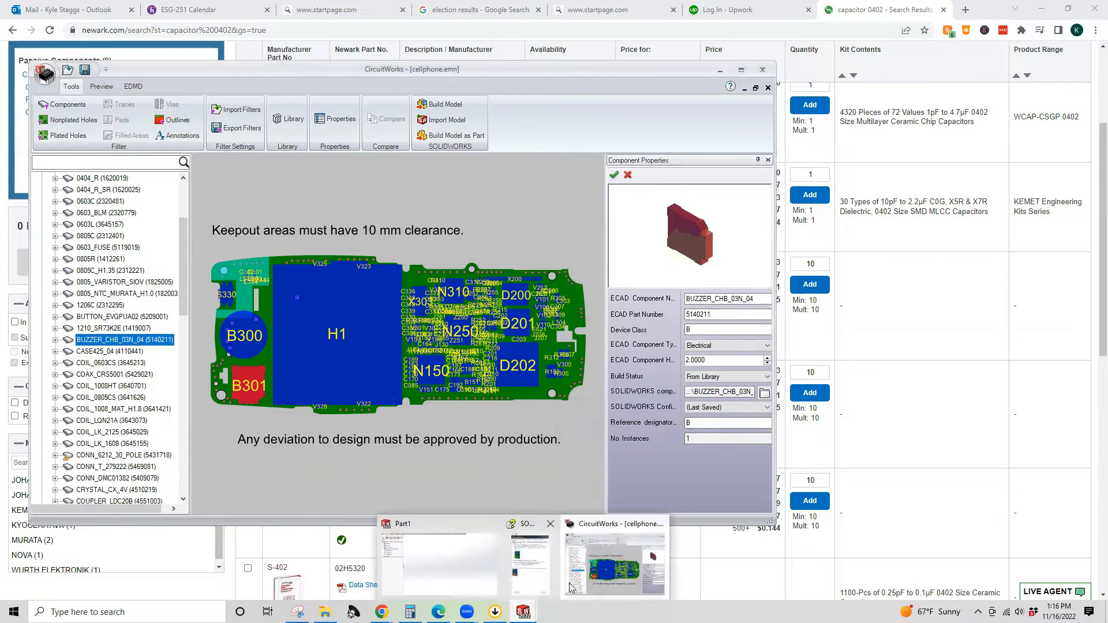
left_click(540, 578)
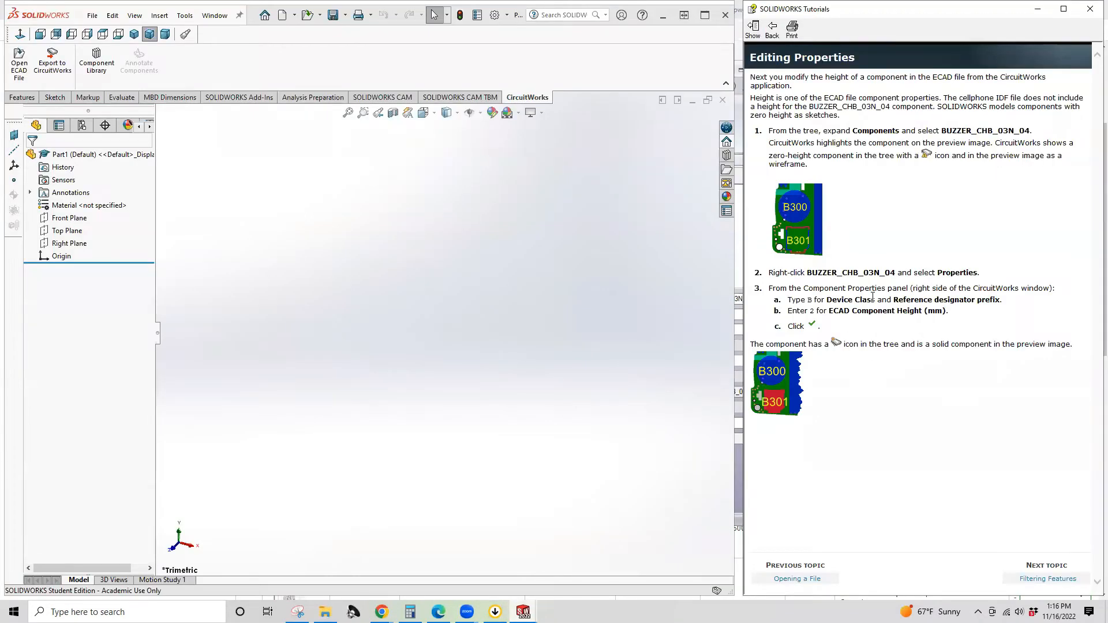
left_click(1047, 579)
Step: Return to CircuitWorks, accept the BUZZER_CHB_03N_04 properties, and place the CircuitWorks window beside the tutorial text
mouse_move(522, 610)
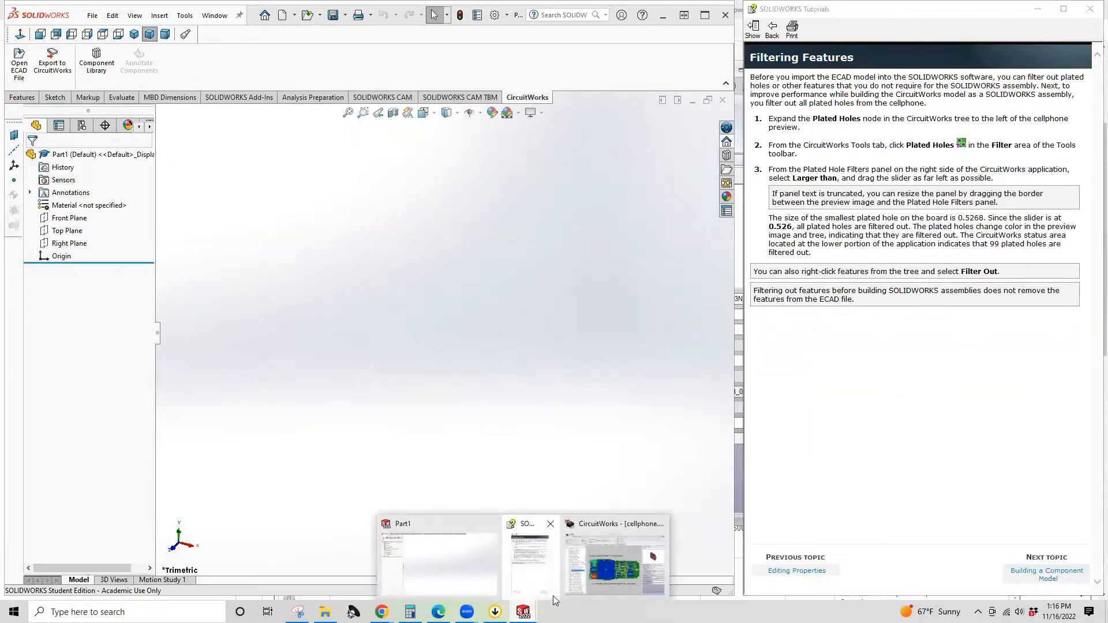
left_click(610, 557)
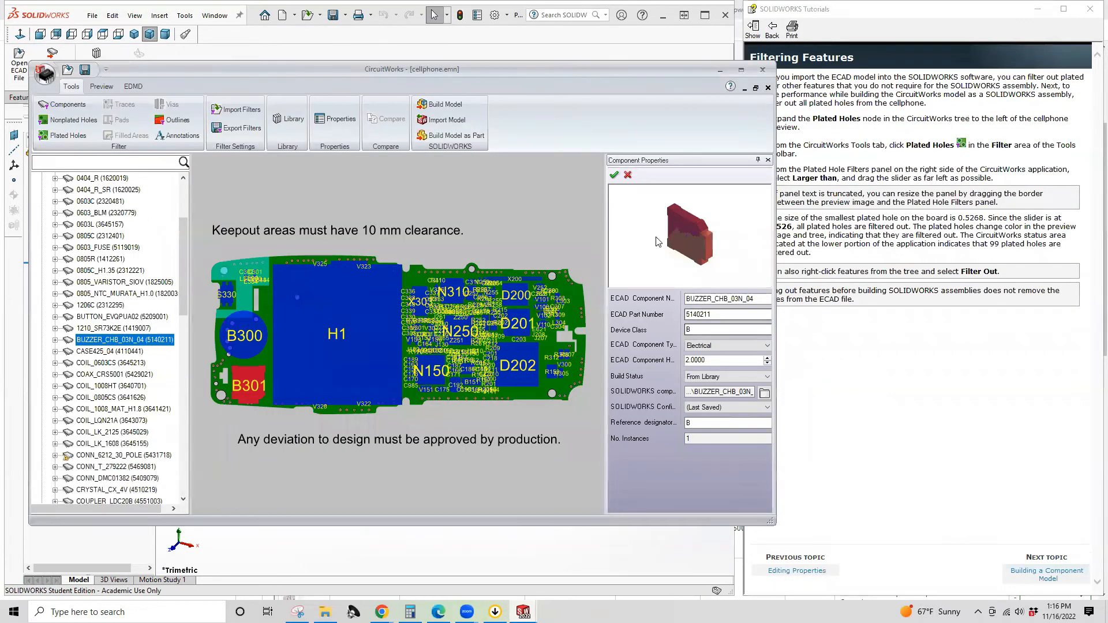
left_click(614, 176)
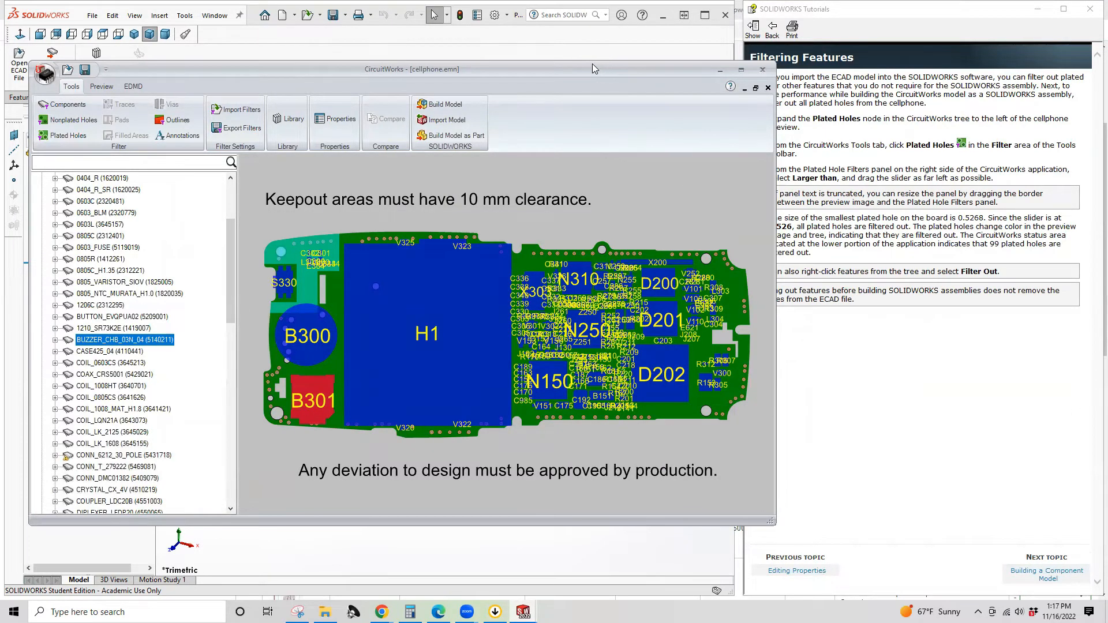
left_click_drag(592, 66, 567, 65)
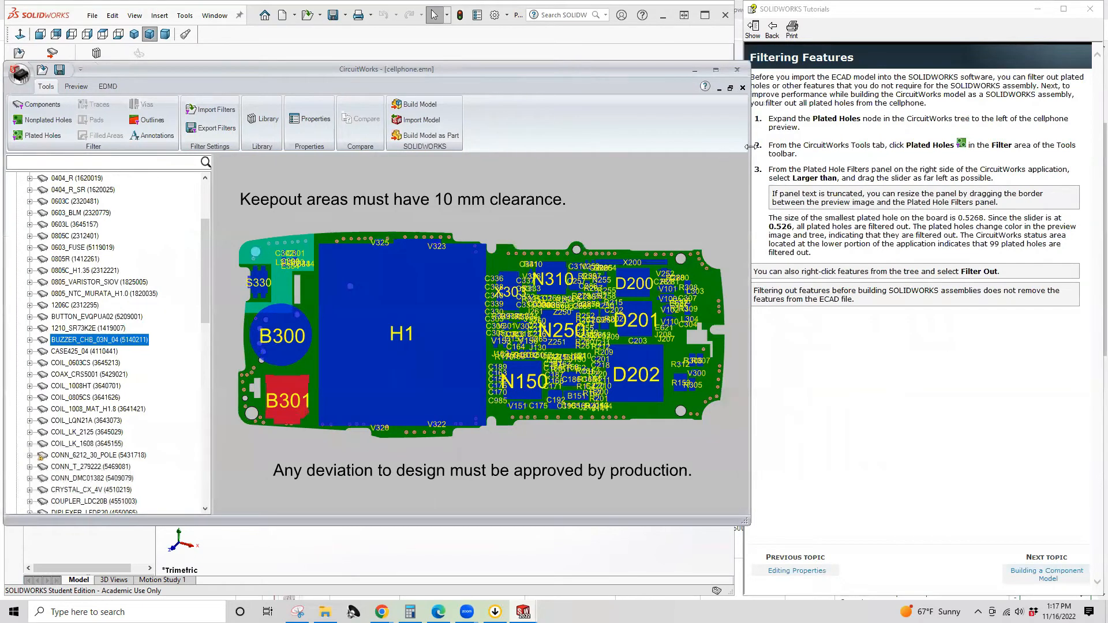
left_click(794, 231)
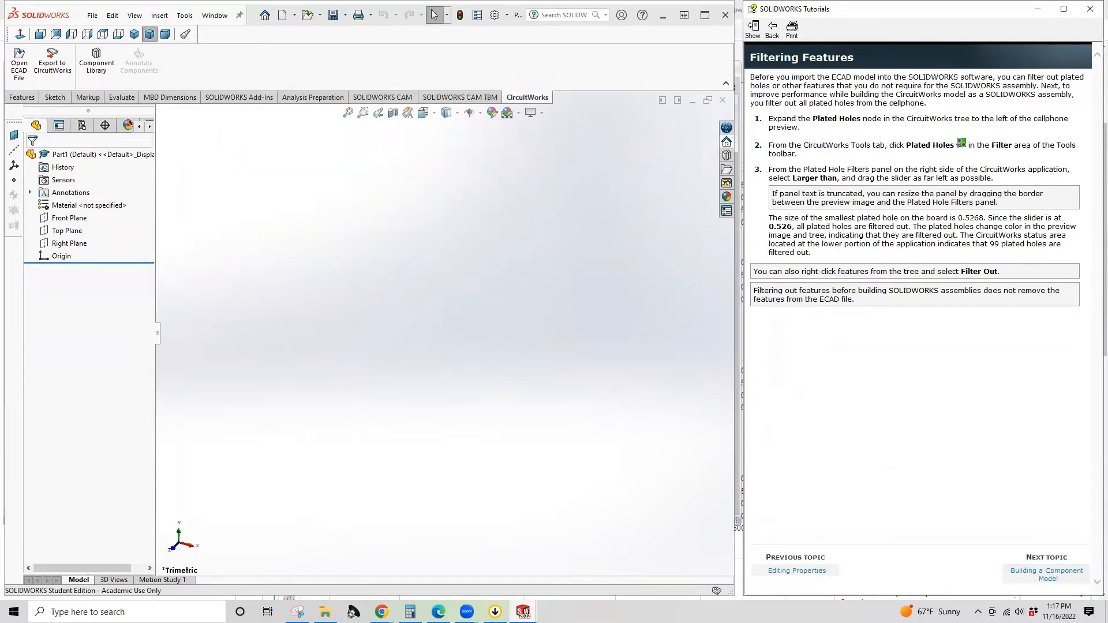
mouse_move(522, 610)
left_click(583, 562)
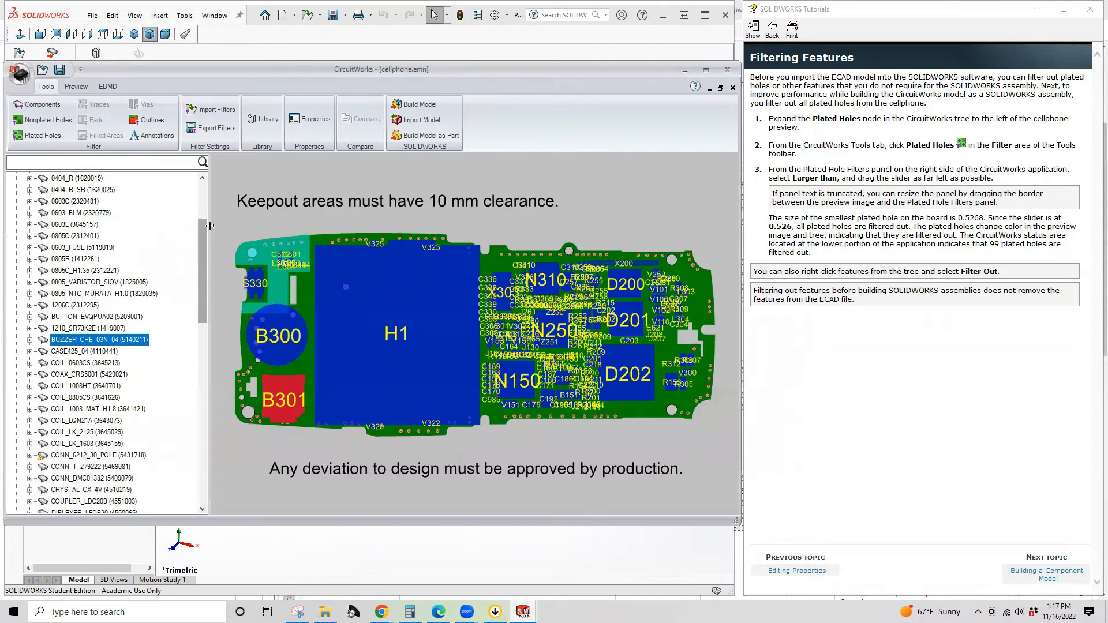
Step: Open the plated hole filters, try the smaller-than size filter at 0.526 mm, and turn that filter off again
left_click(42, 135)
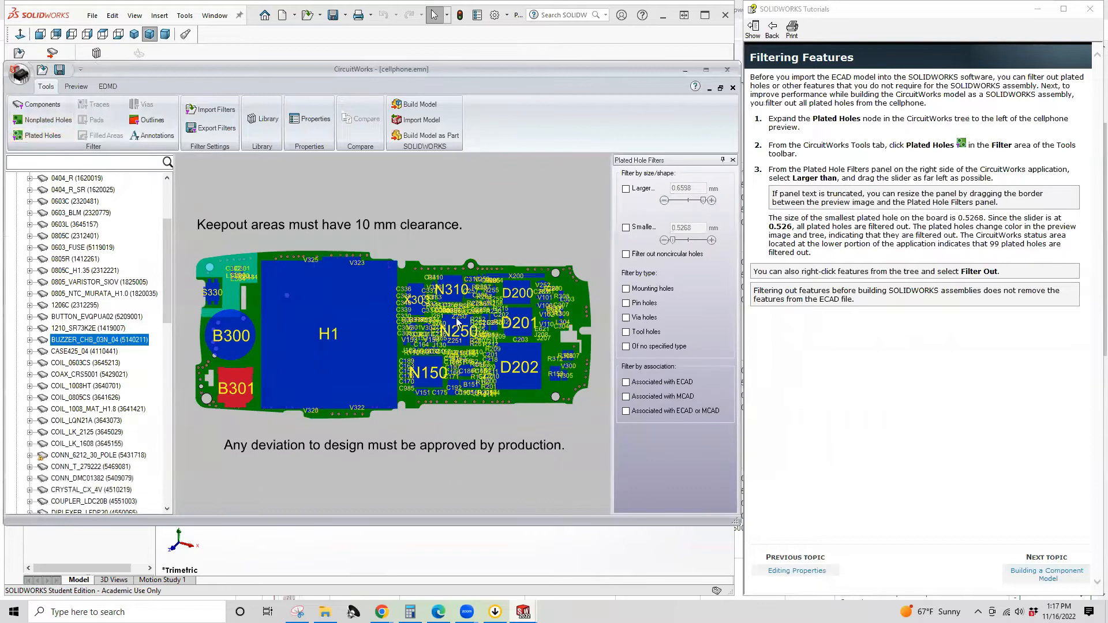
left_click(626, 227)
left_click(674, 241)
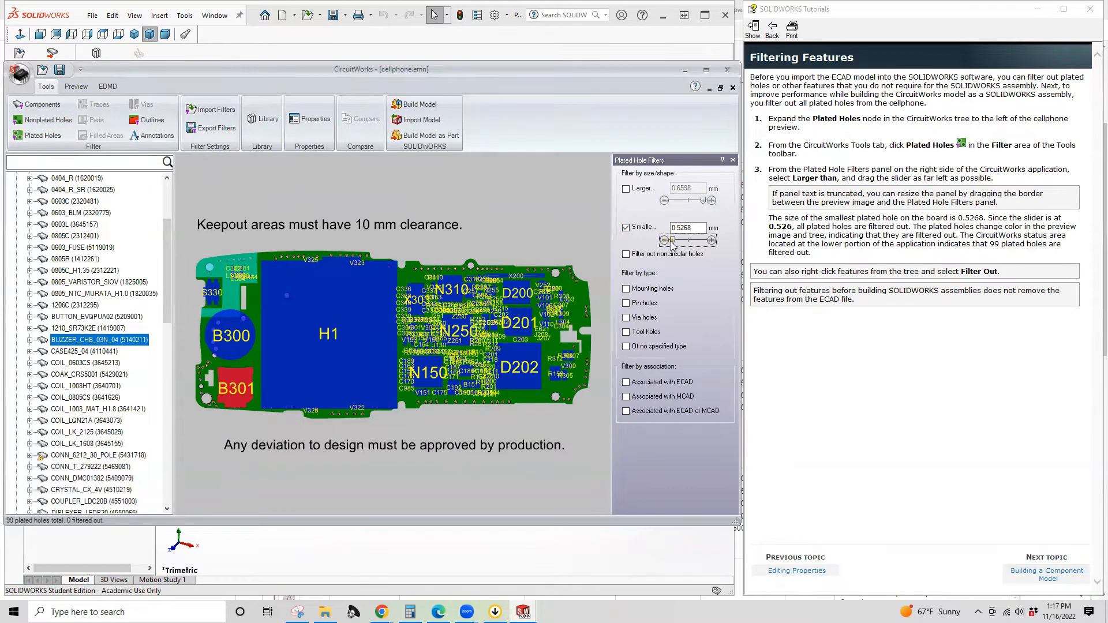
left_click_drag(699, 245, 686, 243)
left_click_drag(679, 244, 675, 241)
left_click_drag(670, 244, 667, 243)
left_click(626, 230)
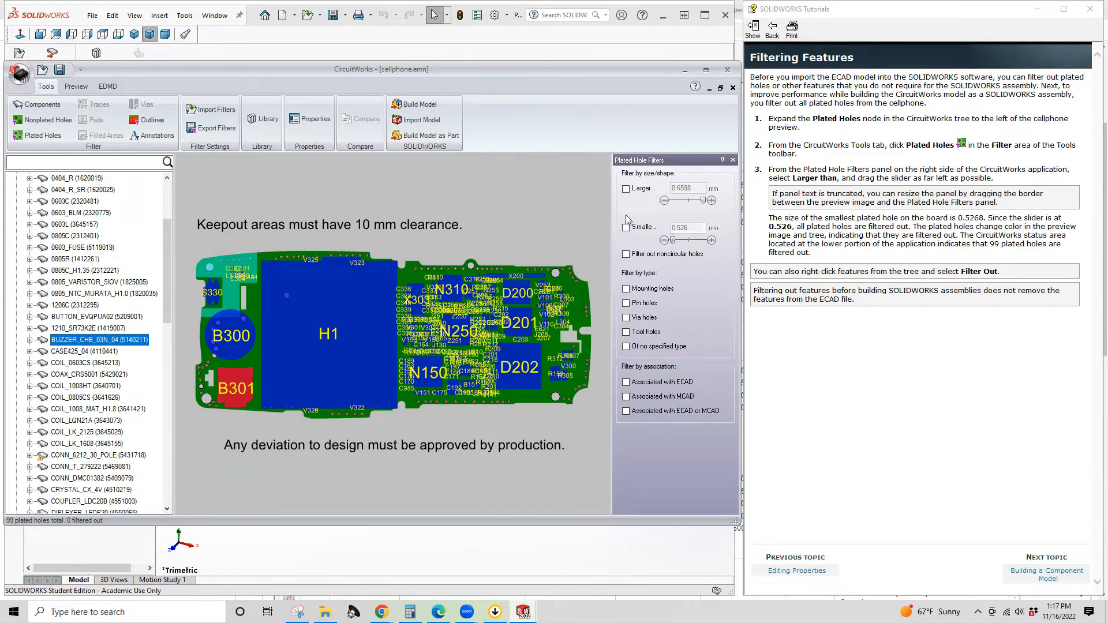
Step: Try the larger-than plated hole filter at 0.661 mm, turn it off, and close the plated hole filters
left_click(626, 189)
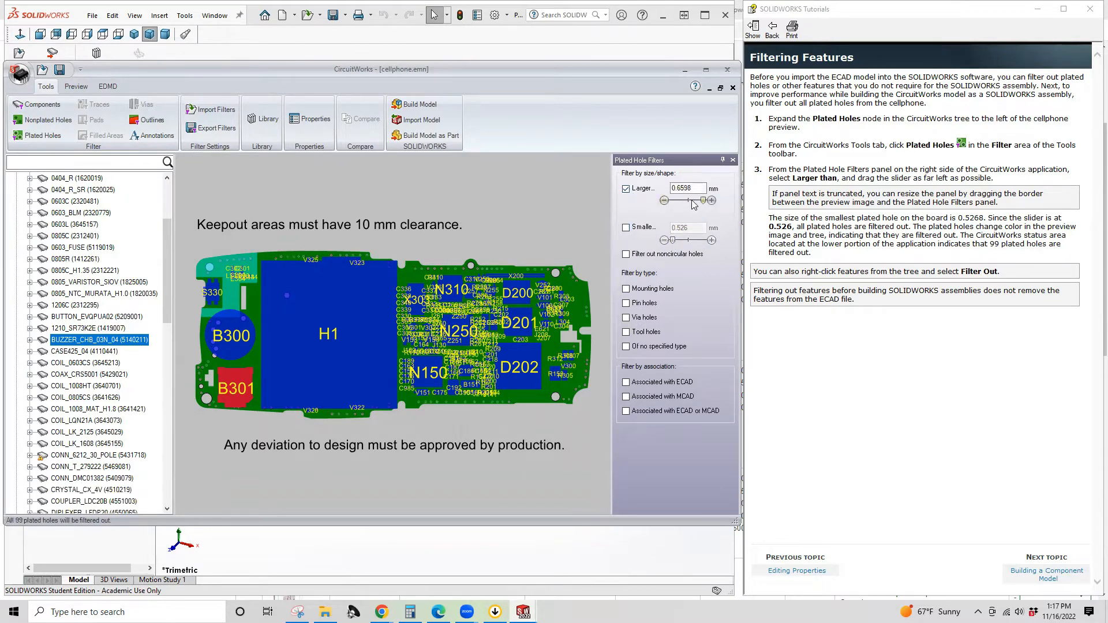
mouse_move(705, 202)
left_mouse_down()
mouse_move(674, 210)
mouse_move(706, 206)
left_mouse_up()
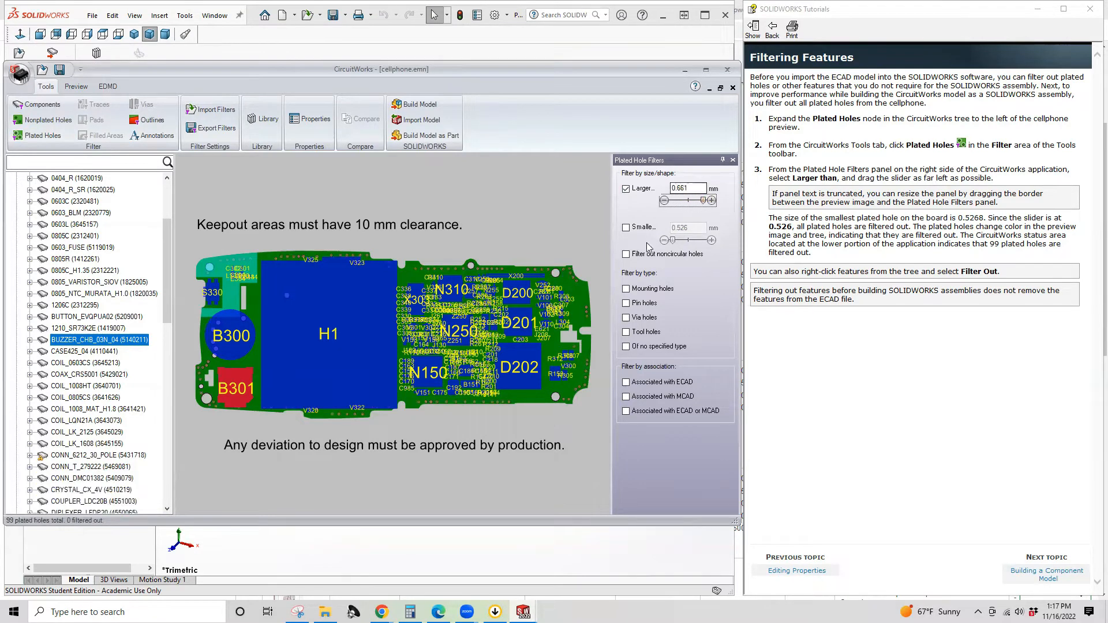
left_click(627, 190)
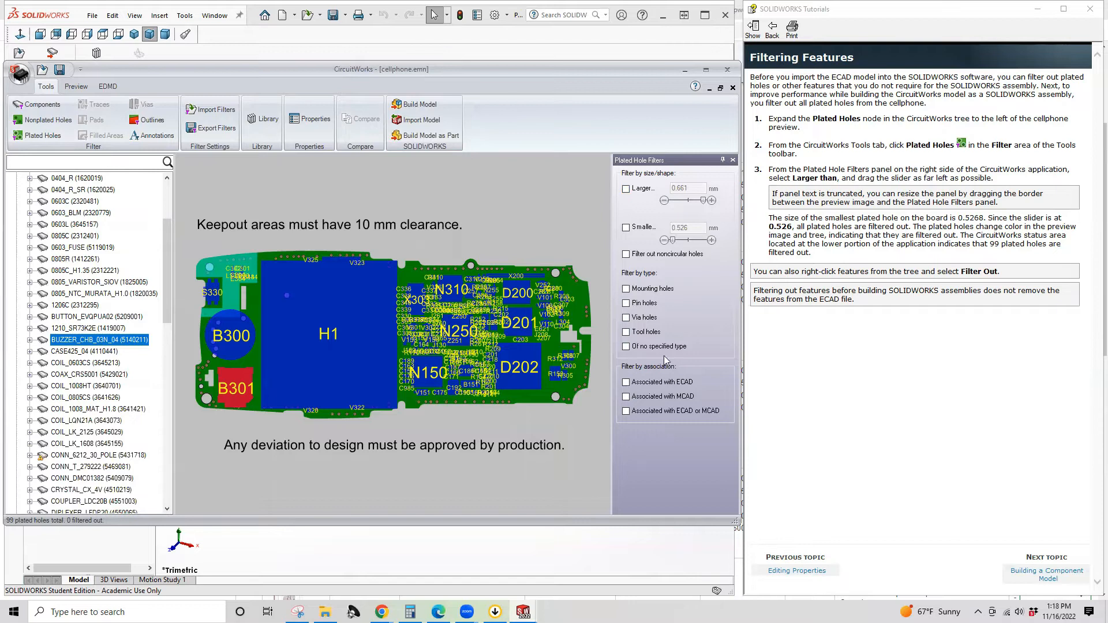
left_click(732, 160)
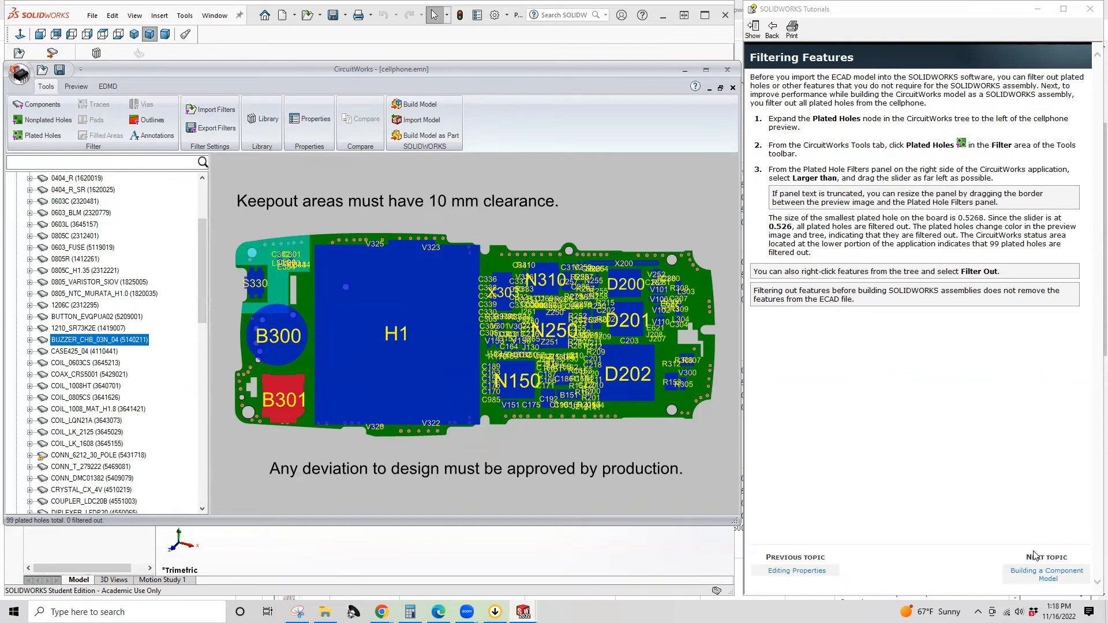
Step: Advance the tutorial to Building a Component Model, then switch back to CircuitWorks and find 0402C_AVX in the component list
left_click(1037, 572)
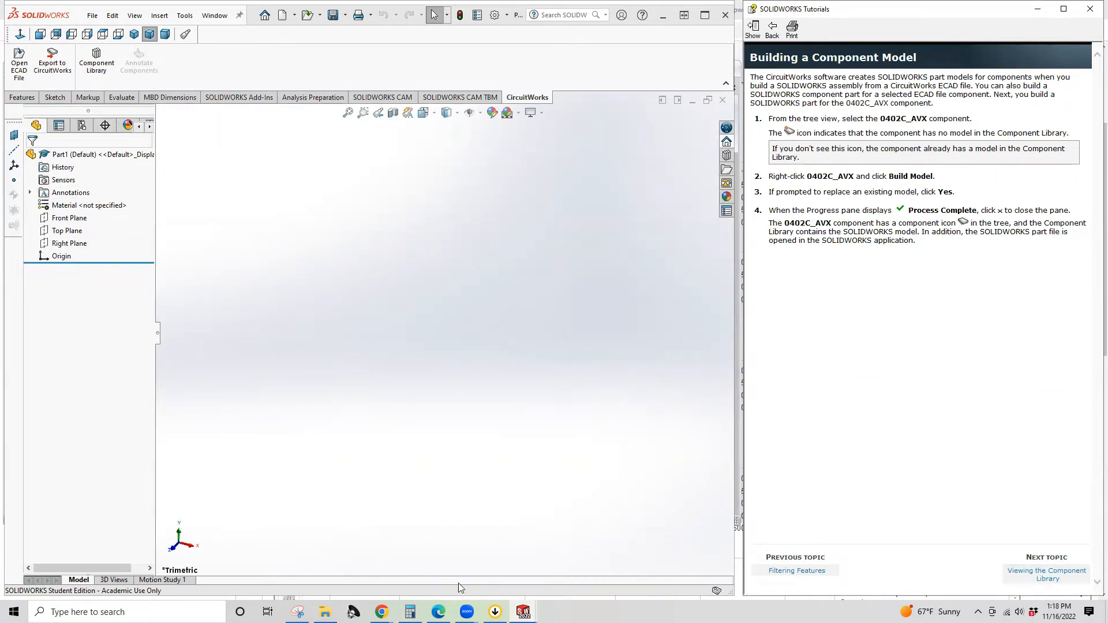
mouse_move(523, 611)
left_click(587, 551)
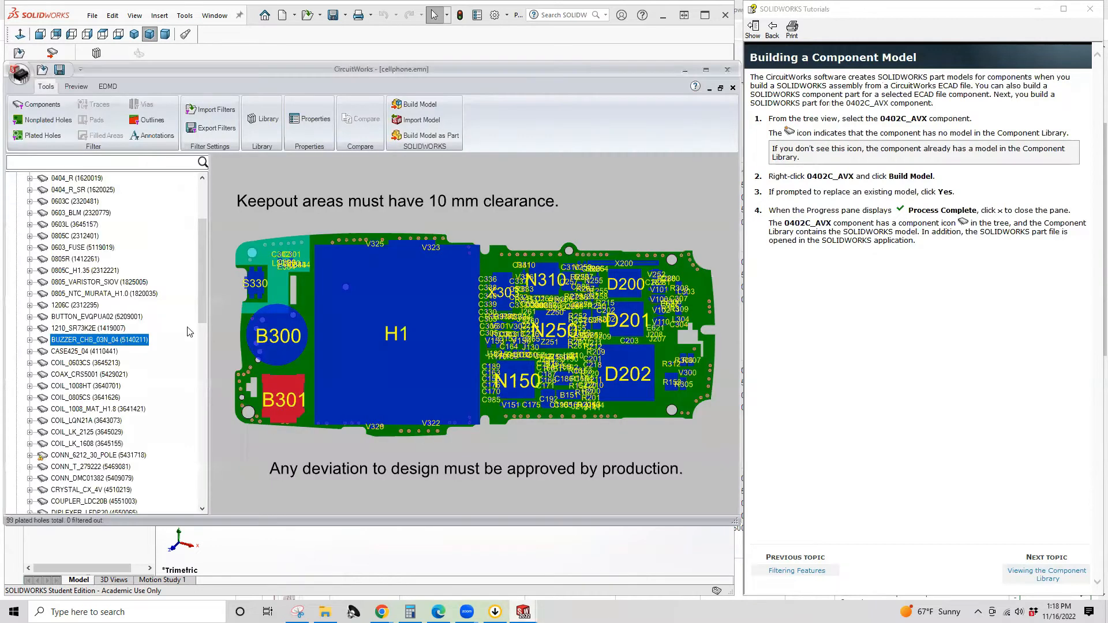
scroll(107, 277, "up", 4)
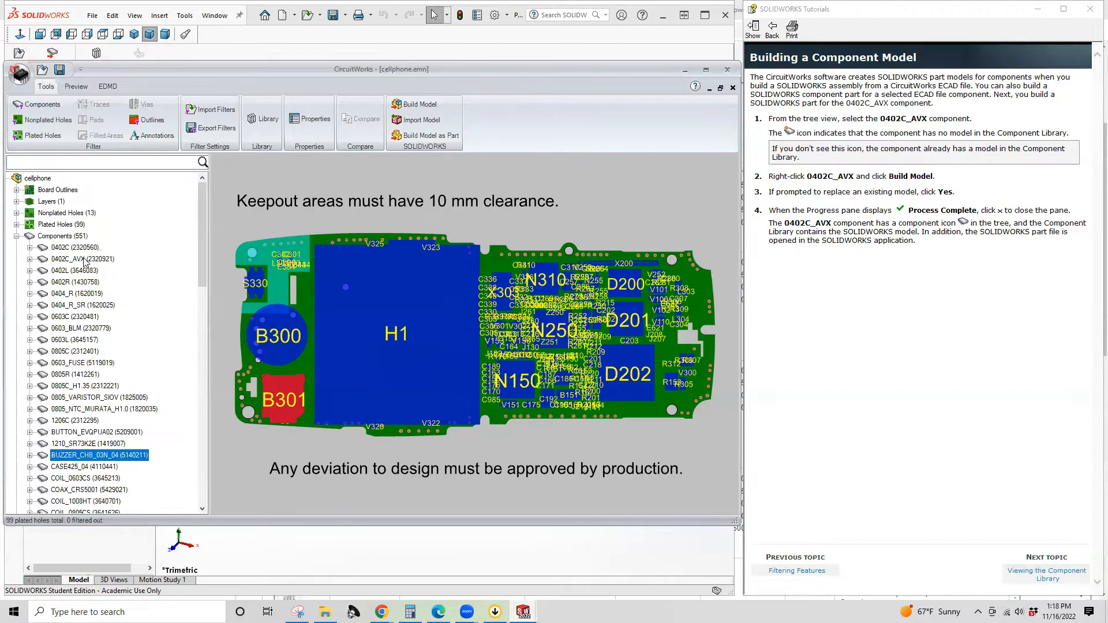
Step: Build the SOLIDWORKS model for the 0402C_AVX component, replacing the existing part file
left_click(84, 261)
right_click(84, 259)
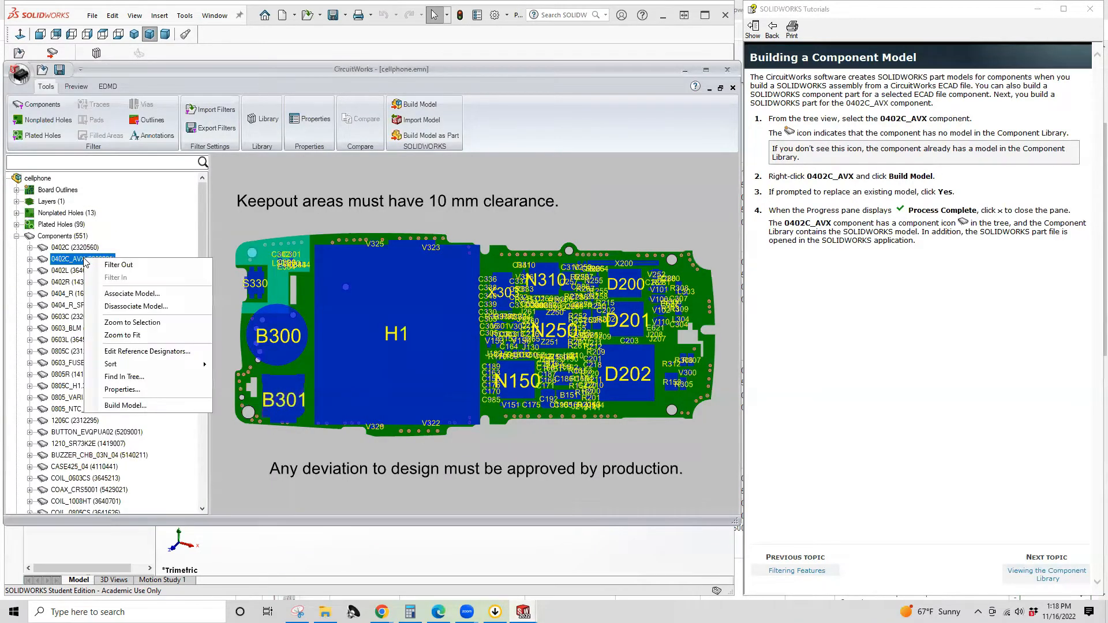
left_click(128, 405)
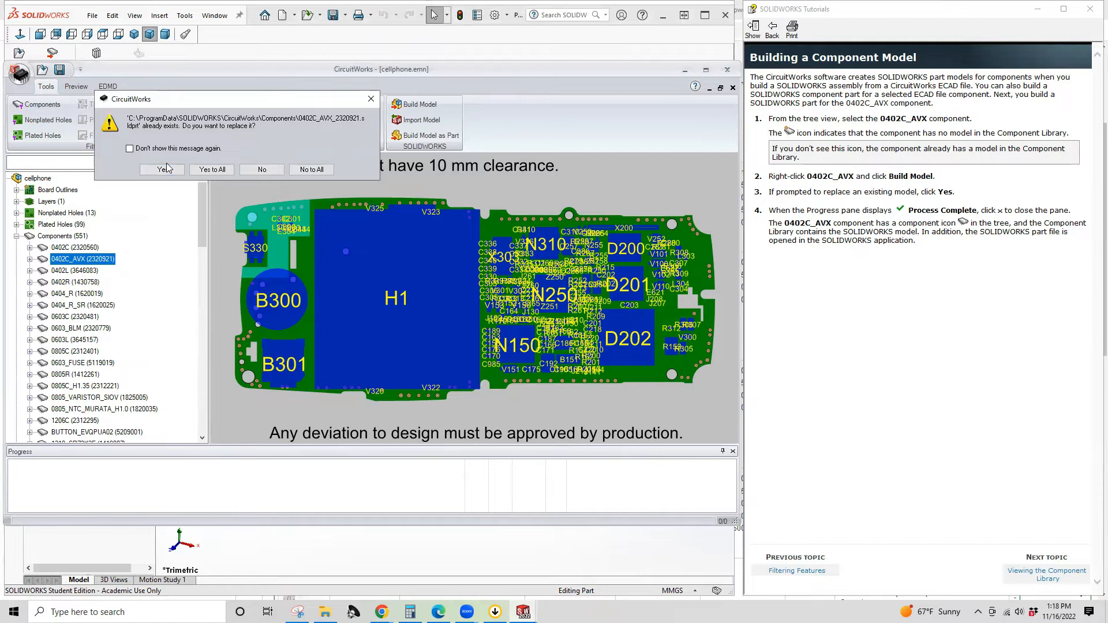
left_click(162, 169)
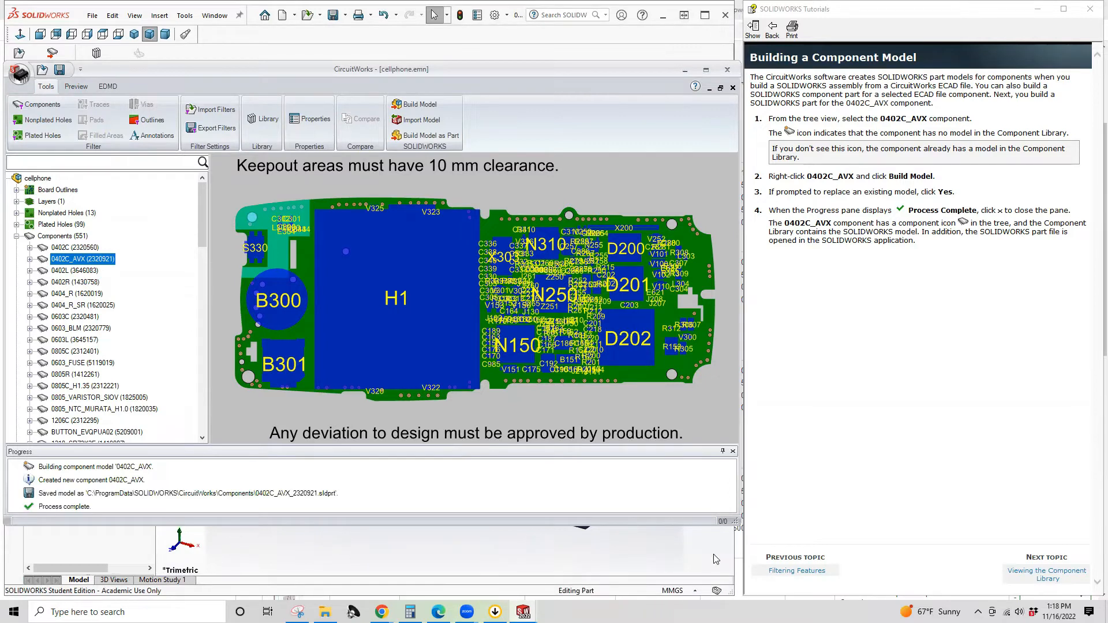
Step: Minimize CircuitWorks to inspect the new 0402C_AVX part in SOLIDWORKS, and select Sketch1 under its Component_Outline feature
left_click(686, 70)
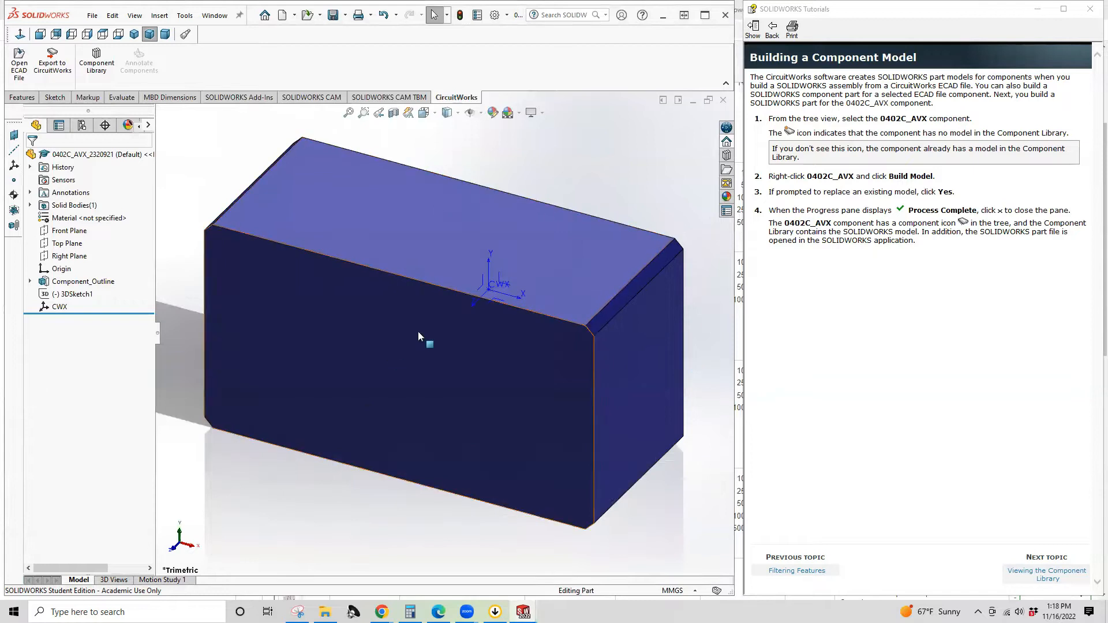
scroll(417, 331, "up", 3)
middle_click_drag(611, 366, 582, 356)
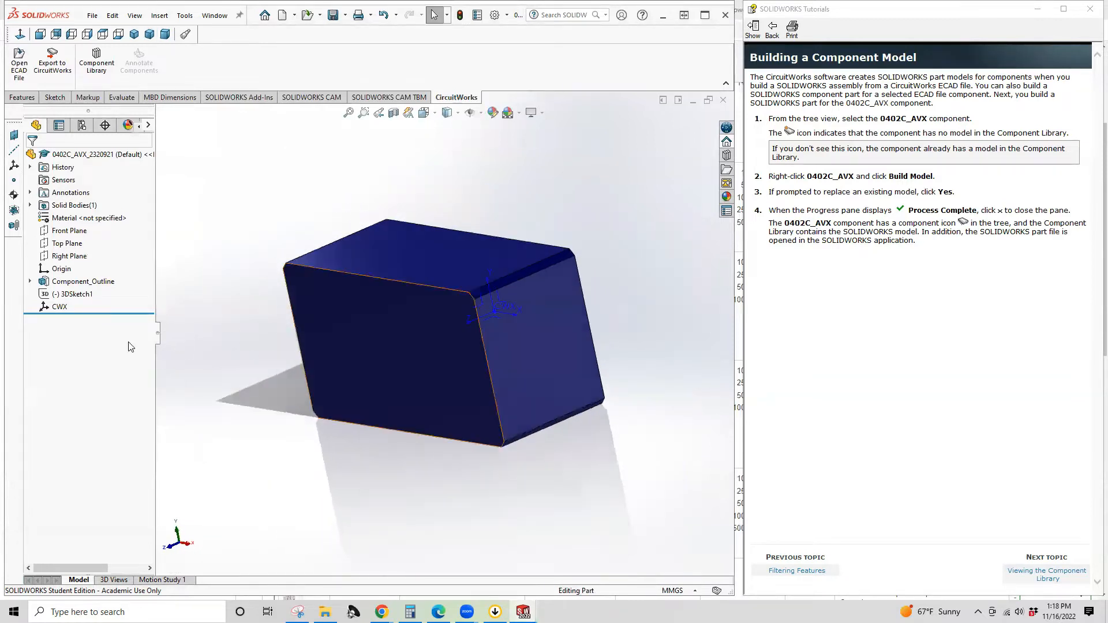
left_click(30, 281)
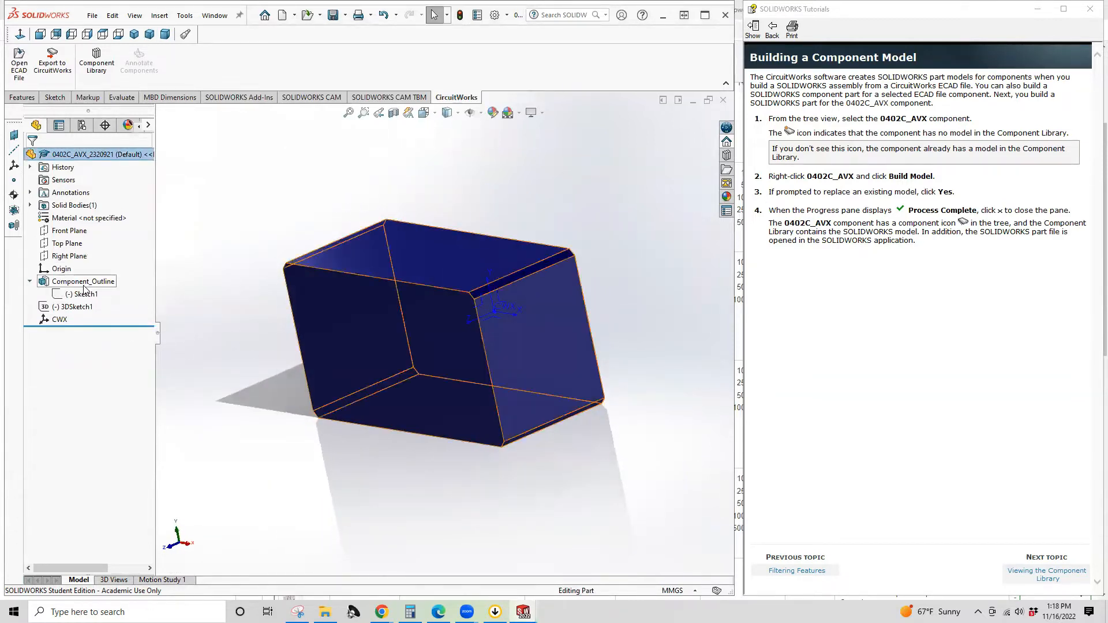
left_click(86, 294)
left_click(97, 261)
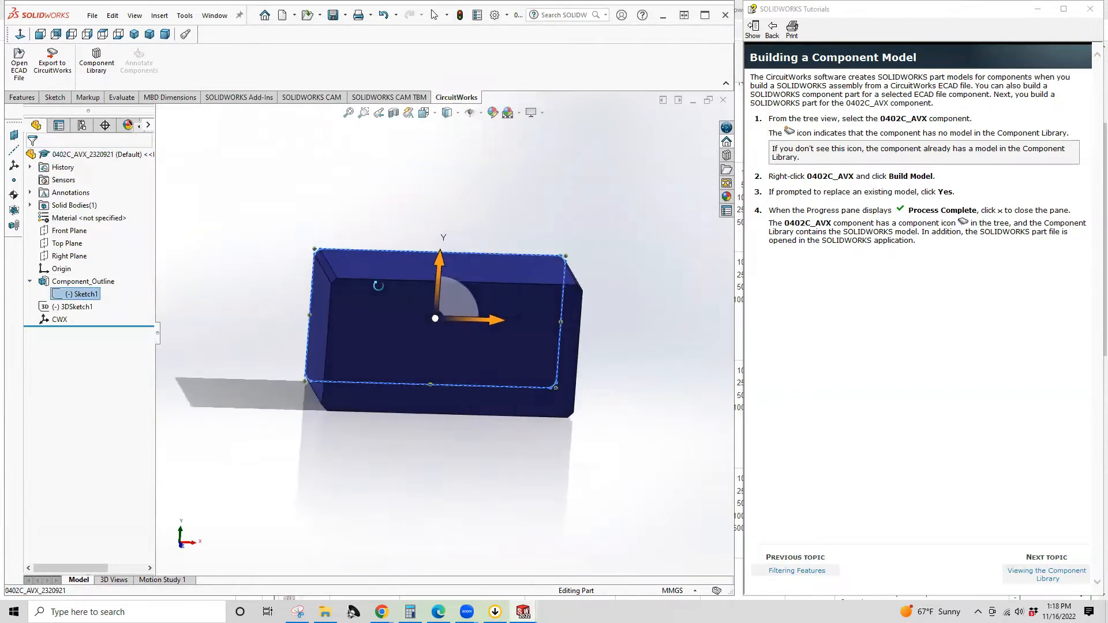
Step: Open the Component_Outline extrusion for editing to review its settings, and accept it without changes
left_click(81, 282)
right_click(81, 282)
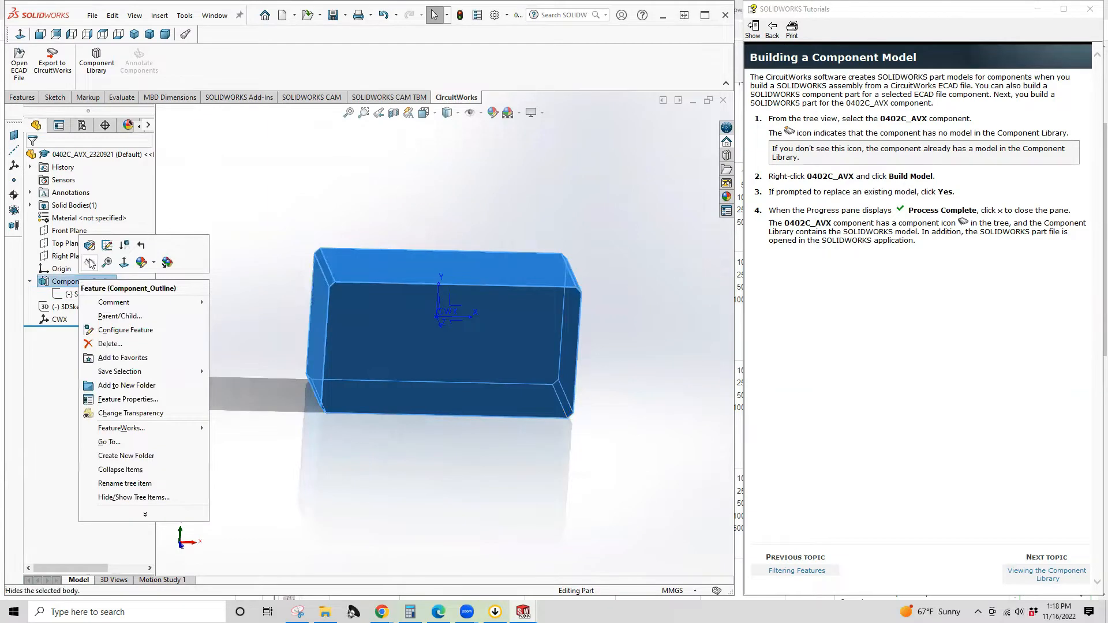
left_click(91, 255)
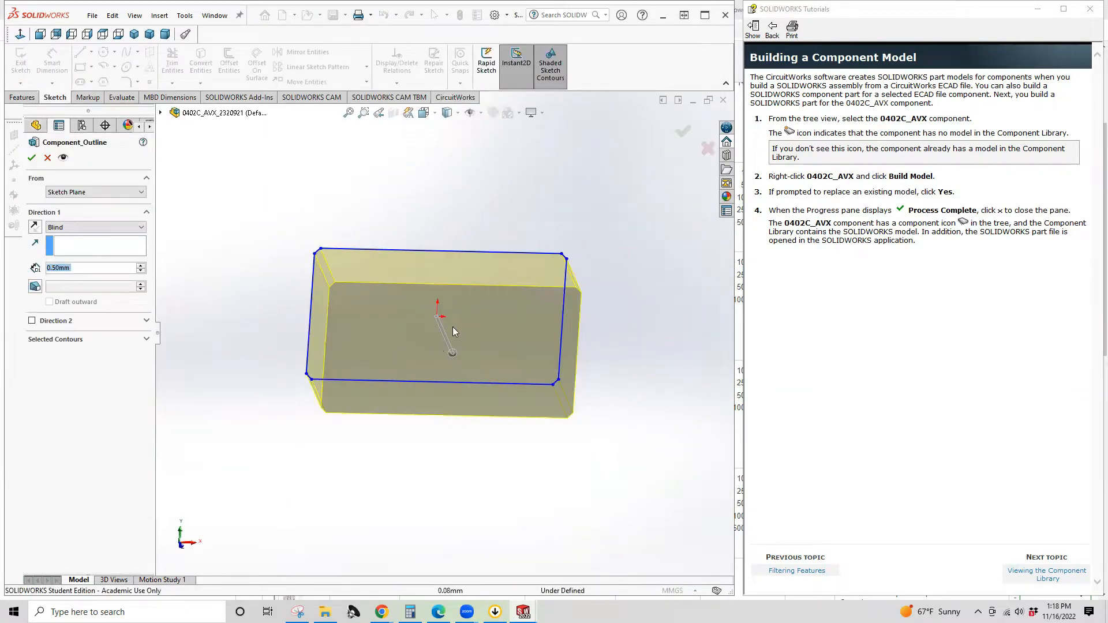
left_click(32, 157)
mouse_move(415, 323)
middle_mouse_down()
mouse_move(463, 388)
mouse_move(420, 326)
middle_mouse_up()
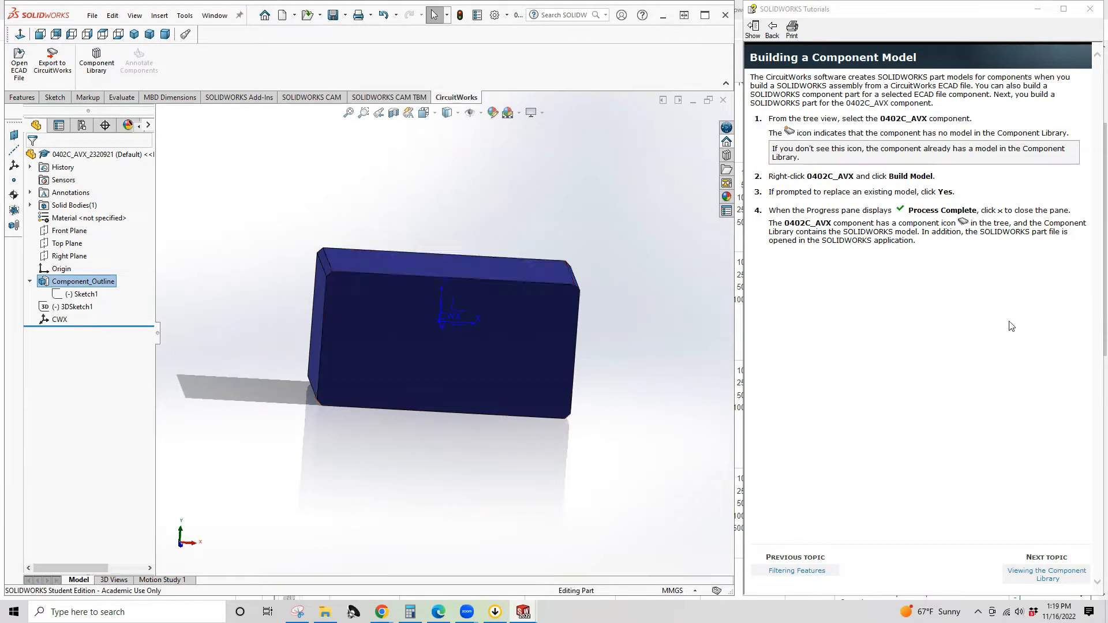
Step: Advance the tutorial to Viewing the Component Library and open the CircuitWorks Component Library from SOLIDWORKS
left_click(1045, 579)
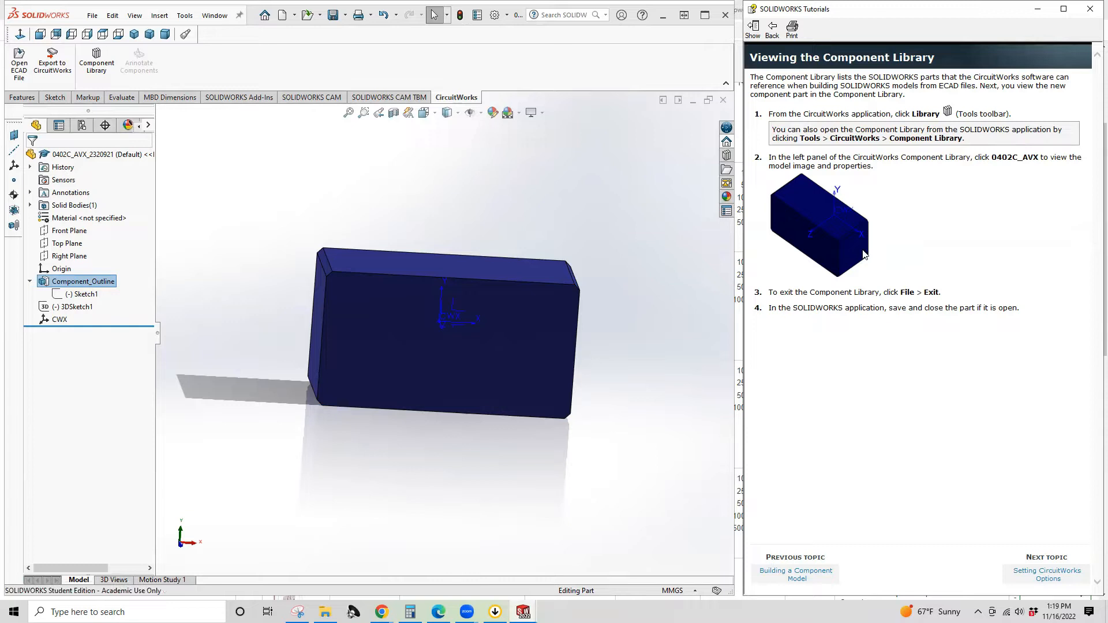
left_click(726, 158)
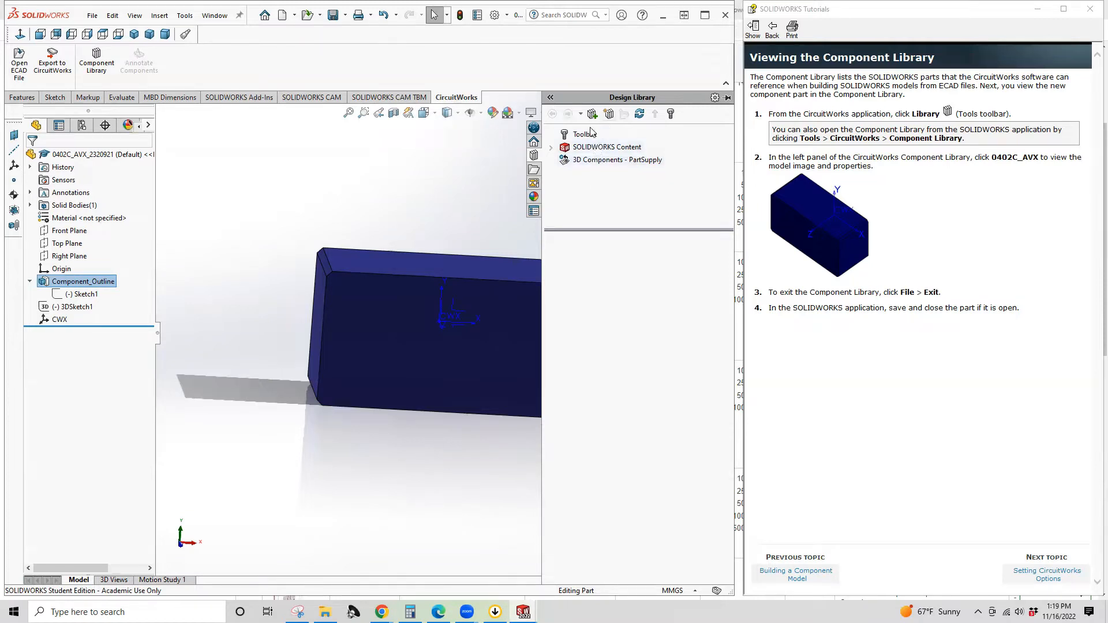
left_click(479, 169)
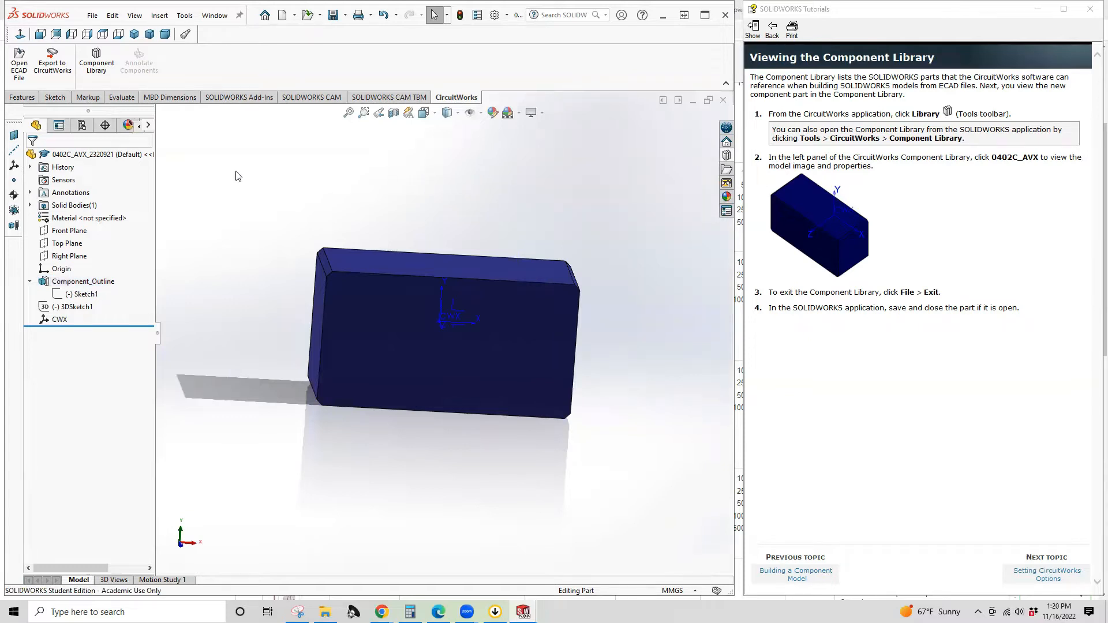
left_click(98, 66)
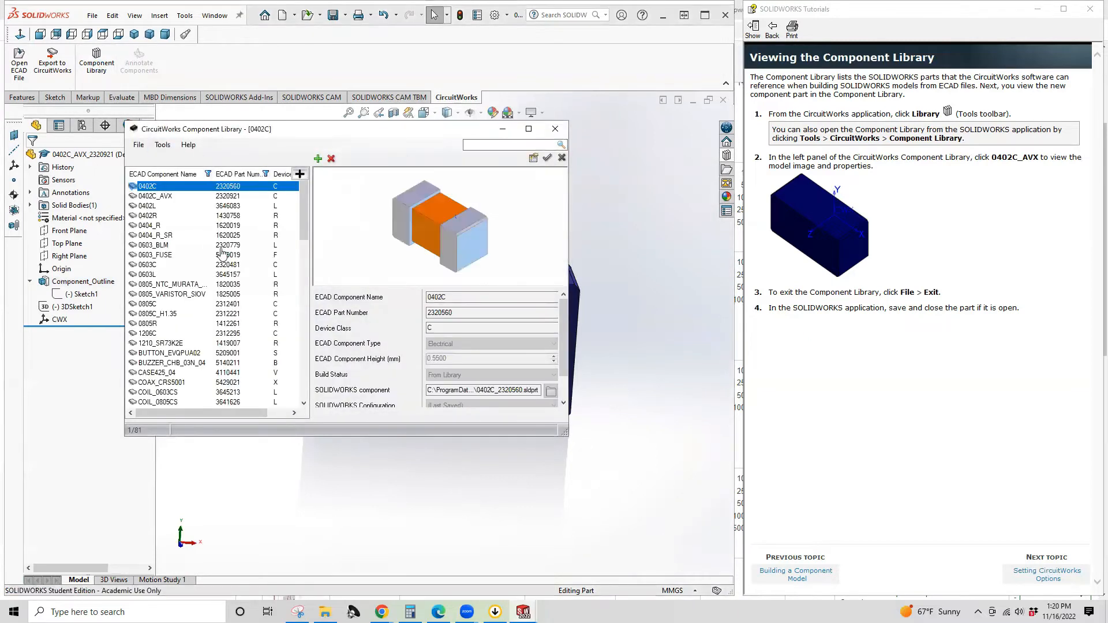
Step: Preview library components near the end of the list, including TSSOP_20, STRIP_0.15, SPEAKER_SPRING_WD00 and SOT323_5L
left_click_drag(298, 204, 305, 398)
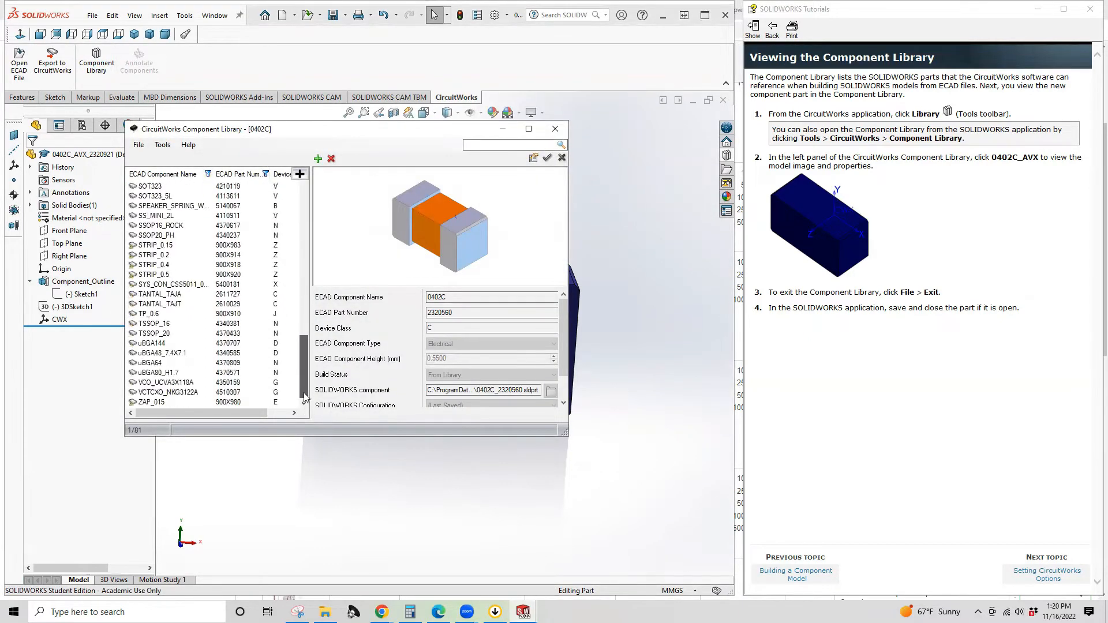
left_click(168, 382)
left_click(160, 333)
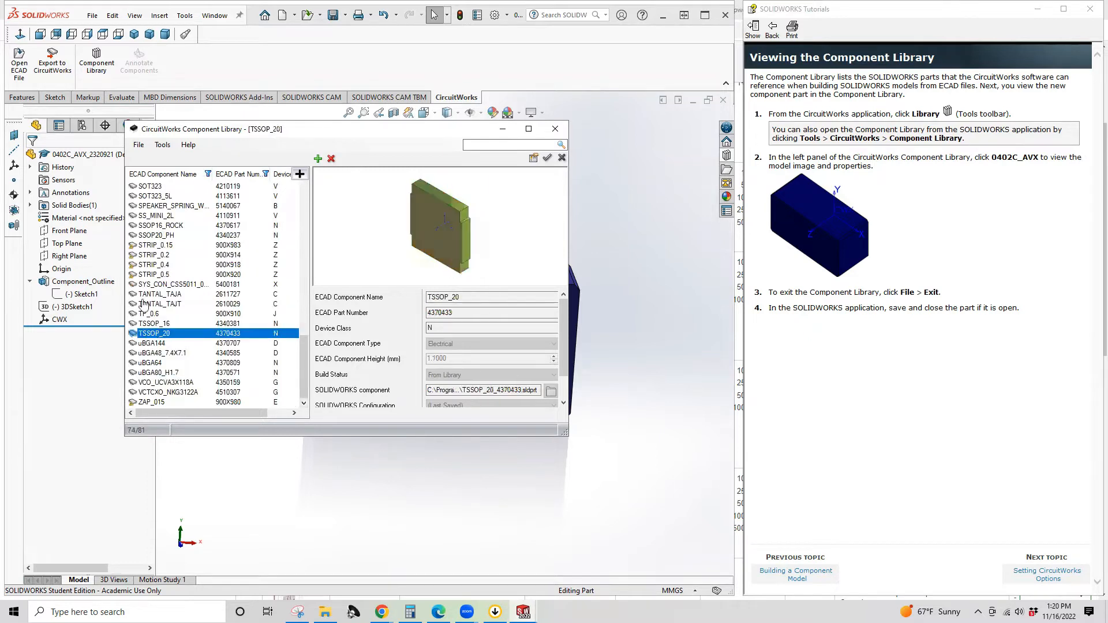
left_click(144, 294)
left_click(156, 247)
scroll(156, 251, "up", 2)
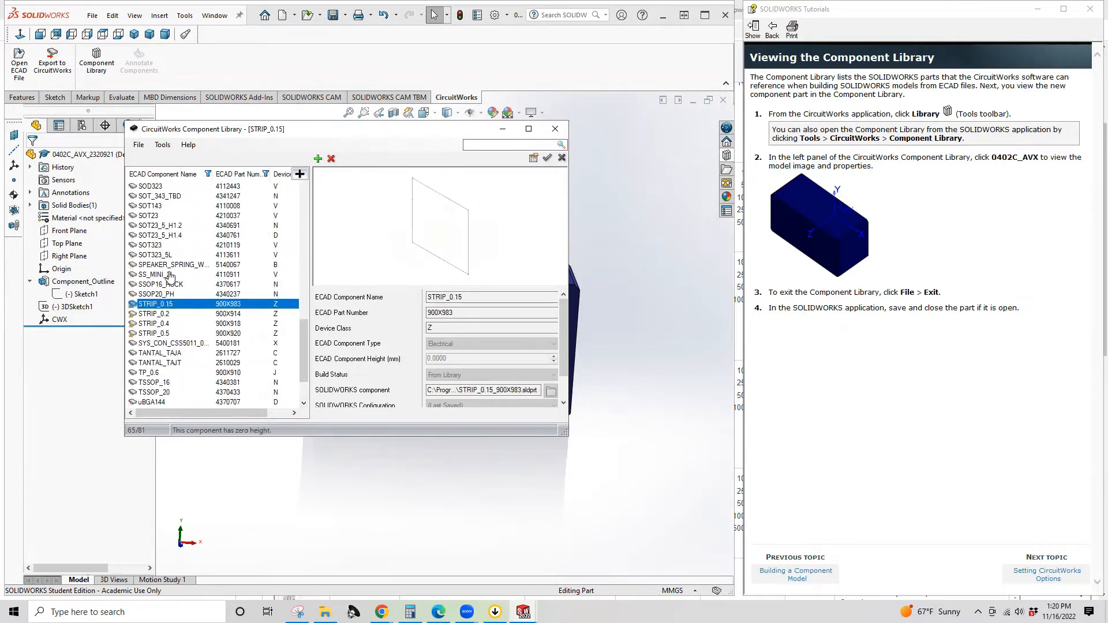
left_click(168, 275)
left_click(170, 264)
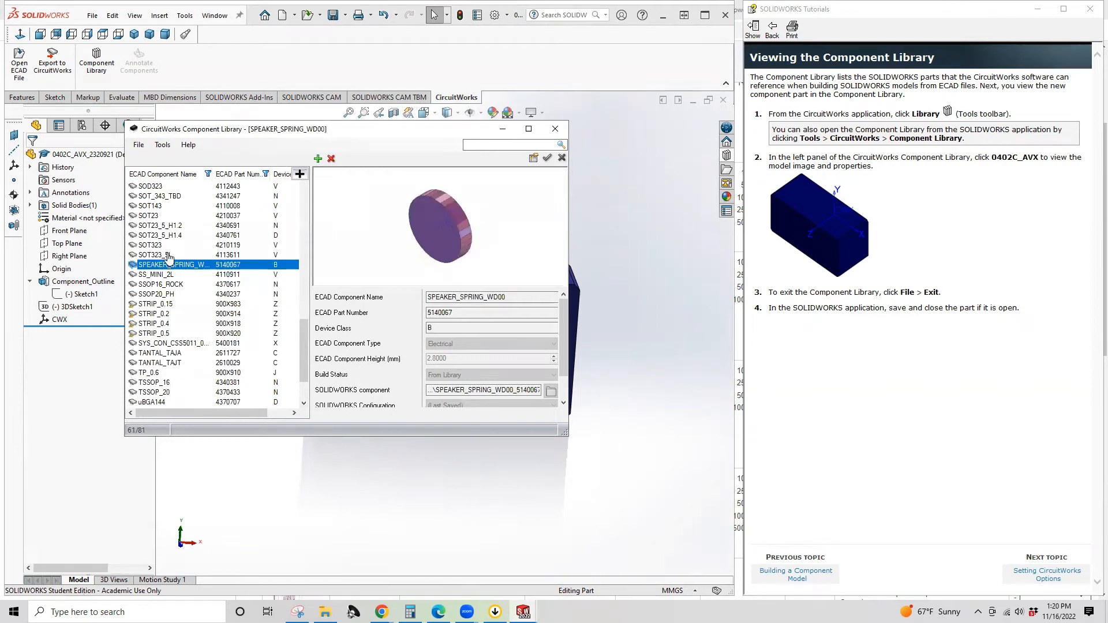
left_click(168, 255)
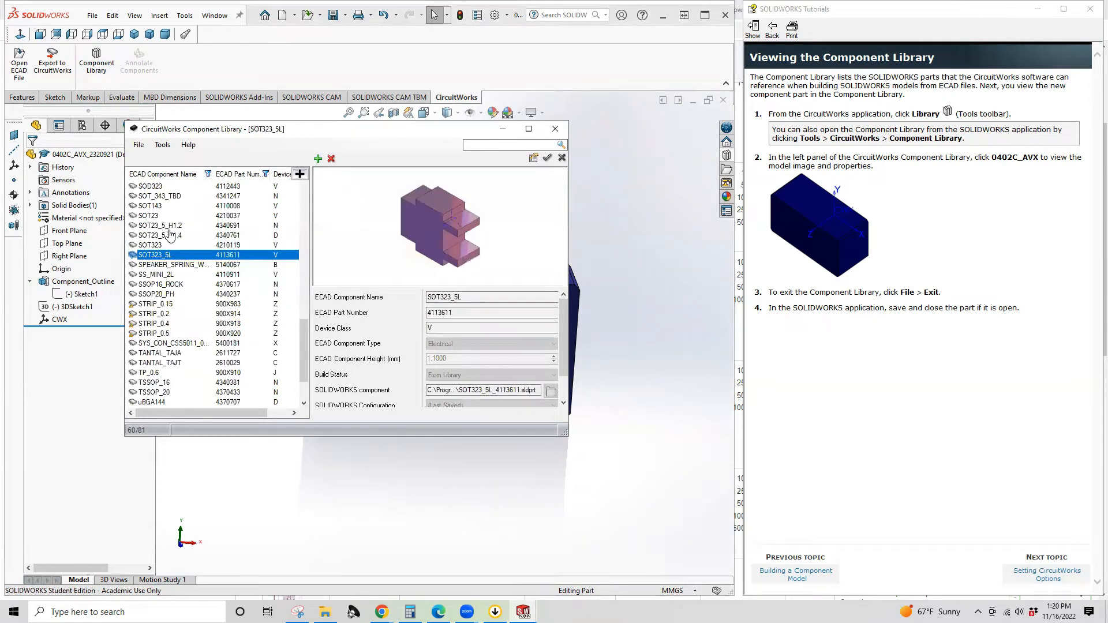
Step: Compare the library models of the SOT-type components, including SOT23_5_H1.4, SOT_343_TBD, SOT23_5_H1.2 and SOT23
left_click(165, 236)
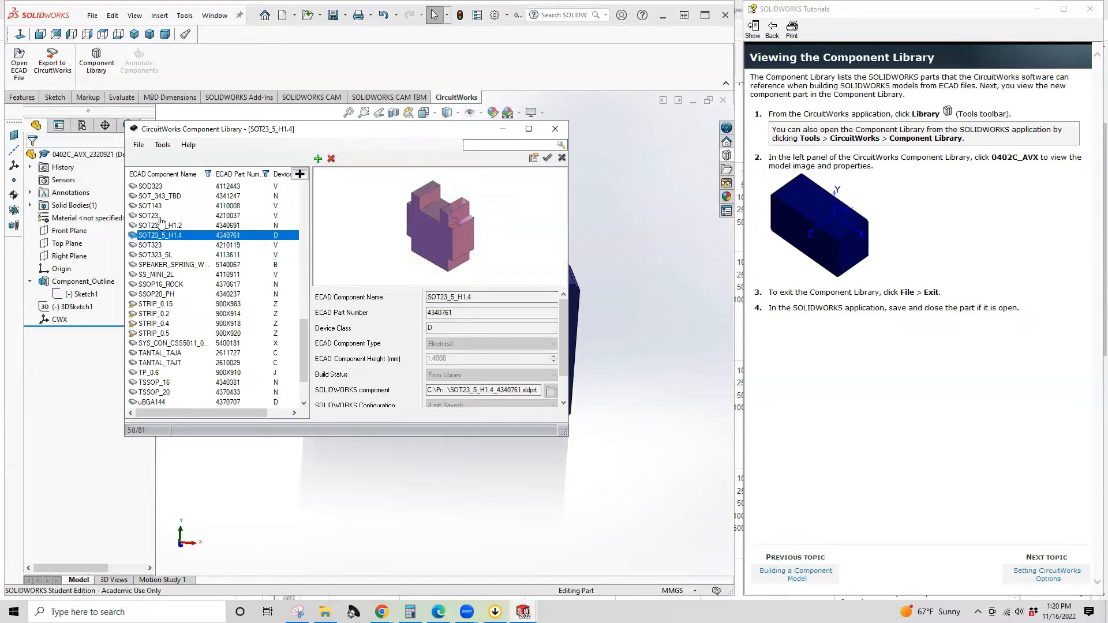
left_click(157, 196)
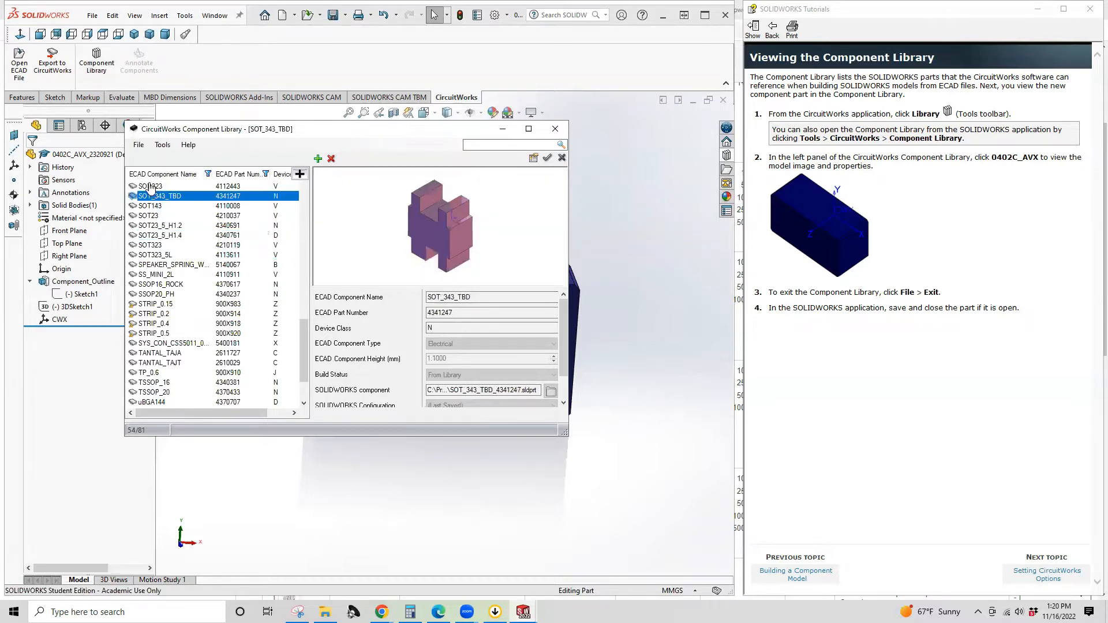
left_click(150, 186)
left_click(158, 226)
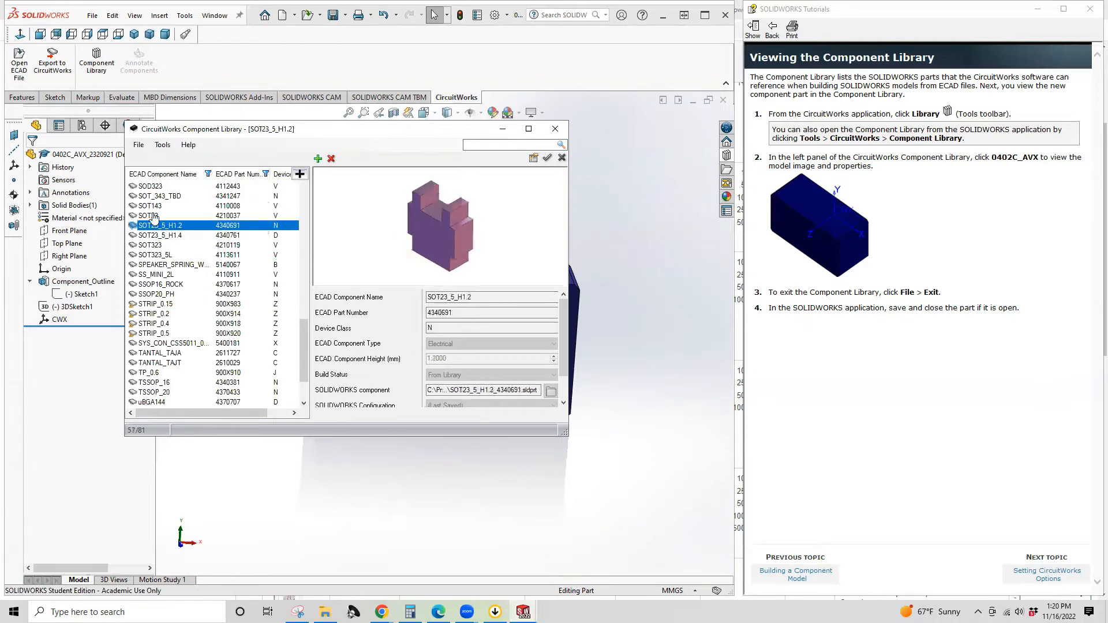
left_click(153, 216)
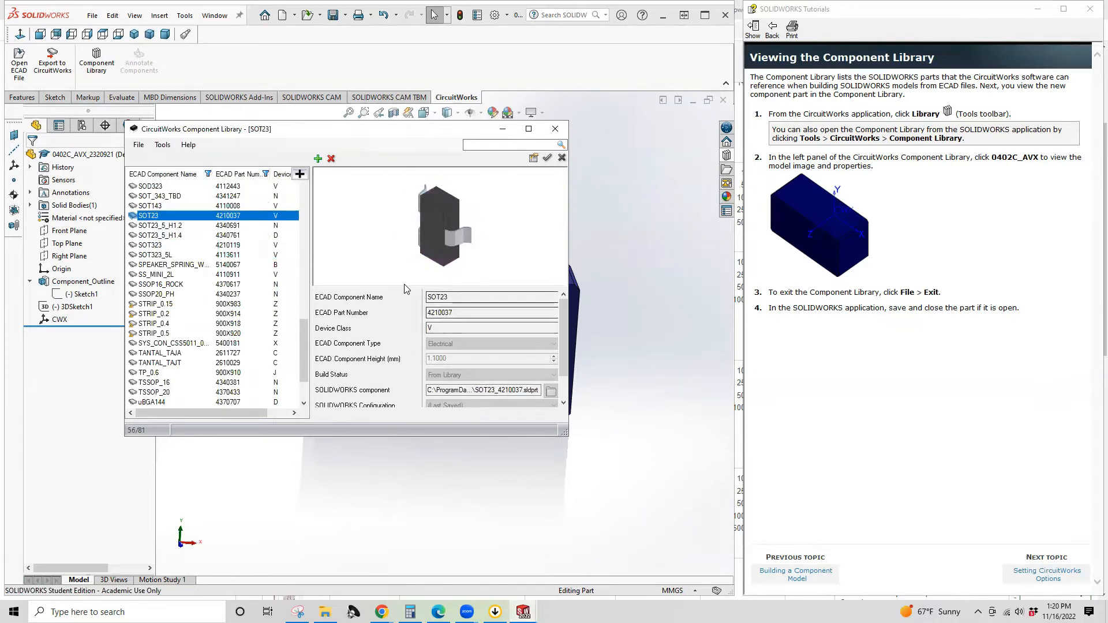
left_click(171, 226)
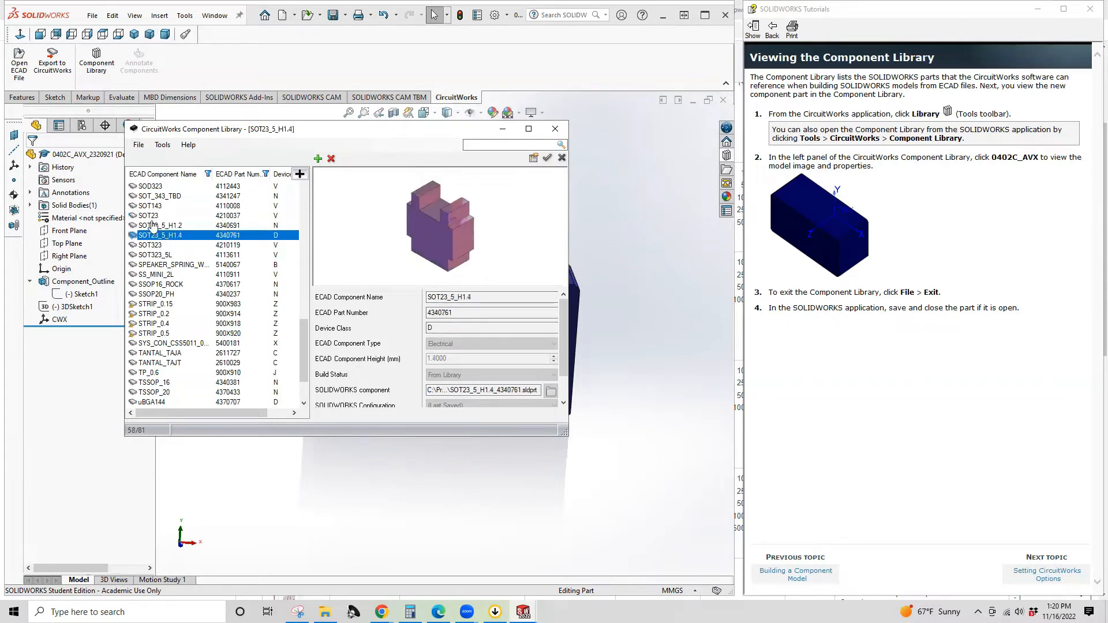
left_click(153, 216)
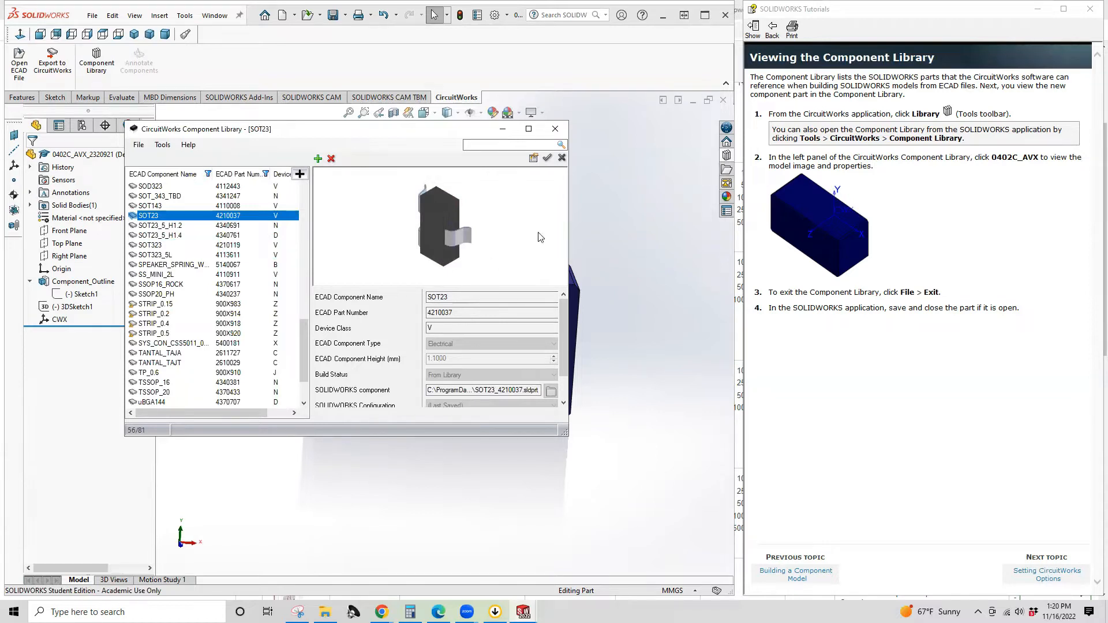
scroll(186, 287, "down", 2)
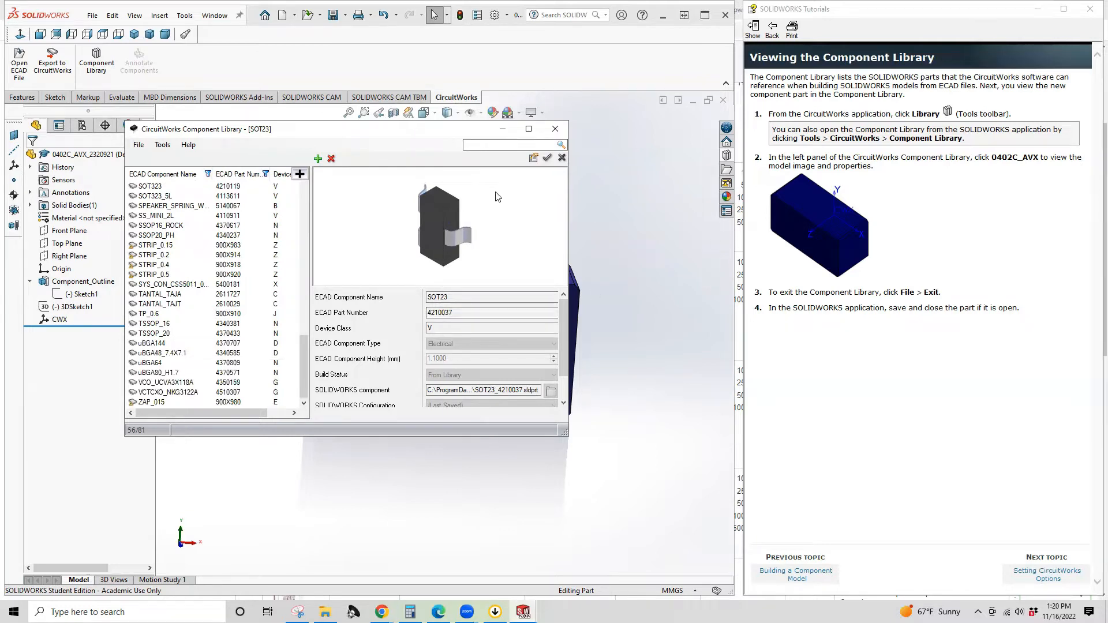
Step: Close the Component Library and the 0402C_AVX part, and bring the cellphone.emn CircuitWorks window back to the front
left_click(558, 132)
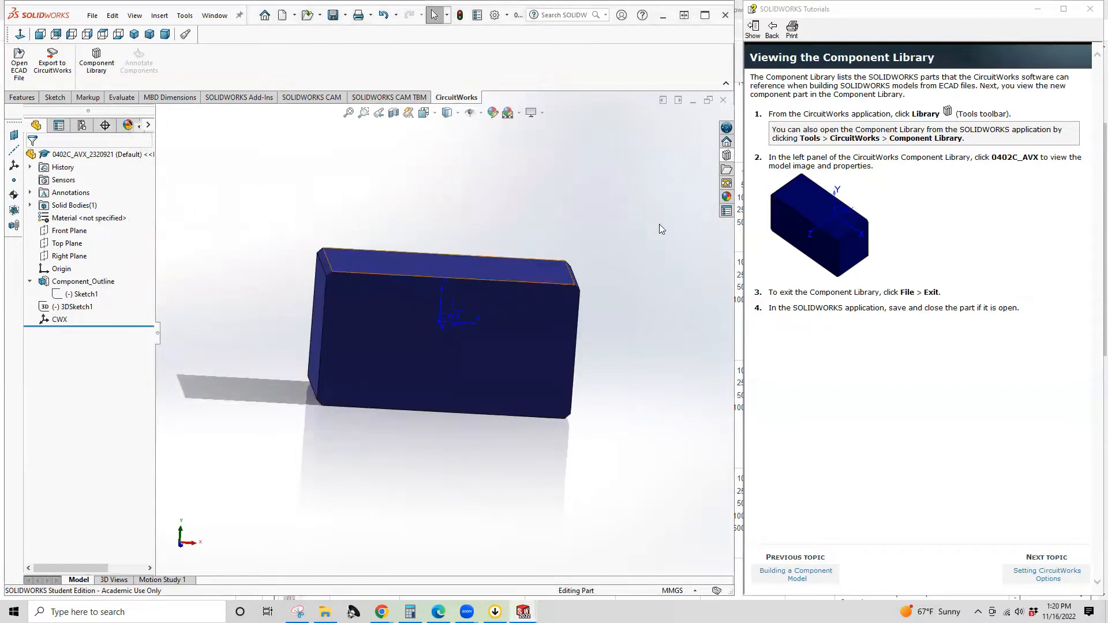
left_click(723, 100)
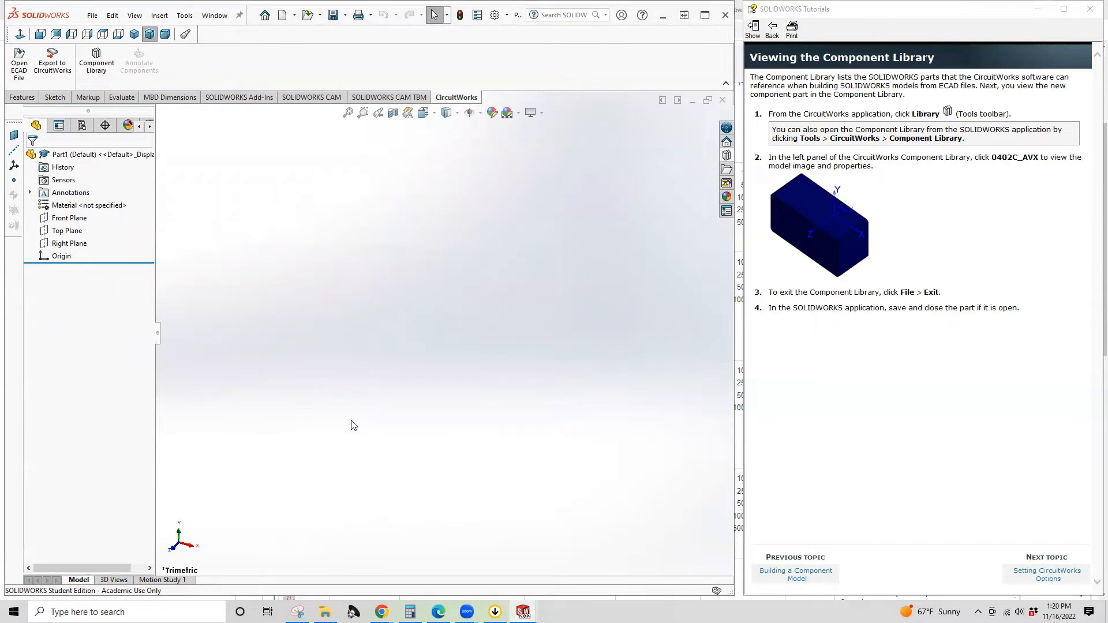
mouse_move(382, 612)
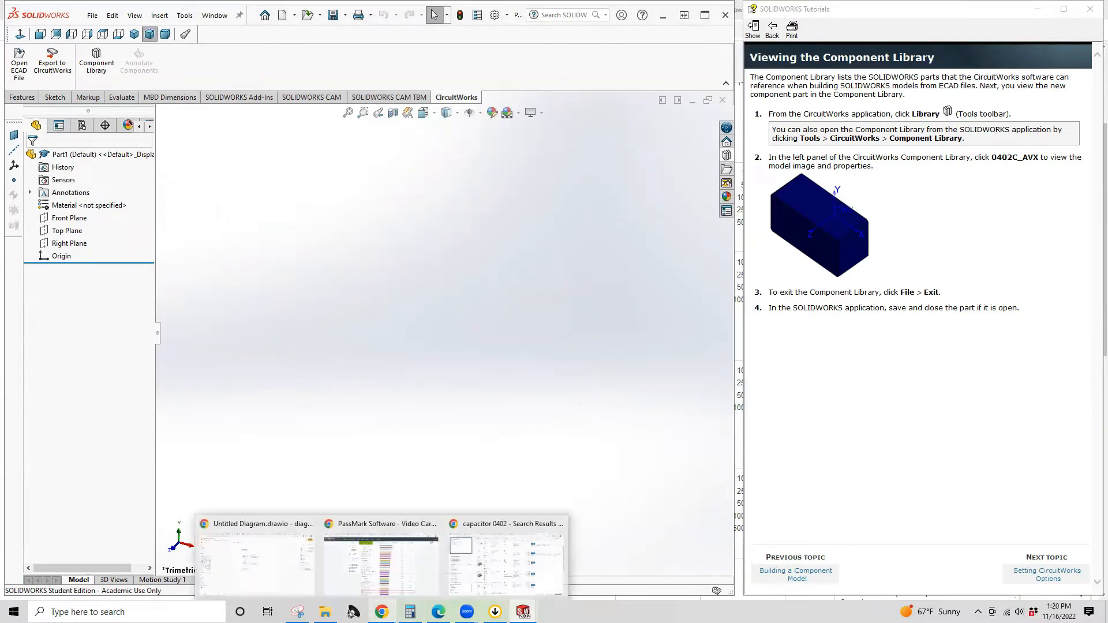
mouse_move(523, 612)
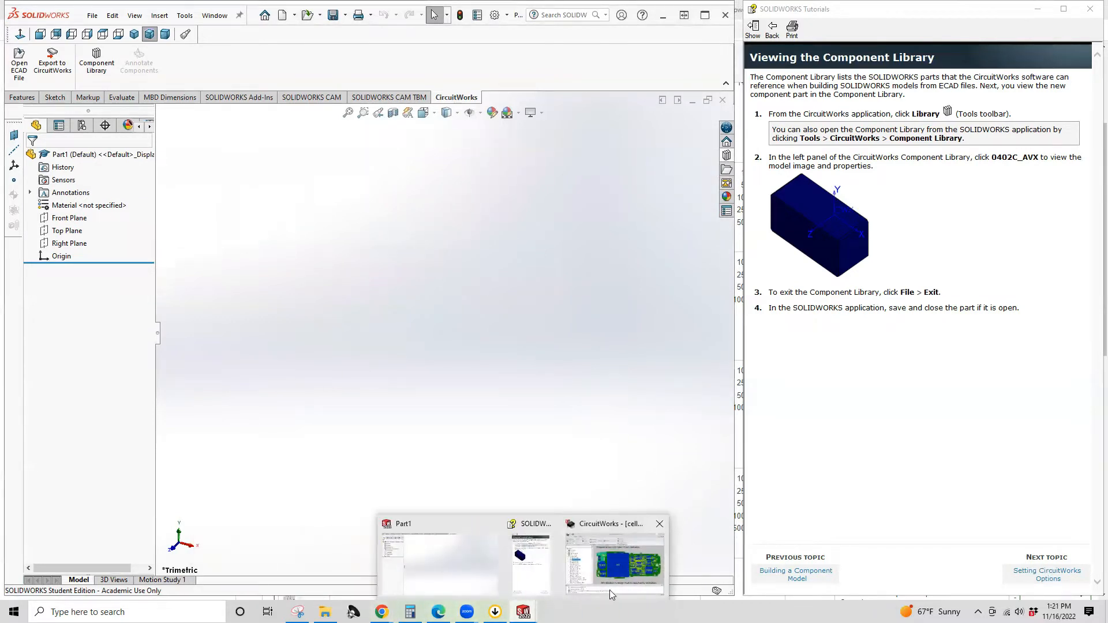
left_click(609, 590)
Step: Try to build the SOLIDWORKS model for the uBGA64 component, agreeing to replace the existing part file
scroll(101, 294, "down", 5)
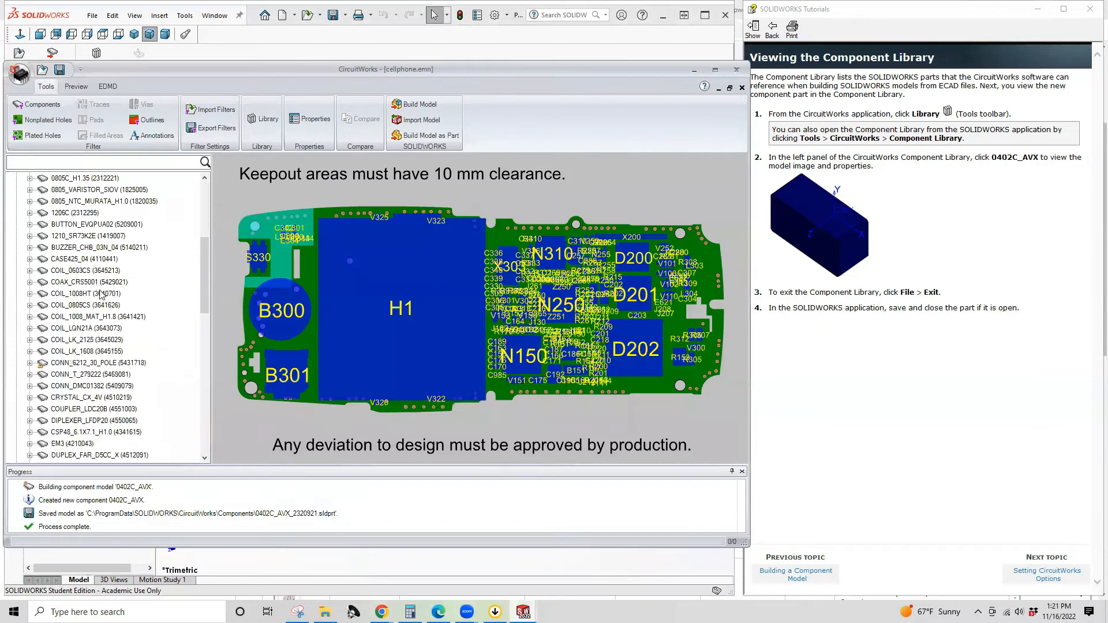
scroll(99, 306, "down", 6)
scroll(81, 401, "down", 8)
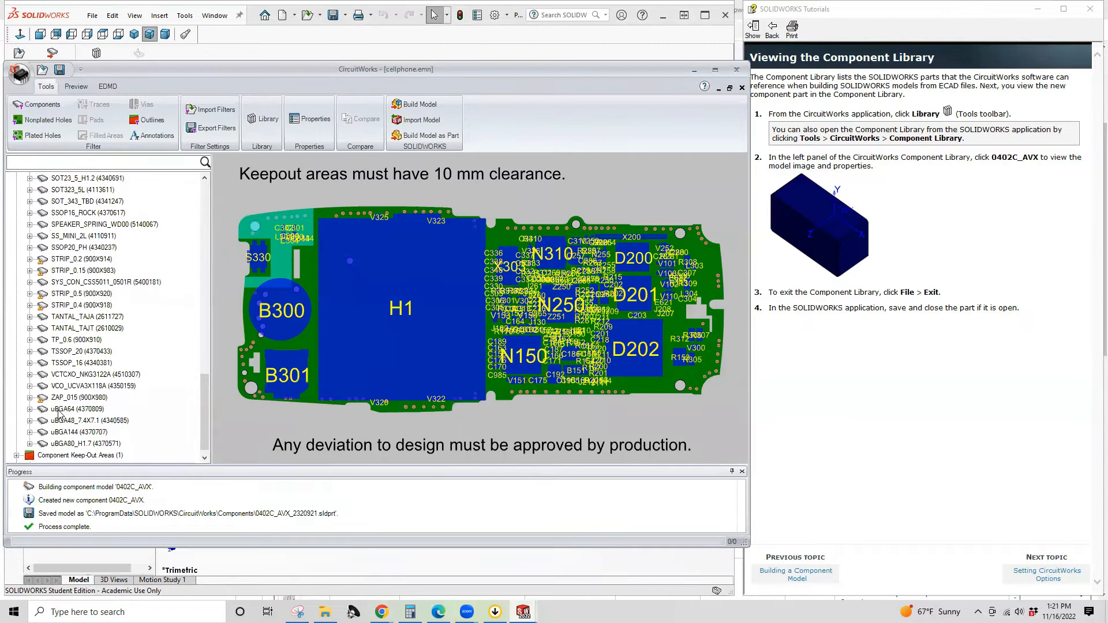
left_click(60, 410)
right_click(60, 411)
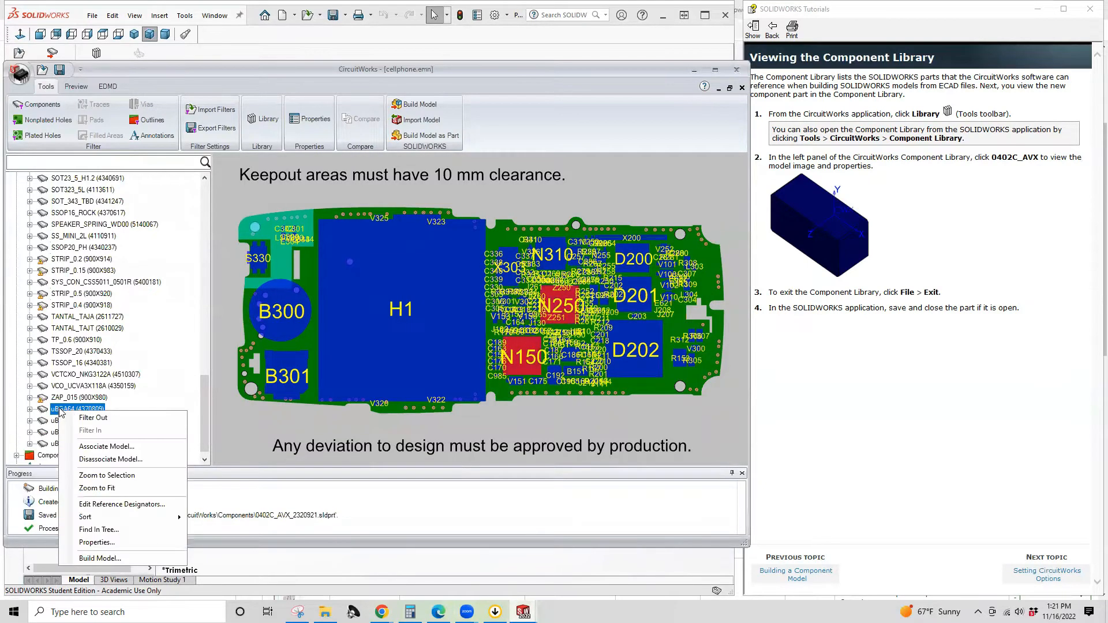
left_click(96, 558)
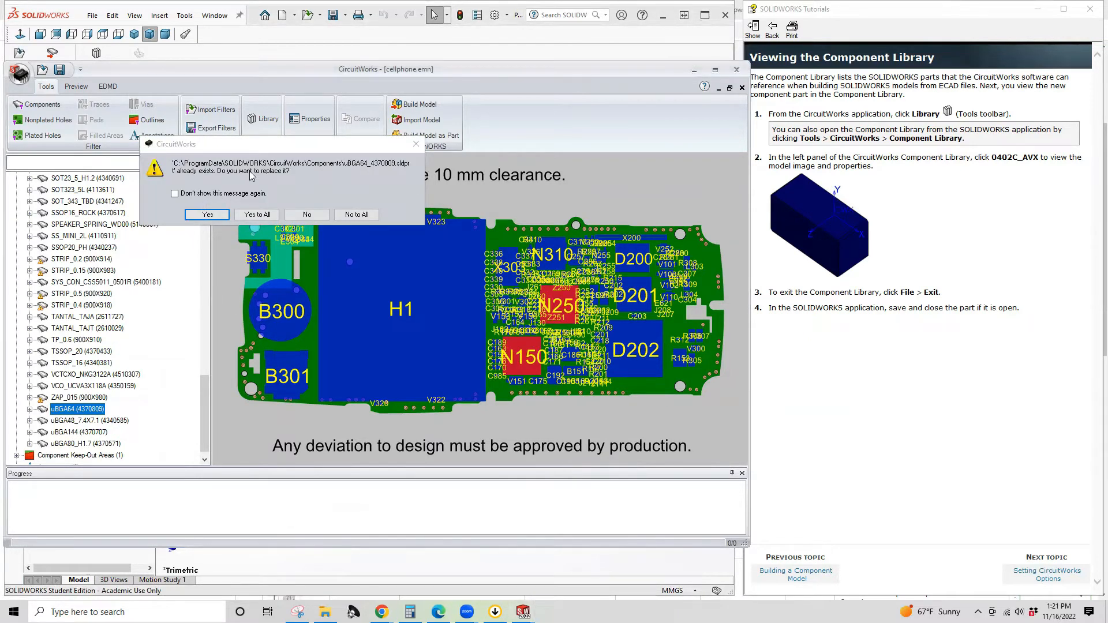
left_click(202, 215)
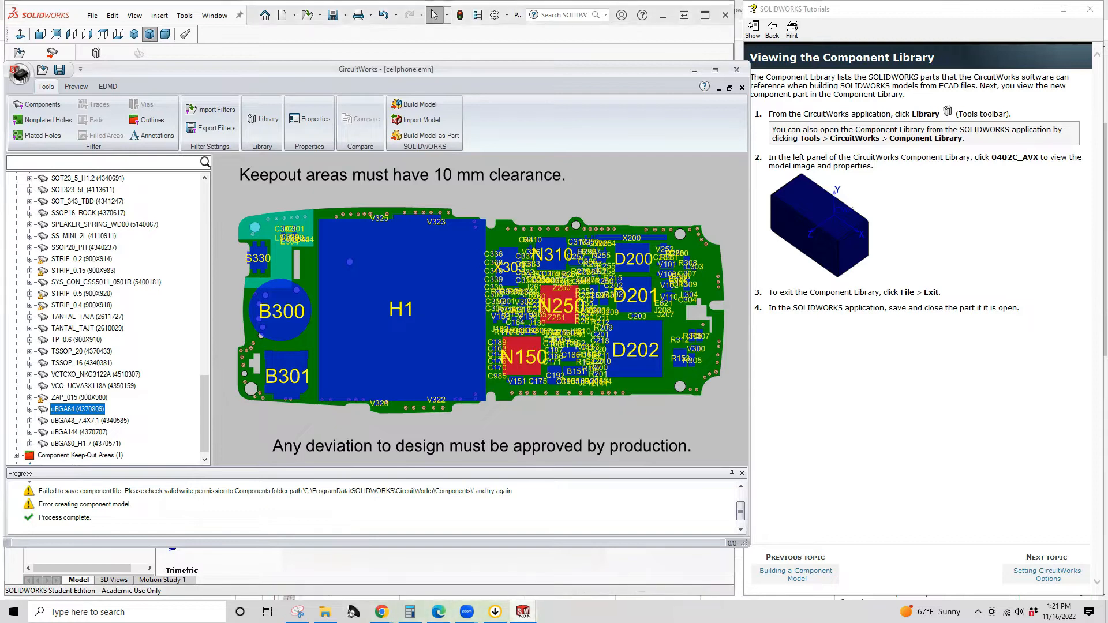
Step: Bring up the newly built uBGA64 block part, inspect it from another angle, and close it without saving
mouse_move(523, 611)
left_click(549, 572)
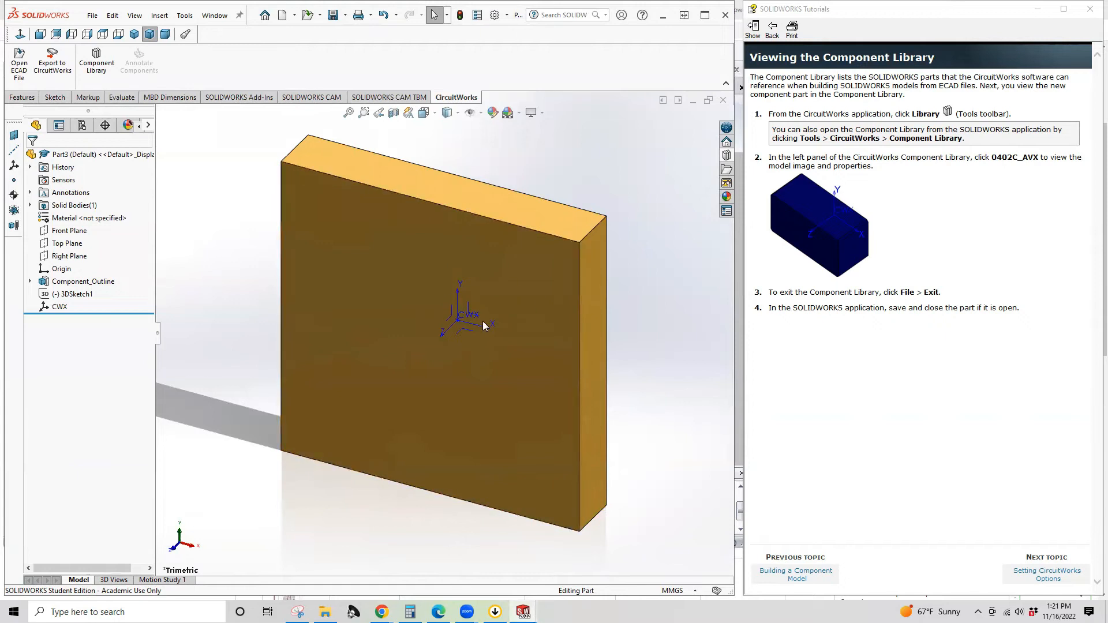
scroll(554, 336, "up", 2)
middle_click_drag(553, 336, 537, 312)
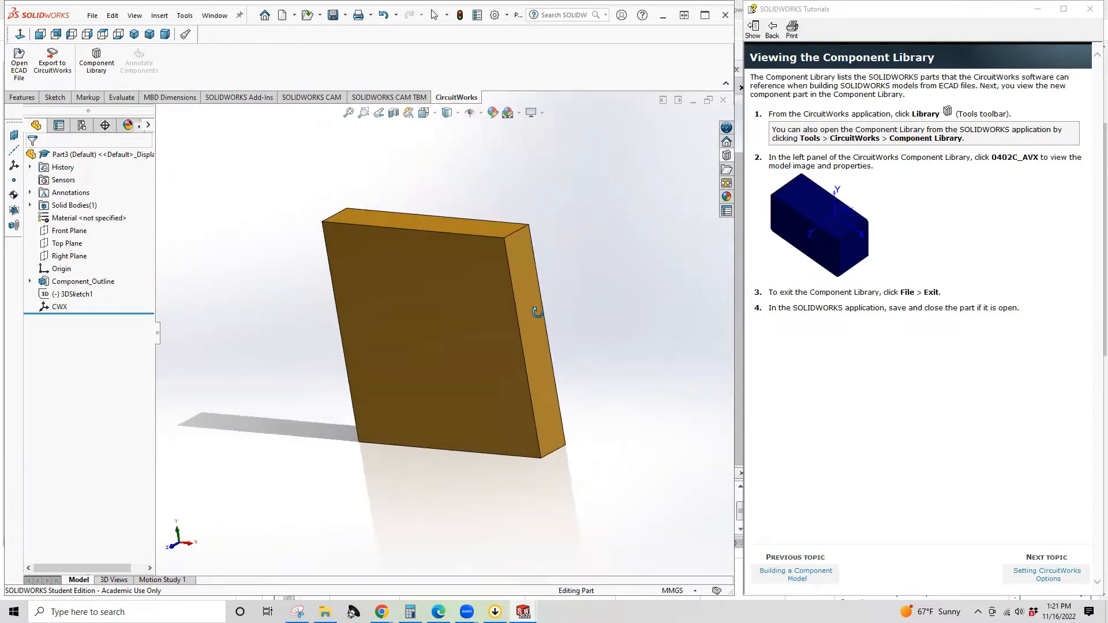
left_click(722, 100)
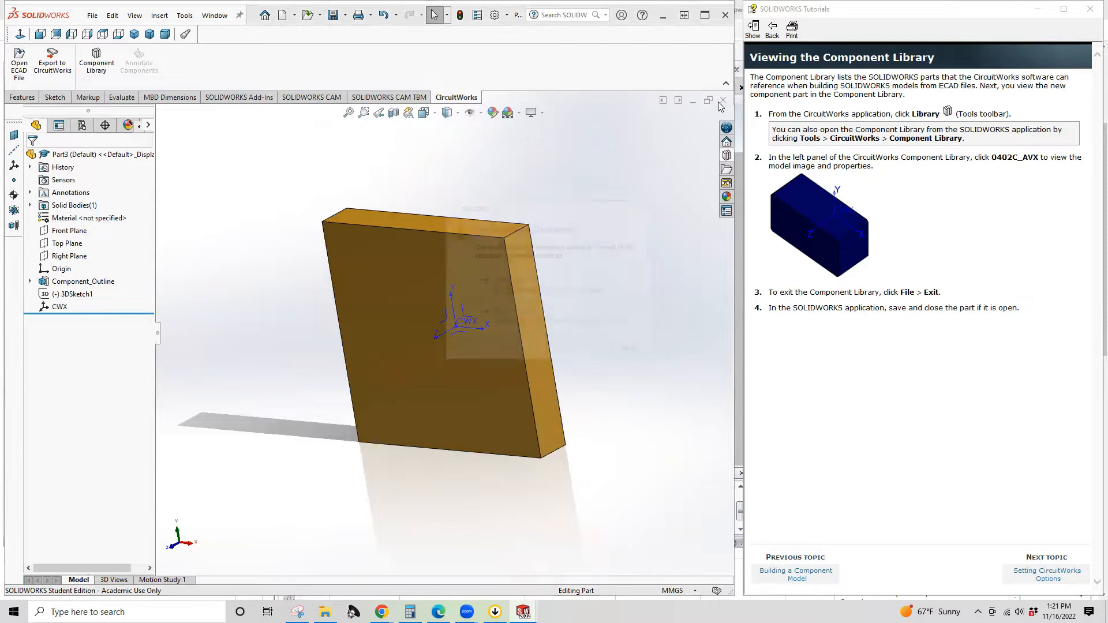
left_click(531, 316)
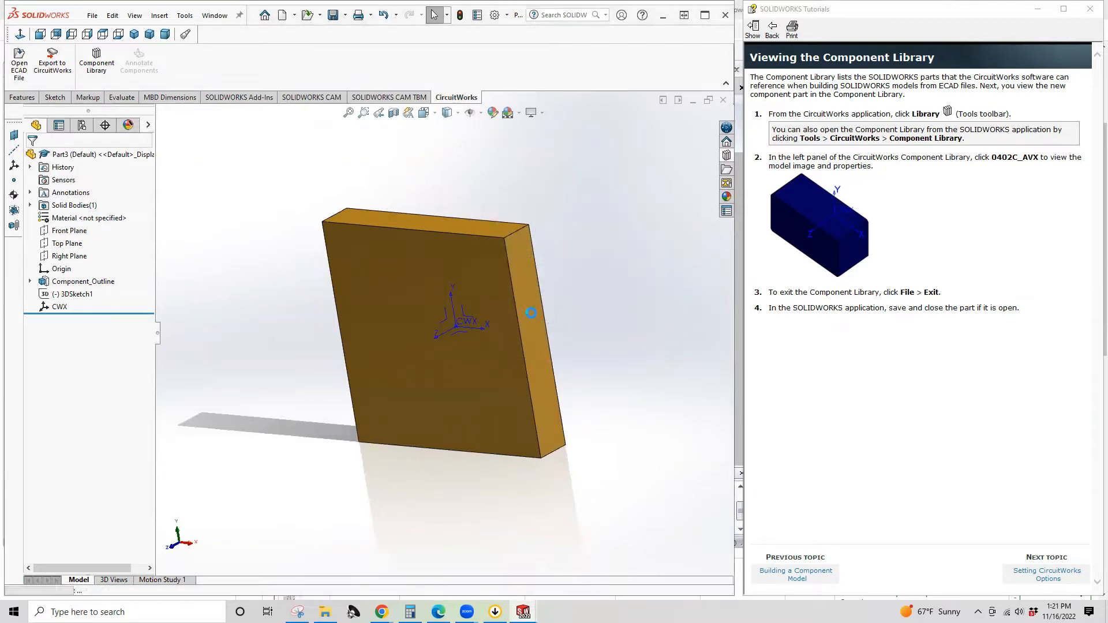
Step: Return to the cellphone.emn CircuitWorks window and try to rebuild the uBGA64 component model, agreeing to replace the existing part file
mouse_move(523, 612)
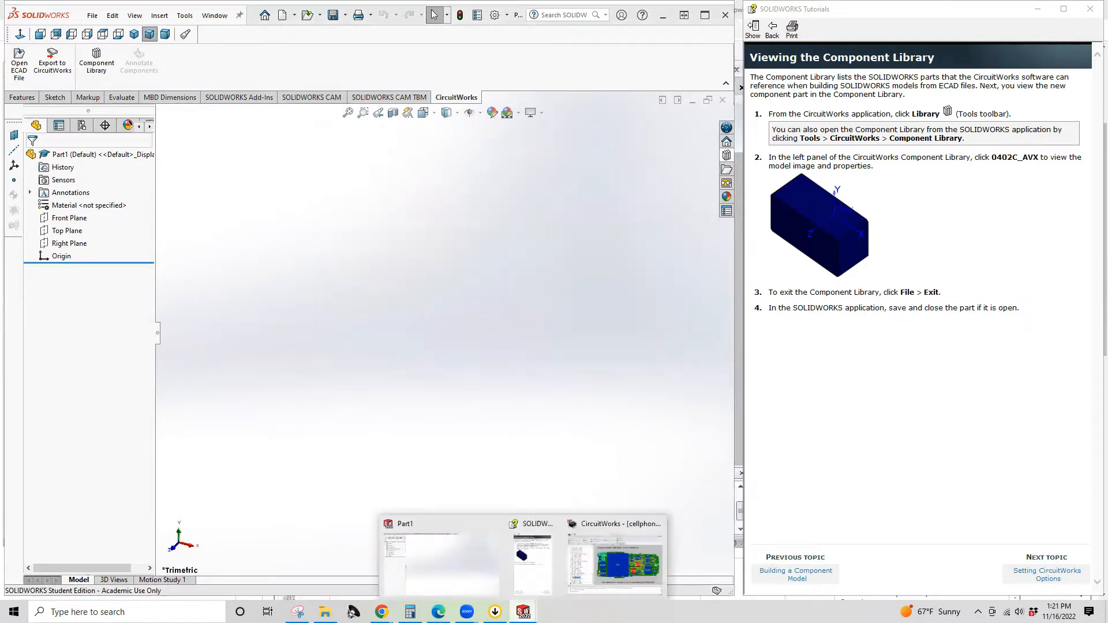
left_click(616, 560)
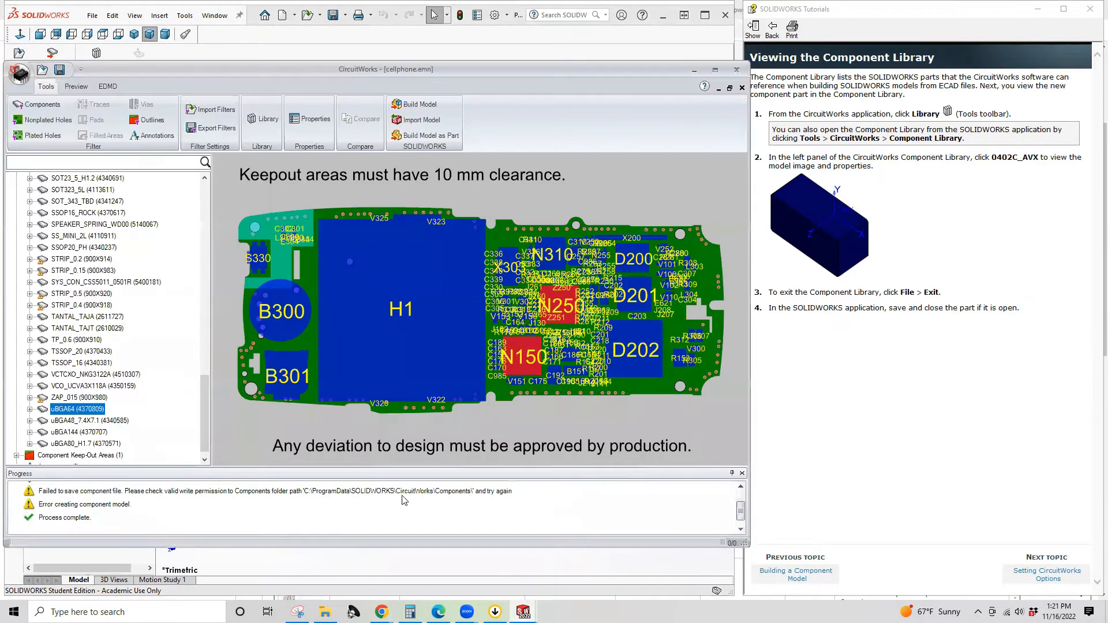
left_click(70, 423)
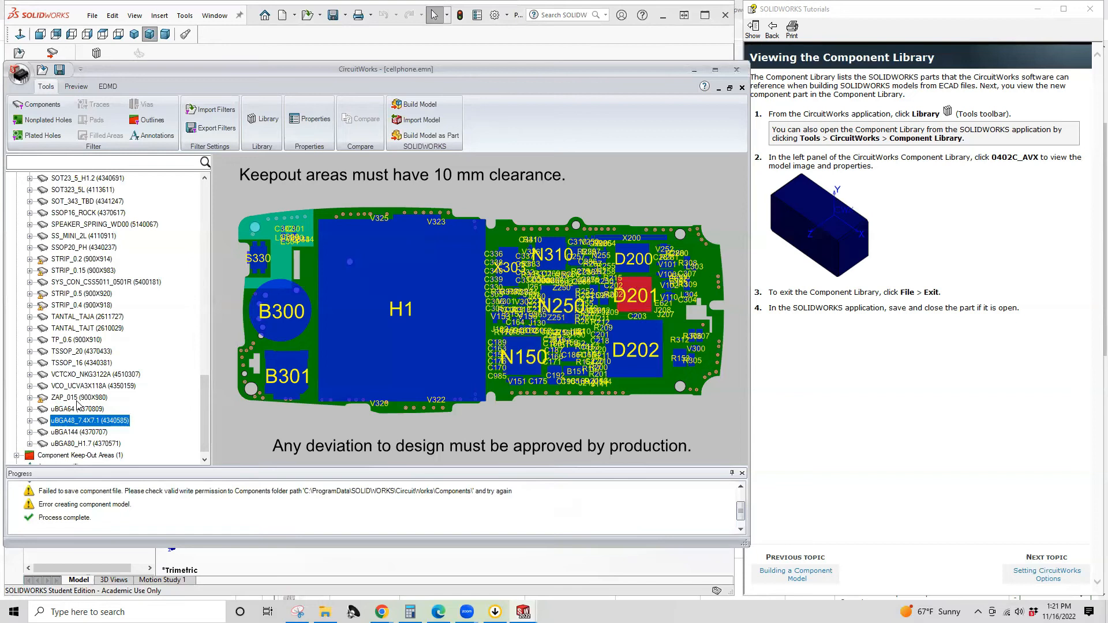
left_click(77, 408)
right_click(76, 409)
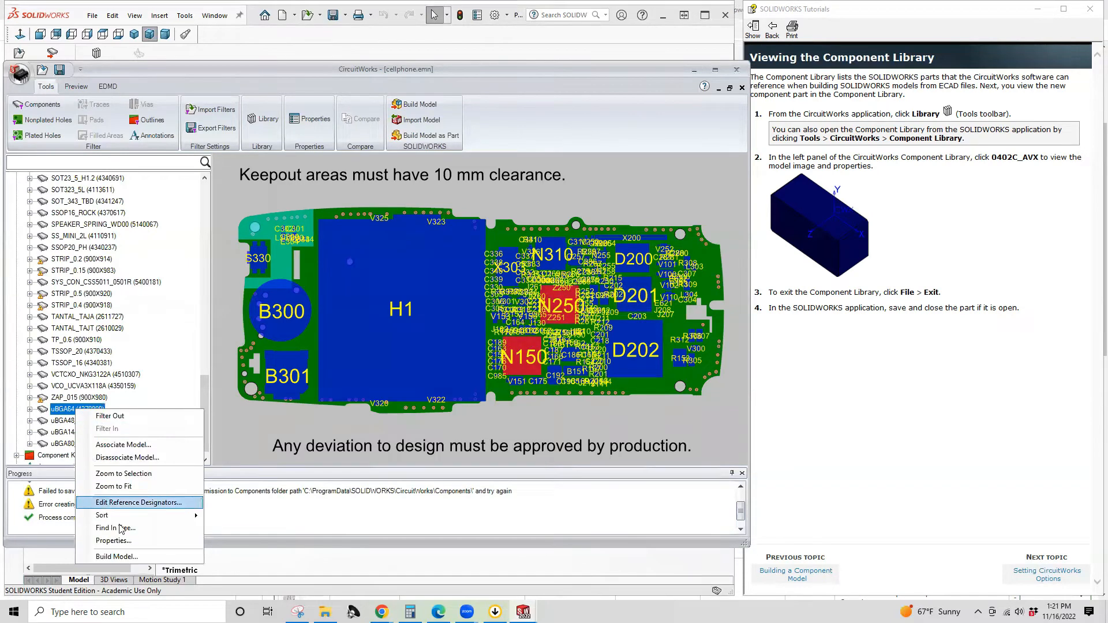
left_click(125, 556)
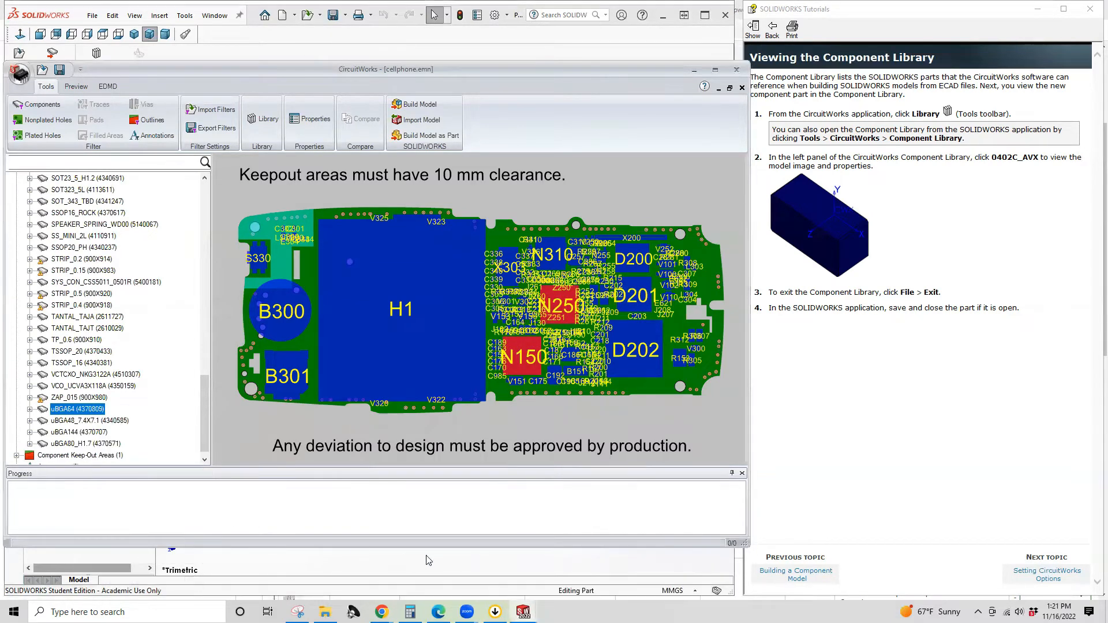
mouse_move(532, 600)
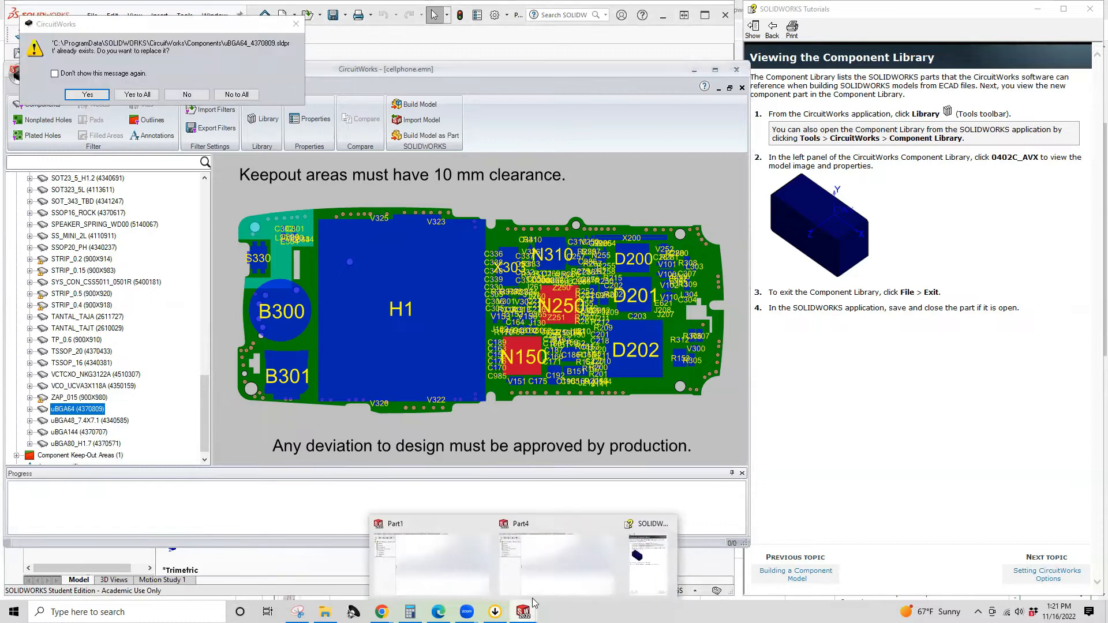
left_click(558, 567)
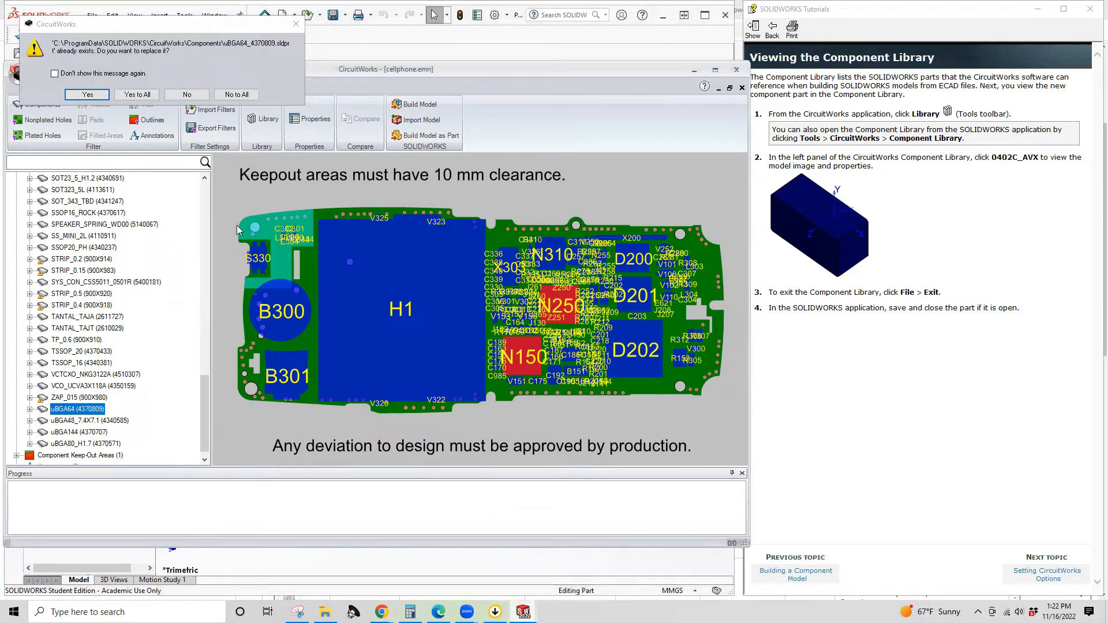
left_click(92, 94)
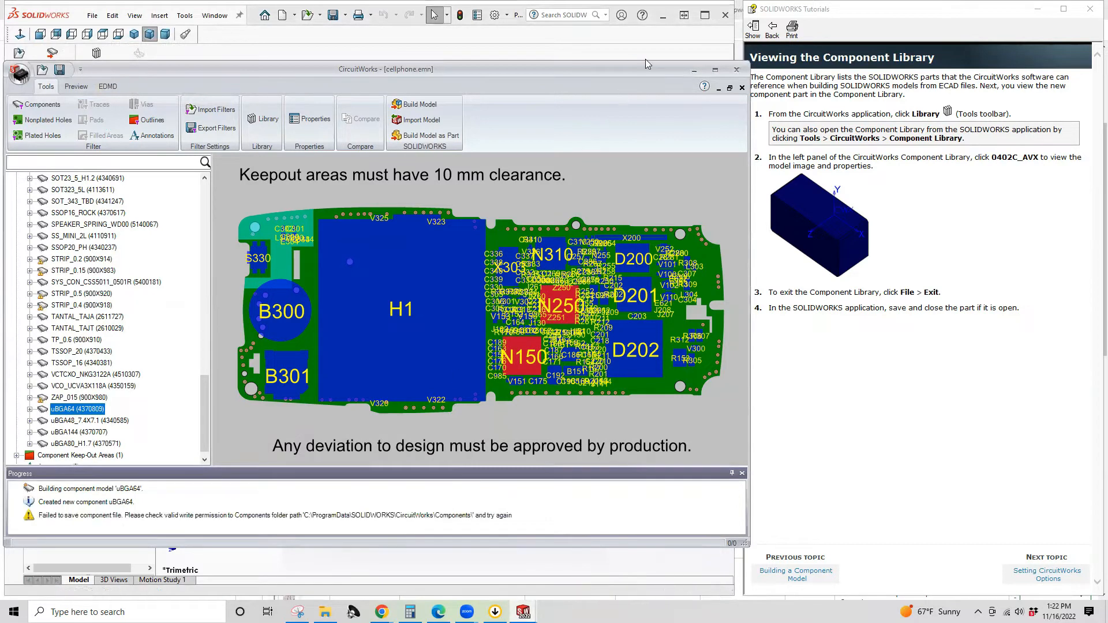
Step: Minimize CircuitWorks, examine the rebuilt uBGA64 block from another side, and close the part without saving
left_click(694, 70)
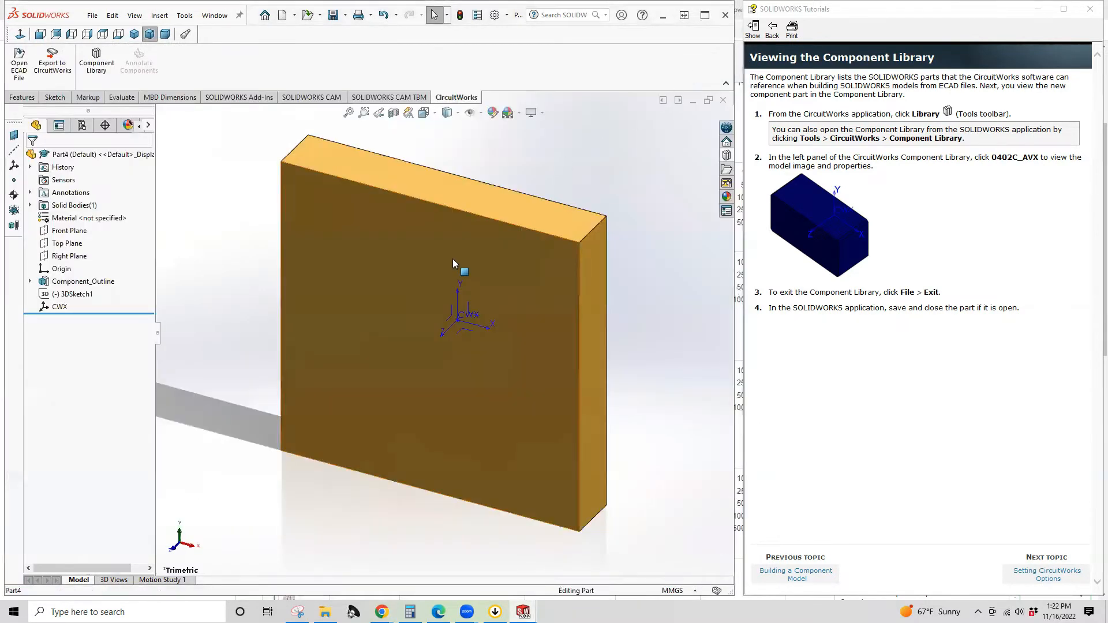
left_click(453, 259)
left_click(551, 152)
middle_click_drag(550, 153, 440, 178)
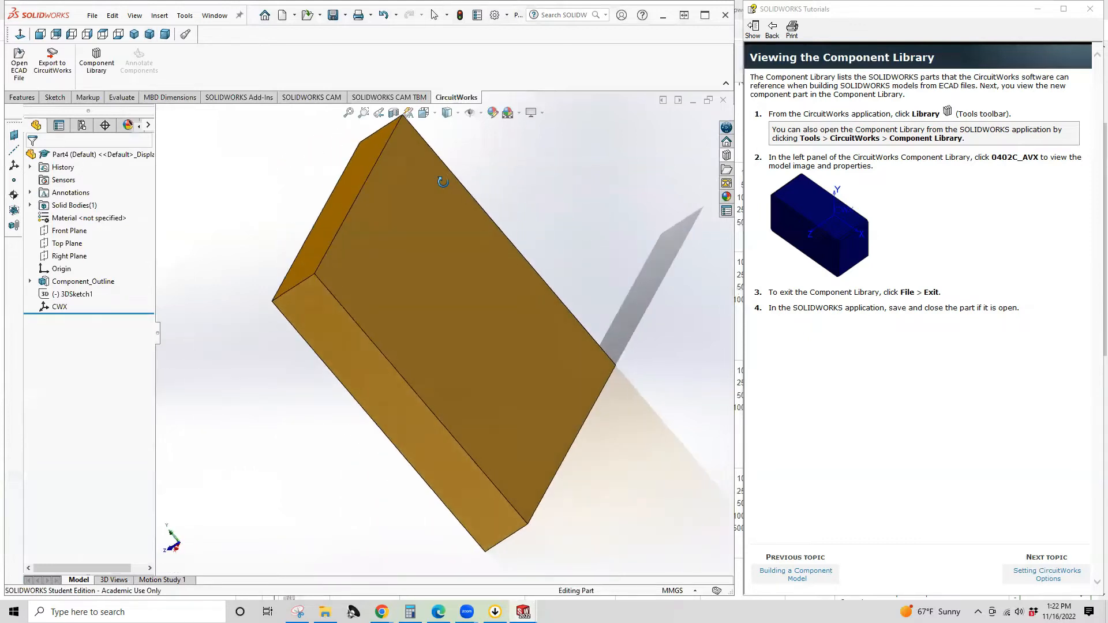
left_click(723, 106)
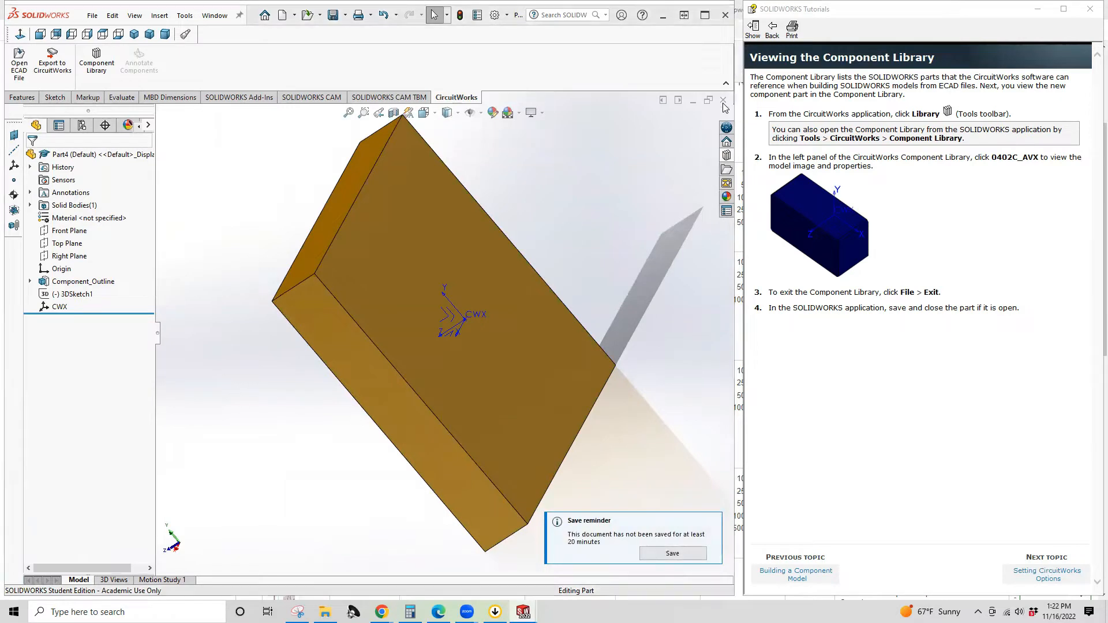
left_click(524, 311)
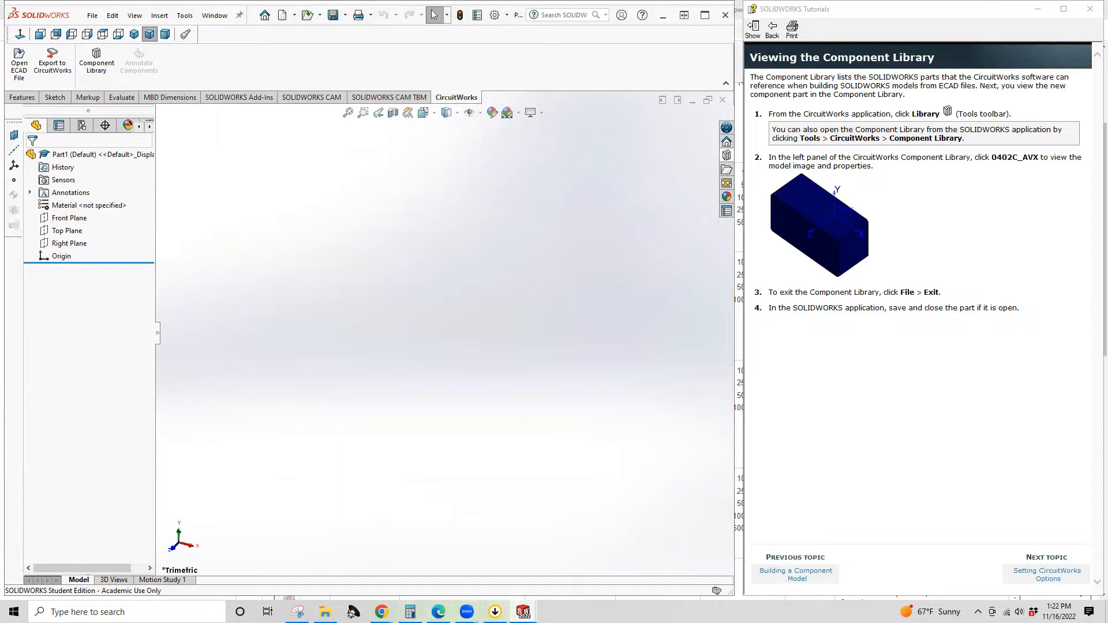
Step: Back in CircuitWorks, examine the N150 and N250 instances under uBGA64 on the board and the commands available for them
mouse_move(522, 612)
left_click(594, 555)
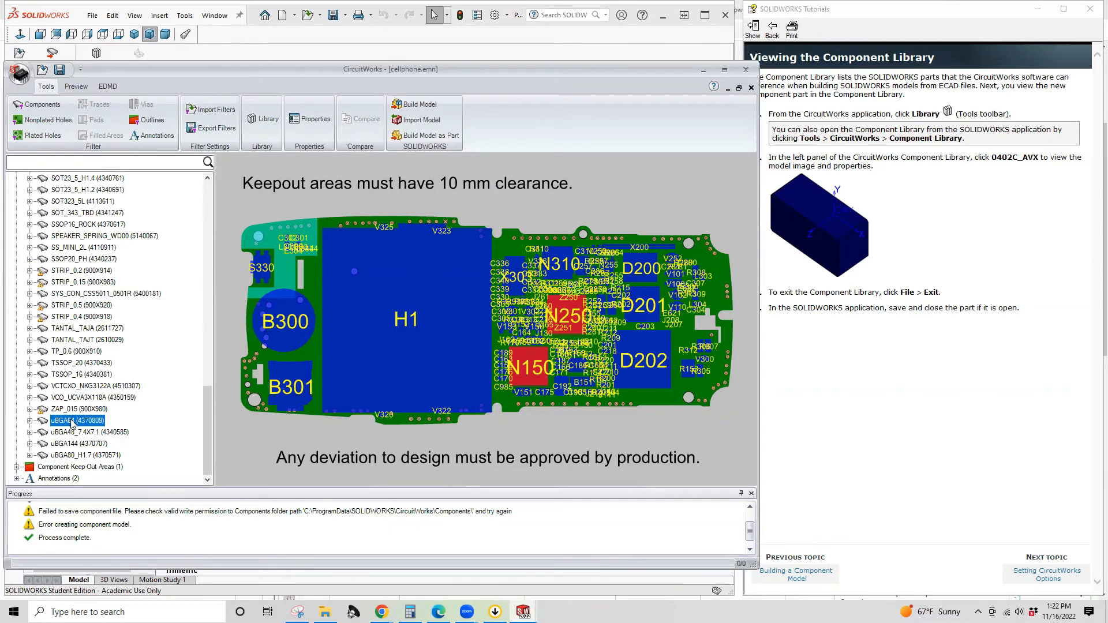
left_click(30, 421)
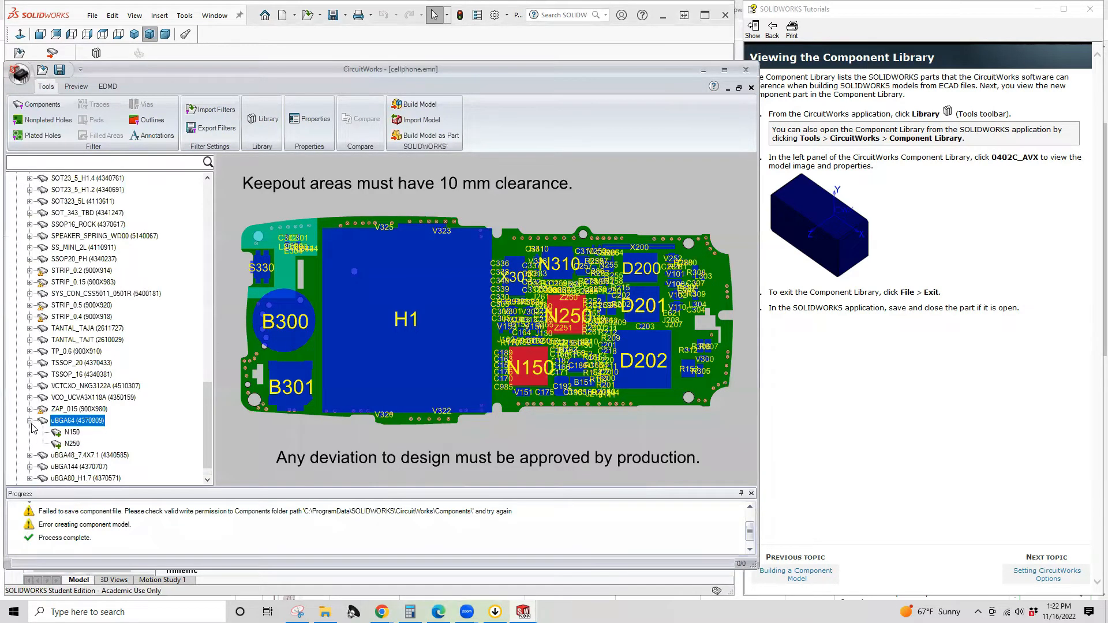
left_click(72, 444)
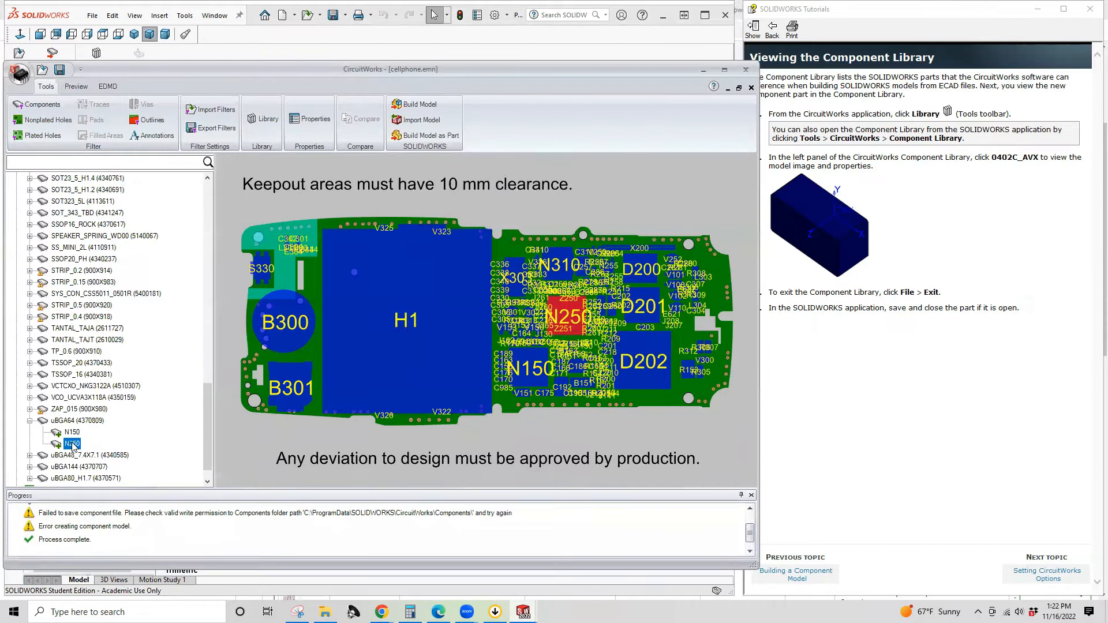
right_click(72, 445)
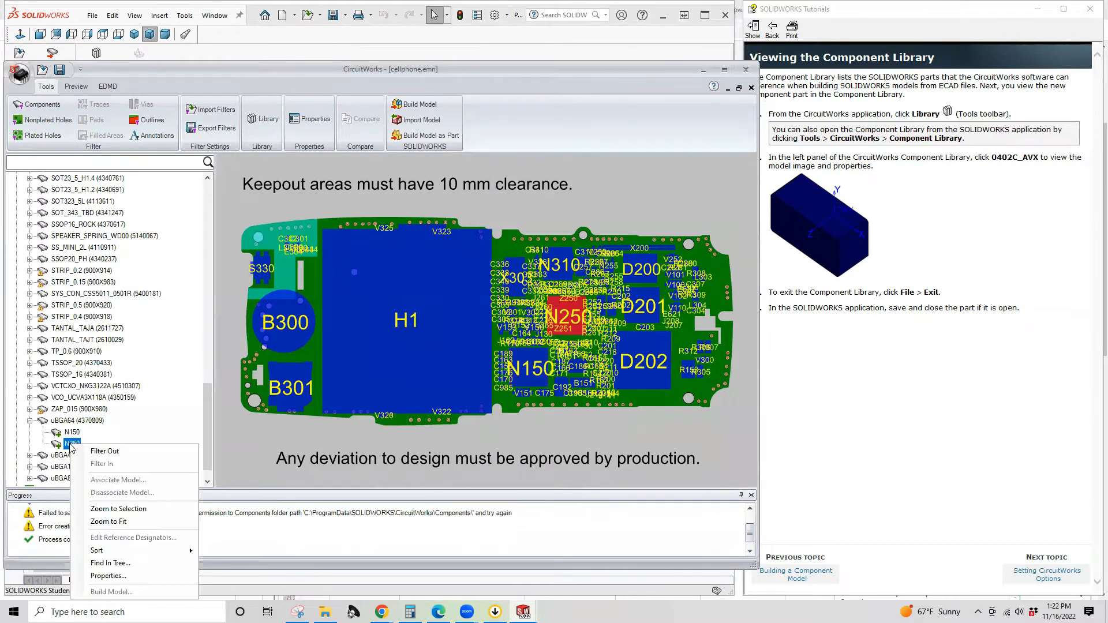
left_click(66, 430)
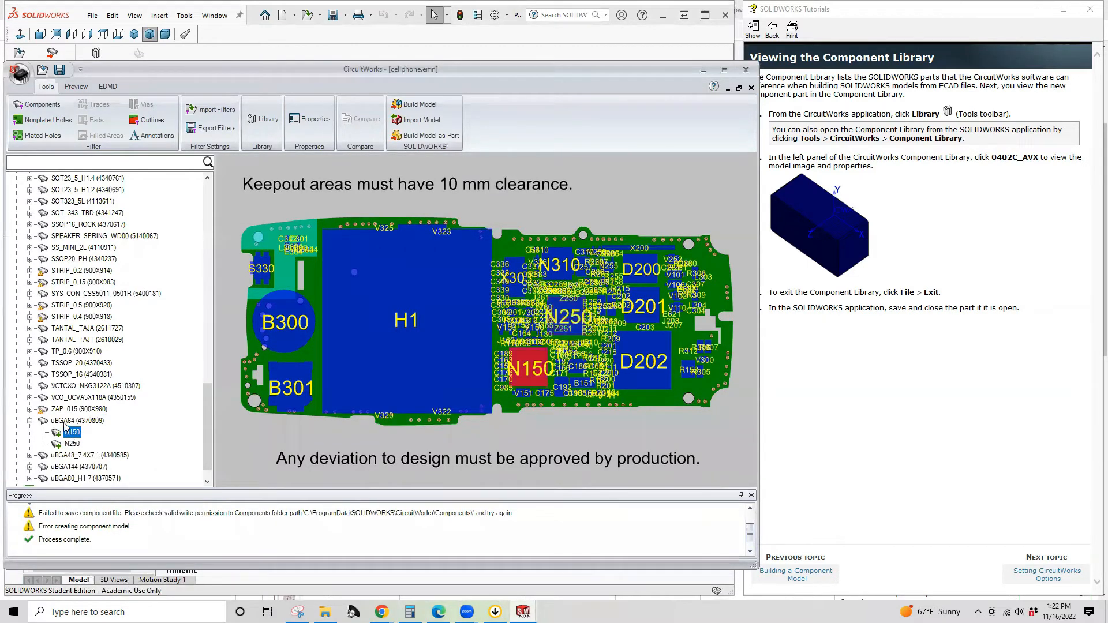
left_click(65, 421)
left_click(30, 420)
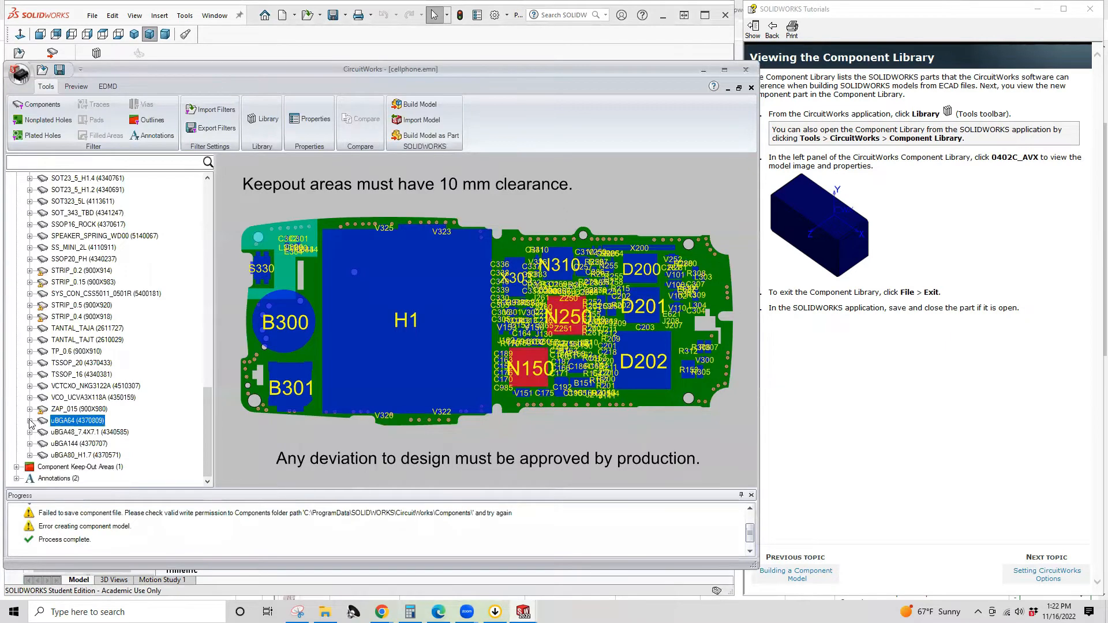
right_click(71, 423)
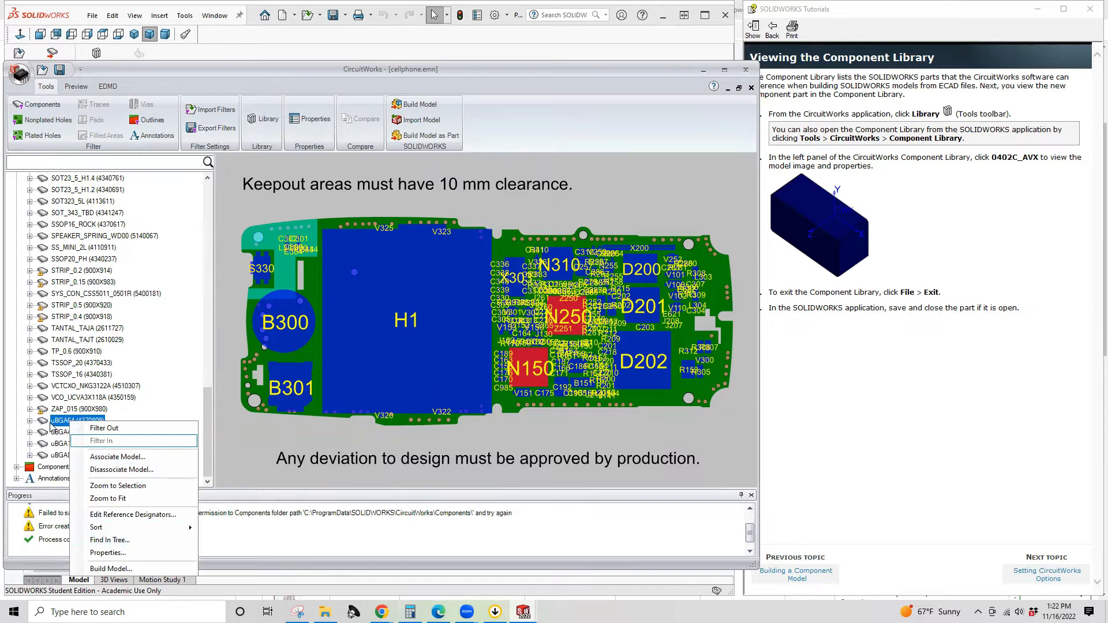
left_click(65, 432)
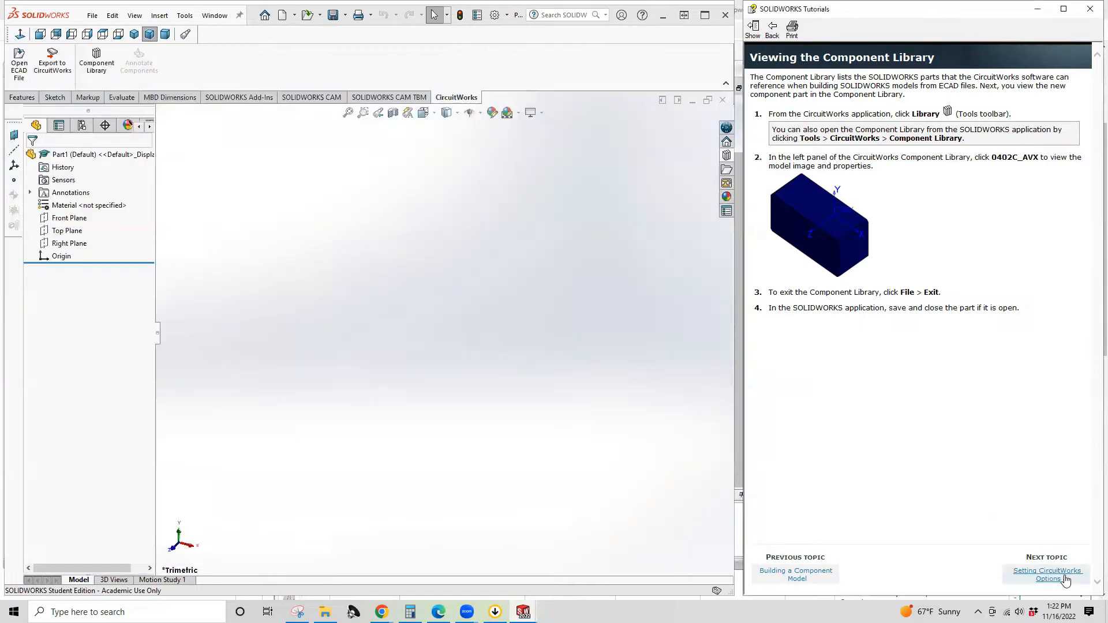
Step: Advance the tutorial past Setting CircuitWorks Options to the Building the Assembly topic
left_click(1064, 577)
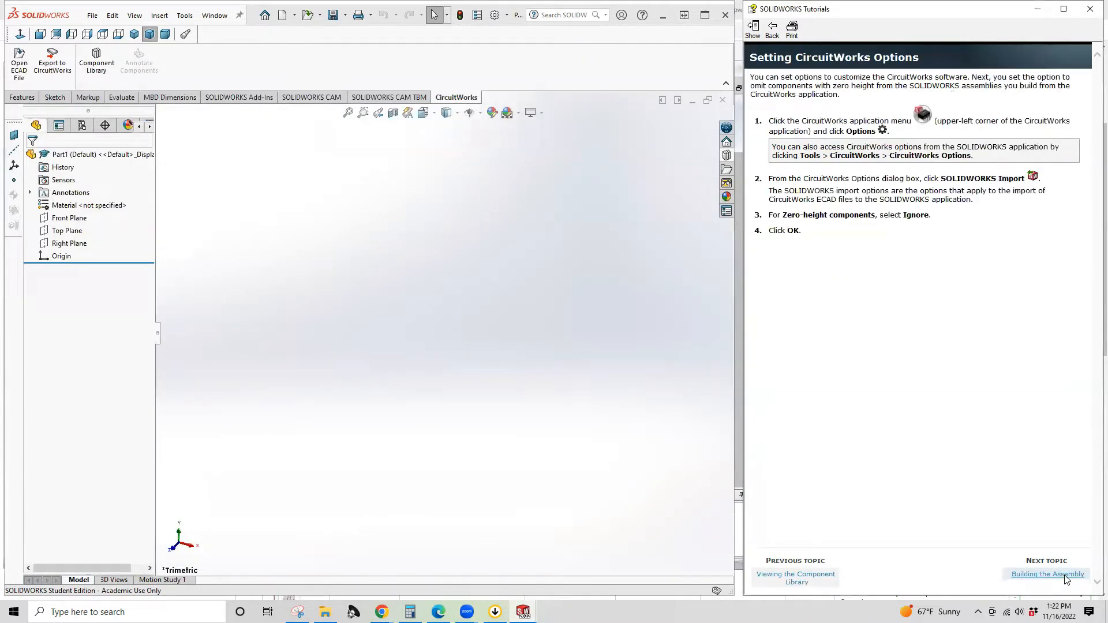
left_click(1047, 574)
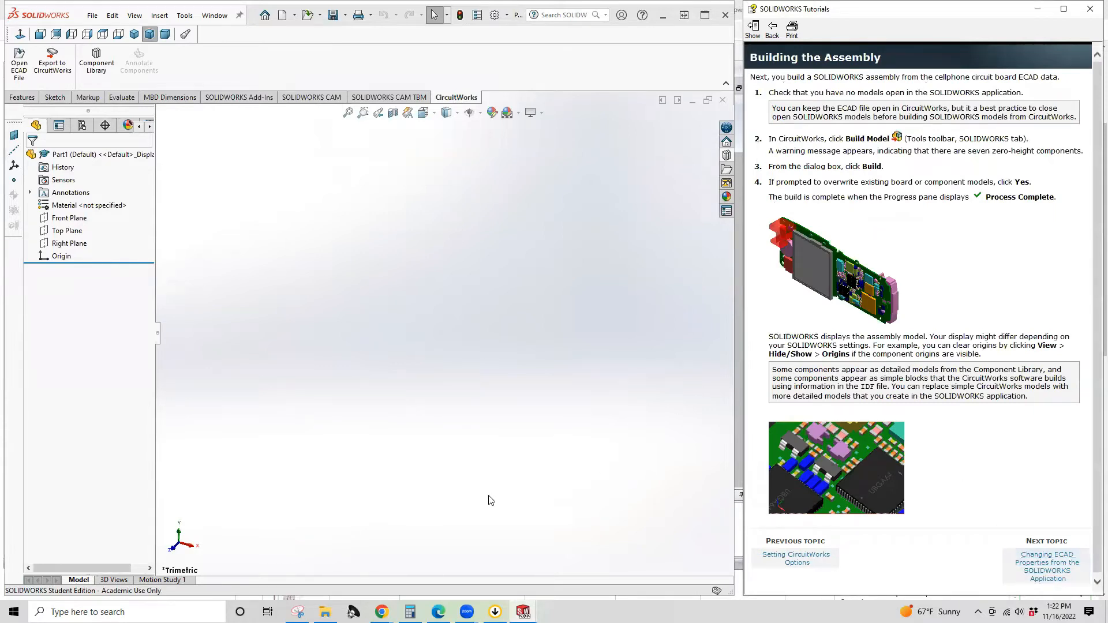
Step: Compare the uBGA48_7.4X7.1, uBGA144 and uBGA64 models in the Component Library, and open the uBGA64 part in SOLIDWORKS
left_click(95, 64)
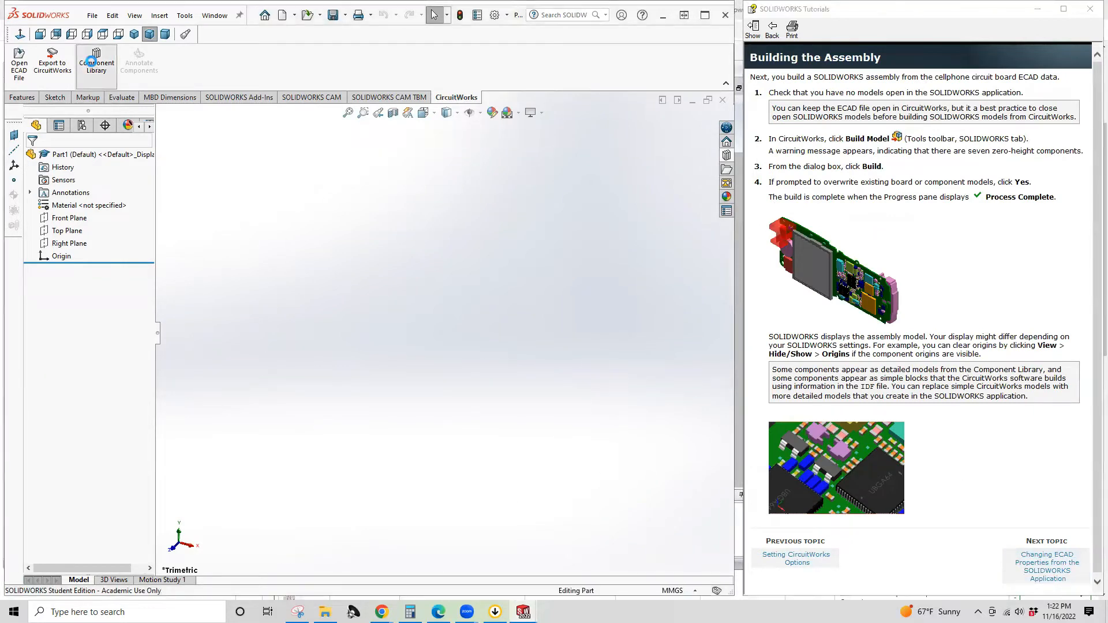
scroll(116, 216, "down", 8)
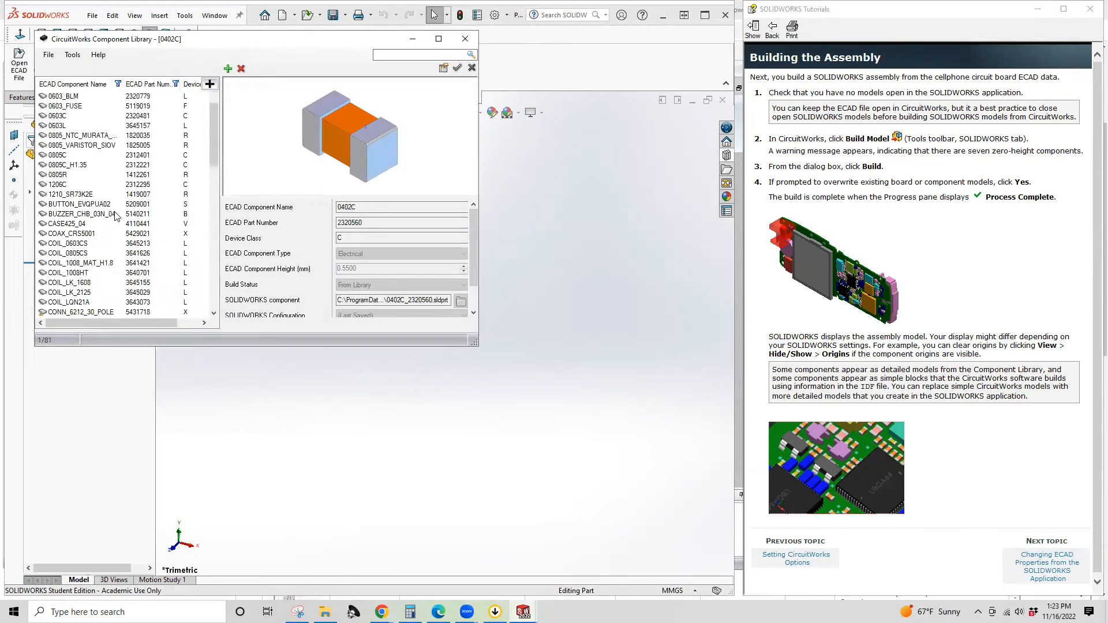
scroll(115, 216, "down", 12)
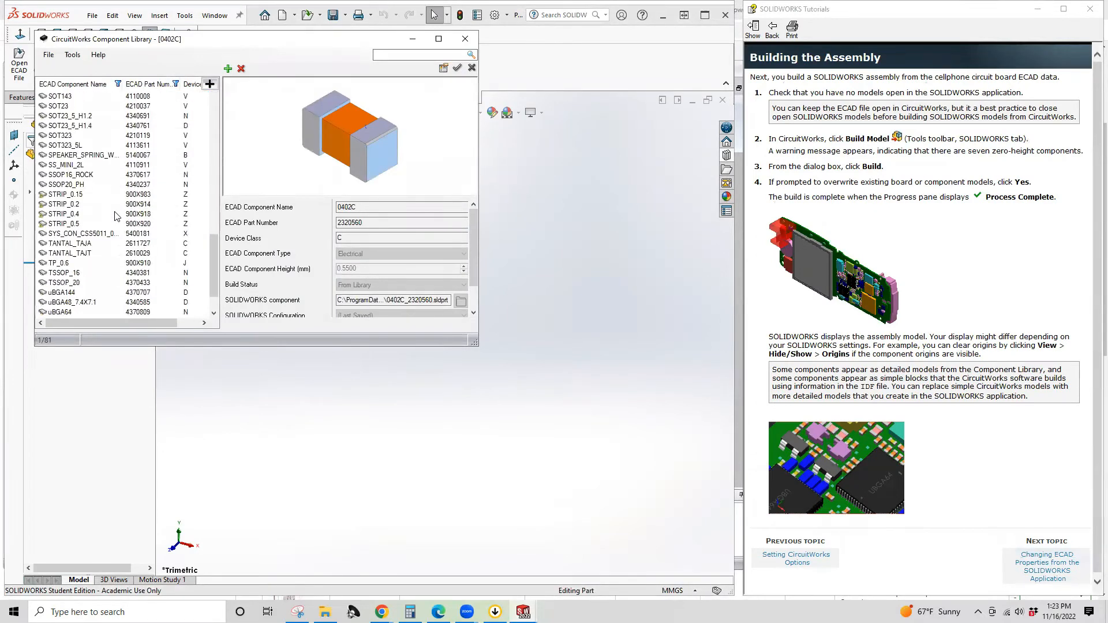
left_click(60, 254)
left_click(63, 264)
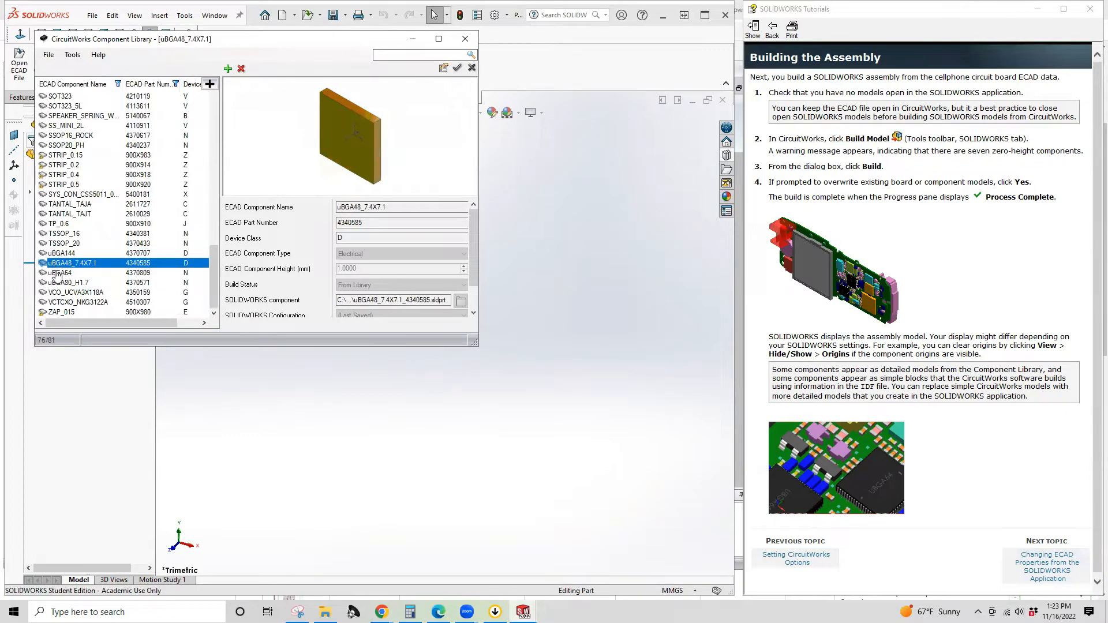
left_click(57, 275)
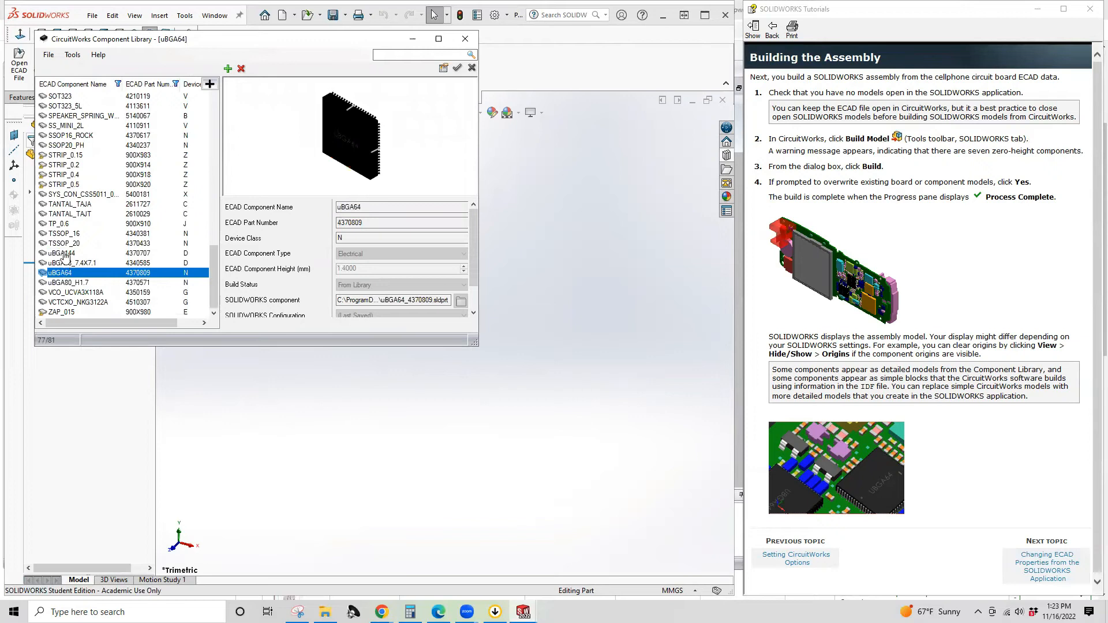
left_click(65, 254)
left_click(68, 274)
double_click(68, 275)
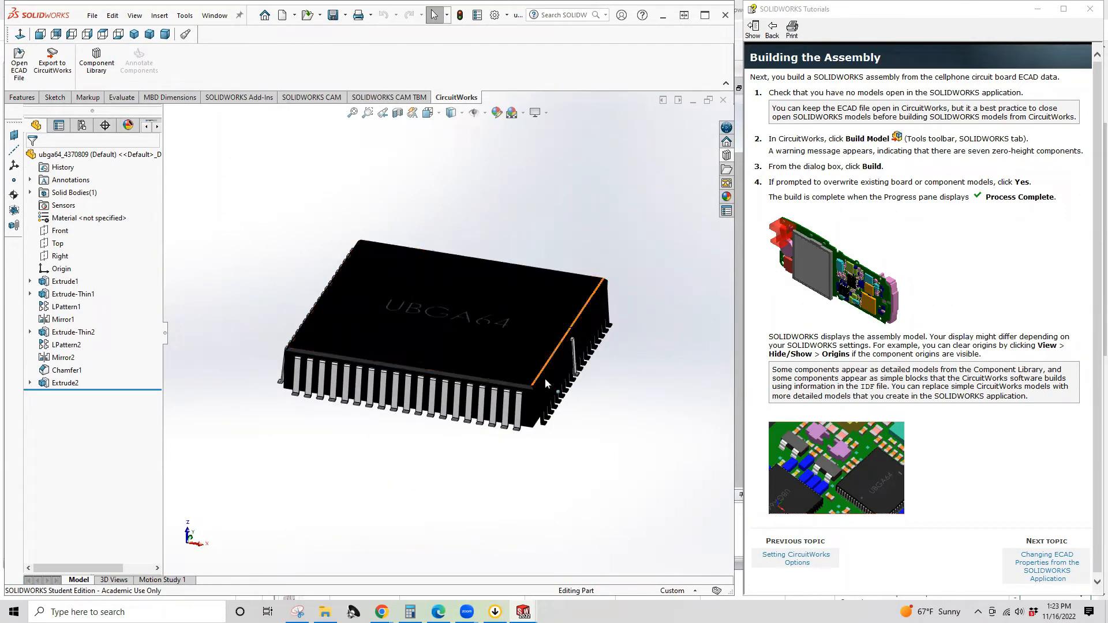
Step: Expand Extrude1 in the uBGA64 part's feature tree and roll the history back to just before Extrude-Thin1
scroll(541, 392, "down", 3)
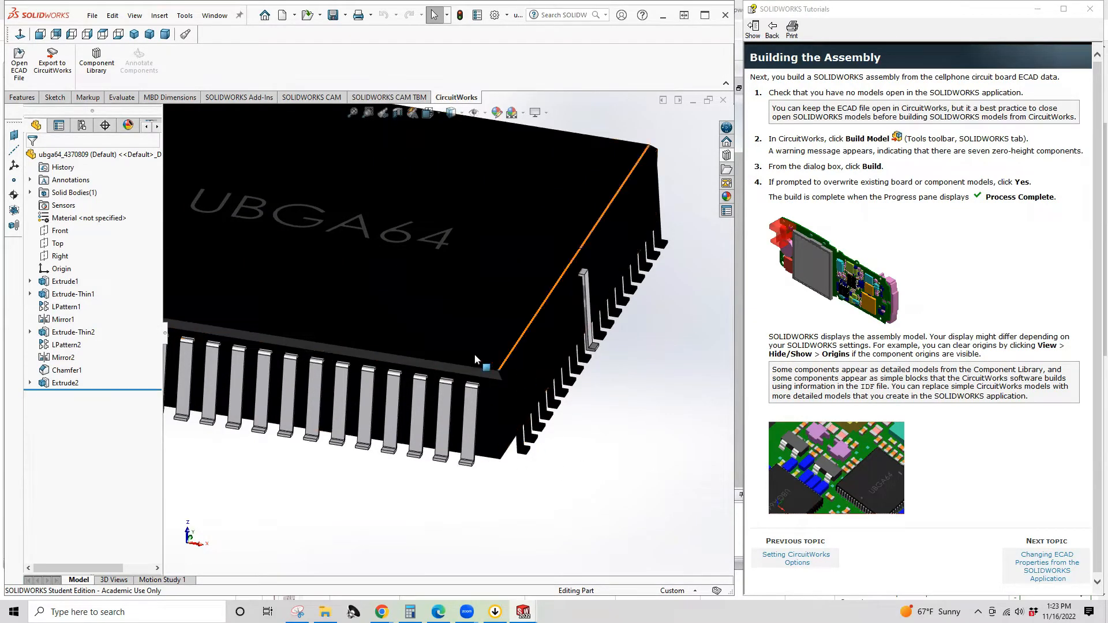
left_click(30, 281)
scroll(271, 304, "up", 3)
scroll(456, 306, "up", 1)
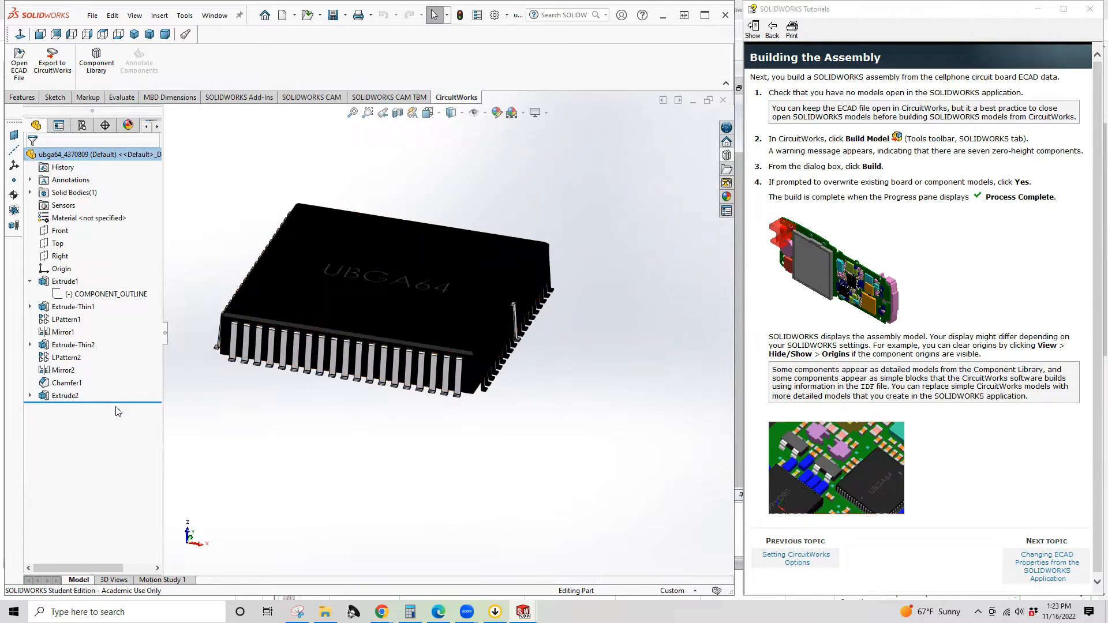
left_click_drag(117, 401, 105, 300)
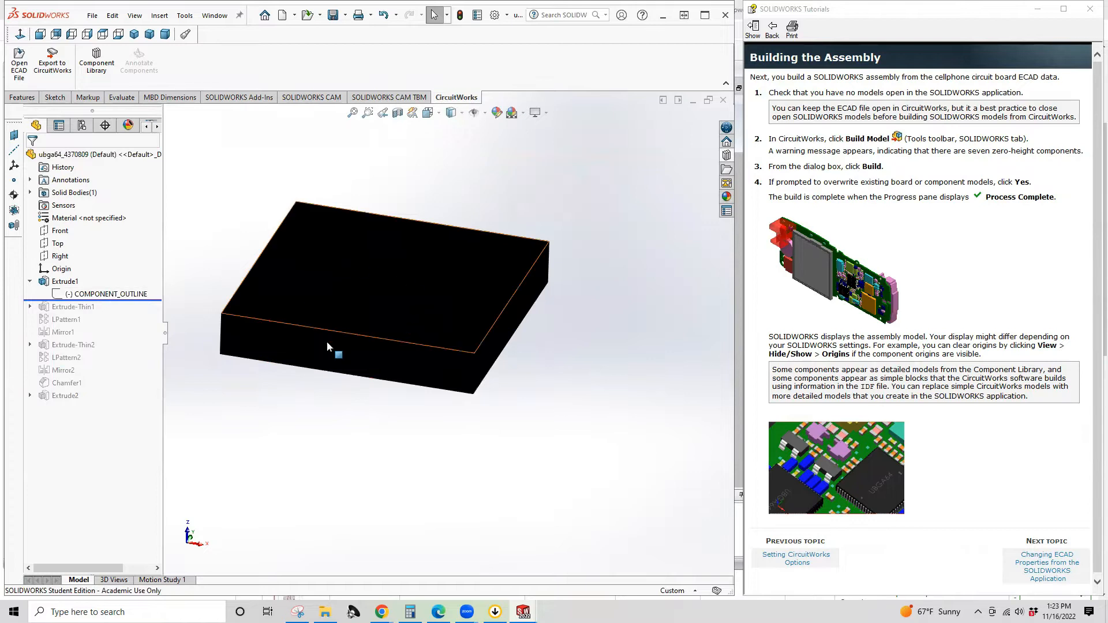
Step: Roll the uBGA64 part's history forward past Extrude-Thin1, expand that feature, and examine the single lead it adds at the body's side
left_click_drag(139, 300, 140, 312)
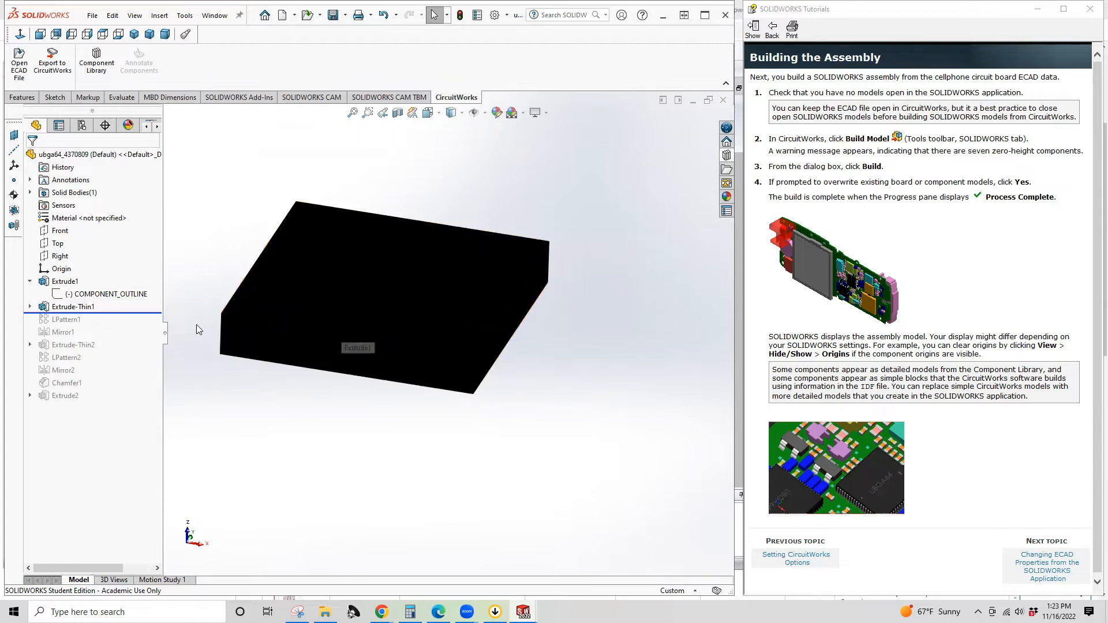
middle_click_drag(455, 274, 321, 257)
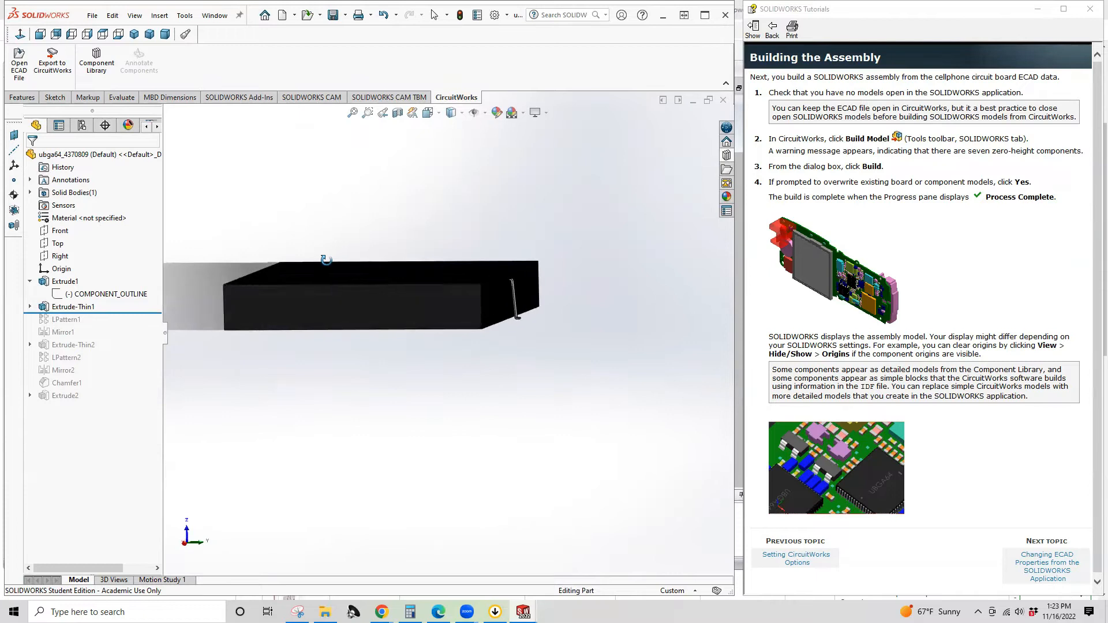
scroll(510, 293, "down", 3)
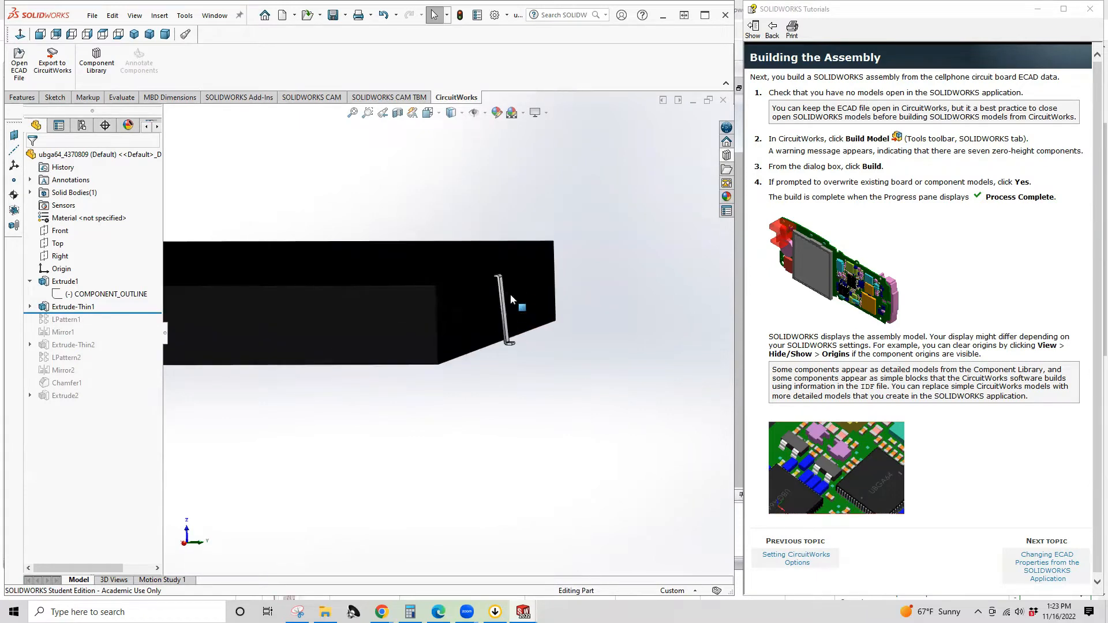
left_click(58, 306)
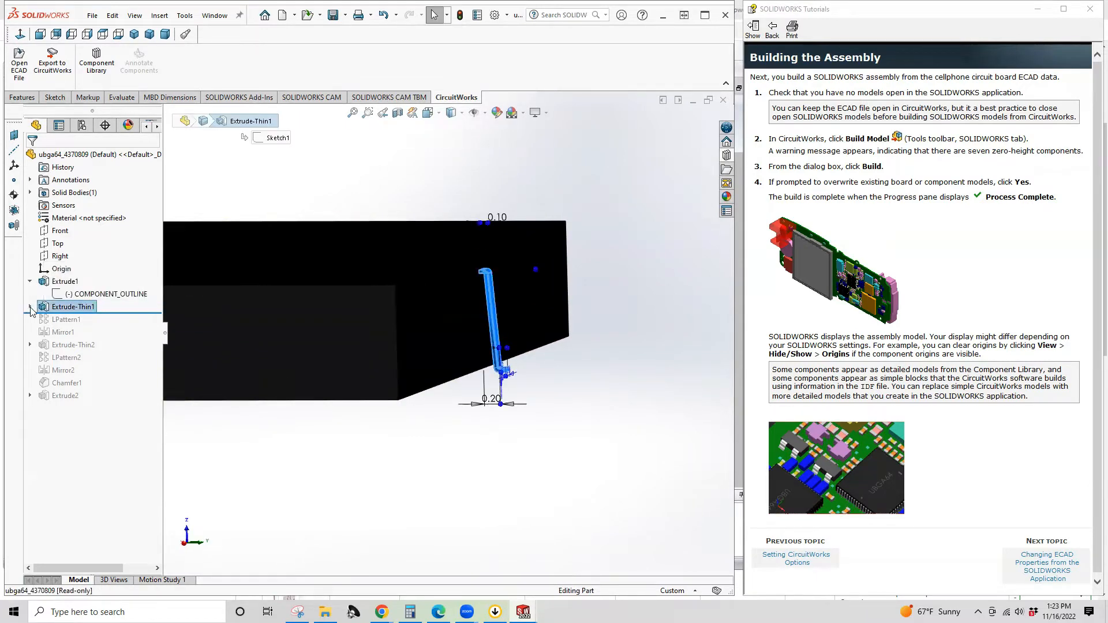
left_click(30, 307)
mouse_move(511, 346)
middle_mouse_down()
mouse_move(534, 347)
mouse_move(503, 324)
middle_mouse_up()
scroll(535, 319, "down", 5)
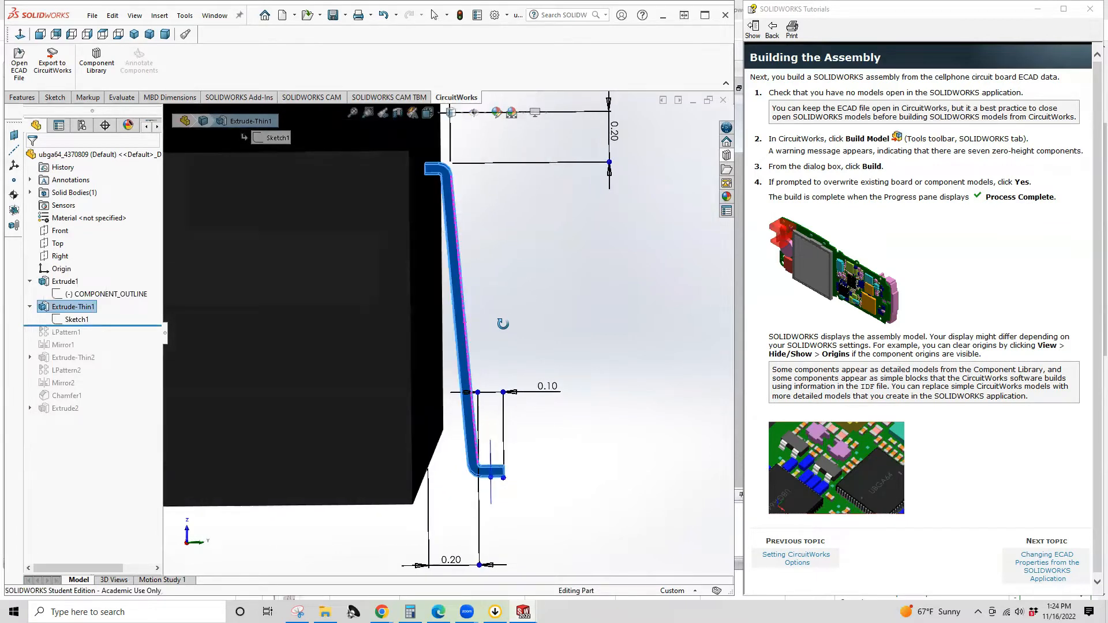
Step: Open the definition of Extrude-Thin1, review its thin-feature thickness and auto-fillet corner settings, and close it
right_click(75, 316)
left_click(88, 256)
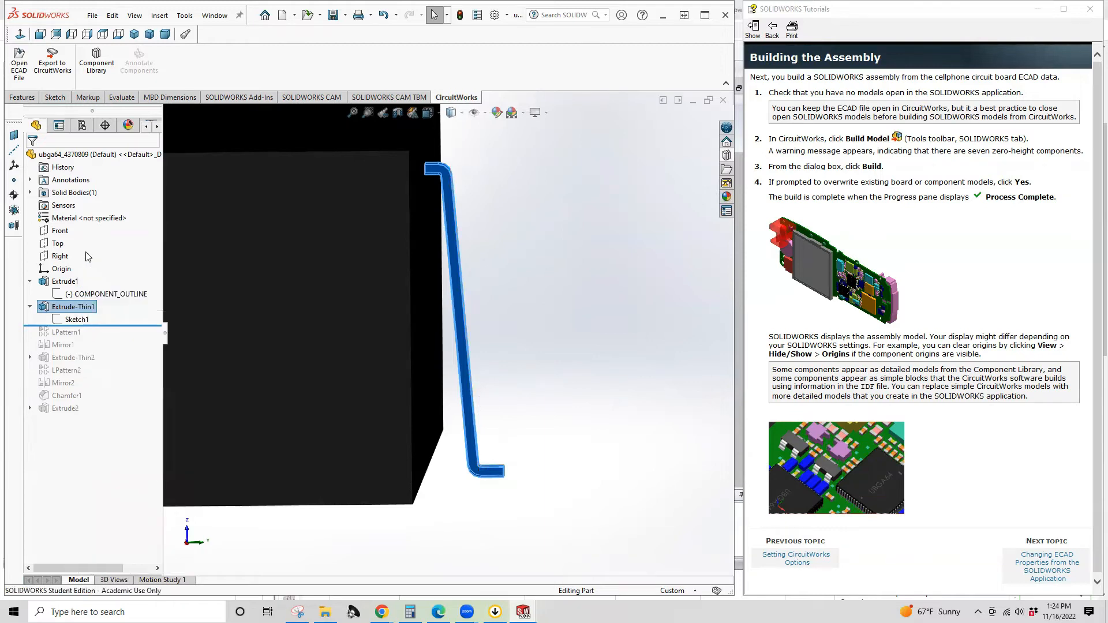
right_click(59, 296)
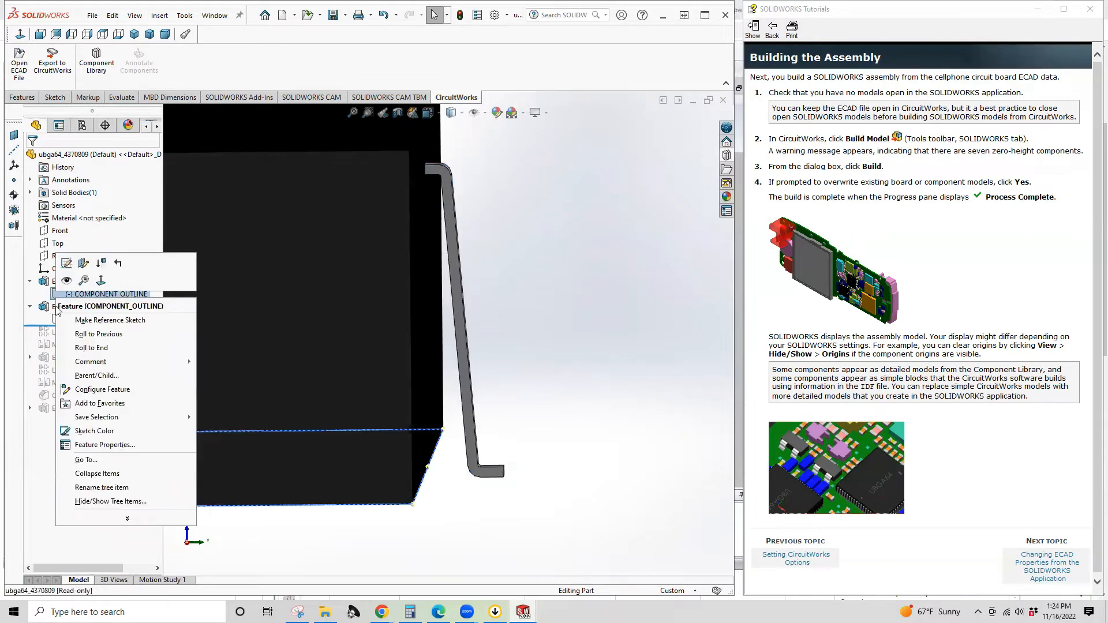
right_click(48, 313)
left_click(58, 277)
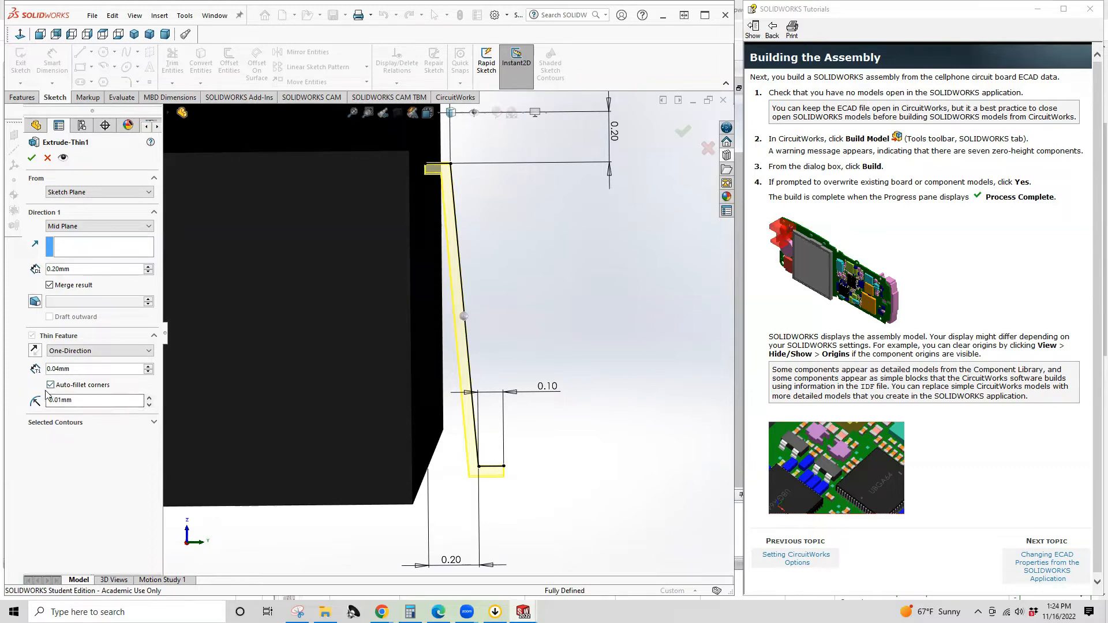
left_click(59, 400)
key("Return")
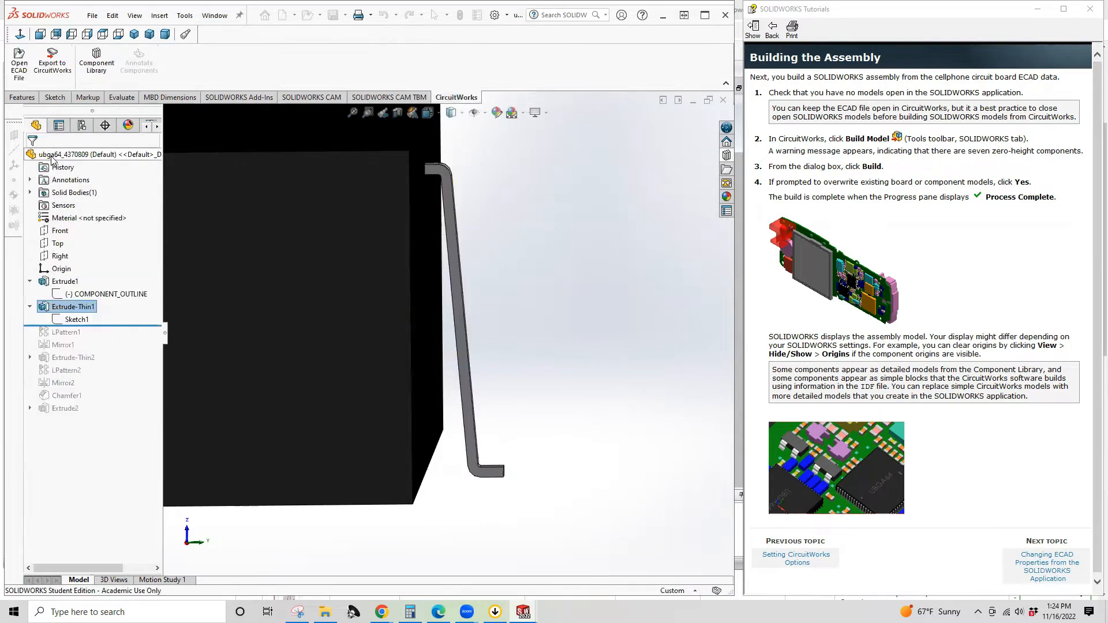
Step: Roll the part's history forward through the patterns, mirrors, Chamfer1 and Extrude2, examining how the leads and top lettering are built
left_click_drag(141, 327, 141, 339)
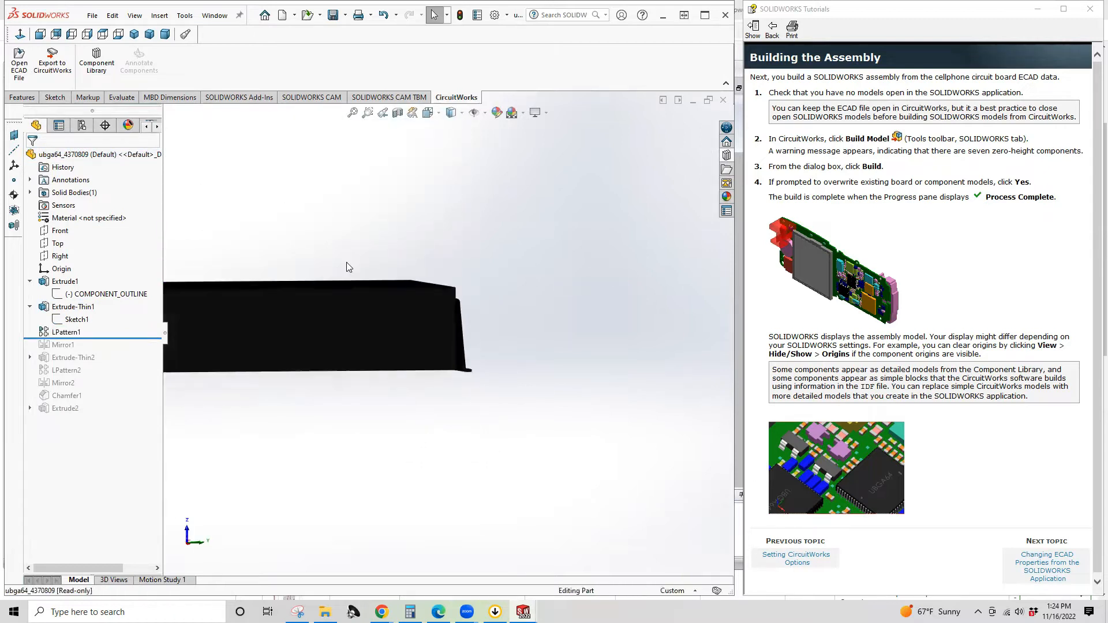
left_click_drag(111, 336, 121, 388)
middle_click_drag(232, 306, 197, 303)
left_click_drag(123, 389, 121, 404)
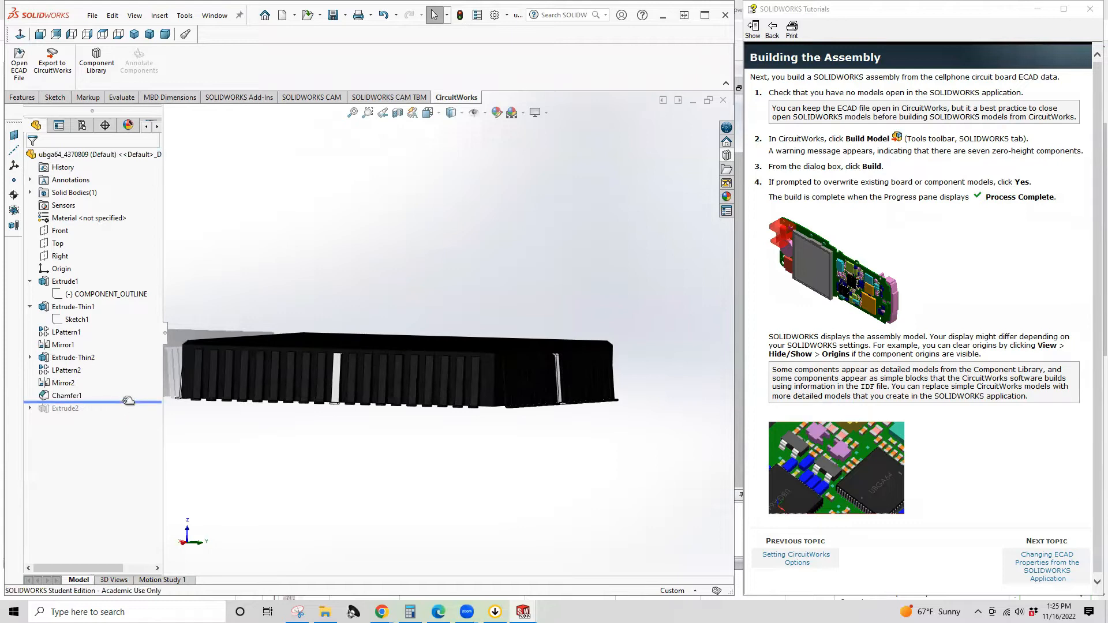
left_click_drag(127, 402, 127, 414)
middle_click_drag(310, 333, 398, 396)
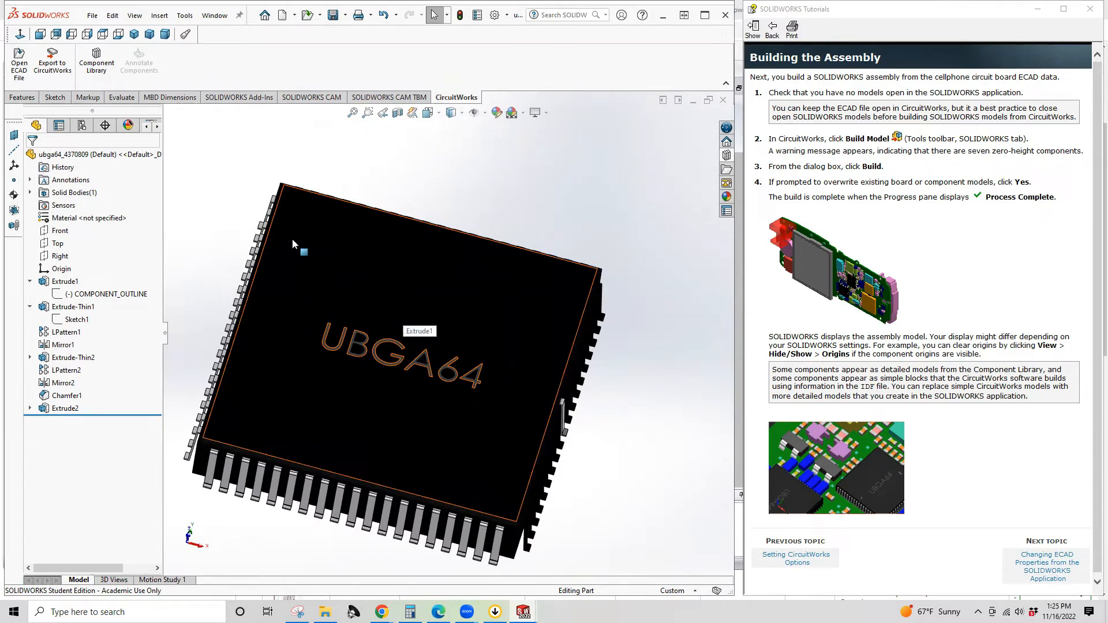
Step: Close the uBGA64 part without saving, close the Component Library, and switch back to CircuitWorks with the cellphone.emn board
left_click(723, 100)
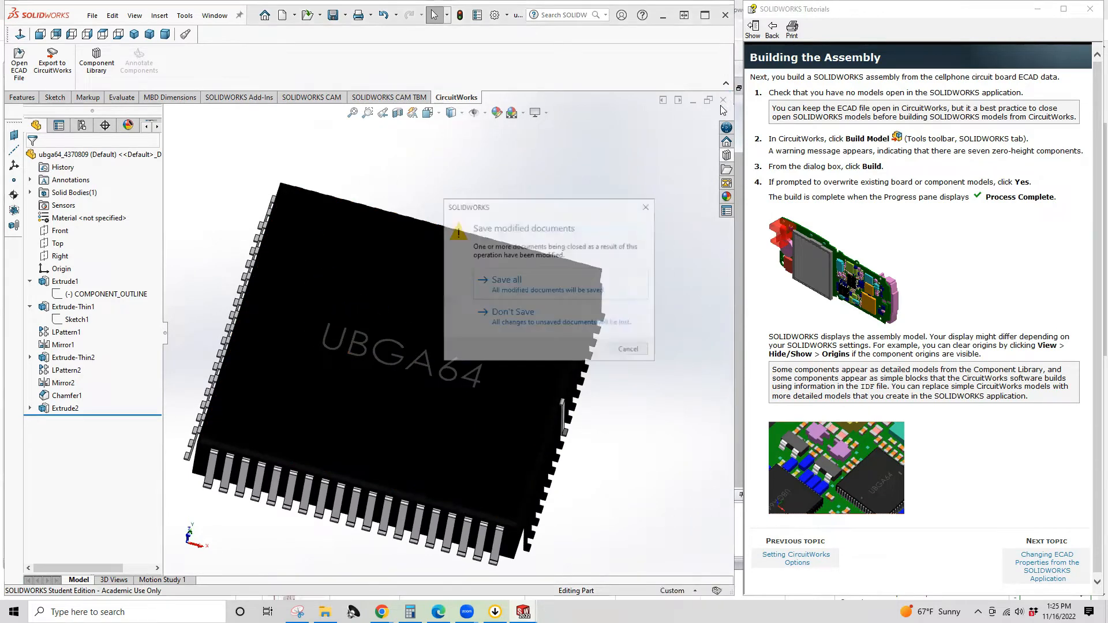
left_click(569, 312)
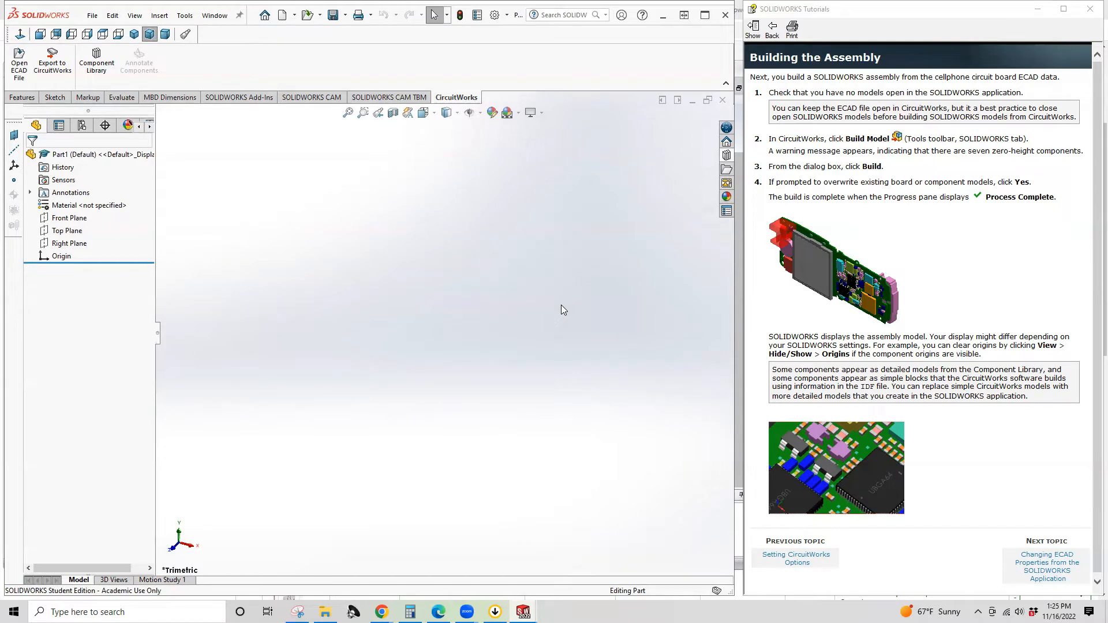
mouse_move(523, 611)
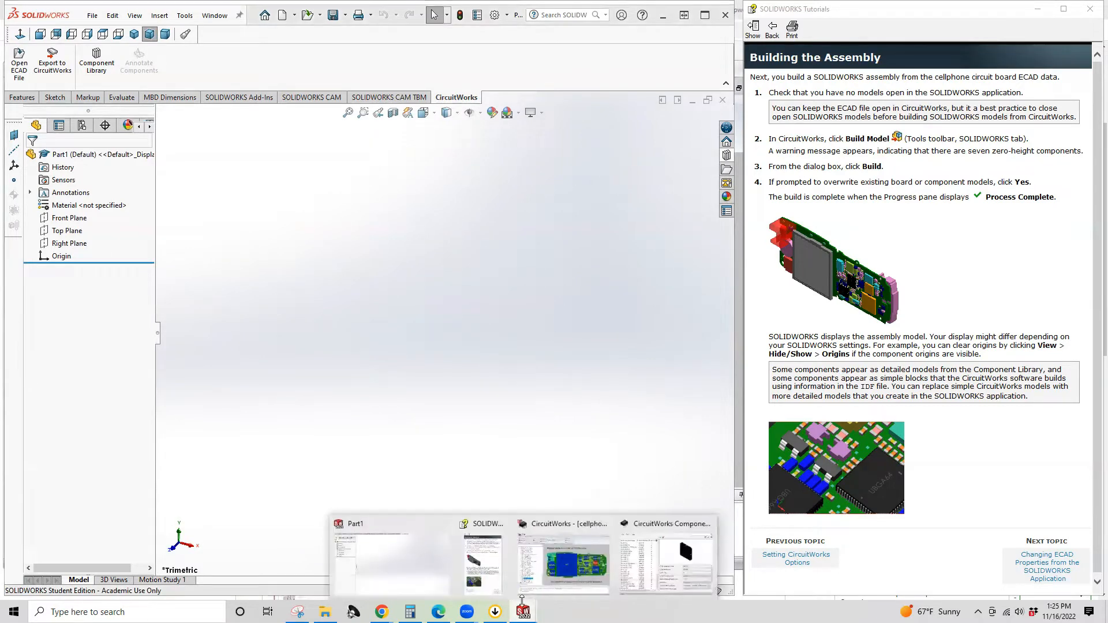
left_click(637, 557)
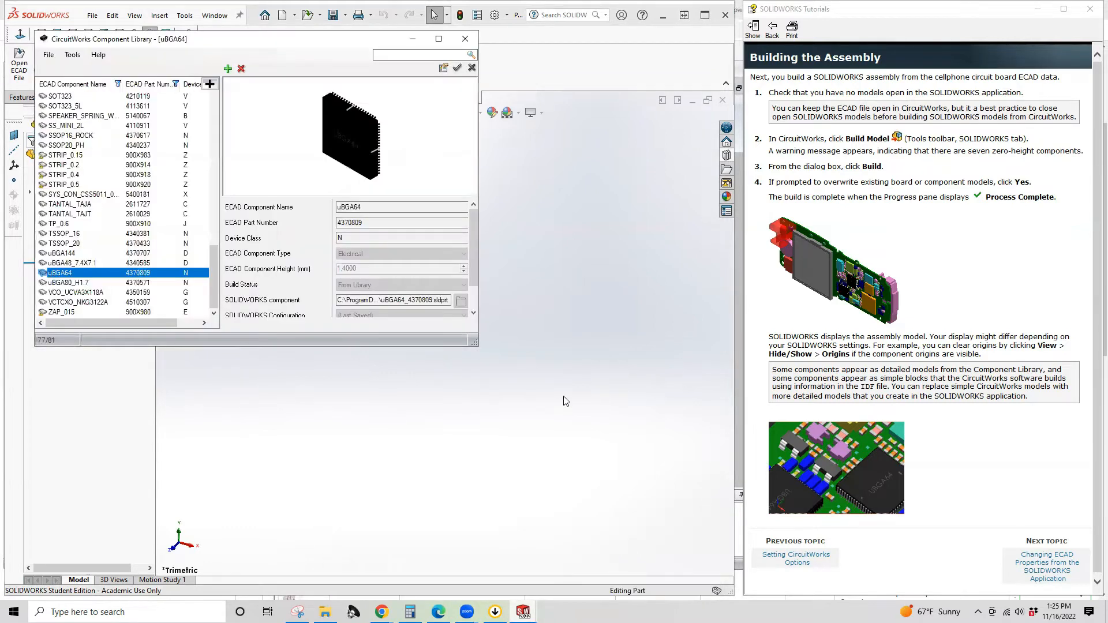
left_click(465, 39)
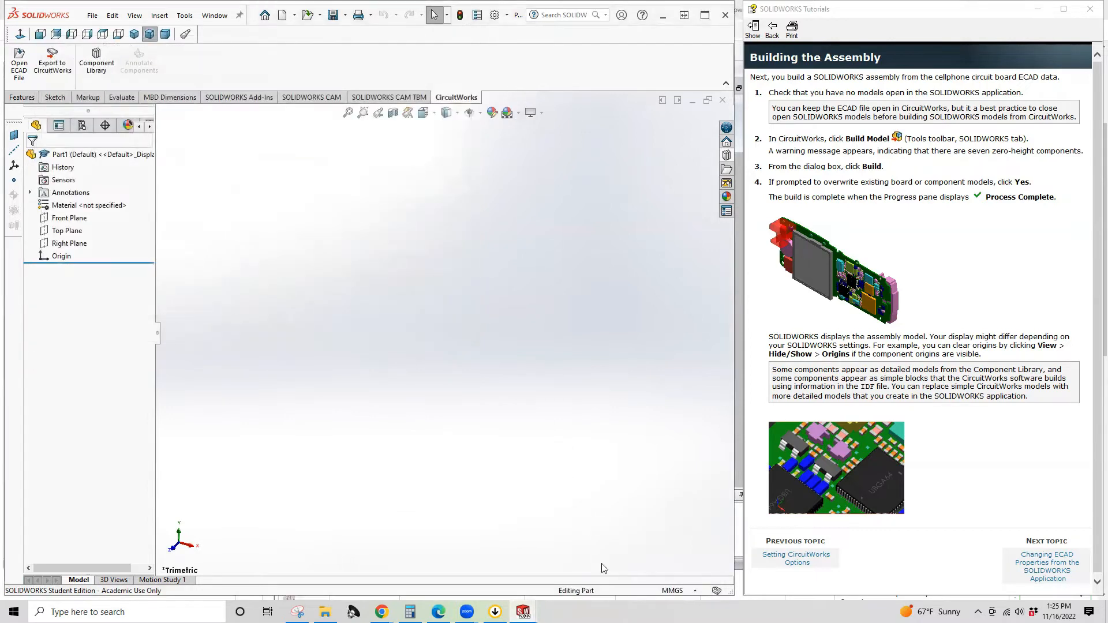
mouse_move(522, 611)
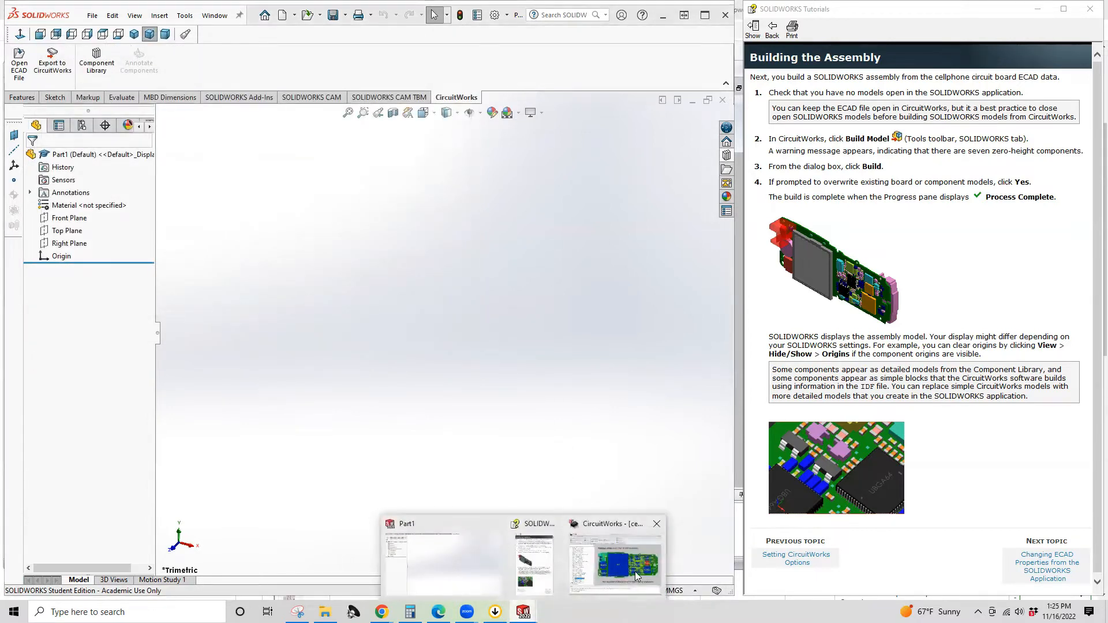
left_click(634, 571)
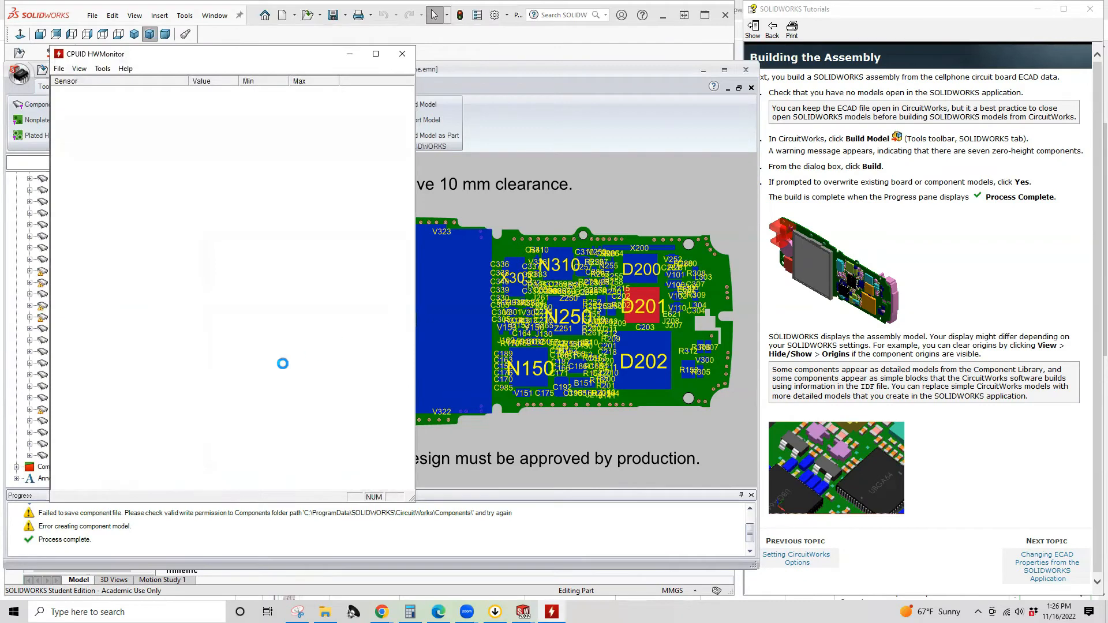
Step: In HWMonitor, expand the CCX #0 and CCX #1 processor utilization readings and place the window beside the board view
scroll(268, 403, "down", 20)
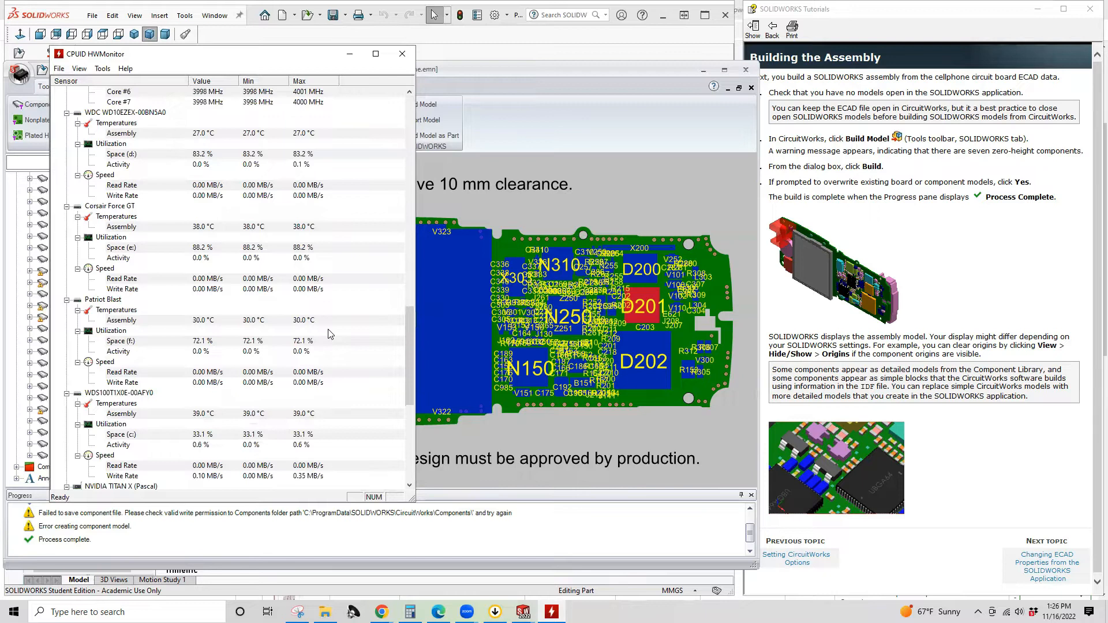
scroll(329, 334, "up", 8)
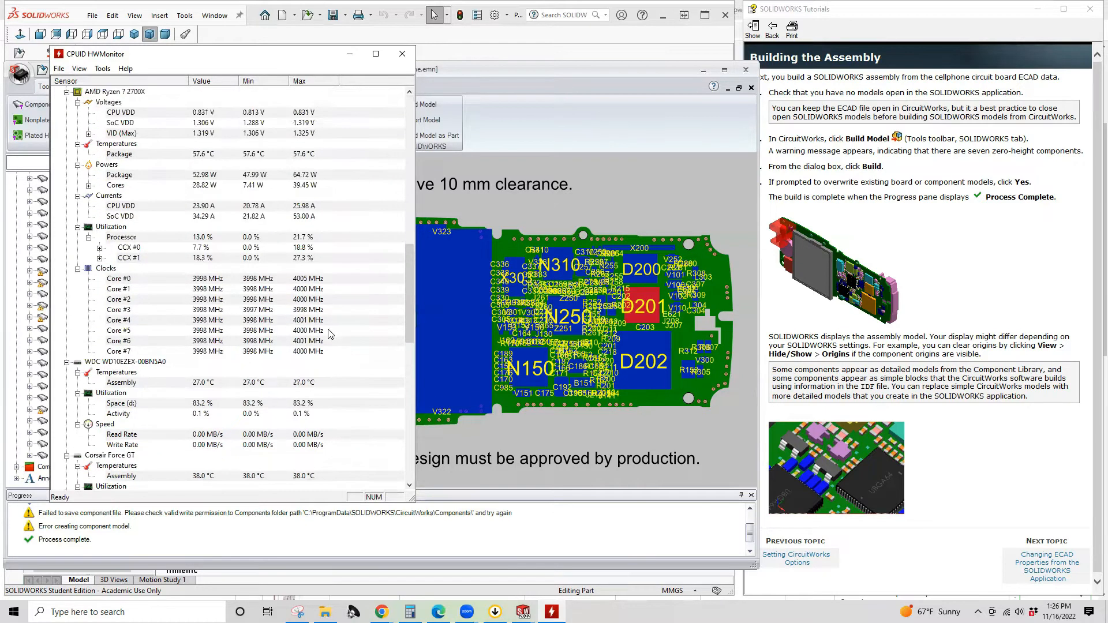
scroll(168, 334, "up", 1)
scroll(168, 334, "up", 1)
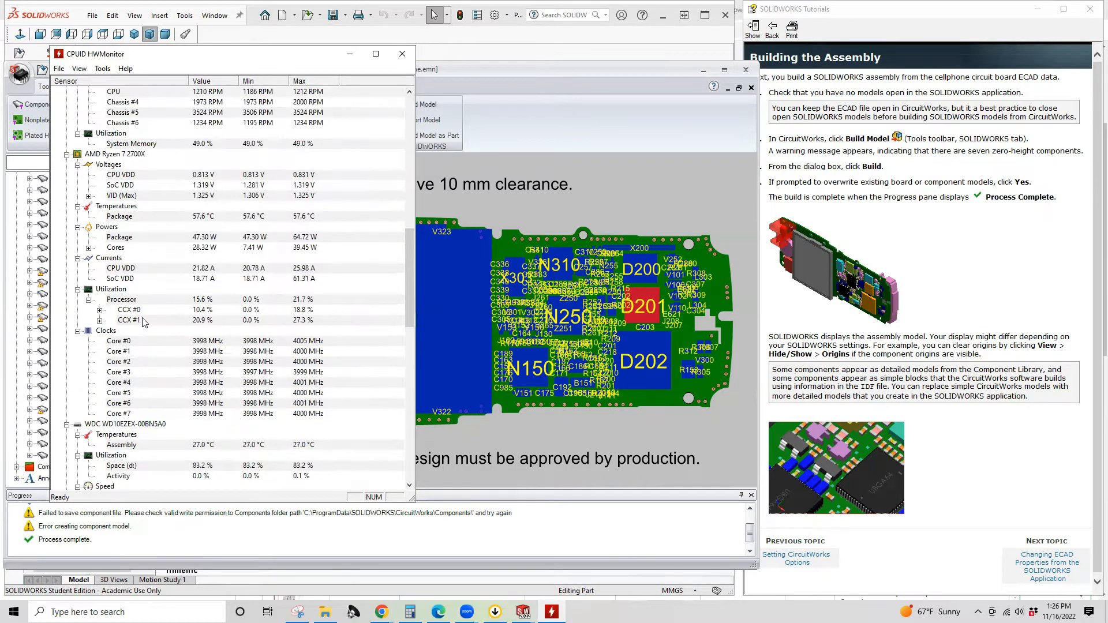
left_click(100, 311)
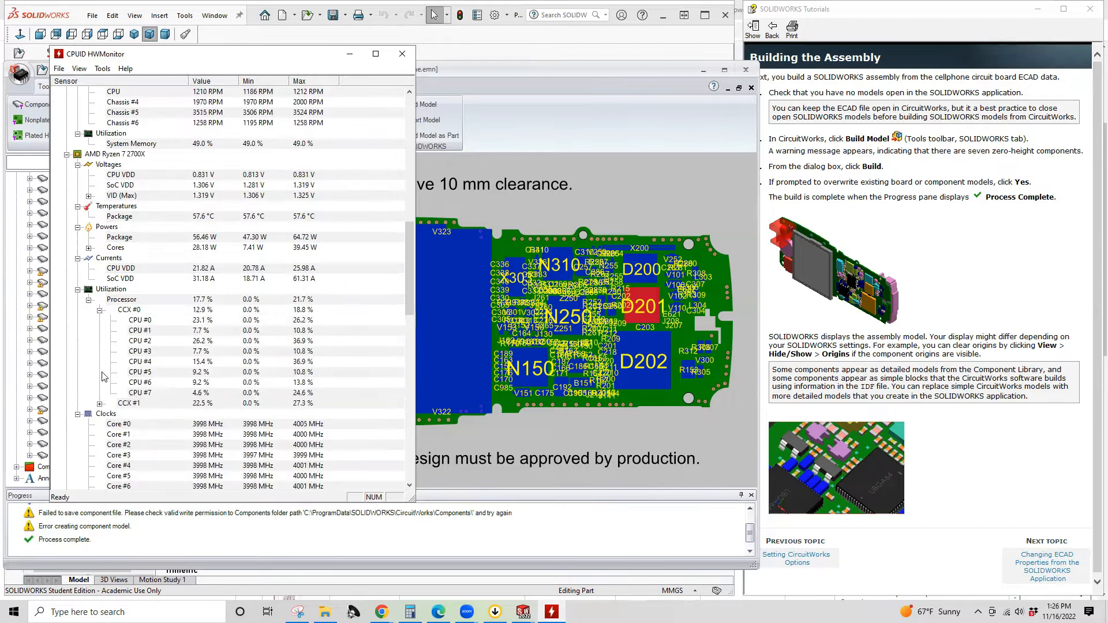
left_click(99, 404)
scroll(135, 362, "down", 4)
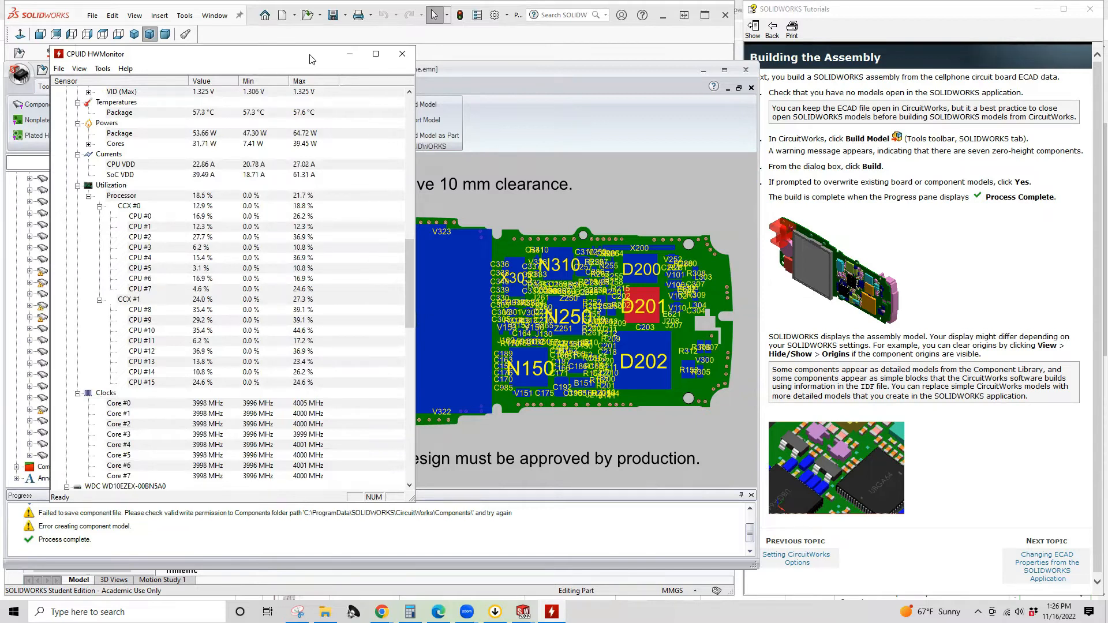
left_click_drag(312, 59, 995, 165)
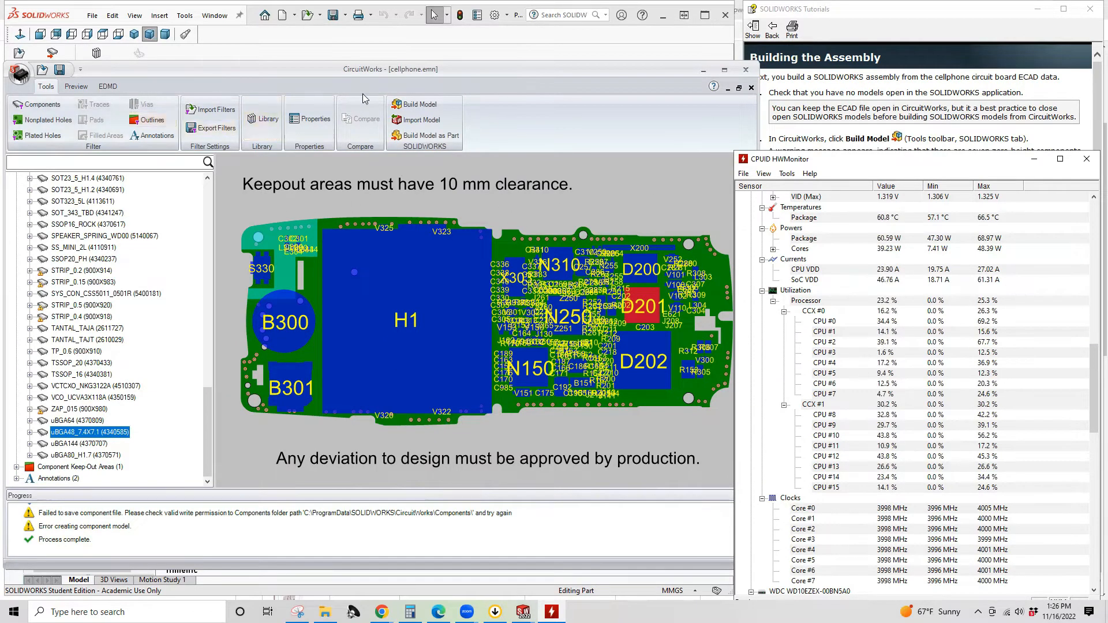
Step: Try to build the SOLIDWORKS assembly model from the cellphone.emn board
left_click(414, 108)
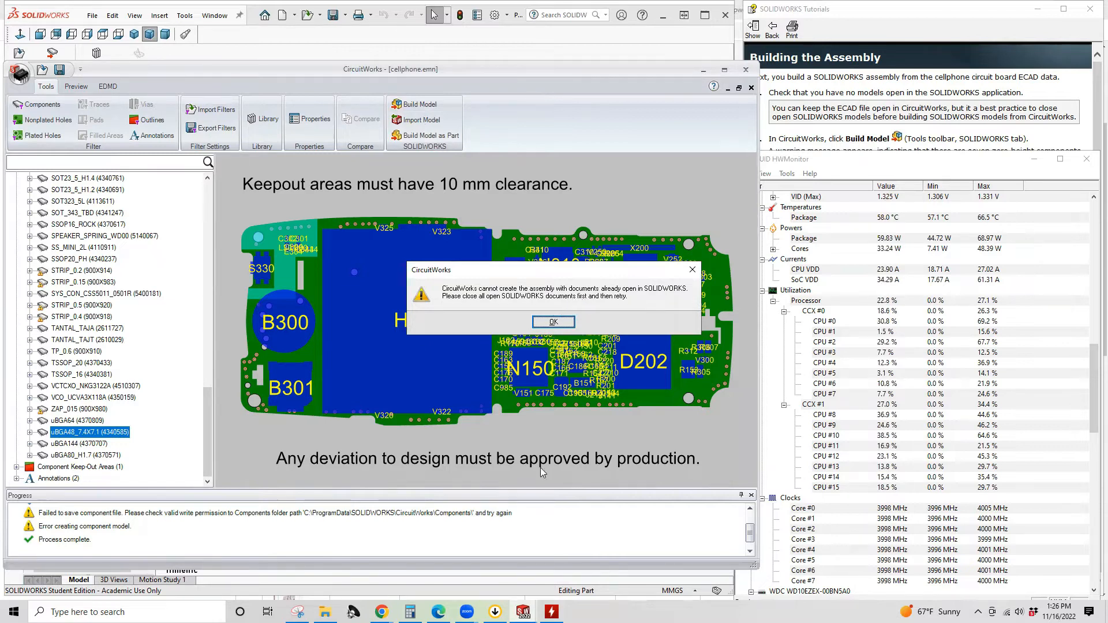
left_click(522, 611)
left_click(471, 565)
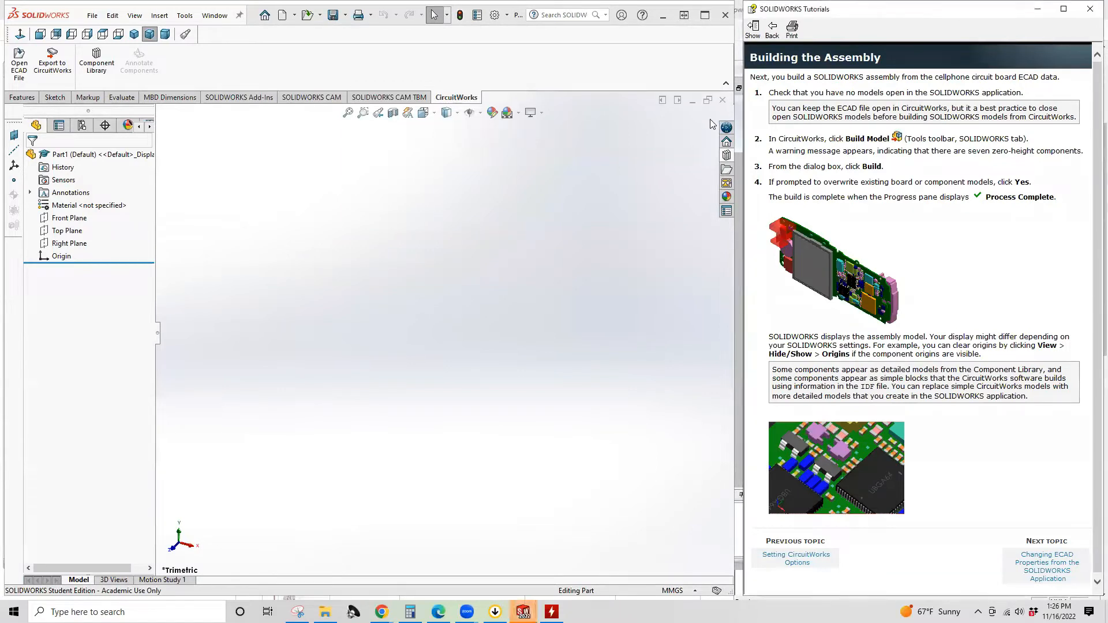
mouse_move(523, 610)
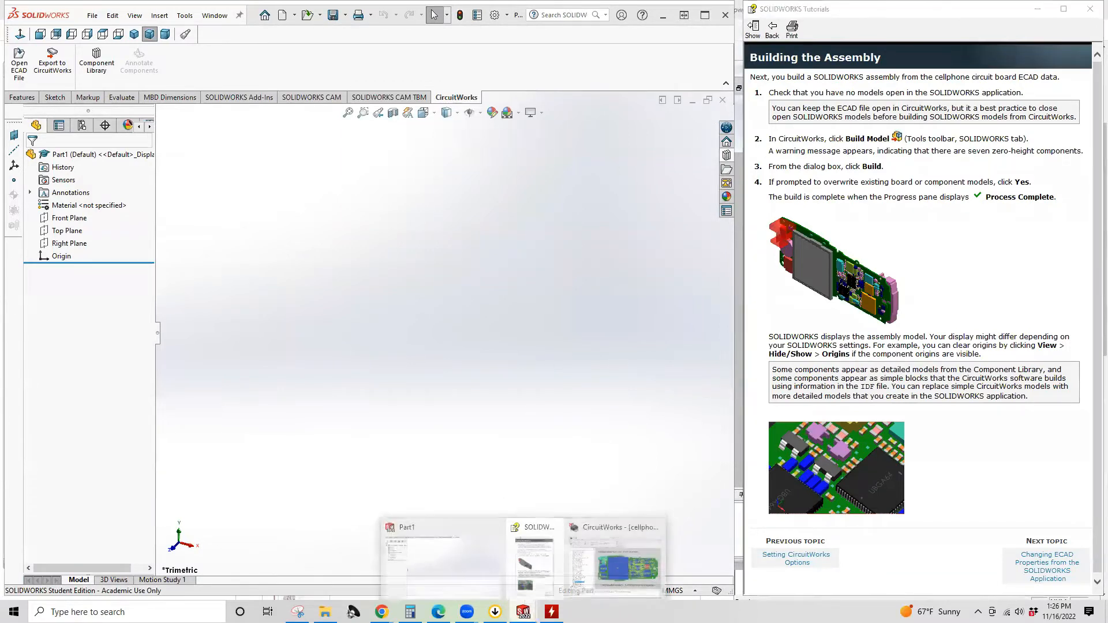
left_click(570, 568)
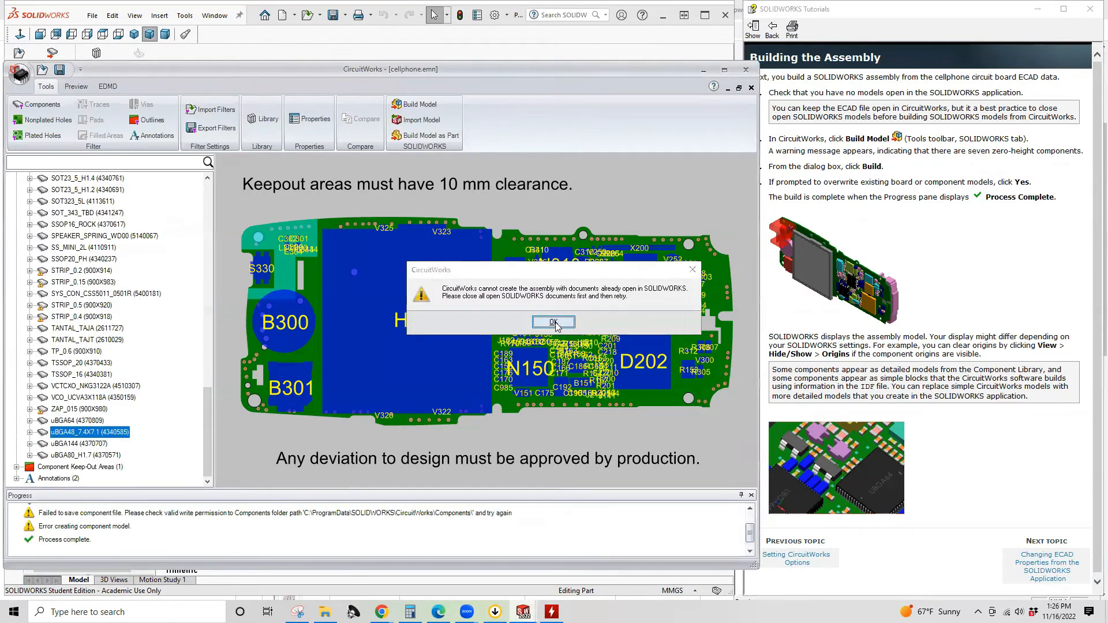
left_click(553, 322)
Step: Switch to SOLIDWORKS, close the empty Part1 document, and return to the cellphone.emn board in CircuitWorks
mouse_move(523, 610)
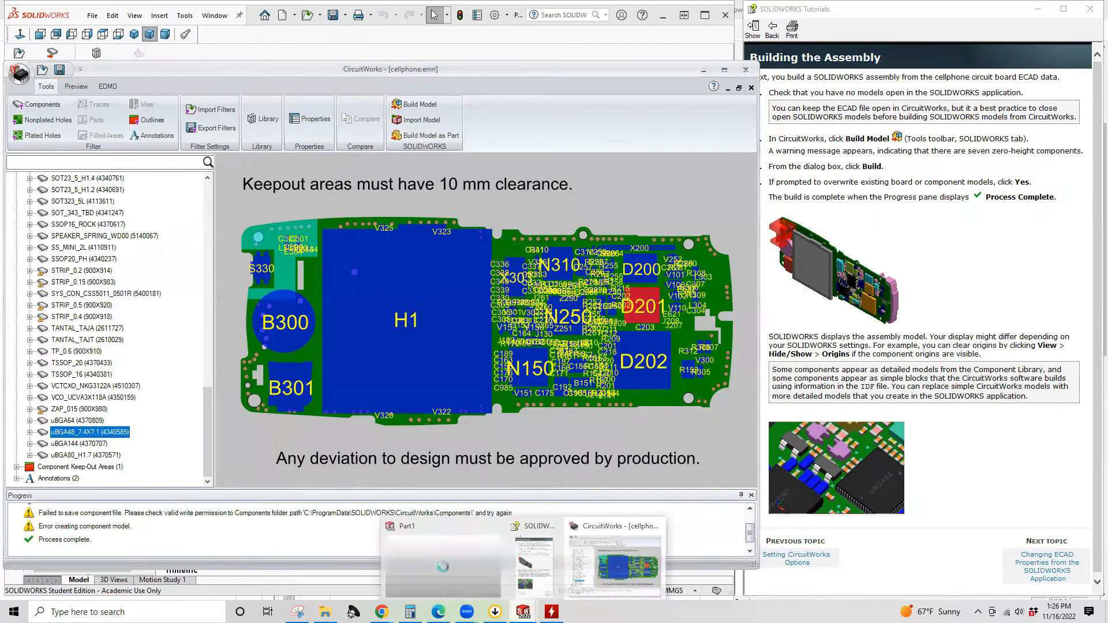
left_click(497, 562)
left_click(722, 100)
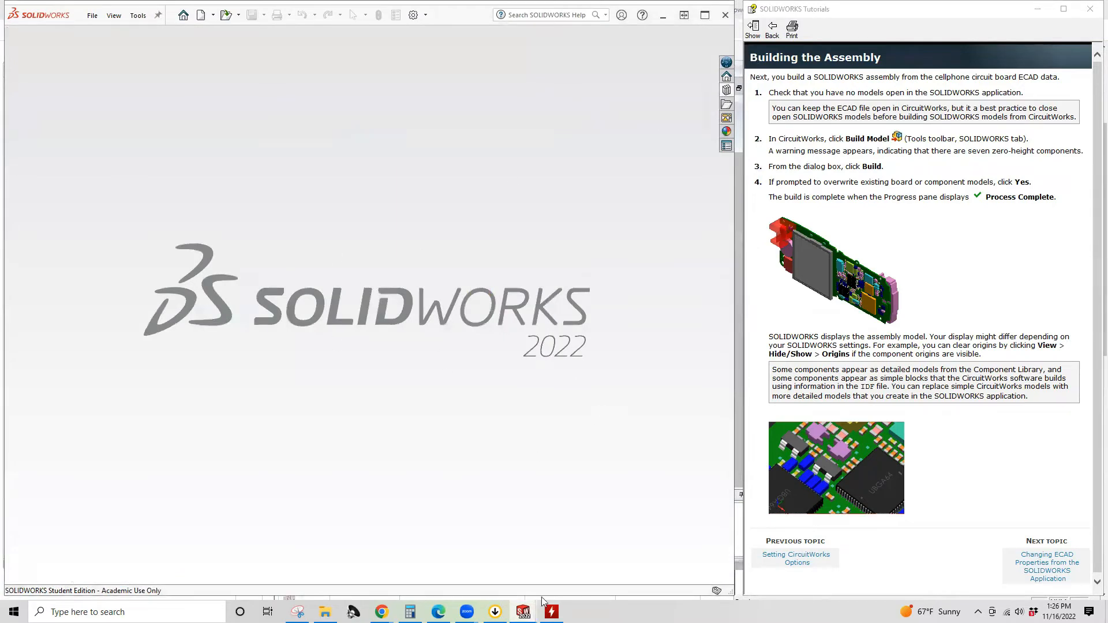
mouse_move(523, 611)
left_click(571, 583)
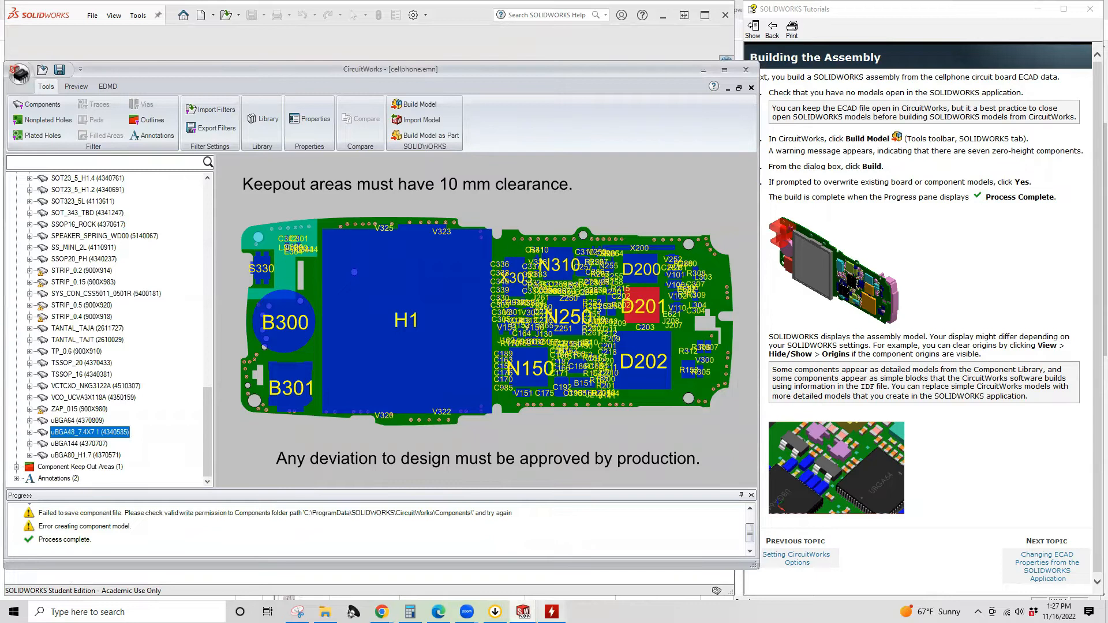
Step: Bring HWMonitor back into view beside the board and make CircuitWorks the active window again
mouse_move(552, 612)
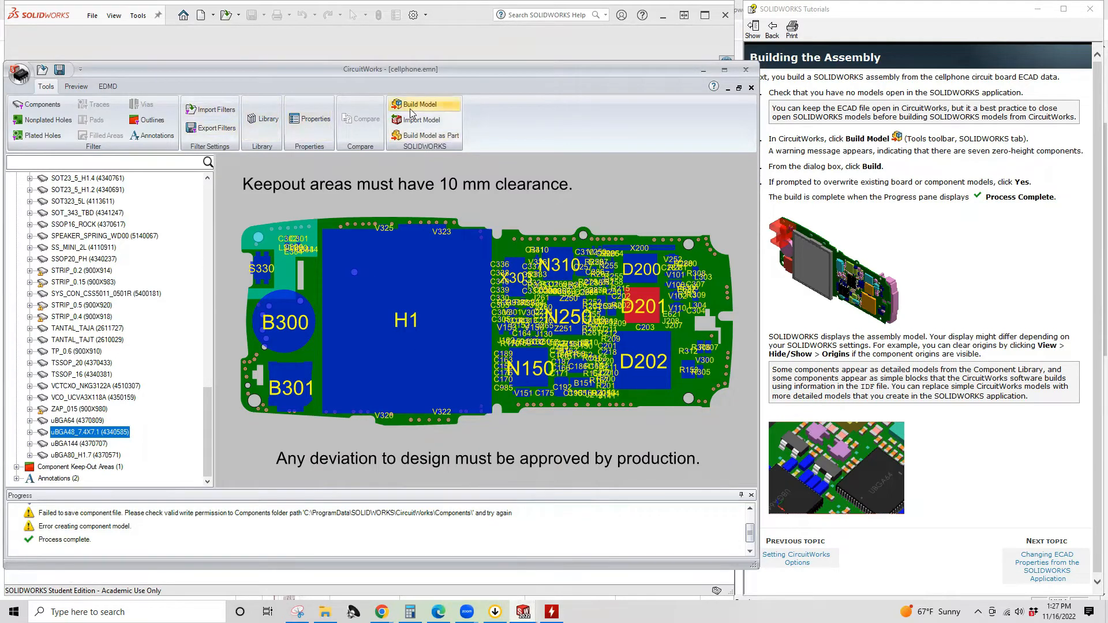
left_click(551, 611)
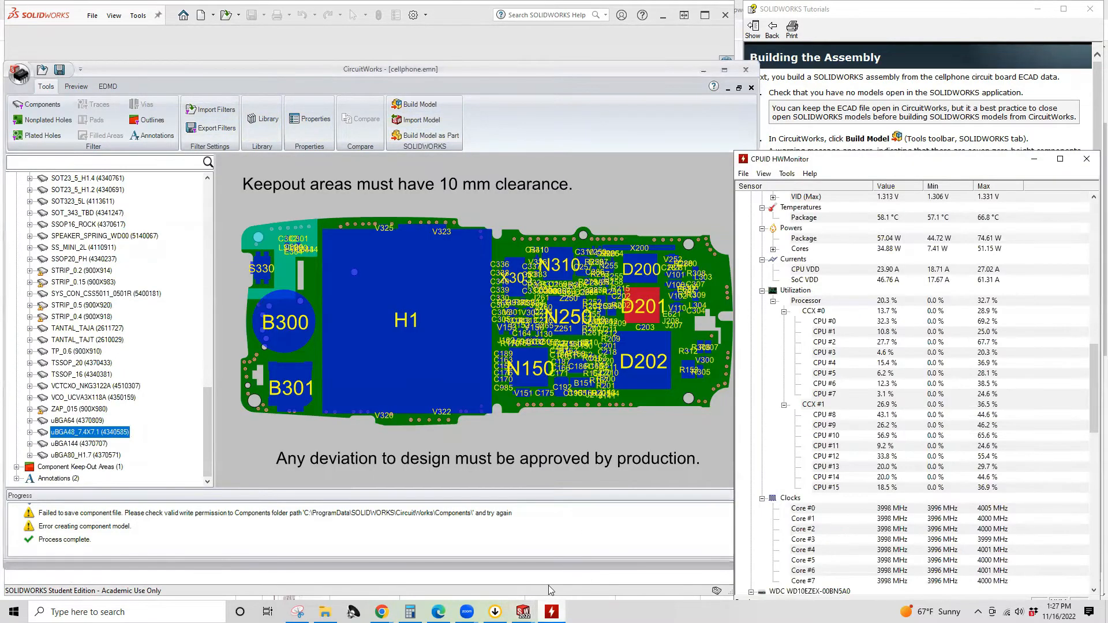
left_click(489, 73)
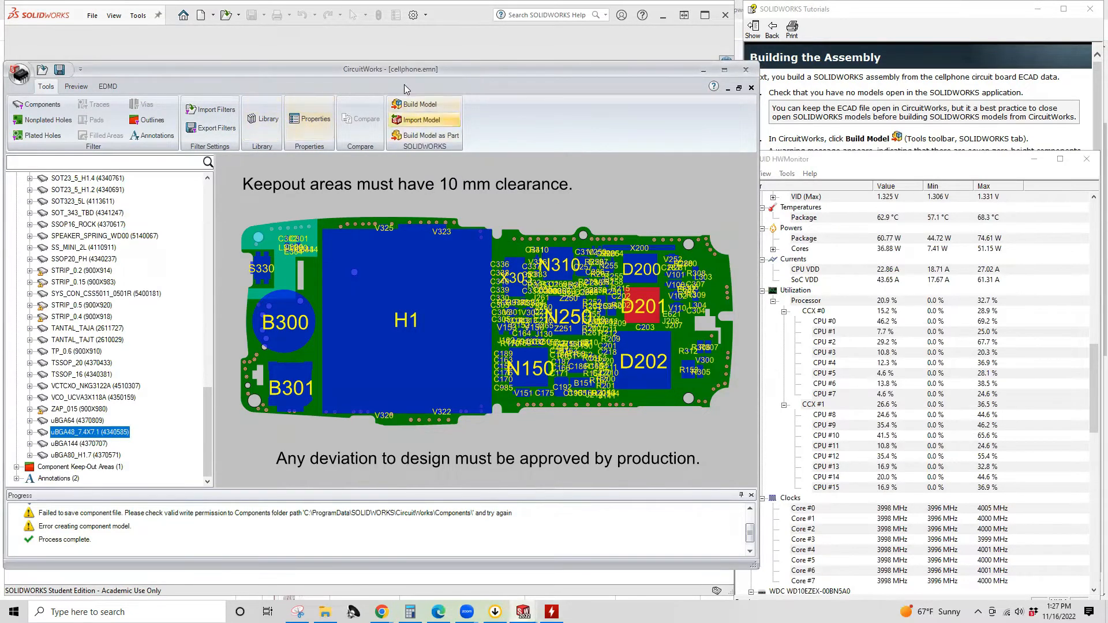
Step: Build the SOLIDWORKS assembly from the top-level cellphone board, overwriting the existing board model, and keep HWMonitor displayed beside CircuitWorks
scroll(94, 446, "up", 10)
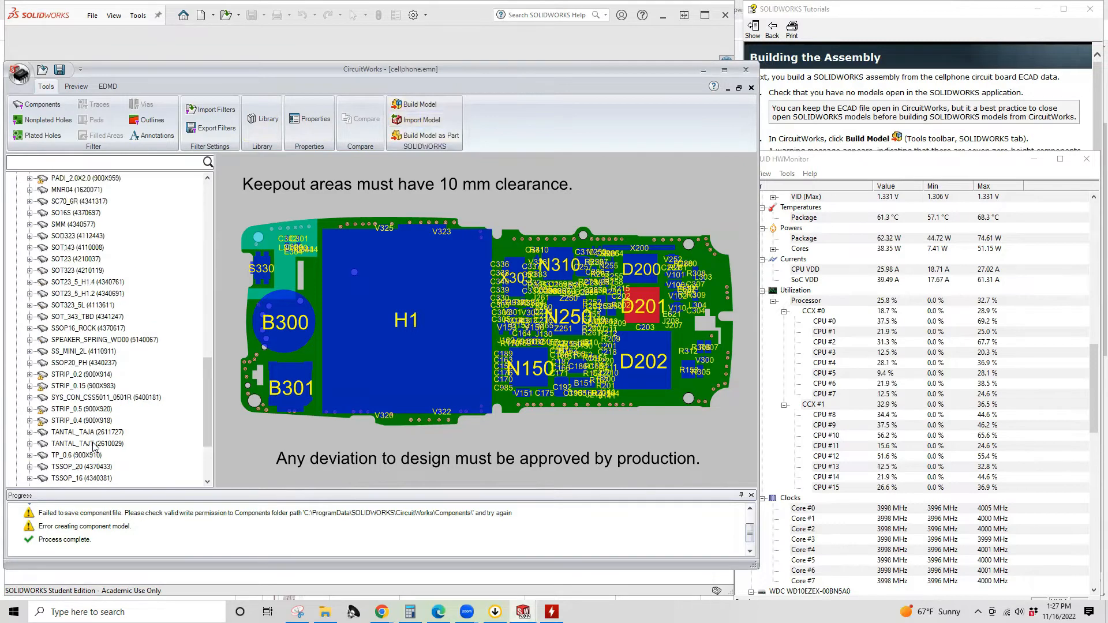
scroll(94, 446, "up", 10)
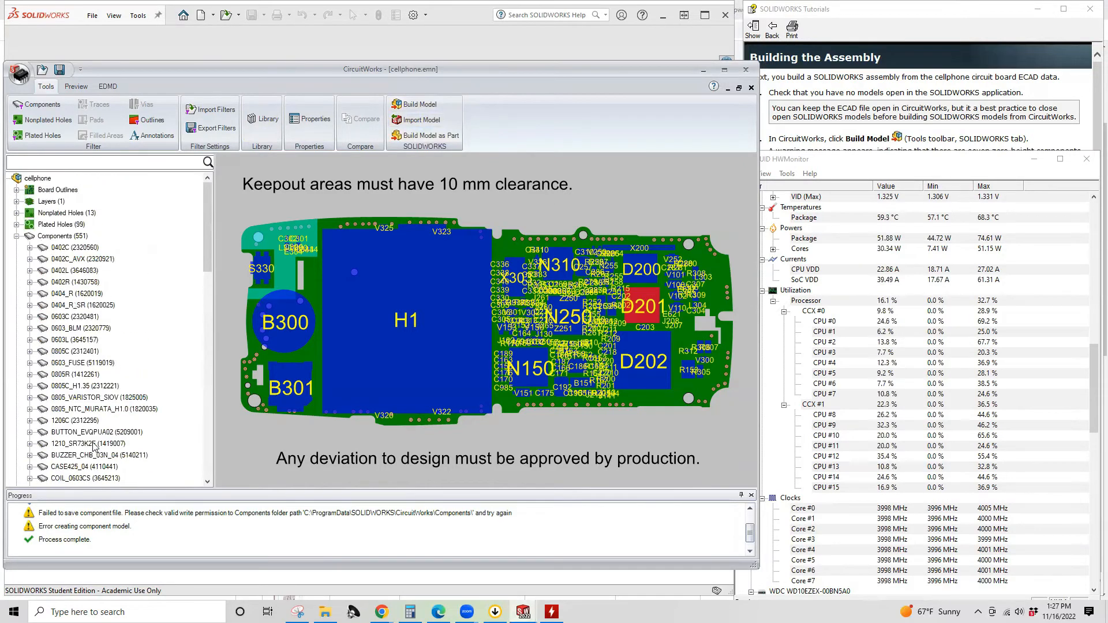
left_click(45, 178)
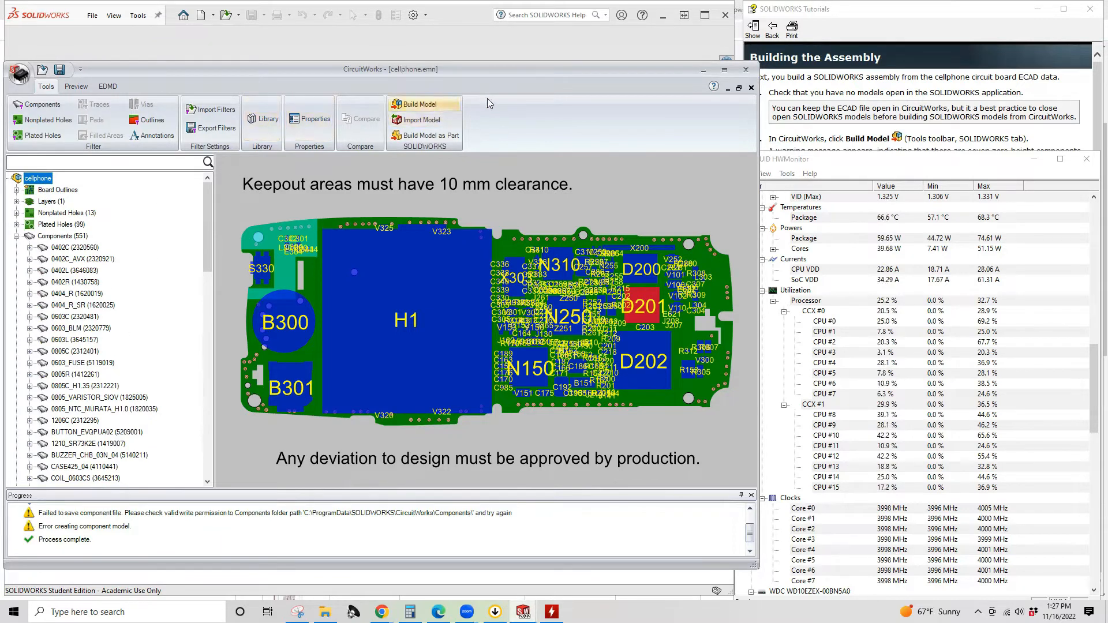
left_click(434, 106)
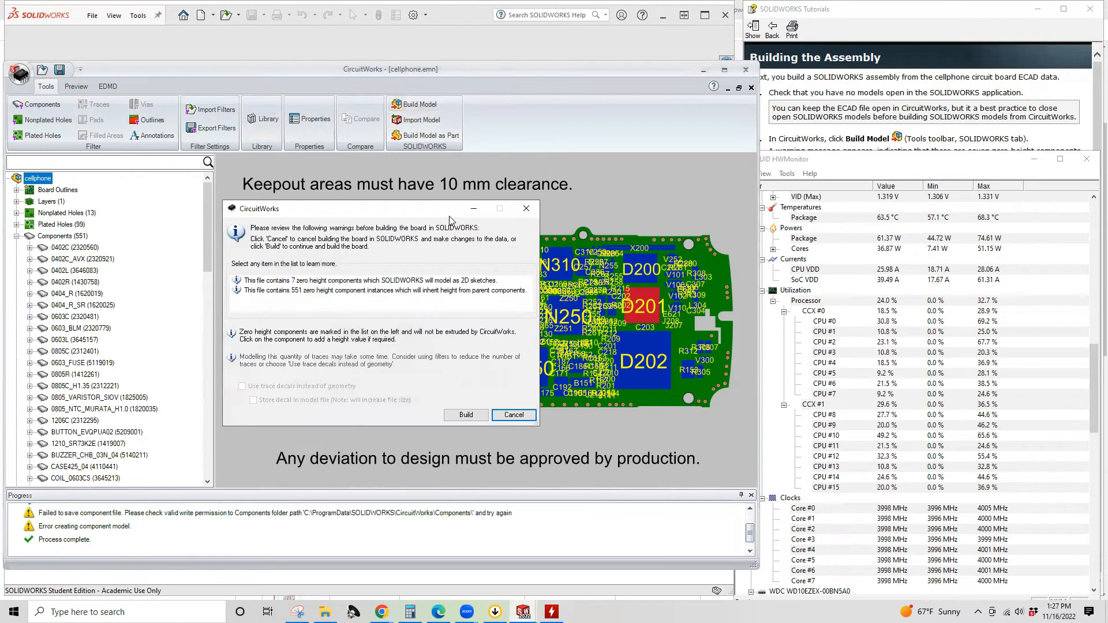
left_click(472, 417)
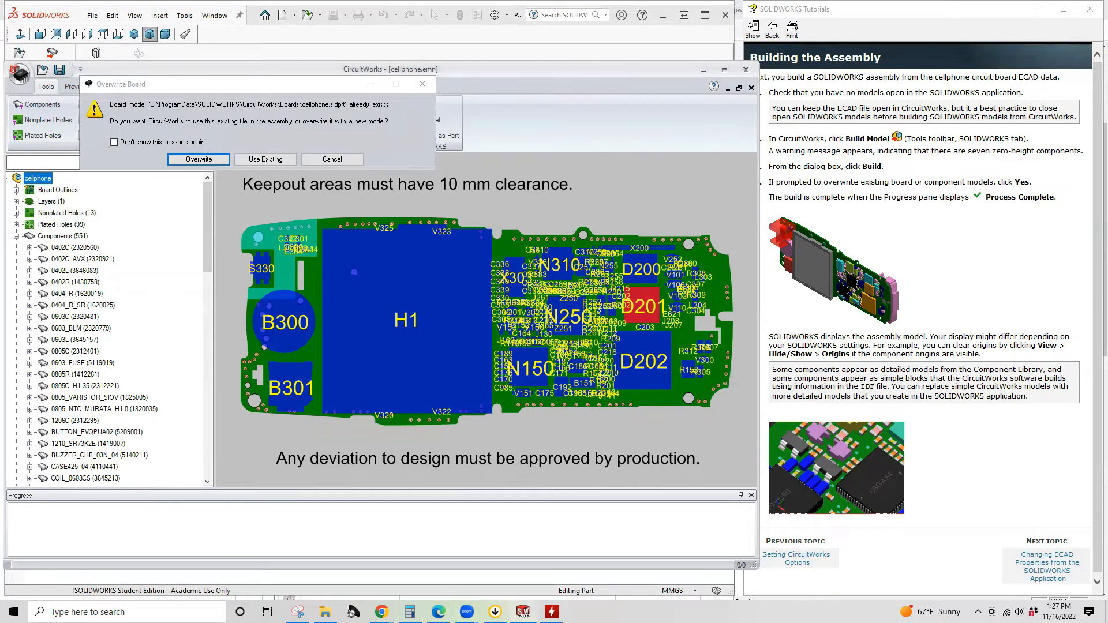
left_click(551, 612)
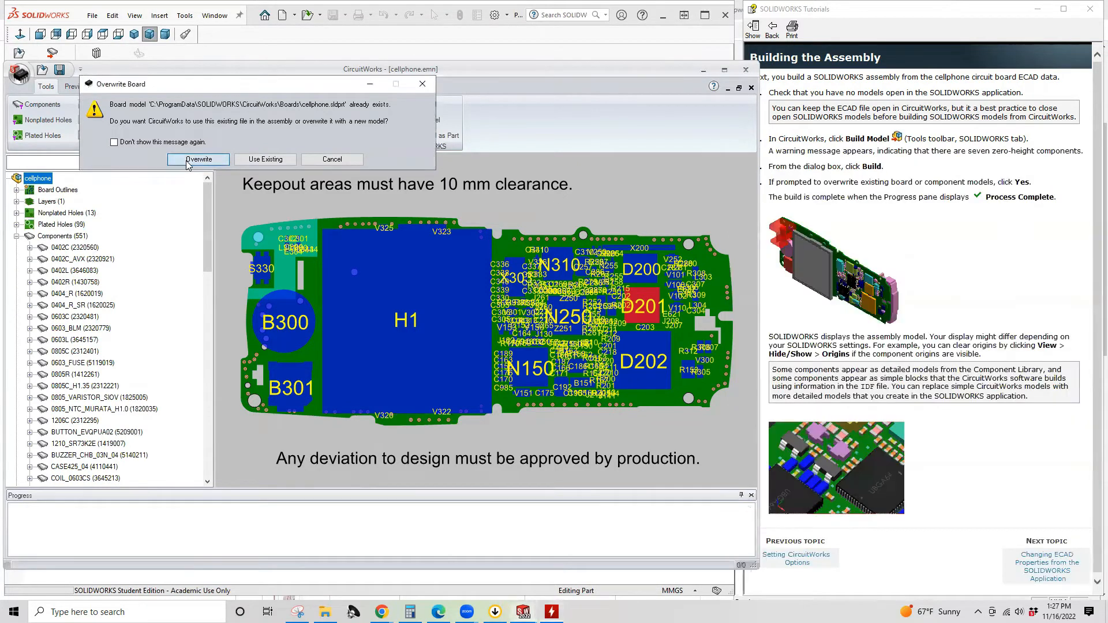
left_click(197, 160)
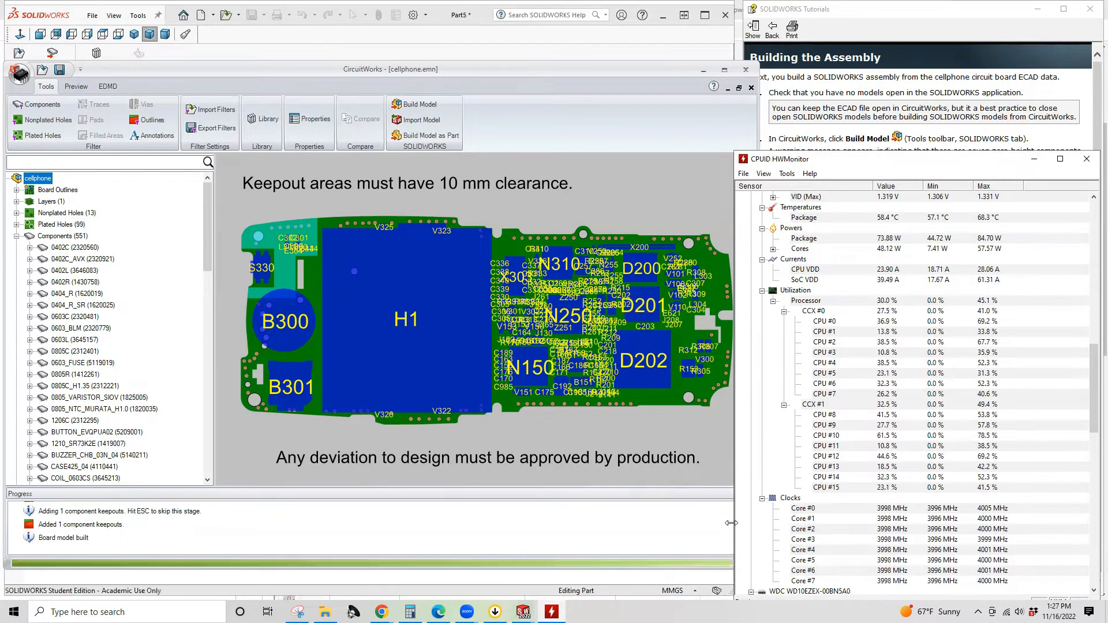
left_click_drag(731, 523, 751, 524)
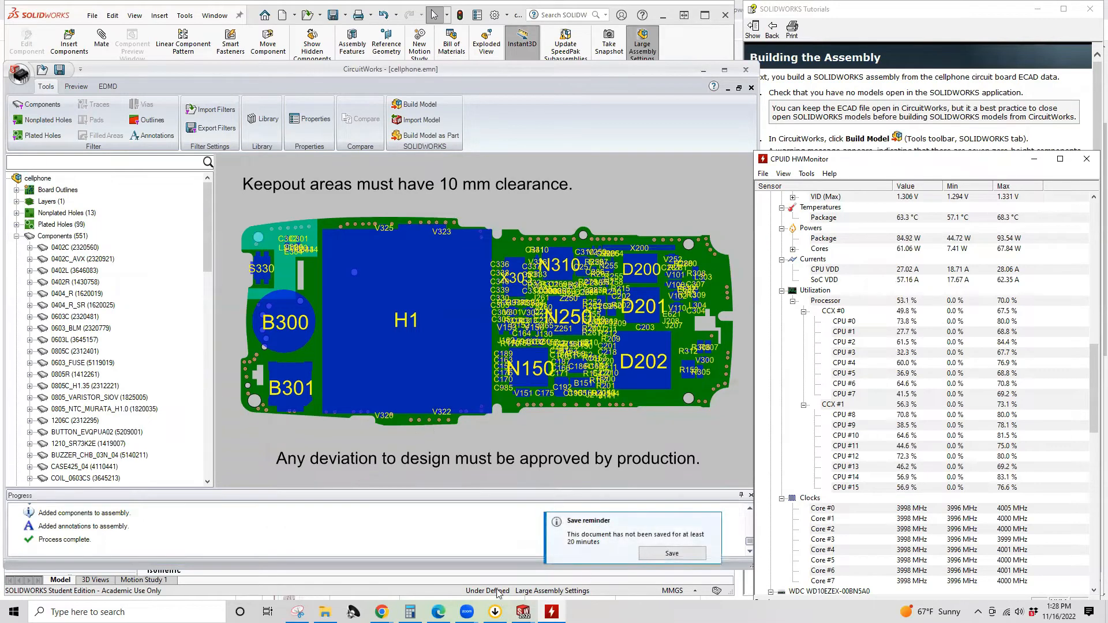
Step: Minimize CircuitWorks to bring the newly built cellphone assembly into view in SOLIDWORKS
left_click(523, 611)
left_click(617, 583)
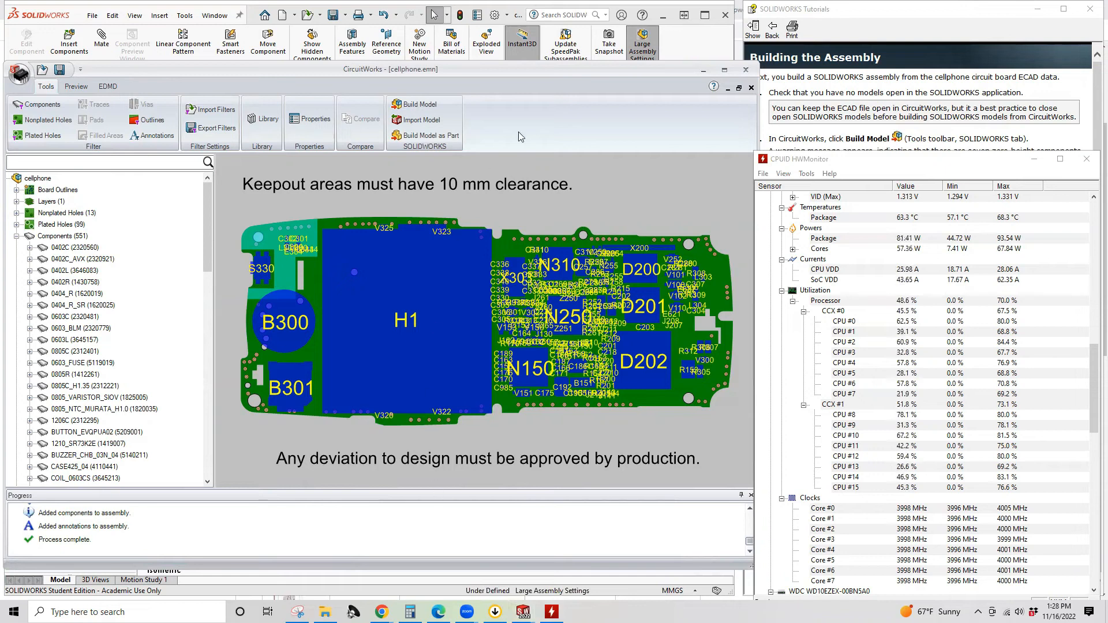
left_click(702, 73)
left_click(702, 74)
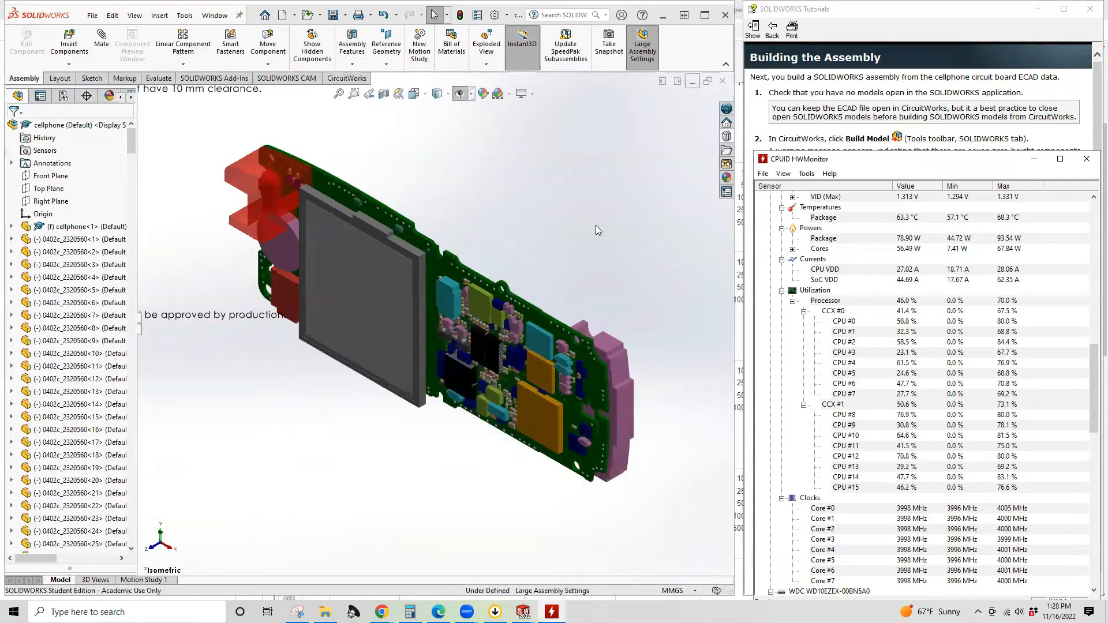
Step: Inspect the cellphone assembly's components from several angles and open the tutorial topic Changing ECAD Properties from the SOLIDWORKS Application
middle_click_drag(415, 338, 516, 342)
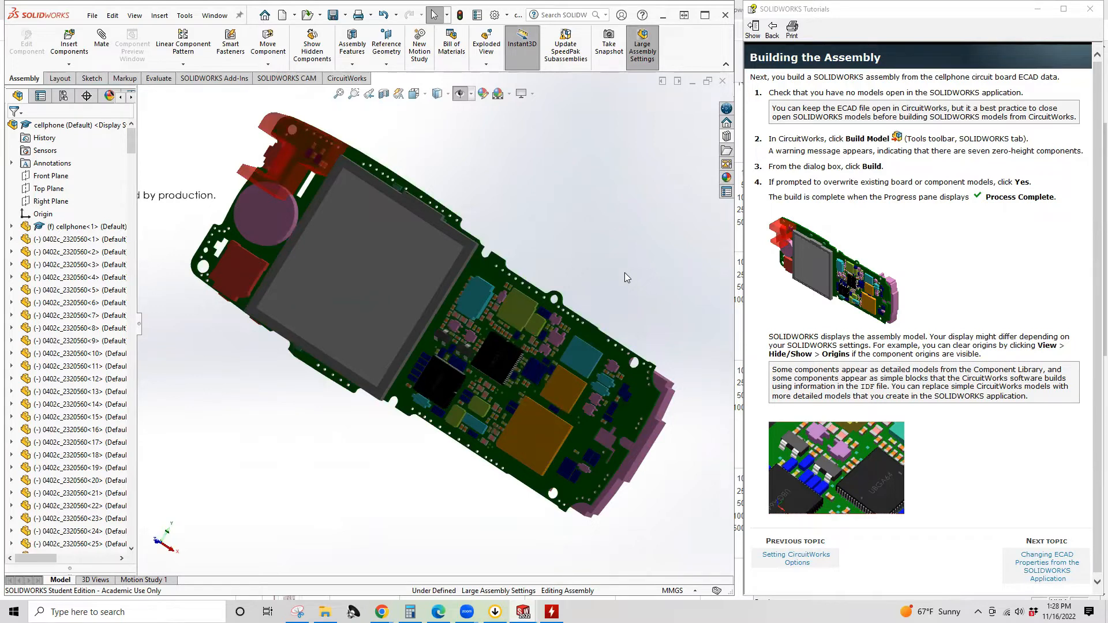
scroll(514, 387, "up", 2)
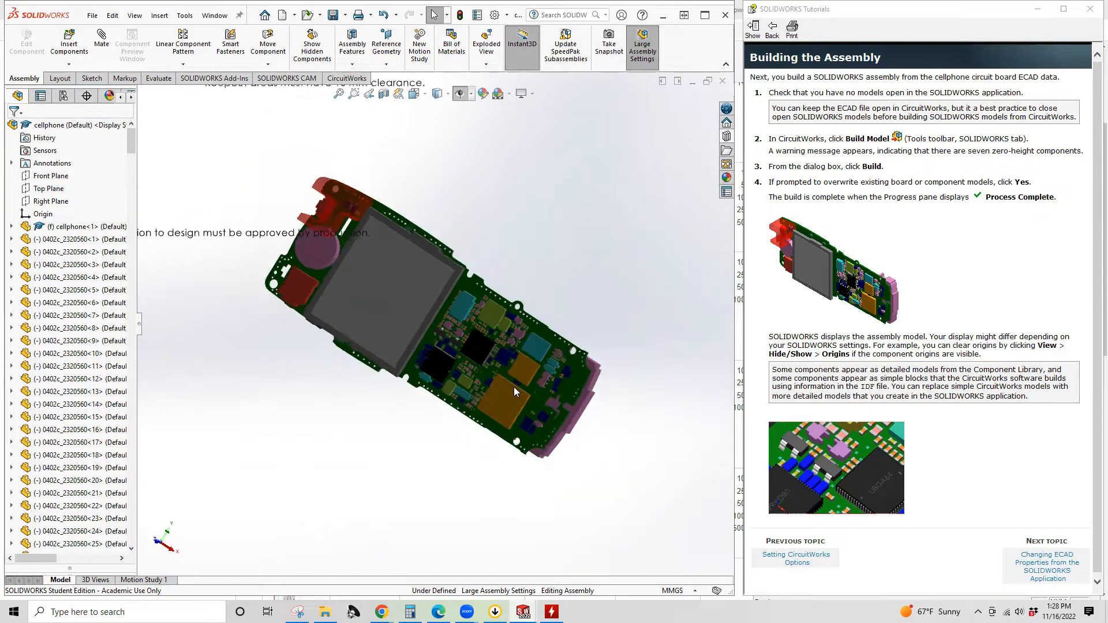
scroll(514, 387, "down", 2)
middle_click_drag(458, 393, 464, 302)
scroll(438, 317, "down", 5)
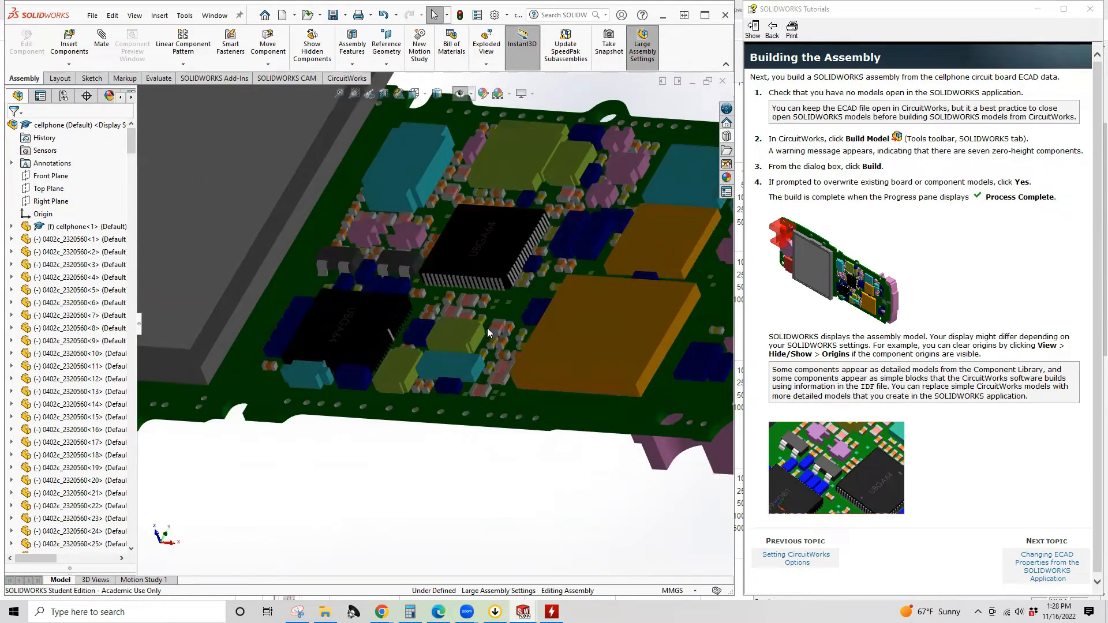
scroll(487, 330, "up", 5)
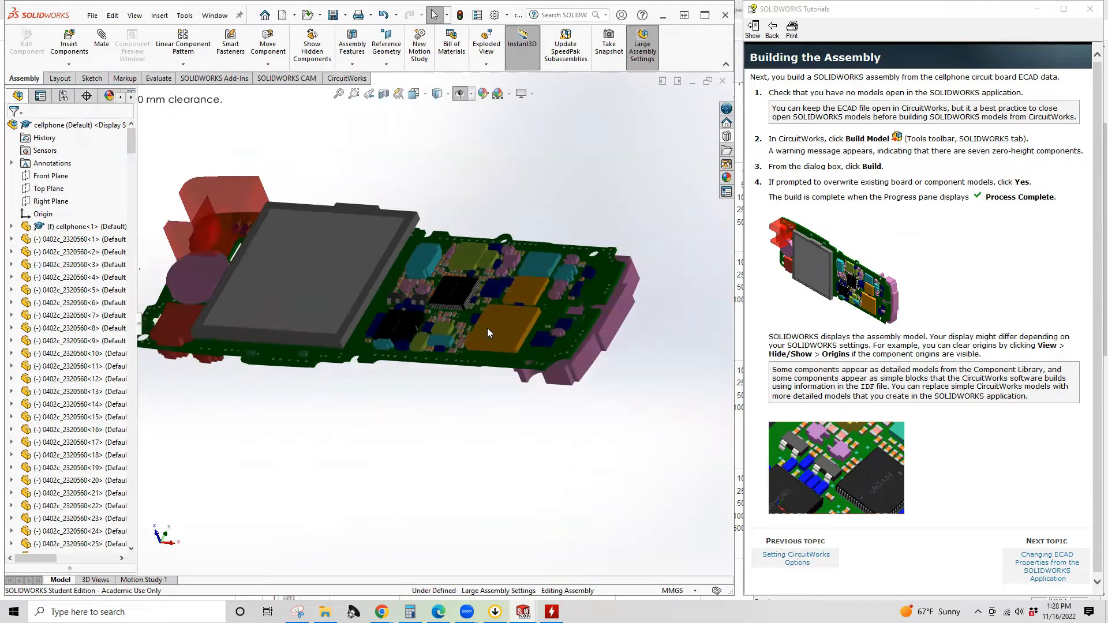
scroll(350, 156, "down", 2)
scroll(362, 201, "up", 2)
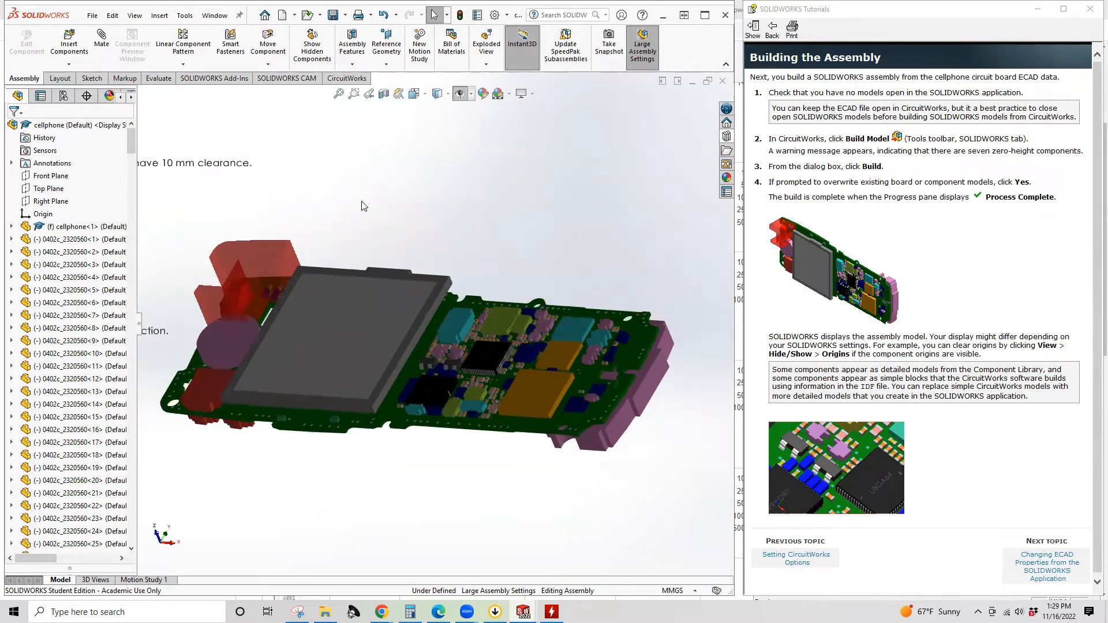
middle_click_drag(508, 268, 265, 224)
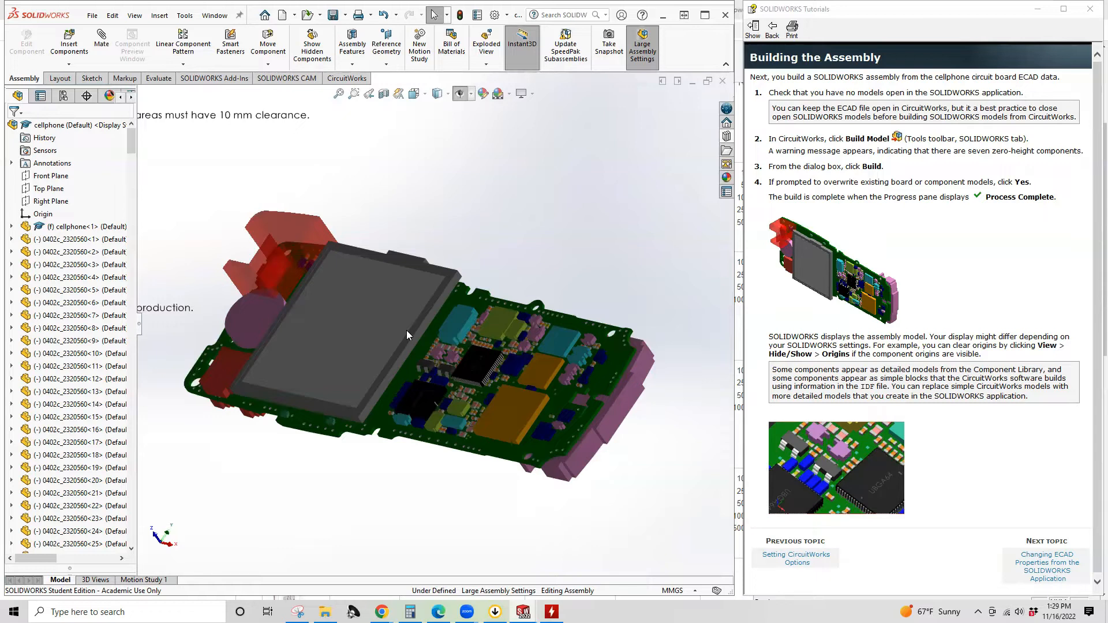
middle_click_drag(457, 333, 513, 197)
middle_click_drag(464, 229, 458, 255)
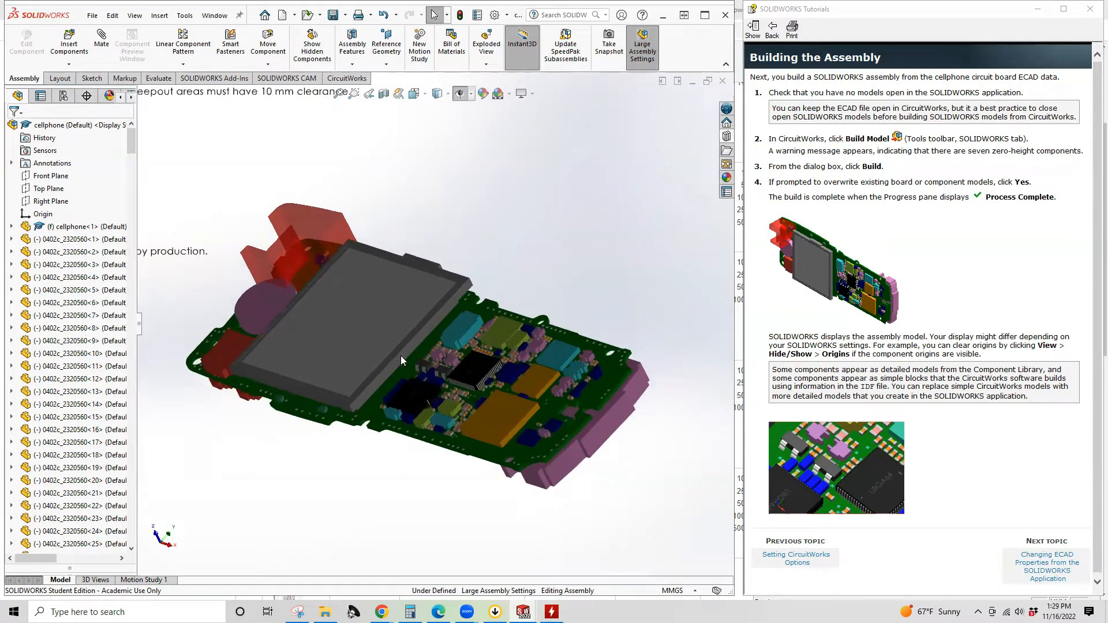
left_click(1044, 571)
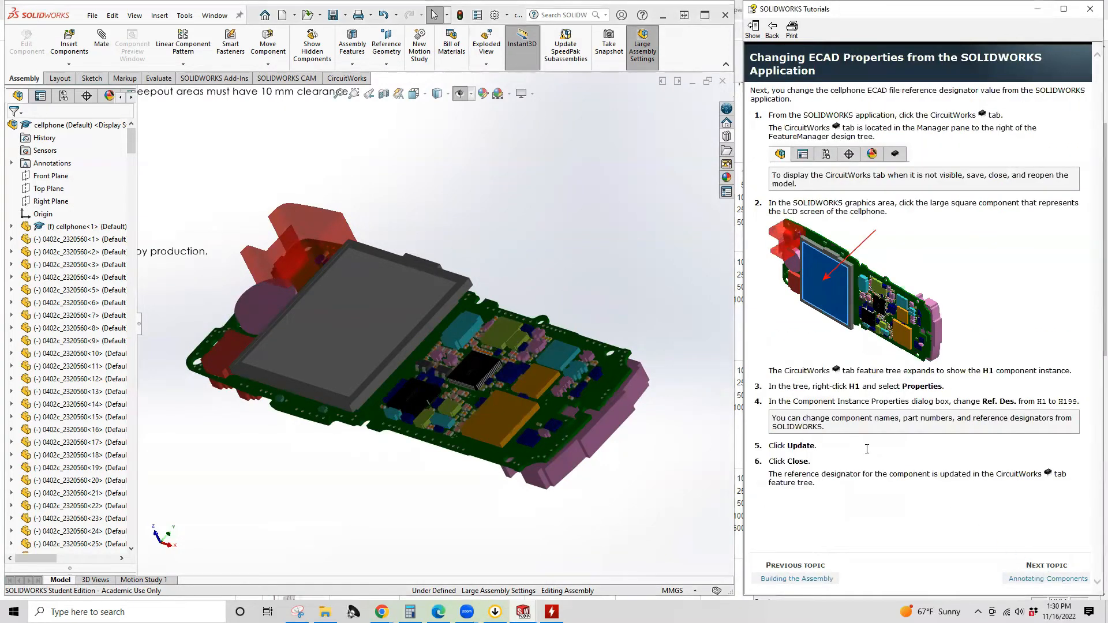
left_click(367, 293)
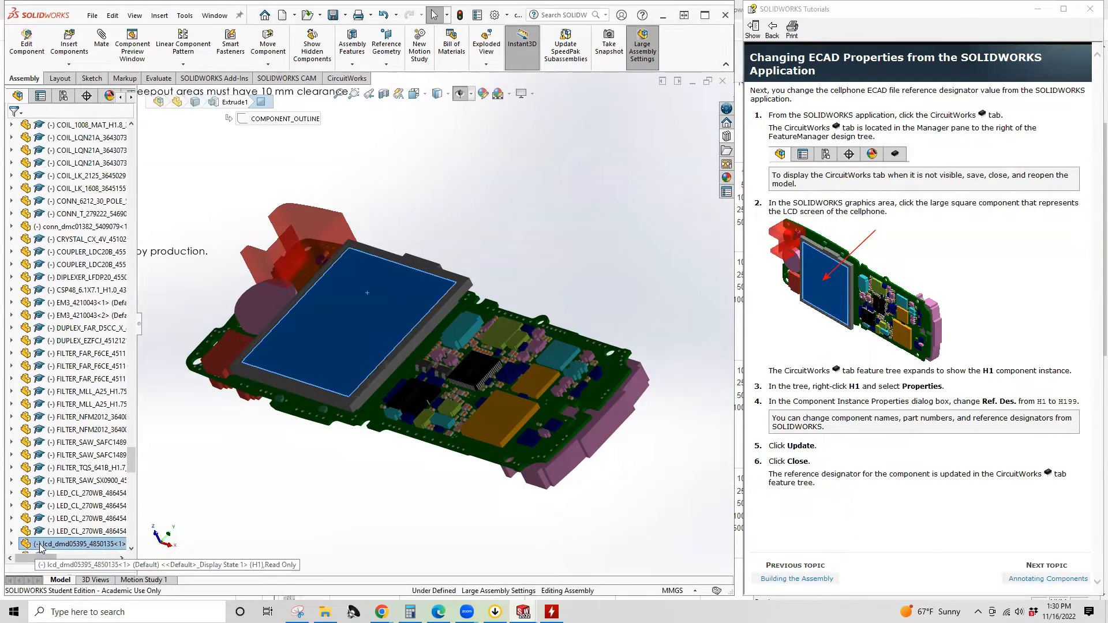
right_click(61, 545)
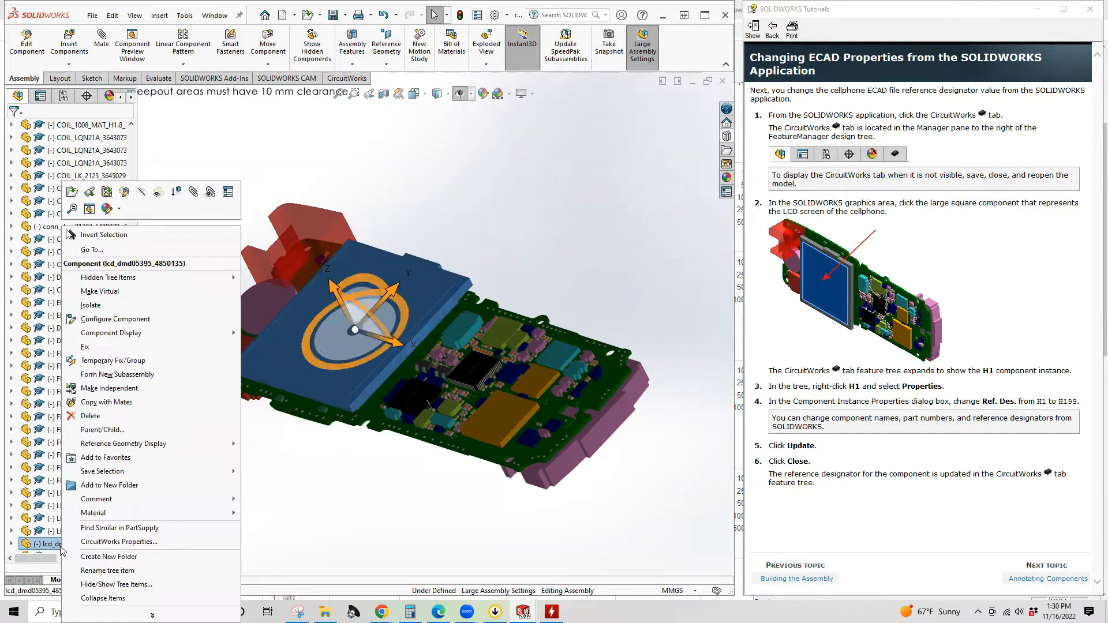
left_click(356, 520)
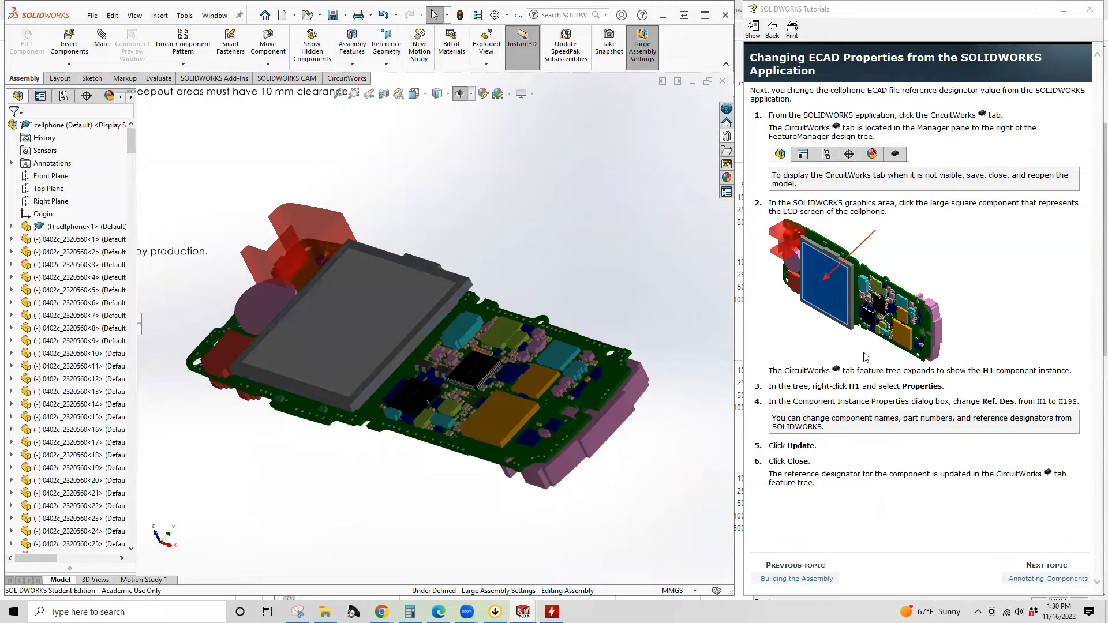
Step: Display the CircuitWorks feature tree for the cellphone assembly, checking processor load in HWMonitor while it loads
left_click(130, 98)
left_click(131, 97)
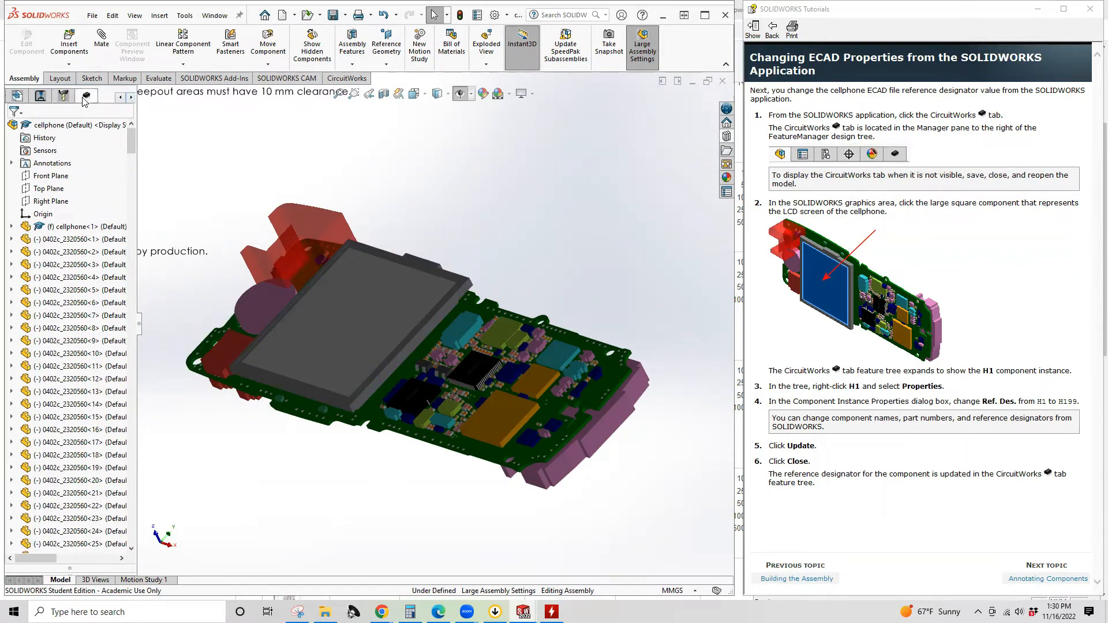
left_click(86, 95)
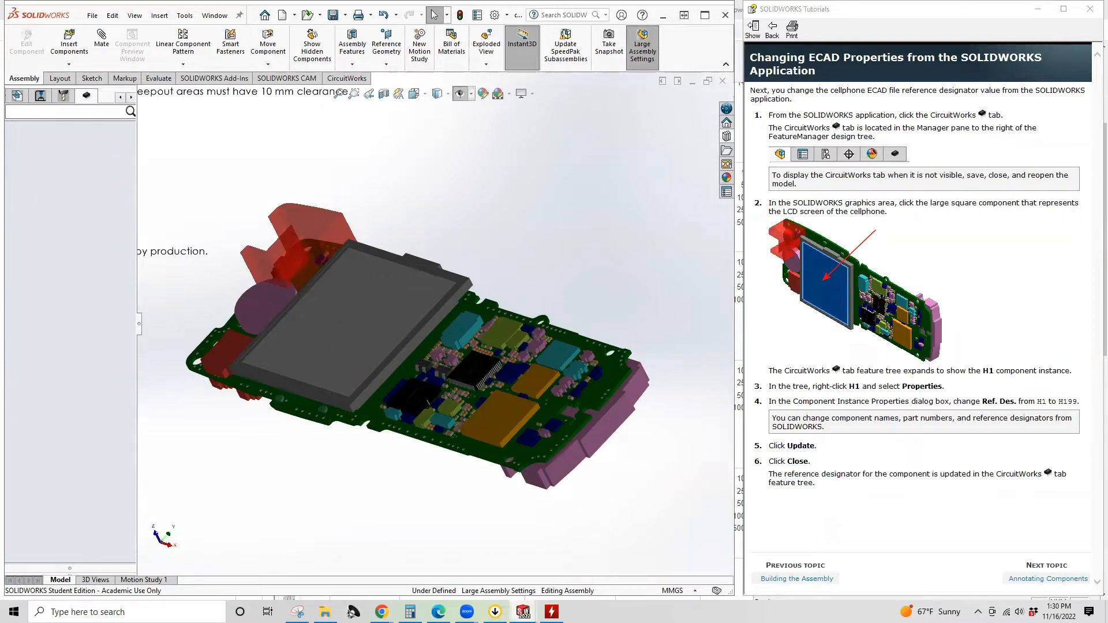
left_click(552, 612)
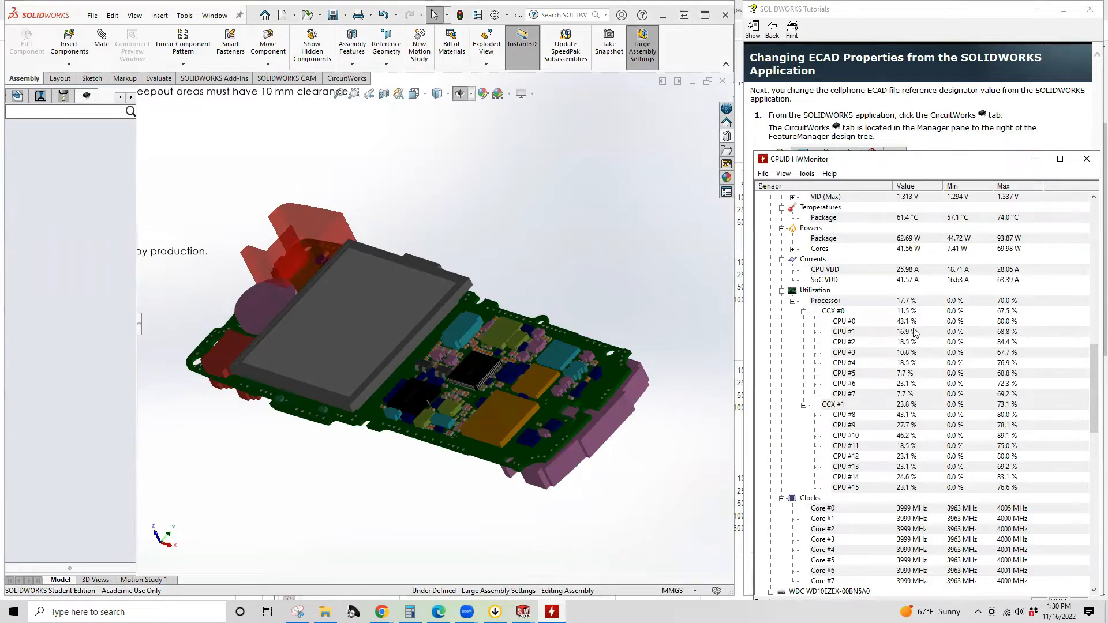
left_click(671, 449)
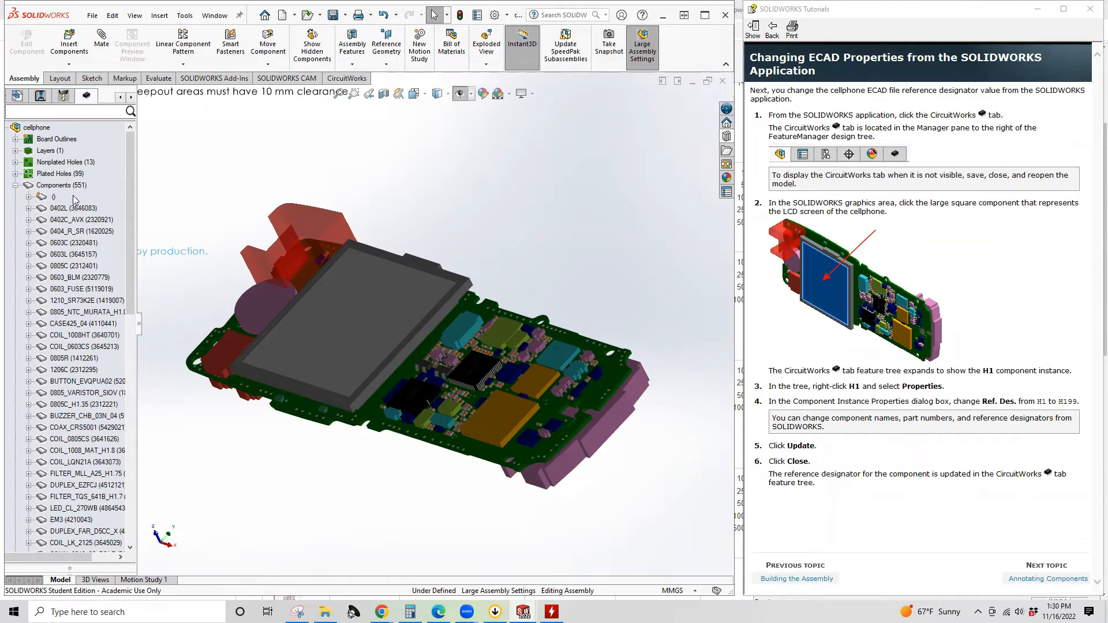
Step: Set the reference designator of the large square LCD screen component to H199 in its CircuitWorks instance properties
mouse_move(133, 233)
left_mouse_down()
mouse_move(135, 507)
mouse_move(130, 467)
mouse_move(151, 395)
left_mouse_up()
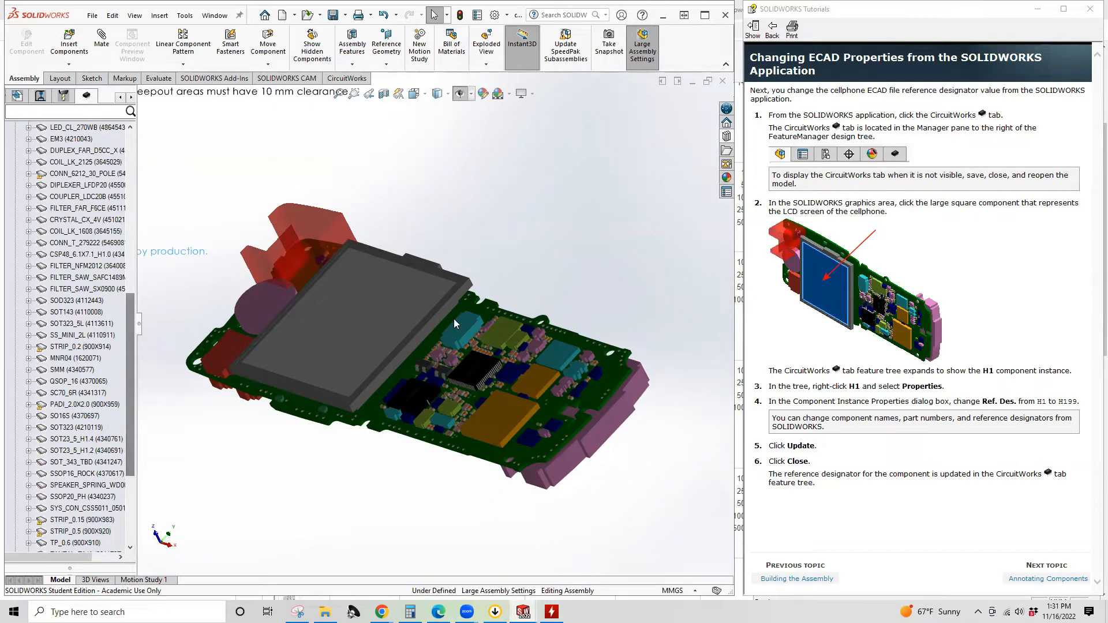
left_click(375, 317)
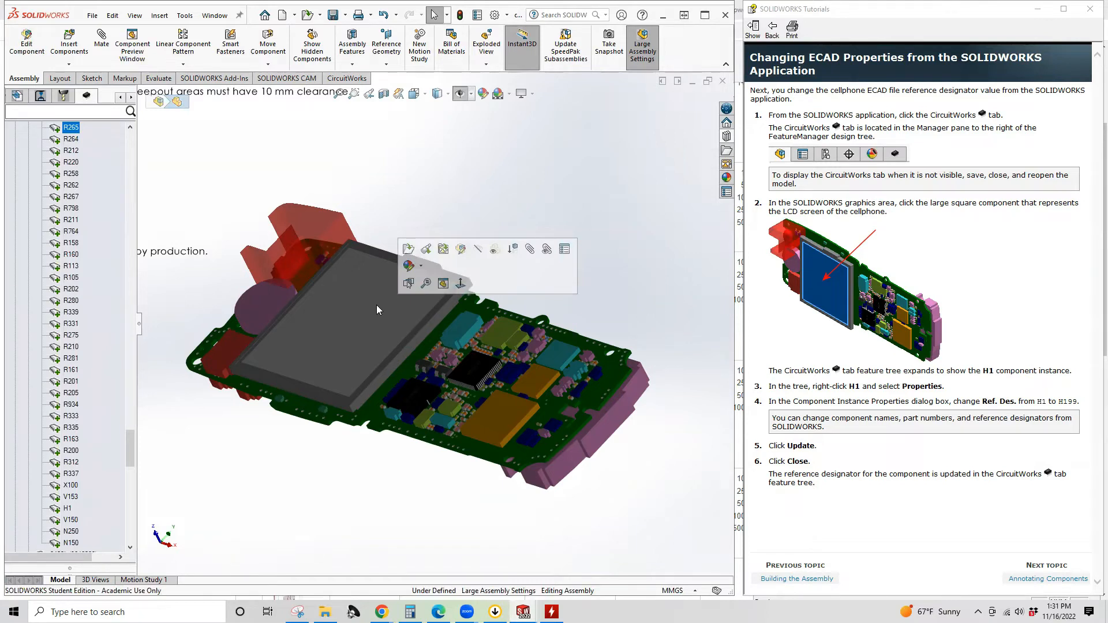
left_click(377, 304)
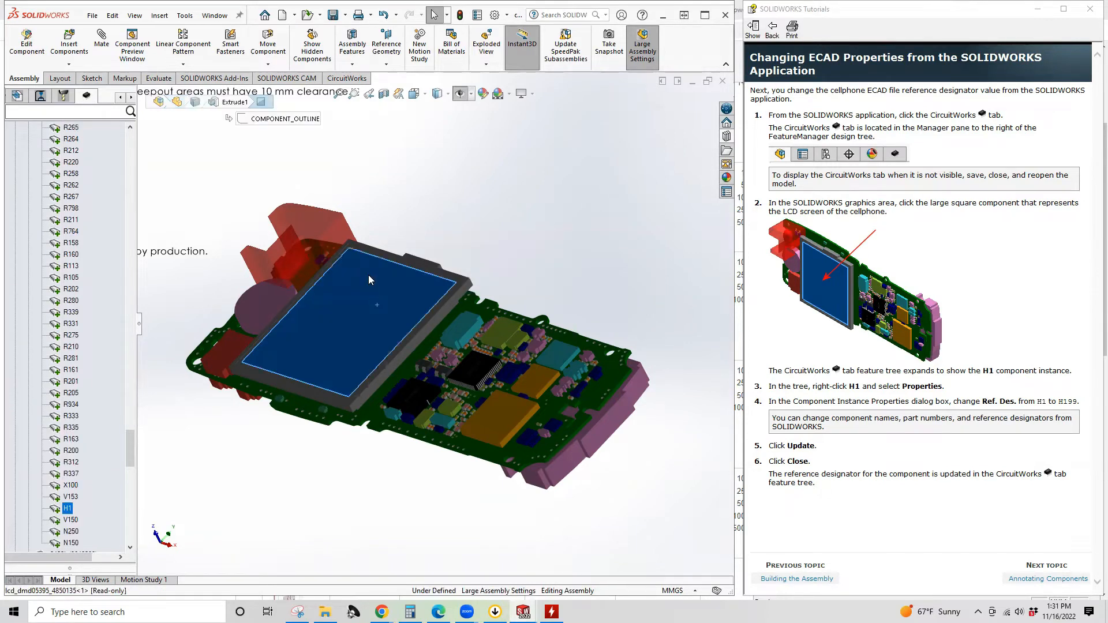
right_click(67, 509)
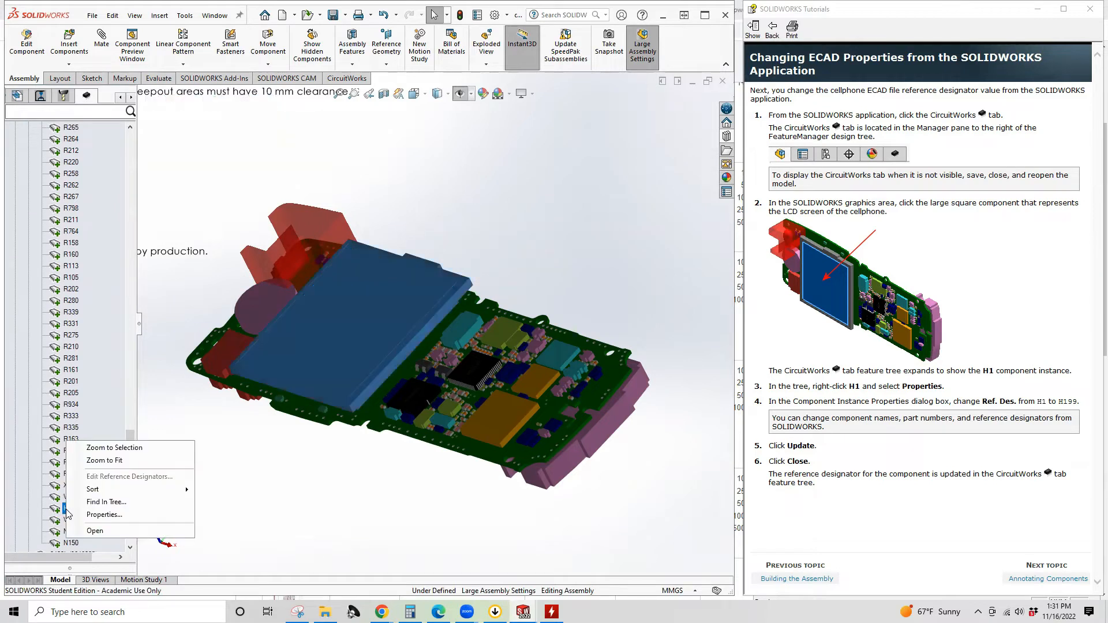
left_click(97, 514)
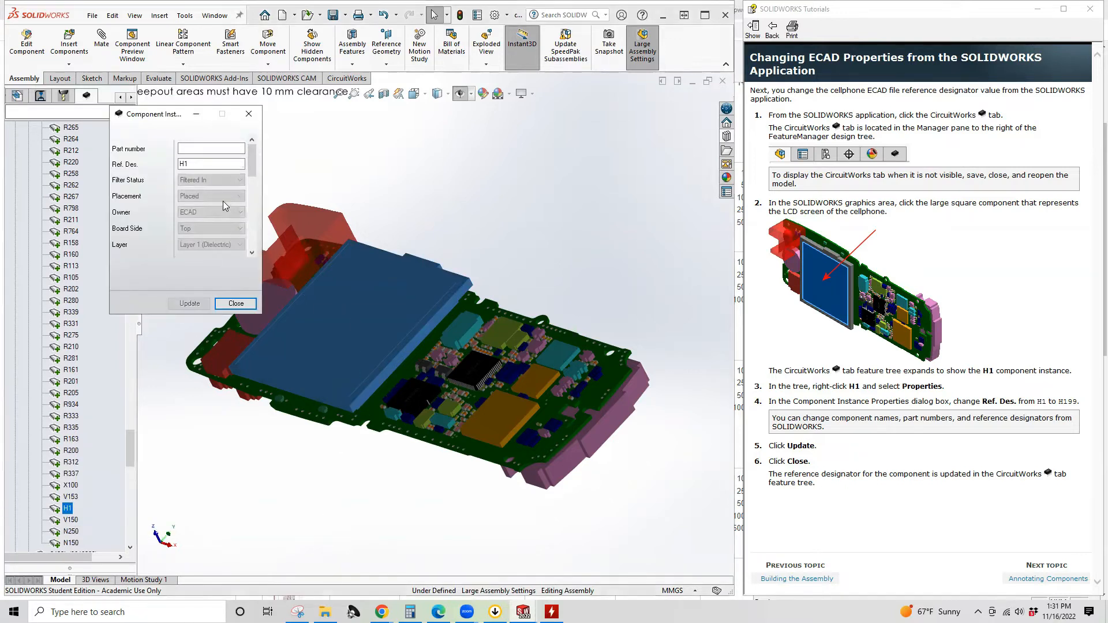
left_click(211, 164)
type("99")
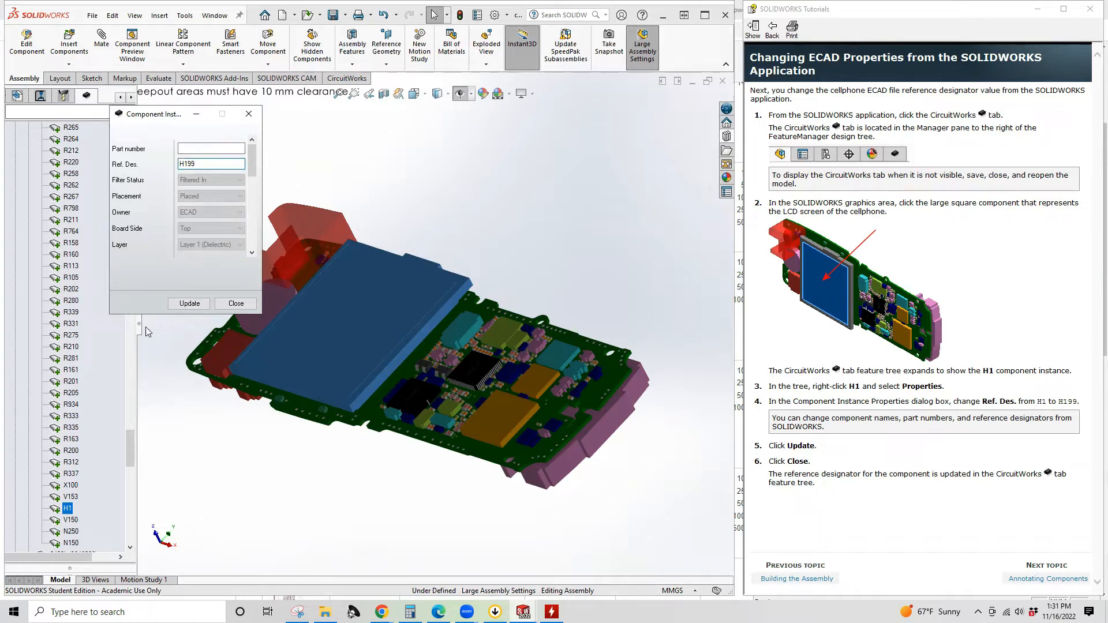
left_click(206, 303)
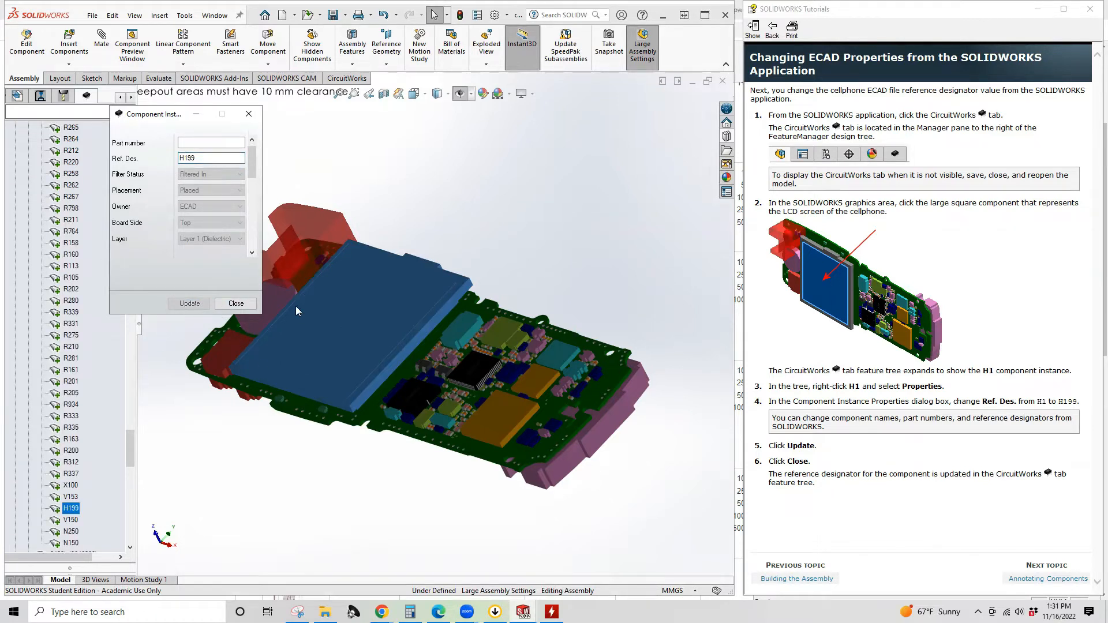
left_click(235, 303)
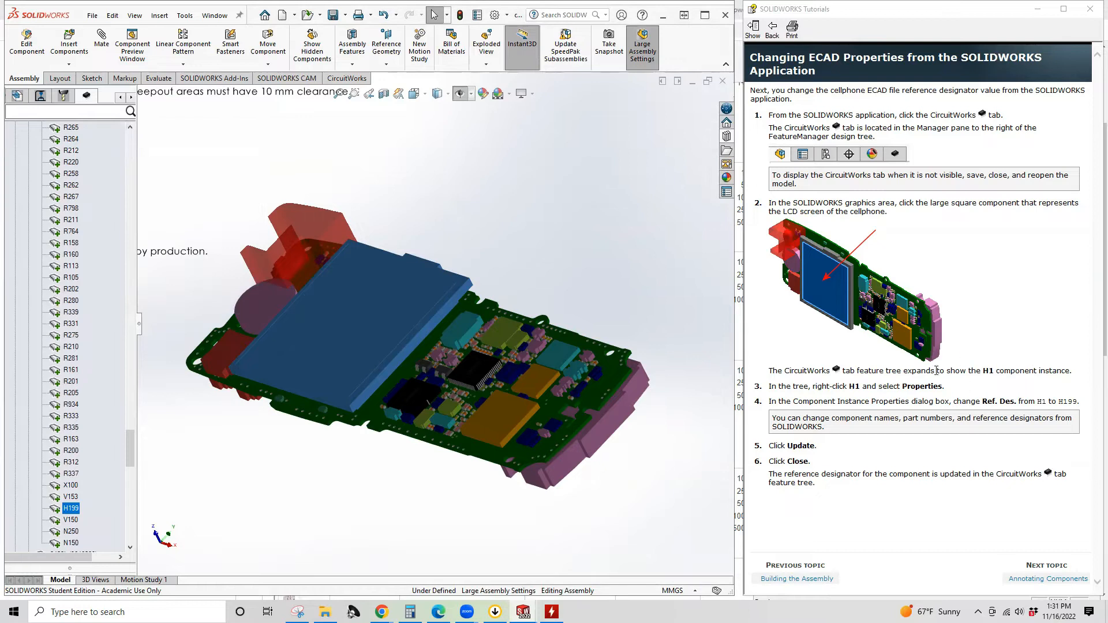
Step: Open the tutorial topic Annotating Components and look through the assembly, layout, sketch, markup and evaluation command sets for an annotation command
left_click(1047, 579)
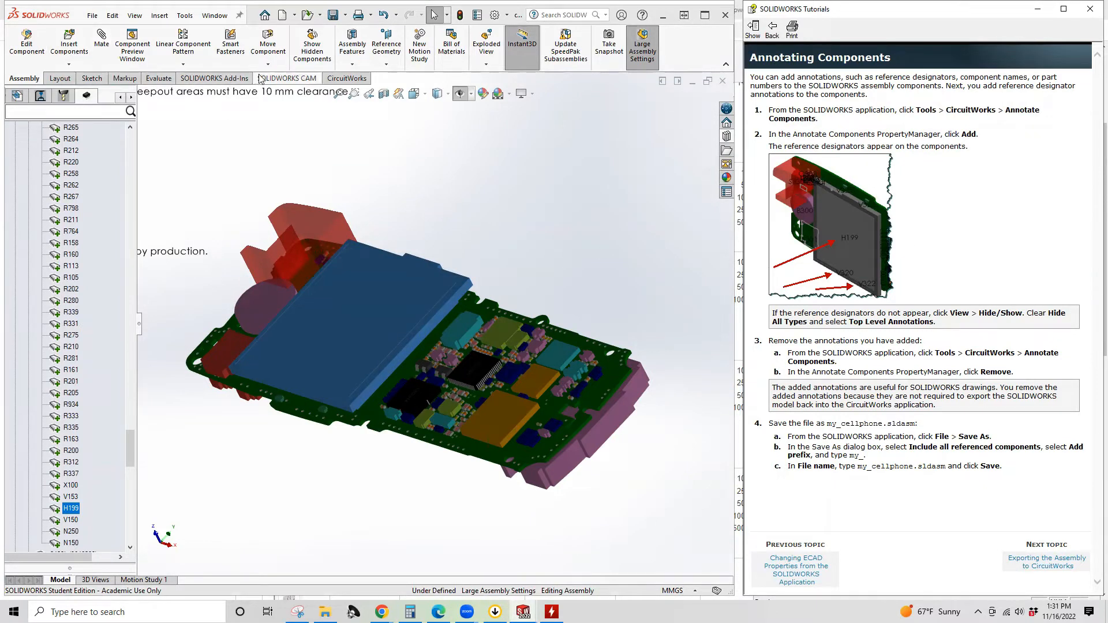
left_click(58, 79)
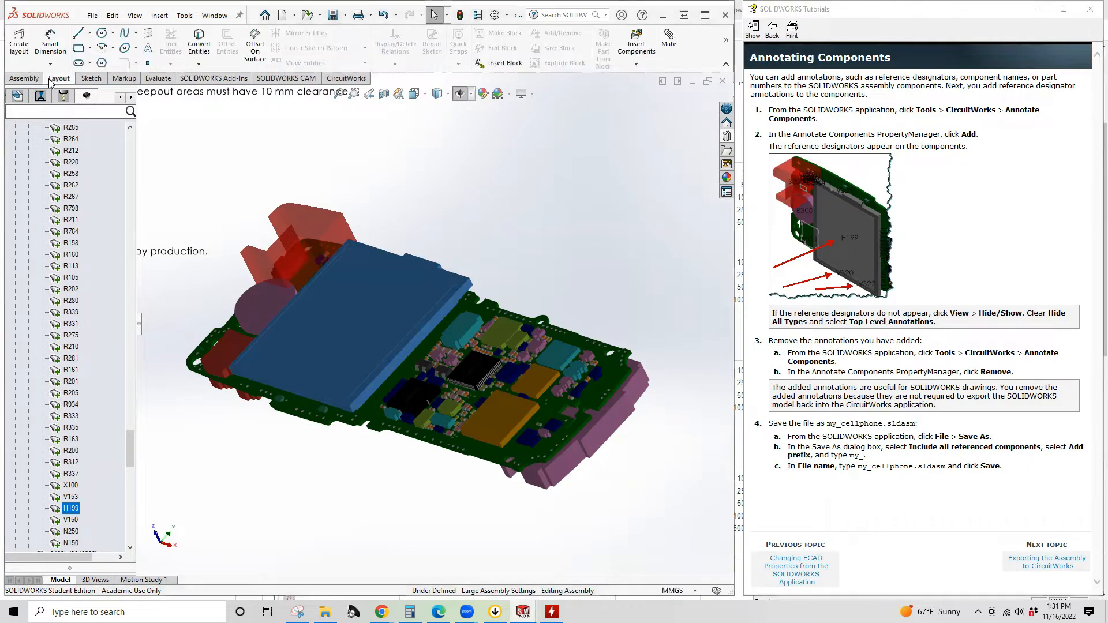
left_click(87, 80)
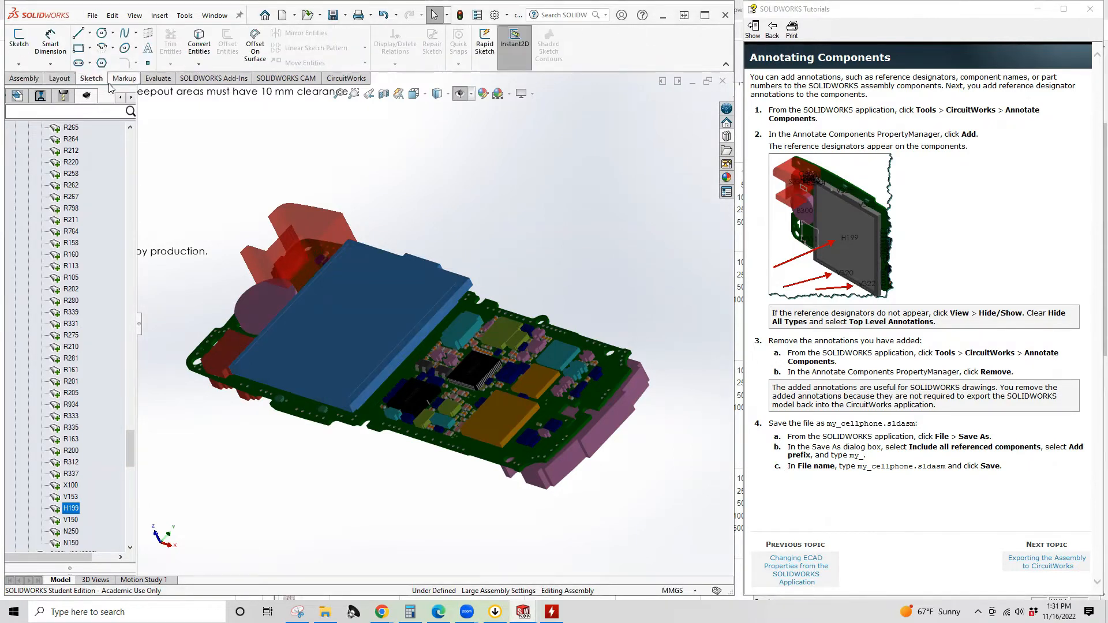
left_click(110, 81)
left_click(93, 80)
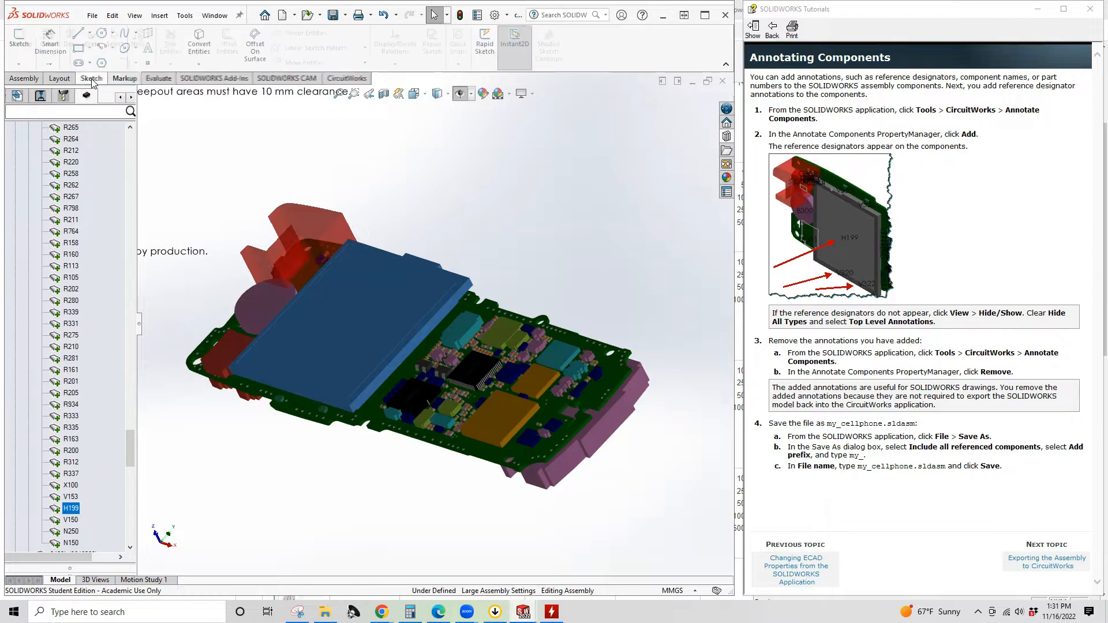
left_click(32, 79)
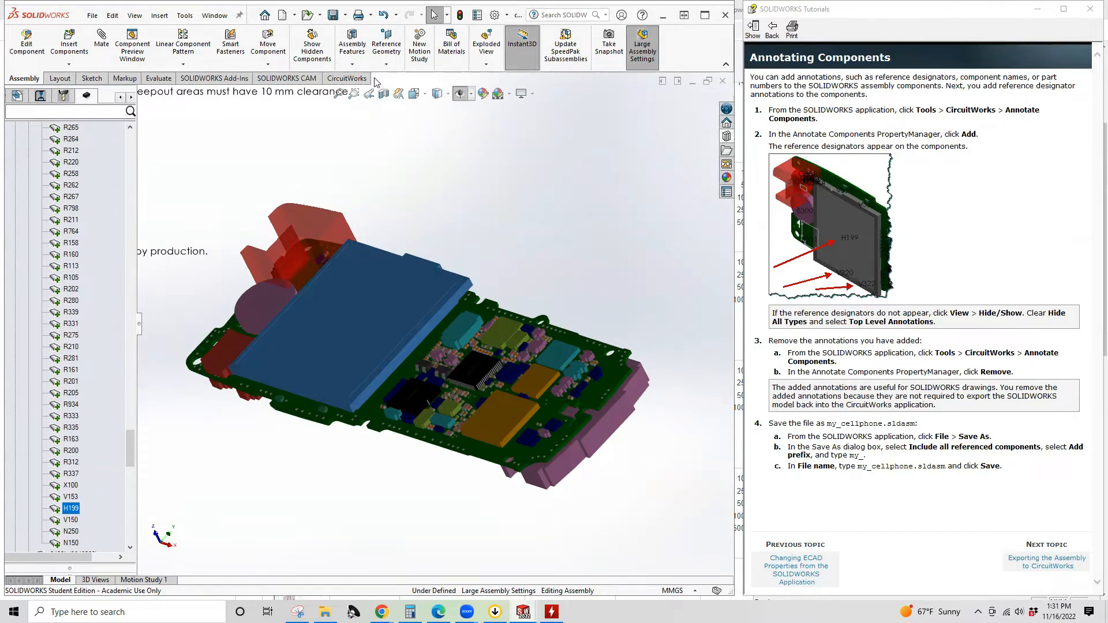
left_click(59, 77)
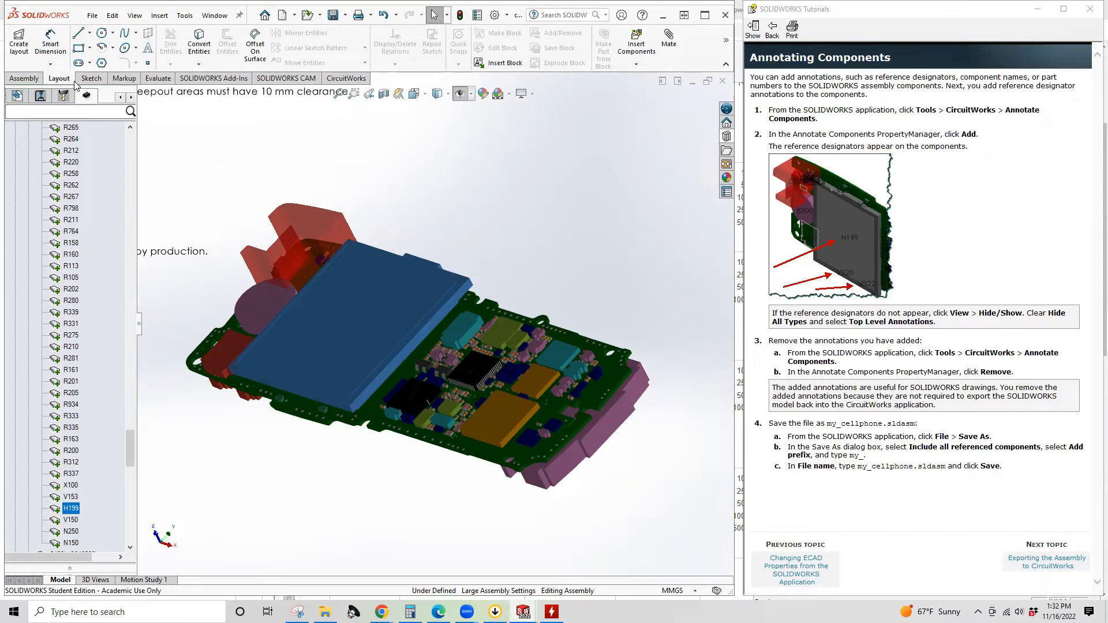
left_click(121, 78)
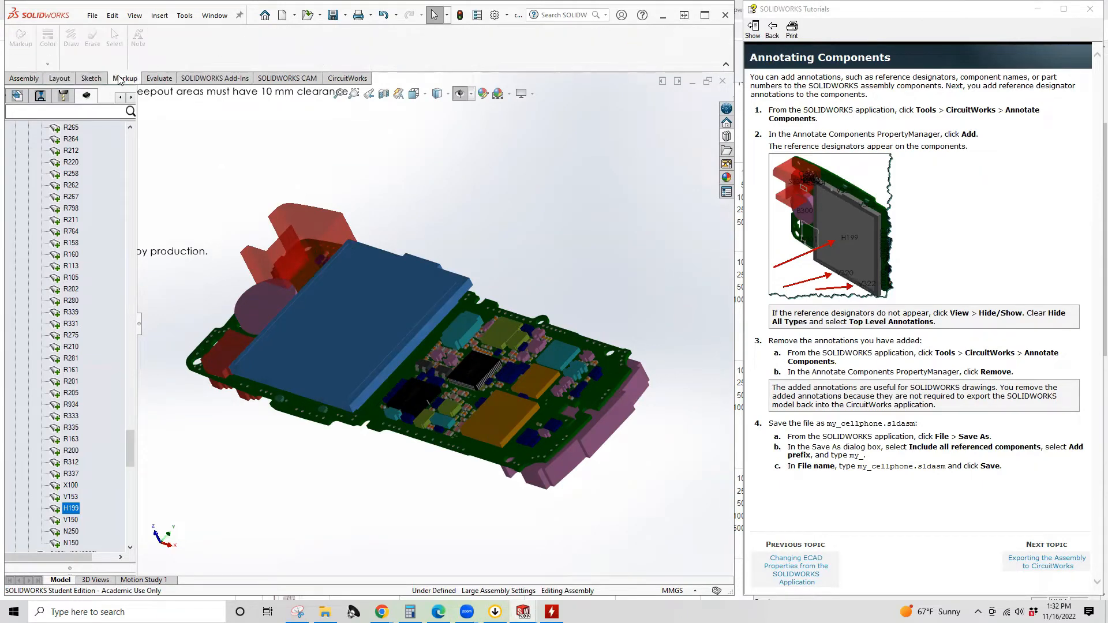
left_click(159, 78)
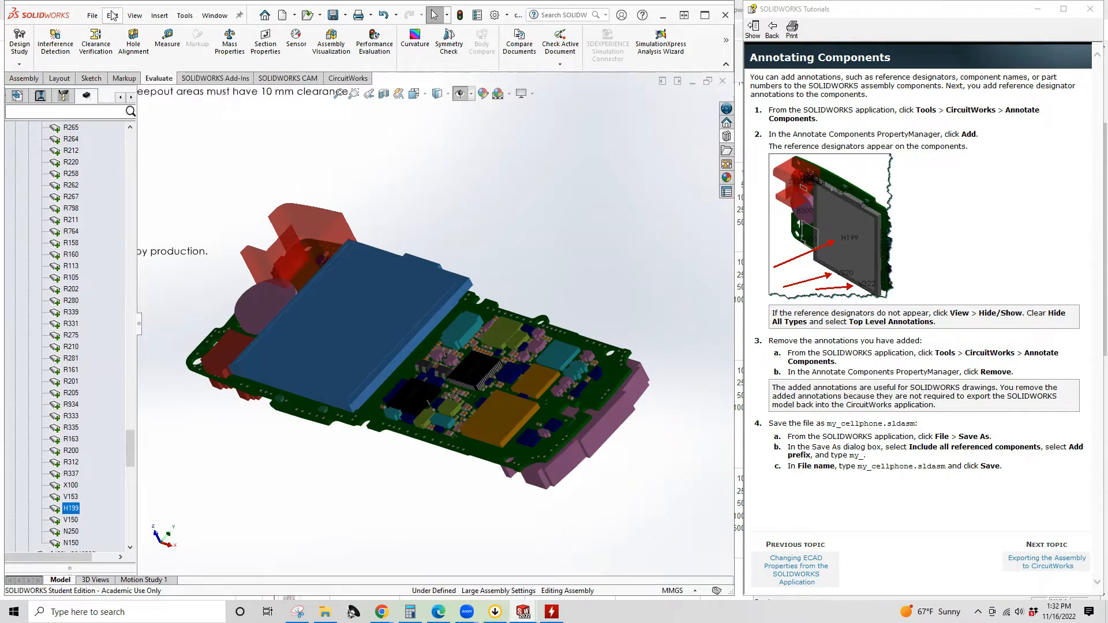
Step: Search the tool commands for CircuitWorks Annotate Components, checking the sketch, MBD dimension, design checker and block commands
left_click(167, 17)
mouse_move(177, 22)
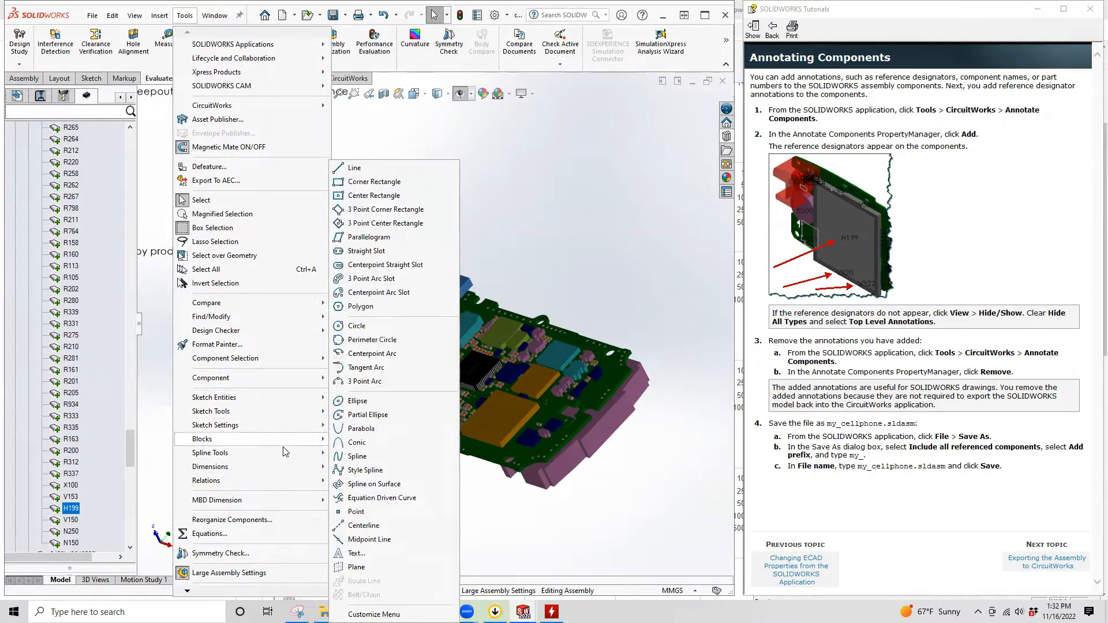
mouse_move(287, 505)
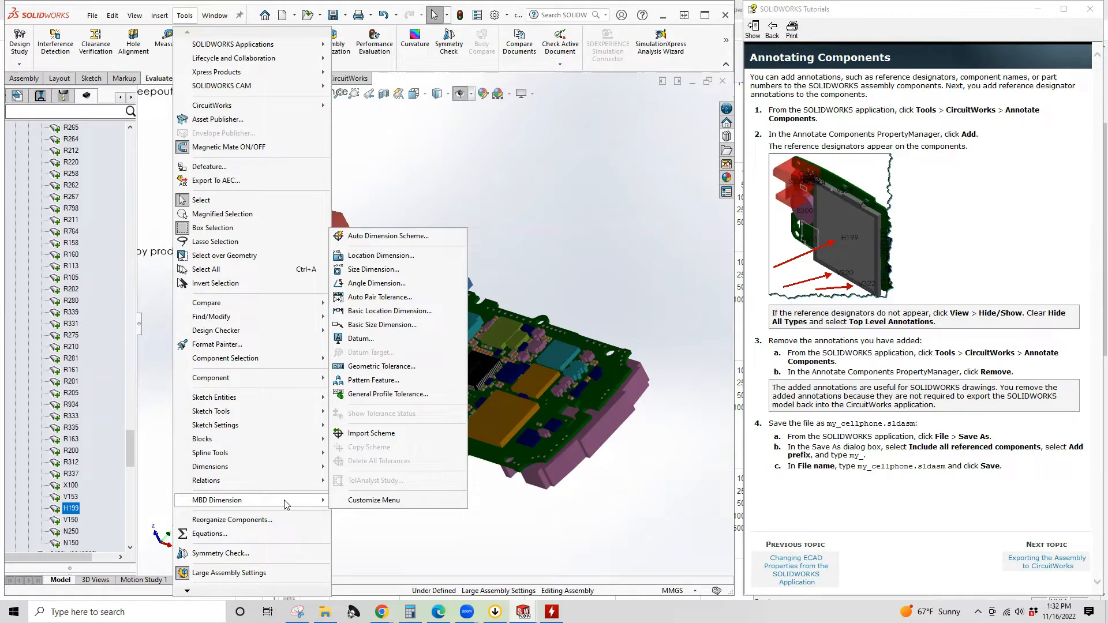
mouse_move(223, 593)
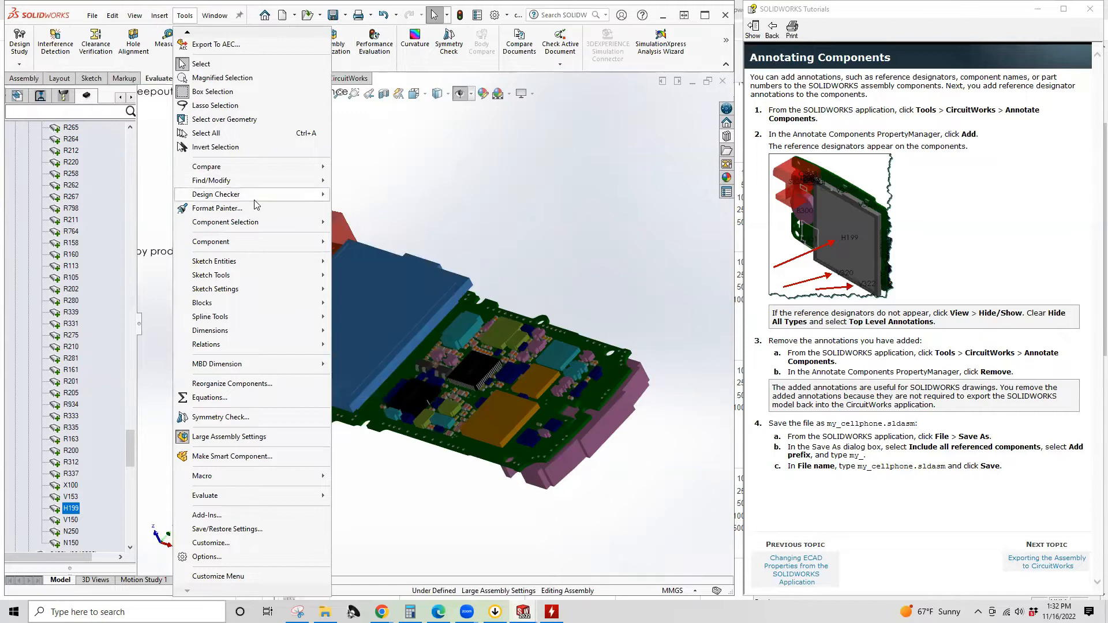
mouse_move(256, 198)
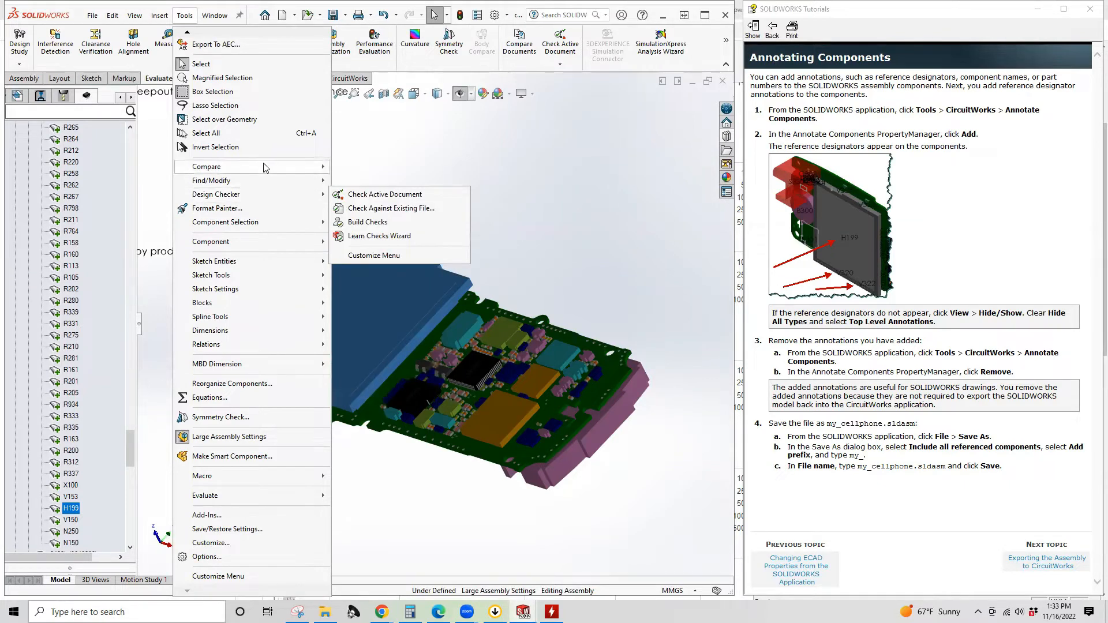
mouse_move(267, 166)
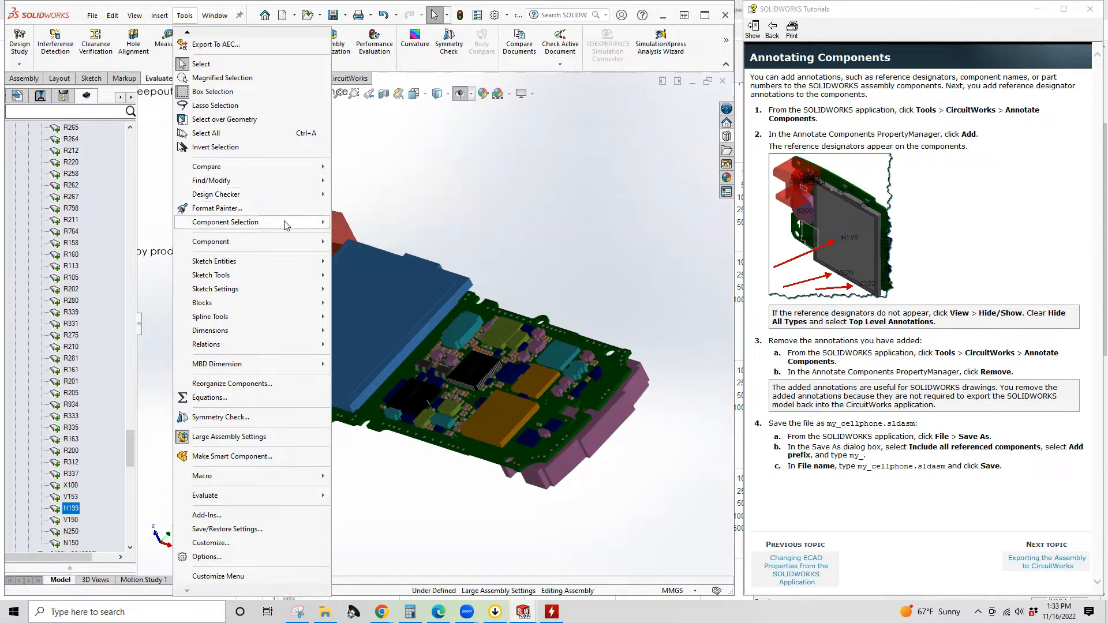
mouse_move(258, 292)
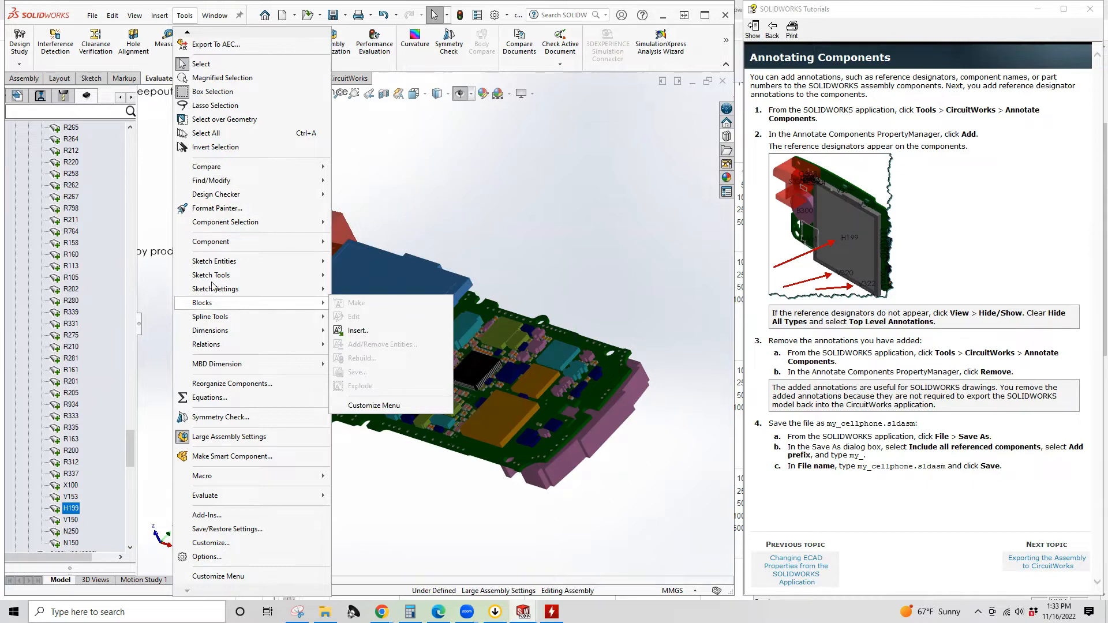
left_click(23, 80)
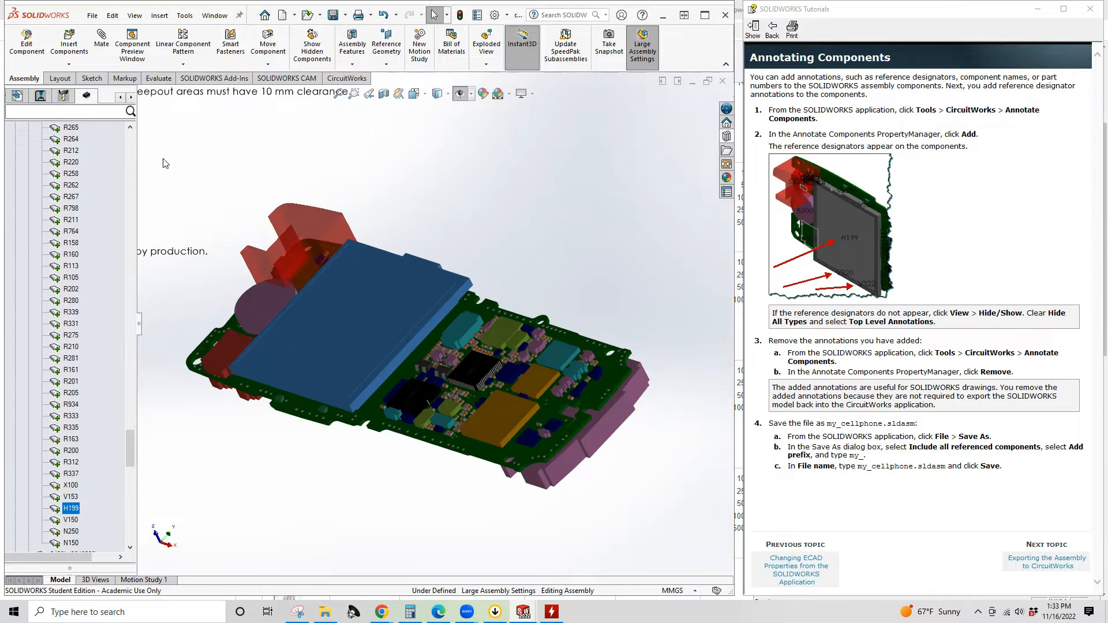
Step: Check the commands available for the H199 LCD screen and the red keep-out area, and select the green board's face
left_click(362, 321)
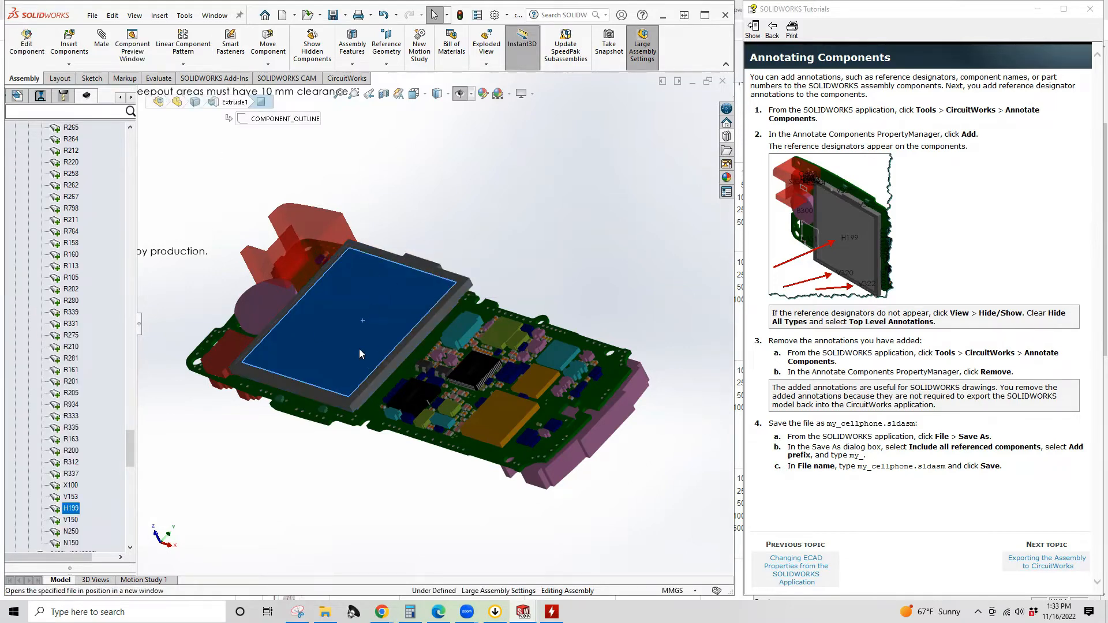
right_click(73, 510)
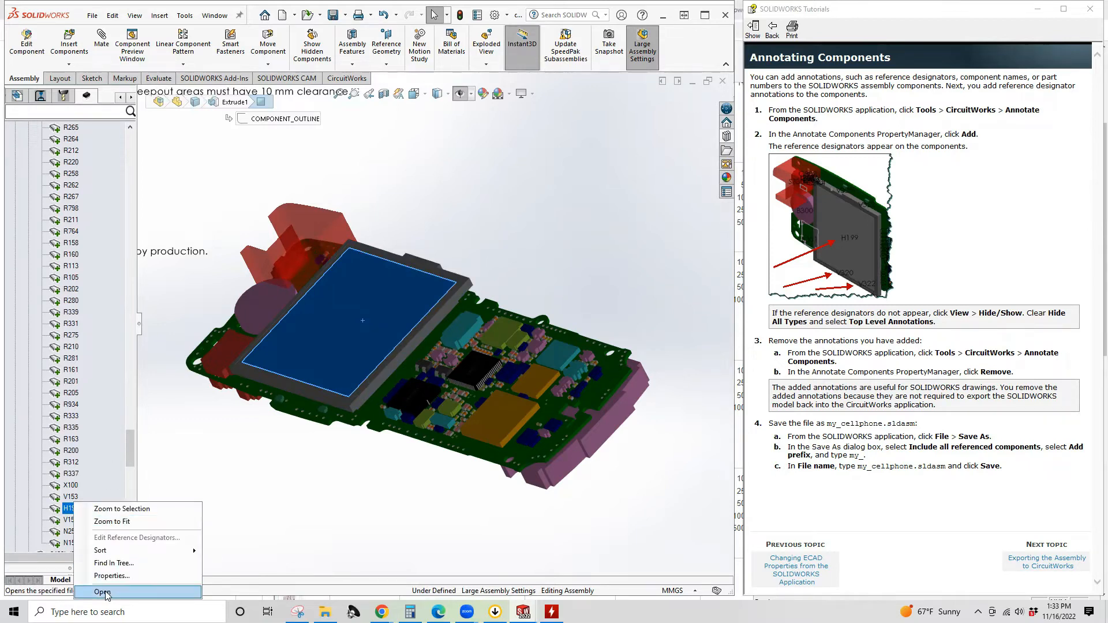
left_click(192, 409)
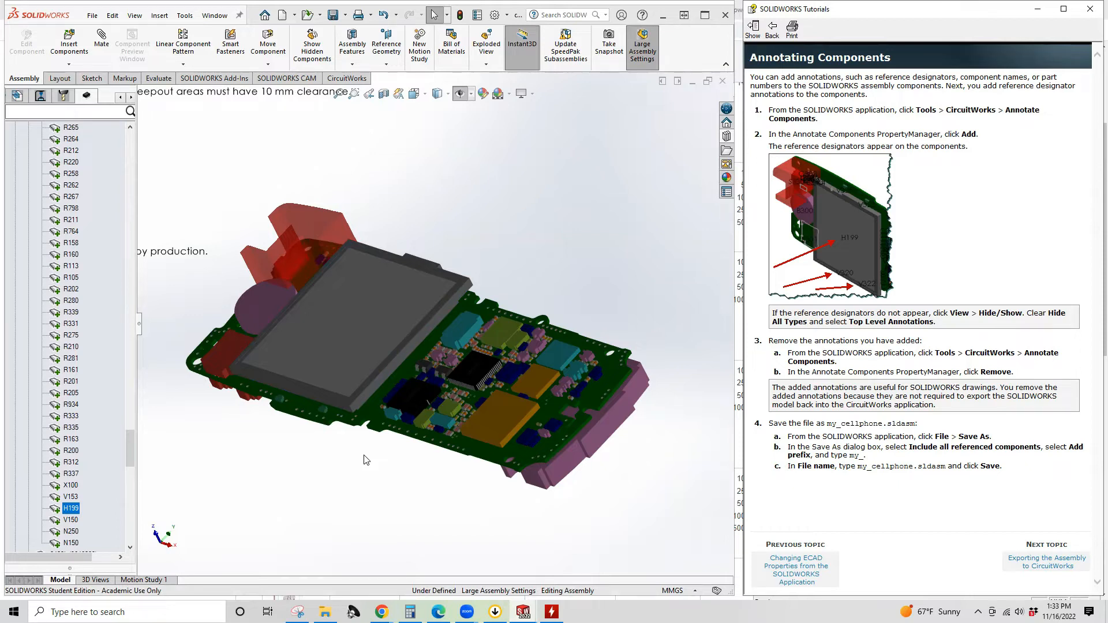
left_click(280, 221)
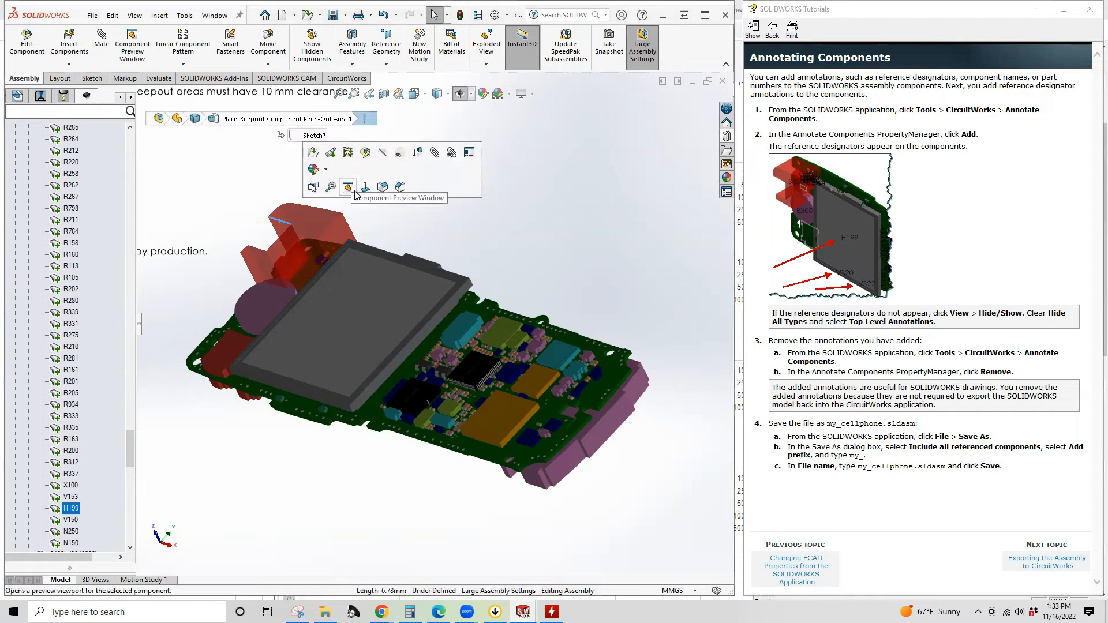
left_click(182, 205)
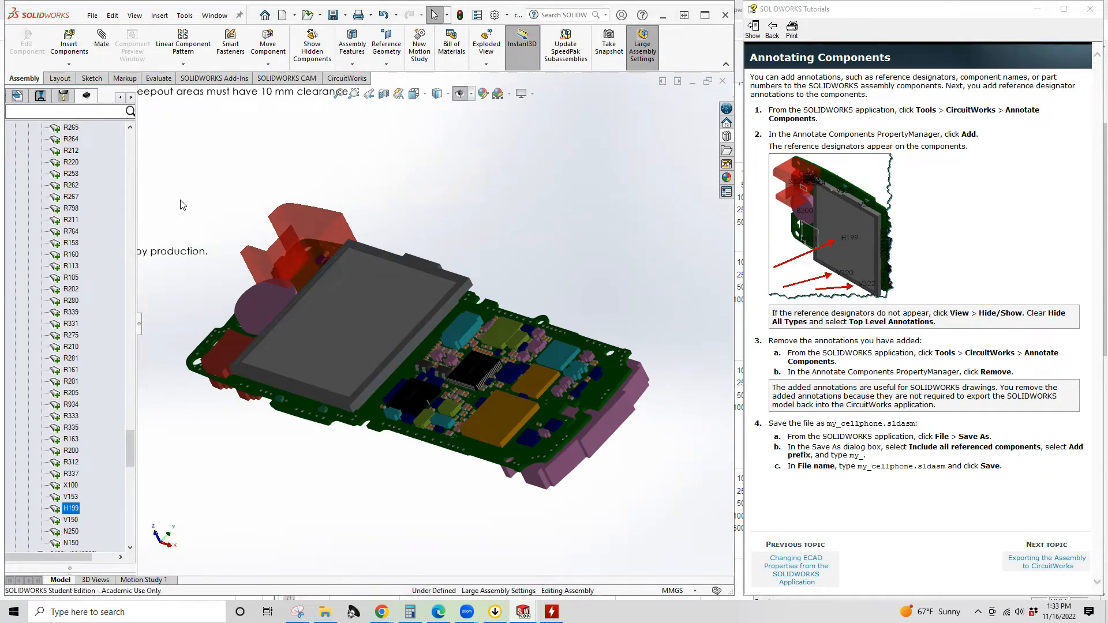
left_click(577, 339)
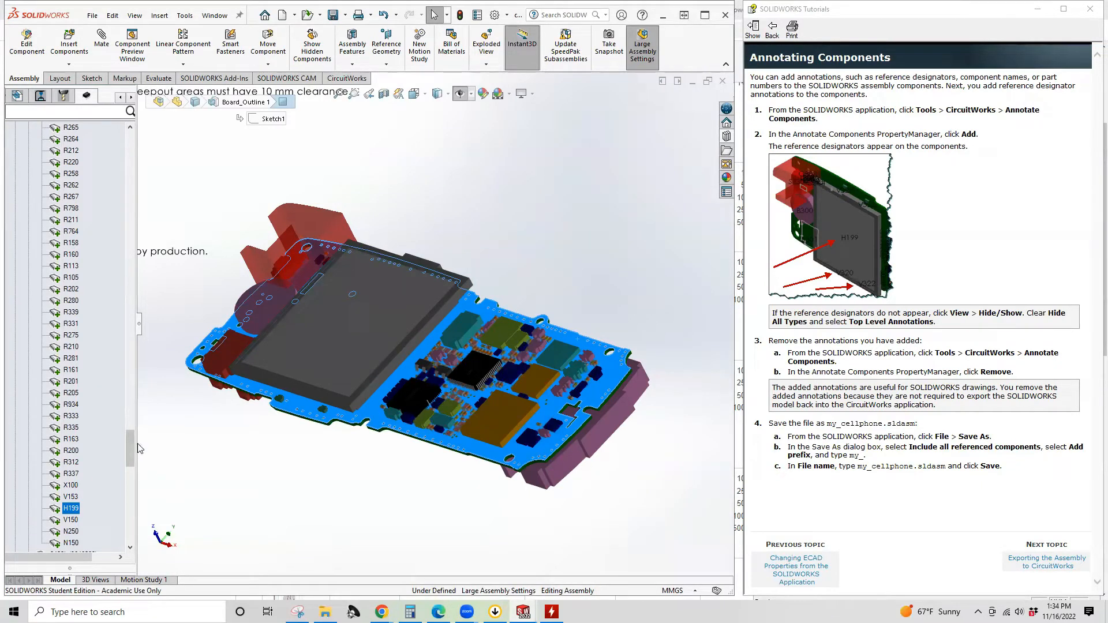
Step: Display the cellphone assembly's FeatureManager design tree and look through its component list
left_click_drag(132, 447, 87, 105)
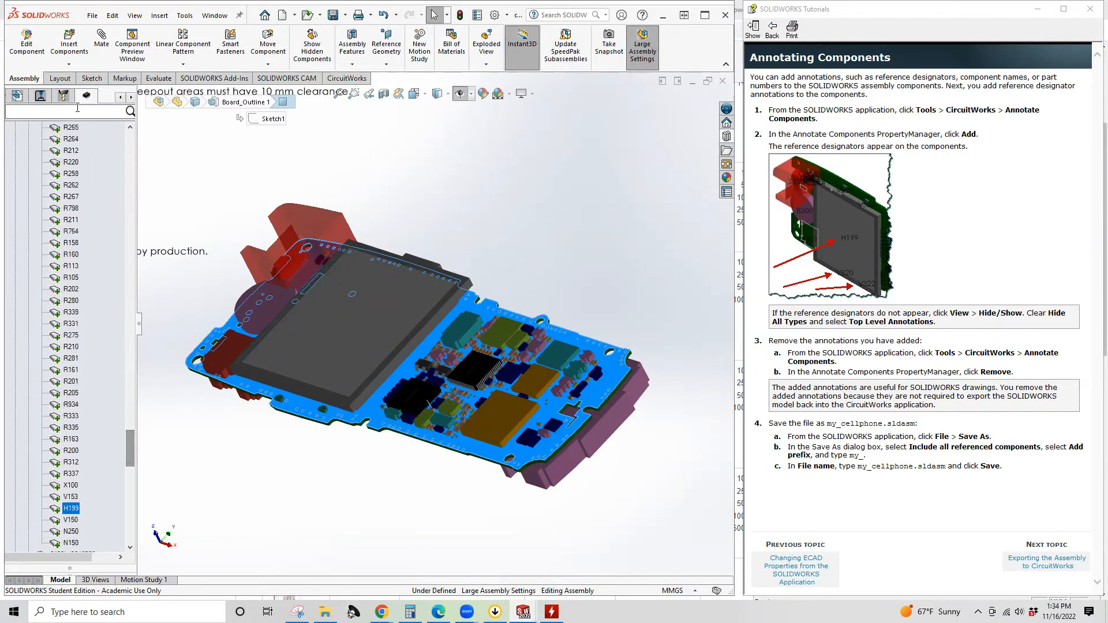
left_click(128, 143)
left_click(120, 98)
left_click(121, 98)
left_click(120, 98)
left_click(18, 95)
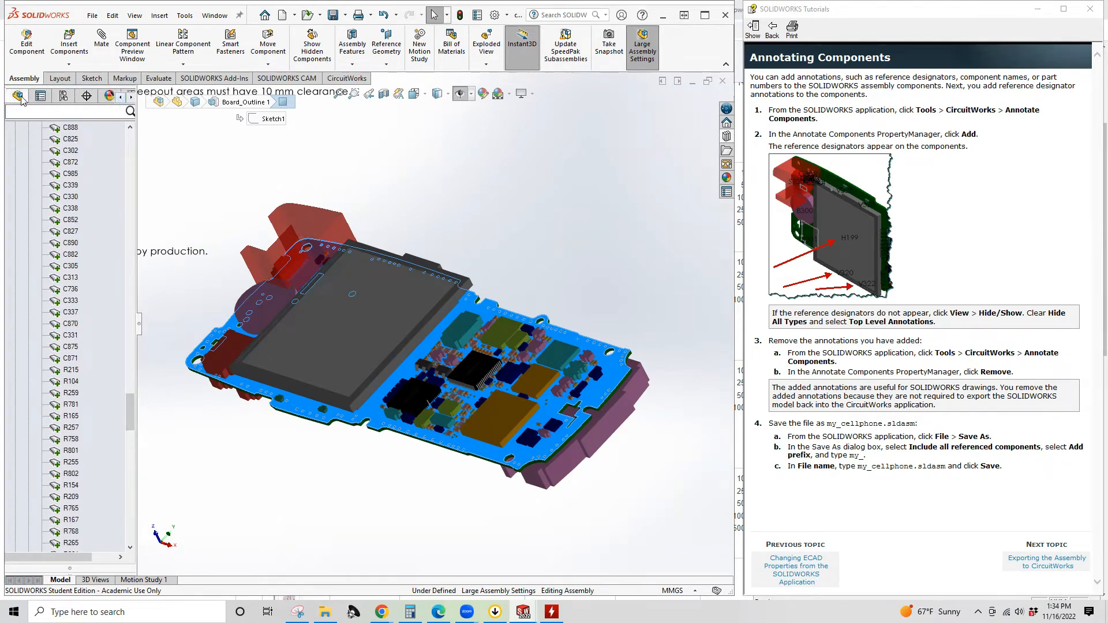
scroll(62, 195, "down", 20)
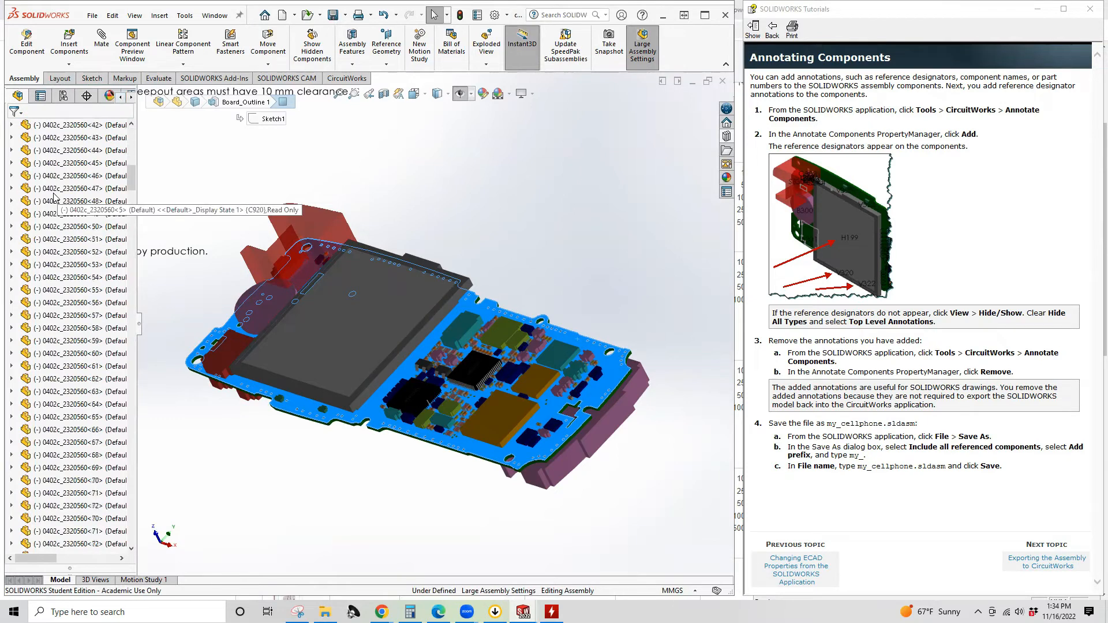
left_click_drag(132, 231, 133, 124)
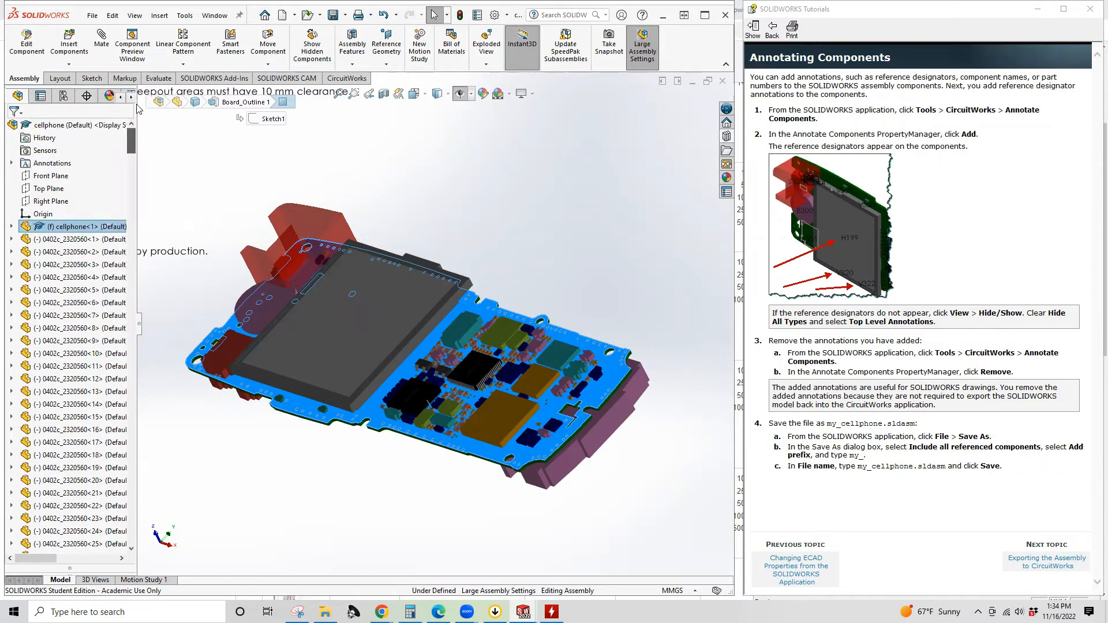
Step: Look through the file, view and insert commands for one that annotates components, including the available annotation types
left_click(93, 16)
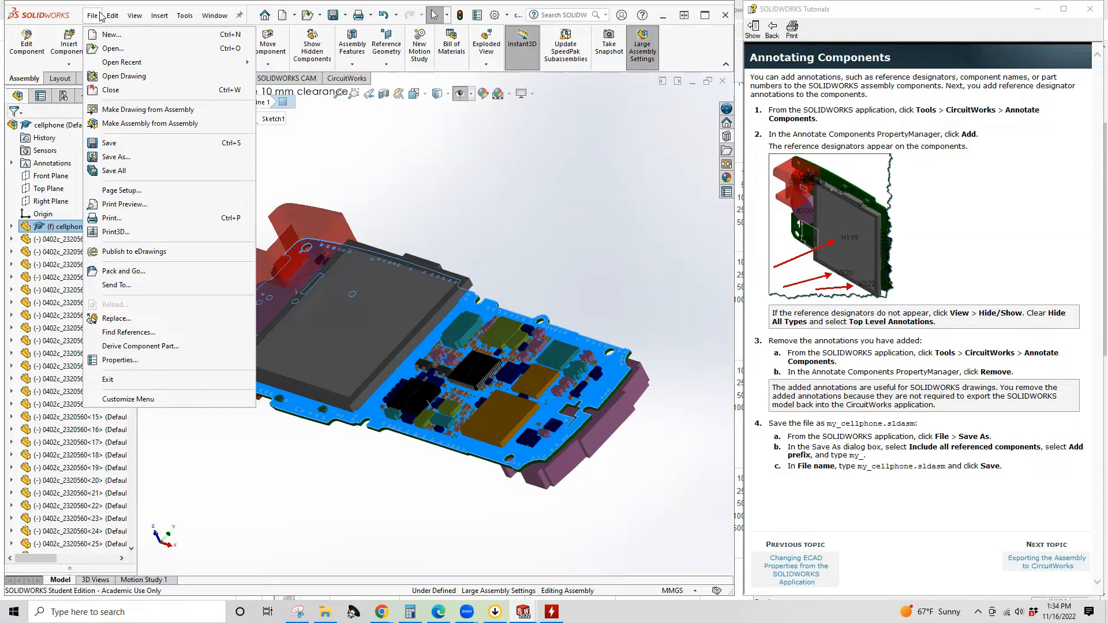
left_click(136, 15)
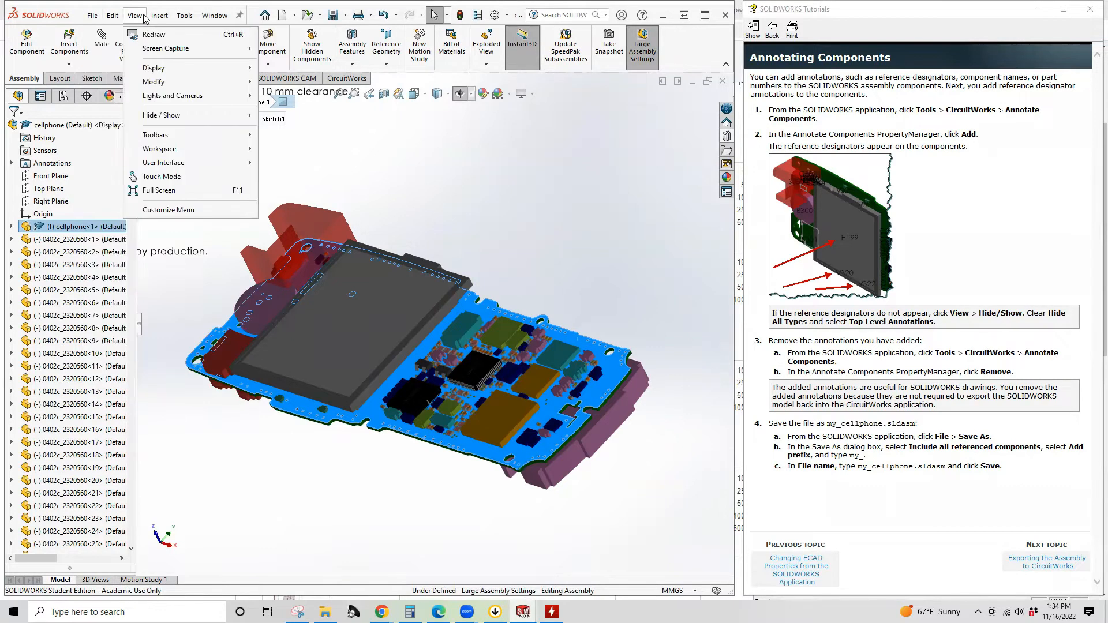
left_click(159, 16)
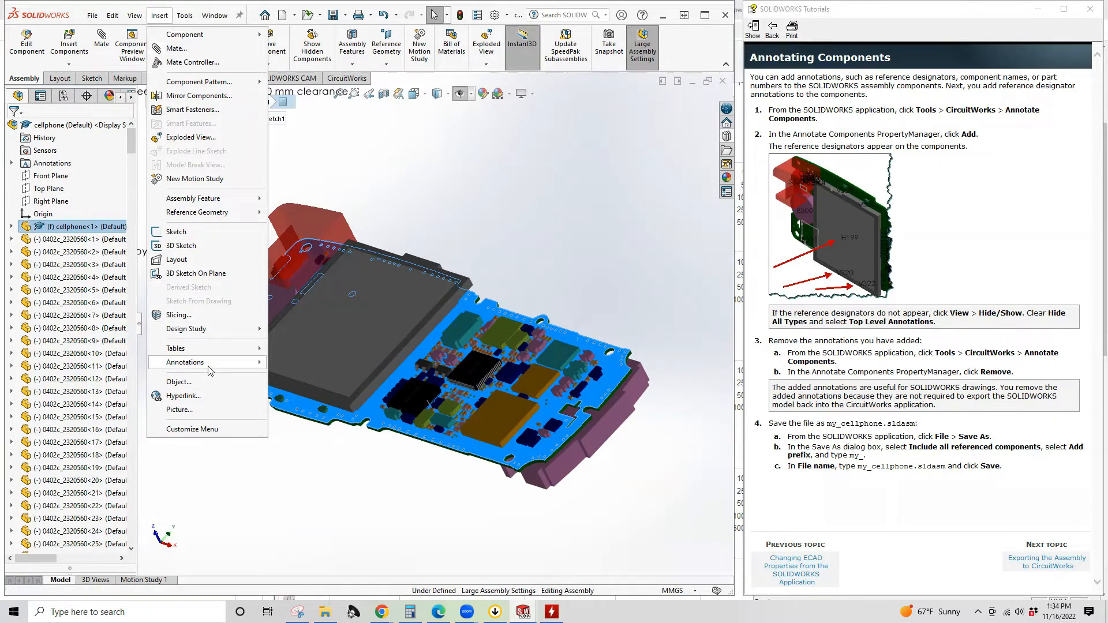
mouse_move(208, 369)
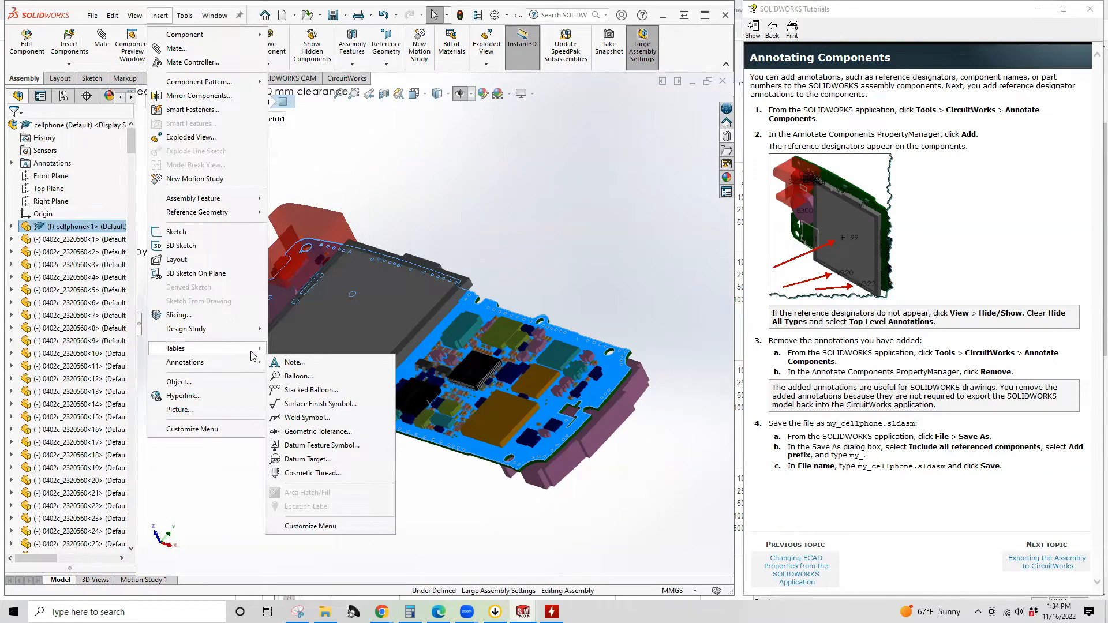
mouse_move(241, 353)
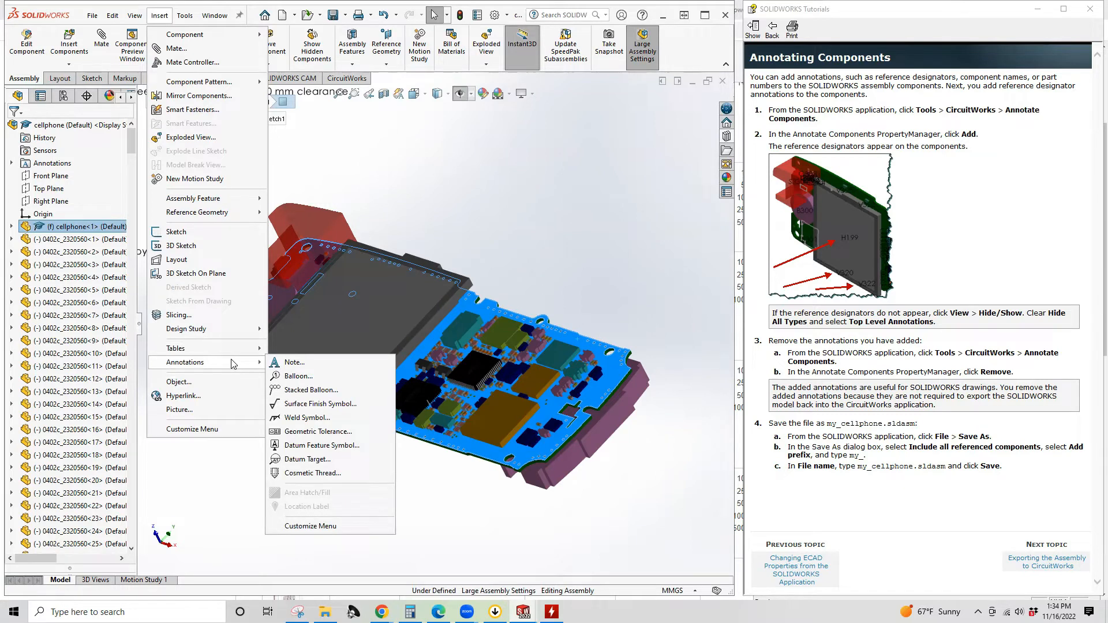
left_click(531, 180)
Step: Box-select the cellphone board's components, check which annotation types can be inserted for them, and clear the selection
left_click(222, 162)
left_click_drag(211, 164, 637, 505)
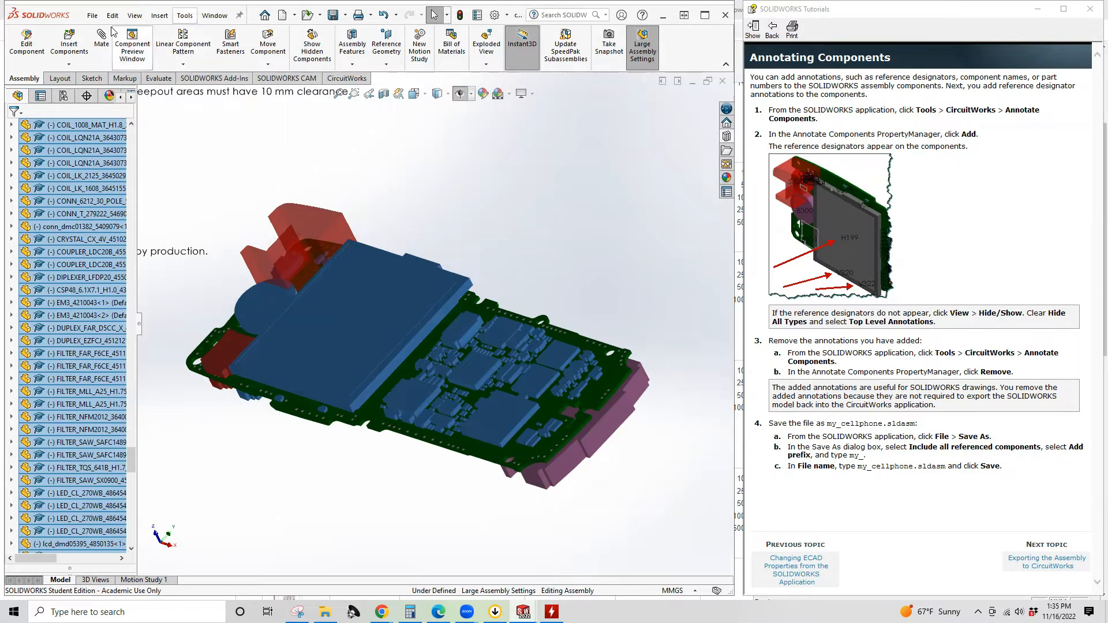
left_click(184, 16)
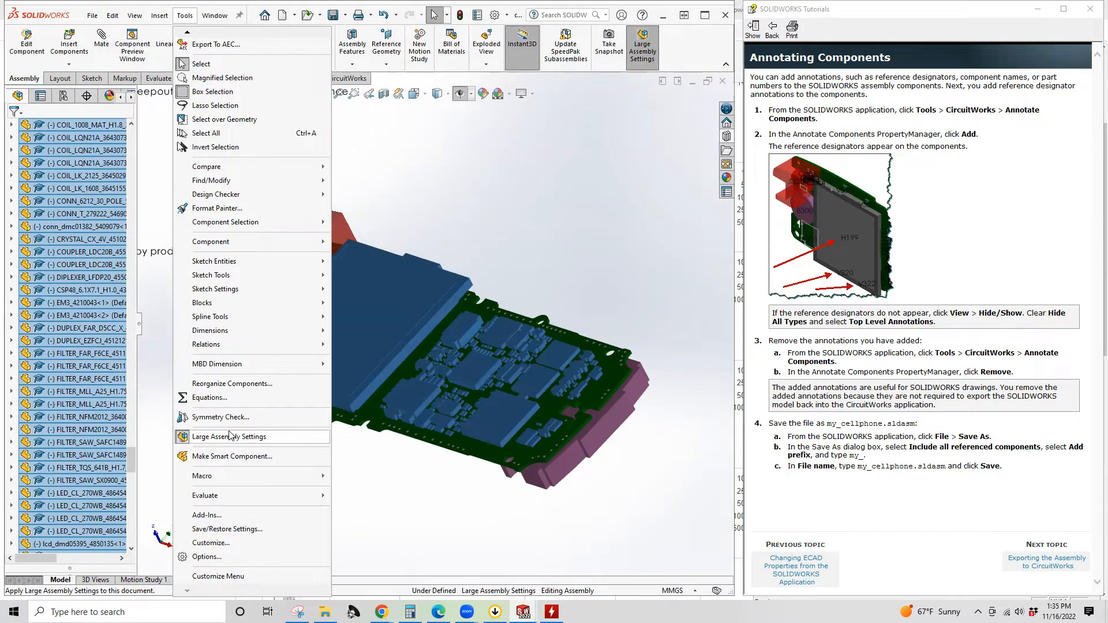
mouse_move(160, 14)
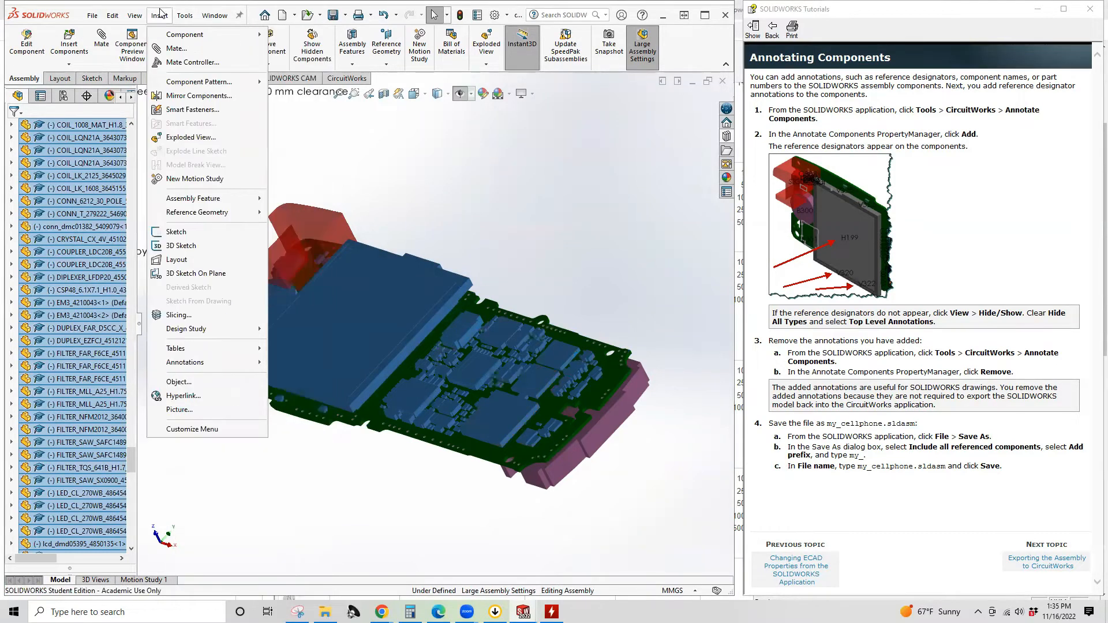
mouse_move(203, 366)
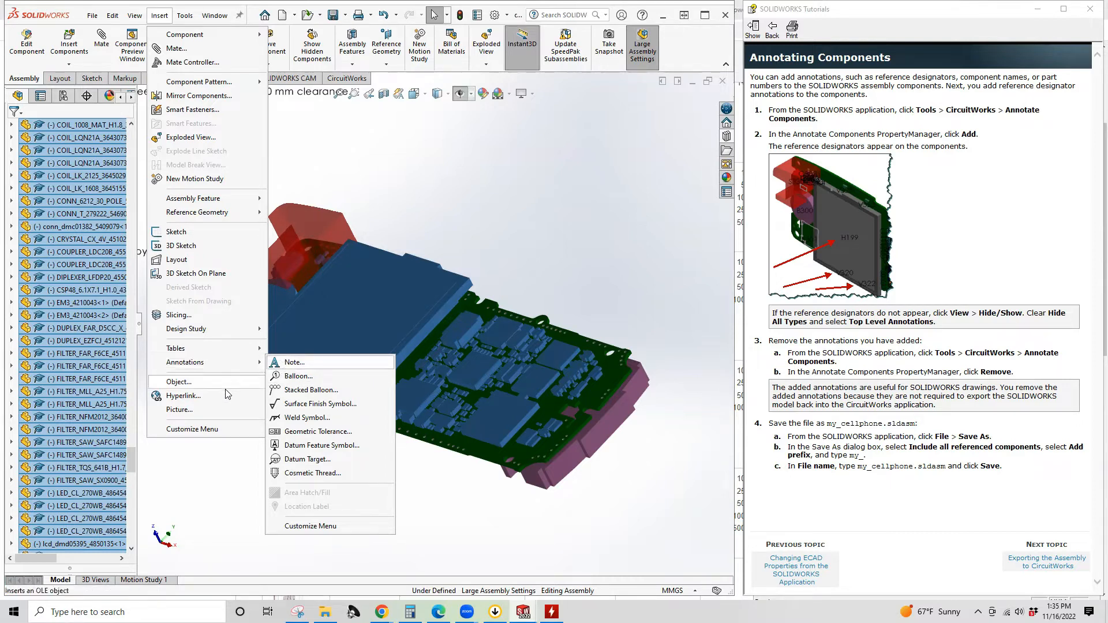
left_click(644, 440)
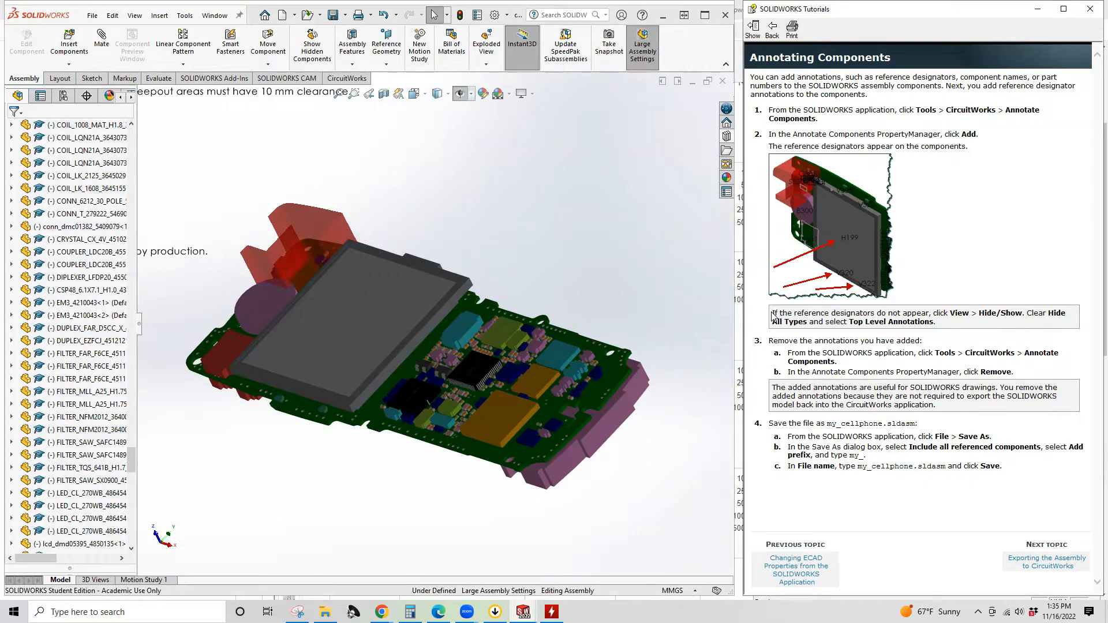
Step: Read the tutorial's note on showing missing reference designators, and return to the start of the assembly's design tree
left_click_drag(773, 314, 895, 321)
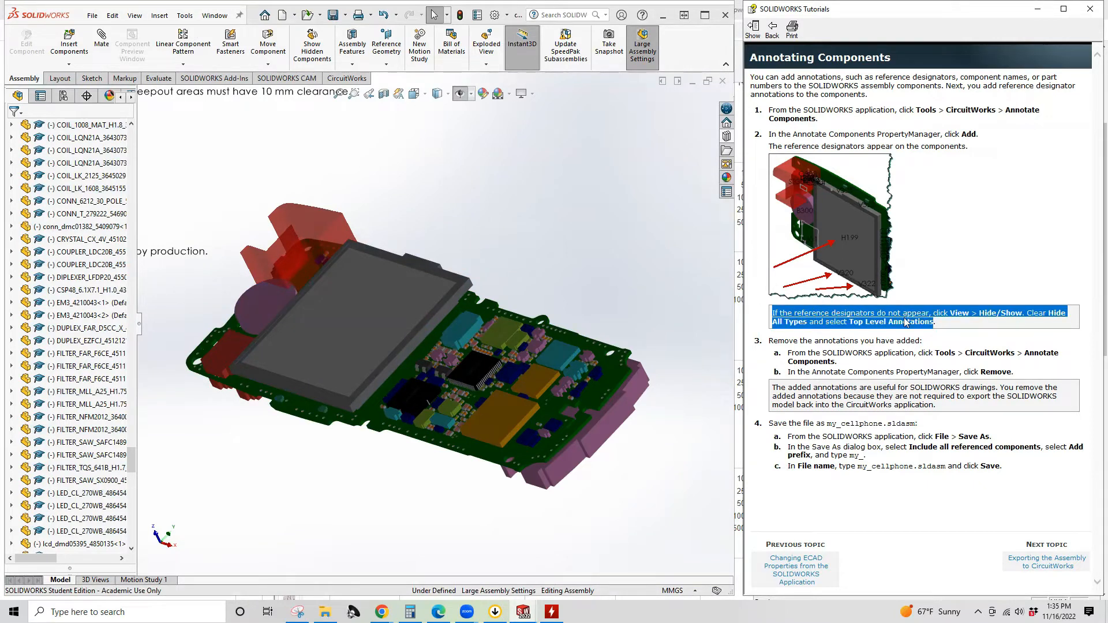
left_click(909, 305)
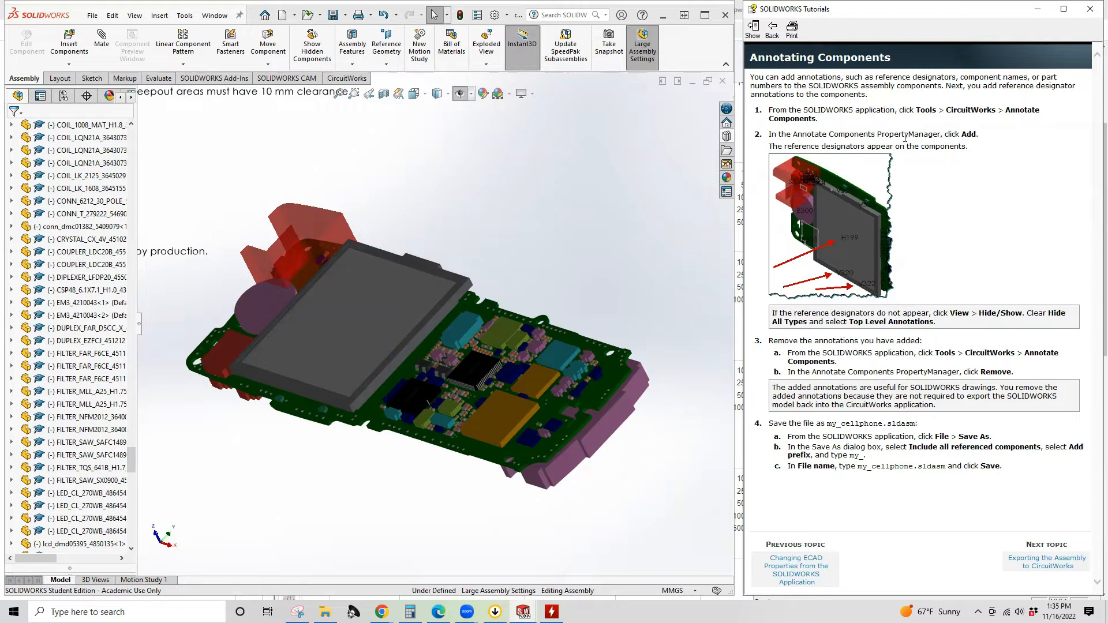
scroll(111, 407, "down", 1)
scroll(111, 407, "down", 1)
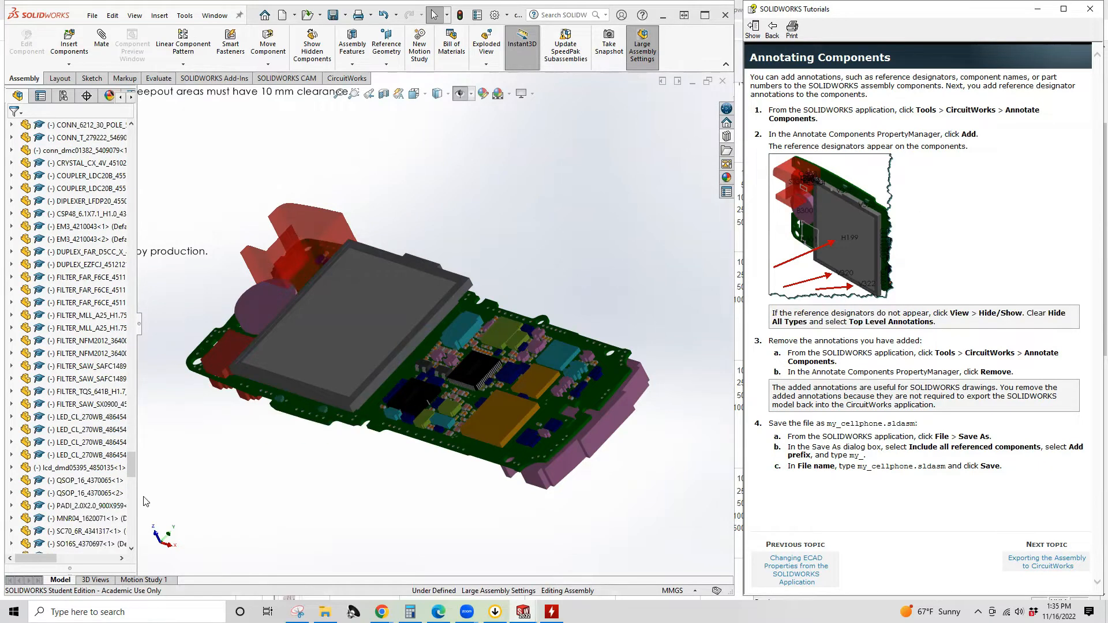
left_click_drag(129, 451, 155, 122)
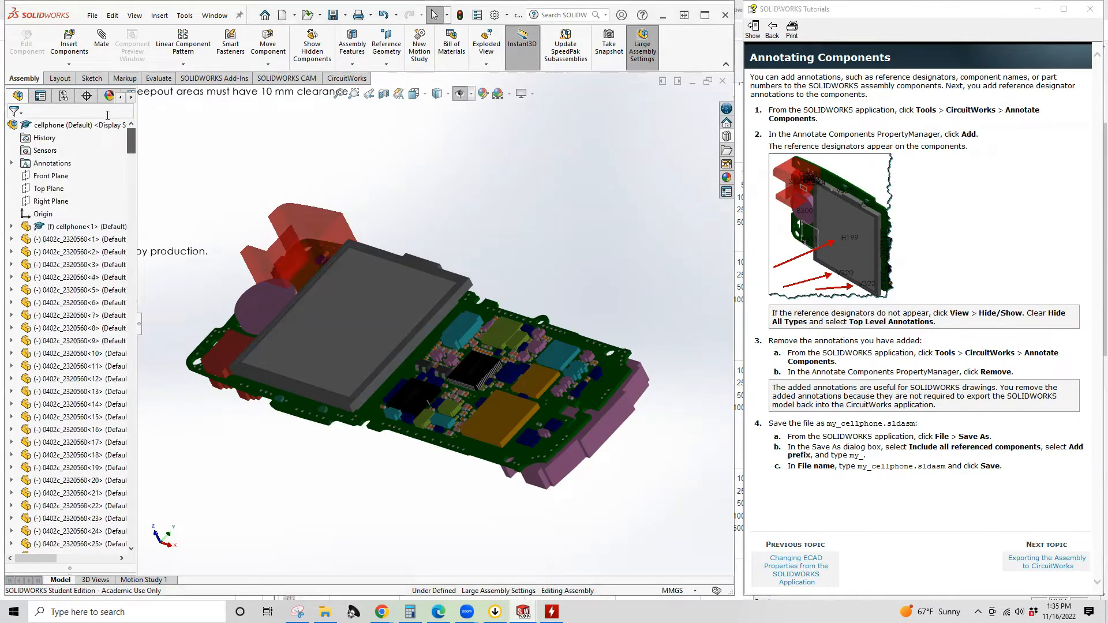
Step: Display the CircuitWorks tree of the cellphone board, collapse its Components group and select the expanded Annotations group
left_click(132, 97)
left_click(132, 97)
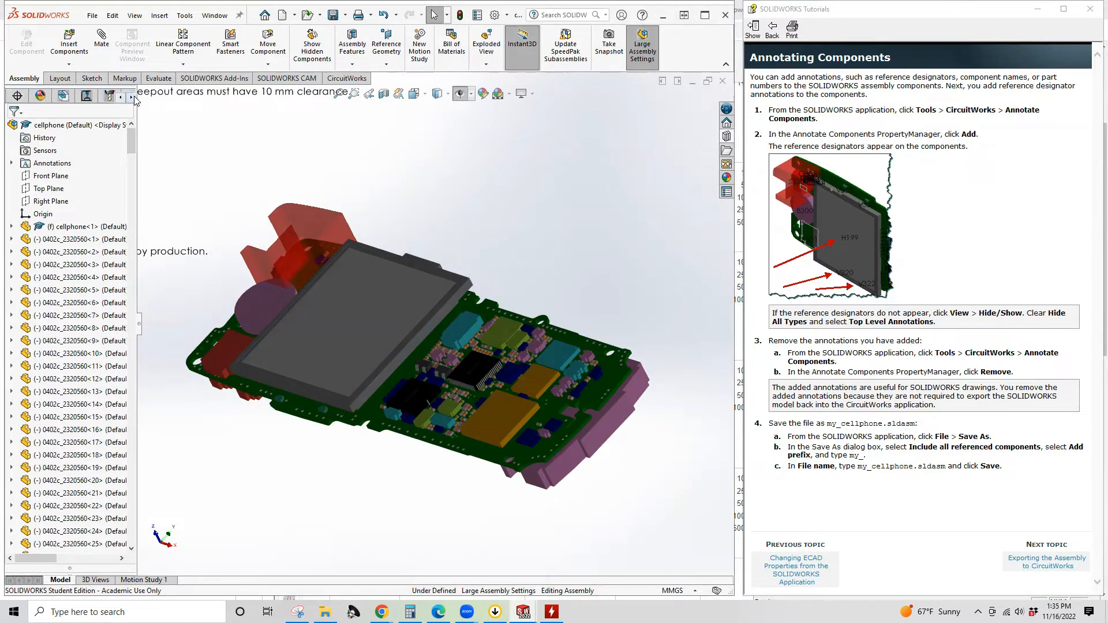
left_click(85, 96)
scroll(120, 211, "down", 10)
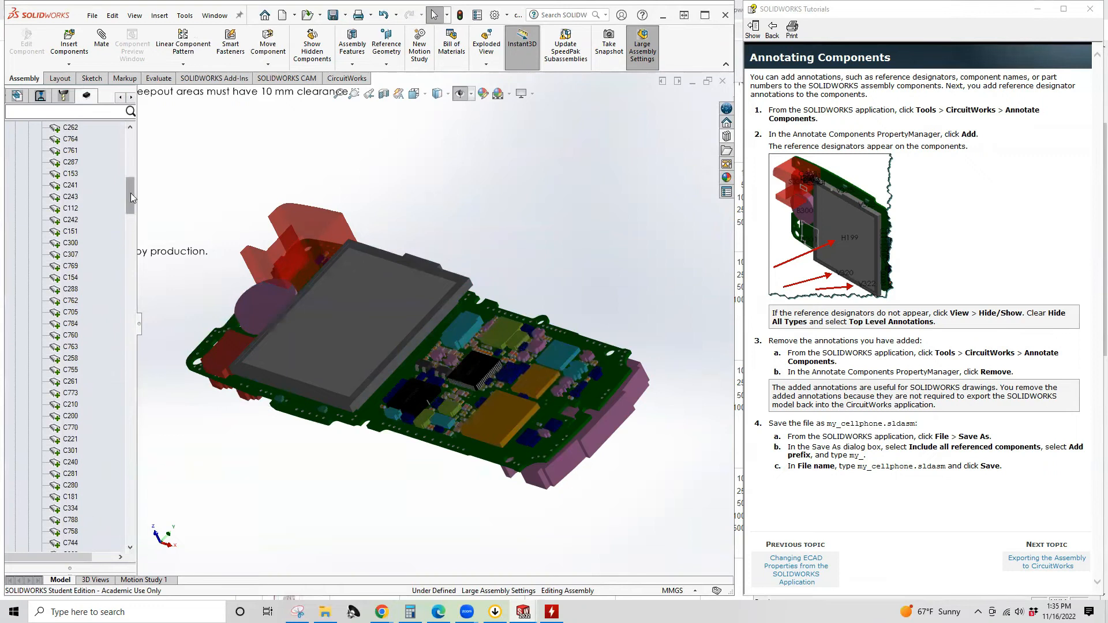
left_click_drag(131, 195, 132, 139)
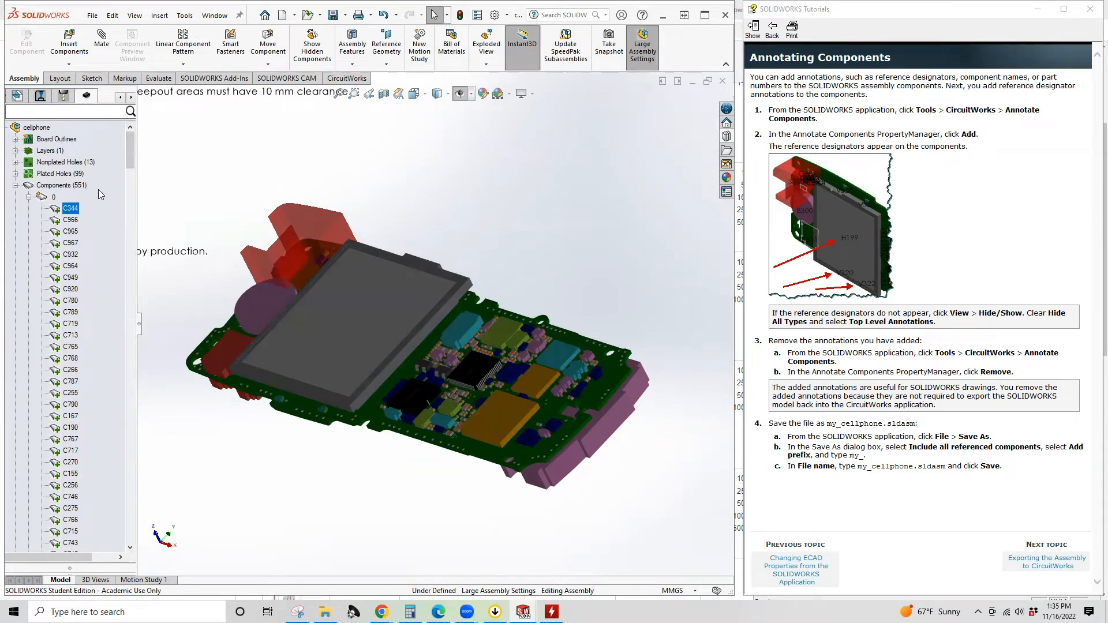
left_click(29, 197)
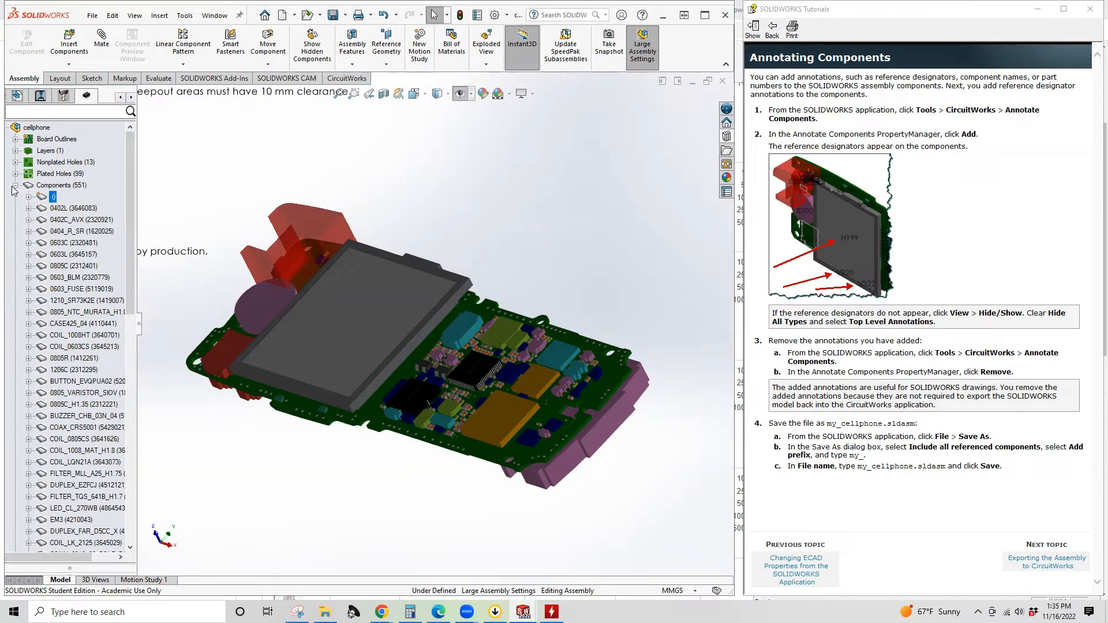
left_click(15, 185)
left_click(15, 209)
left_click(46, 209)
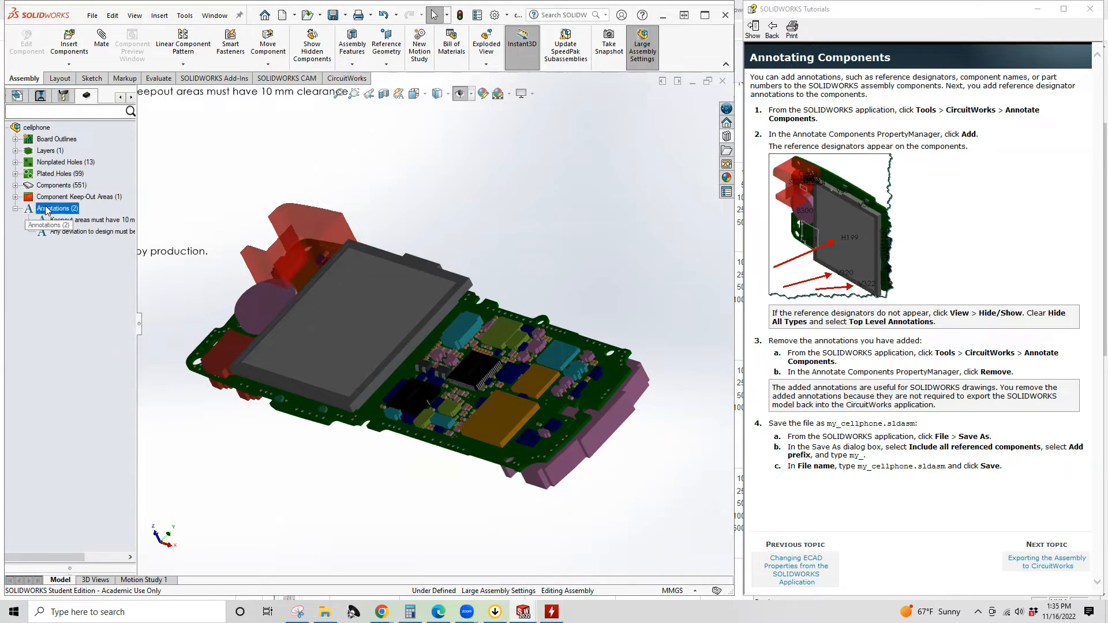
Step: Check the properties of the Annotations group in the CircuitWorks tree, close them and leave the group expanded
right_click(47, 210)
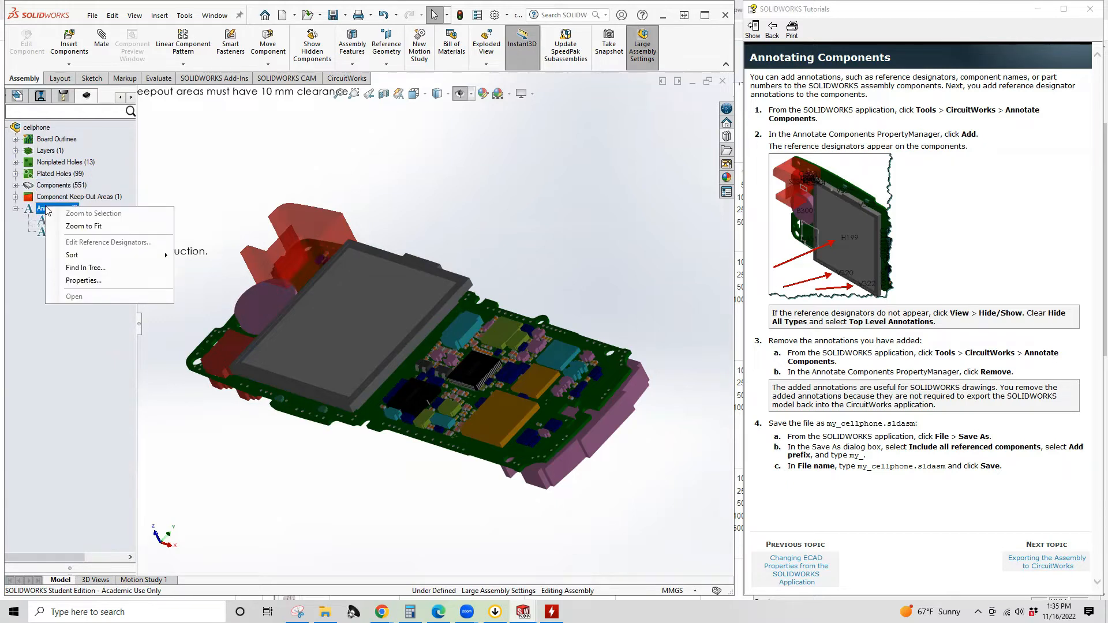
left_click(82, 281)
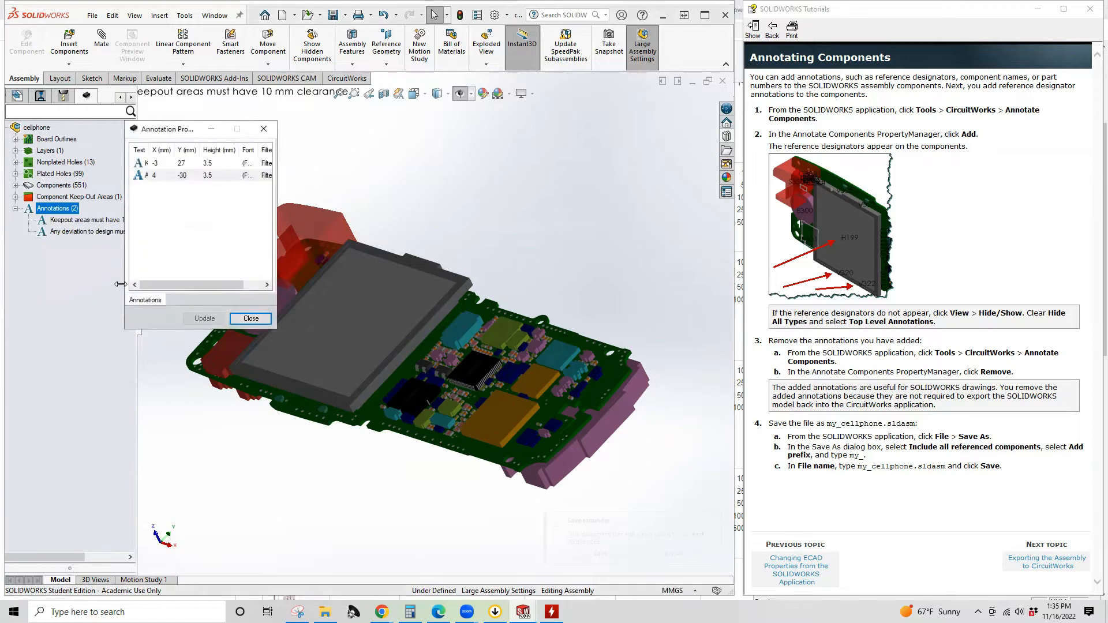
left_click(243, 317)
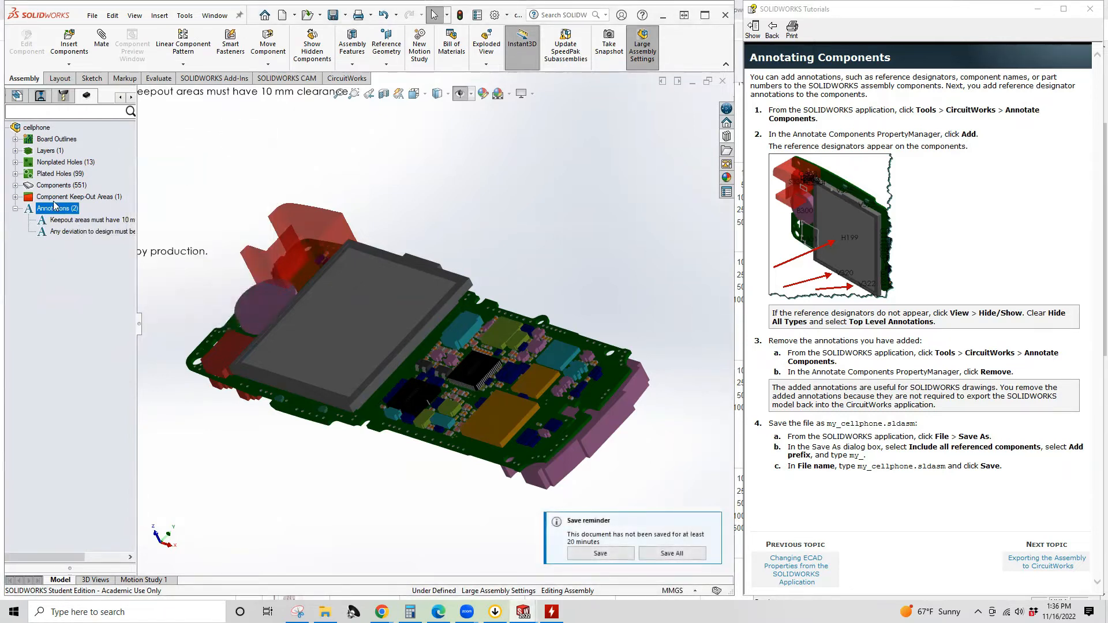
double_click(34, 209)
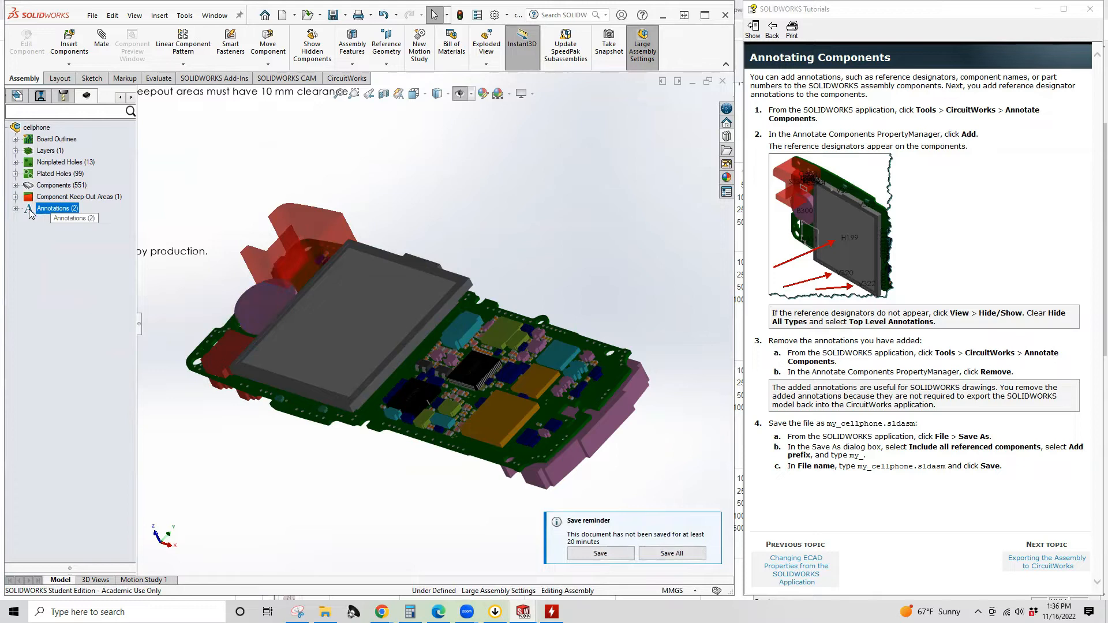
double_click(26, 210)
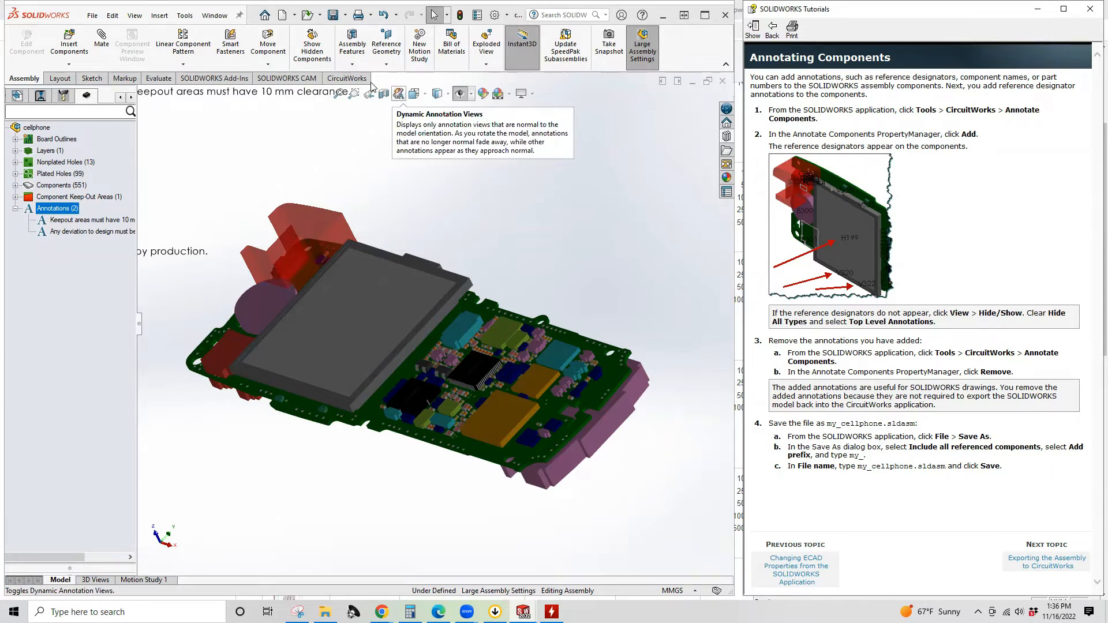
Step: Look through the layout, sketch, markup, evaluation and add-in commands for one that annotates components
left_click(50, 81)
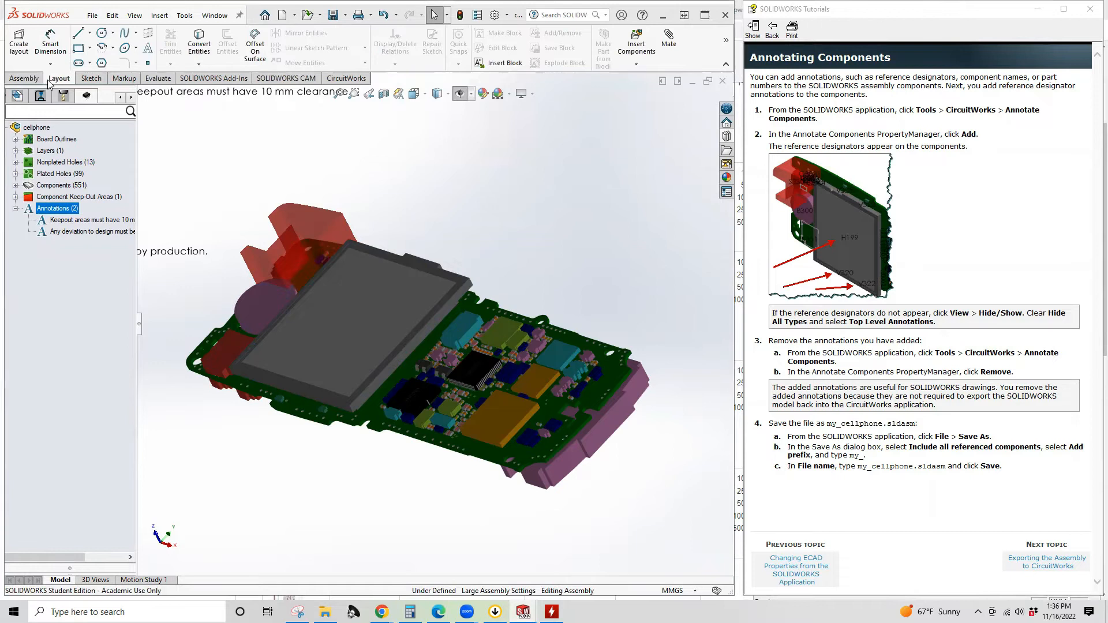
left_click(90, 79)
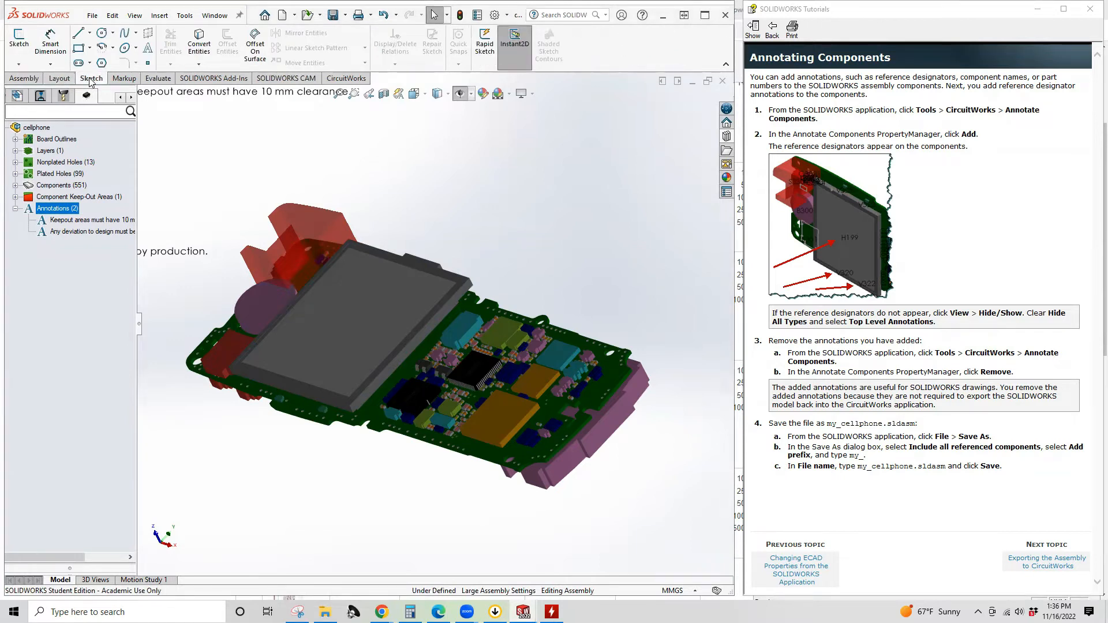
left_click(122, 84)
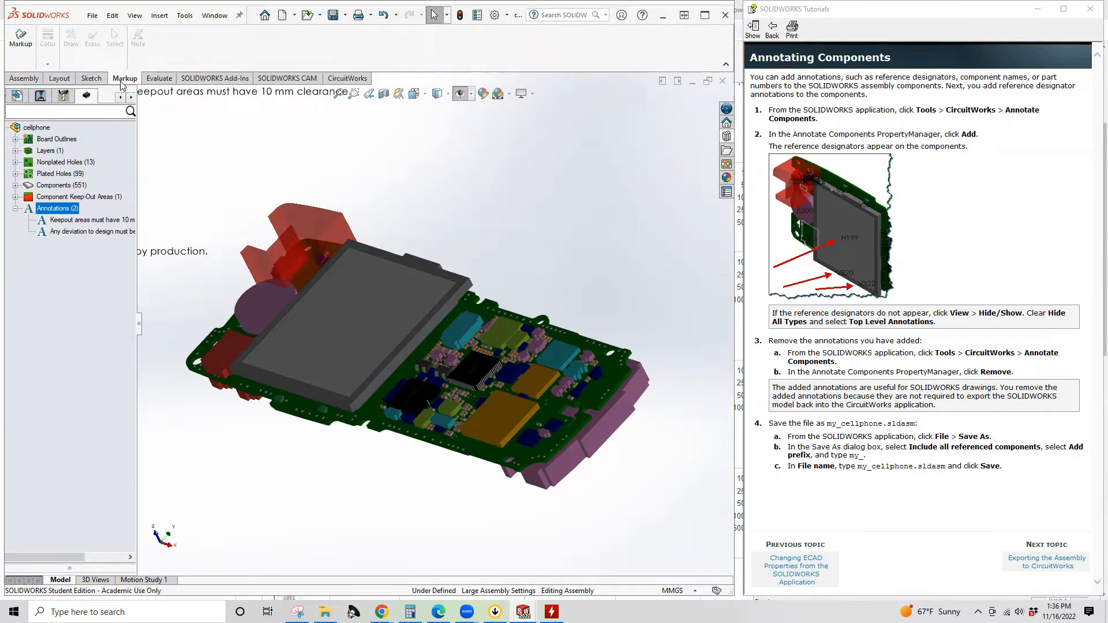
left_click(158, 79)
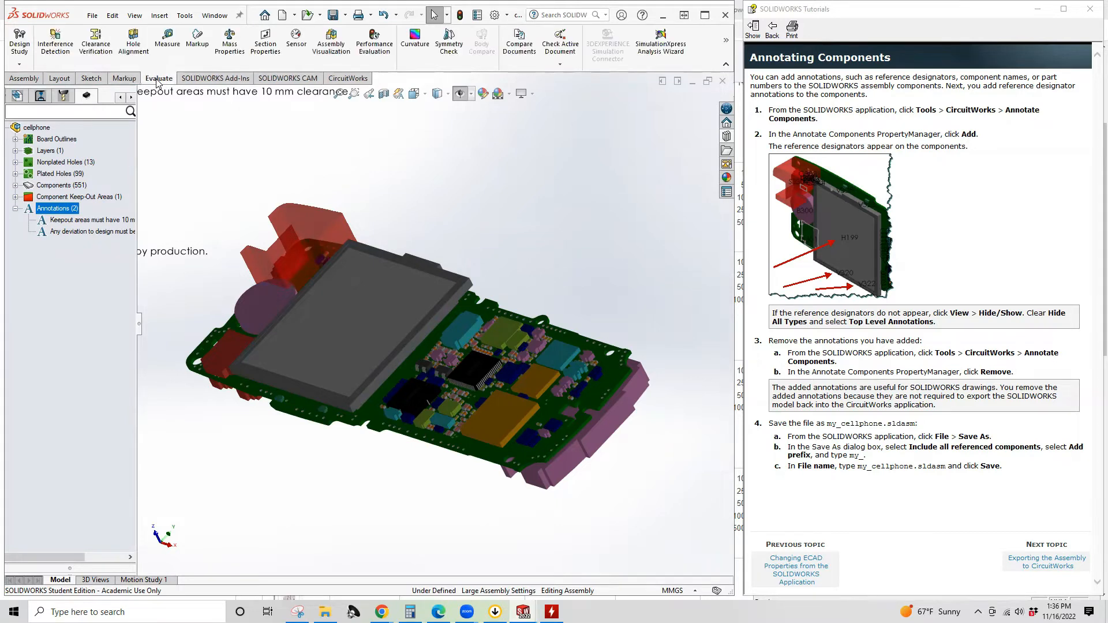
left_click(187, 79)
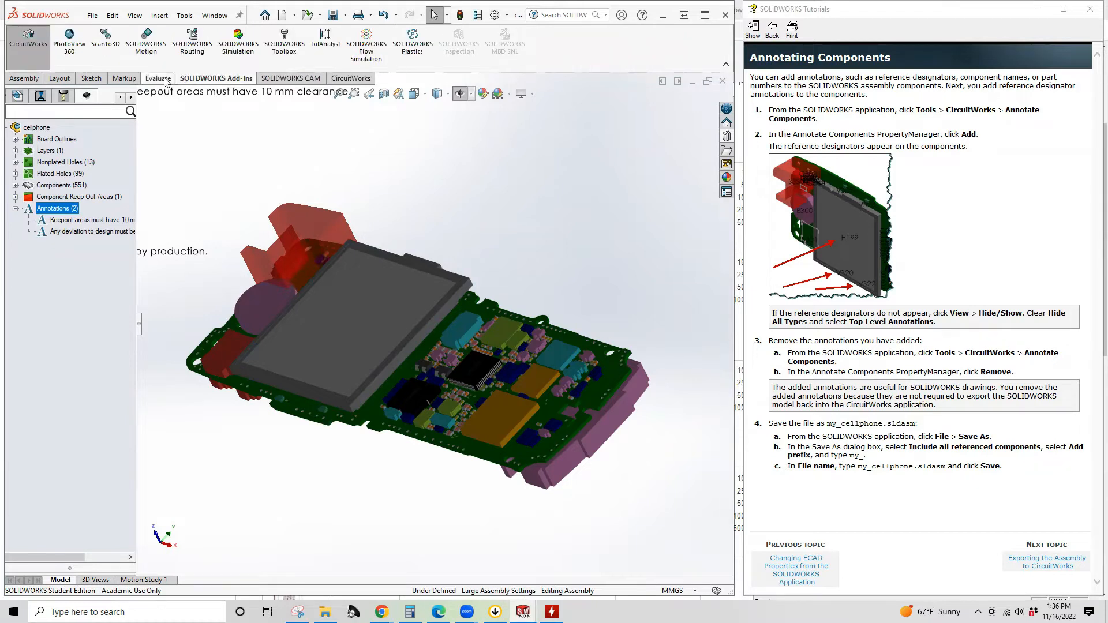
left_click(166, 80)
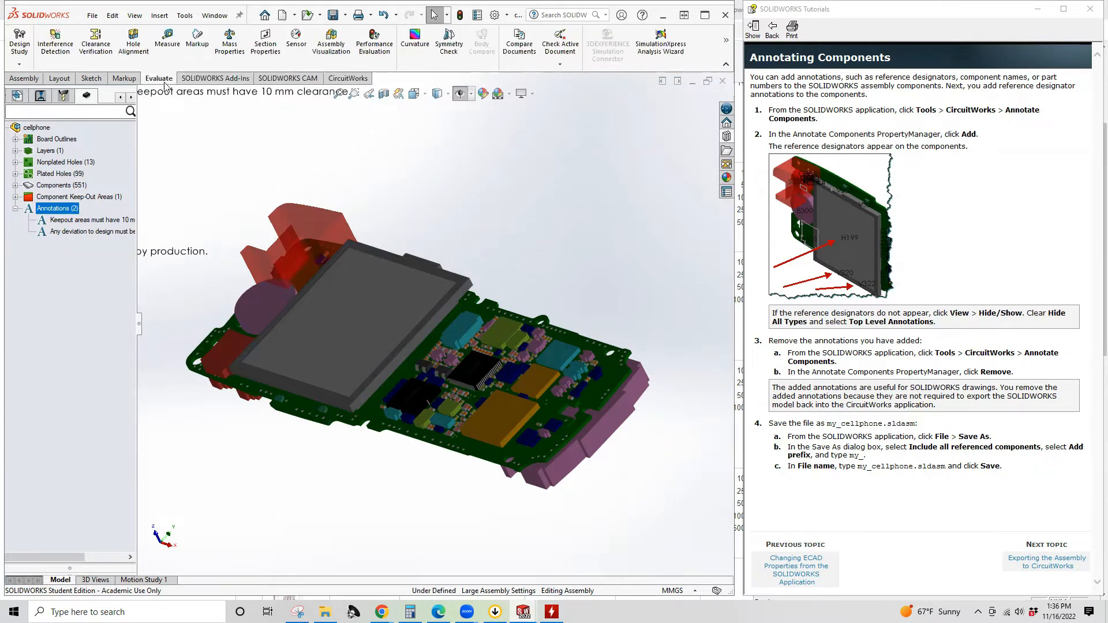
Step: Add CircuitWorks annotations to the board's top side with Component name as the primary annotation
left_click(346, 79)
left_click(135, 42)
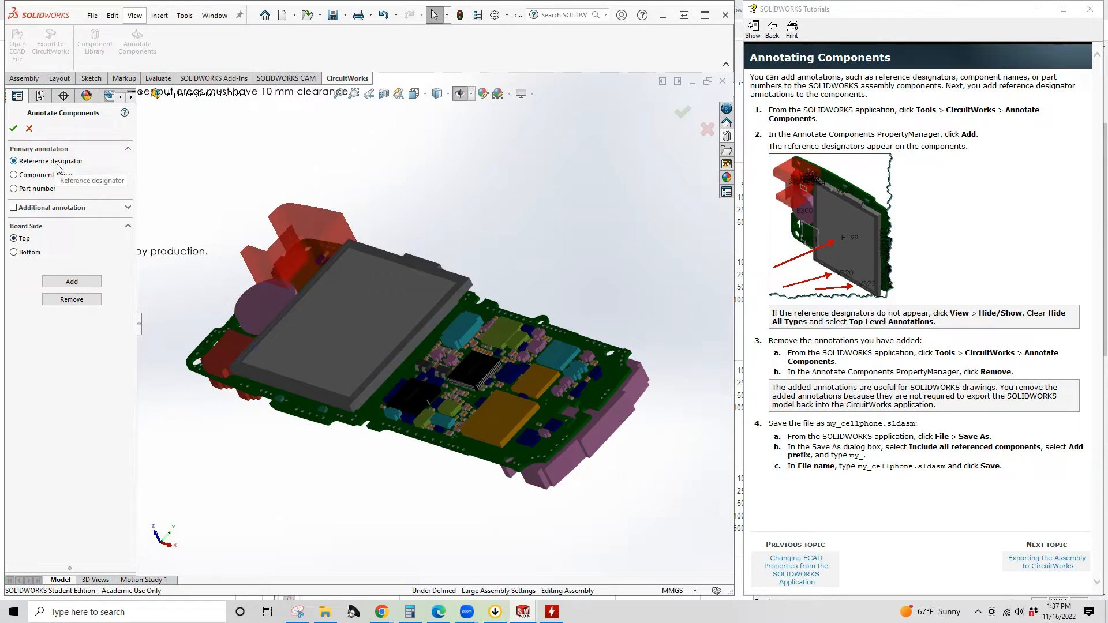
left_click(64, 181)
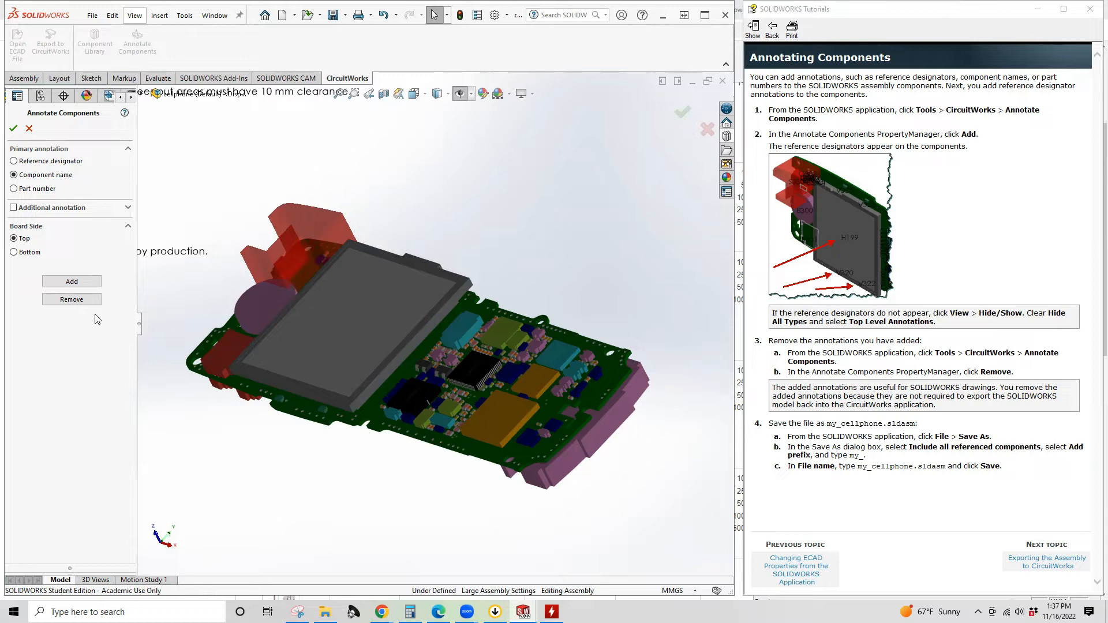
left_click(78, 282)
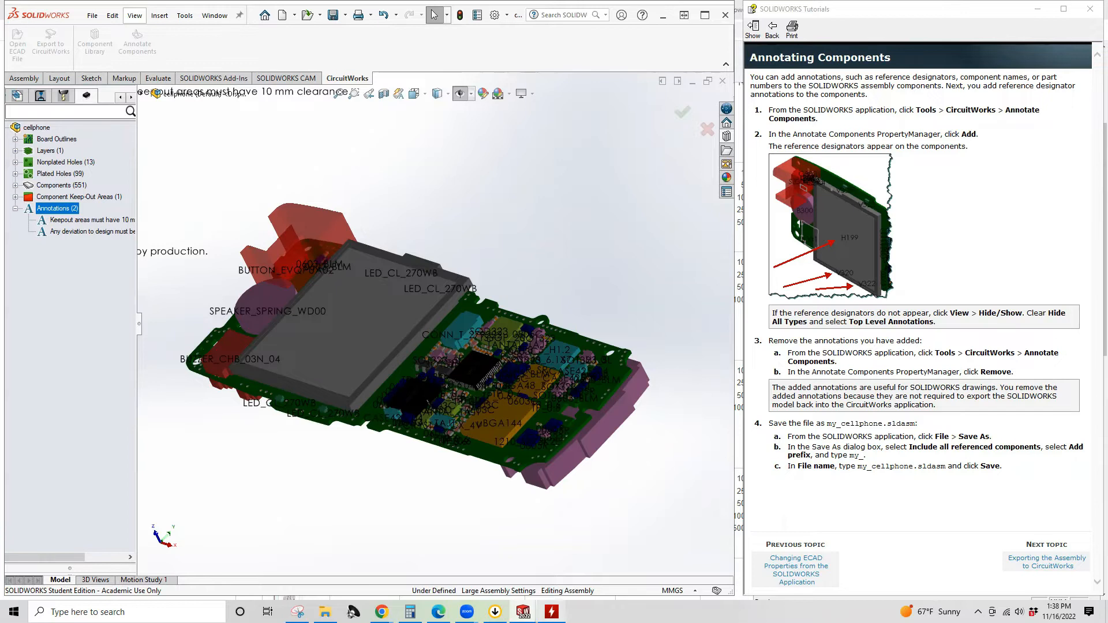
Step: Switch to CPUID HWMonitor and examine the processor, drive and graphics card readings while the annotation command runs
left_click(551, 612)
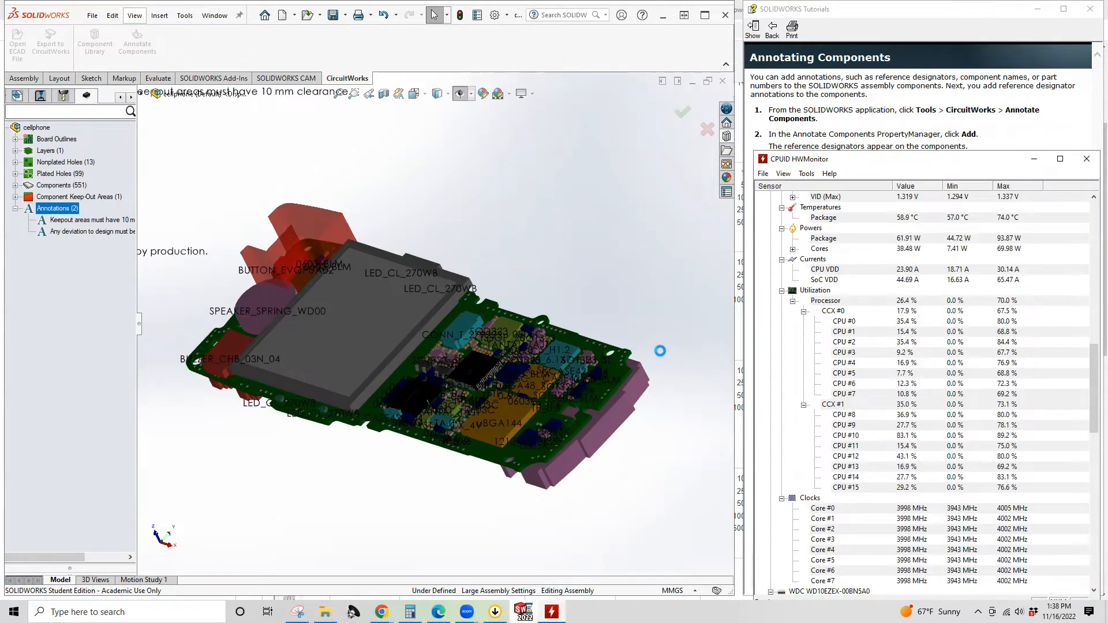
scroll(898, 353, "down", 3)
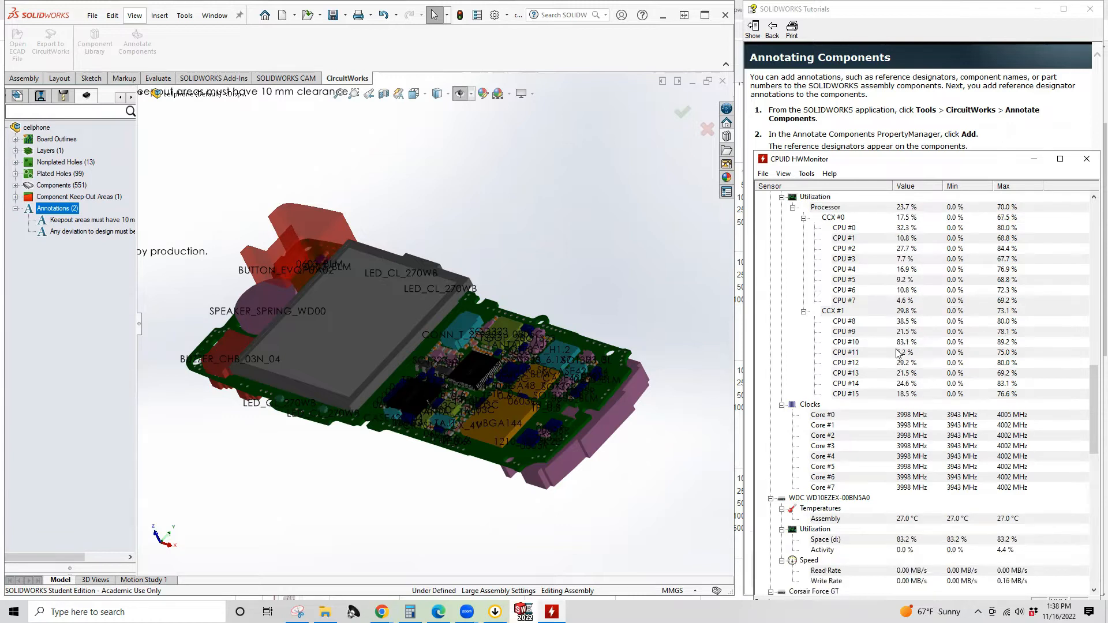
scroll(898, 353, "up", 10)
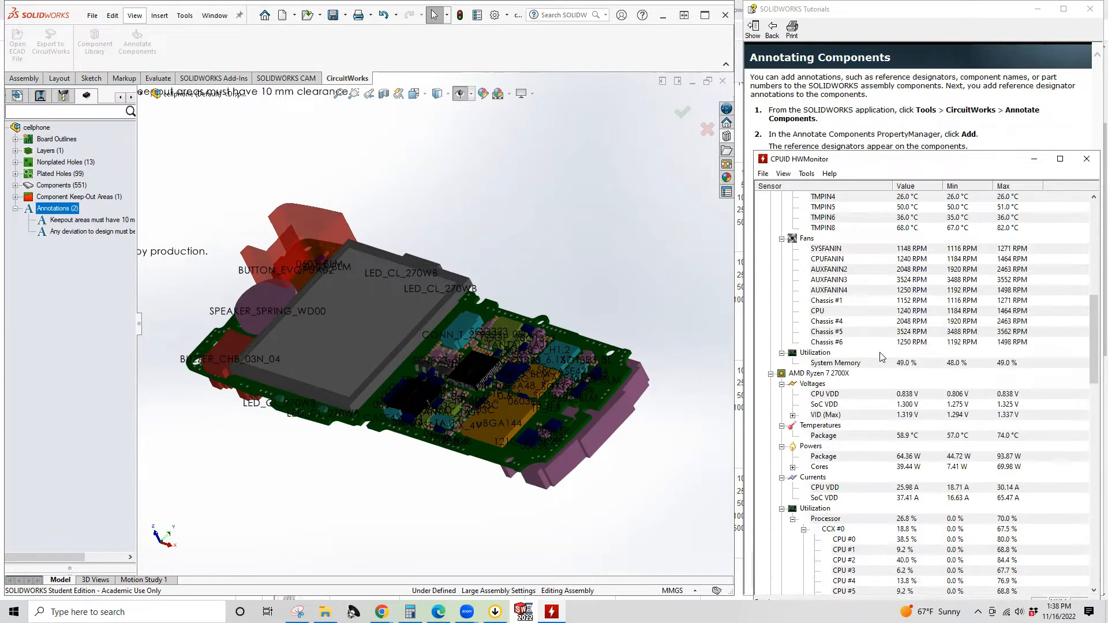
scroll(882, 357, "up", 15)
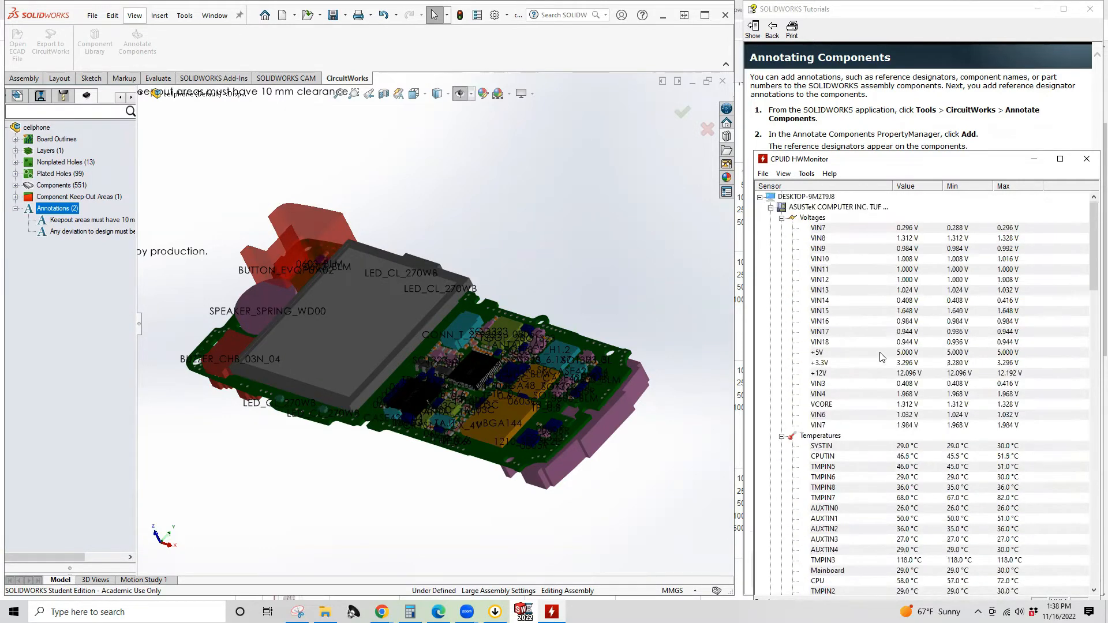
scroll(881, 357, "down", 20)
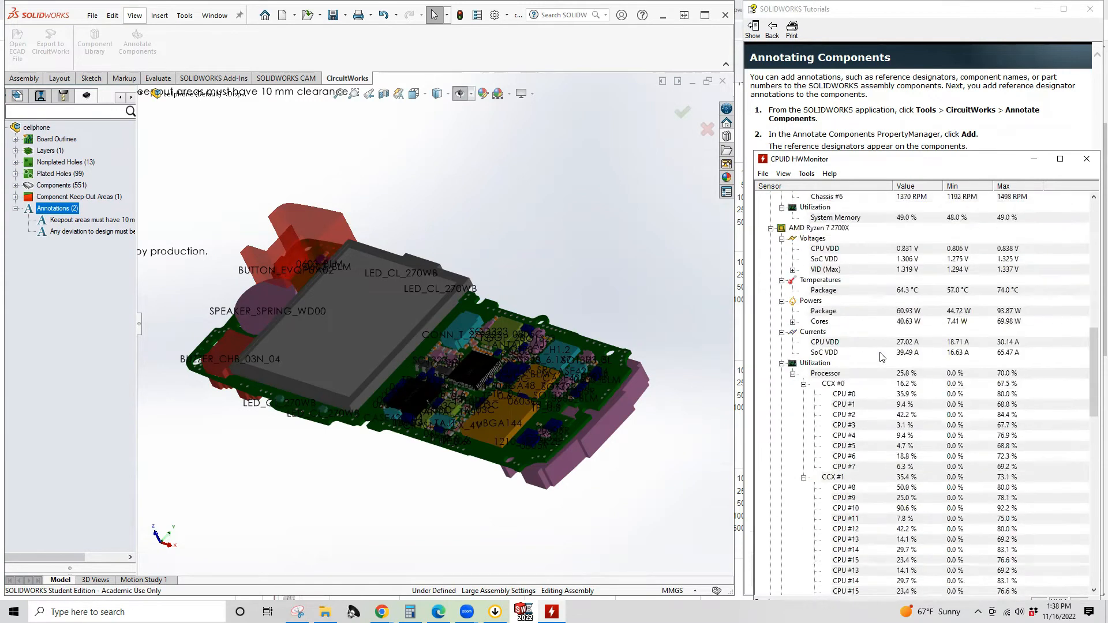
scroll(881, 356, "down", 15)
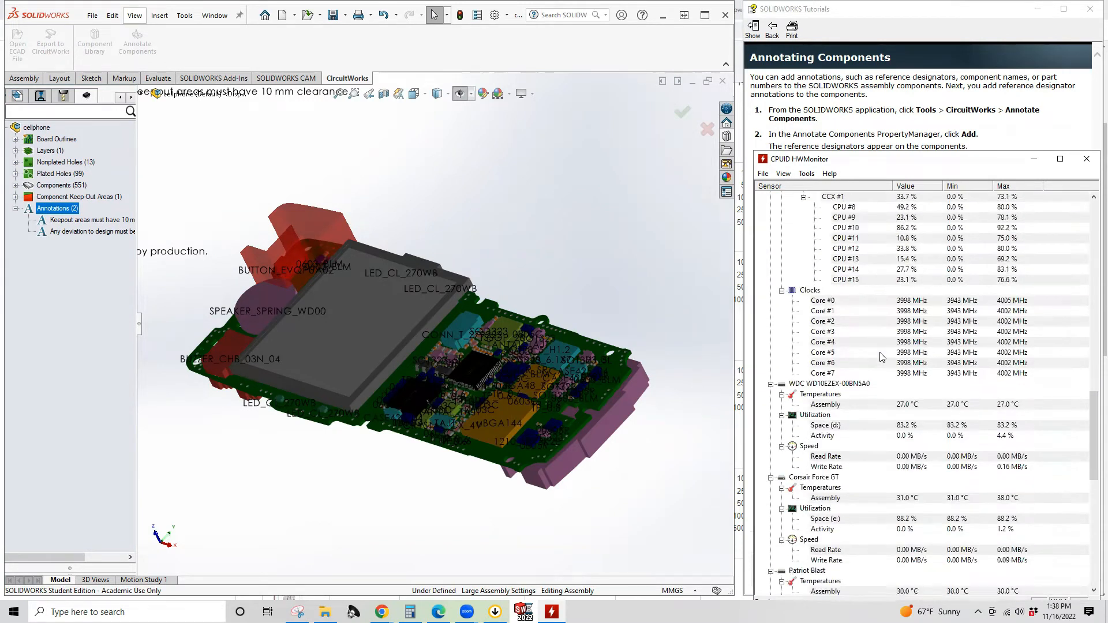
scroll(881, 357, "down", 9)
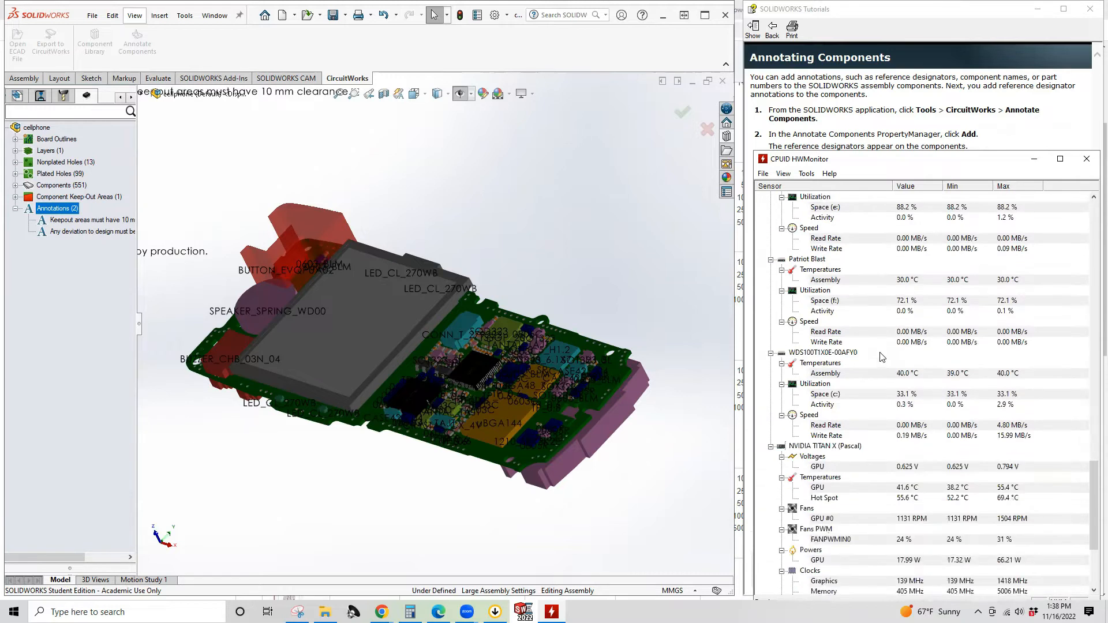
scroll(879, 348, "up", 10)
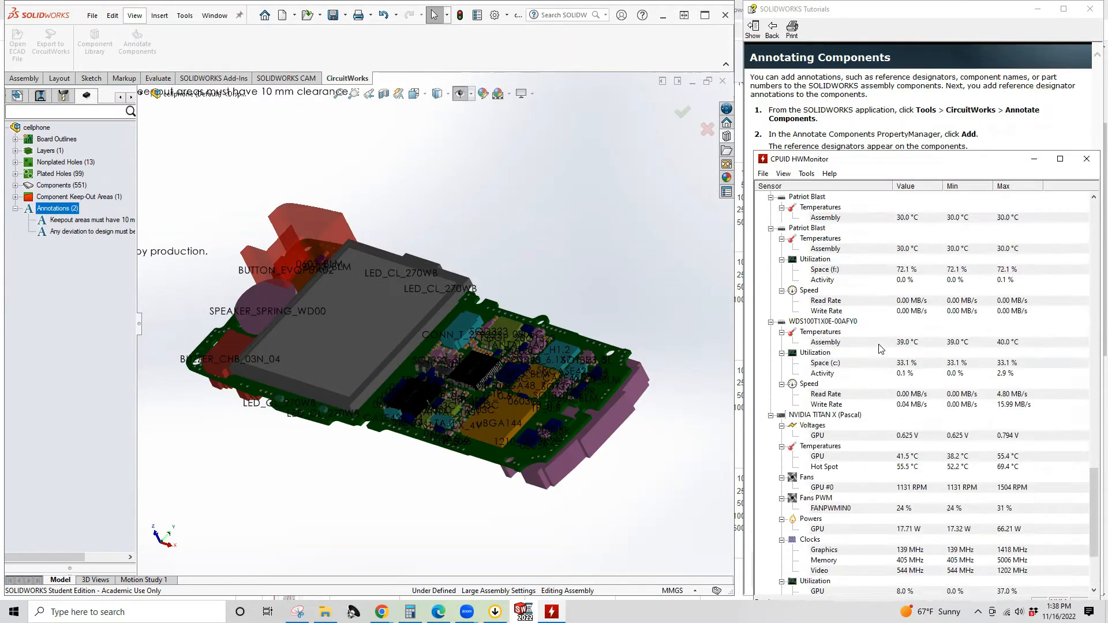
scroll(879, 349, "up", 10)
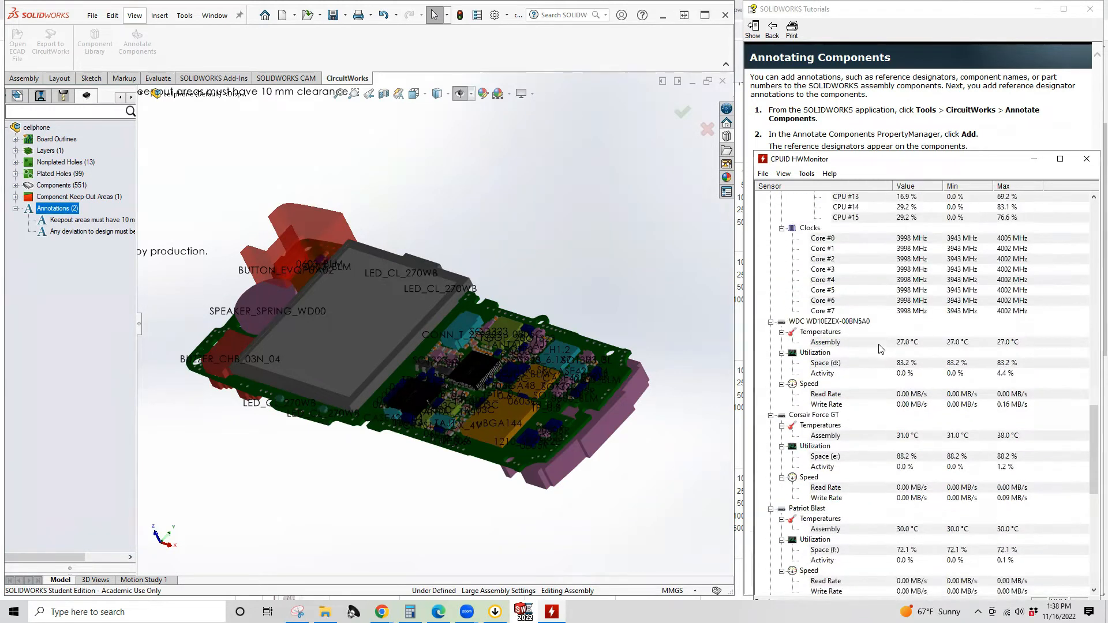
scroll(878, 393, "up", 2)
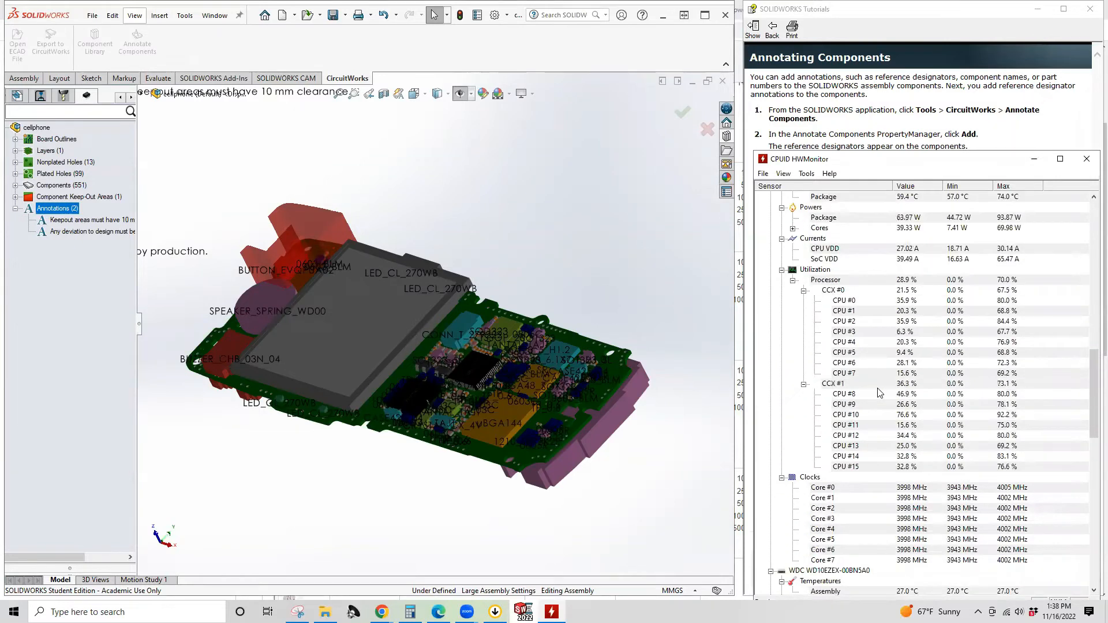
scroll(841, 298, "up", 2)
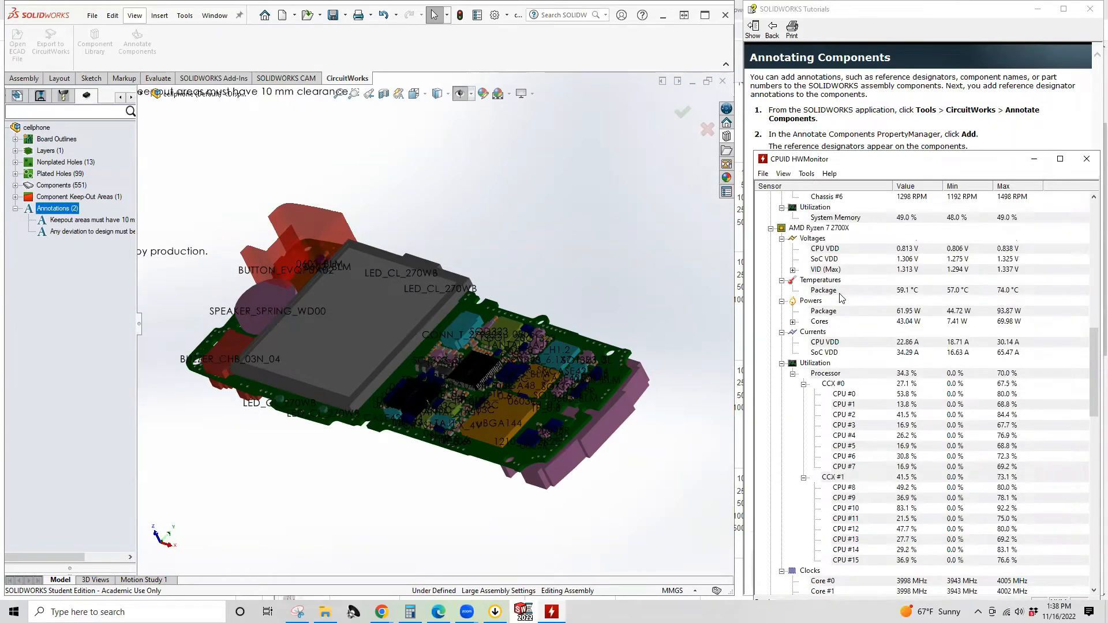
scroll(841, 298, "up", 1)
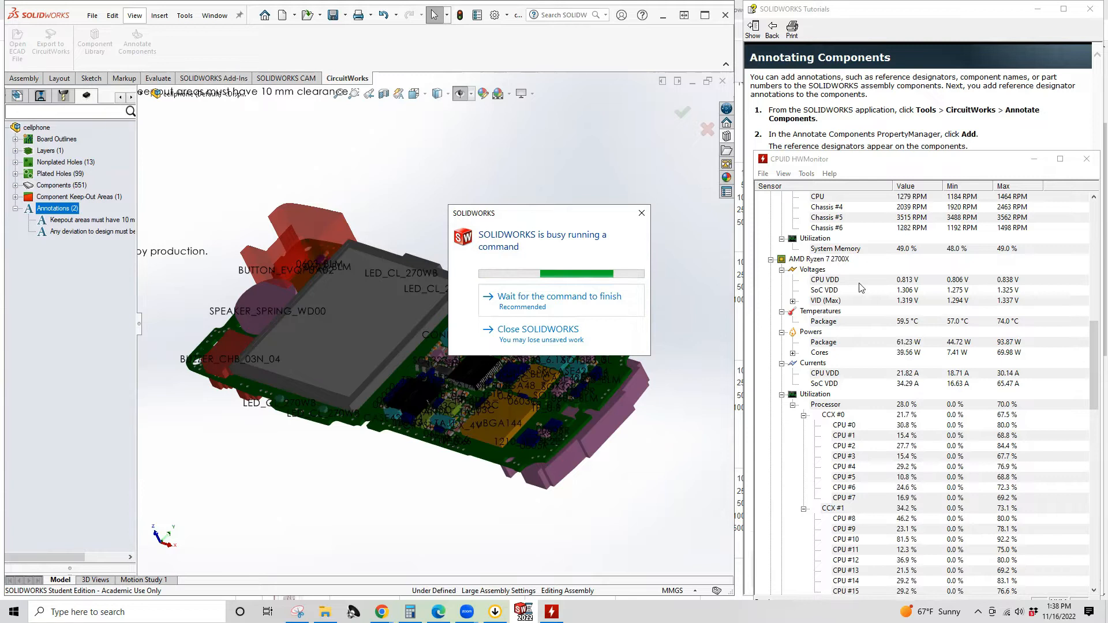
Step: Let the running annotation command finish and examine the board assembly from above
left_click(560, 300)
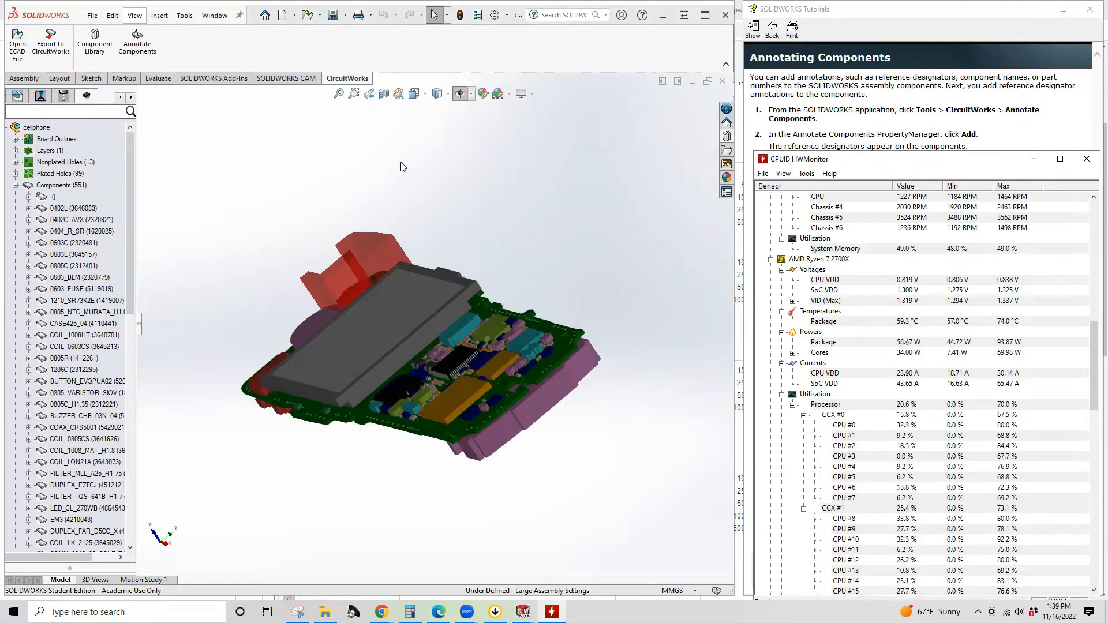
middle_click_drag(341, 218, 375, 248)
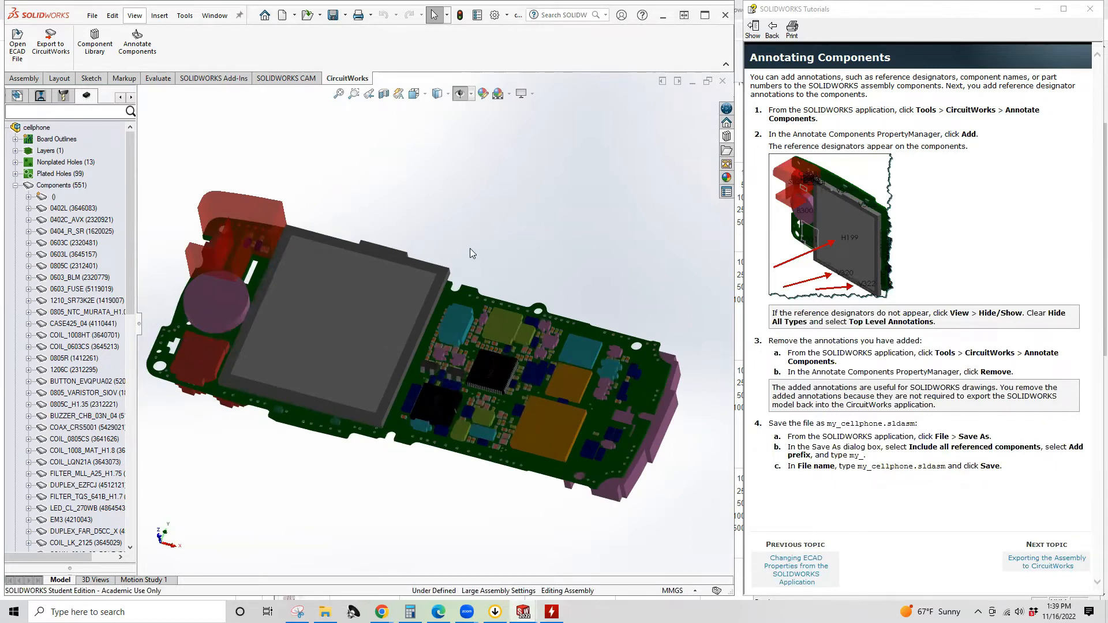
middle_click_drag(470, 249, 503, 255)
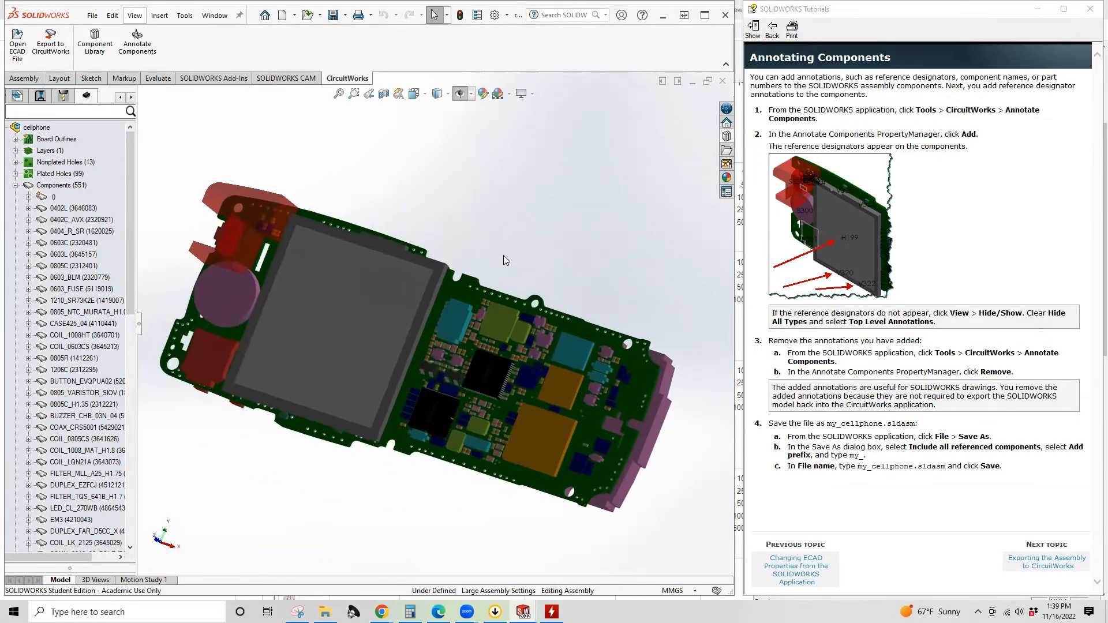
scroll(483, 314, "up", 3)
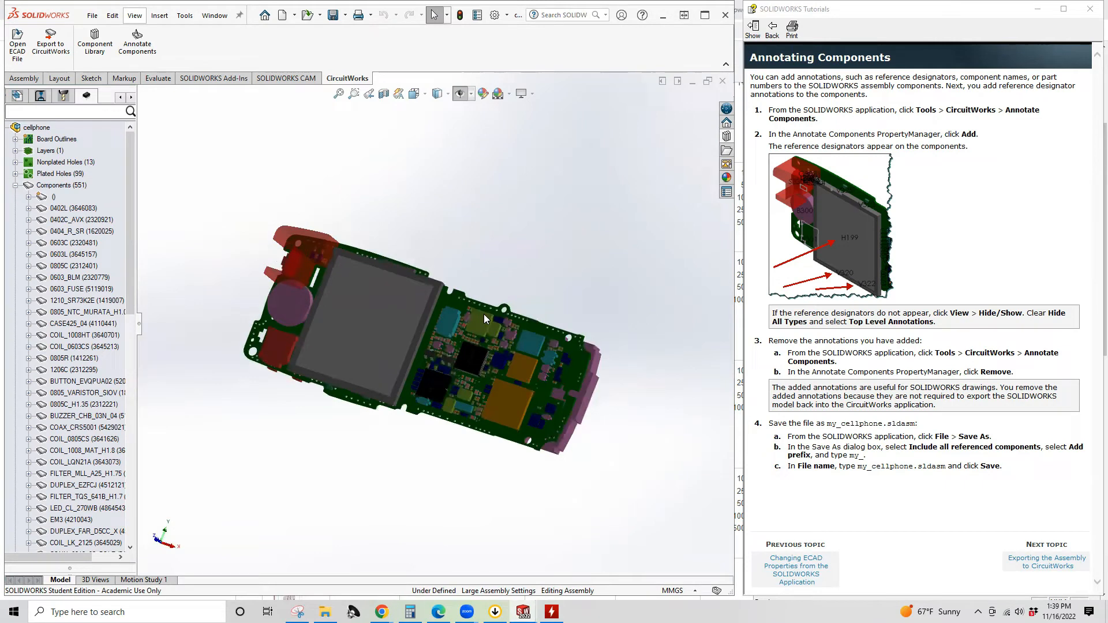
Step: Examine the entries of the Annotations group in the CircuitWorks tree with the Components group collapsed, then collapse the Annotations group
left_click(16, 185)
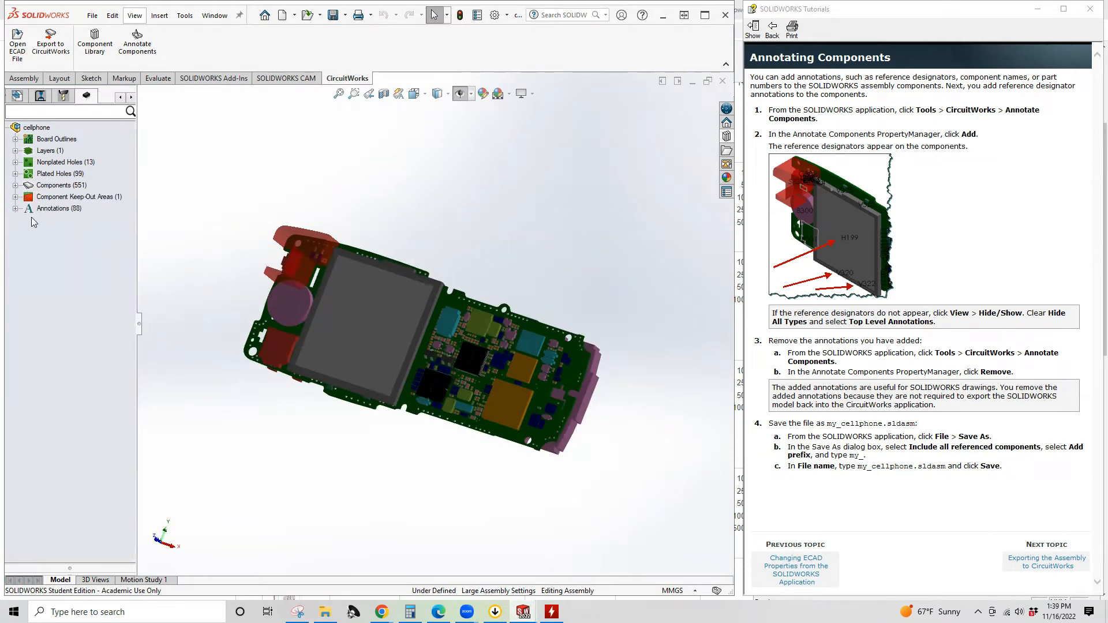
left_click(16, 208)
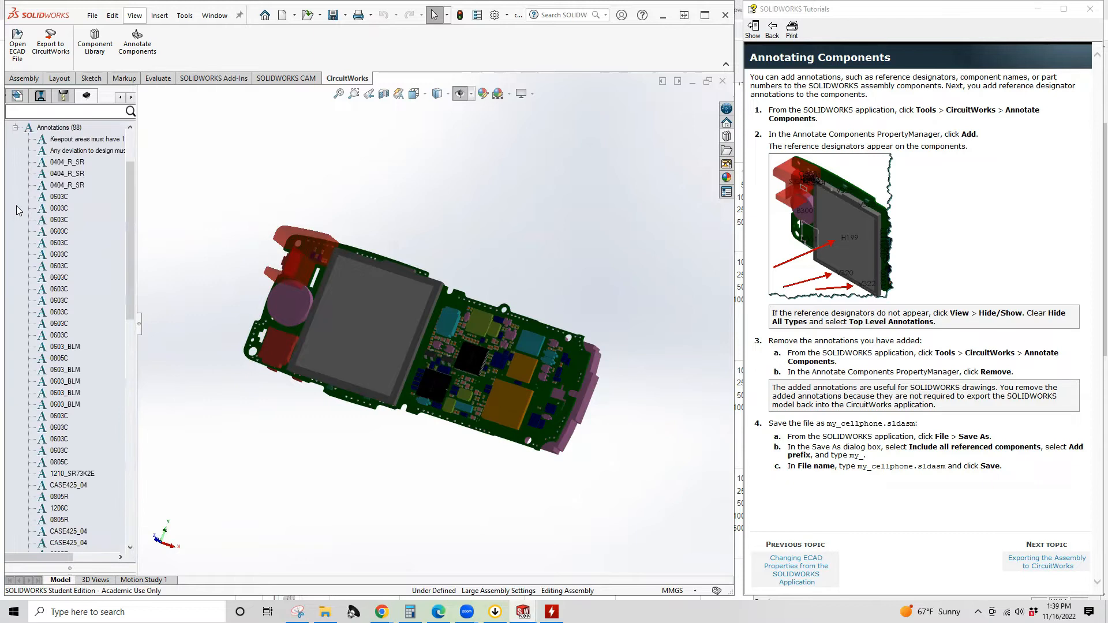
left_click(63, 208)
scroll(60, 205, "up", 2)
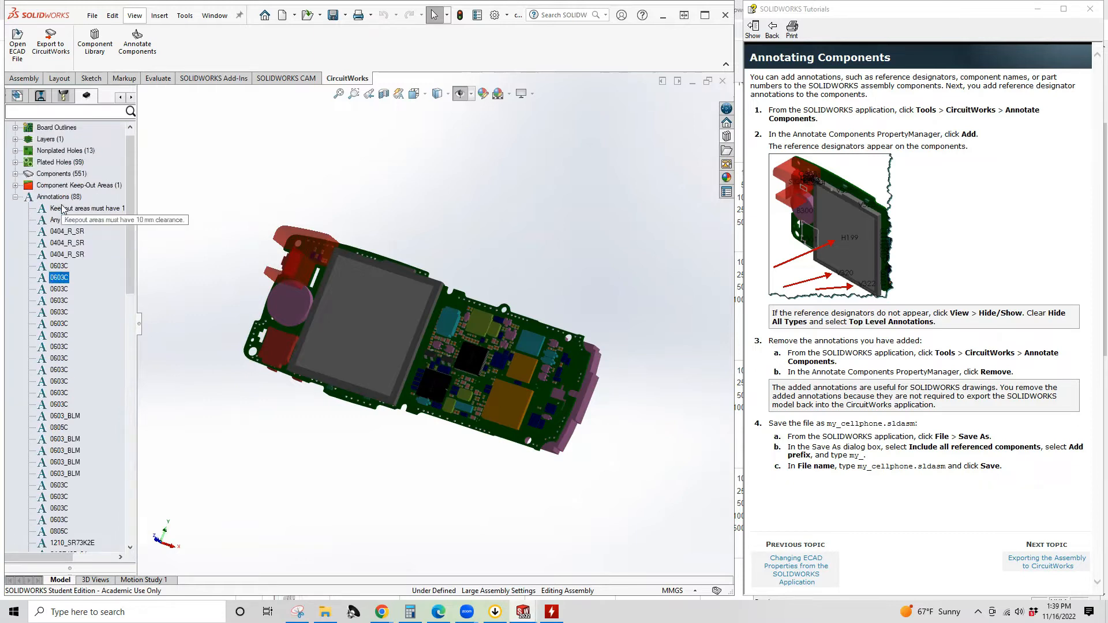
left_click(56, 199)
right_click(55, 199)
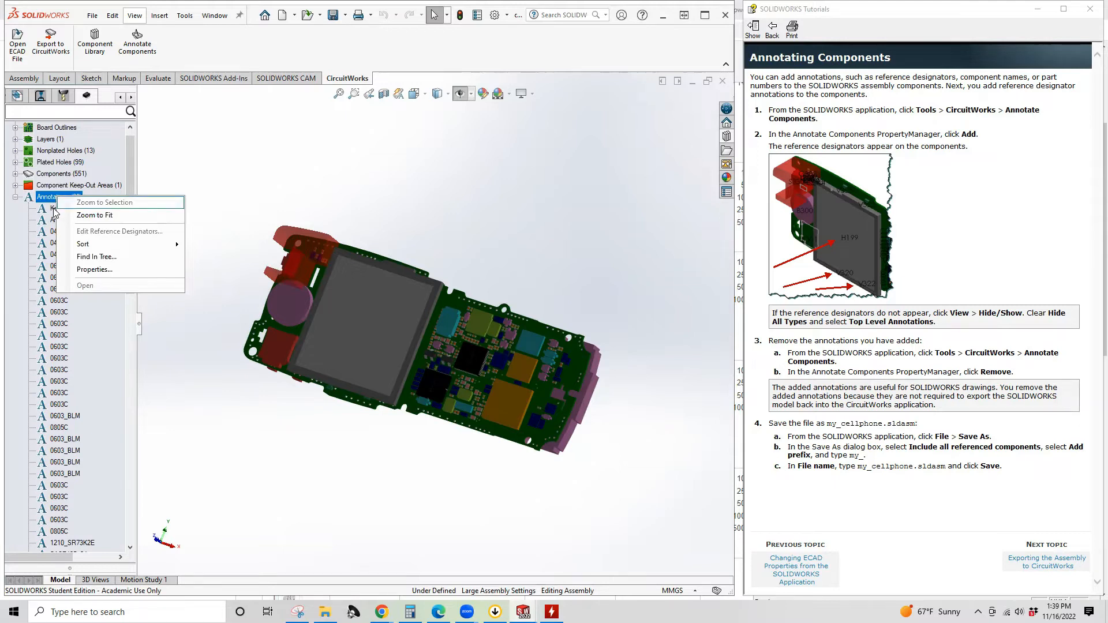
right_click(41, 198)
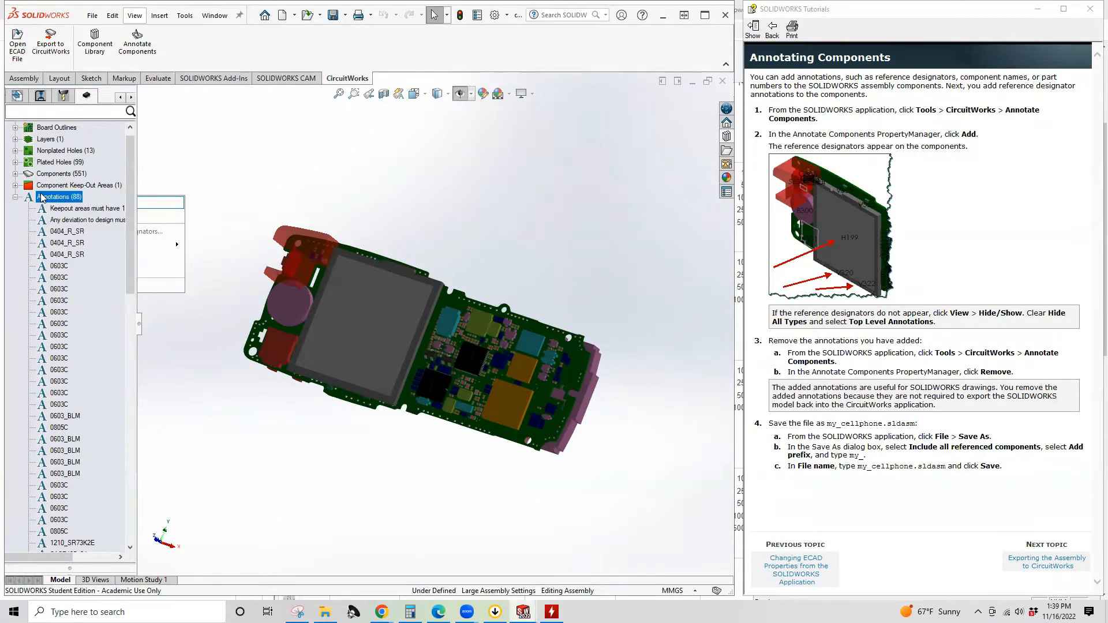
left_click(16, 198)
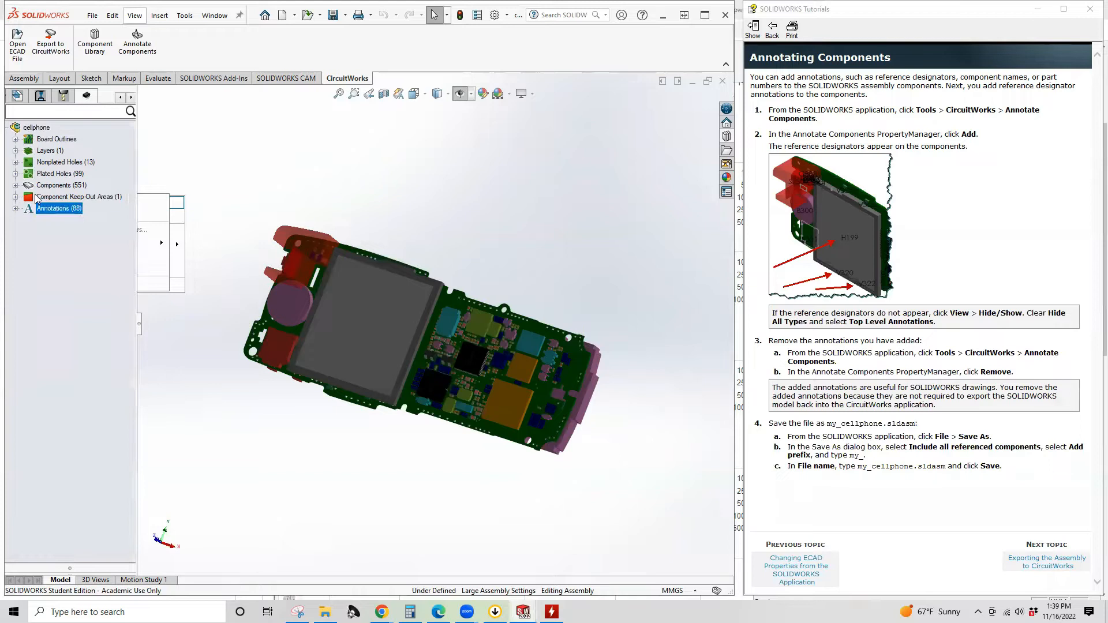
left_click(15, 208)
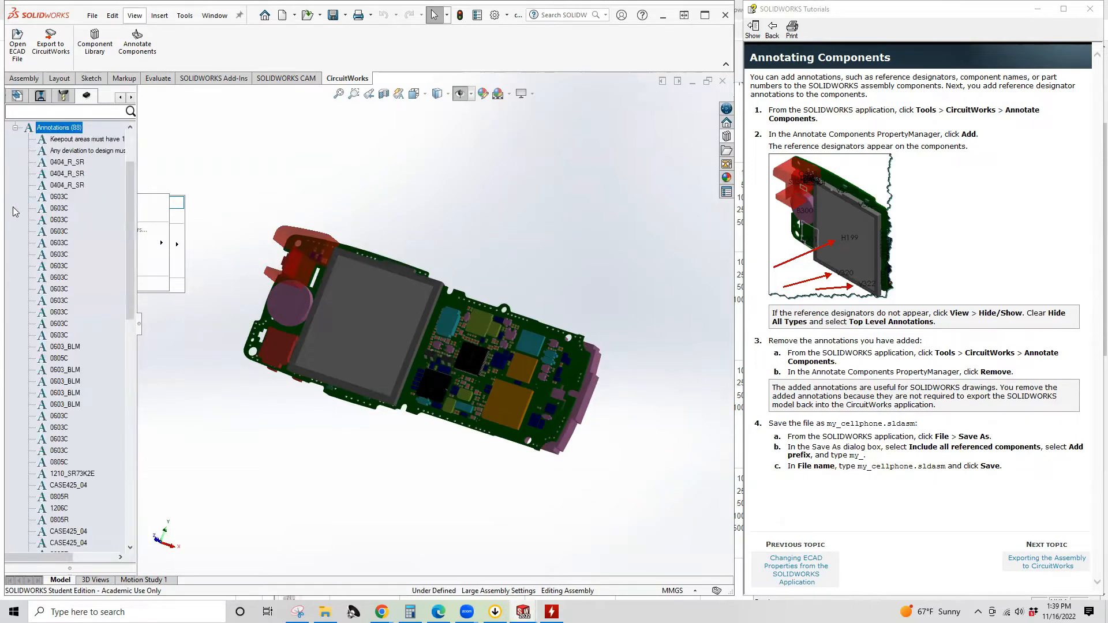
scroll(117, 264, "down", 5)
scroll(118, 260, "down", 10)
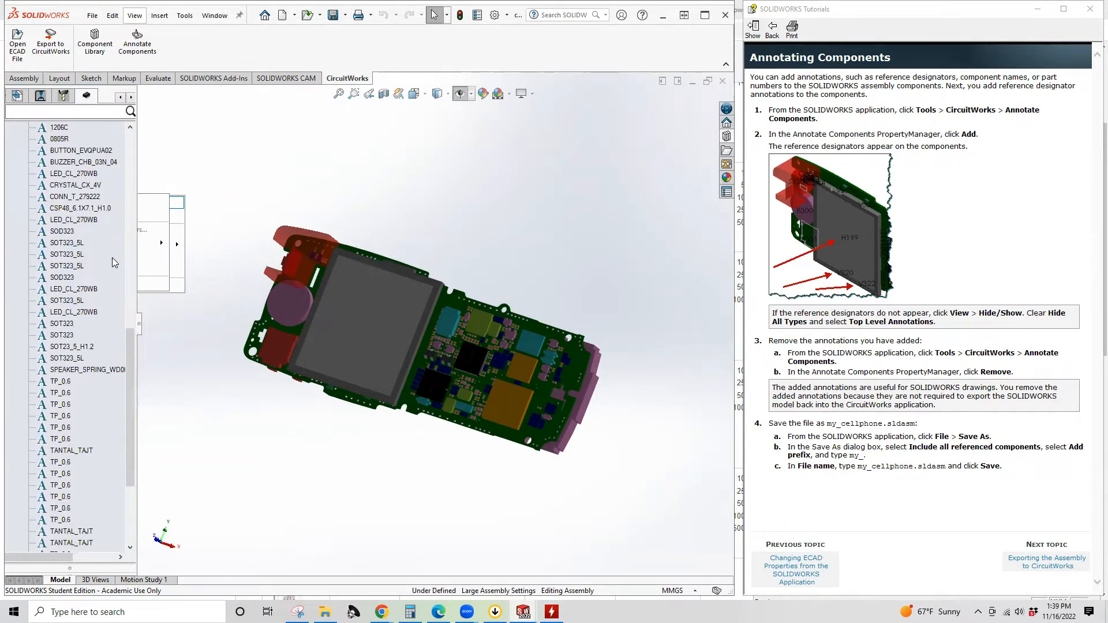
left_click(61, 346)
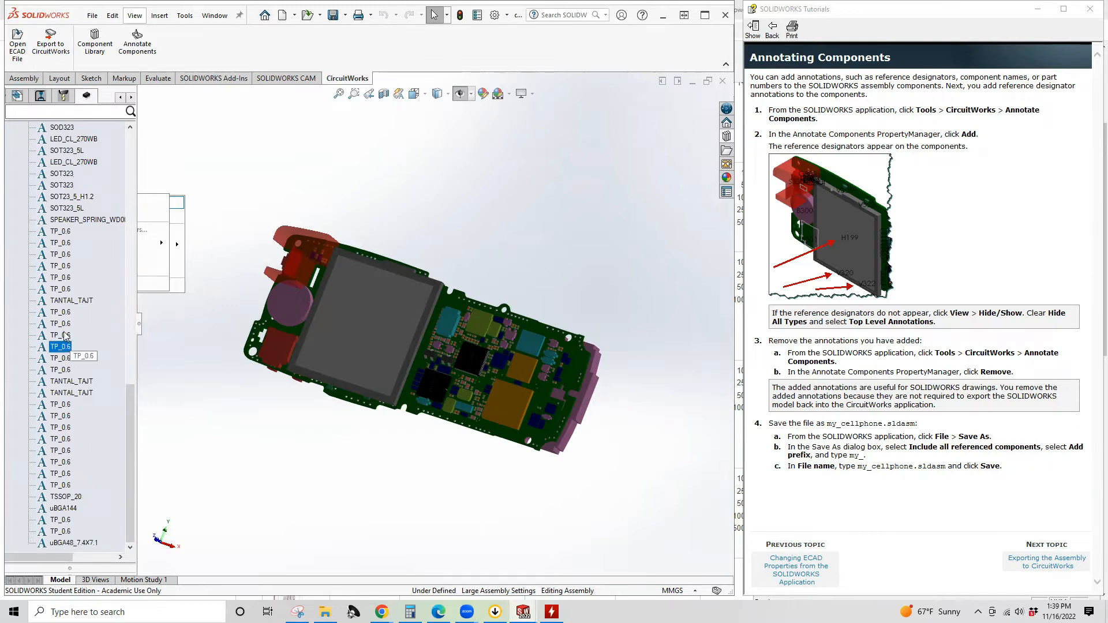
scroll(65, 336, "up", 15)
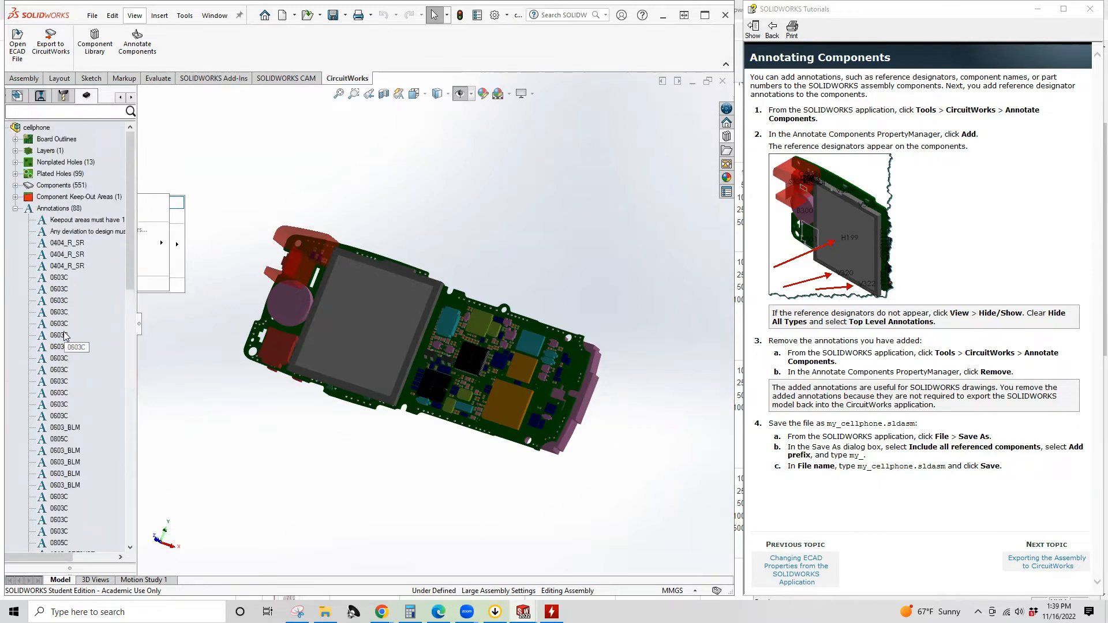
left_click(15, 209)
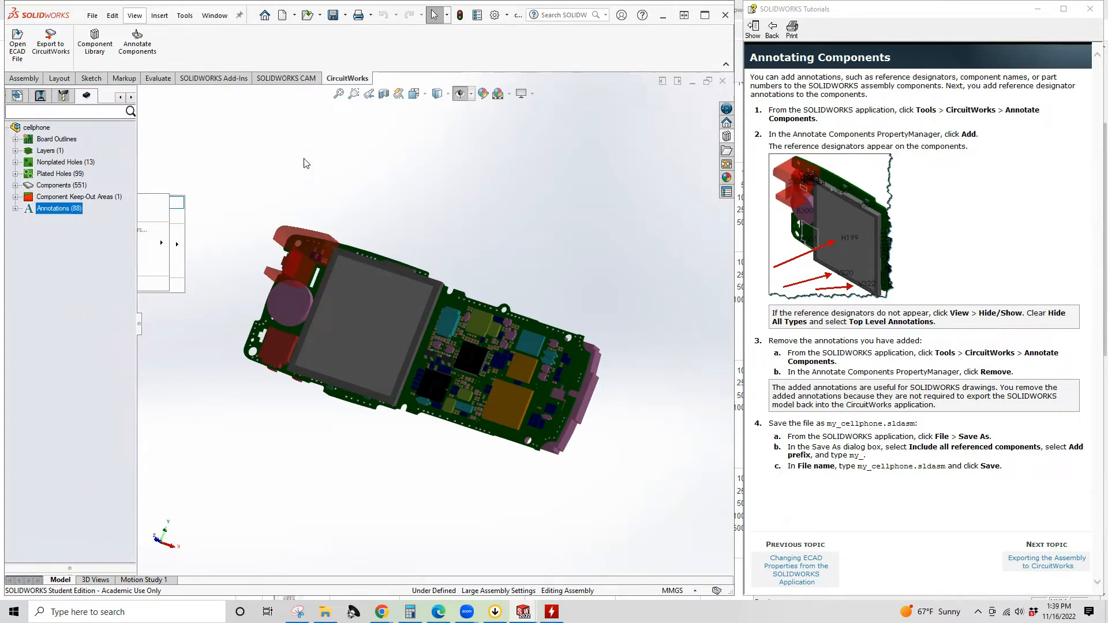
Step: Save the cellphone assembly under a new name prefixed with "my" in the ESG_251 folder, together with all modified components
left_click(92, 15)
left_click(113, 156)
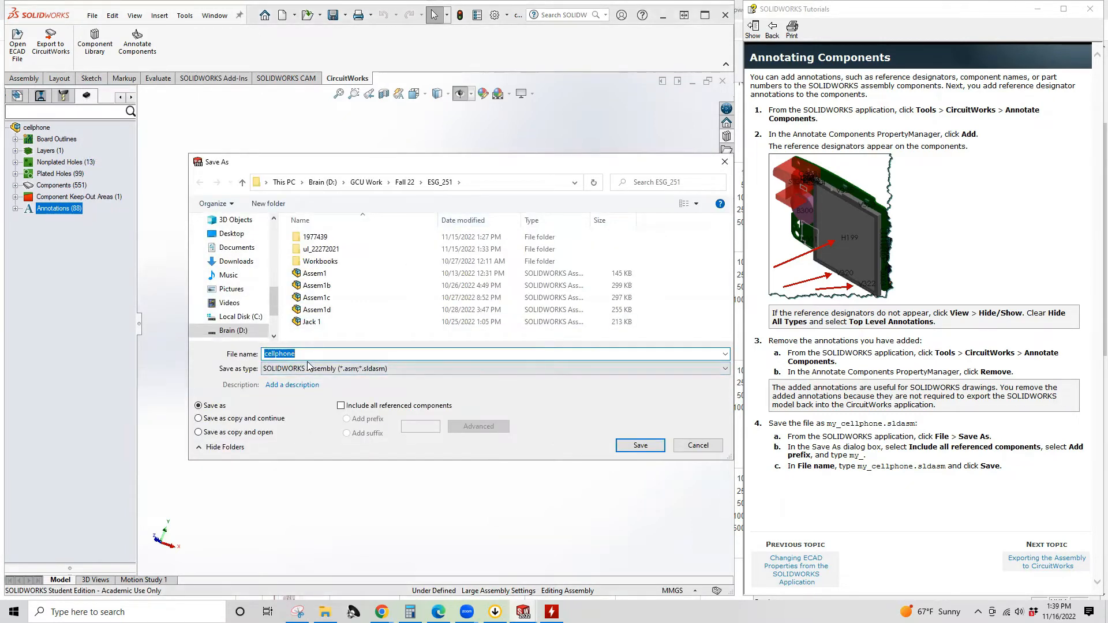
key("Home")
type("my")
left_click(645, 443)
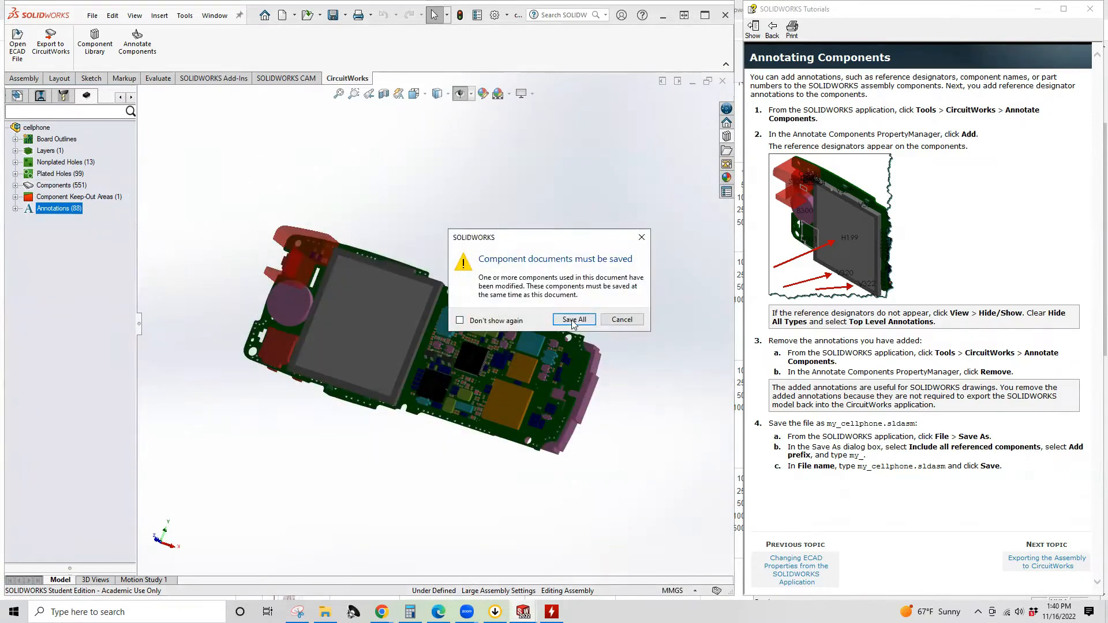
left_click(574, 321)
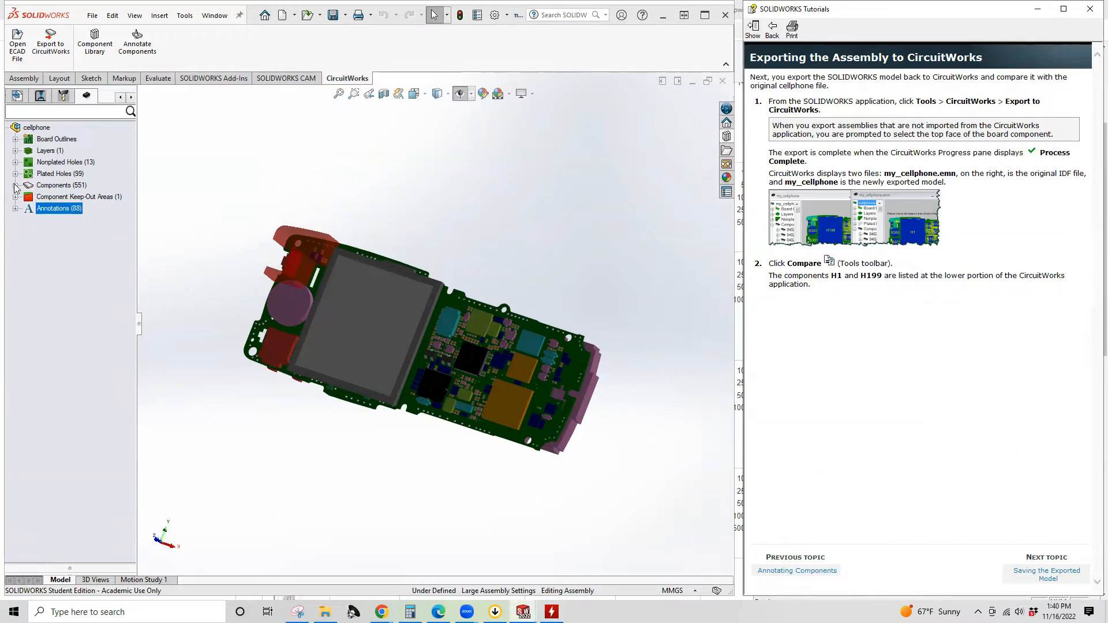
Step: Expand the Components group in the CircuitWorks tree and examine its entries, including 0402L and the unnamed first component
left_click(15, 185)
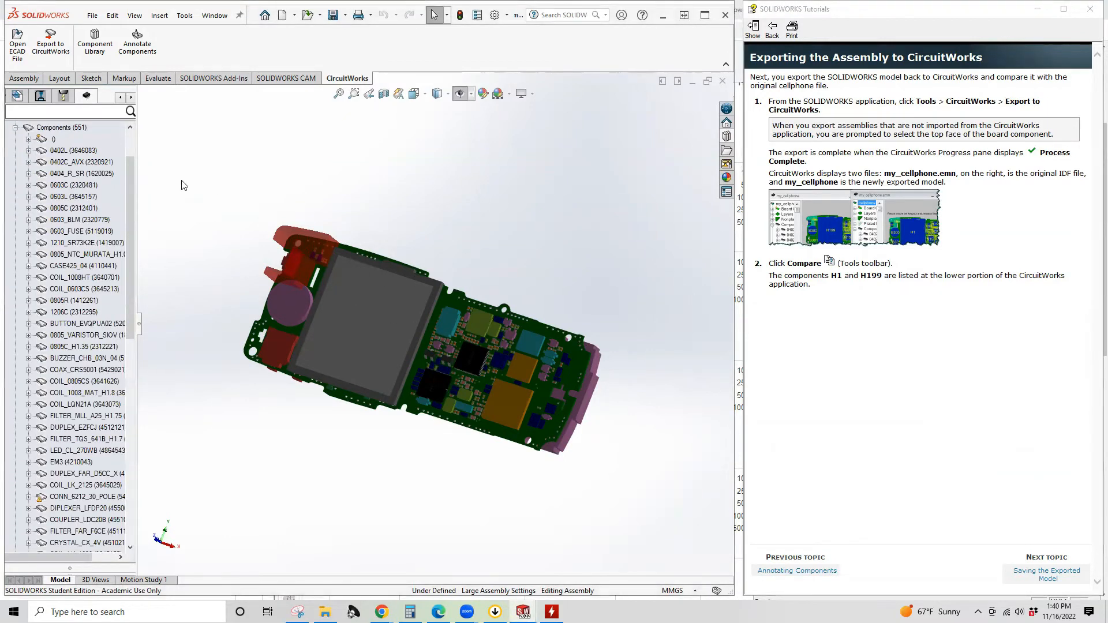
left_click(41, 143)
left_click(51, 151)
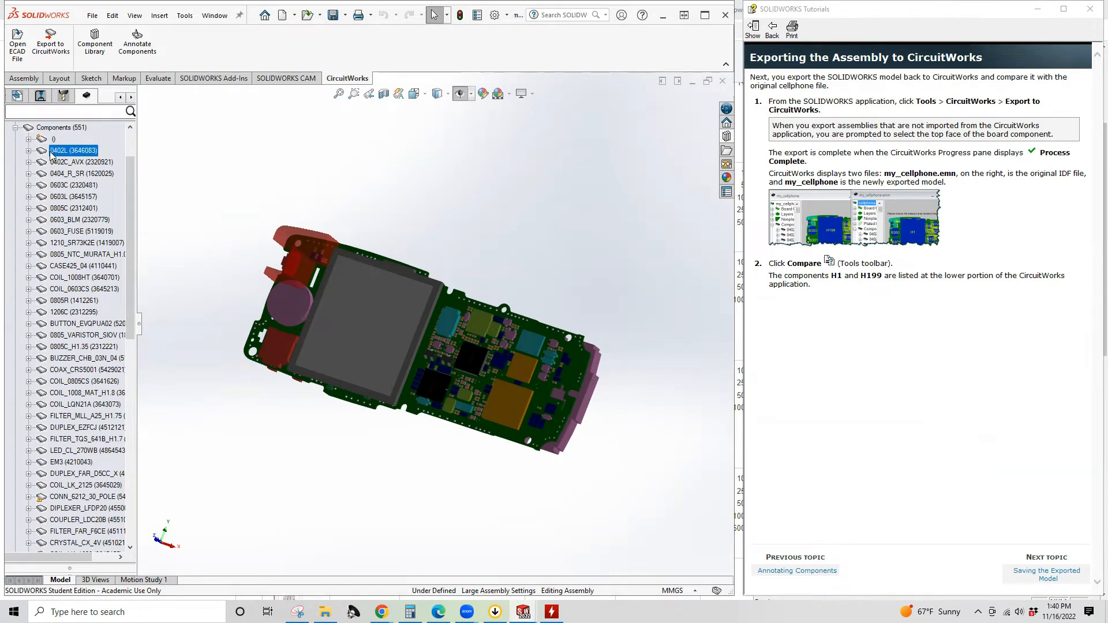
scroll(51, 153, "down", 7)
scroll(51, 154, "down", 7)
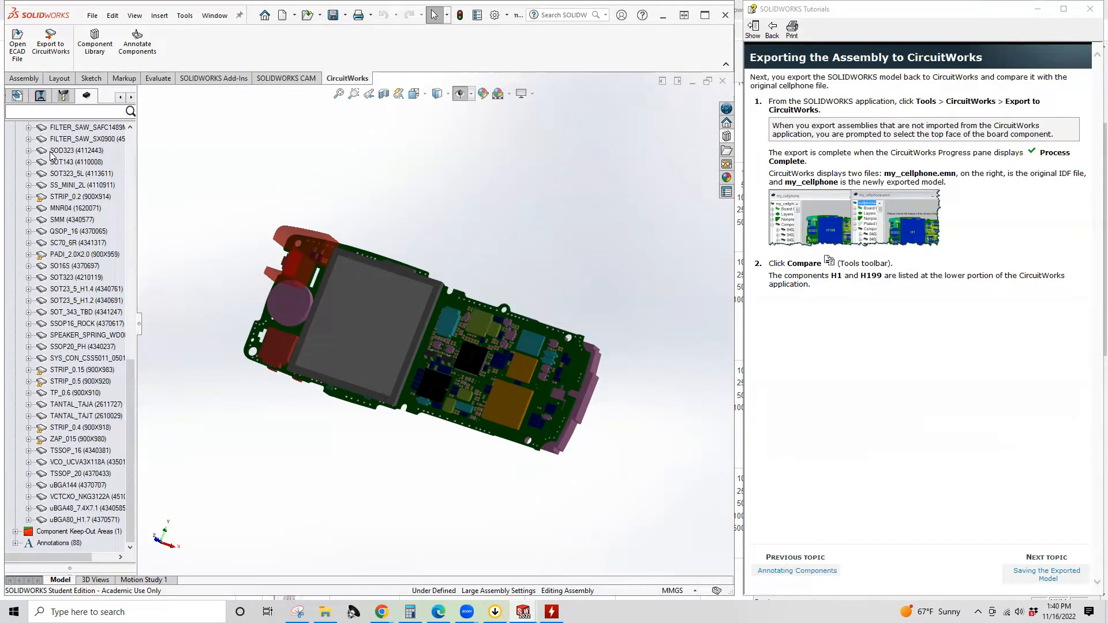
scroll(51, 154, "up", 7)
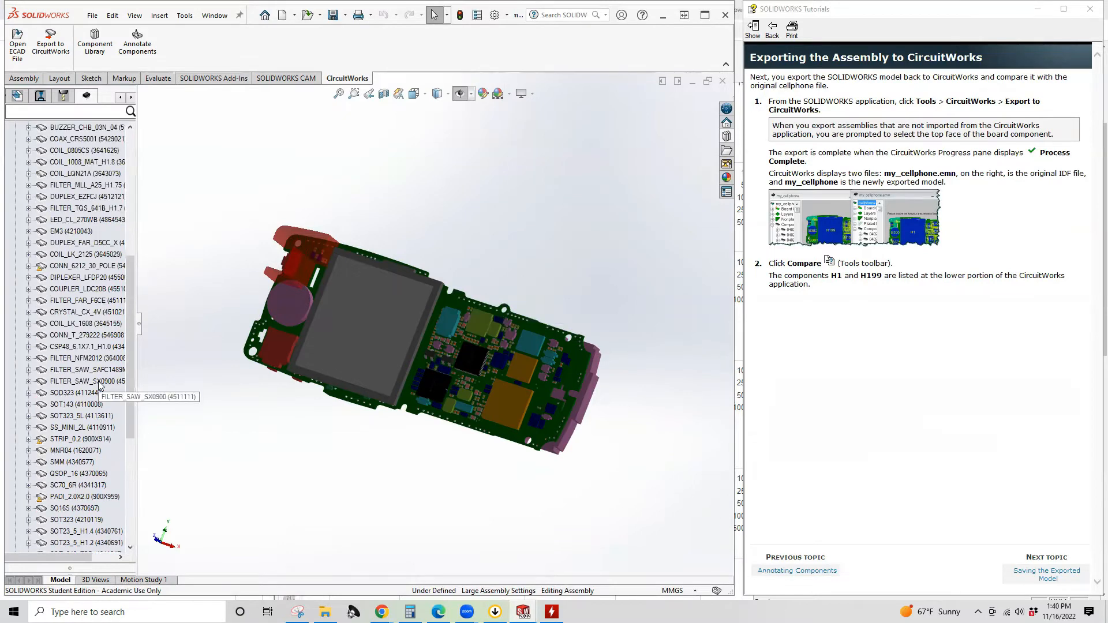
scroll(99, 386, "up", 1)
scroll(94, 355, "up", 3)
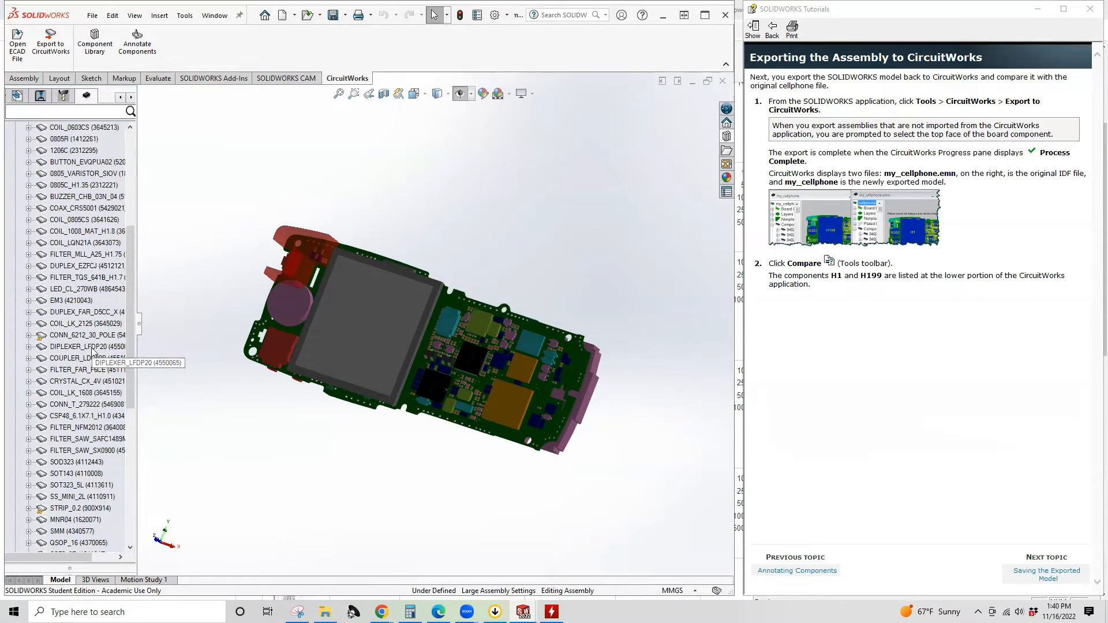
scroll(85, 407, "up", 4)
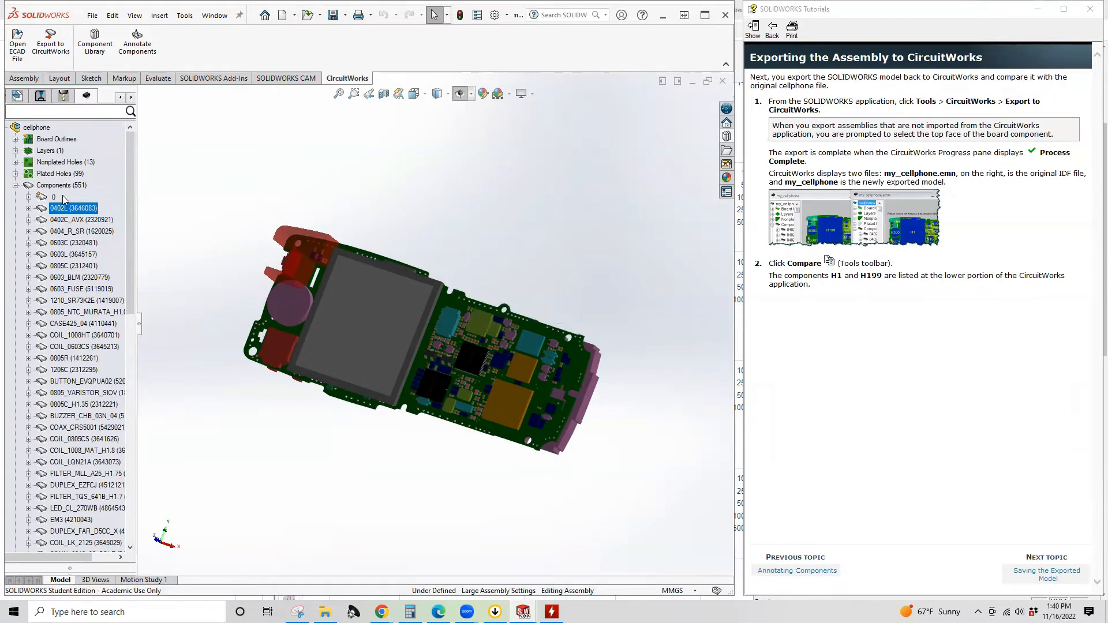
left_click(45, 197)
middle_click_drag(486, 346, 465, 321)
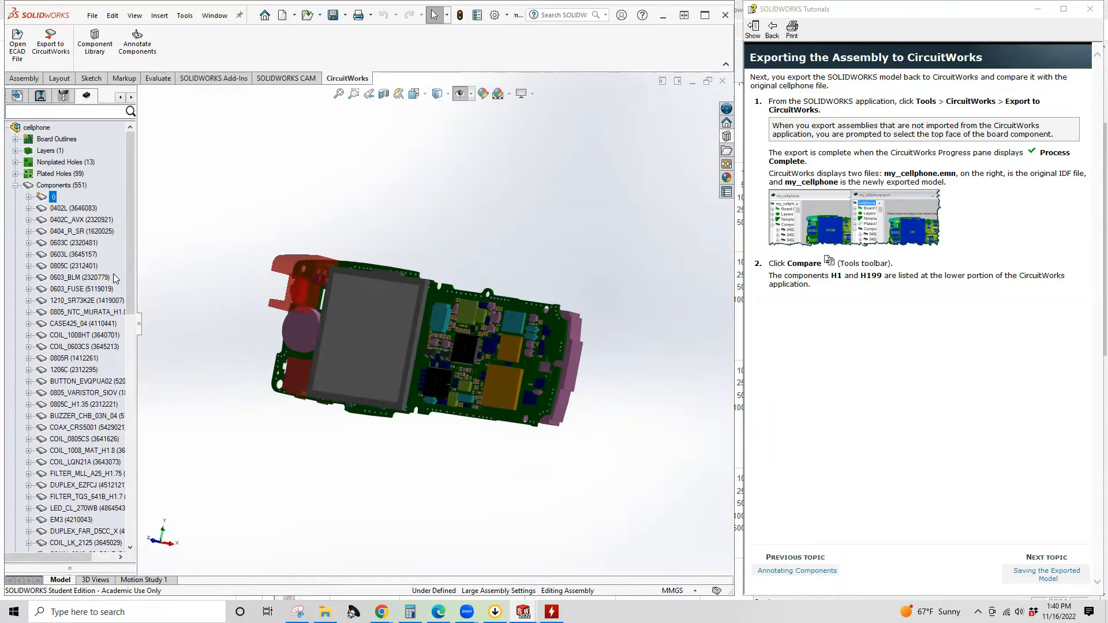
Step: Check the Board extrusion entry under Board Outlines against the model and collapse the group
left_click(16, 139)
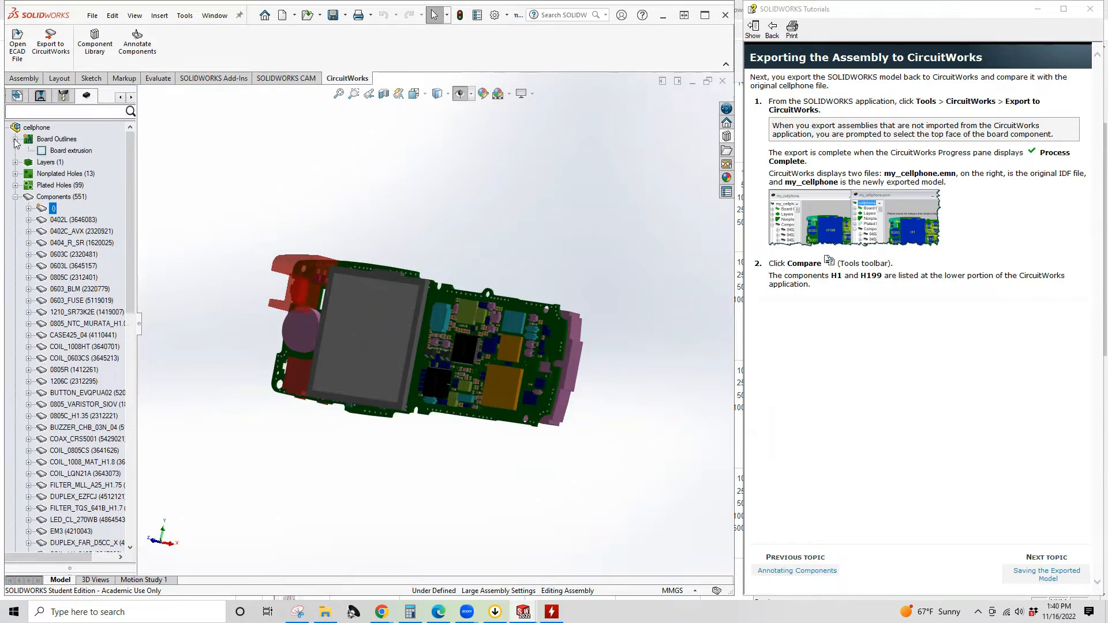
left_click(56, 152)
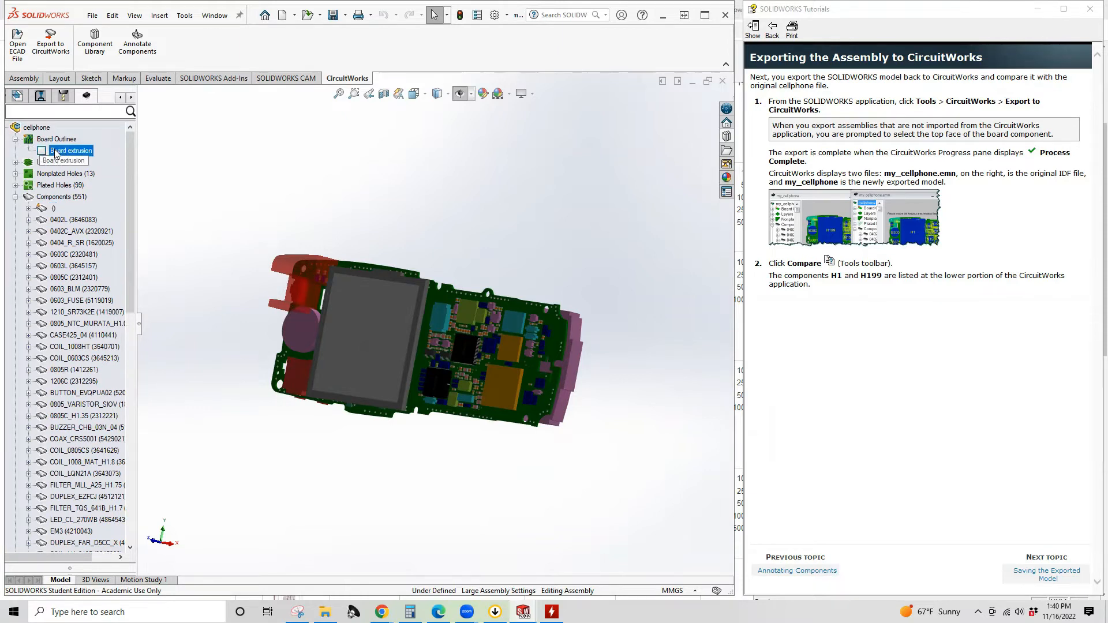
middle_click_drag(452, 276, 456, 276)
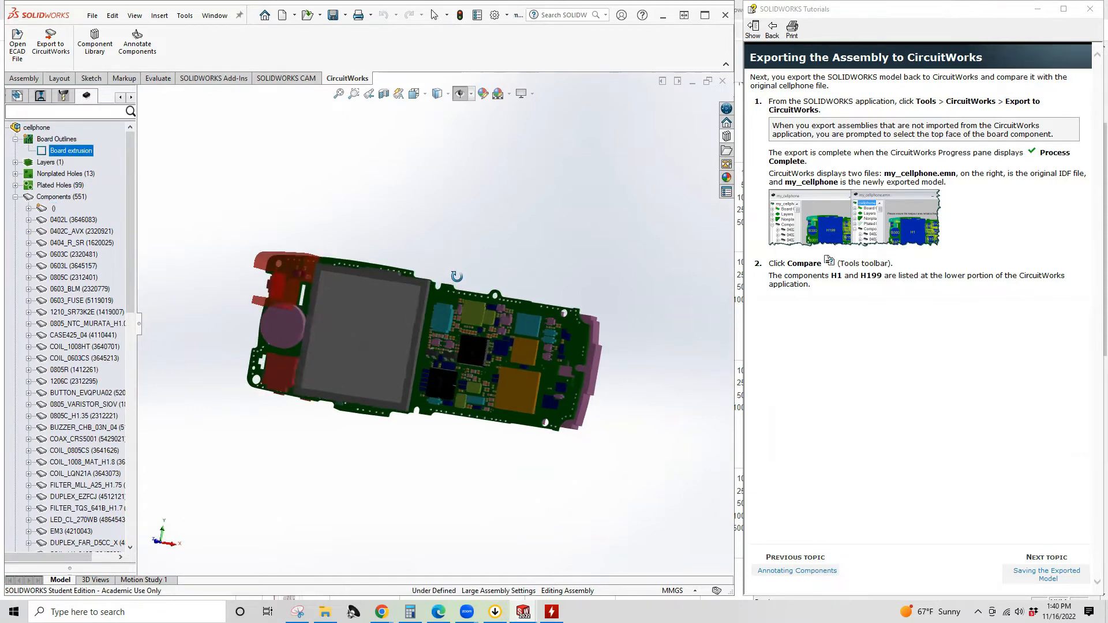
left_click(16, 139)
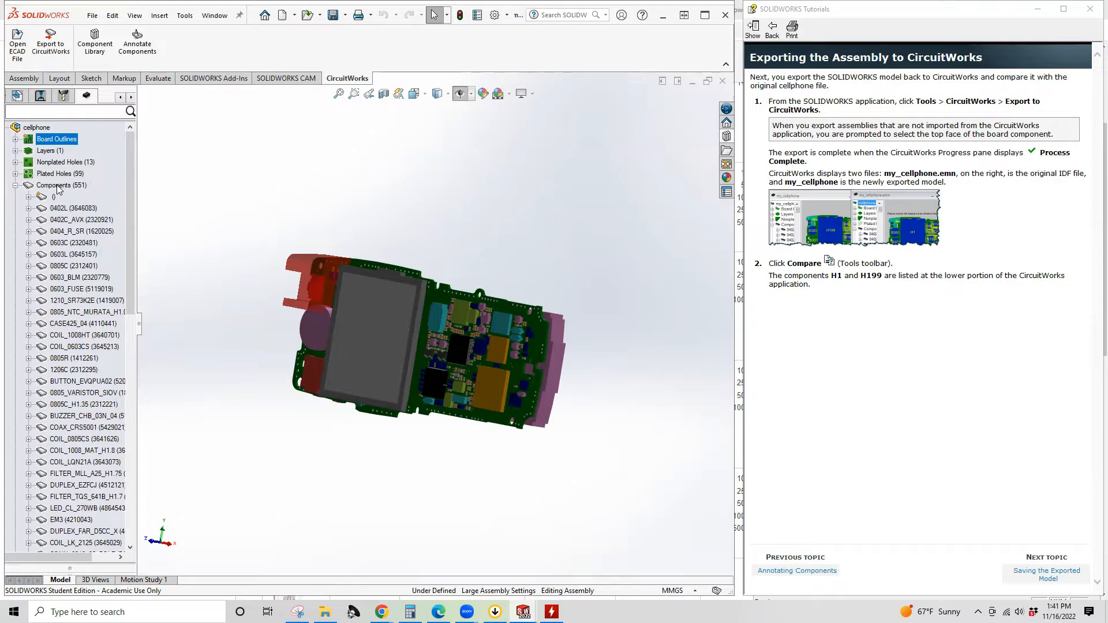
Step: Inspect the end of the component list, checking STRIP_0.15, uBGA80_H1.7, uBGA48_7.4X7.1, uBGA144 and TSSOP_20, and return to the tree's start
scroll(99, 259, "down", 10)
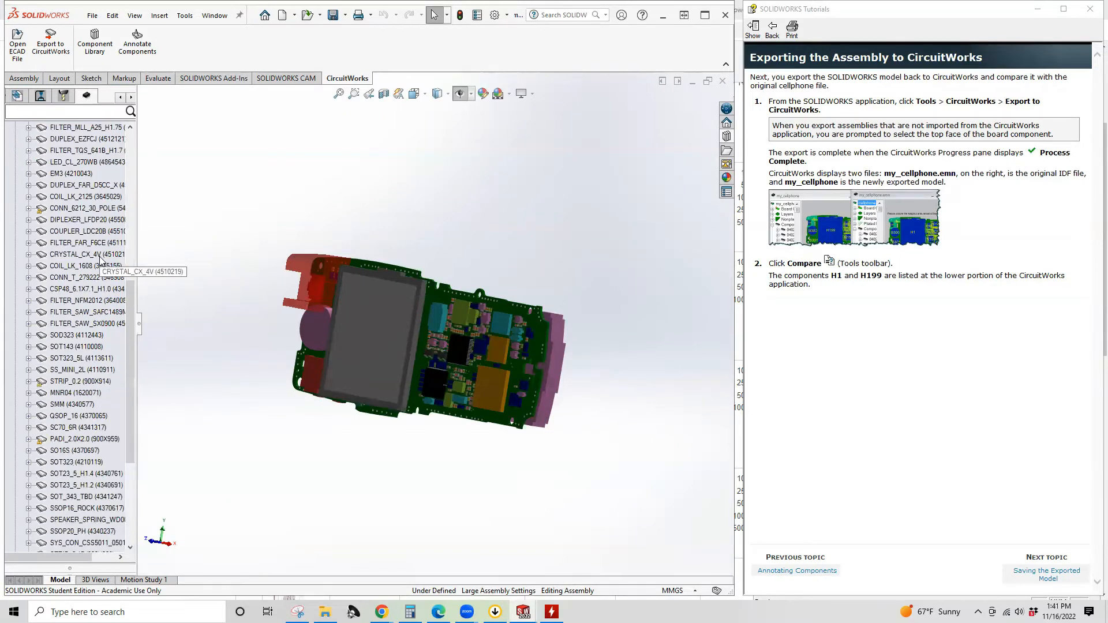
scroll(99, 259, "down", 2)
scroll(99, 260, "down", 4)
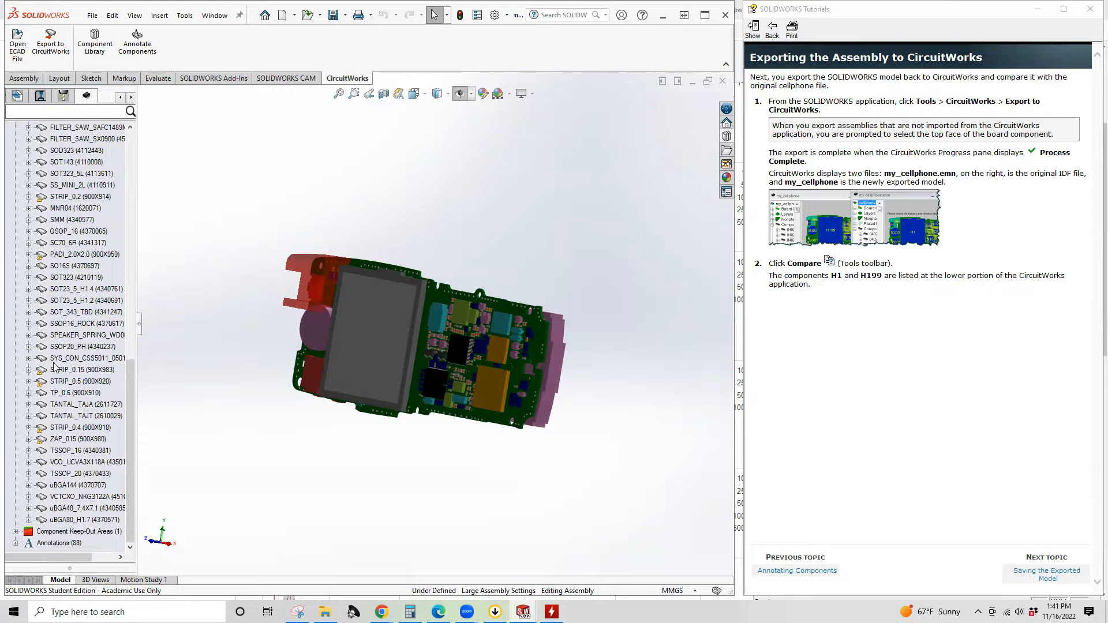
left_click(60, 371)
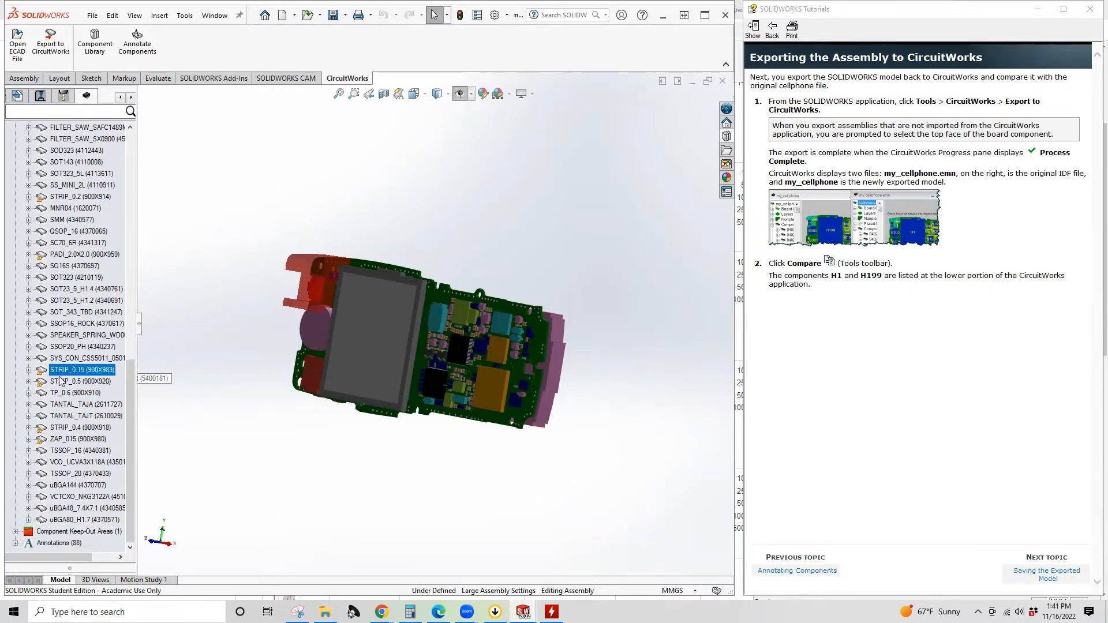
left_click(66, 519)
left_click(63, 508)
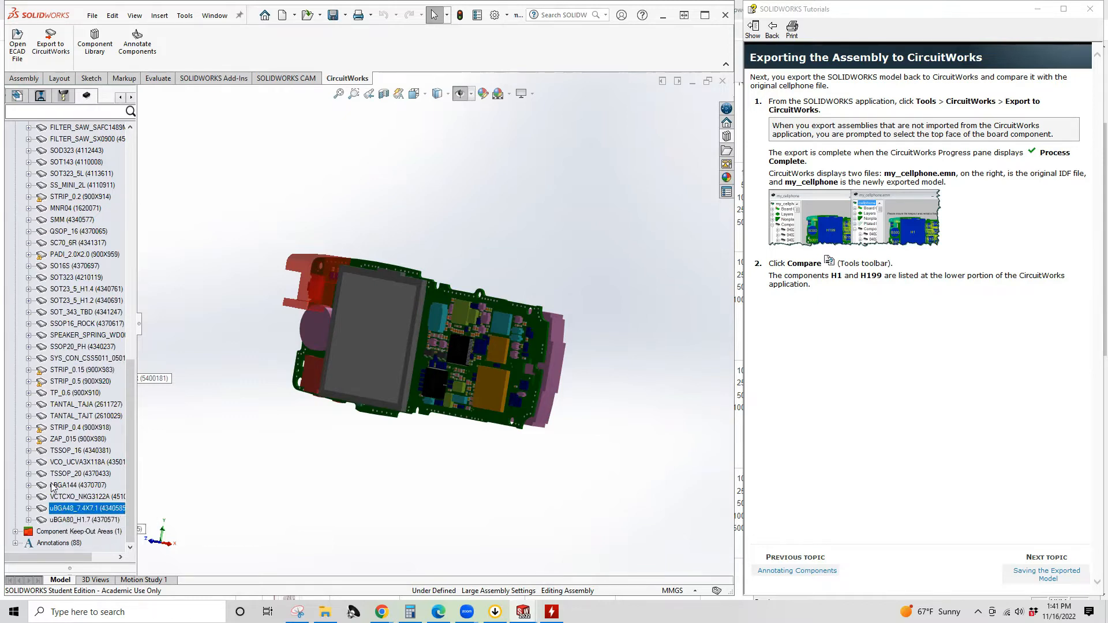
left_click(63, 486)
left_click(65, 475)
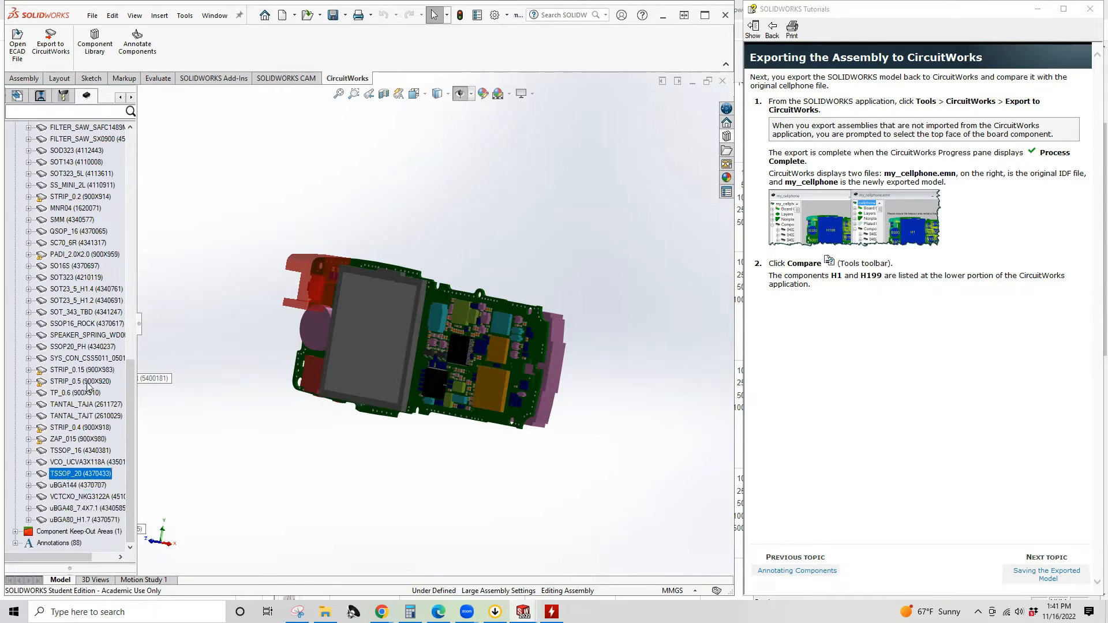
scroll(67, 316, "up", 15)
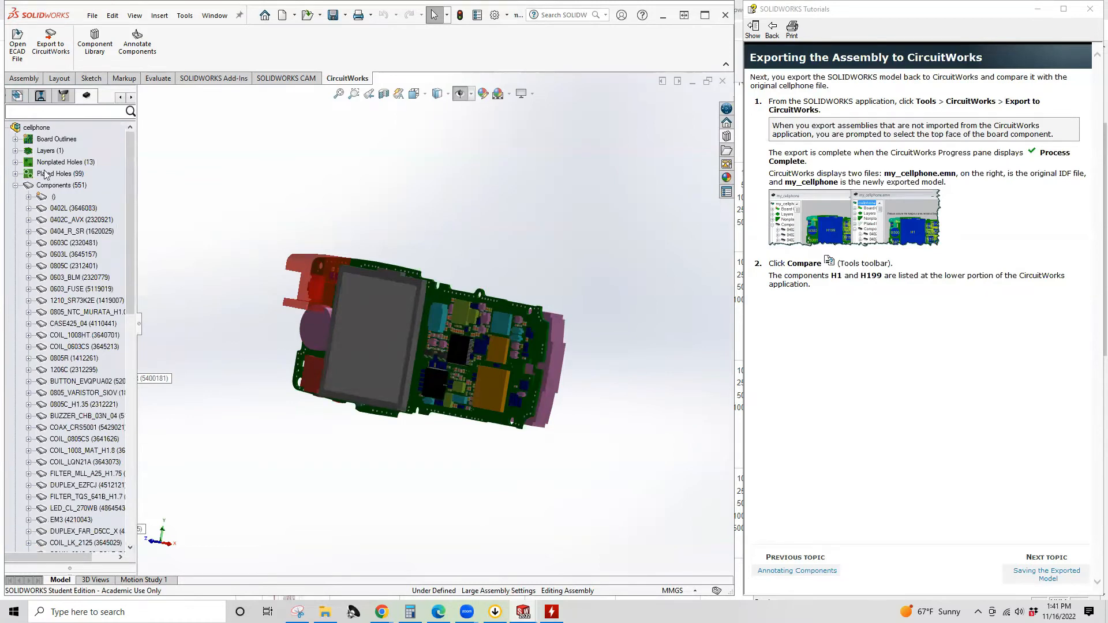
Step: Collapse the Components group and export the assembly to CircuitWorks
left_click(15, 185)
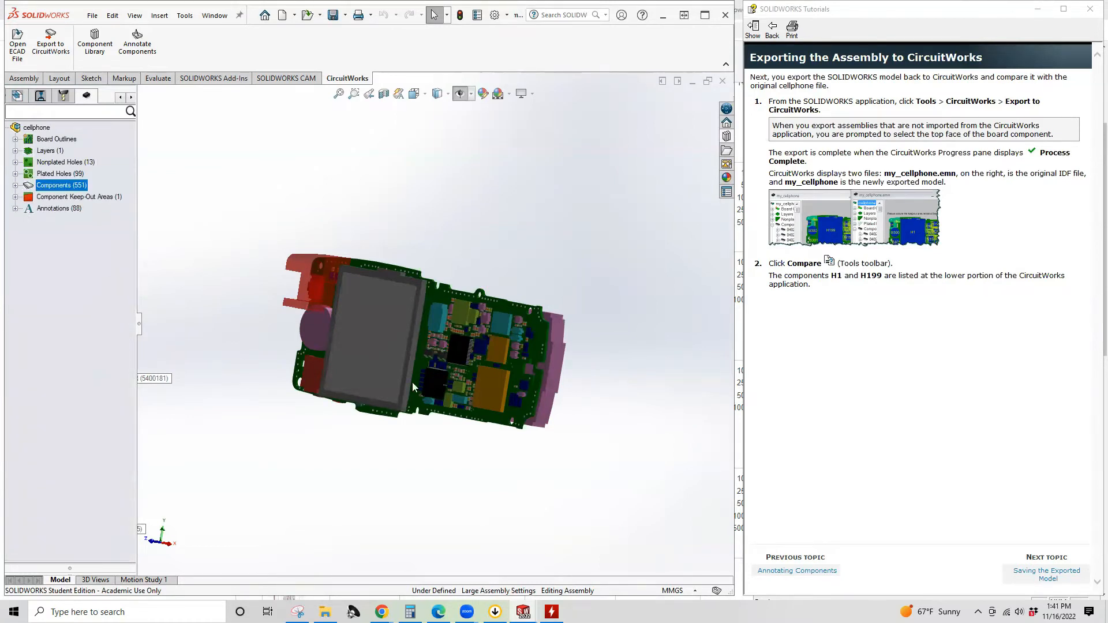
left_click(831, 304)
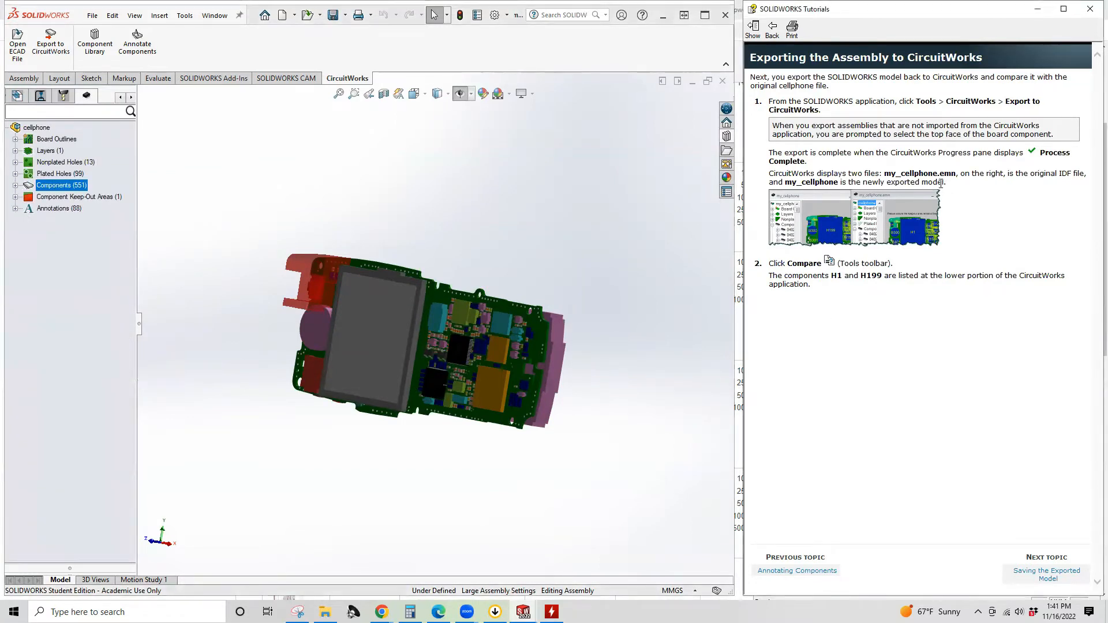
left_click_drag(884, 174, 939, 174)
left_click(51, 51)
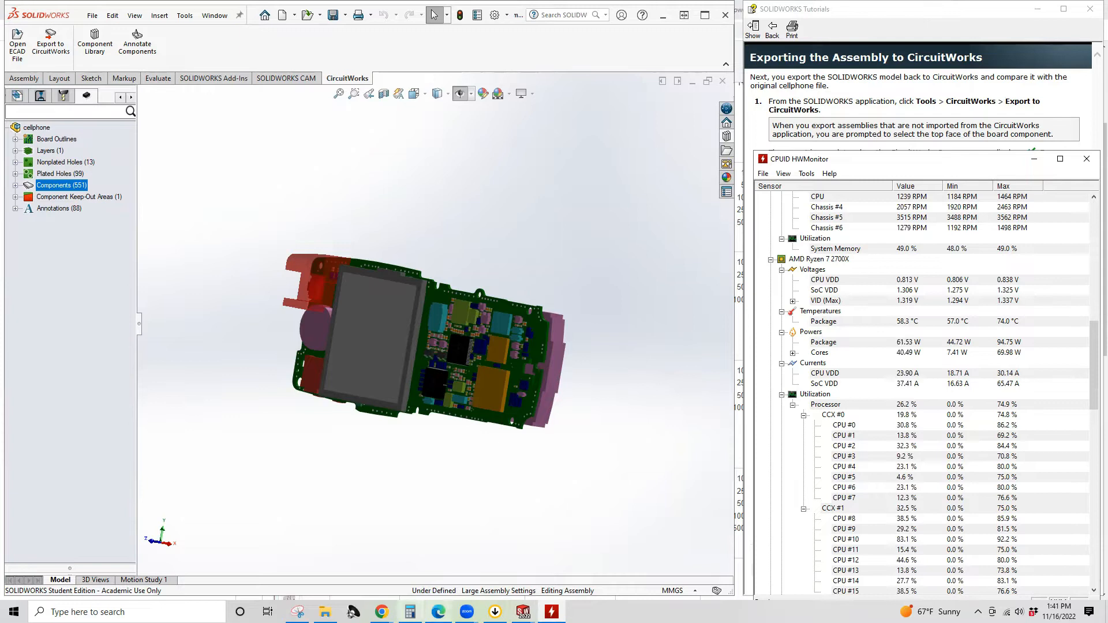
left_click(523, 611)
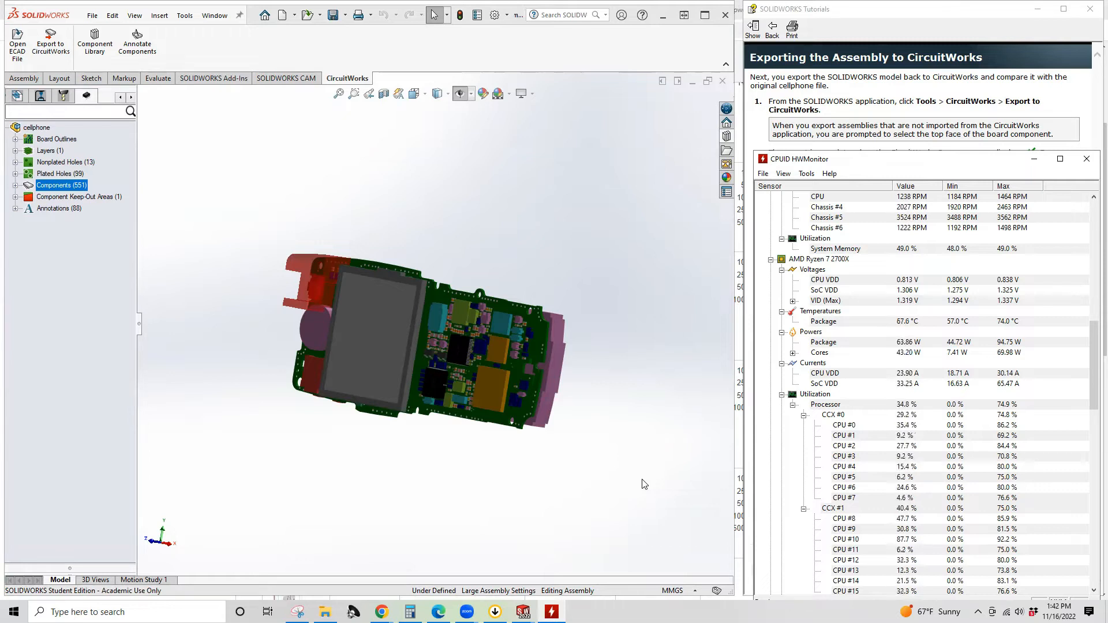
left_click(540, 541)
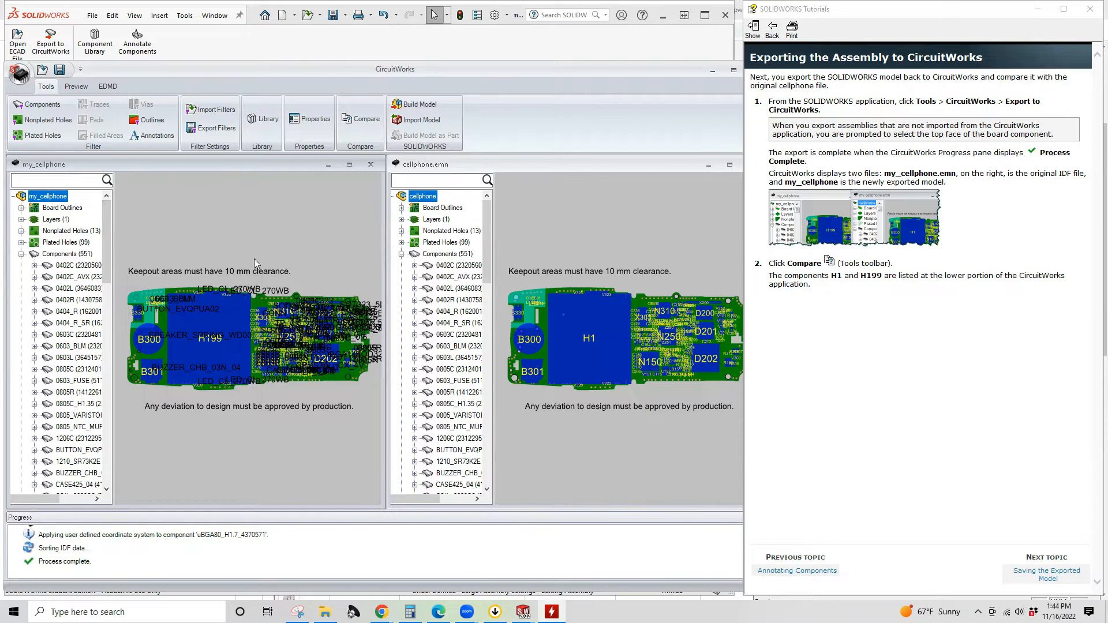
Step: Compare the exported my_cellphone board with the original cellphone.emn, examine both component trees, and enlarge the comparison results area
left_click(353, 119)
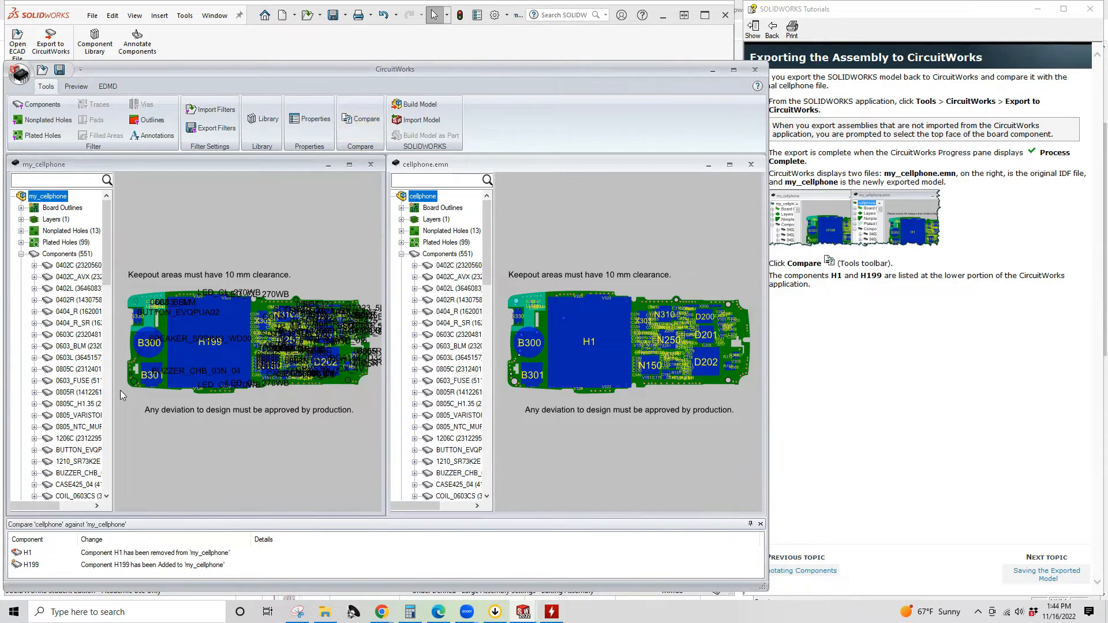
scroll(68, 392, "down", 10)
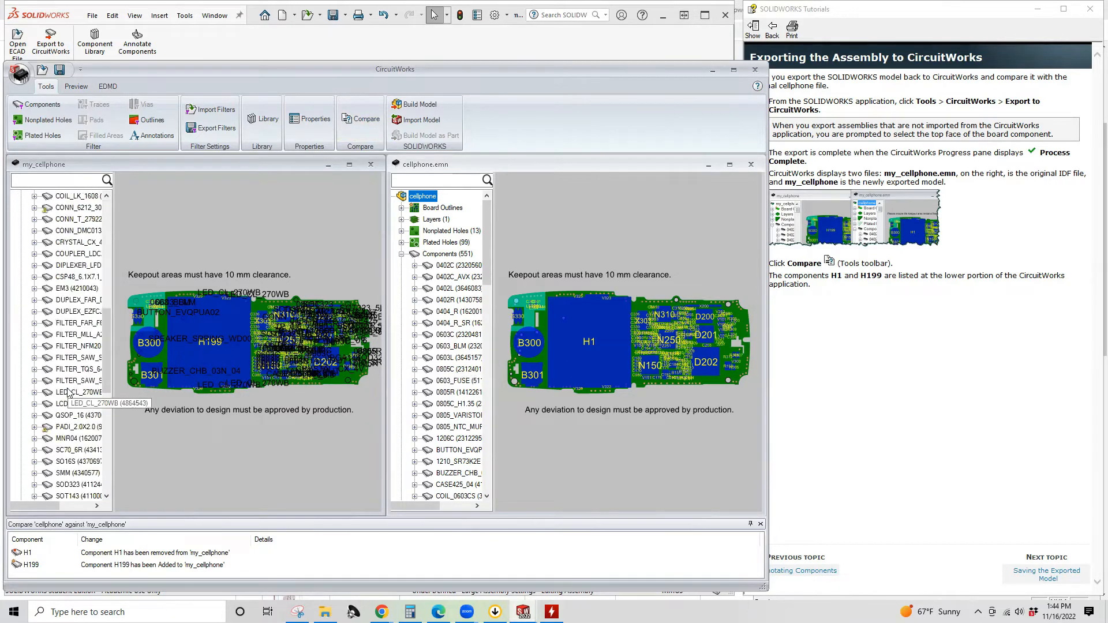
scroll(68, 392, "down", 4)
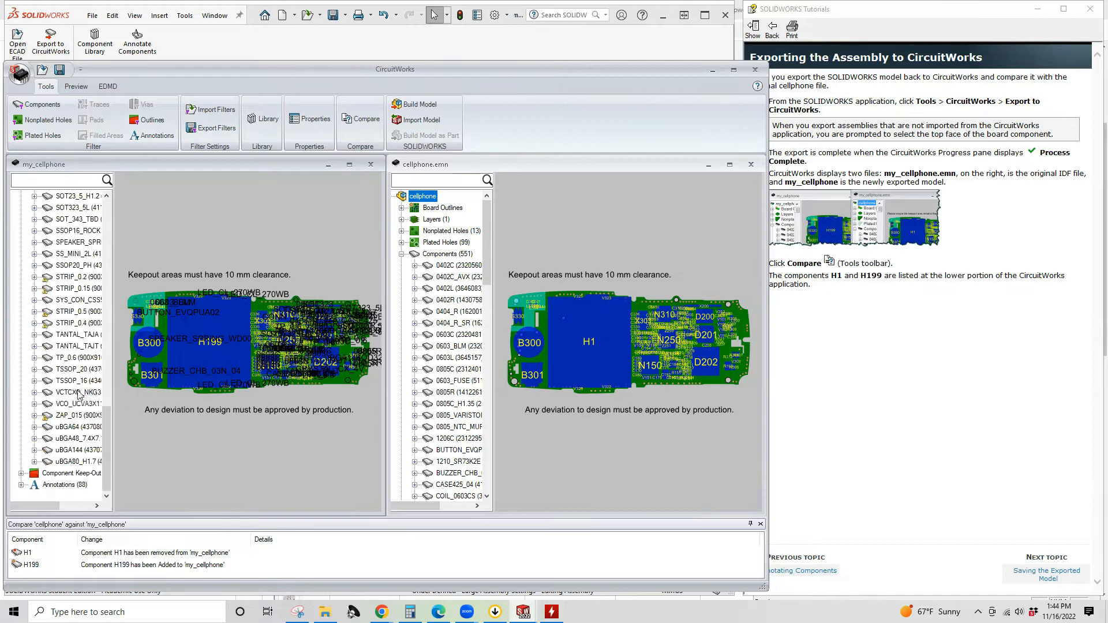
scroll(75, 395, "up", 6)
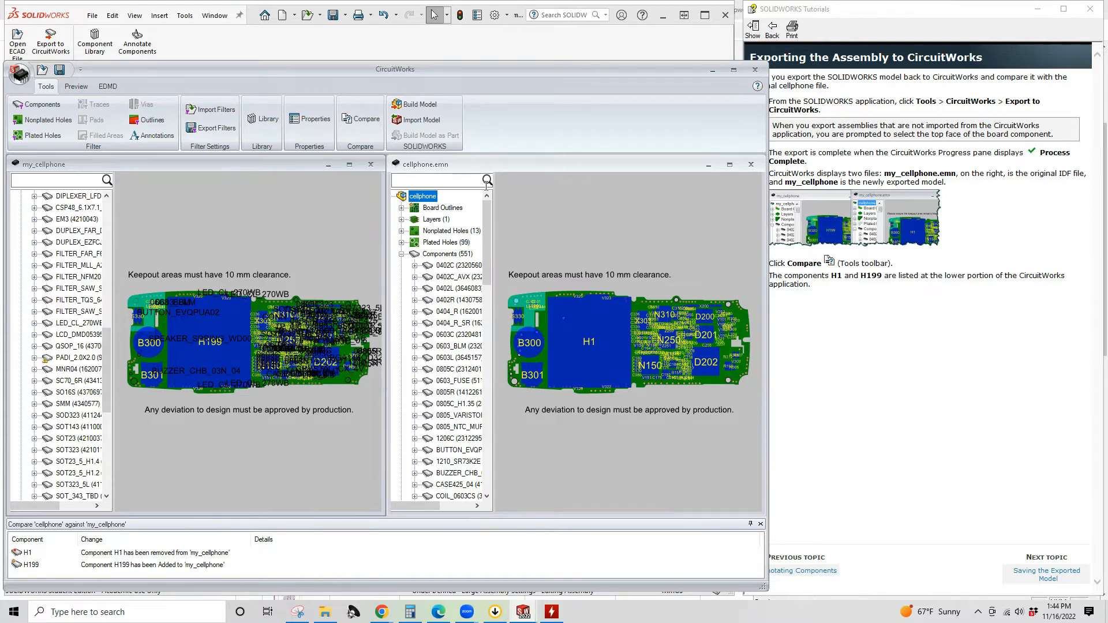
left_click(554, 256)
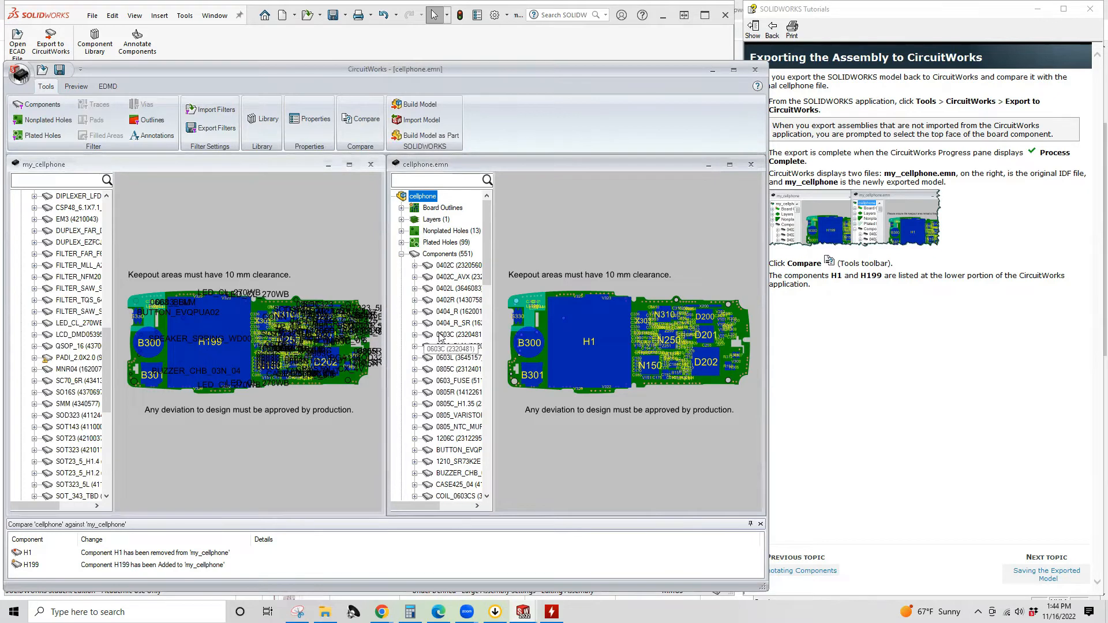
scroll(439, 335, "down", 4)
scroll(439, 336, "down", 15)
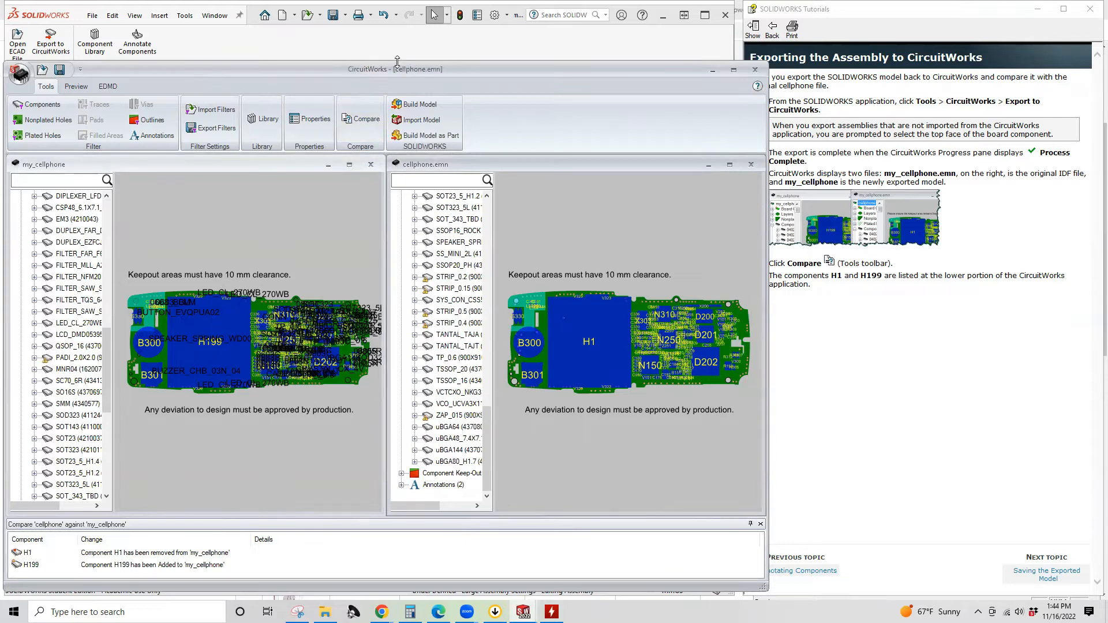
left_click_drag(397, 60, 396, 19)
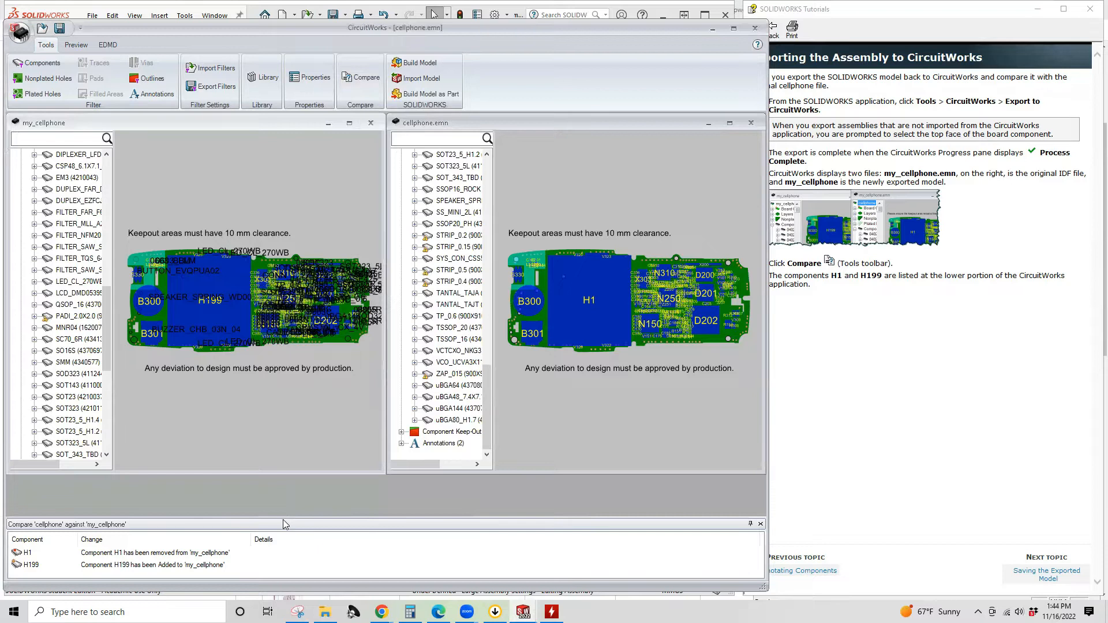
left_click_drag(282, 520, 279, 474)
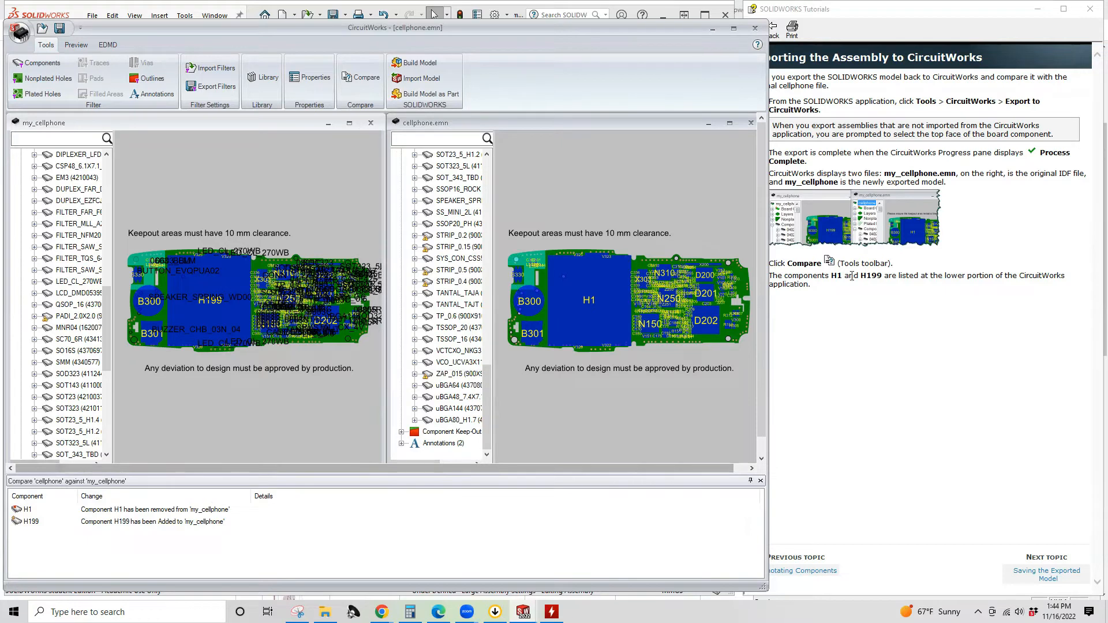
Step: Read the tutorial's Saving the Exported Model topic, including the IDF 3.0 file type instruction, and return to CircuitWorks
left_click(842, 291)
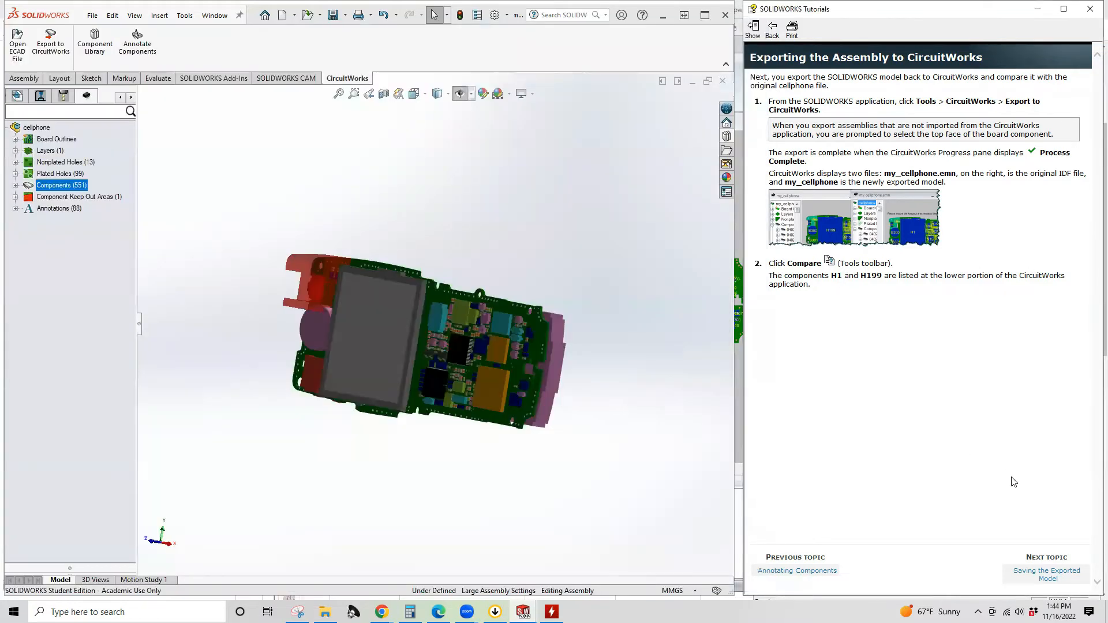
left_click(1031, 575)
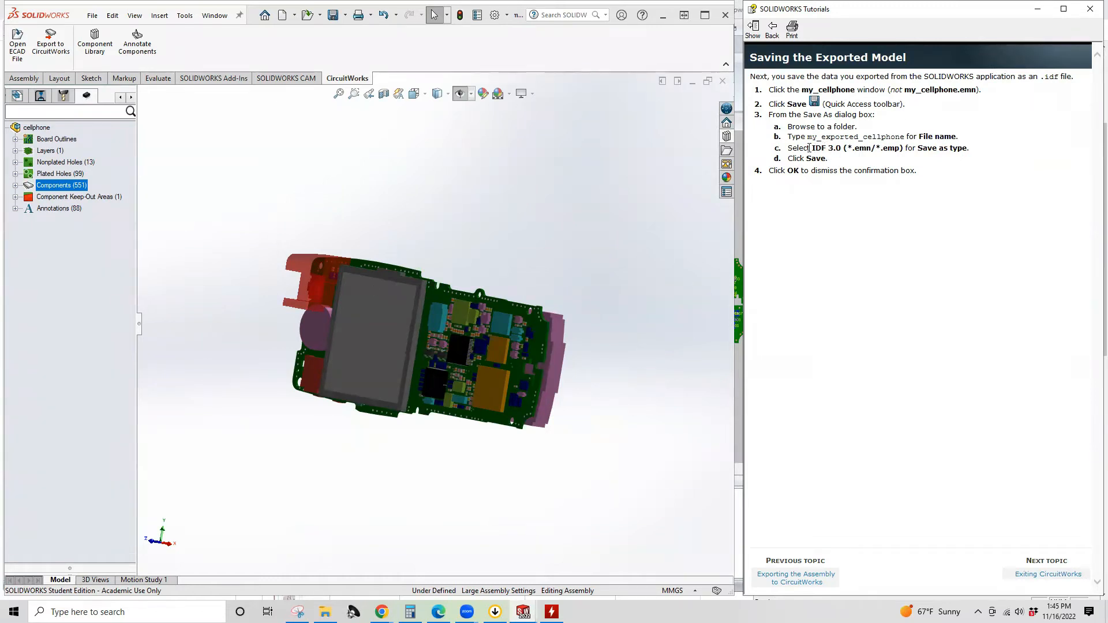
left_click_drag(812, 147, 843, 150)
left_click(903, 173)
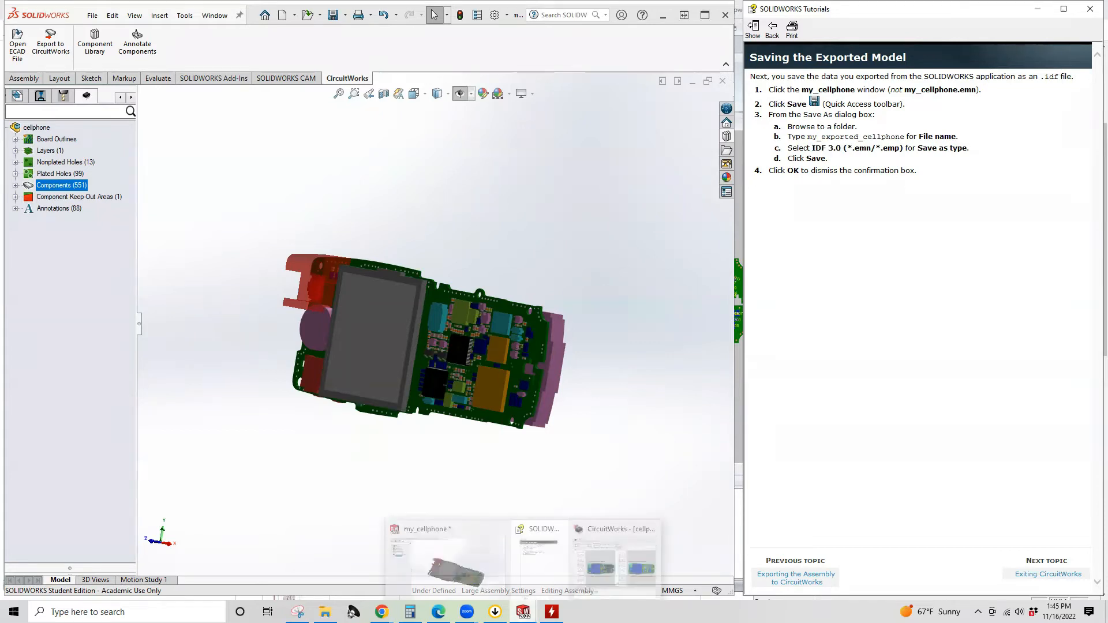
mouse_move(523, 611)
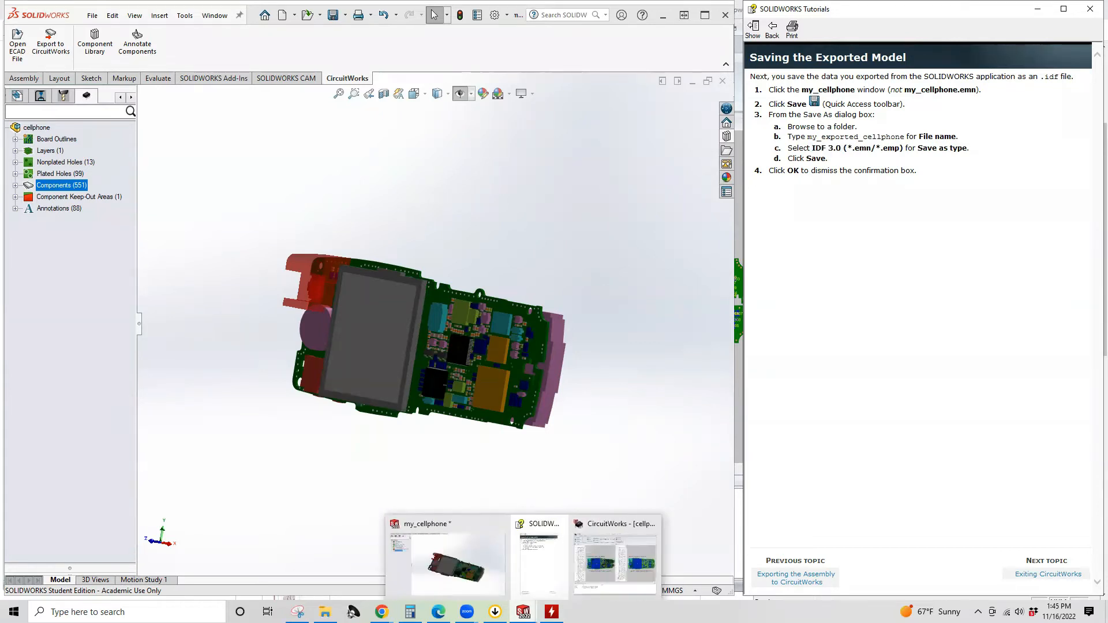
left_click(615, 554)
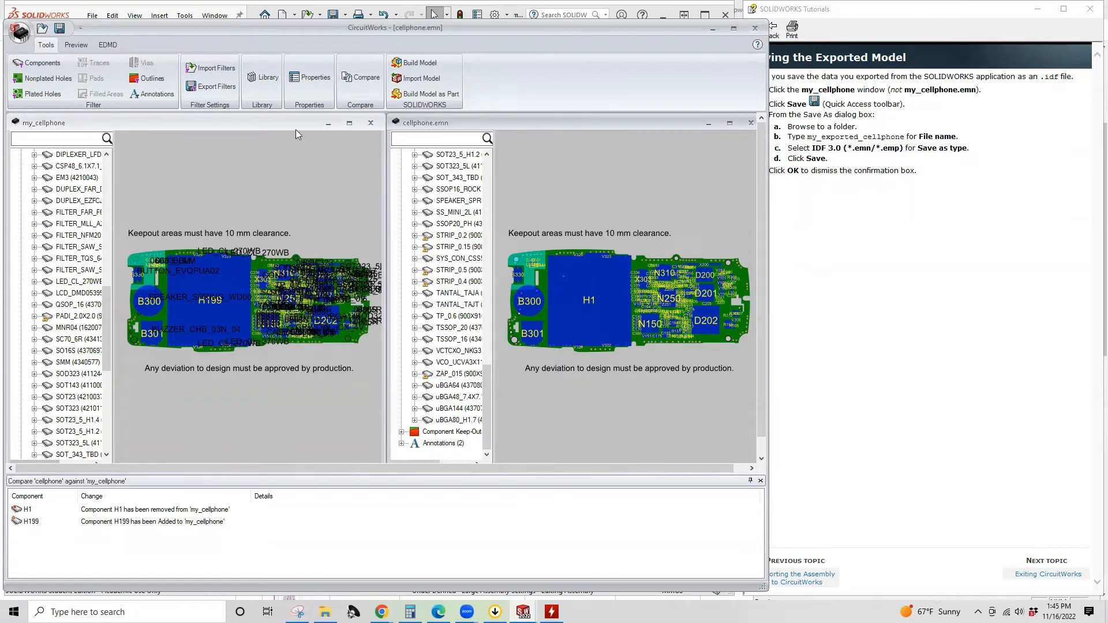
Step: Open the CircuitWorks component library and check the properties of component 0402C
left_click(270, 83)
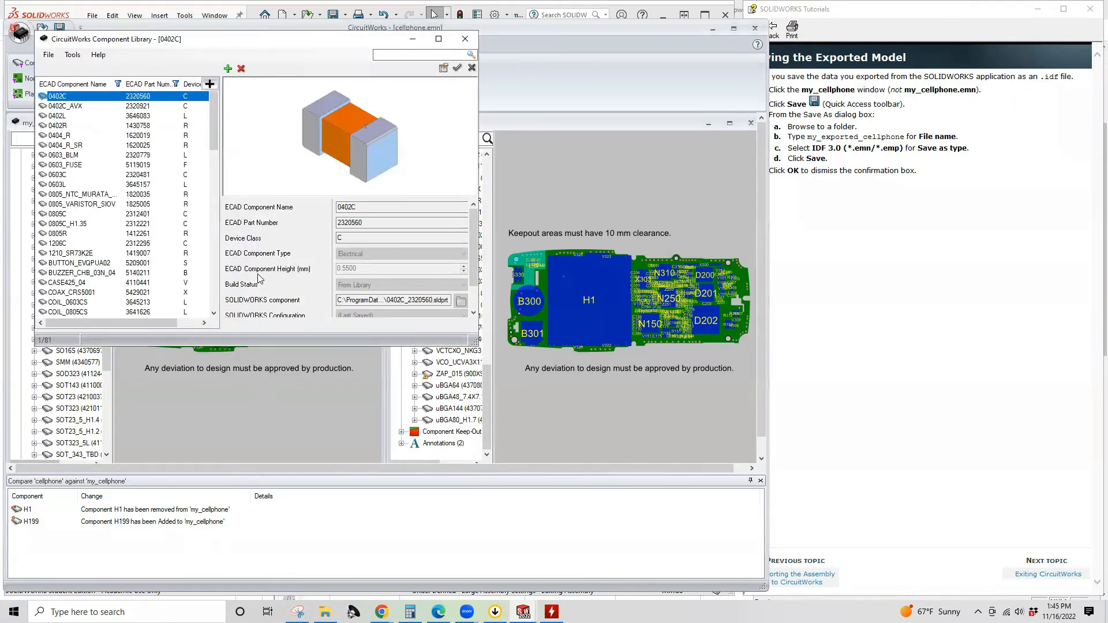
scroll(230, 267, "down", 1)
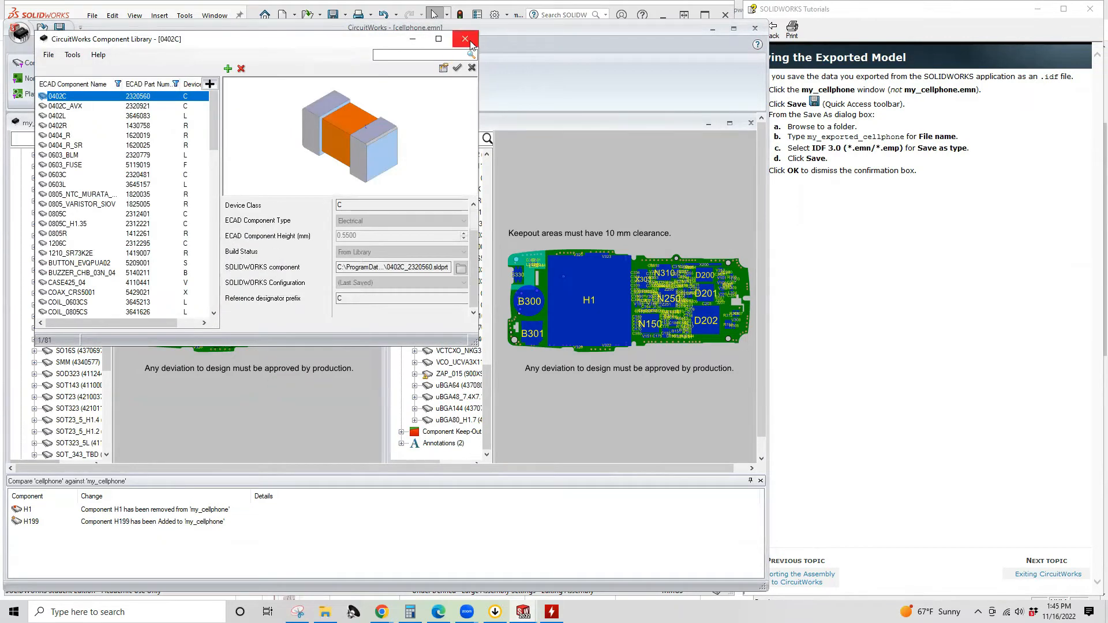
Step: Close CircuitWorks without saving the board changes and close the tutorial window
left_click(754, 28)
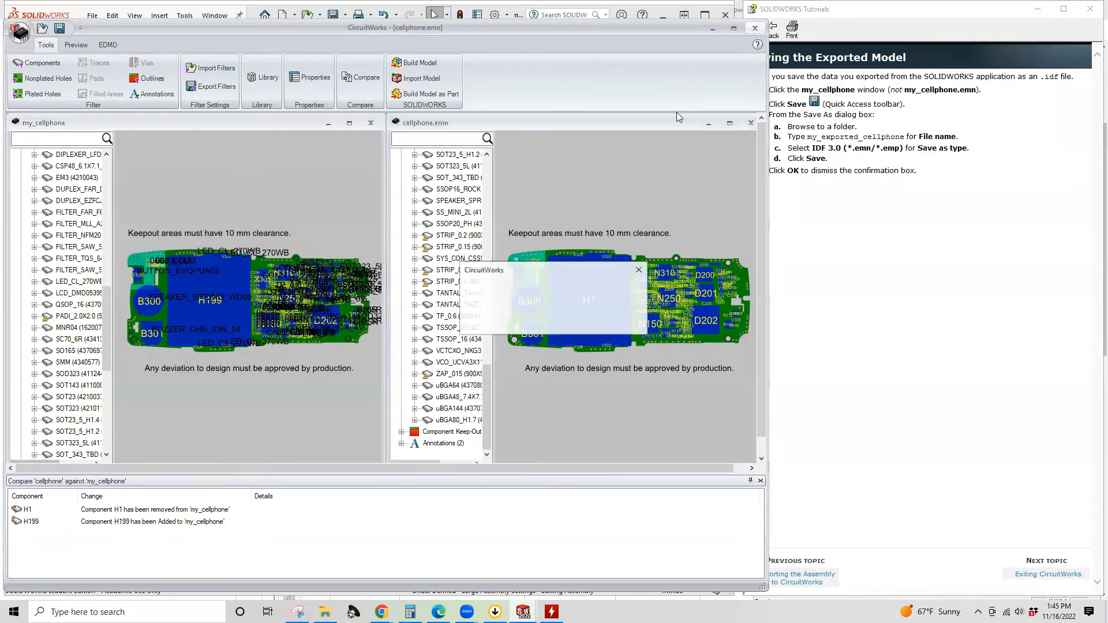
left_click(558, 322)
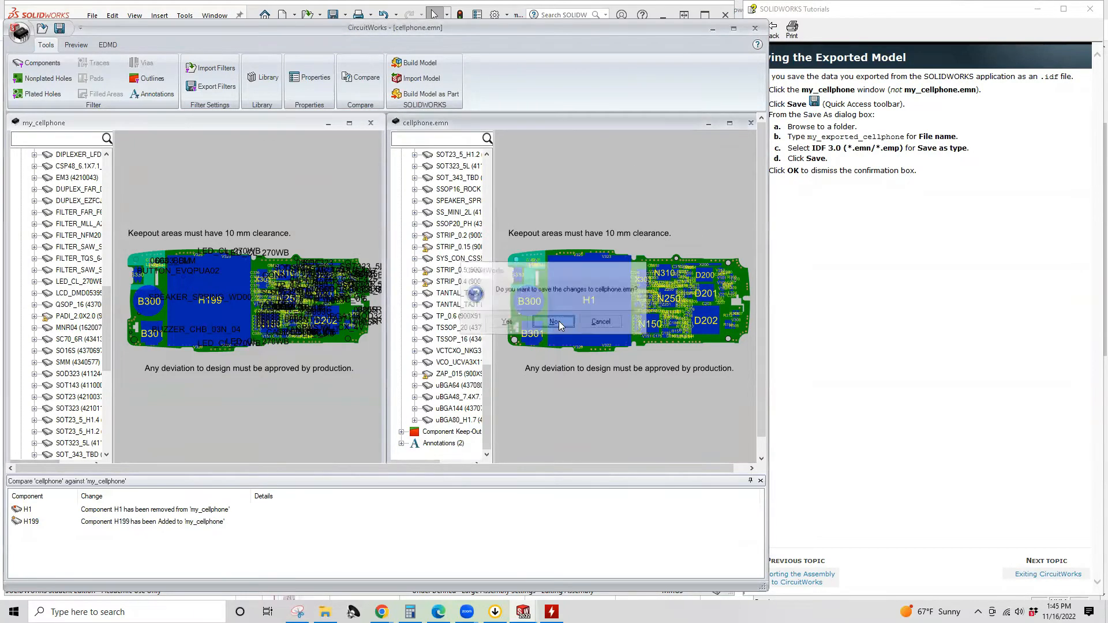
left_click(560, 324)
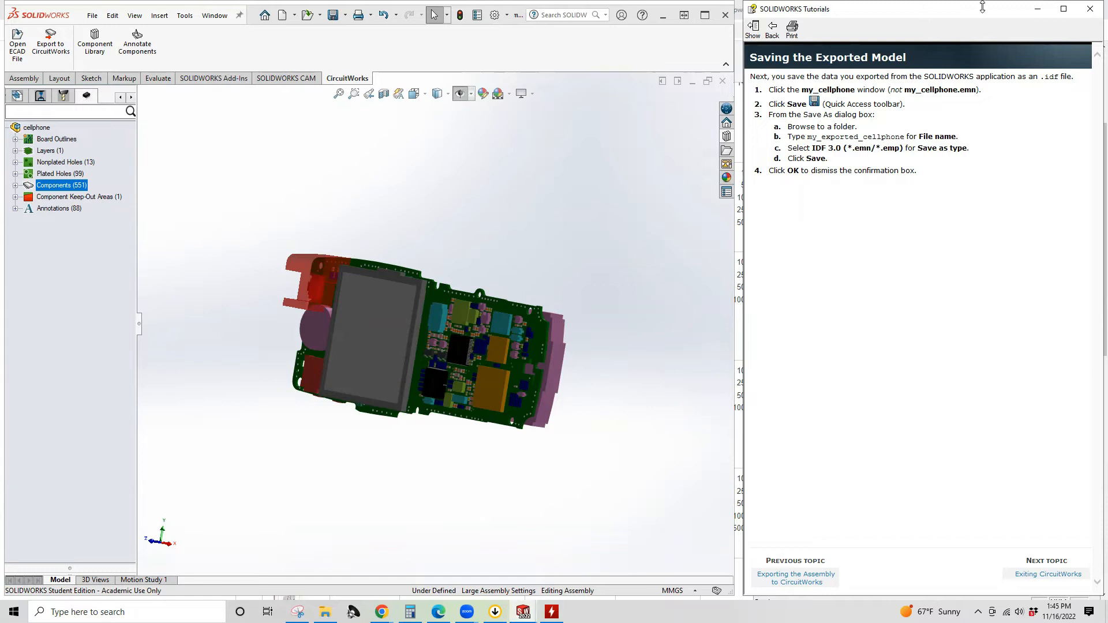
left_click(1089, 9)
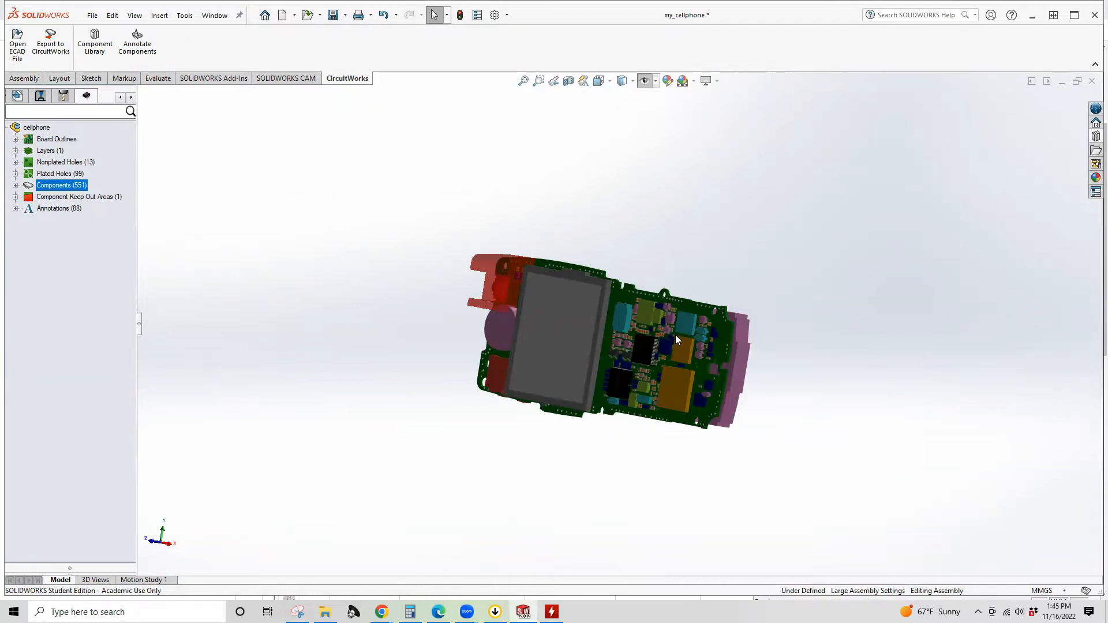
Step: Inspect the board components around the UBGA64 chips up close and select a small pad below the central chip
middle_click_drag(589, 368, 635, 245)
scroll(660, 315, "down", 5)
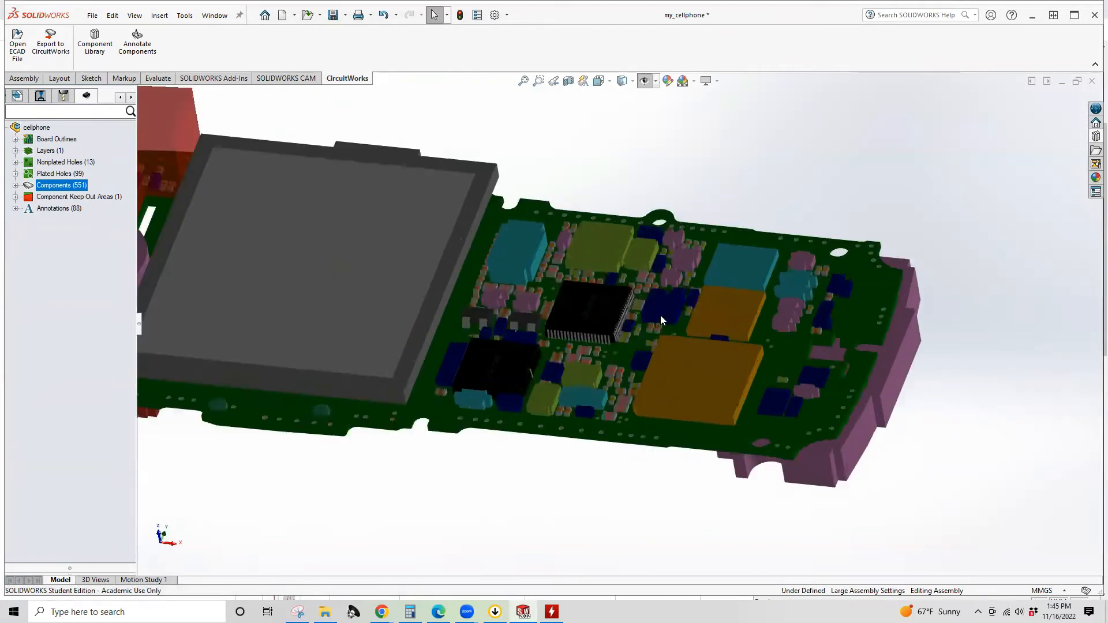
scroll(657, 316, "down", 3)
middle_click_drag(570, 403, 540, 406)
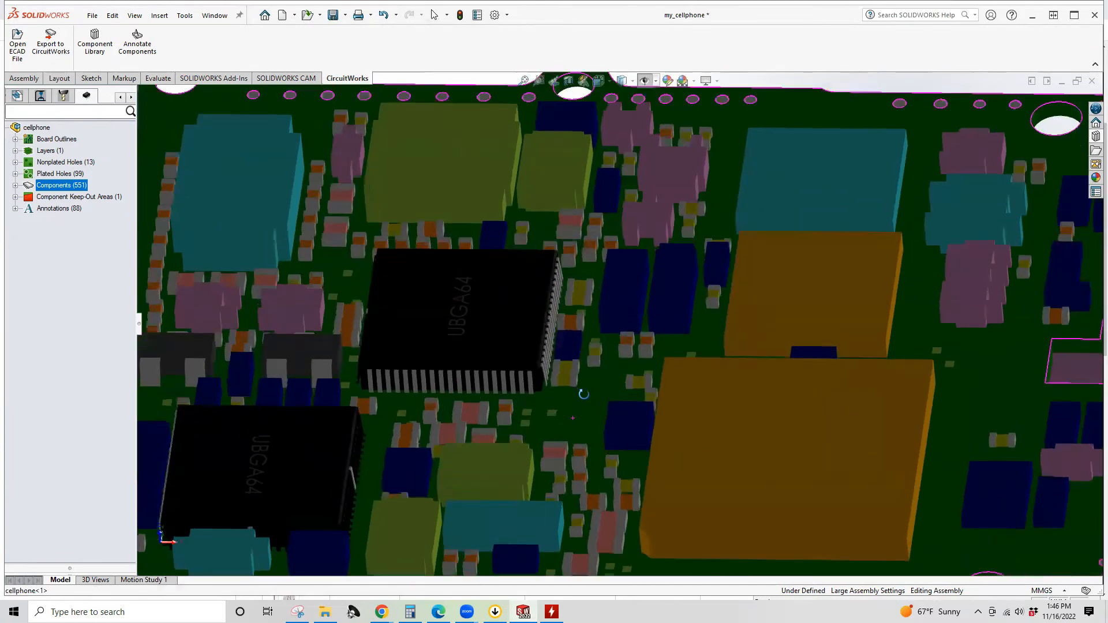
scroll(540, 406, "down", 3)
scroll(525, 418, "up", 3)
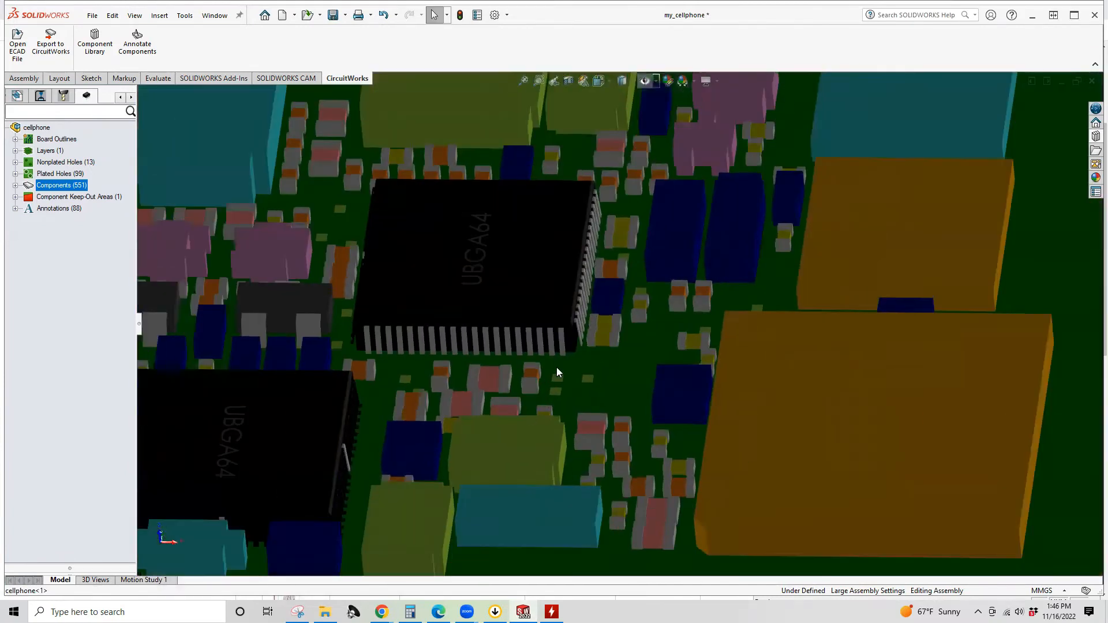
left_click(557, 378)
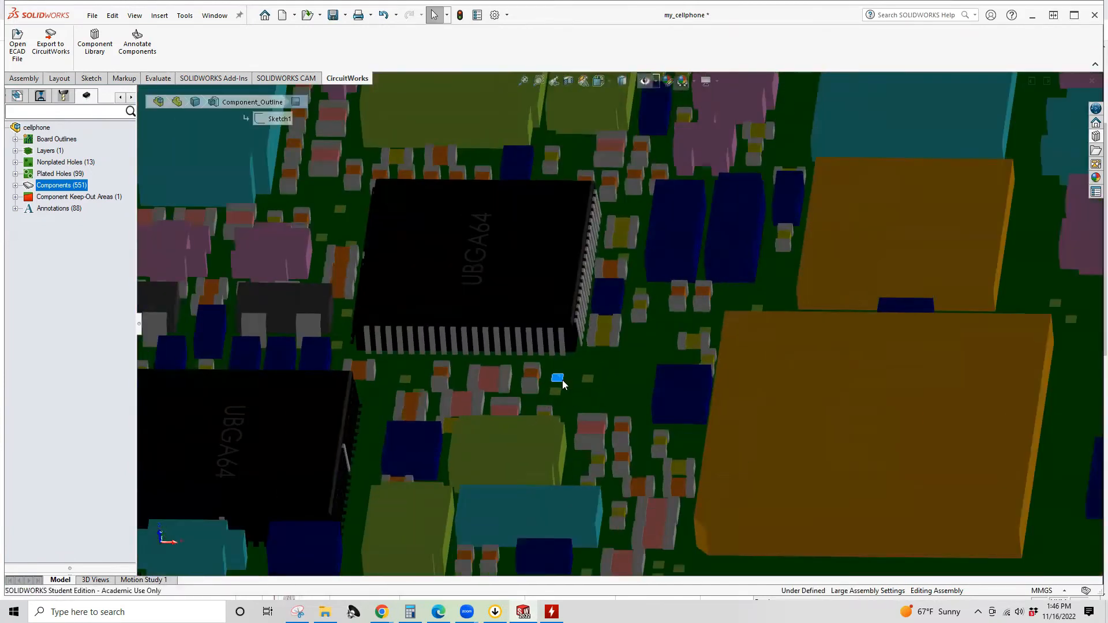
scroll(562, 380, "up", 3)
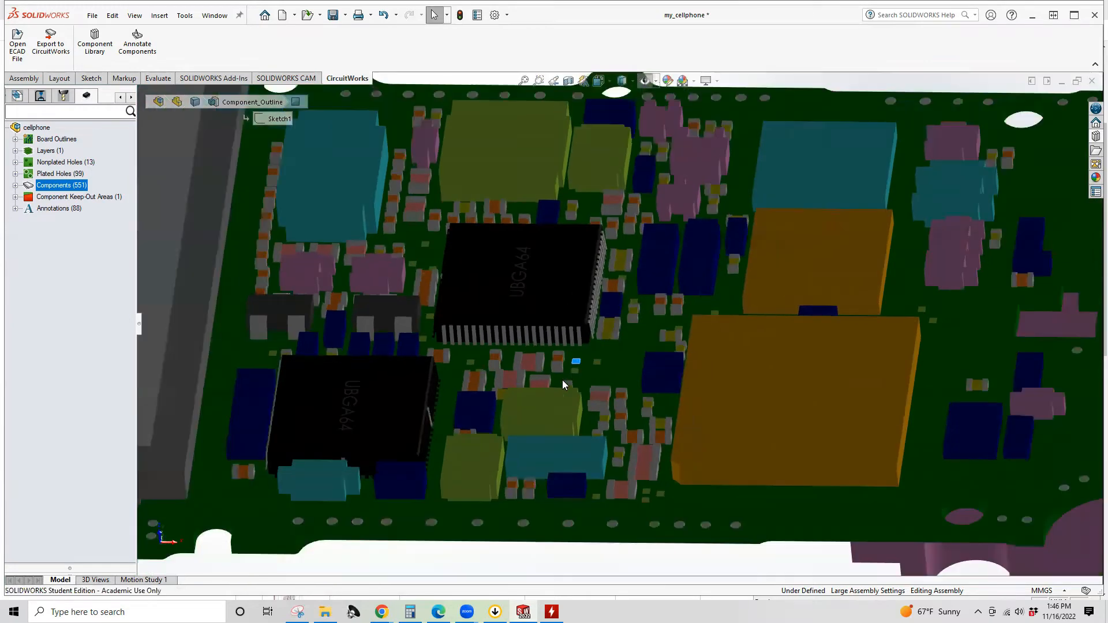
Step: Look through the expanded Components list and examine the neighbouring small pad below the central UBGA64 chip up close
left_click(15, 186)
scroll(85, 266, "down", 5)
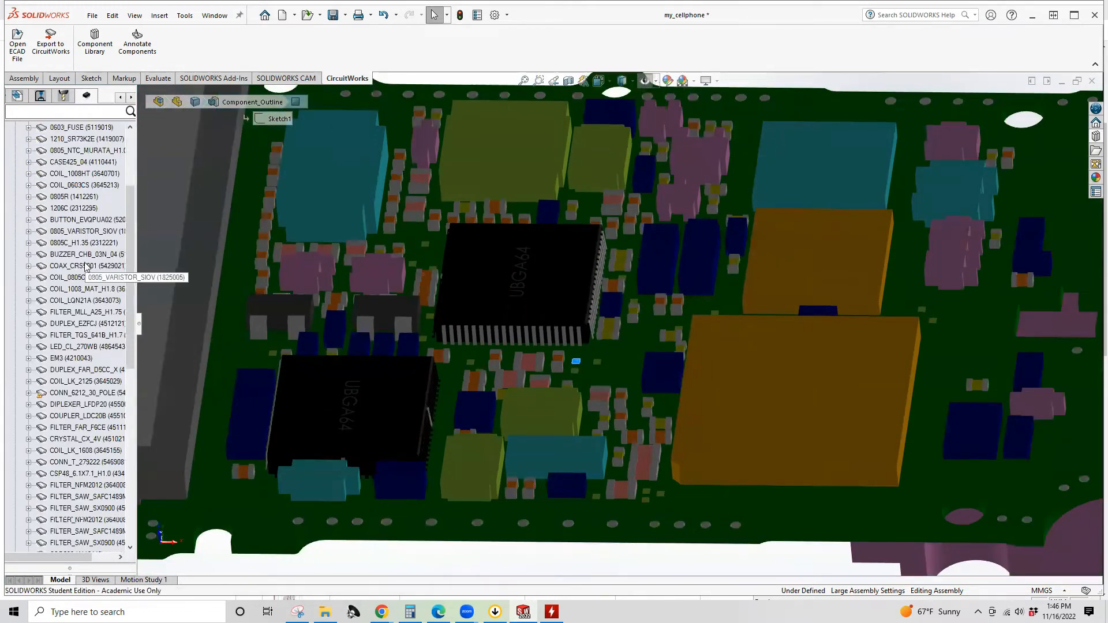
scroll(85, 266, "down", 5)
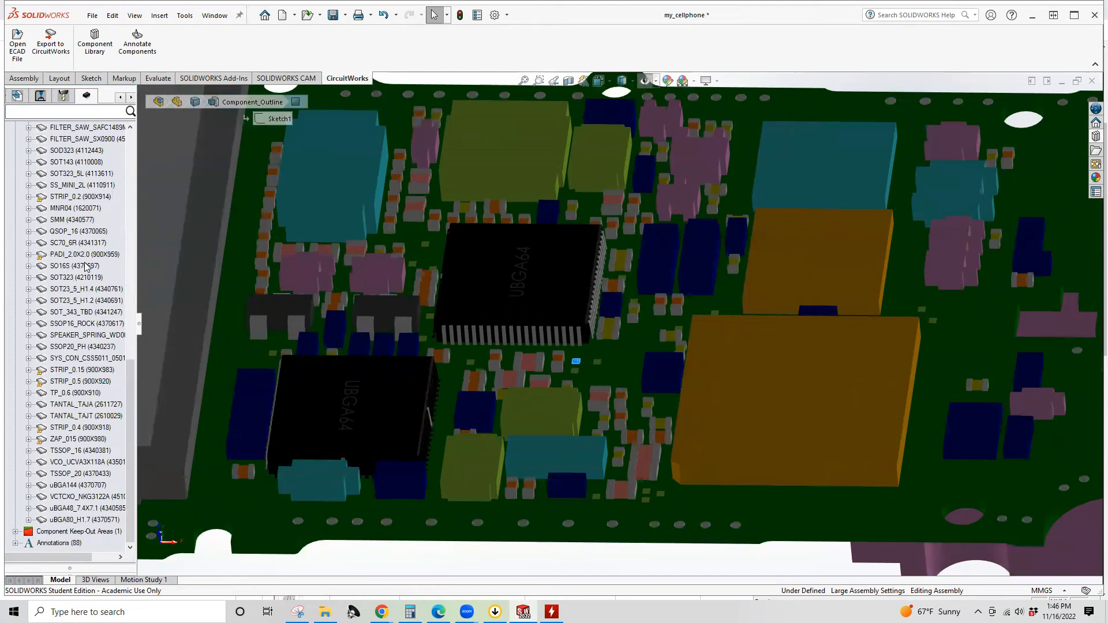
scroll(86, 266, "up", 15)
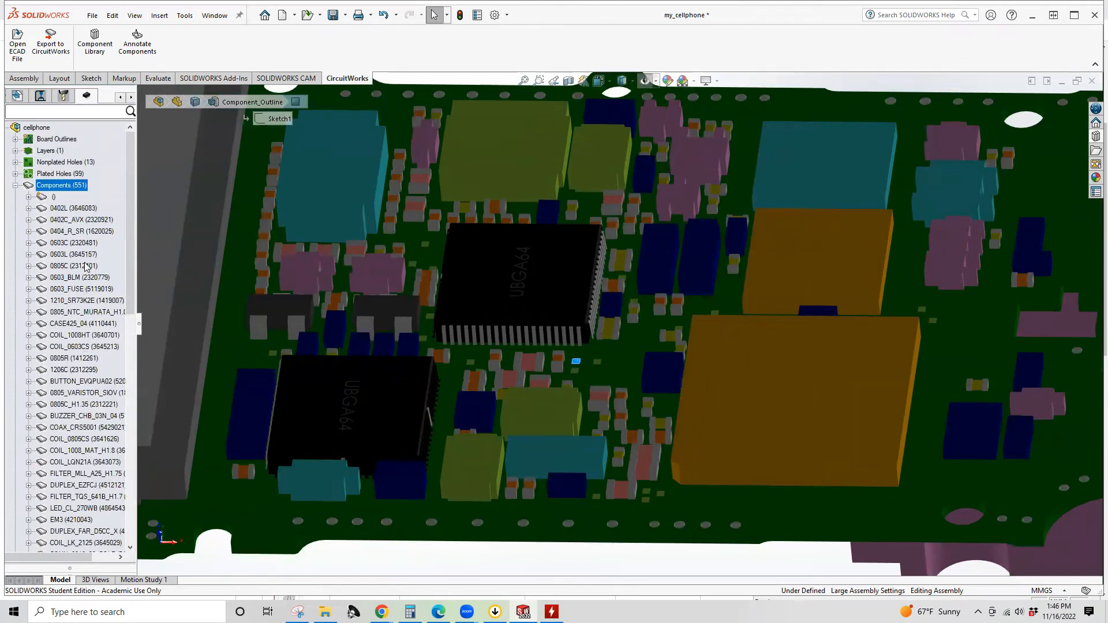
scroll(85, 266, "down", 1)
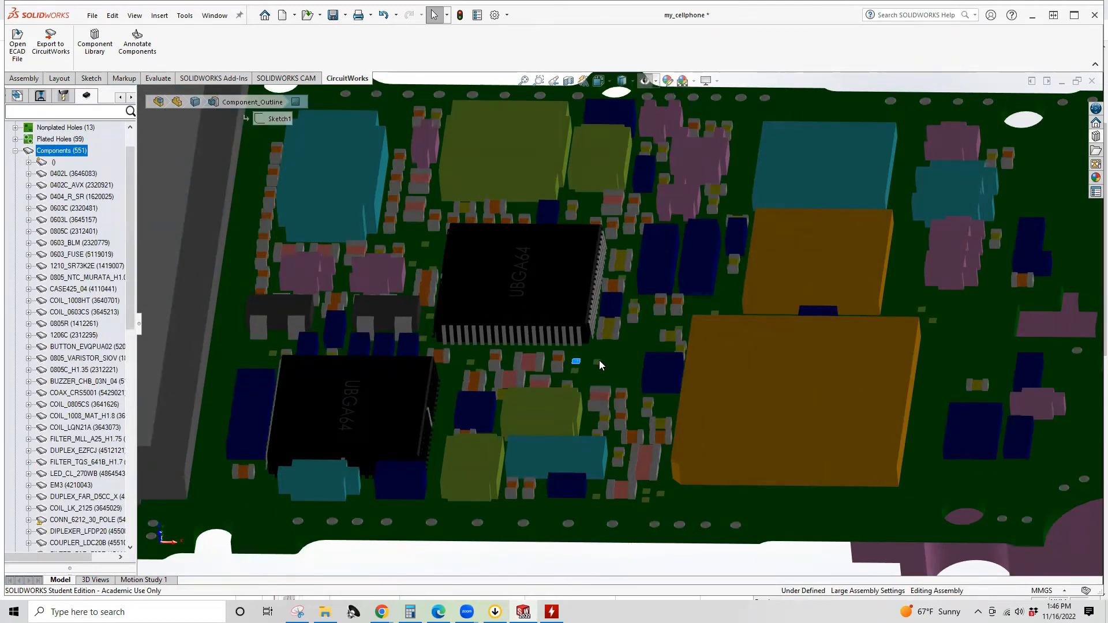
left_click(598, 362)
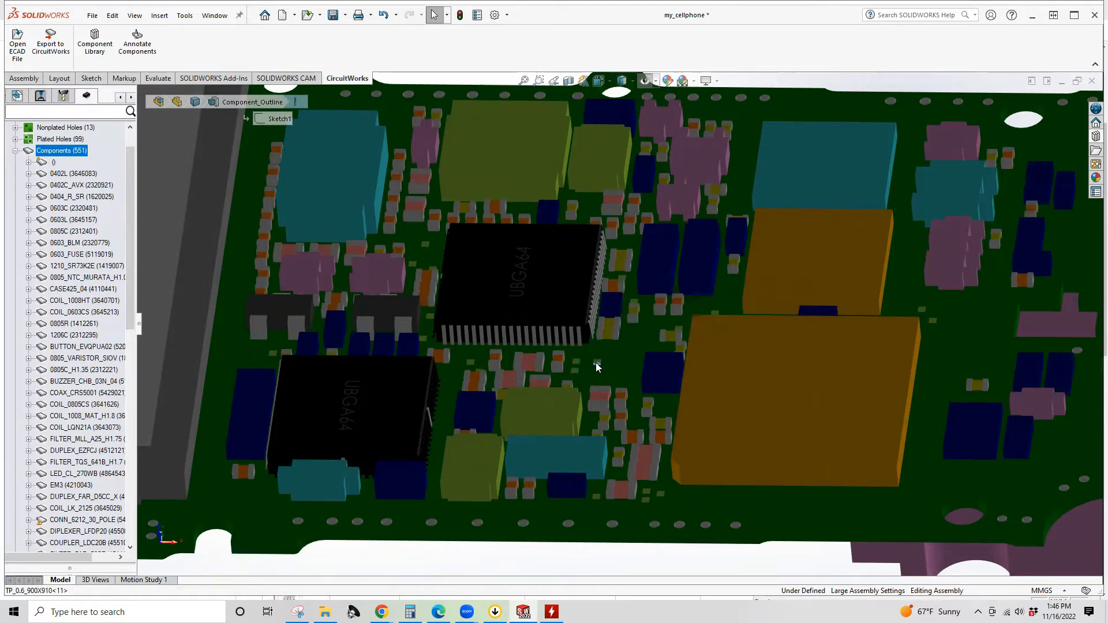
scroll(595, 362, "down", 10)
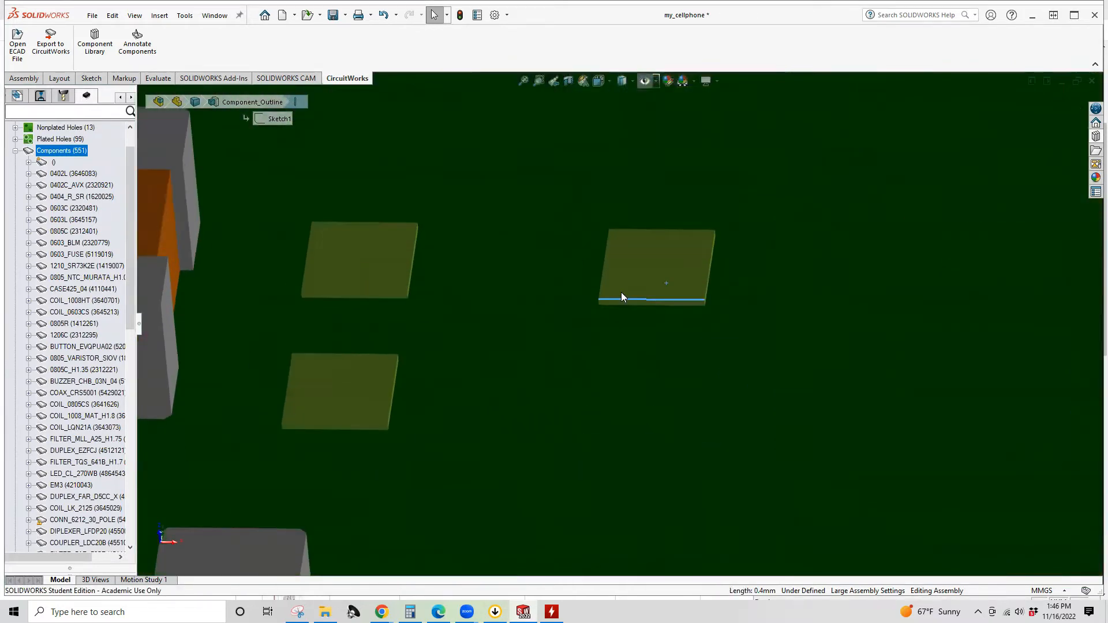
Step: Examine the small pads below the central UBGA64 chip and the neighbouring orange-and-grey chip component by selecting each of them
left_click(608, 257)
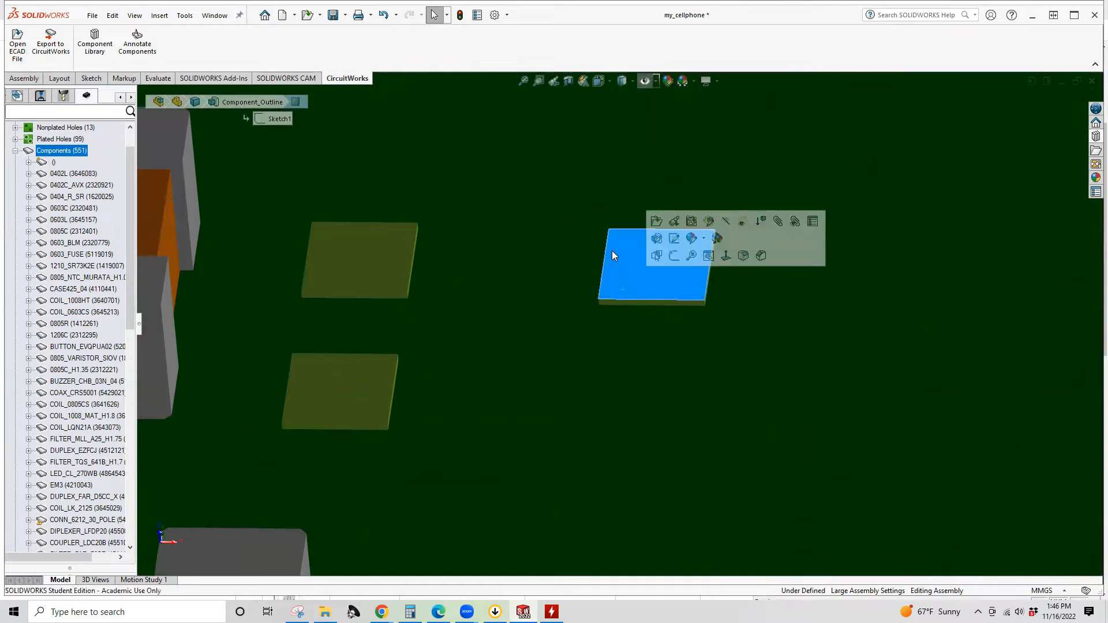
scroll(612, 250, "up", 5)
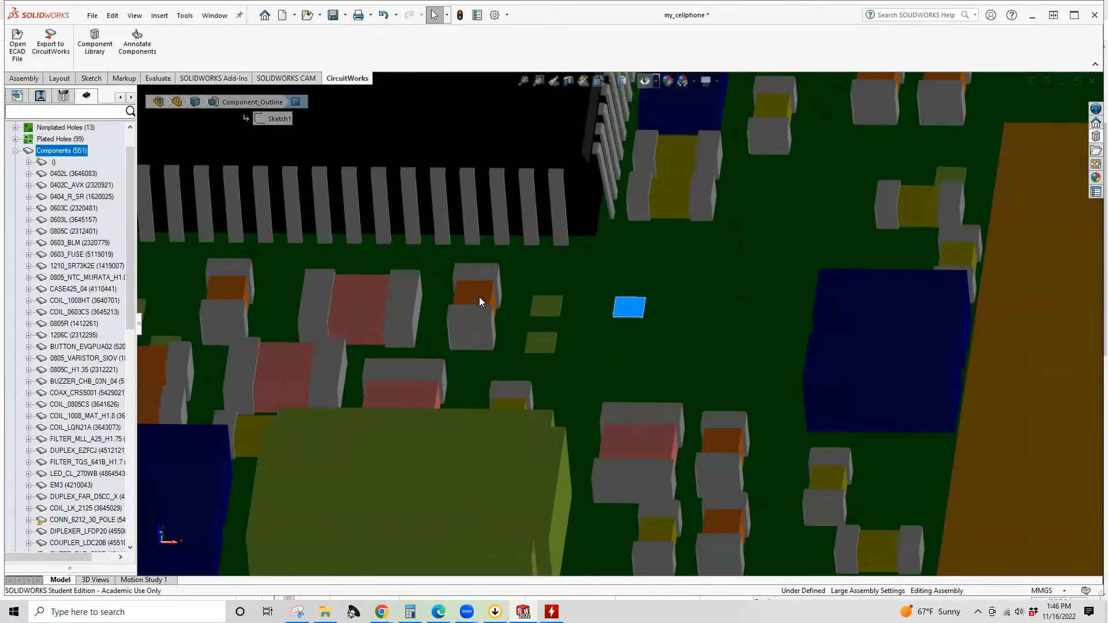
left_click(478, 296)
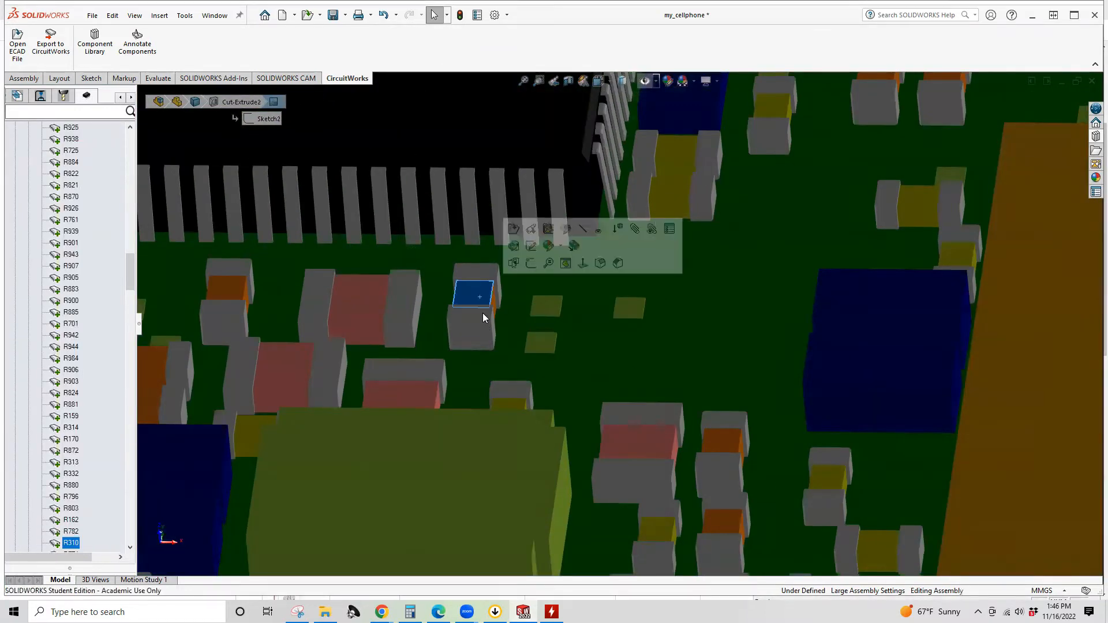
scroll(482, 313, "up", 2)
left_click(528, 332)
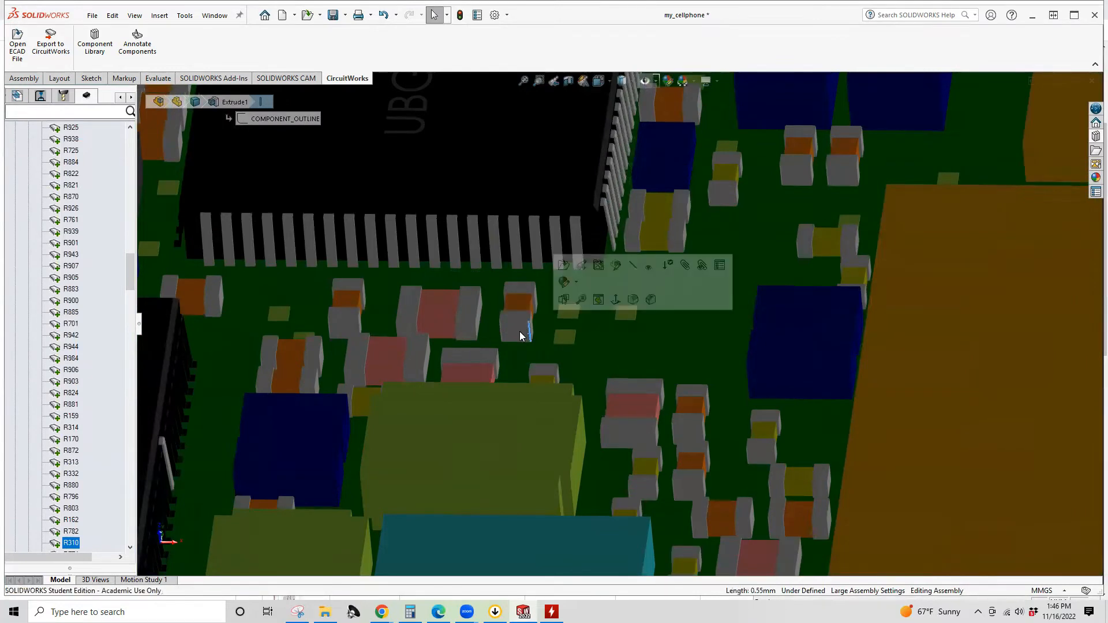
left_click(515, 321)
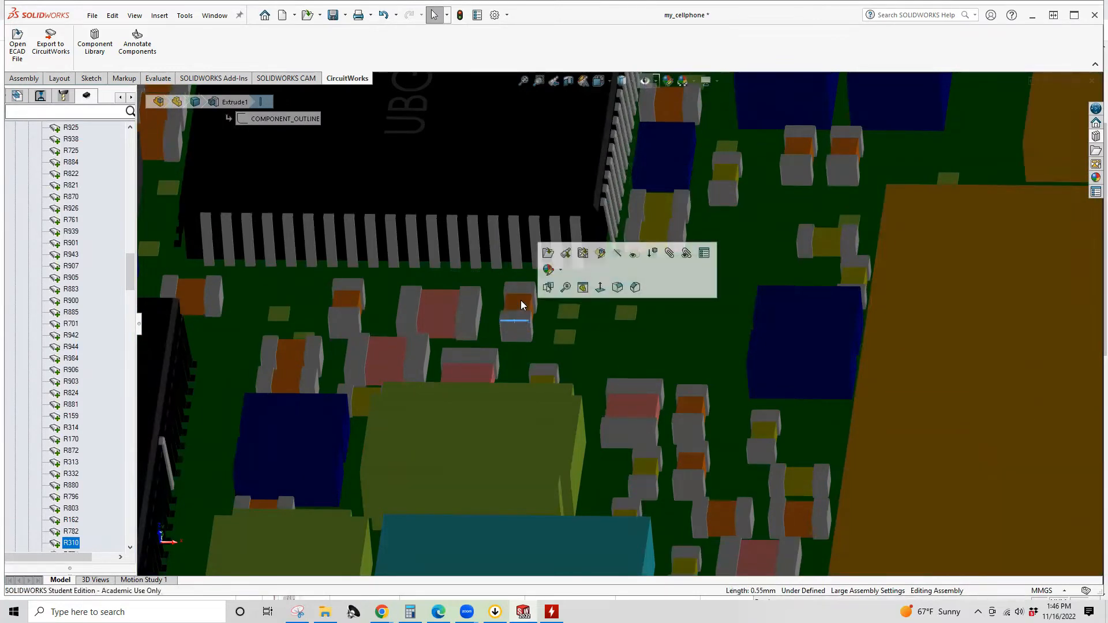
scroll(519, 301, "up", 2)
scroll(82, 374, "down", 1)
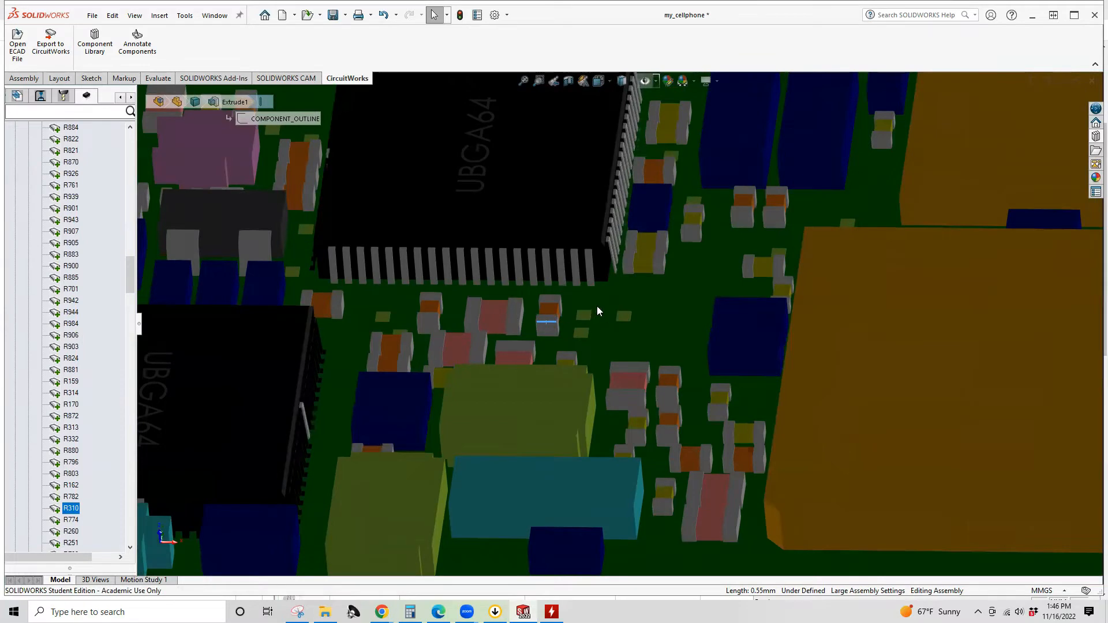
left_click(580, 332)
Step: Look through the expanded Components list for the pad selected below the central chip, and collapse the unnamed component group
scroll(87, 344, "down", 20)
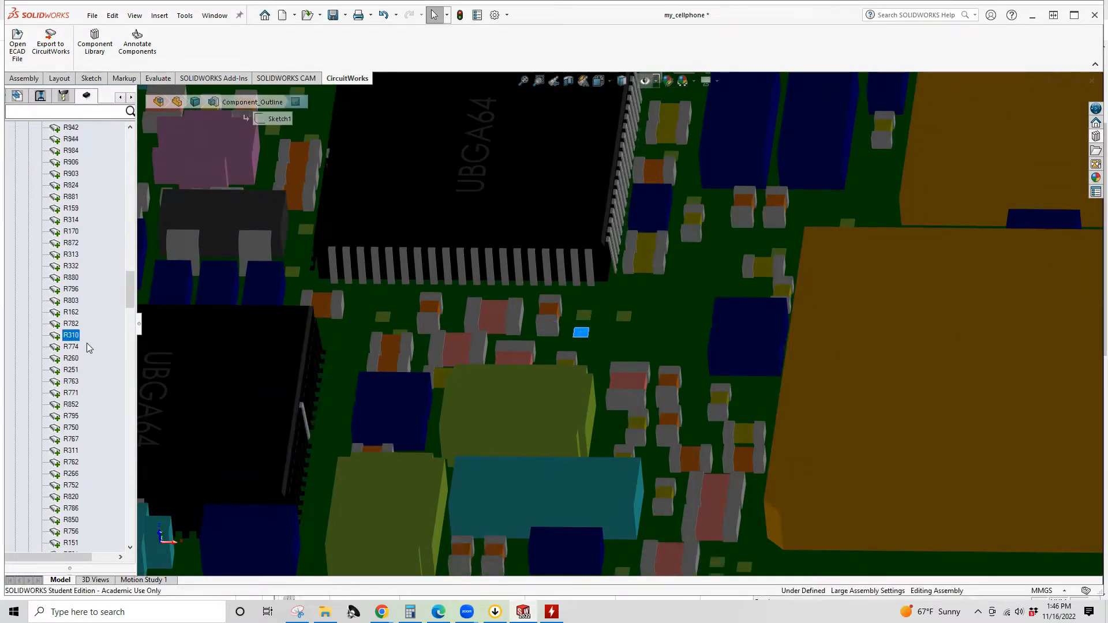
scroll(91, 335, "down", 20)
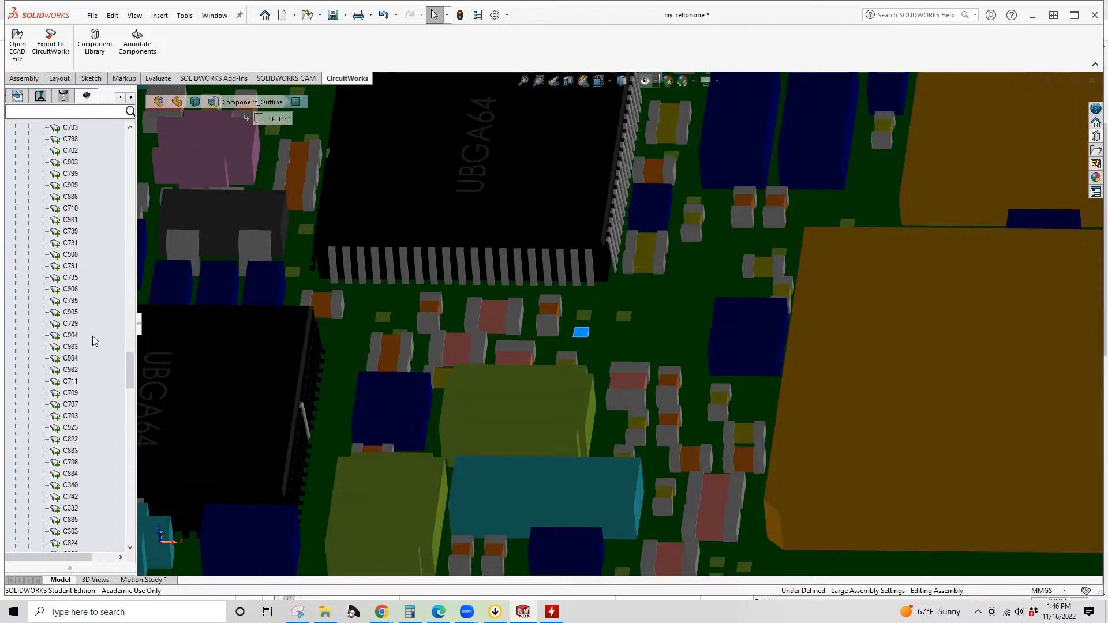
scroll(93, 336, "down", 7)
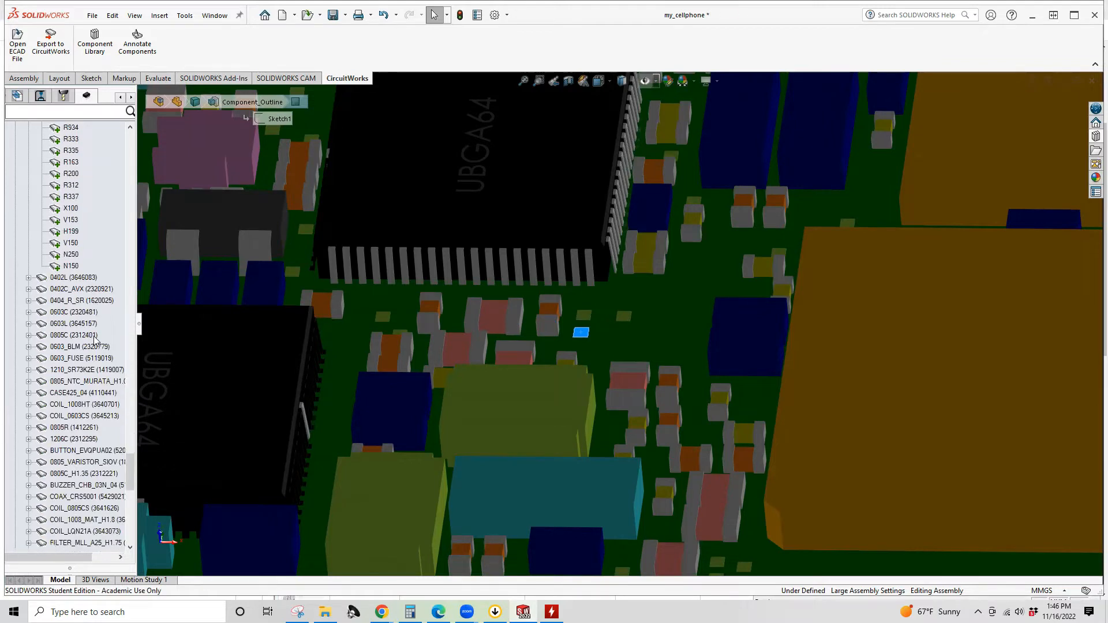
scroll(94, 340, "down", 15)
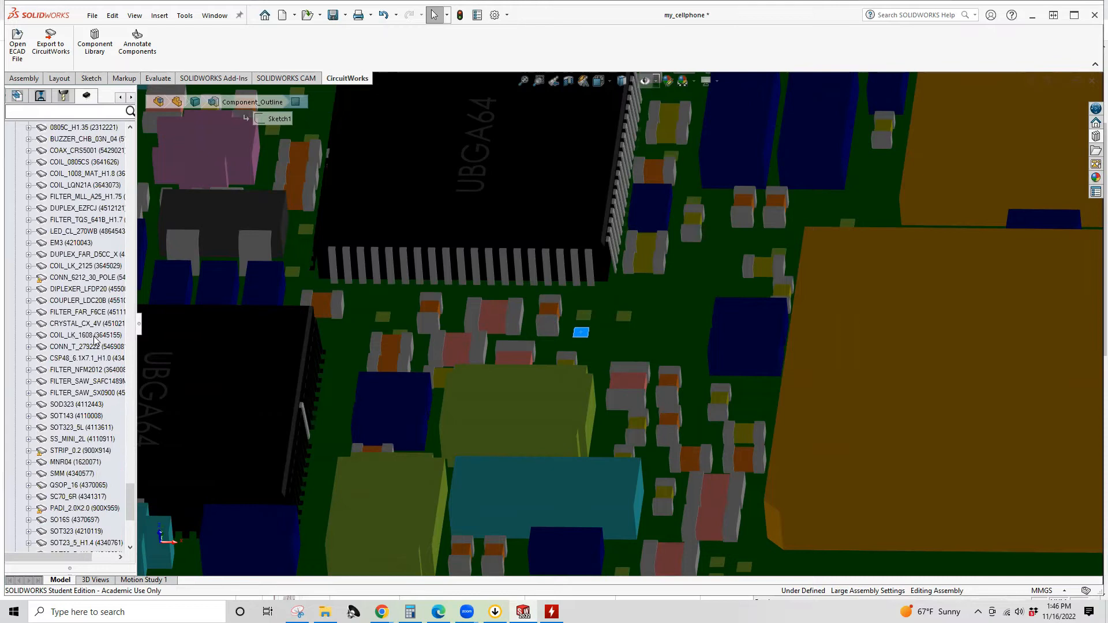
scroll(102, 341, "up", 15)
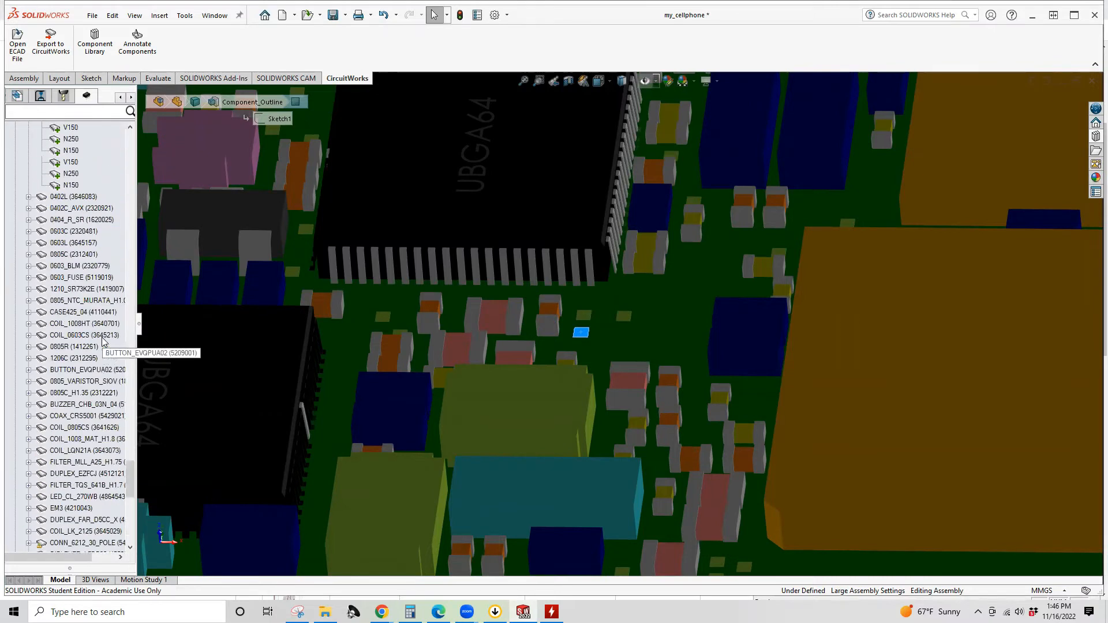
scroll(102, 341, "up", 20)
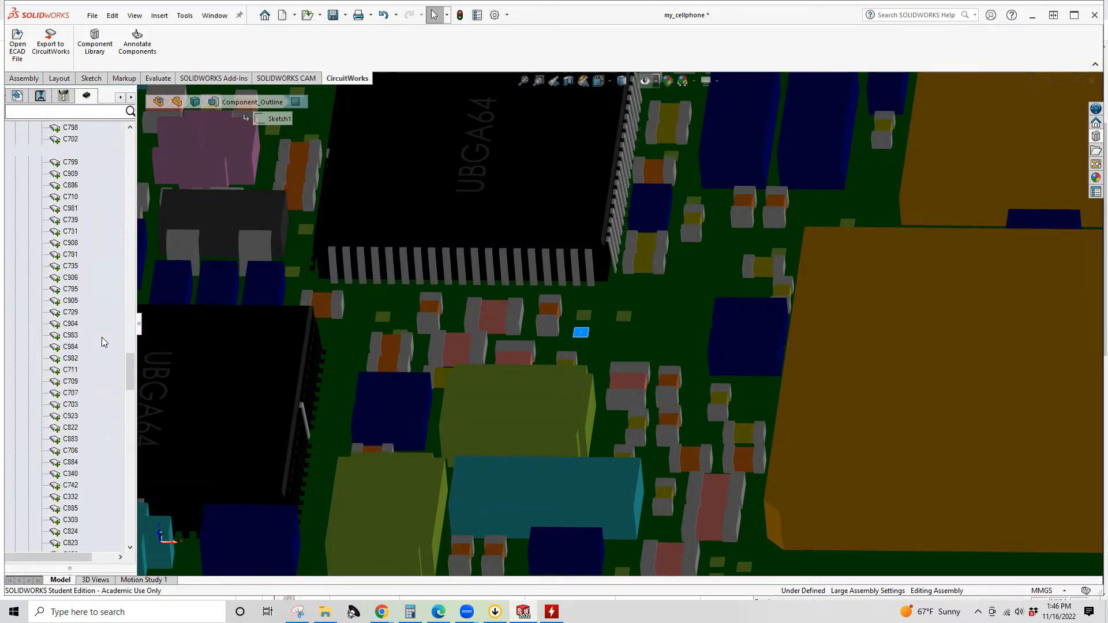
scroll(104, 336, "up", 20)
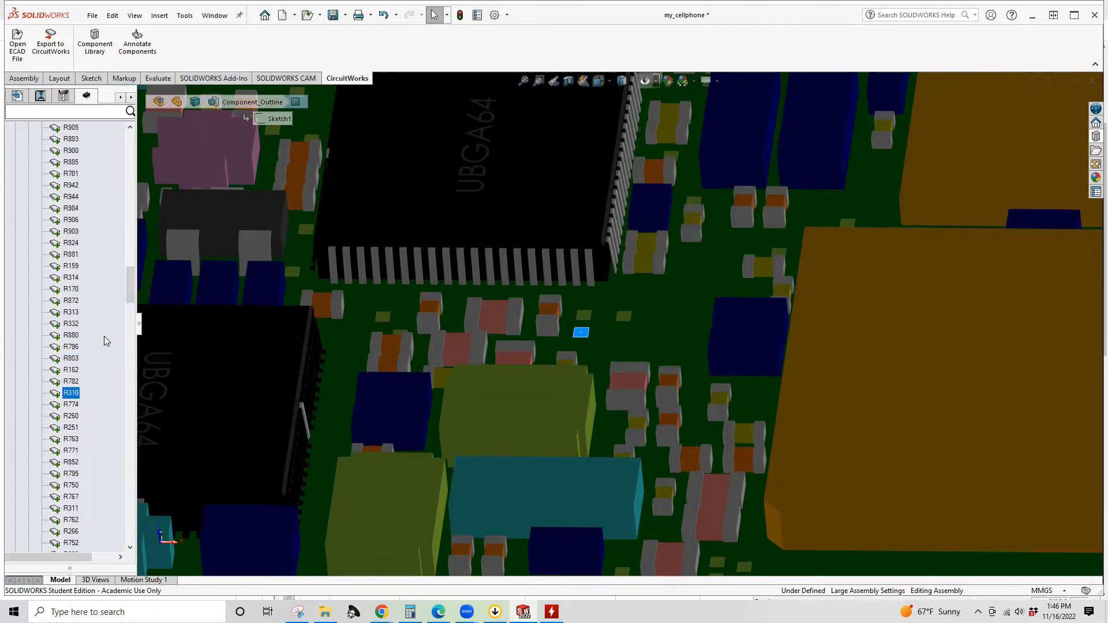
scroll(104, 336, "up", 20)
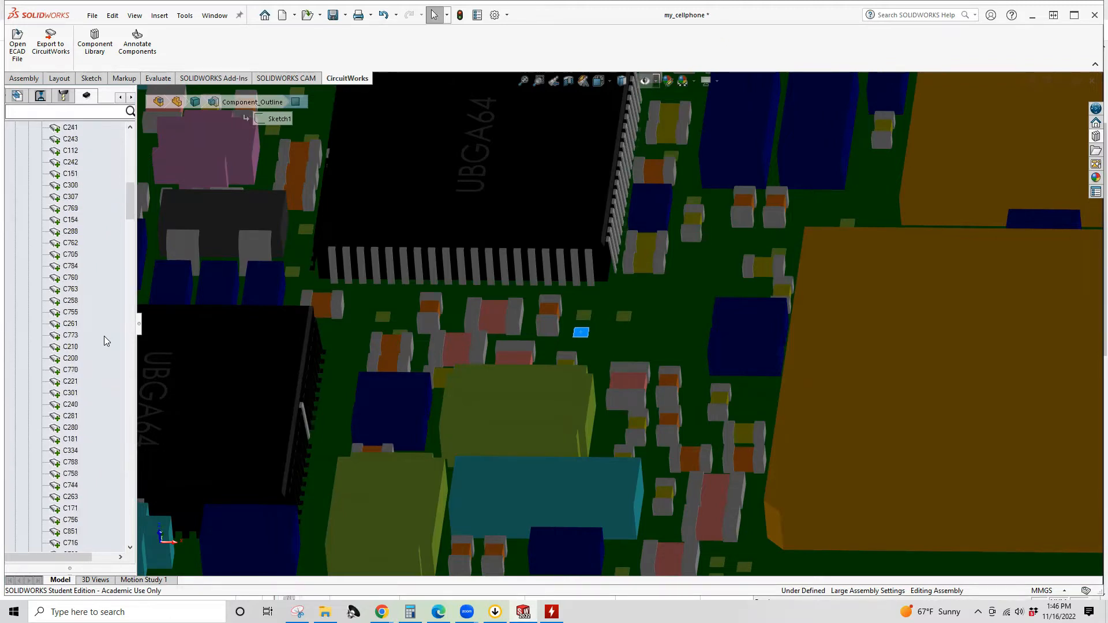
scroll(104, 336, "up", 11)
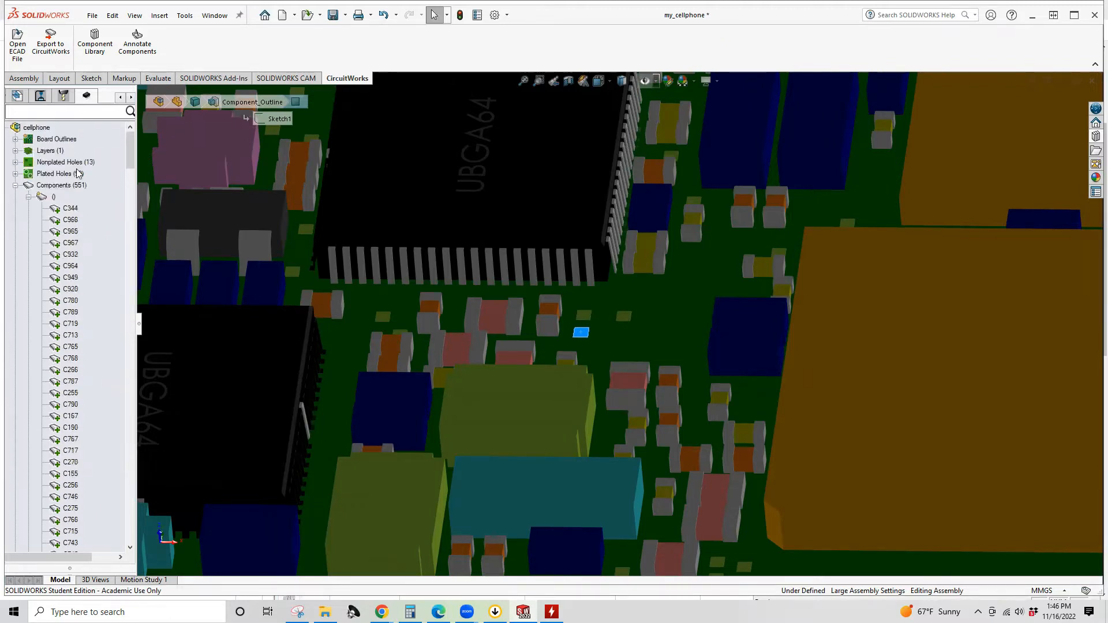
left_click(28, 197)
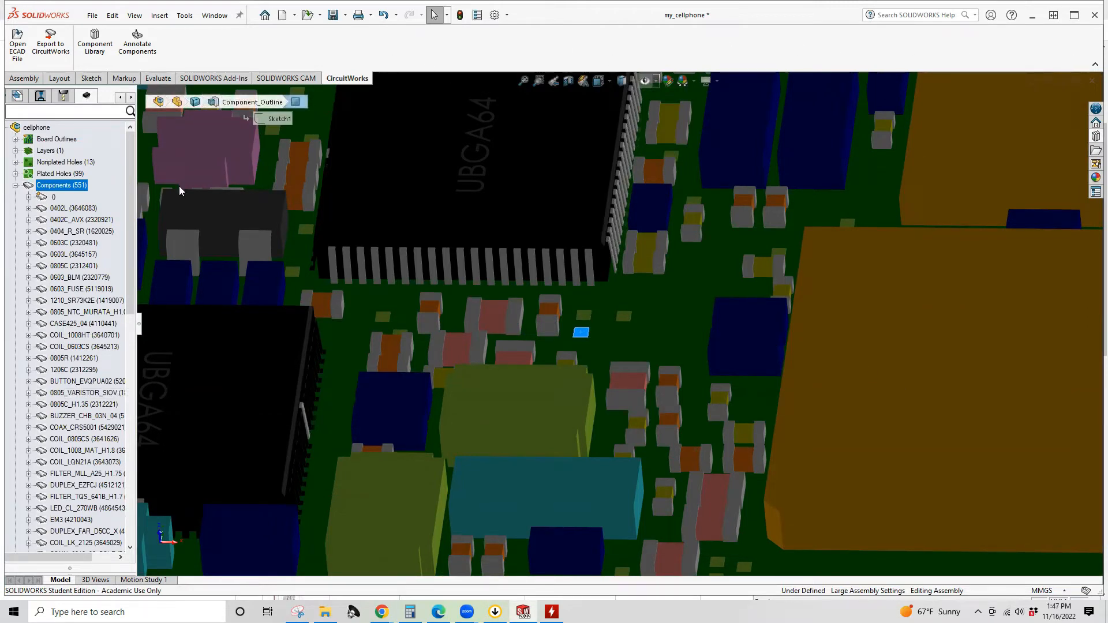
Step: Close the my_cellphone assembly without saving the changes
left_click(23, 78)
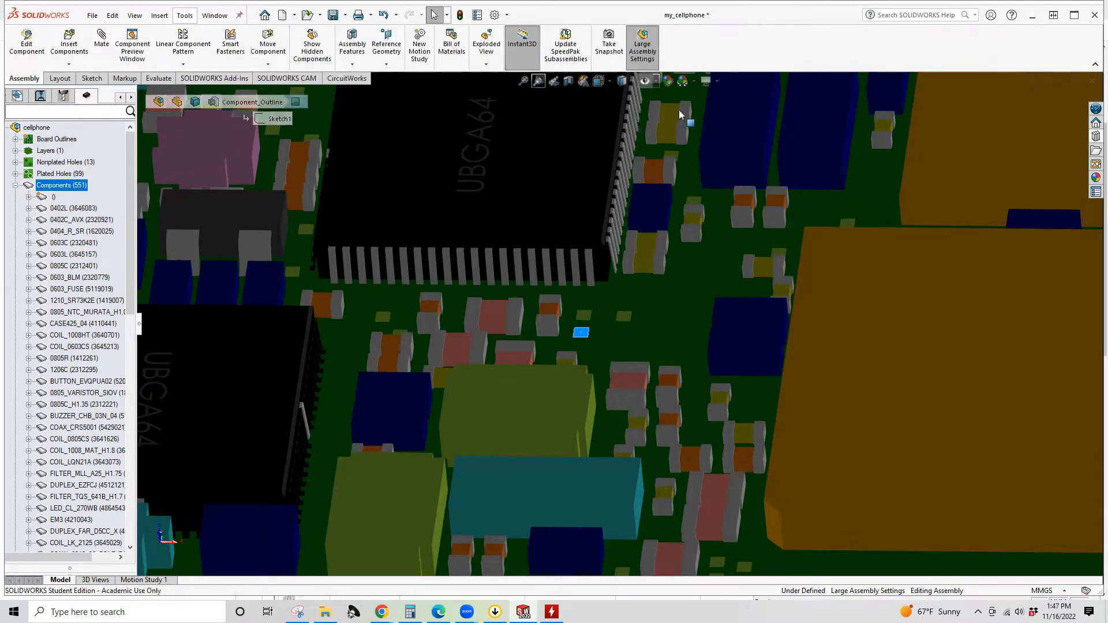
scroll(806, 259, "up", 6)
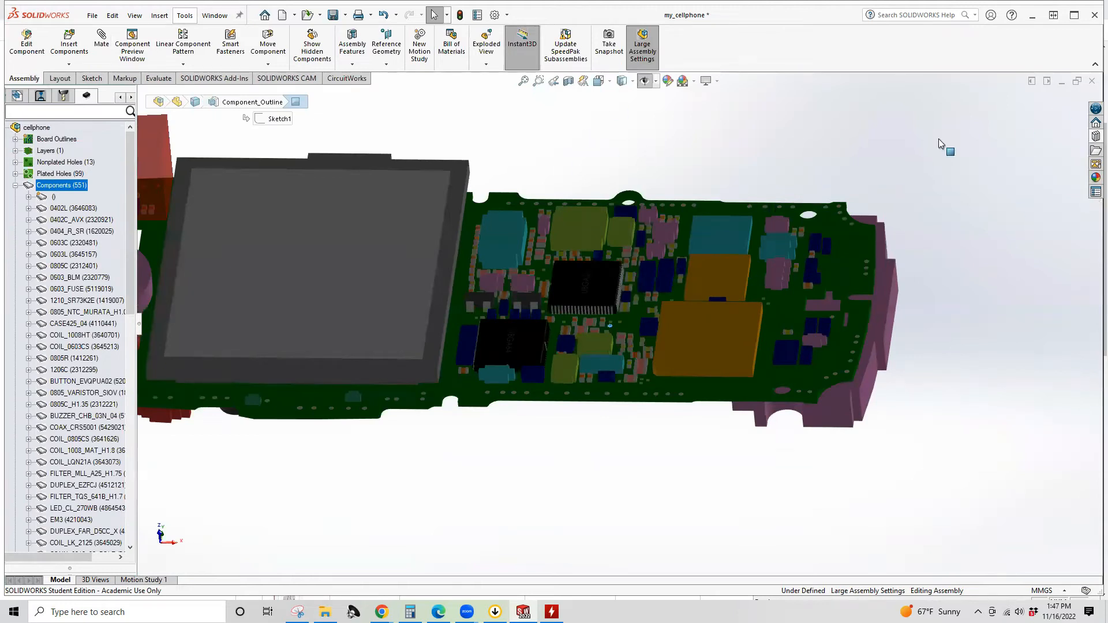
left_click(1092, 88)
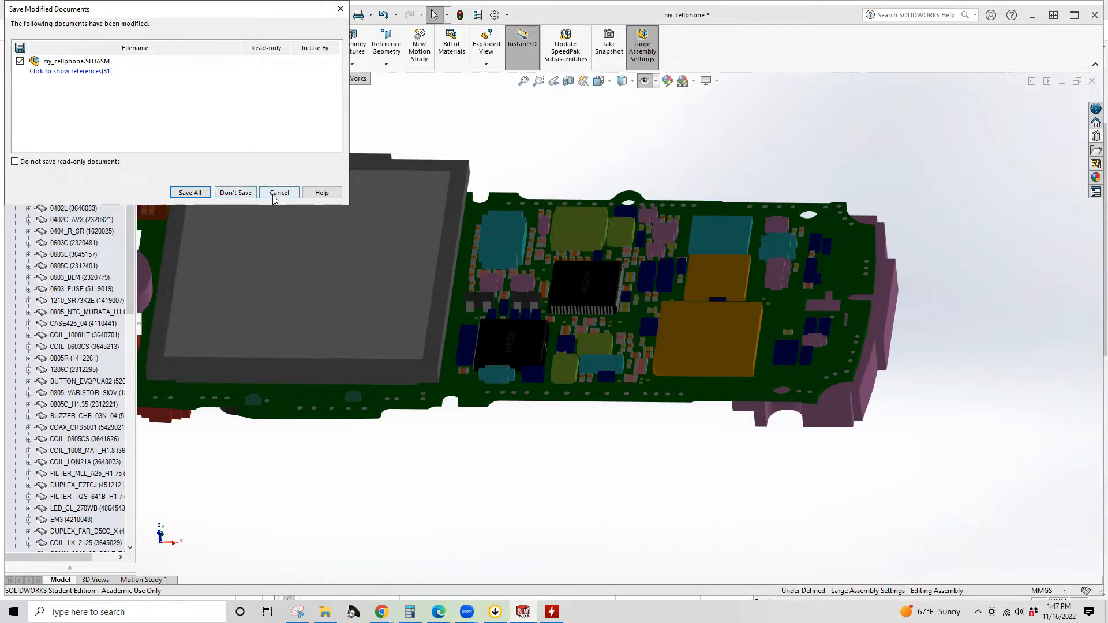
left_click(225, 194)
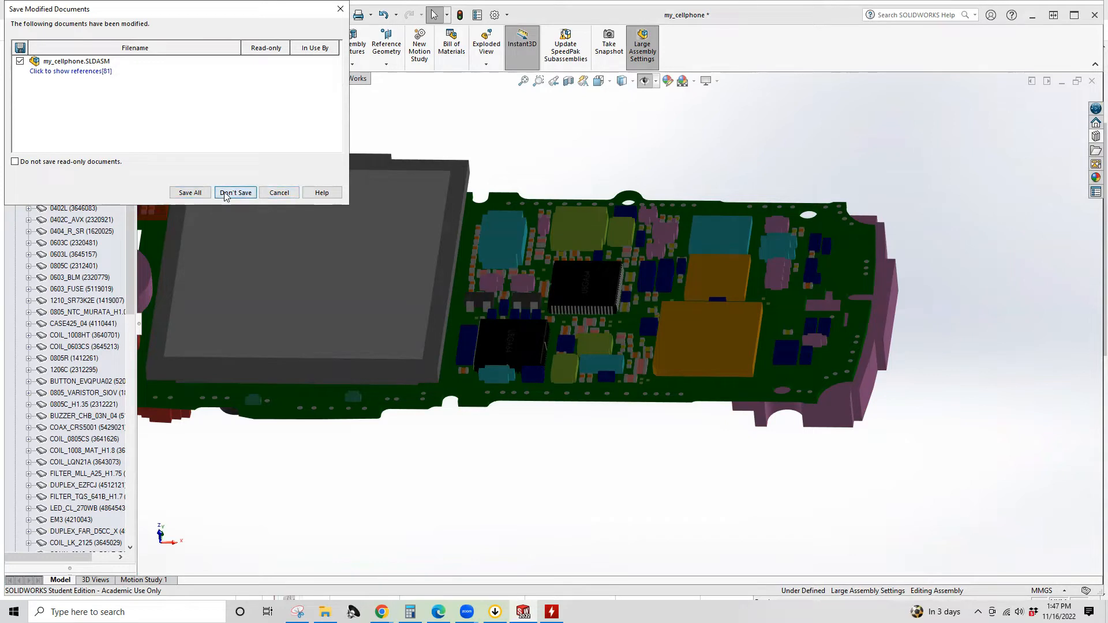
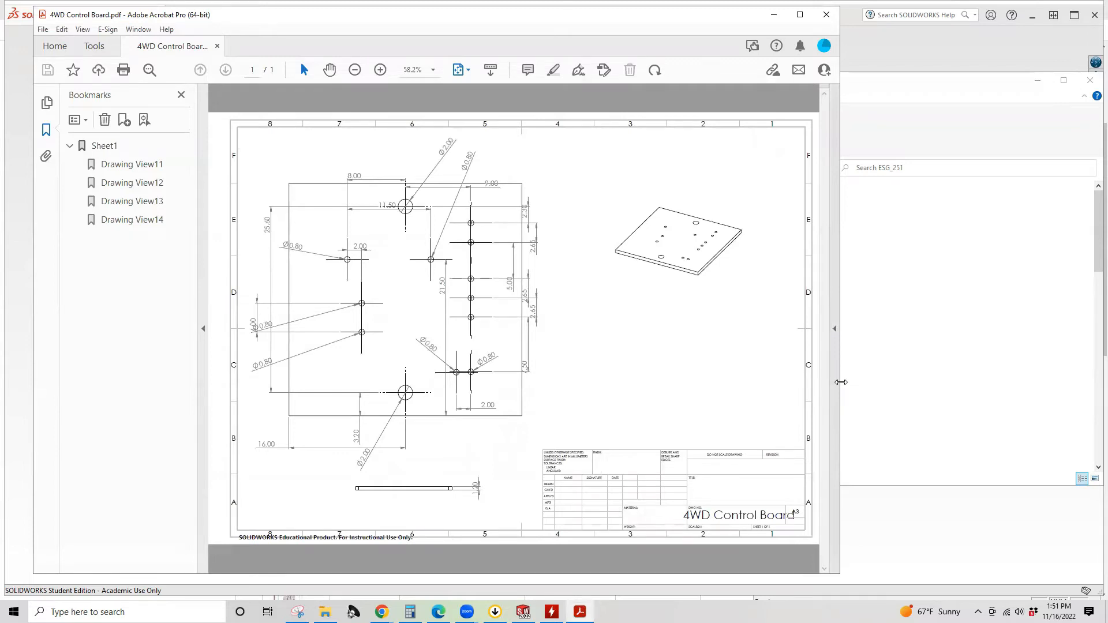
Step: Widen the control board drawing's PDF window and open the 5mm LED datasheet PDF from the ESG_251 folder
left_click_drag(840, 382, 881, 382)
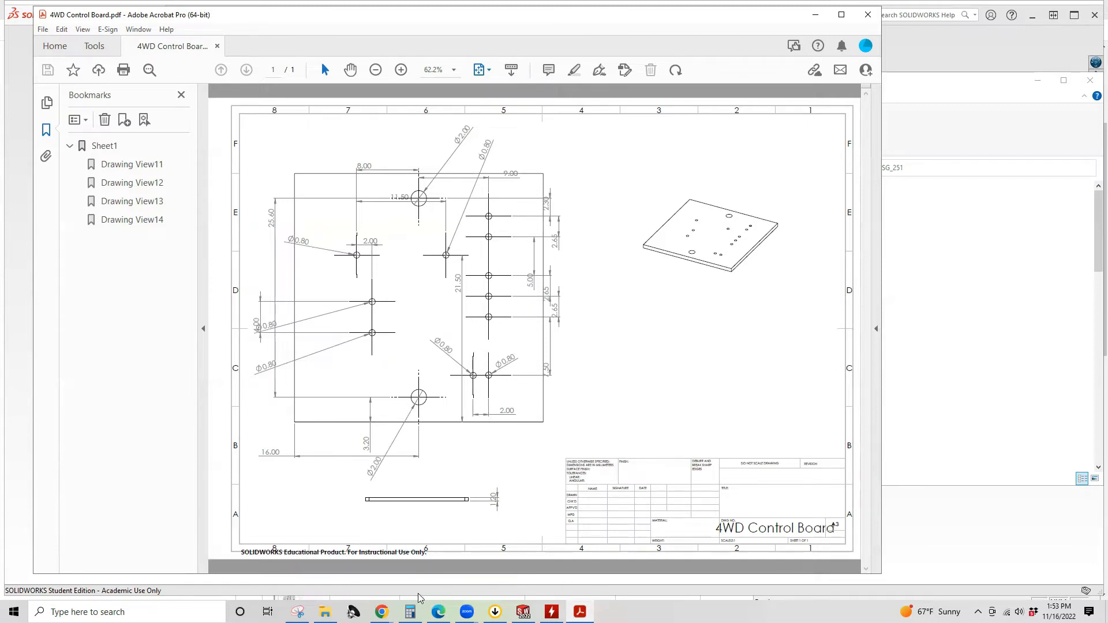
left_click(325, 612)
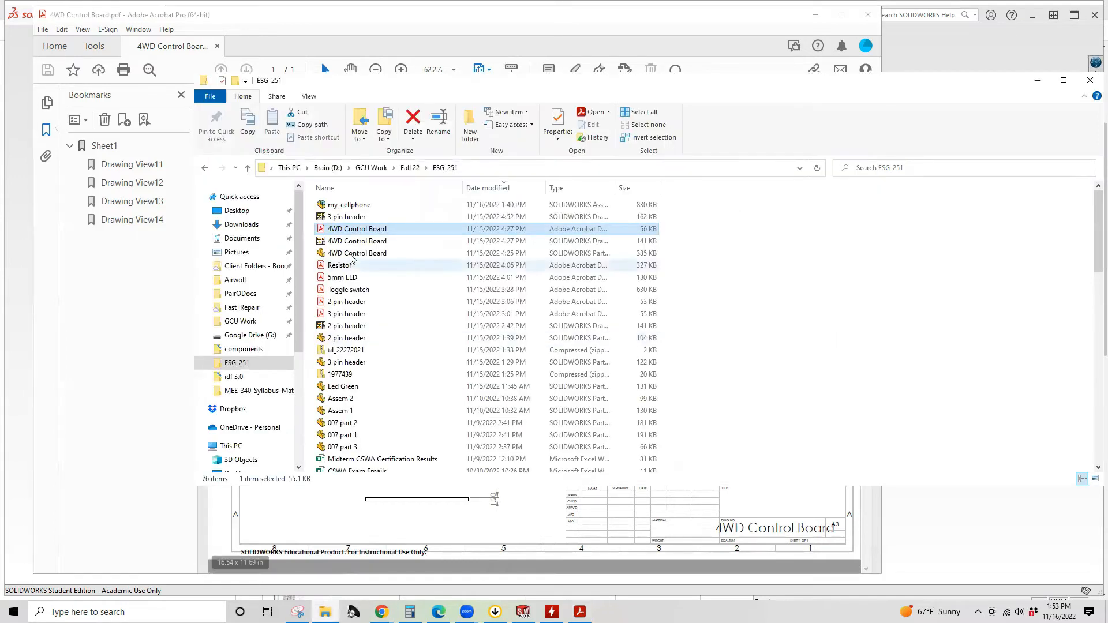
left_click(380, 280)
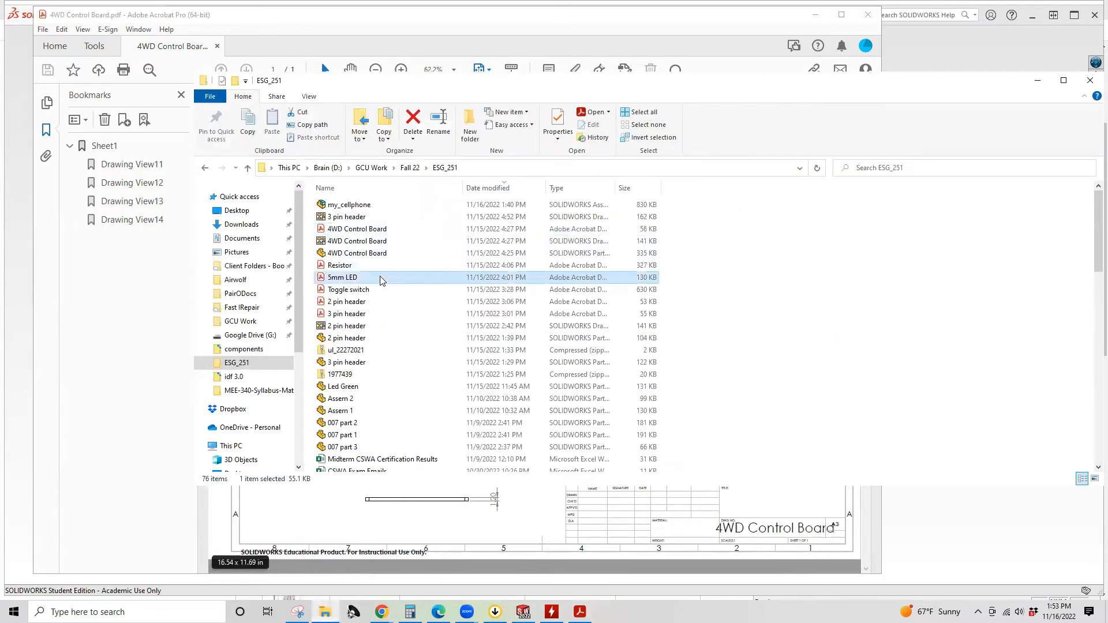
double_click(380, 278)
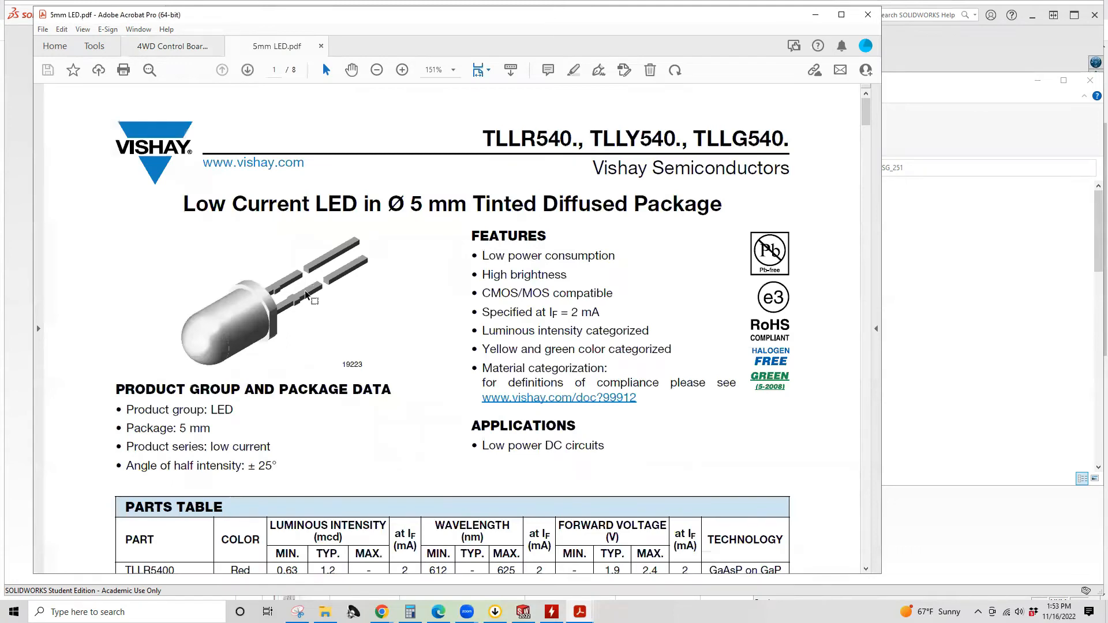
Step: Go through the LED datasheet to the package dimensions on page 6 and examine the body and lead dimensions
scroll(275, 281, "down", 10)
scroll(281, 287, "down", 15)
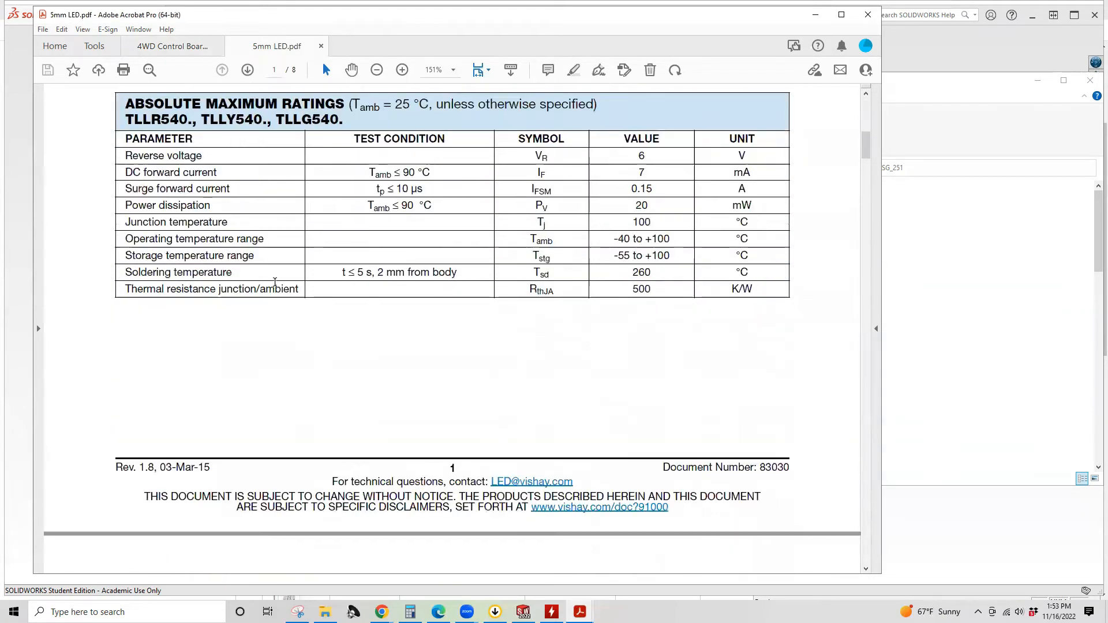
scroll(277, 287, "down", 15)
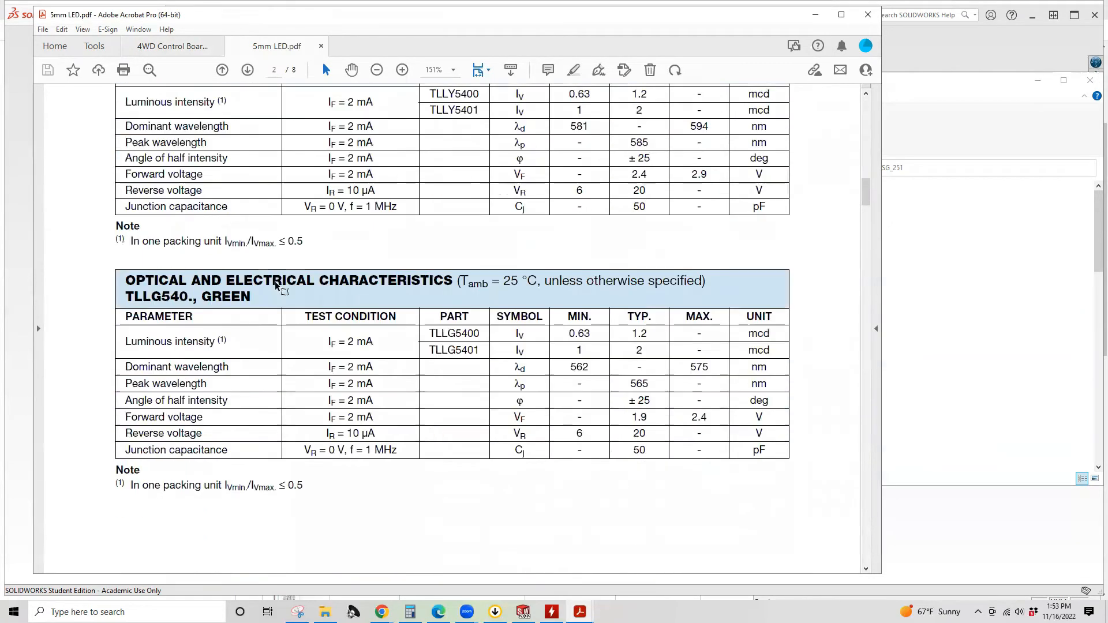
scroll(275, 287, "down", 15)
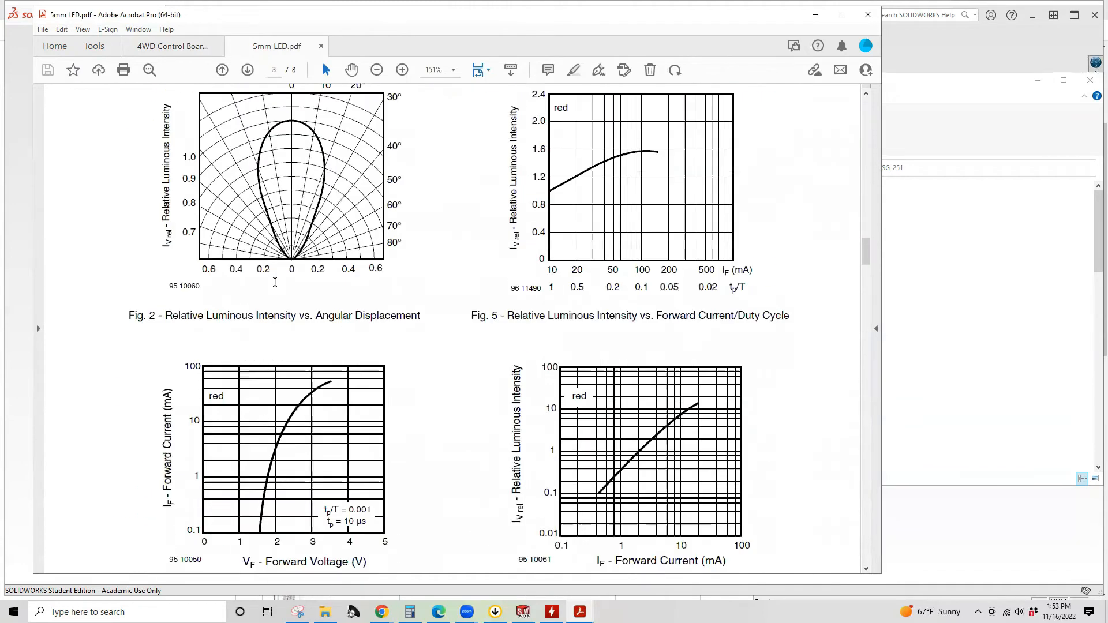
scroll(275, 282, "down", 15)
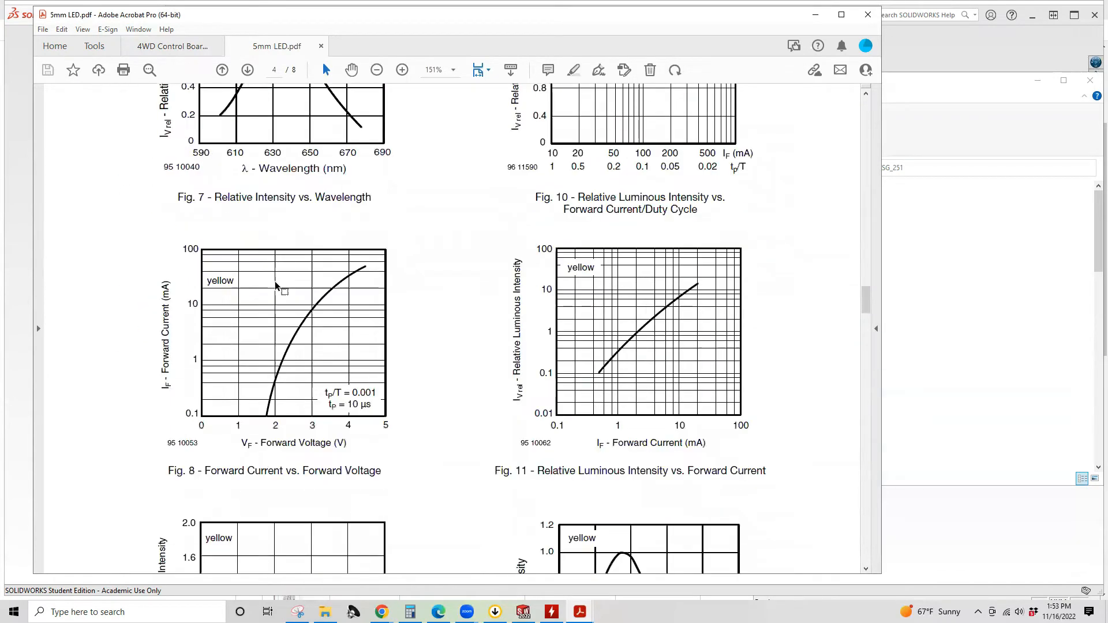
scroll(277, 286, "down", 15)
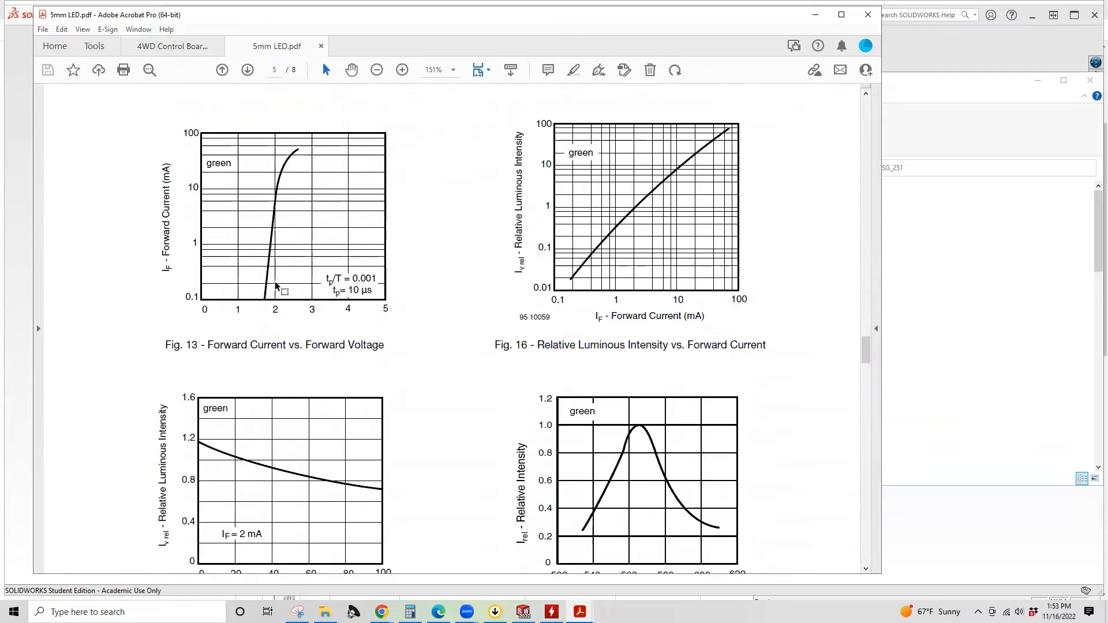
scroll(275, 283, "down", 12)
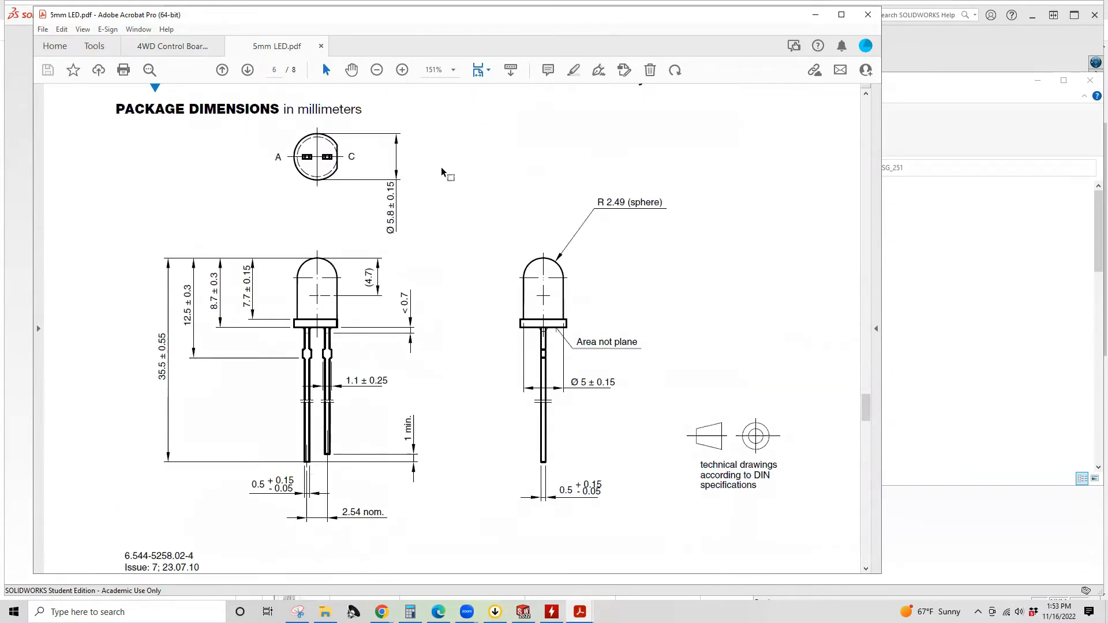
scroll(466, 340, "down", 1)
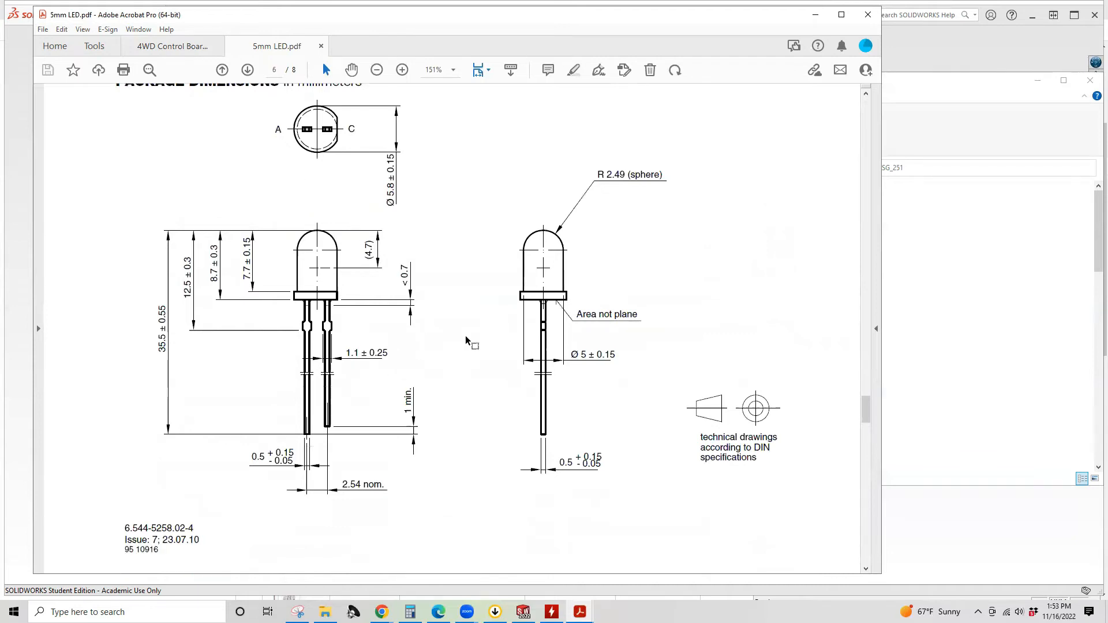
scroll(466, 340, "up", 1)
scroll(466, 340, "up", 1)
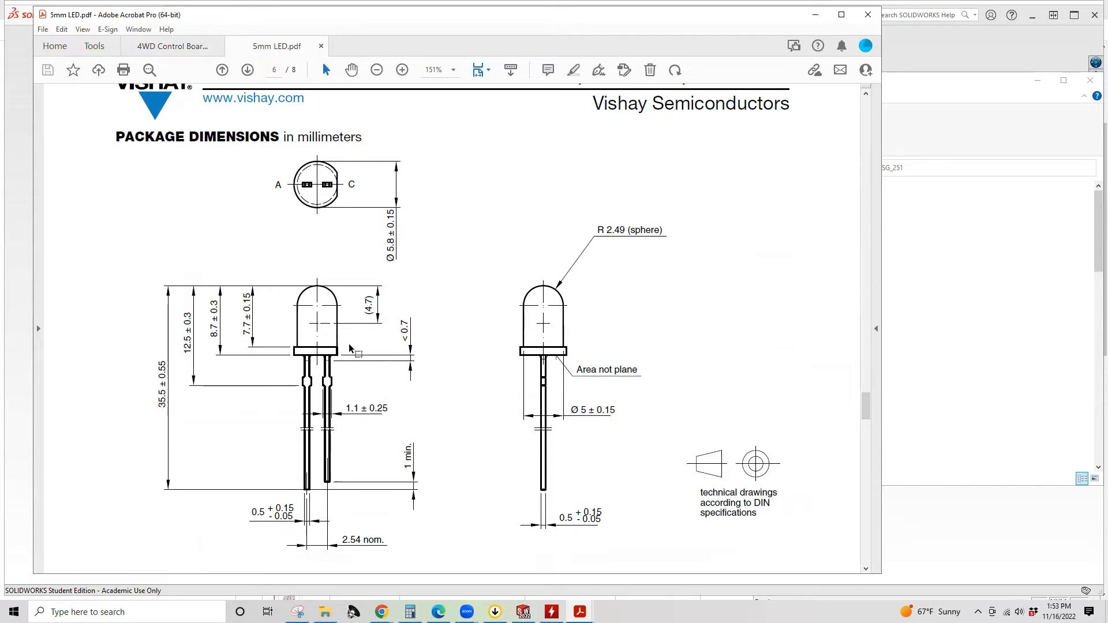
scroll(272, 326, "down", 1)
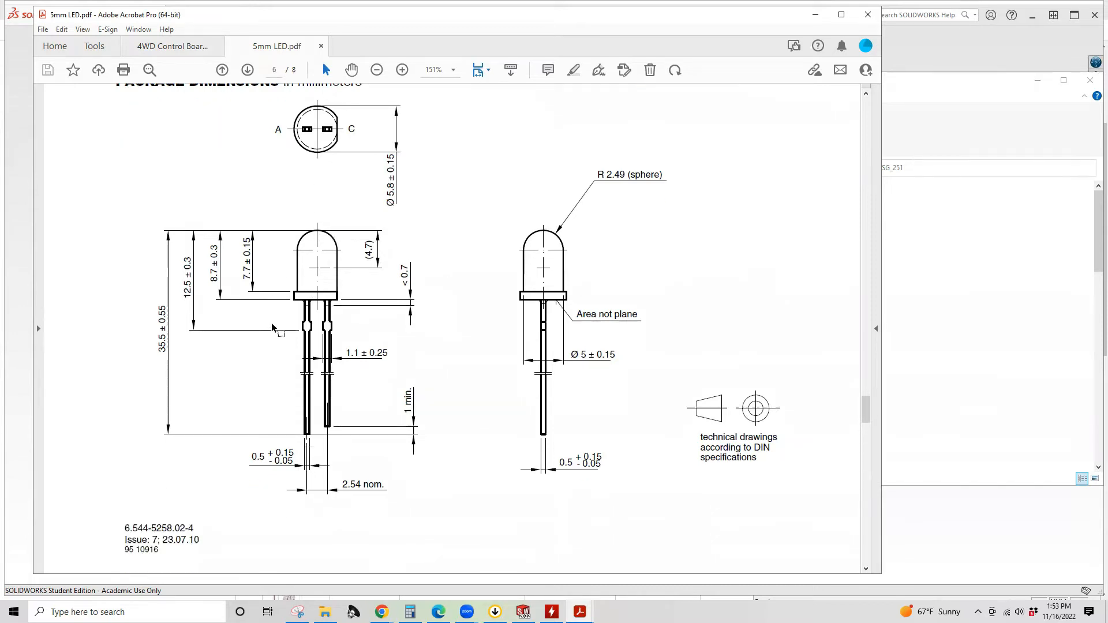
scroll(273, 326, "up", 1)
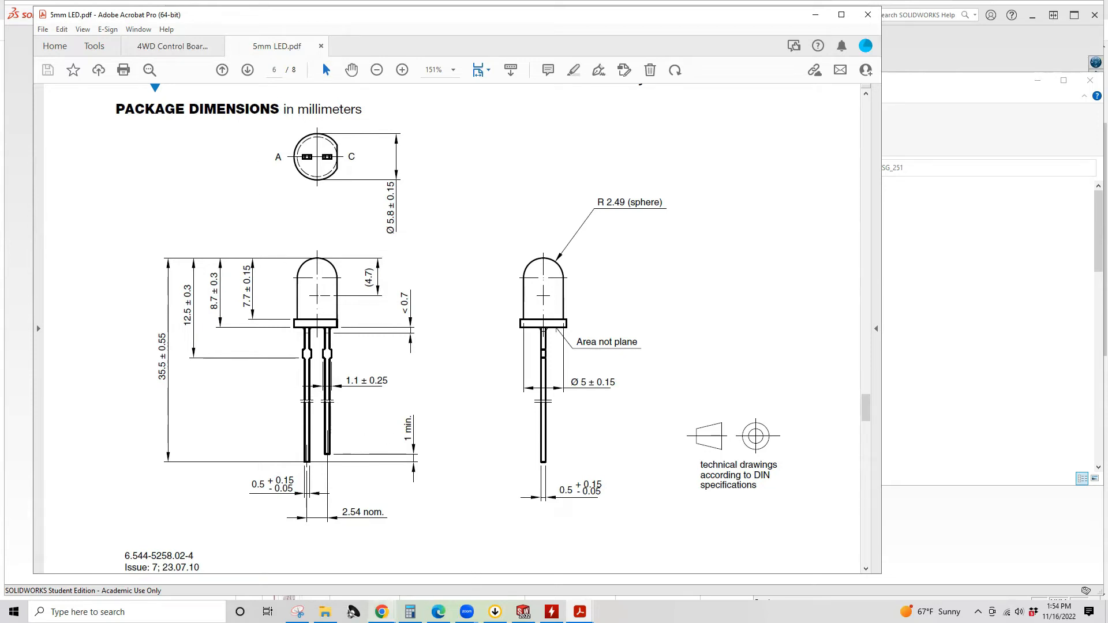
Step: Return to the ESG_251 folder and open the Toggle switch PDF datasheet
mouse_move(381, 612)
mouse_move(579, 610)
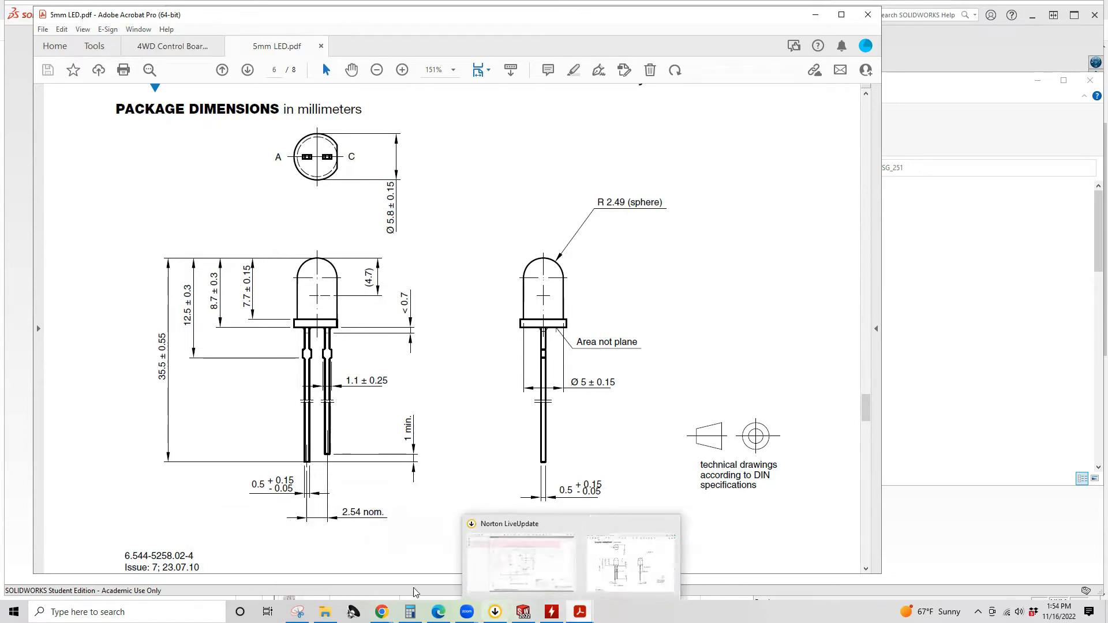
mouse_move(325, 610)
left_click(326, 568)
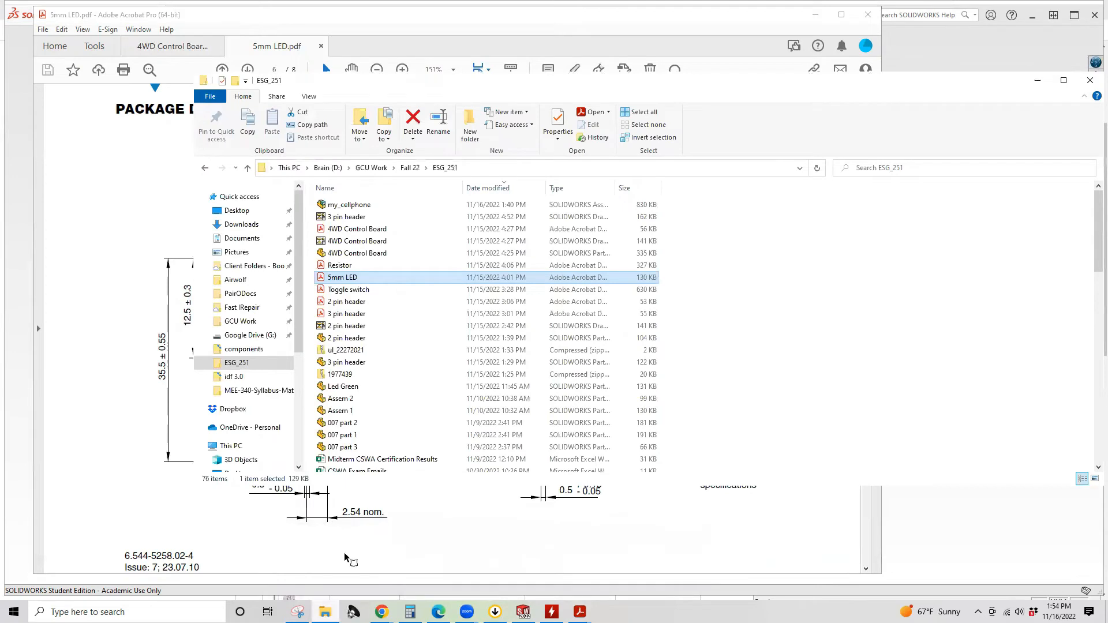
double_click(385, 290)
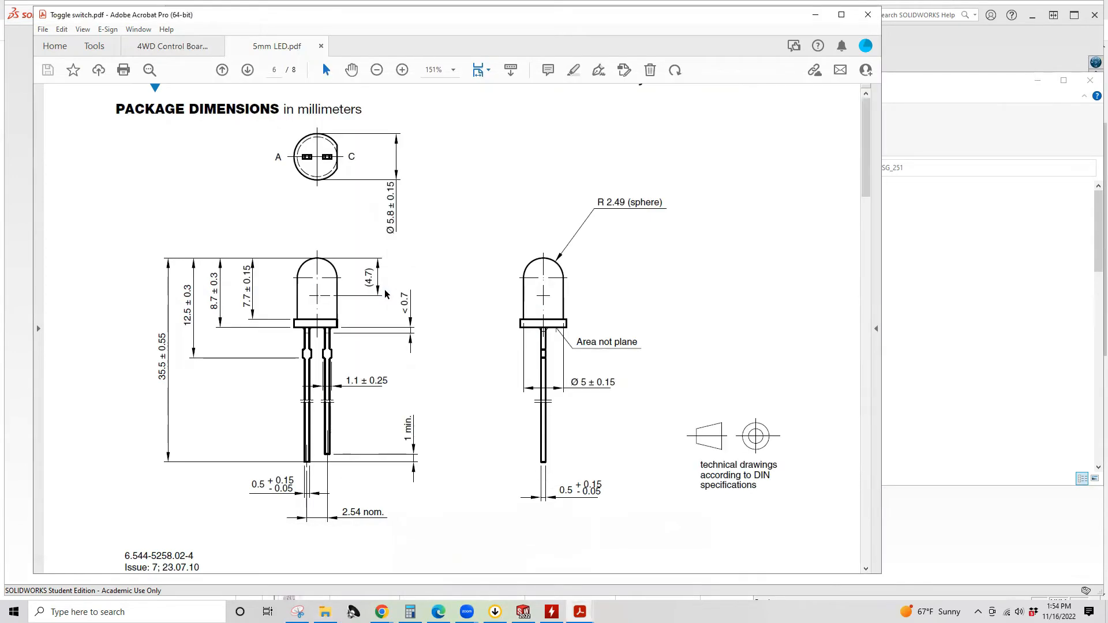
Step: Review the toggle switch datasheet's product photo and its electrical, mechanical and material specifications
scroll(211, 399, "down", 10)
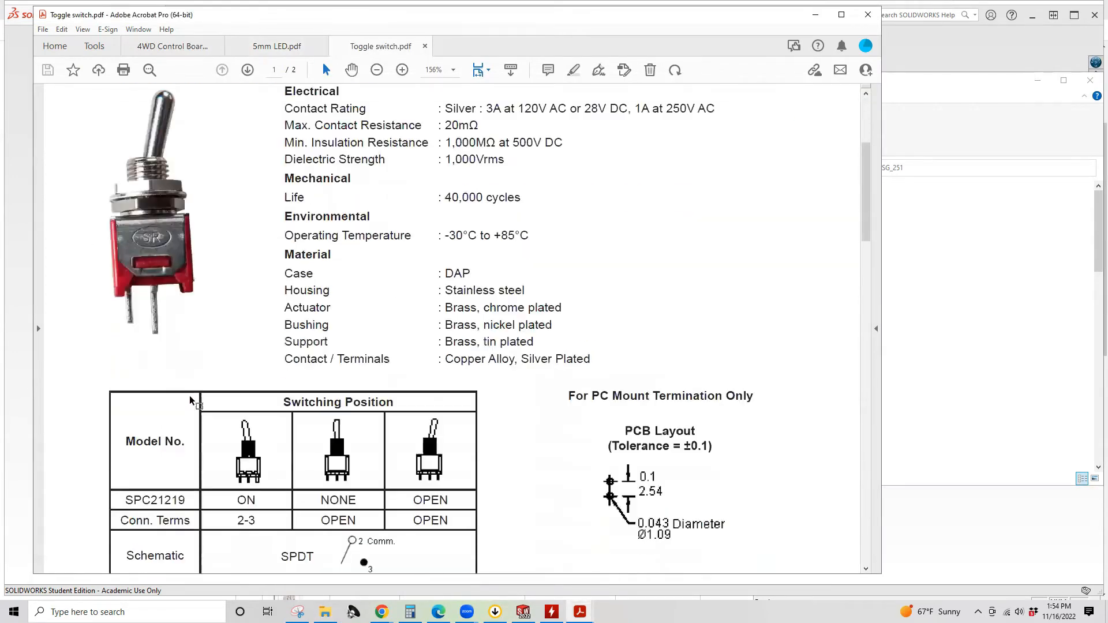
scroll(190, 397, "down", 2)
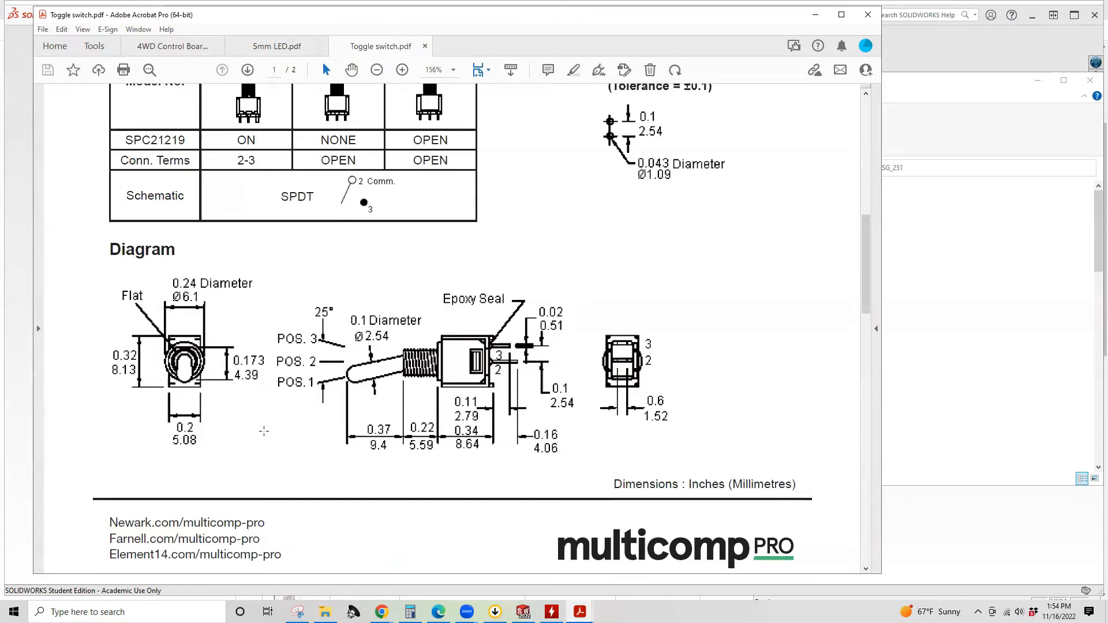
scroll(264, 431, "up", 10)
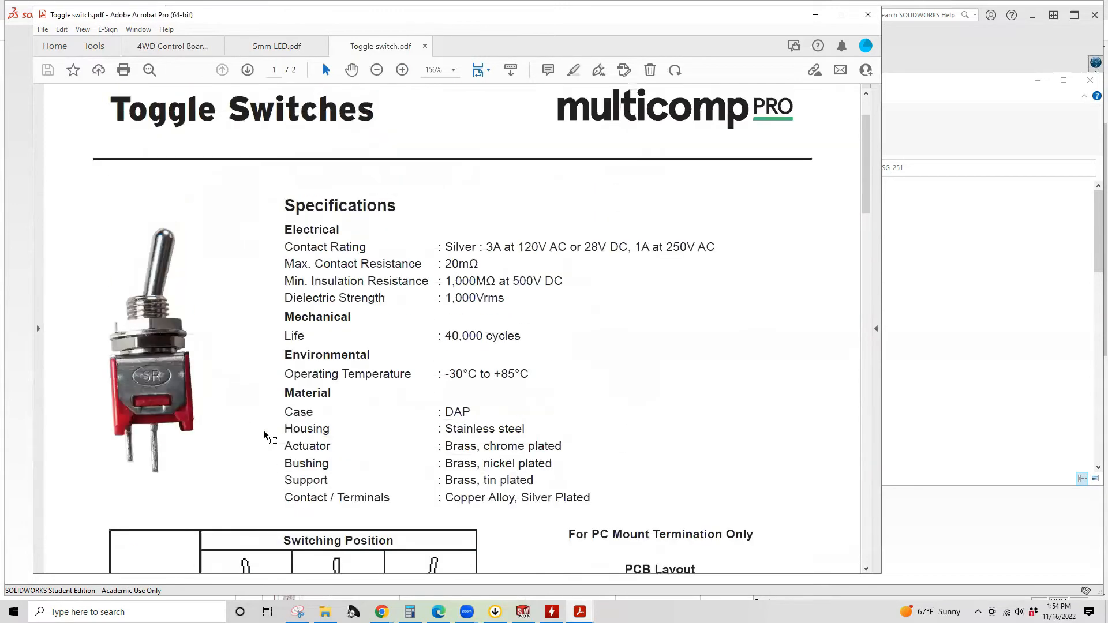
scroll(317, 299, "down", 1)
scroll(302, 155, "up", 1)
scroll(302, 155, "down", 2)
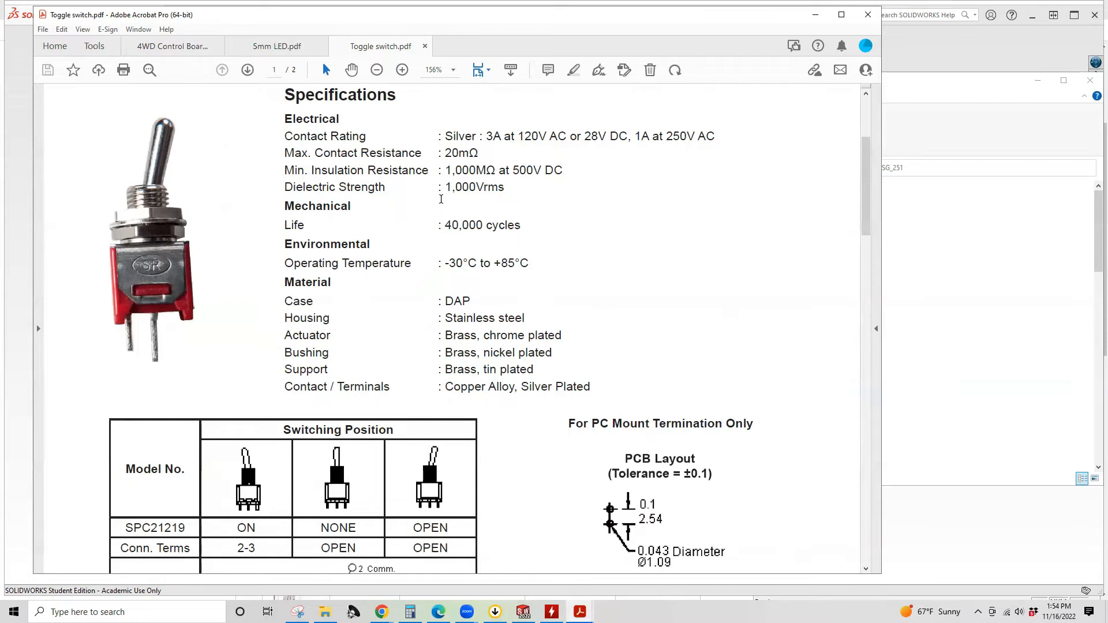
scroll(480, 186, "down", 1)
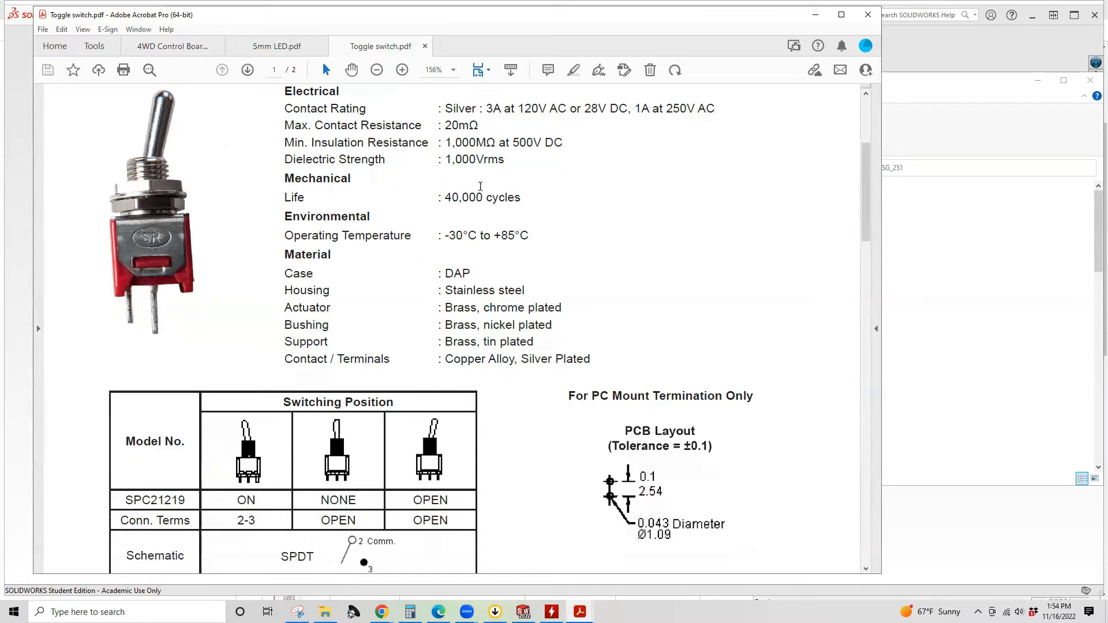
scroll(545, 173, "up", 1)
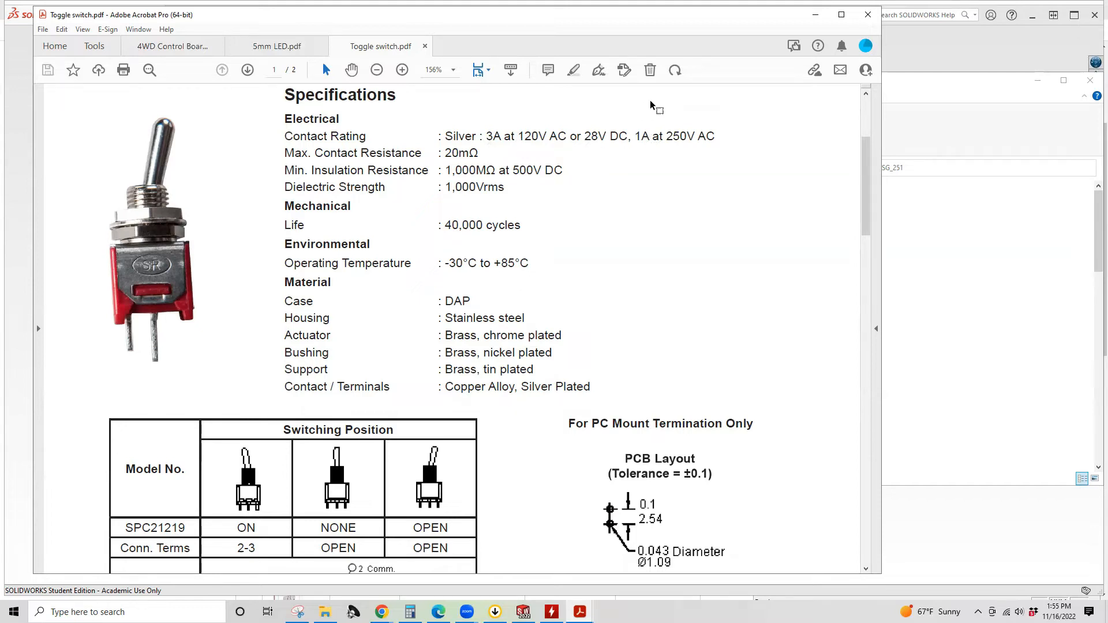
Step: Examine the toggle switch's switching positions, PCB layout and dimensioned diagram
scroll(615, 175, "down", 2)
scroll(514, 192, "down", 10)
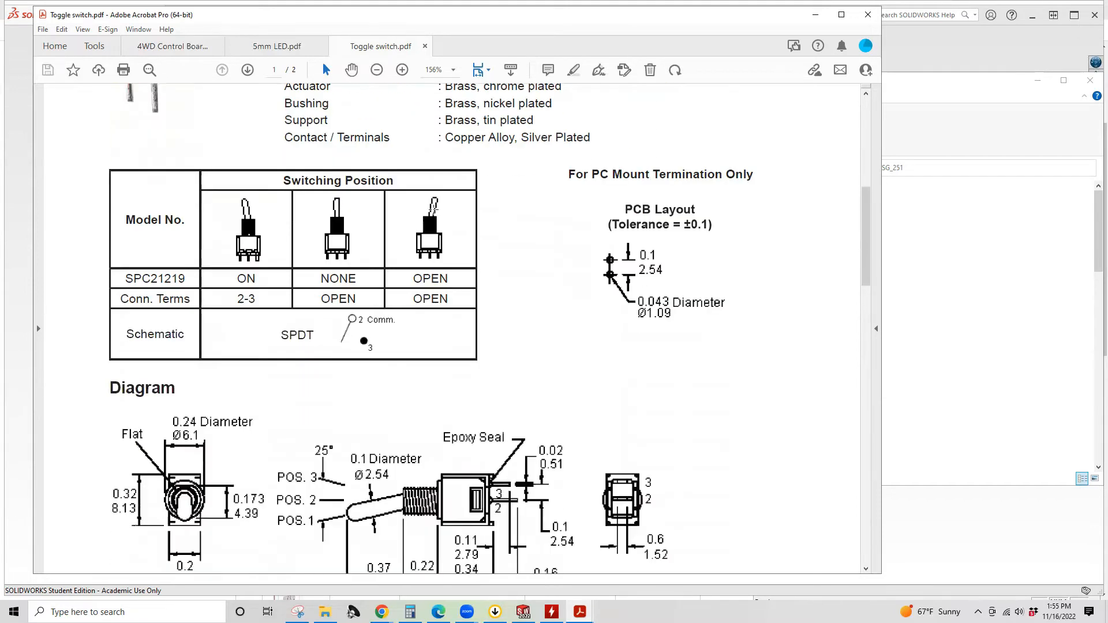
scroll(259, 247, "up", 1)
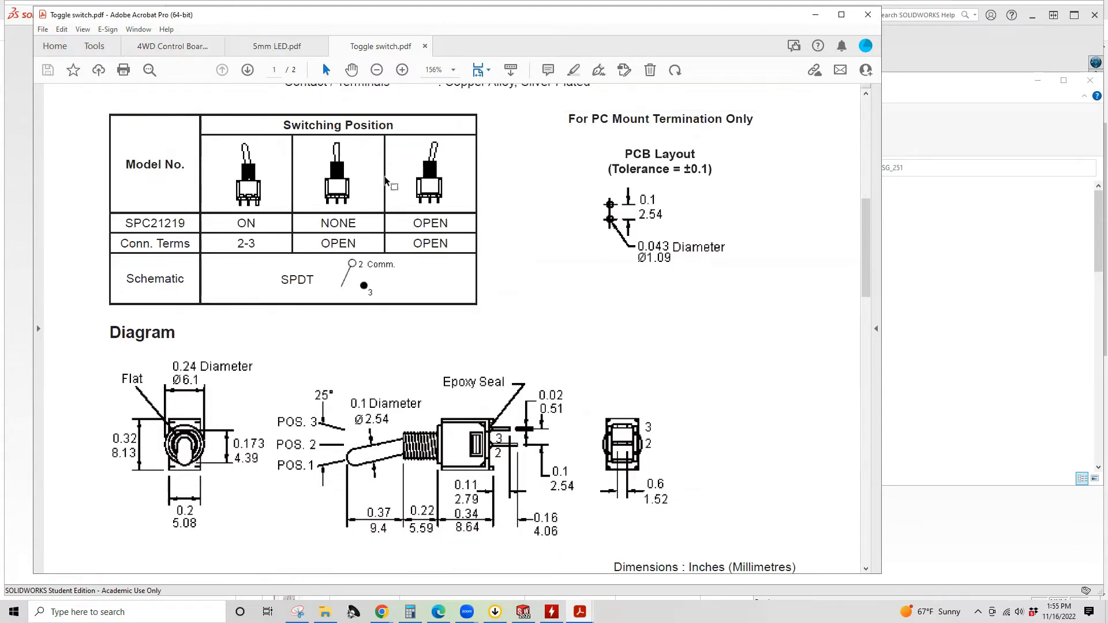
scroll(336, 223, "down", 2)
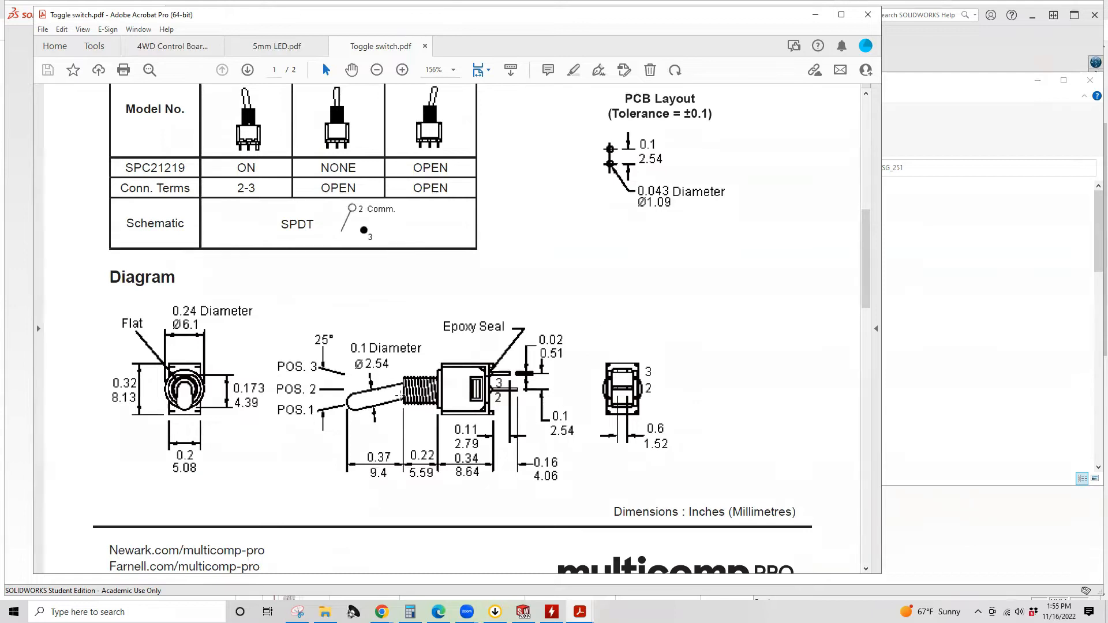
scroll(339, 398, "up", 3)
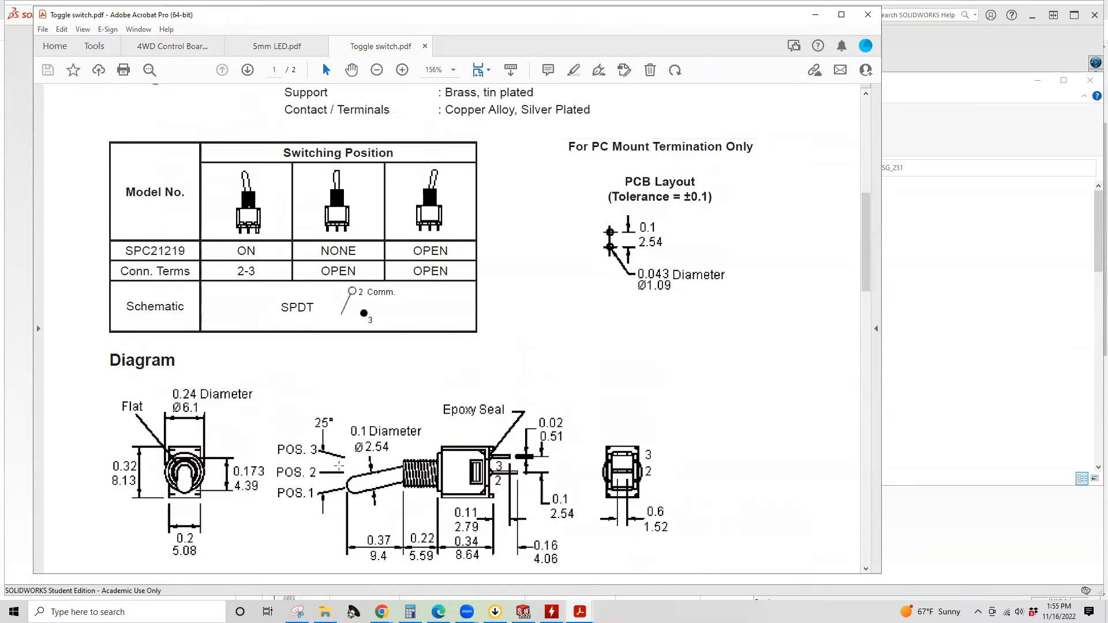
scroll(346, 463, "down", 1)
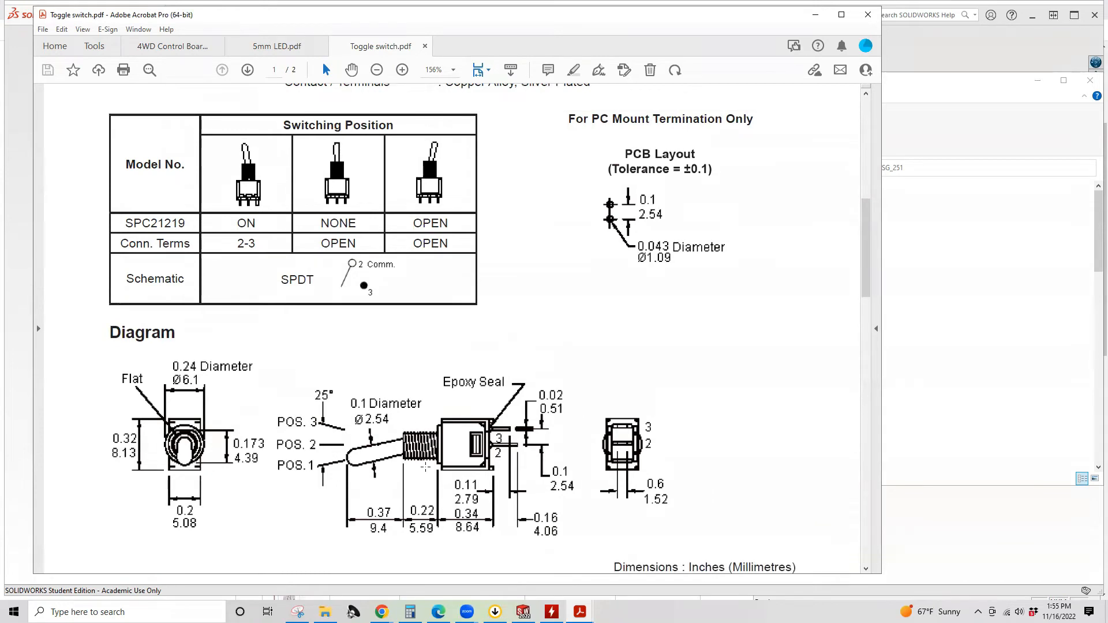
scroll(466, 408, "down", 2)
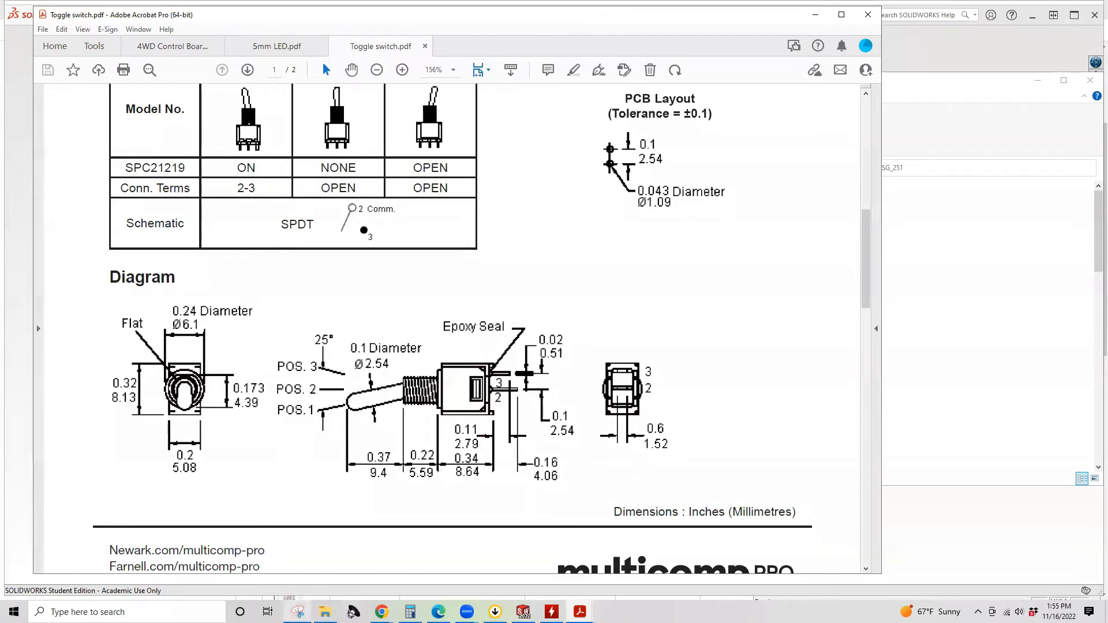
Step: Switch from the toggle switch datasheet to SOLIDWORKS
mouse_move(325, 612)
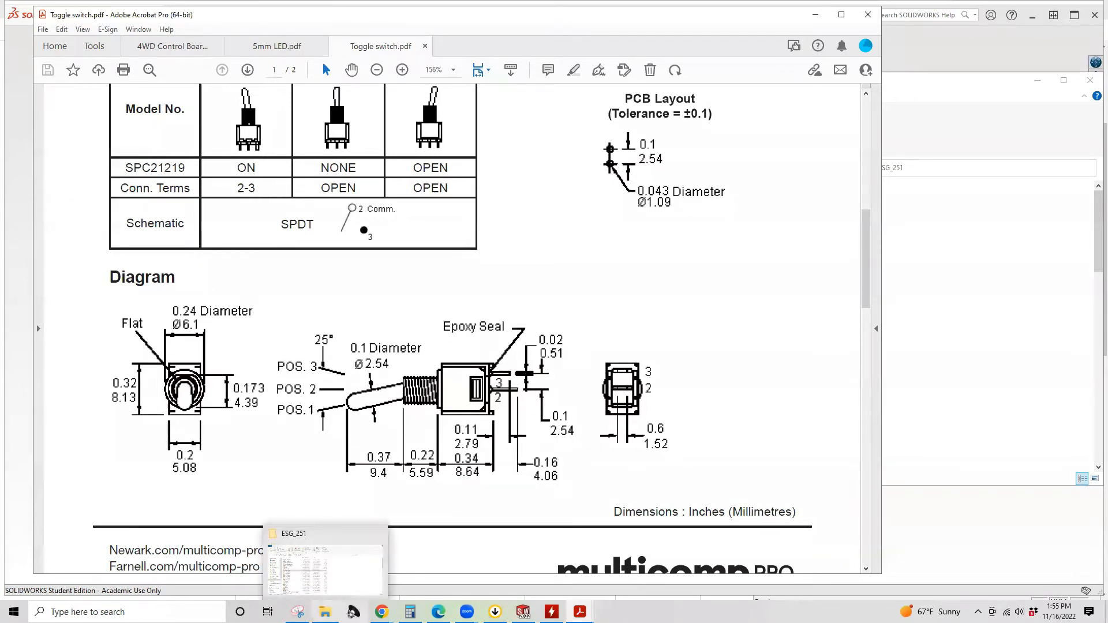
mouse_move(382, 611)
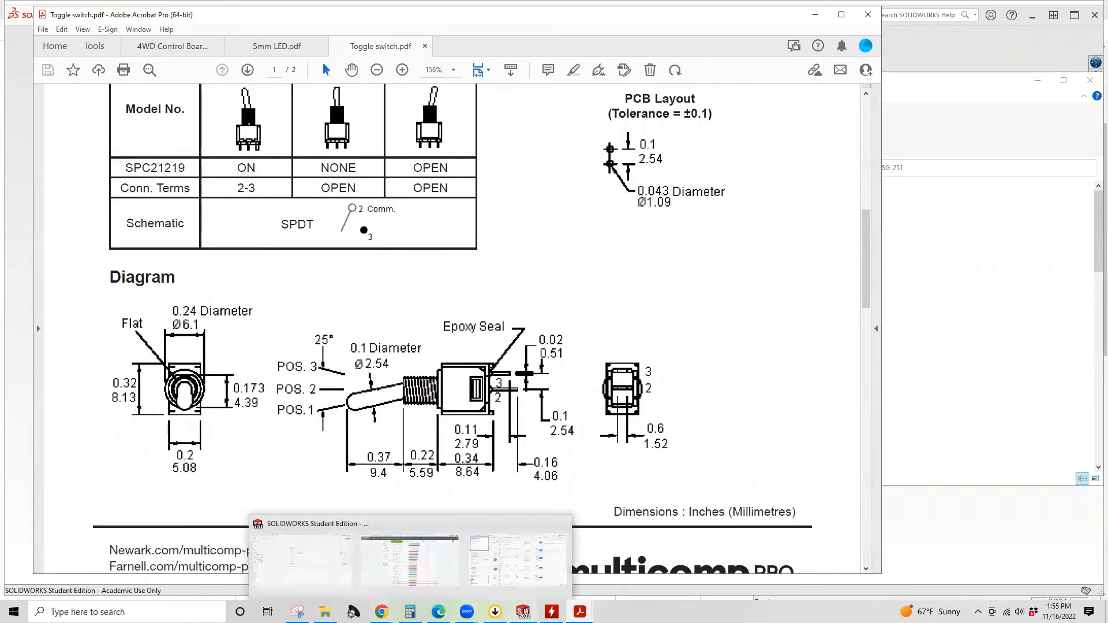
left_click(522, 611)
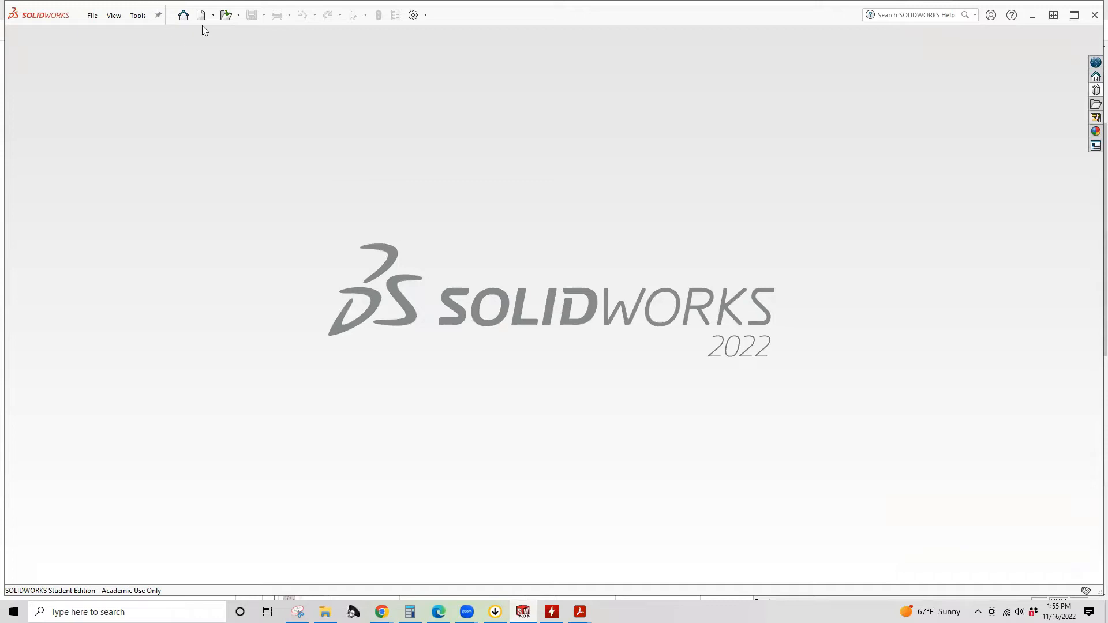
left_click(225, 16)
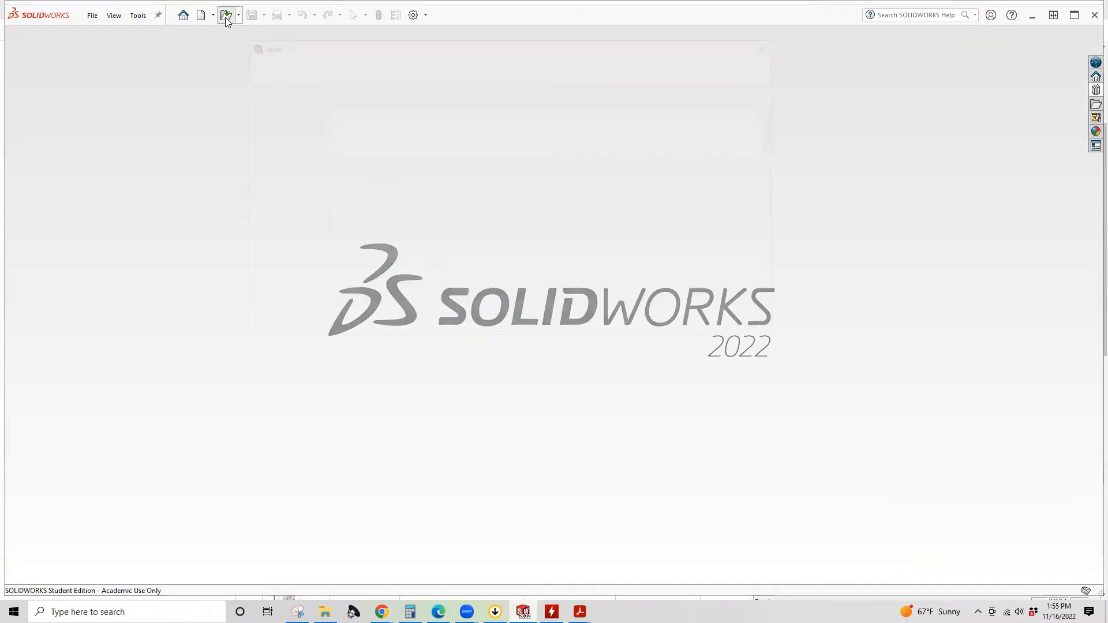
scroll(421, 217, "down", 4)
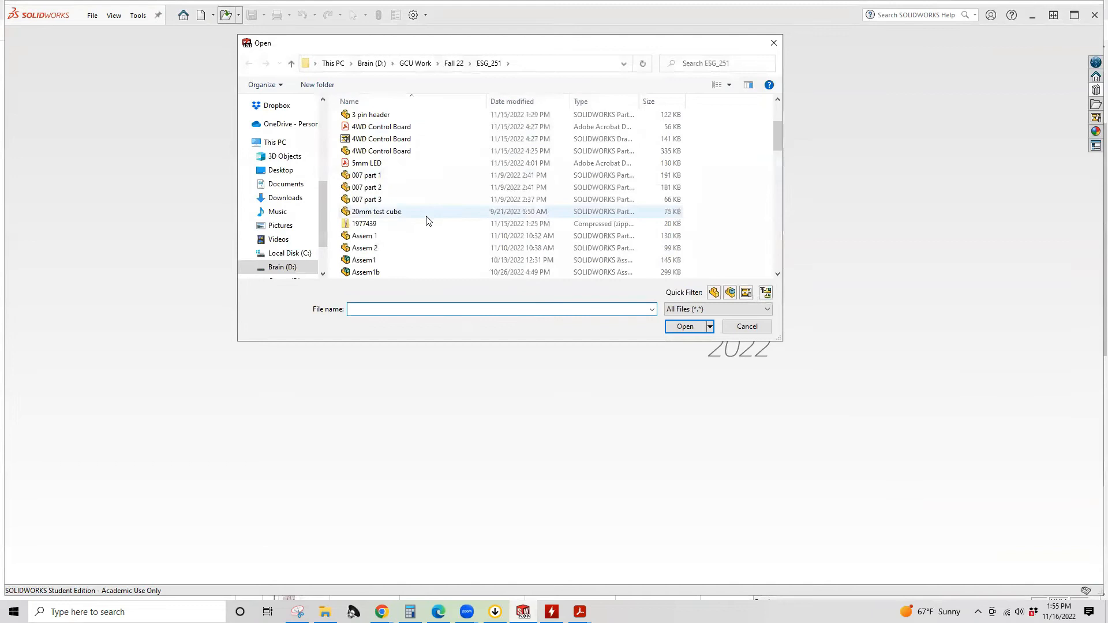
scroll(417, 218, "down", 3)
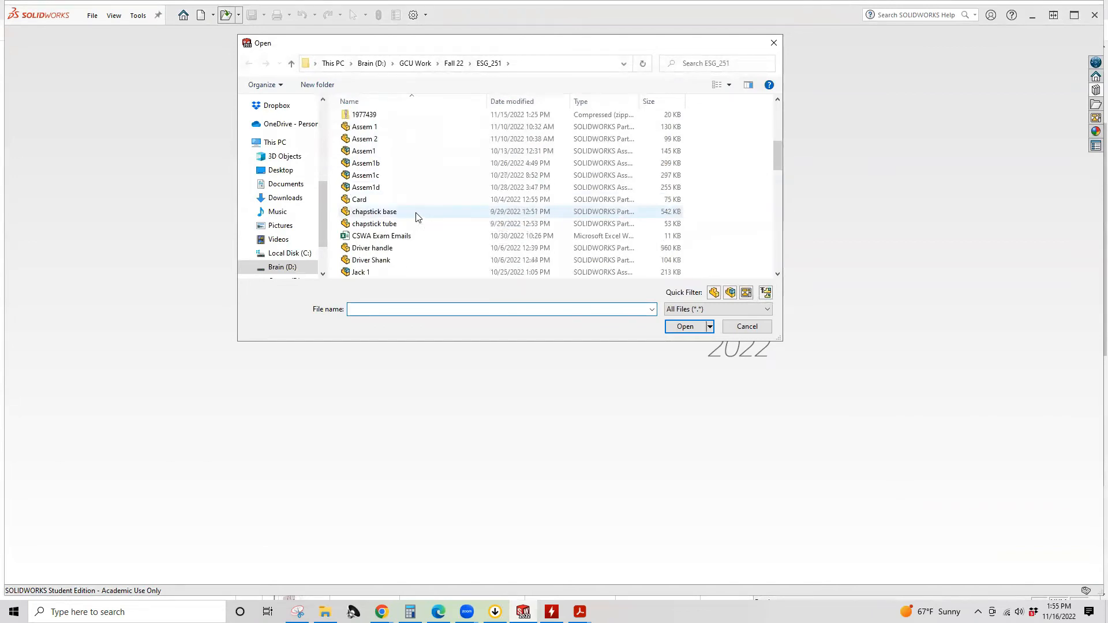
scroll(418, 217, "down", 1)
scroll(418, 218, "up", 6)
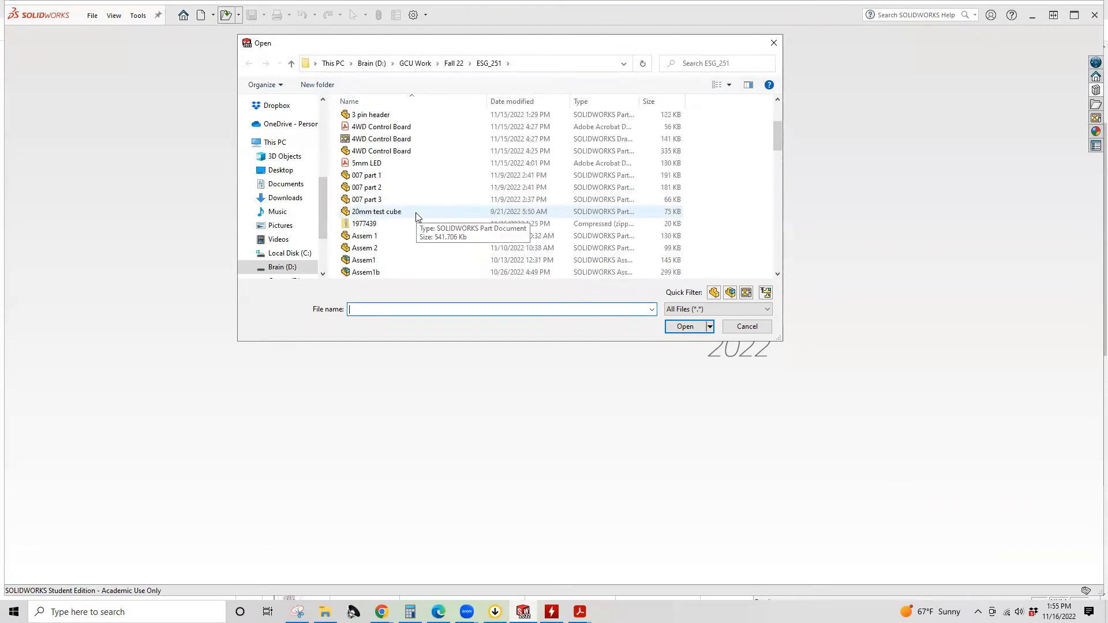
scroll(417, 218, "up", 1)
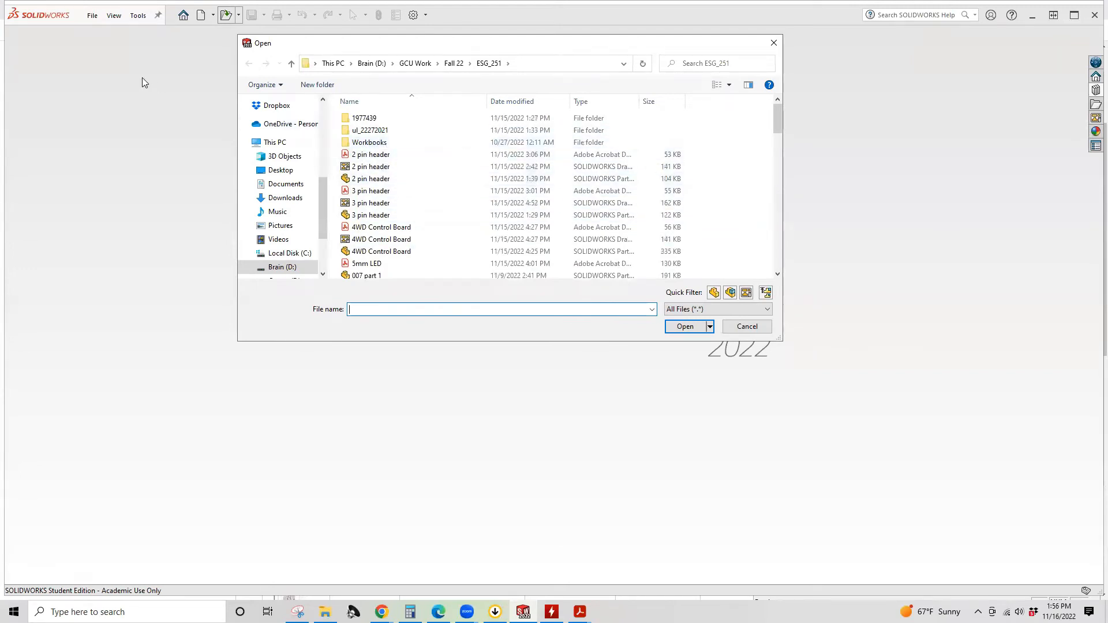
left_click(747, 326)
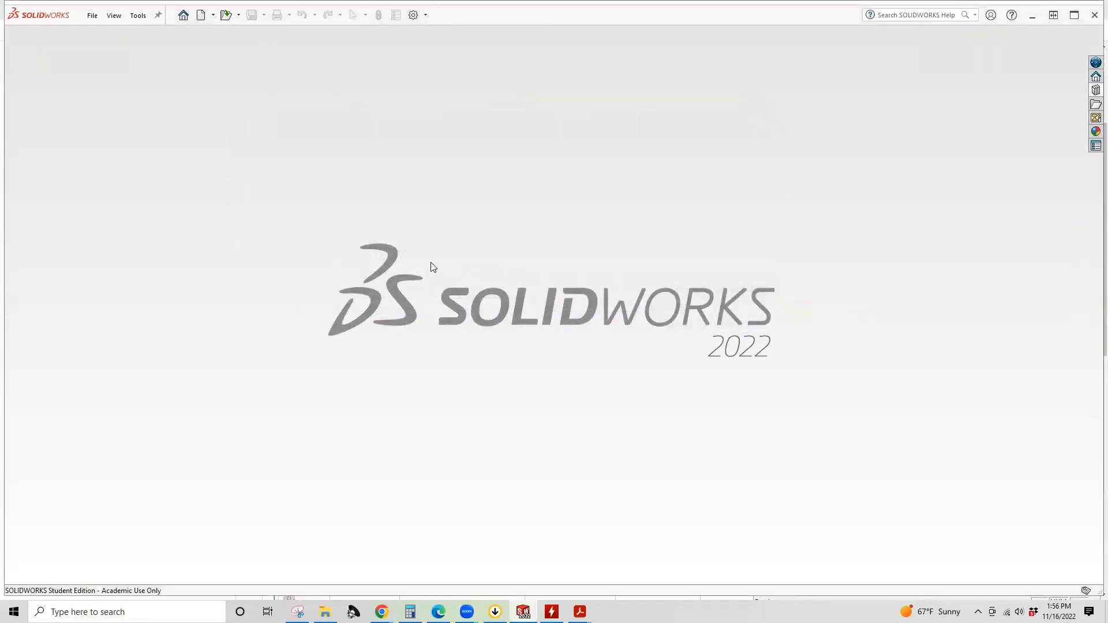
left_click(238, 16)
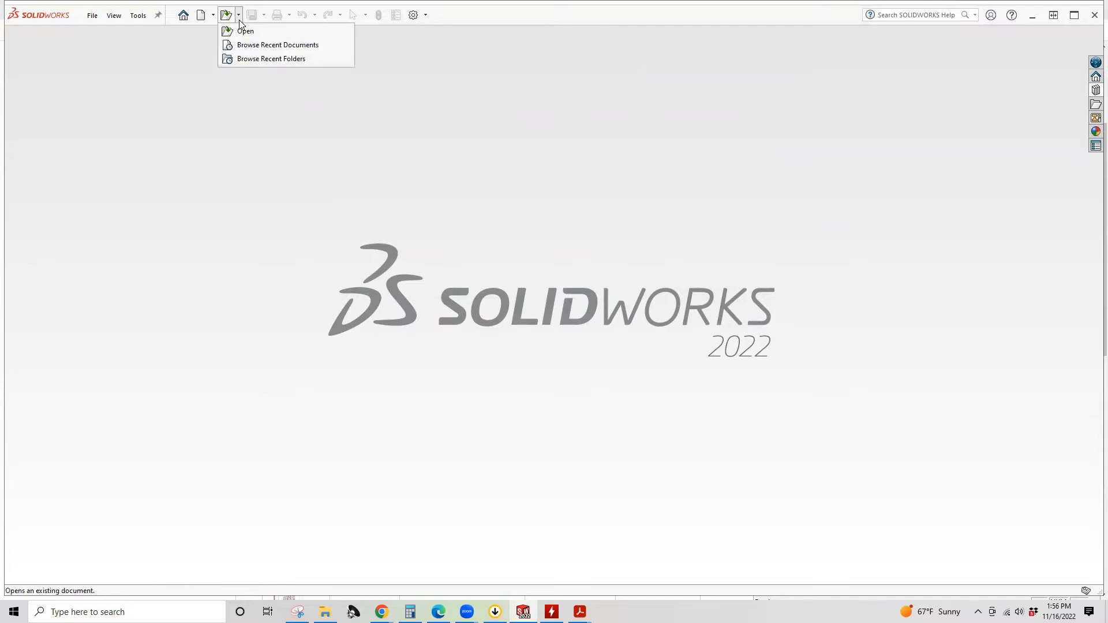
left_click(240, 34)
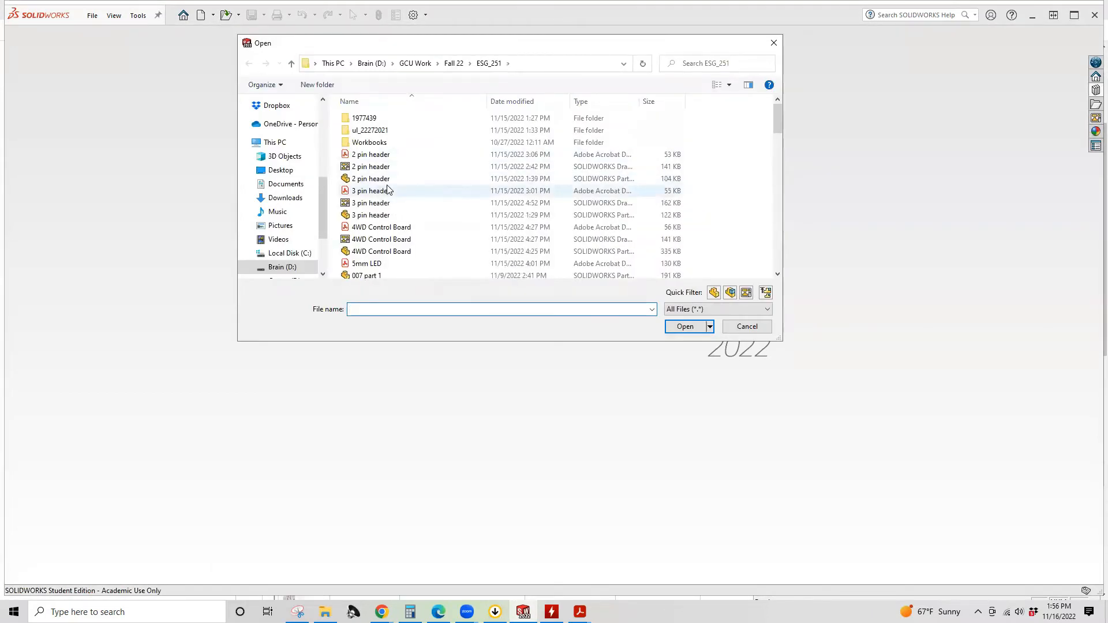
scroll(387, 189, "down", 2)
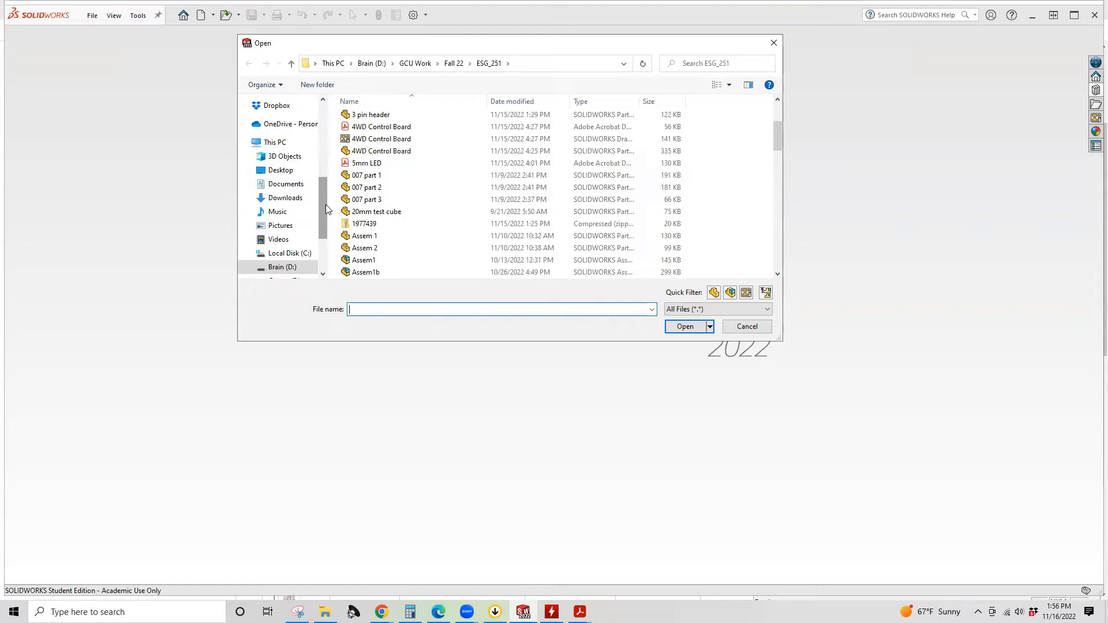
scroll(346, 183, "up", 3)
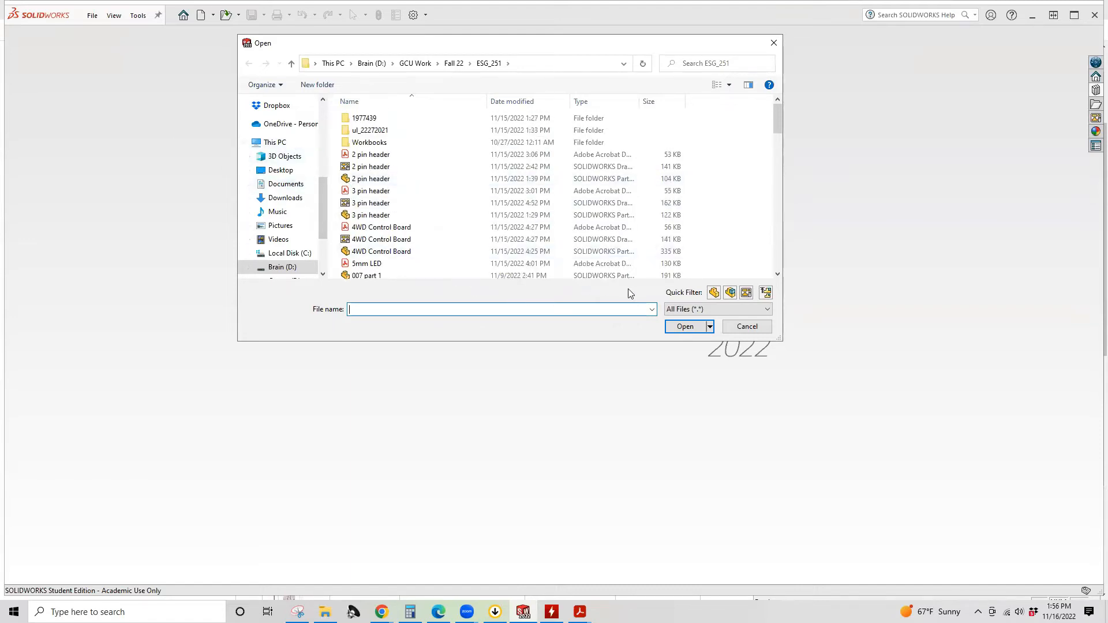
left_click(760, 330)
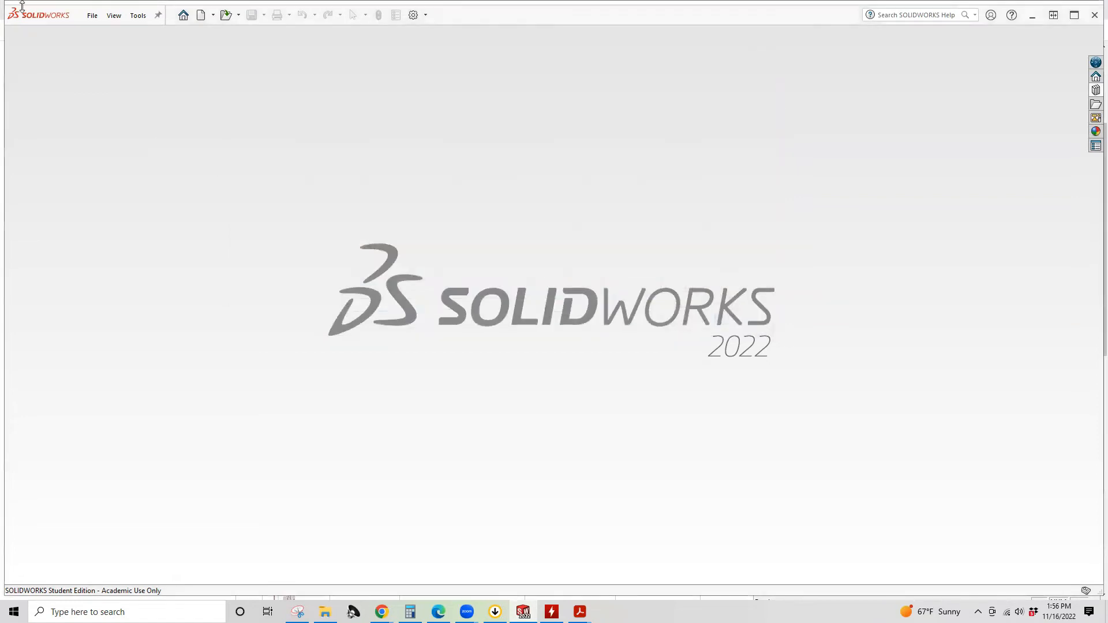
Step: Create a new part document and open the ECAD file cellphone.emn in CircuitWorks
left_click(201, 14)
double_click(637, 257)
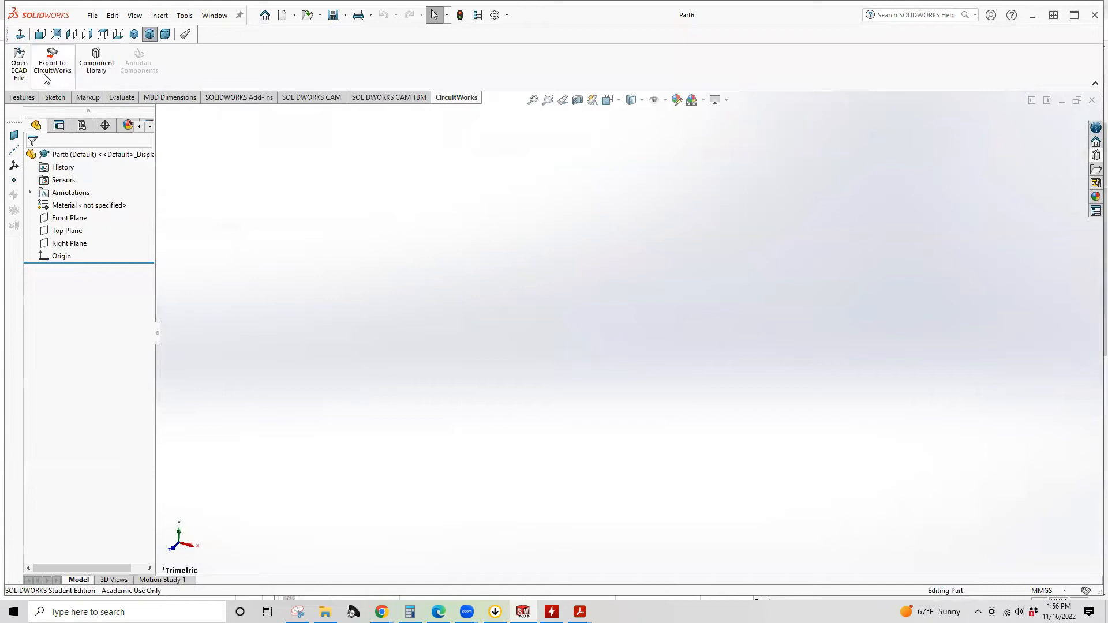
left_click(18, 64)
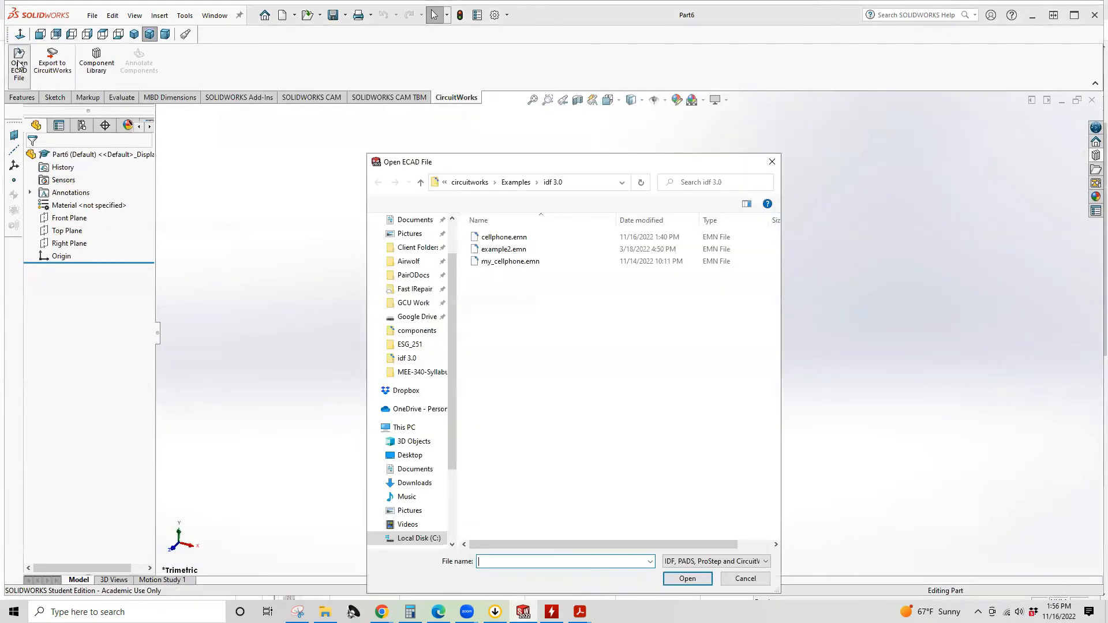
double_click(520, 242)
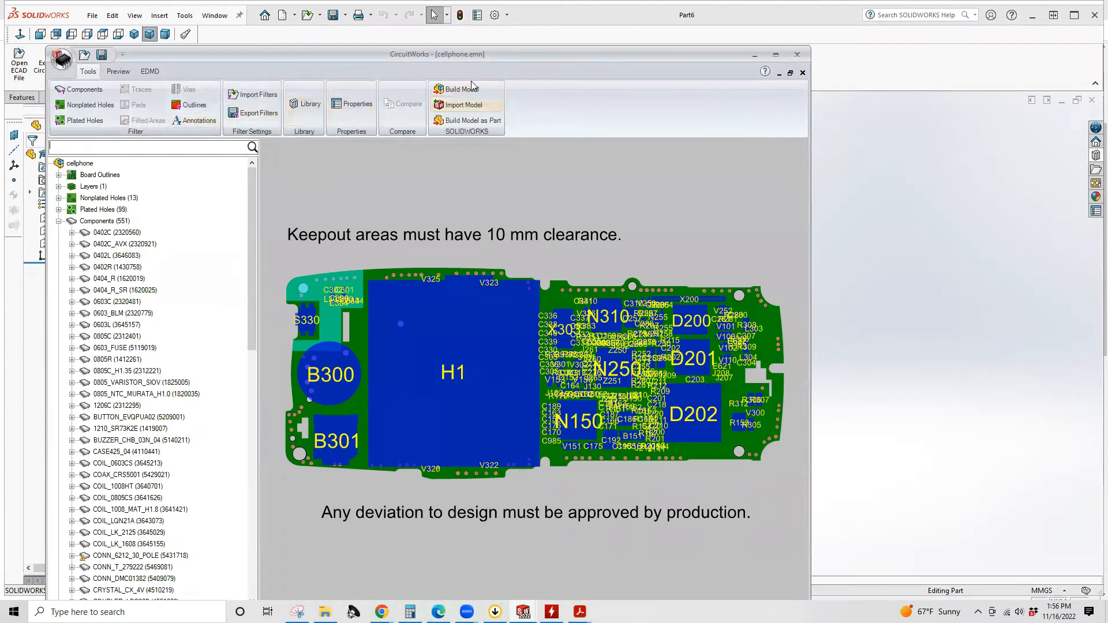
Step: Try to build the SOLIDWORKS model of the cellphone board from CircuitWorks
left_click(461, 92)
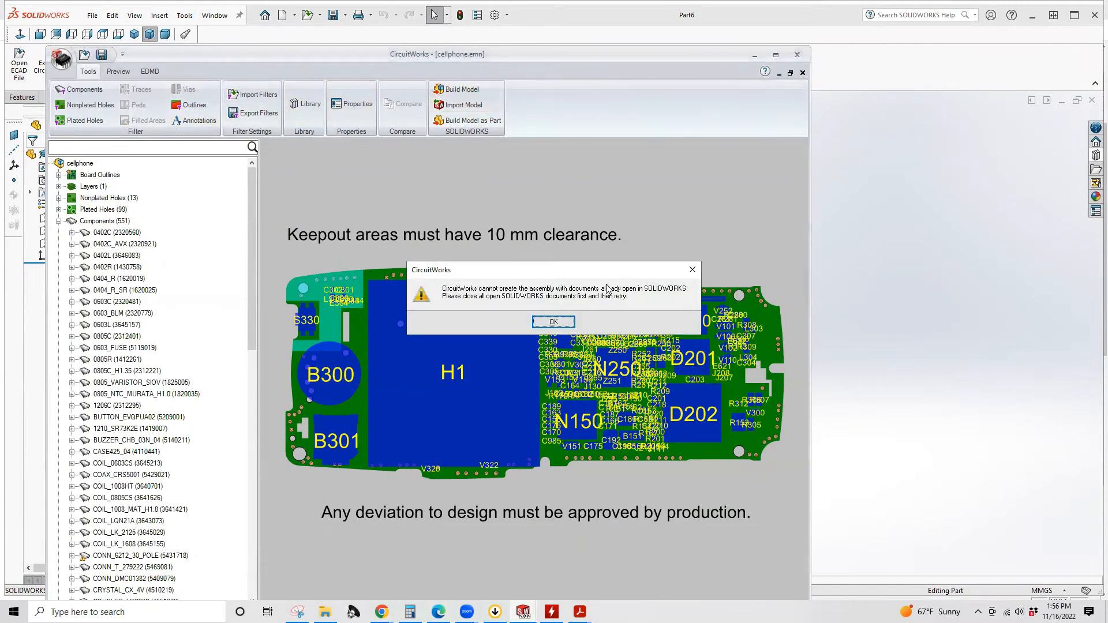
left_click(692, 270)
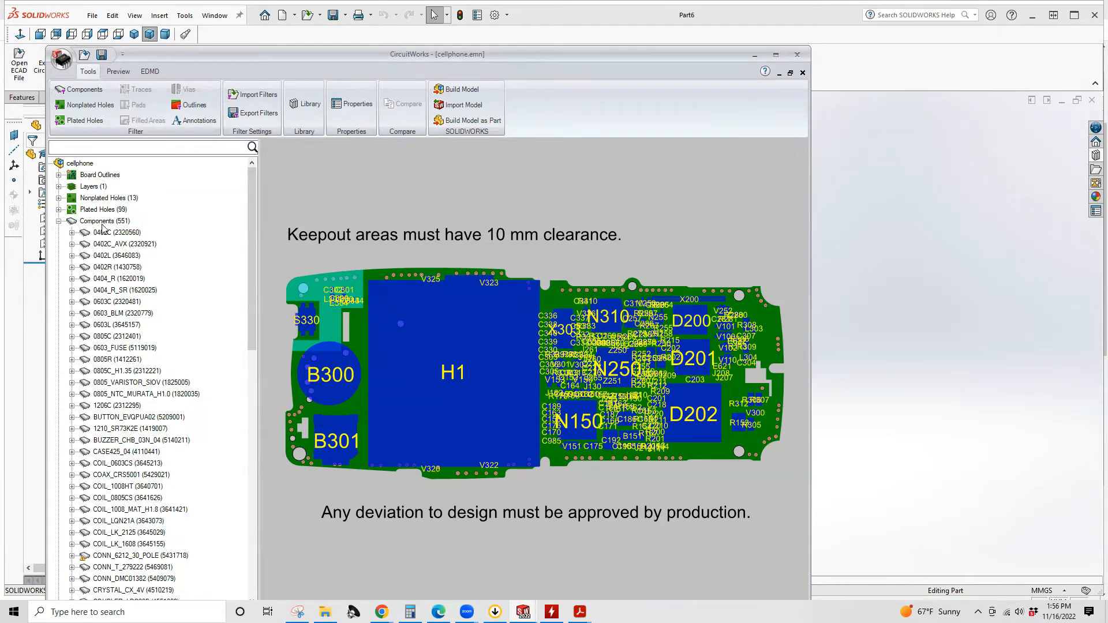
Step: Look through the cellphone board's full component list in the CircuitWorks tree
scroll(103, 229, "down", 5)
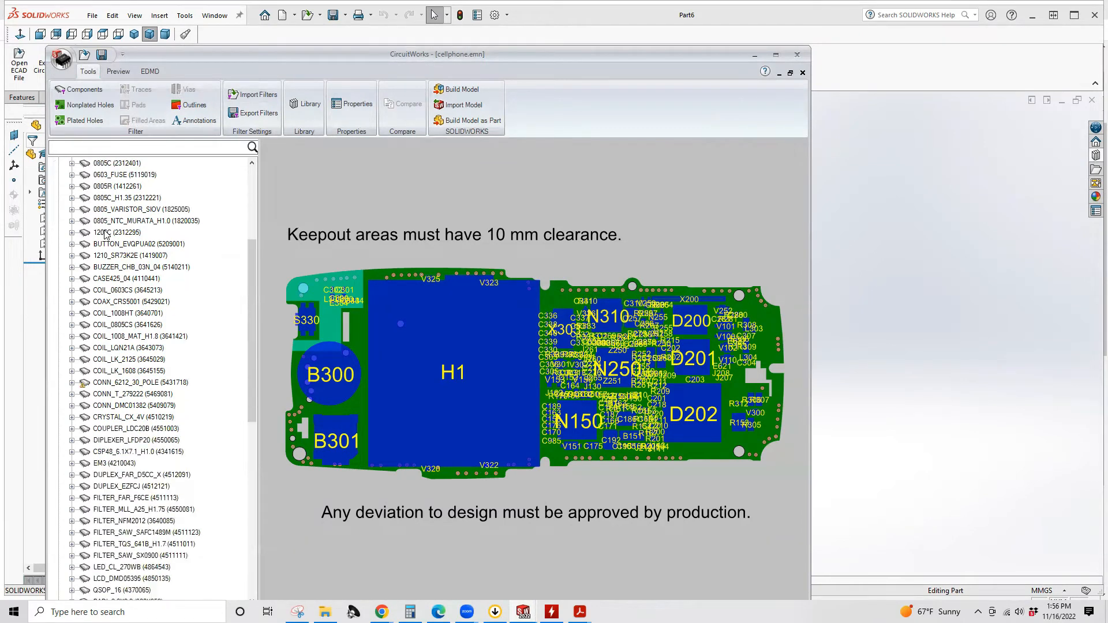
scroll(104, 234, "down", 11)
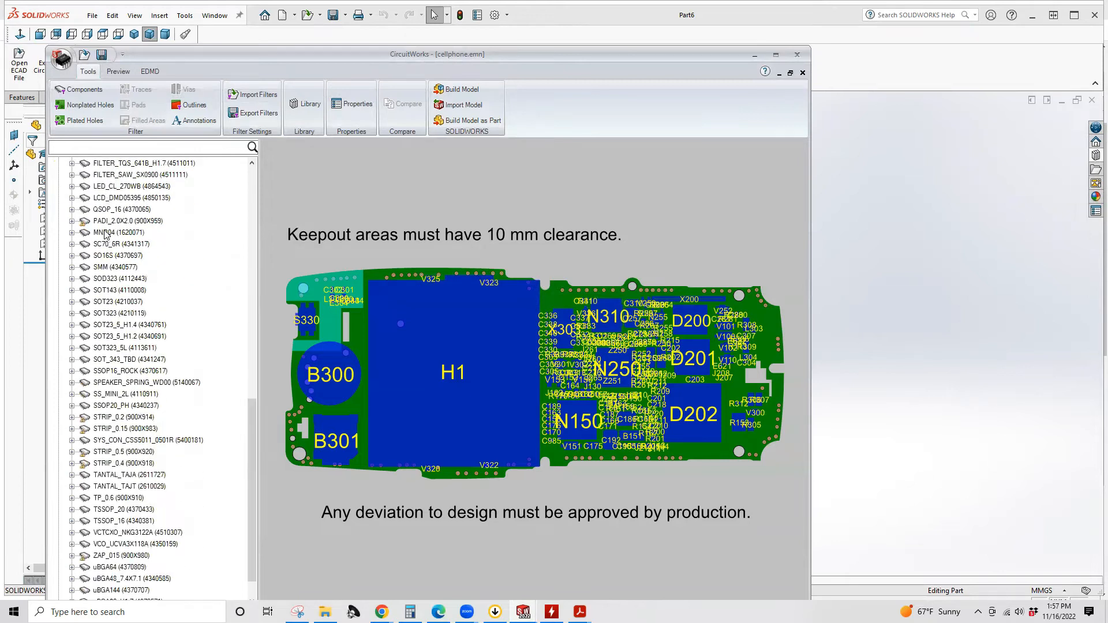
scroll(104, 234, "down", 2)
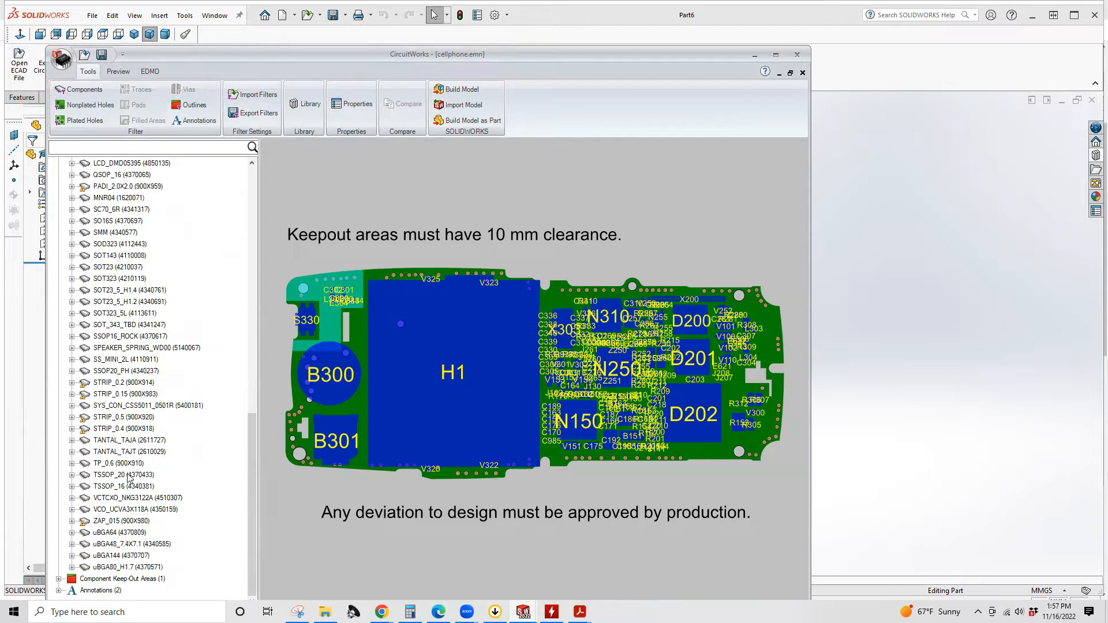
scroll(116, 438, "up", 6)
scroll(109, 425, "up", 11)
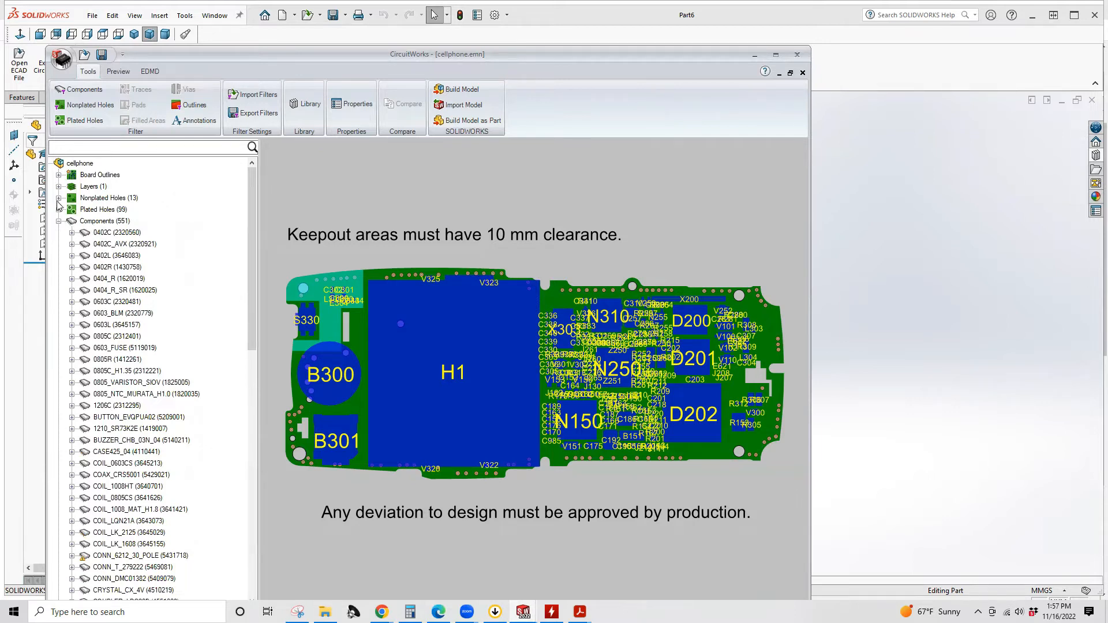
Step: Highlight the nonplated holes and the plated holes on the cellphone board to compare their locations
left_click(102, 198)
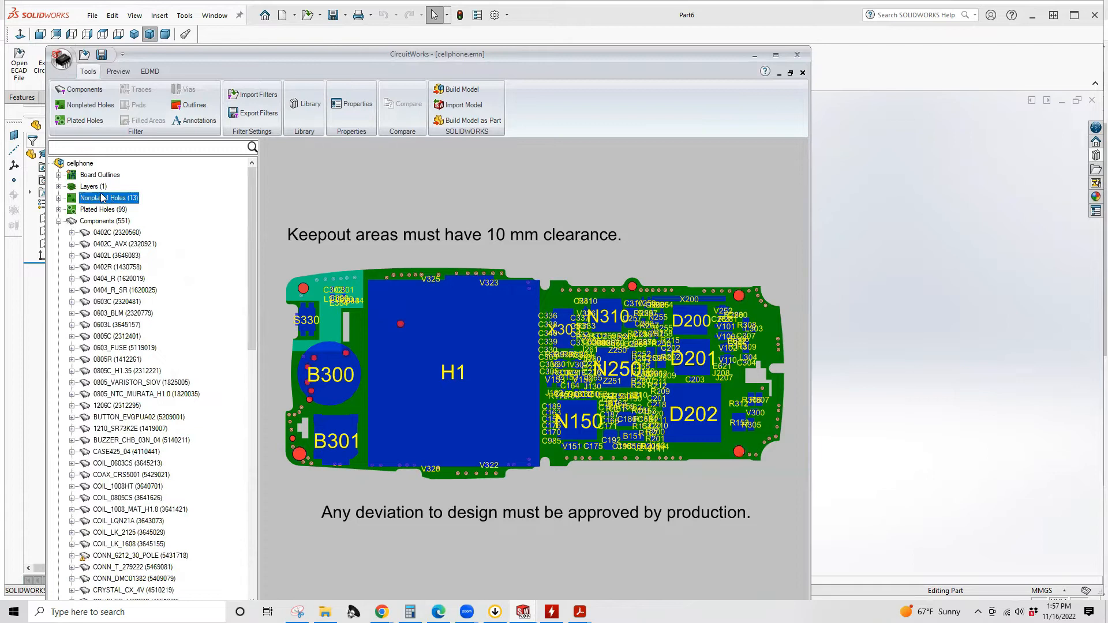
left_click(103, 210)
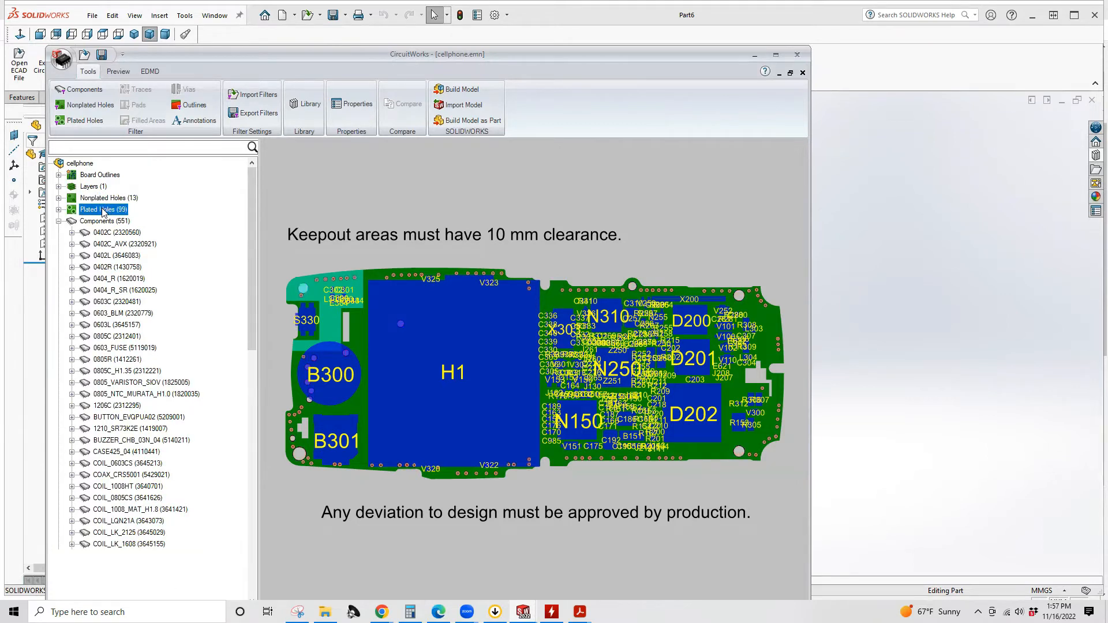
left_click(91, 200)
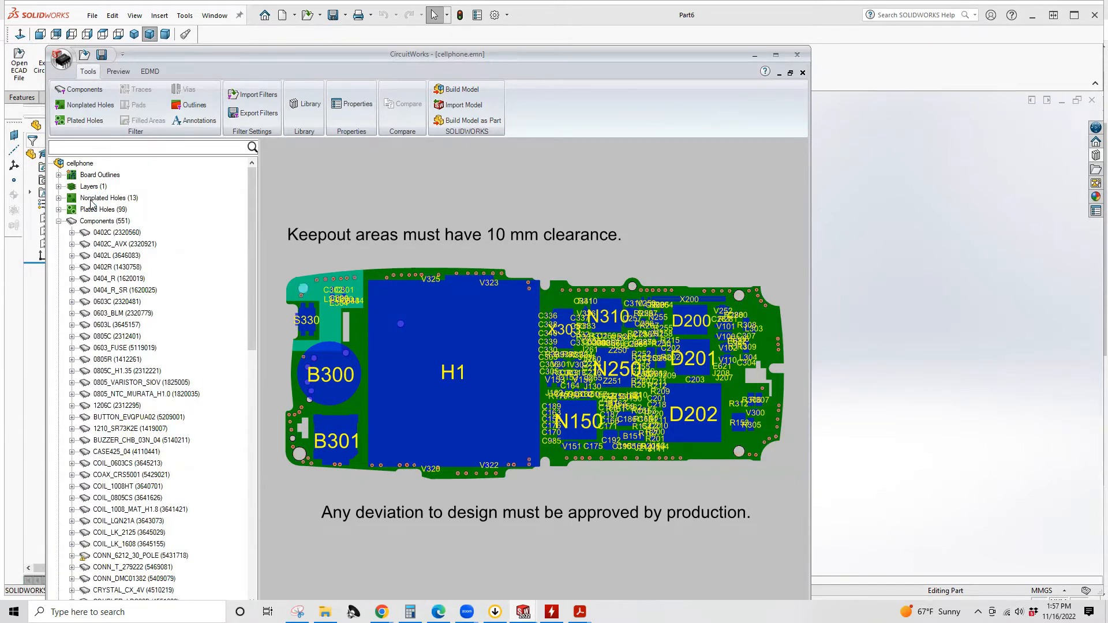
left_click(105, 211)
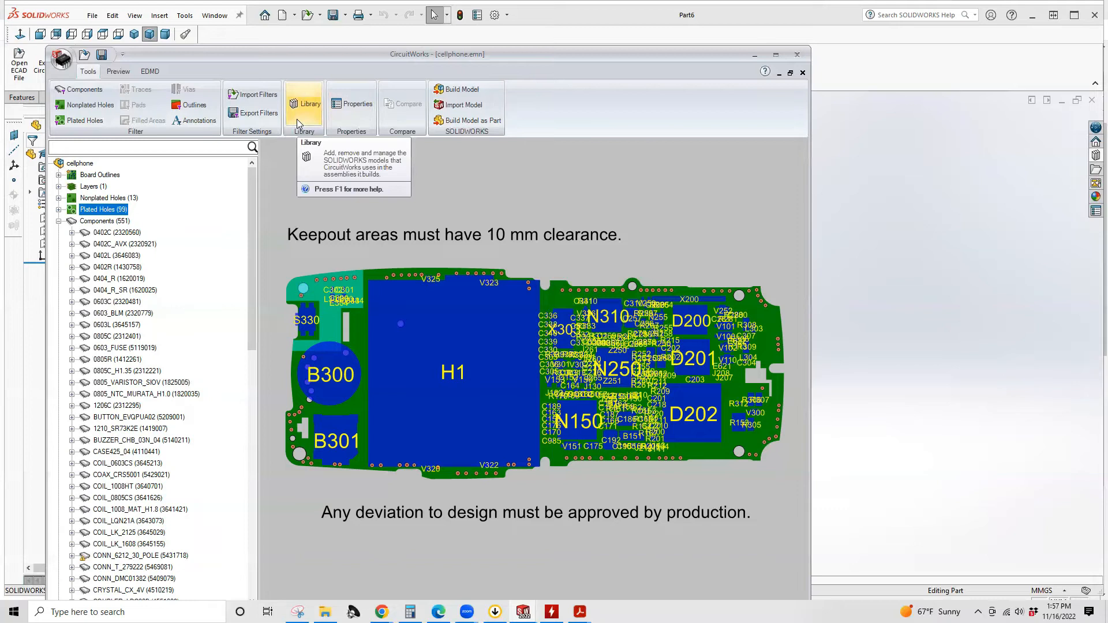
Step: Highlight components between 0402C and COIL_0603CS one at a time, including 0402R, 0404_R_SR and CASE425_04, to locate them on the board
left_click(106, 233)
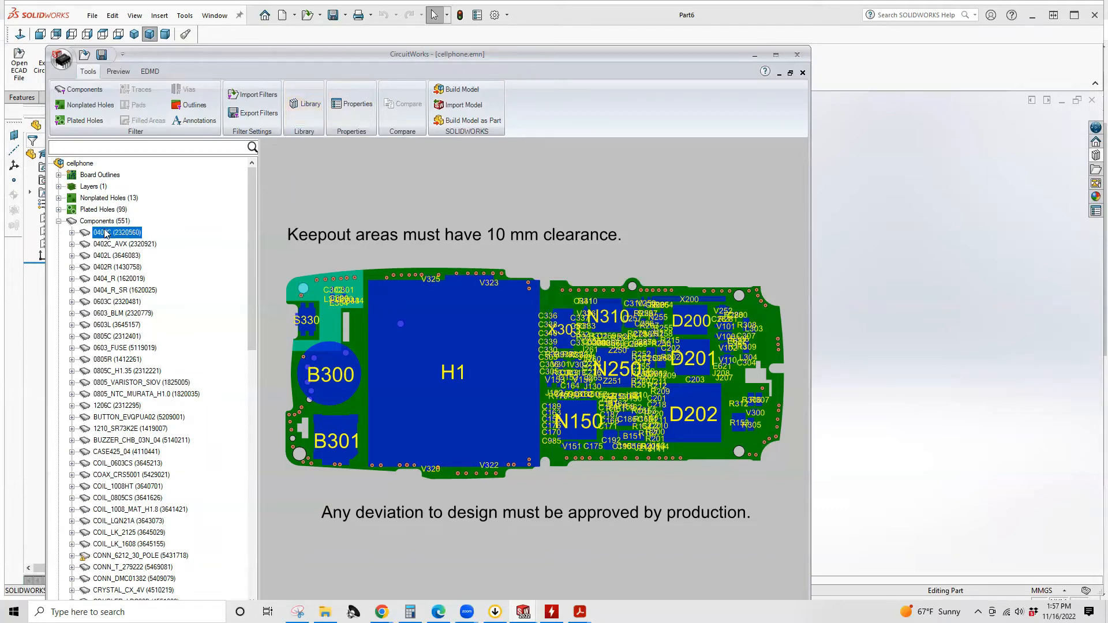
left_click(112, 246)
left_click(112, 255)
left_click(117, 267)
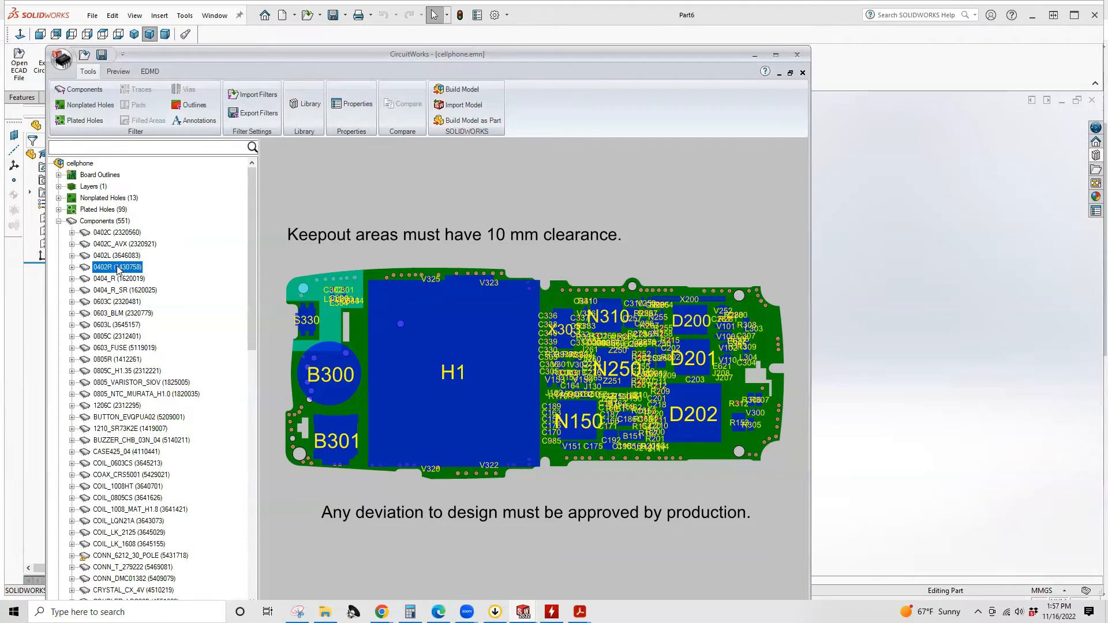
left_click(120, 290)
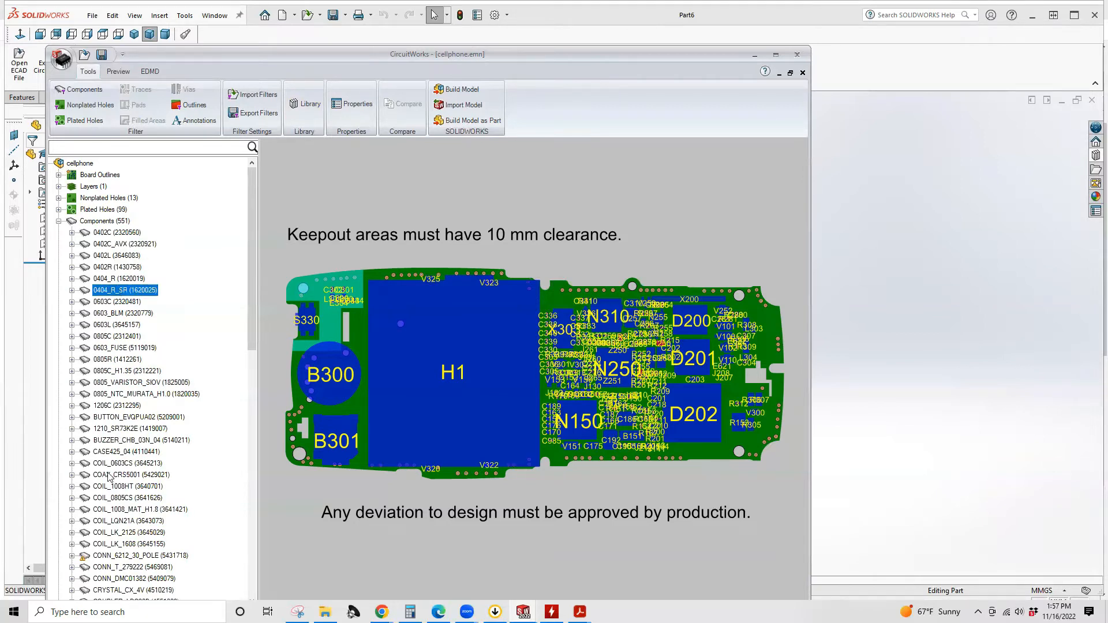
left_click(107, 453)
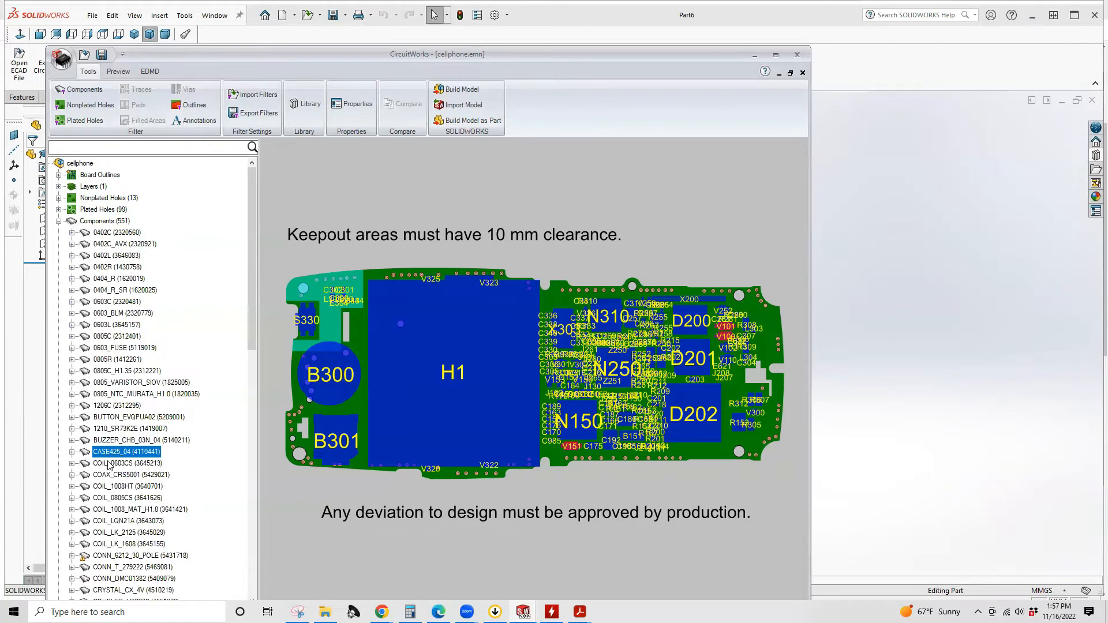
left_click(110, 464)
Step: Highlight components further down the list, including EM3, PADI_2.0X2.0, MNR04, SC70_6R and STRIP_0.15, to locate them on the board
scroll(108, 461, "down", 7)
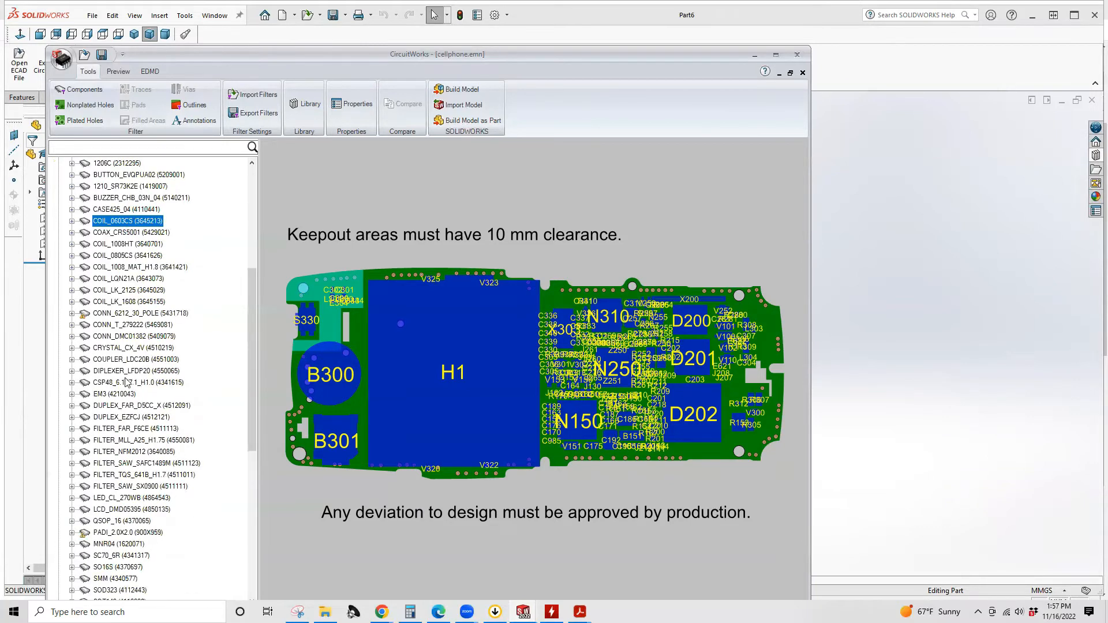
left_click(110, 397)
scroll(110, 397, "down", 4)
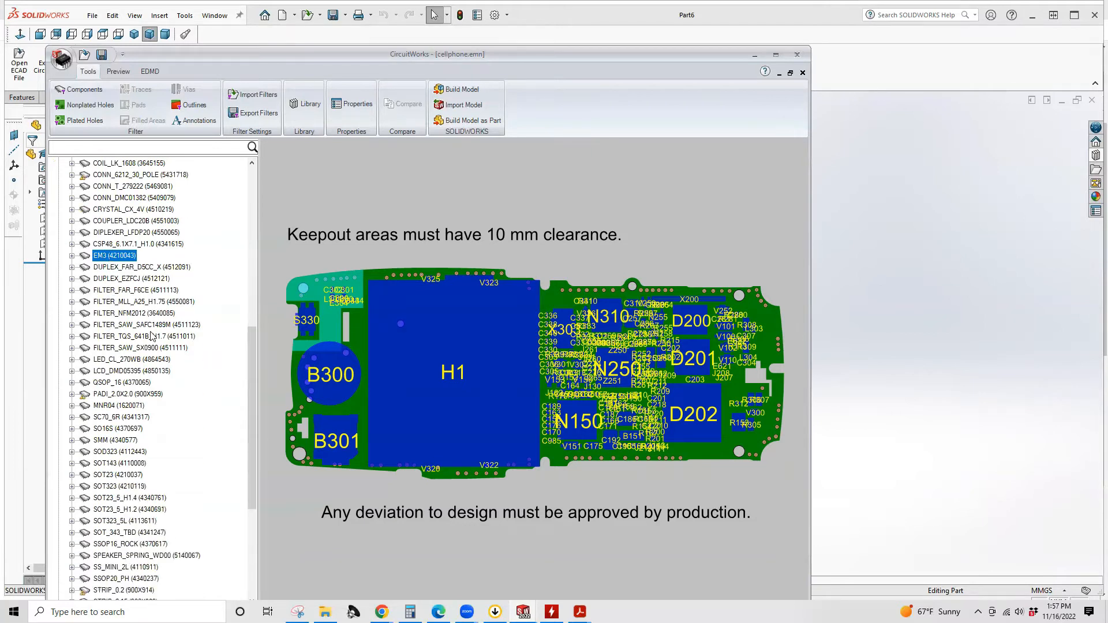
left_click(129, 395)
left_click(115, 406)
left_click(115, 417)
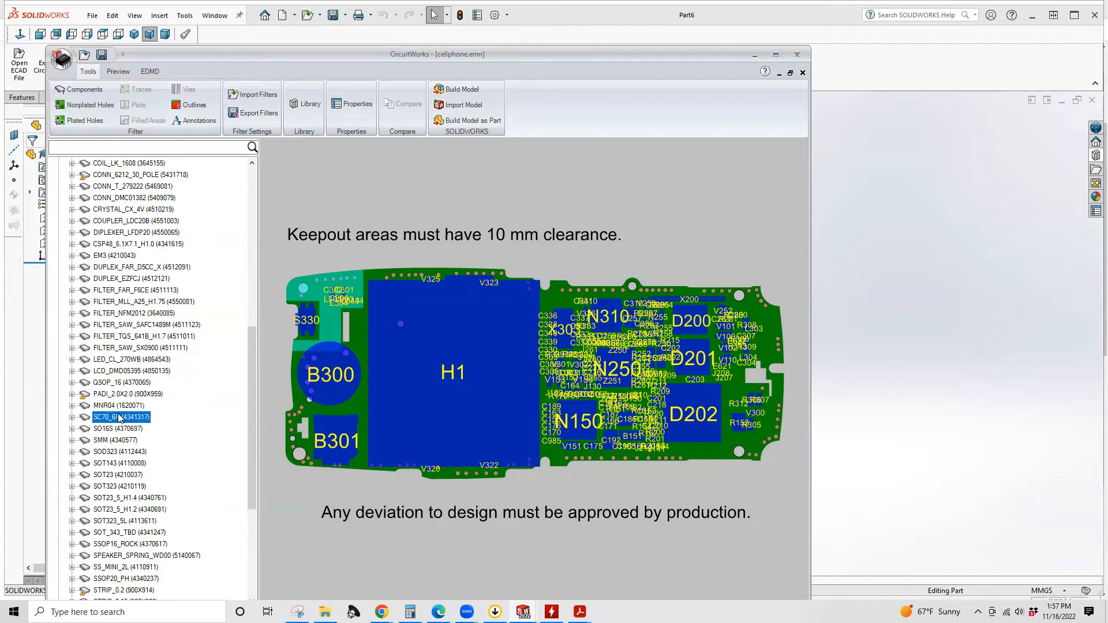
scroll(118, 417, "down", 2)
left_click(111, 372)
scroll(113, 375, "down", 4)
left_click(119, 360)
left_click(130, 395)
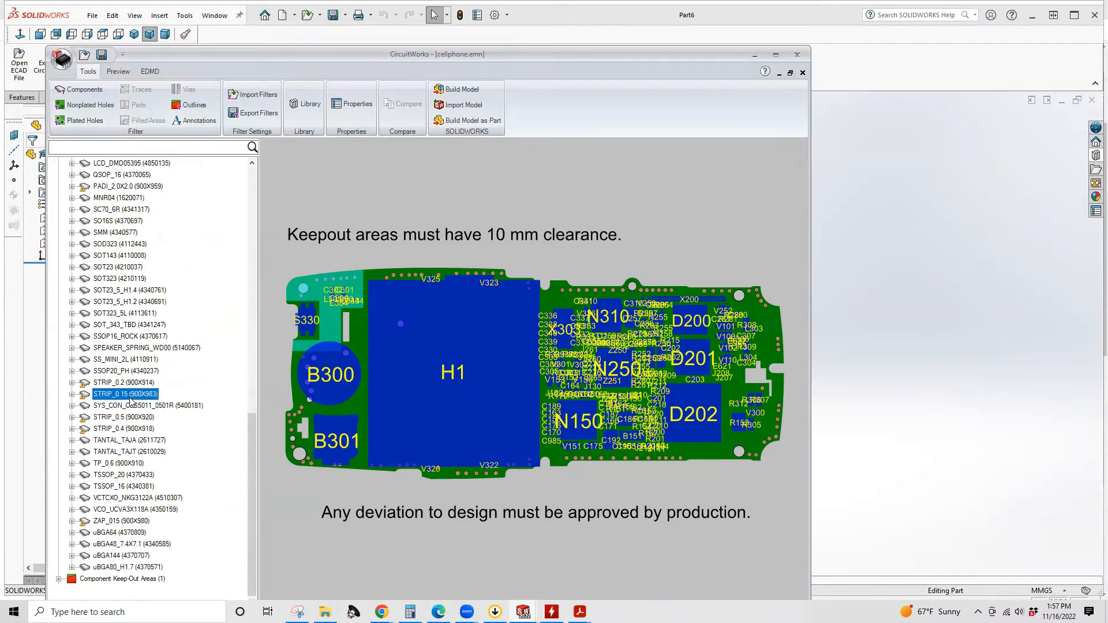
Step: Highlight components near the end of the list, including TANTAL_TAJA, TP_0.6, uBGA64 and uBGA144, to locate them on the board
left_click(129, 407)
left_click(125, 430)
left_click(130, 442)
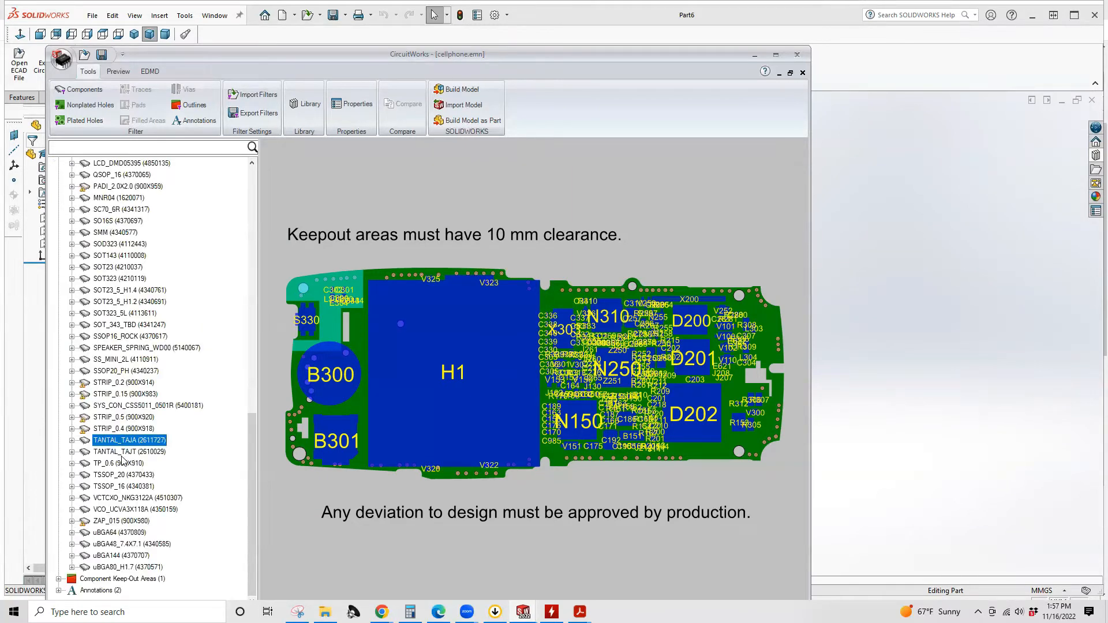
left_click(122, 453)
left_click(119, 465)
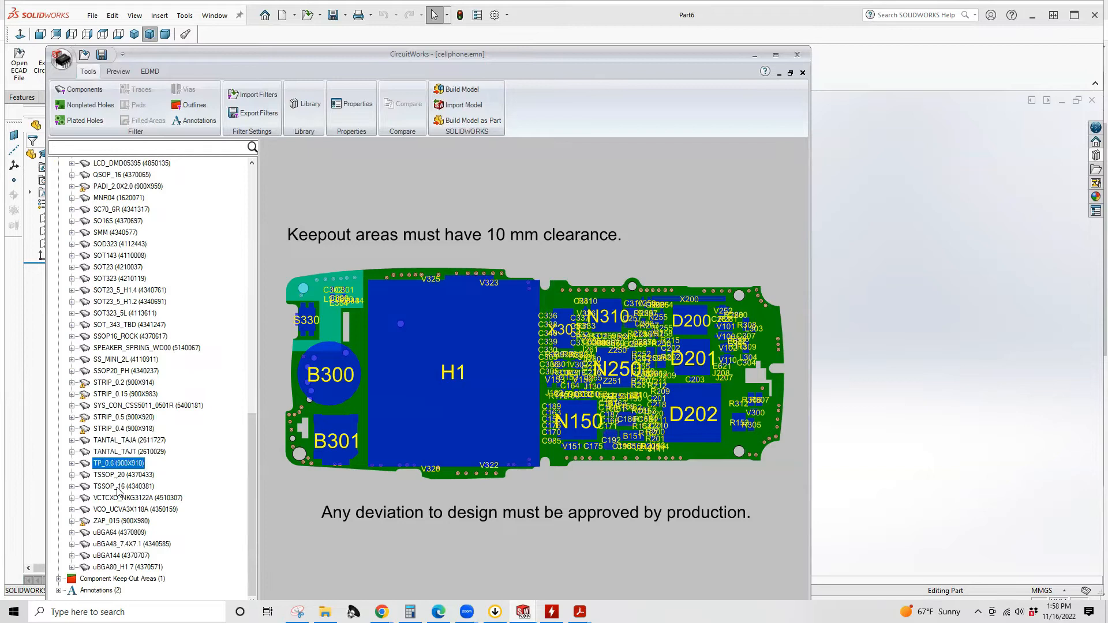
left_click(119, 487)
left_click(123, 510)
left_click(130, 533)
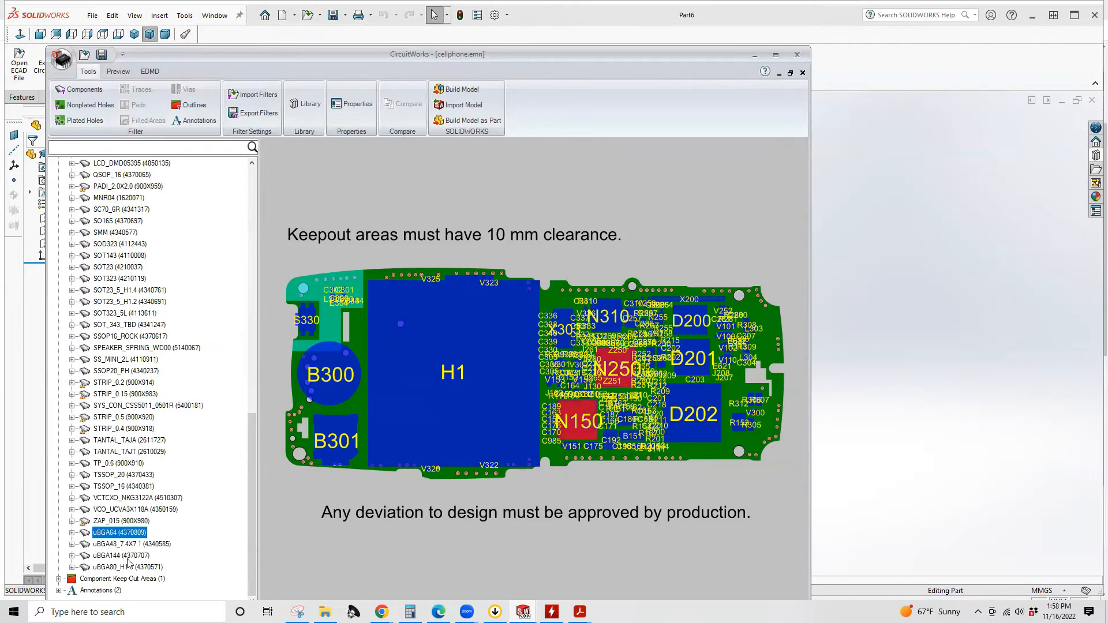
left_click(128, 567)
left_click(123, 556)
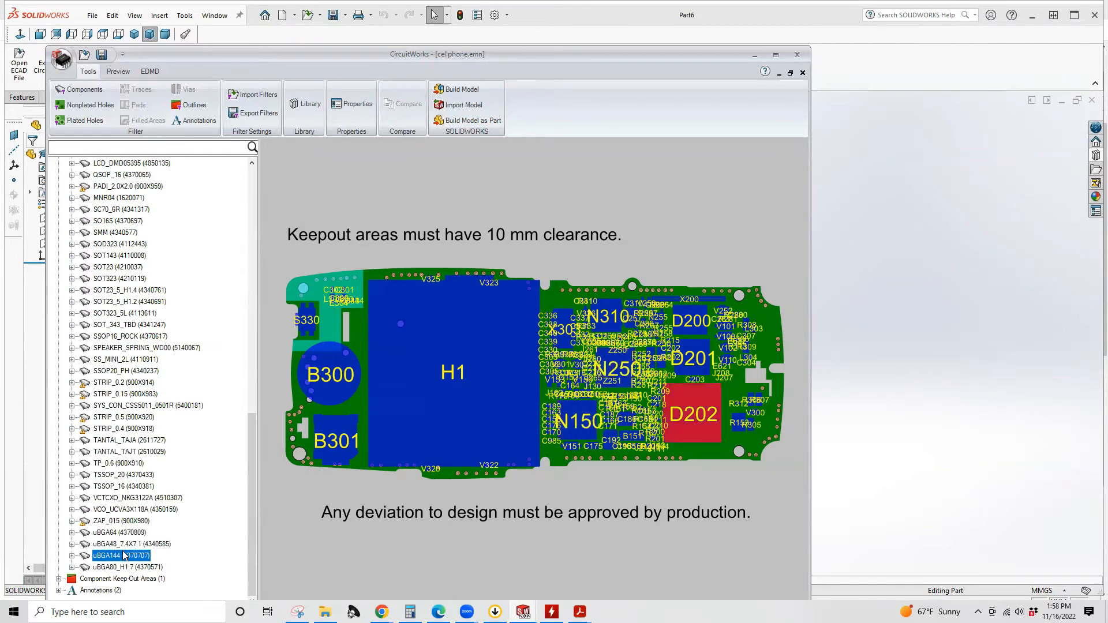
Step: Expand the Component Keep-Out Areas group and highlight Component Keep-Out Area 1 on the board
left_click(59, 579)
scroll(82, 536, "down", 1)
left_click(107, 580)
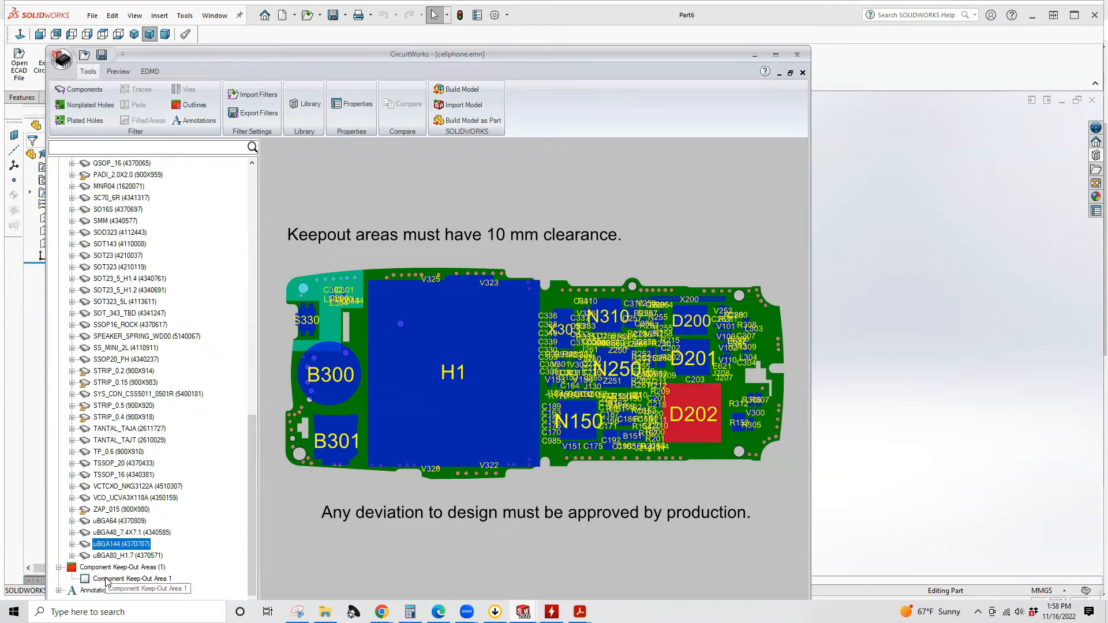
scroll(121, 508, "up", 8)
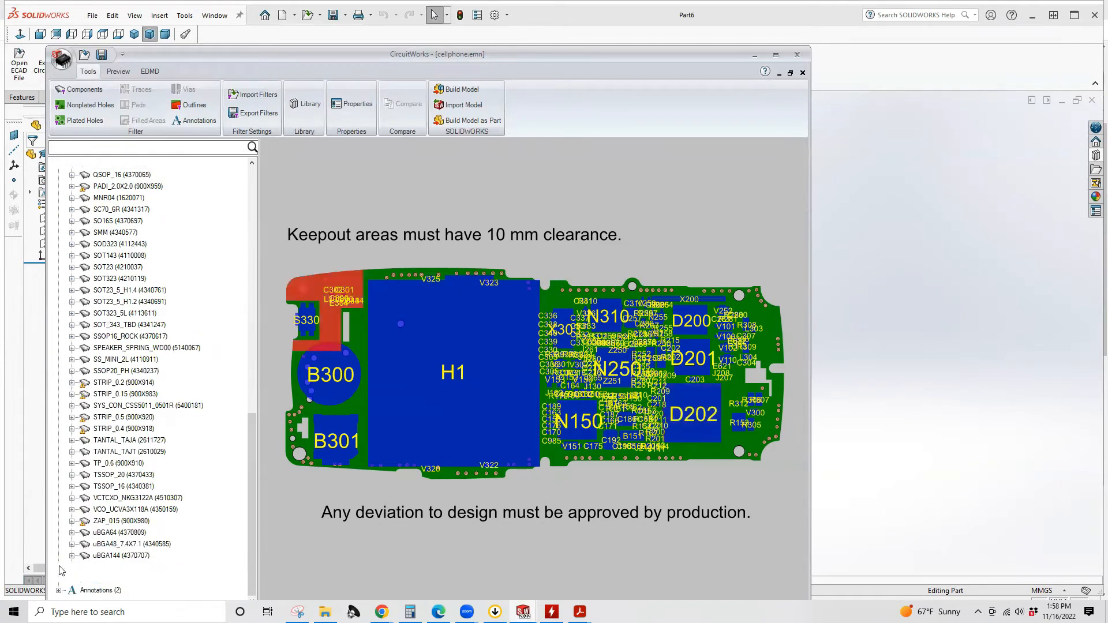
Step: Look through the individual circular holes in the Plated Holes group, and collapse the group again
scroll(128, 456, "up", 9)
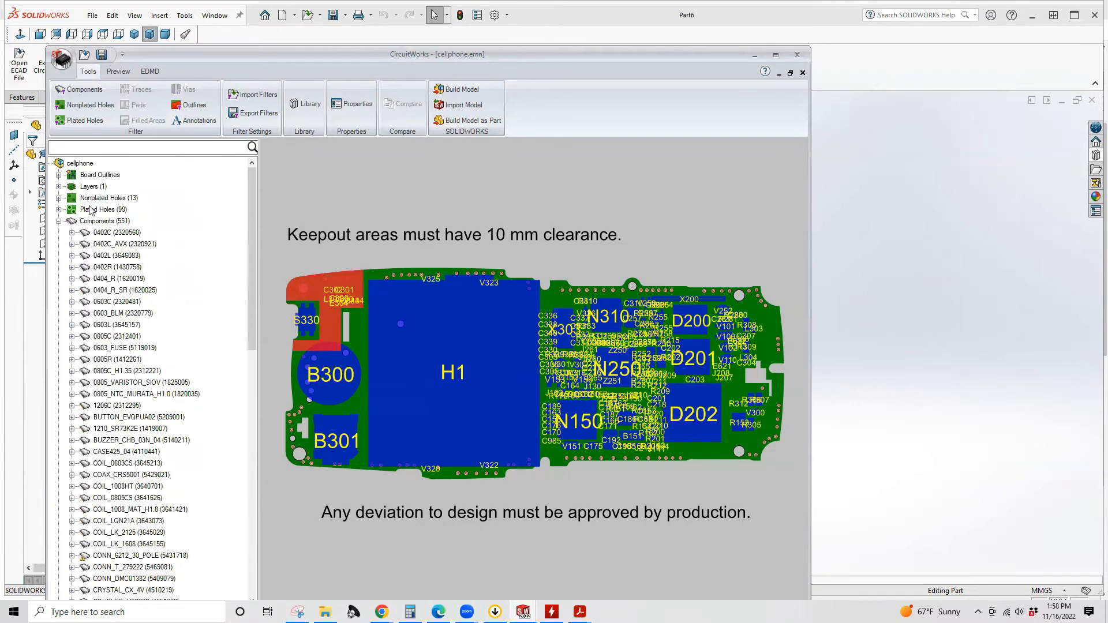
left_click(58, 210)
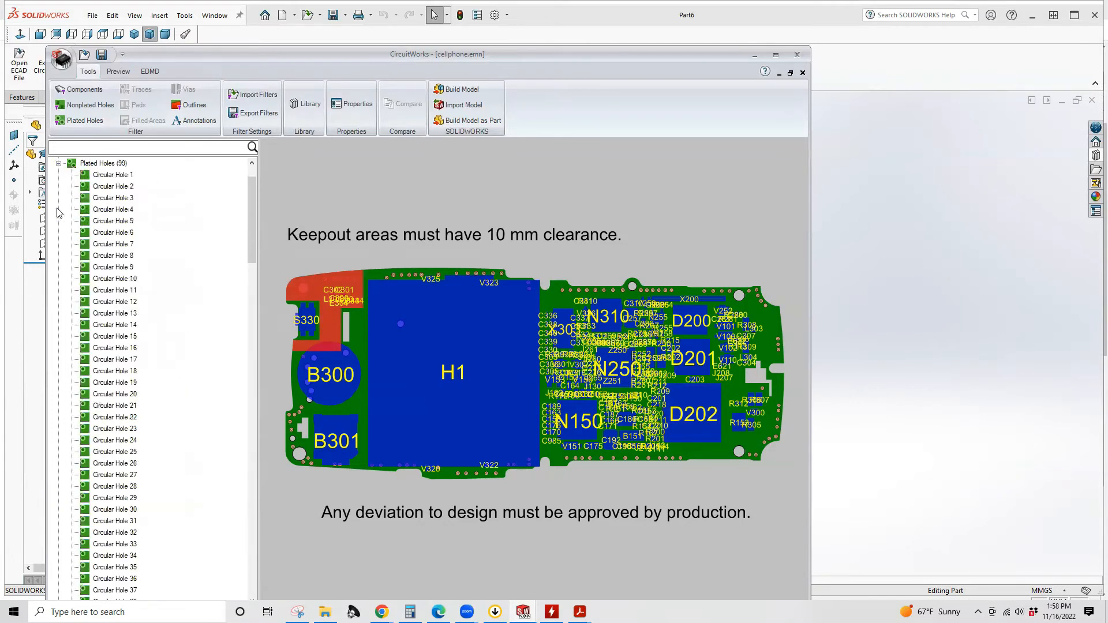
scroll(68, 207, "down", 20)
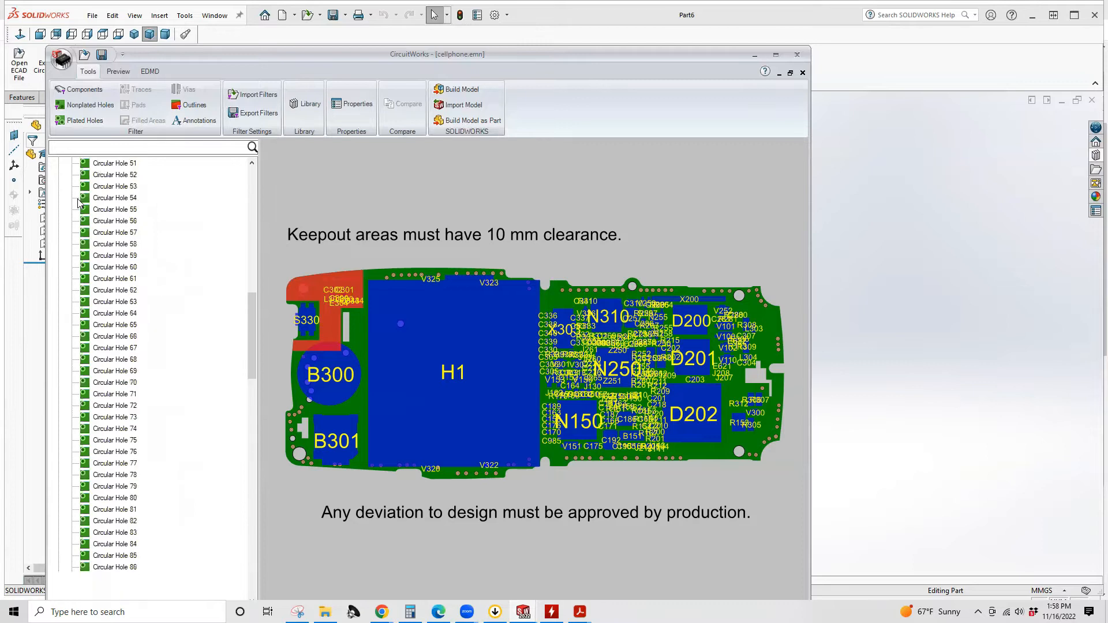
scroll(78, 203, "down", 7)
scroll(78, 203, "up", 20)
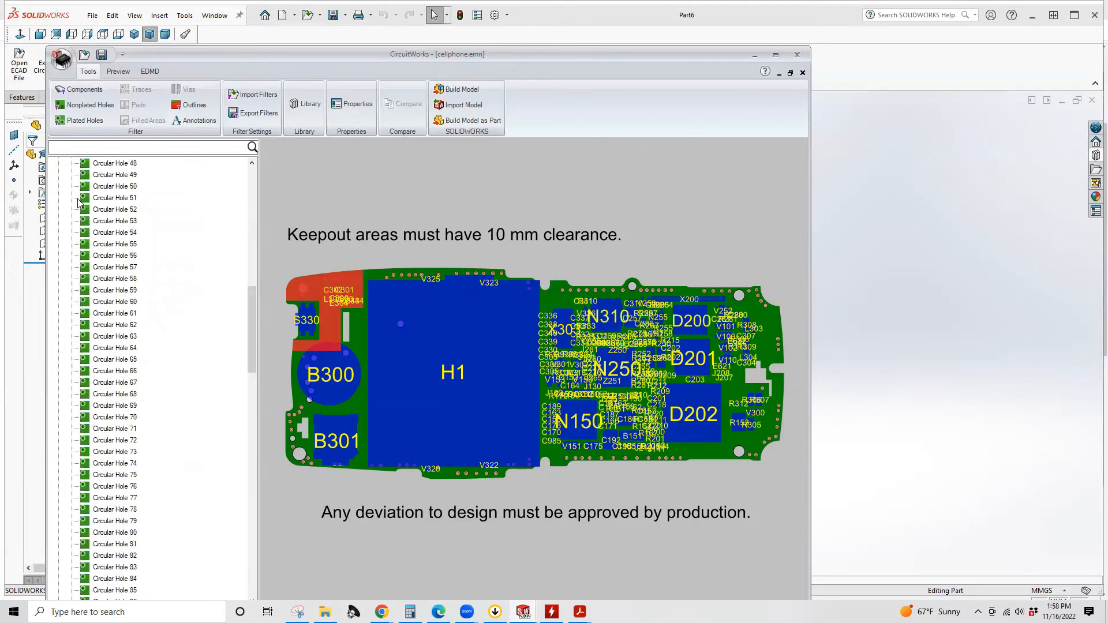
scroll(79, 203, "up", 11)
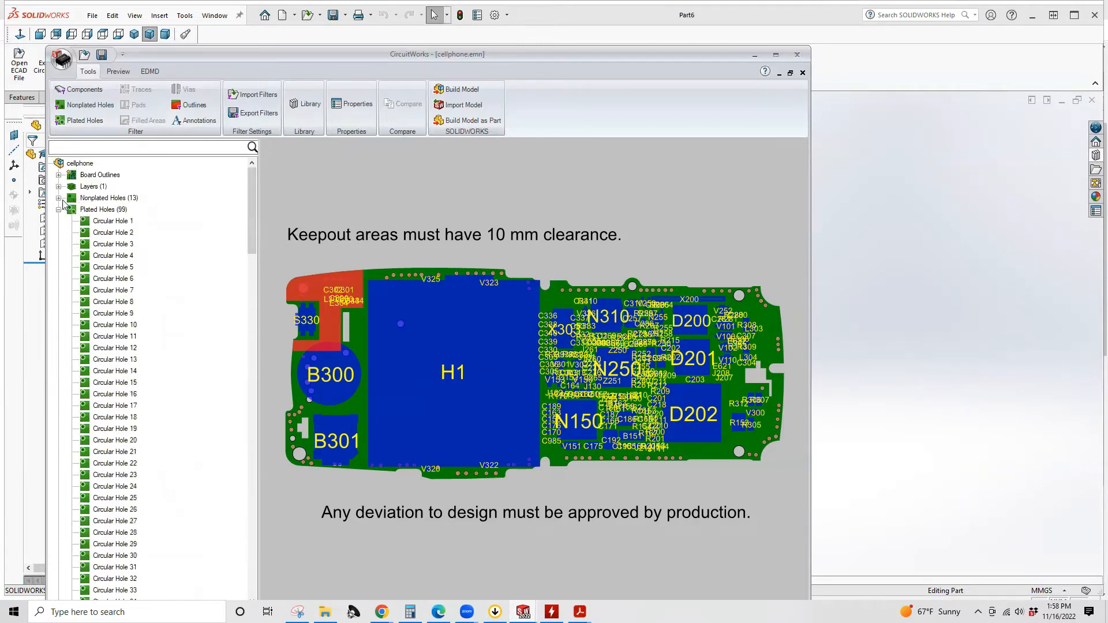
left_click(59, 211)
Step: Highlight the plated holes, the nonplated holes and component 0402C one after another on the board
left_click(98, 209)
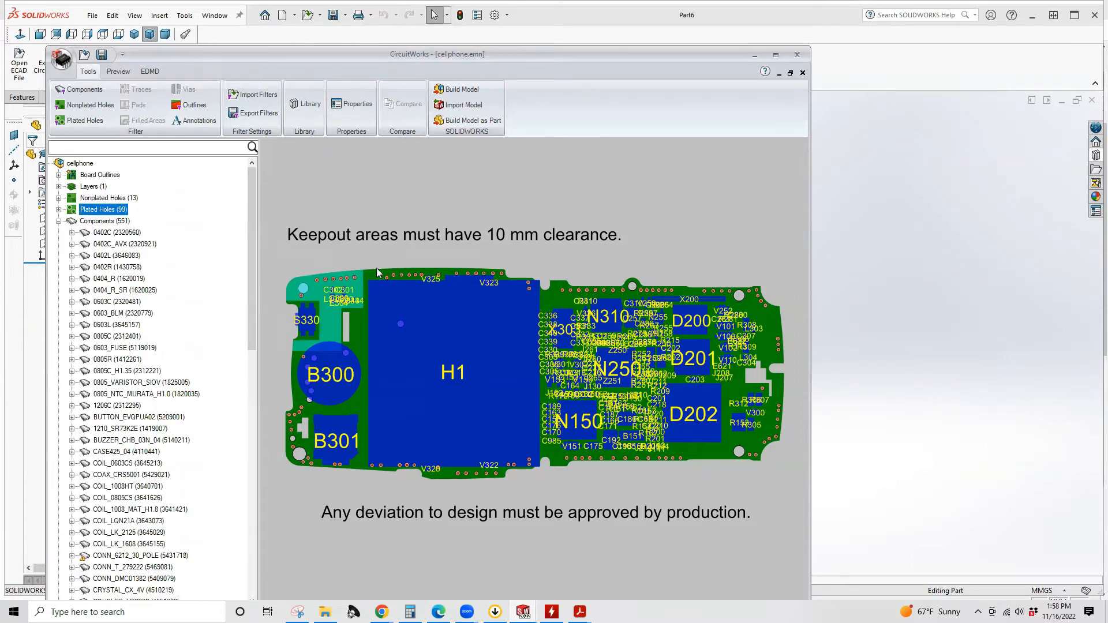
left_click(113, 198)
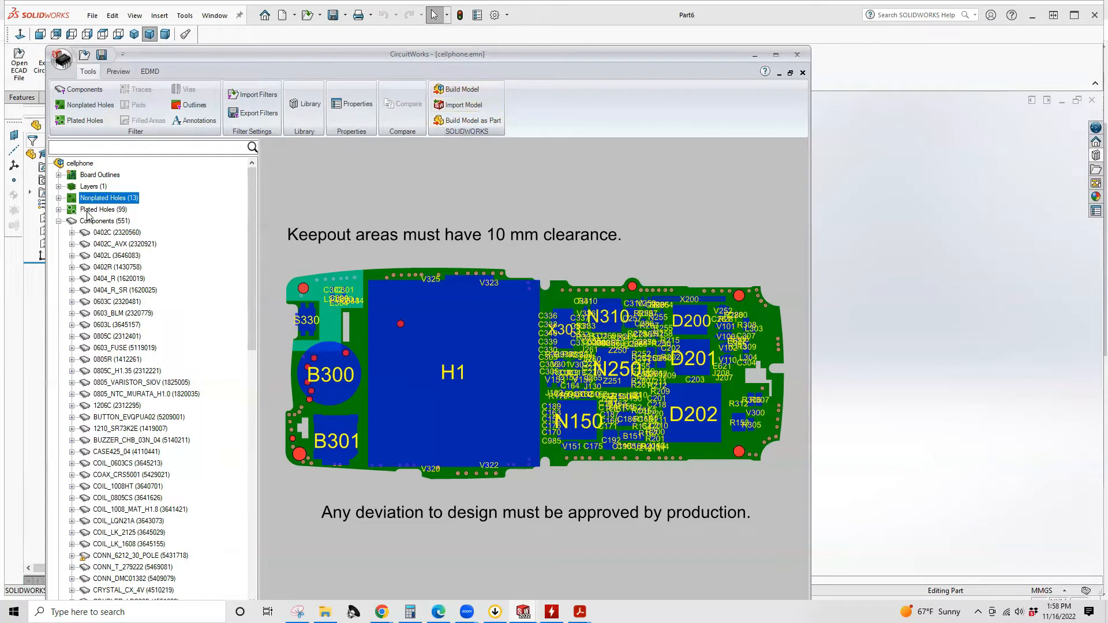
left_click(104, 233)
left_click(104, 233)
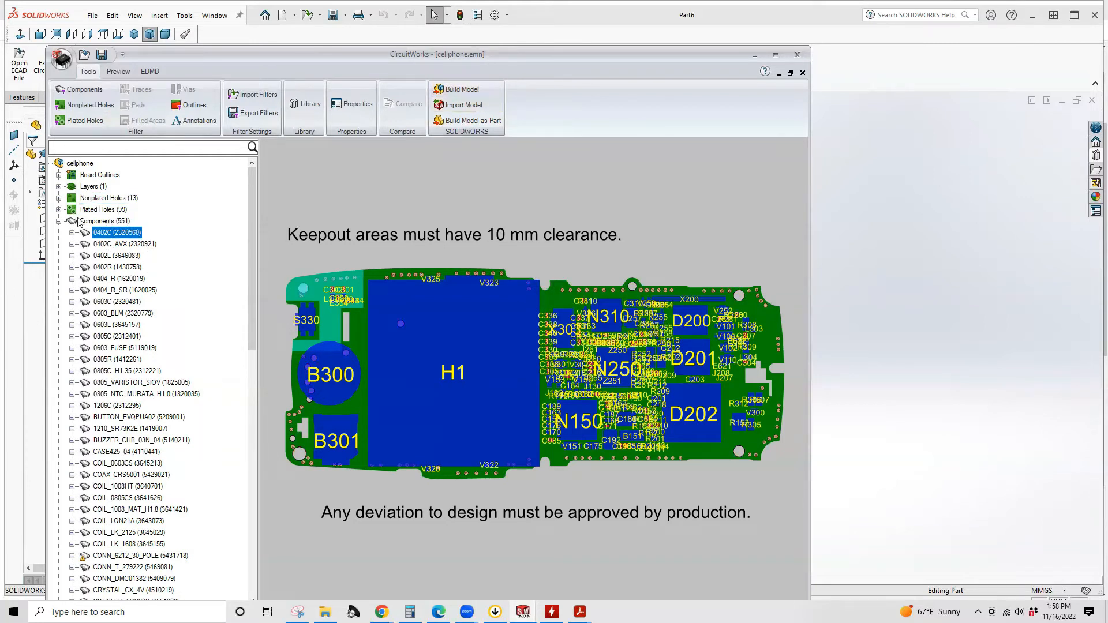
Step: Look through the full component list again, highlighting EM3 on the way, and return to the start of the tree
scroll(162, 334, "down", 4)
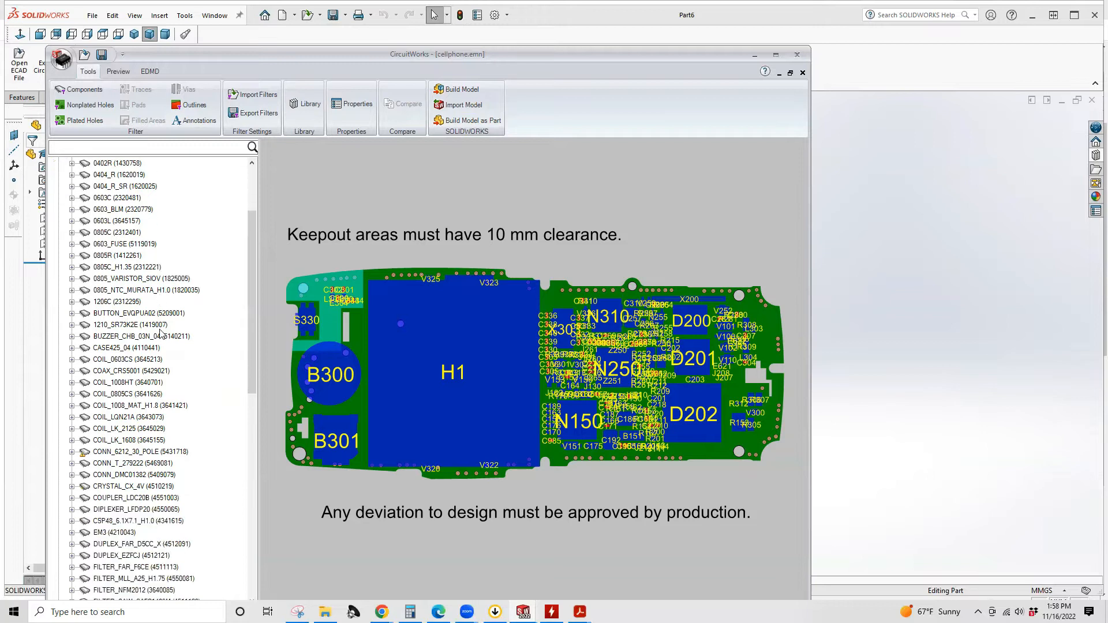
left_click(102, 498)
scroll(185, 395, "down", 11)
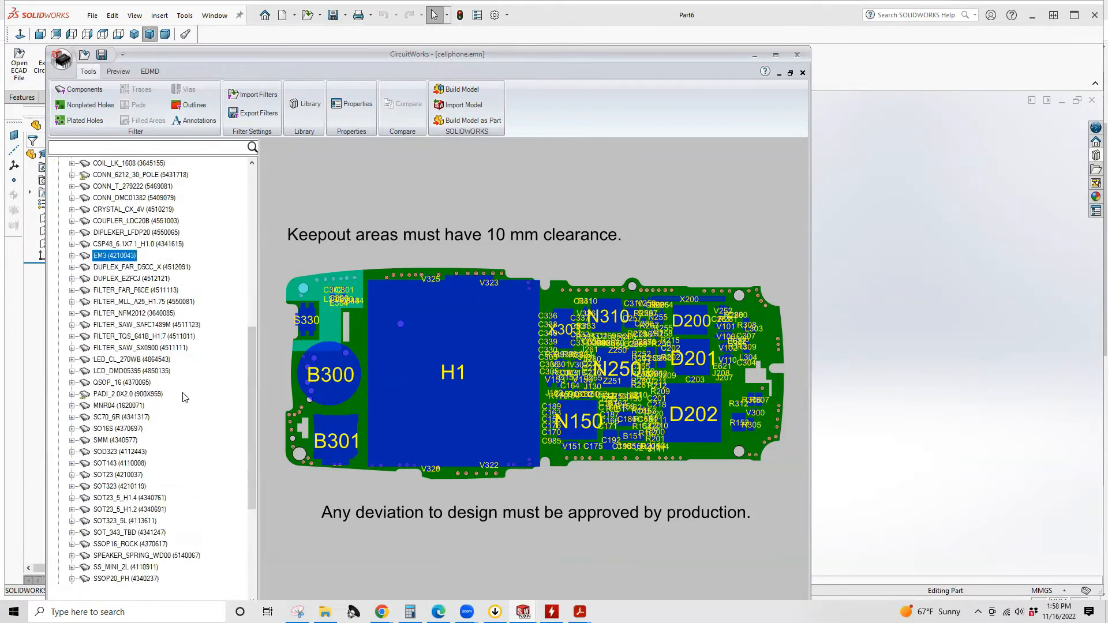
scroll(185, 395, "down", 2)
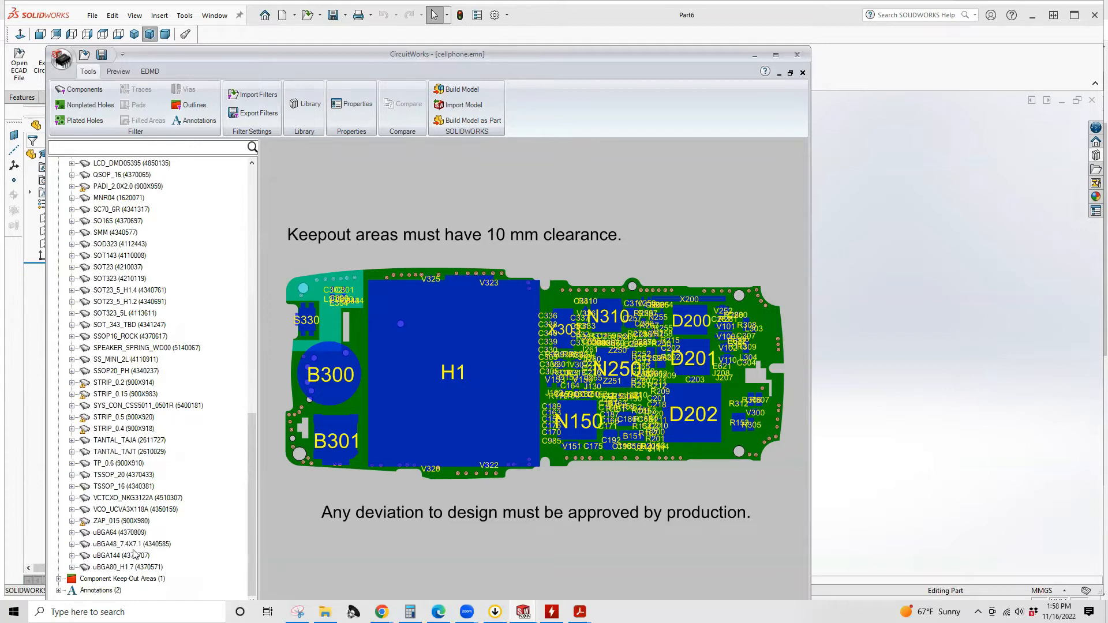
scroll(133, 554, "up", 14)
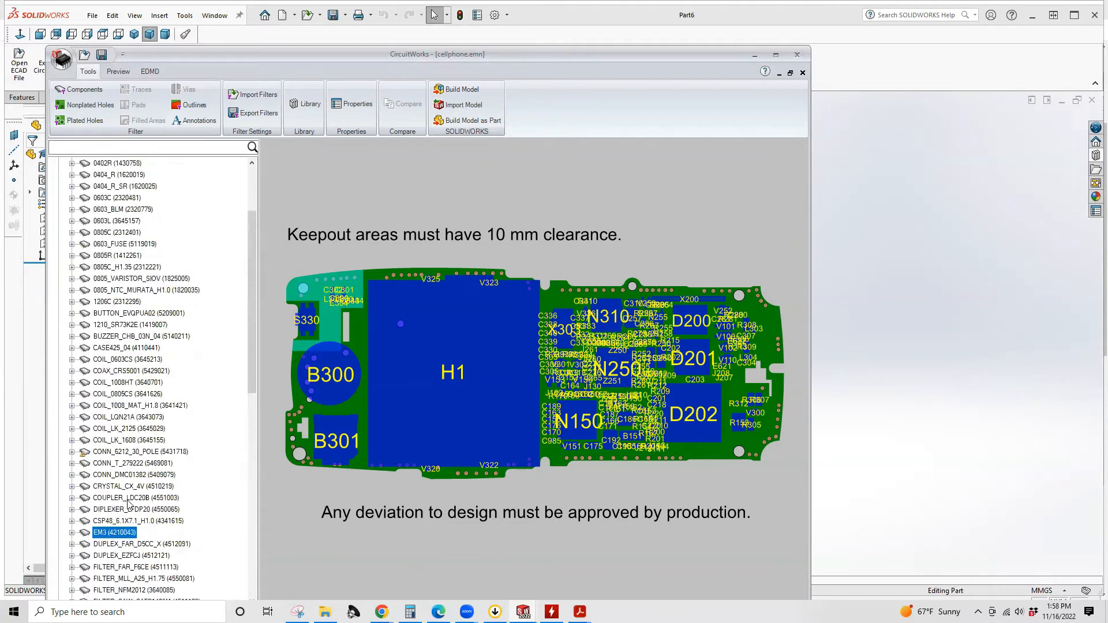
scroll(131, 499, "up", 2)
scroll(133, 482, "up", 1)
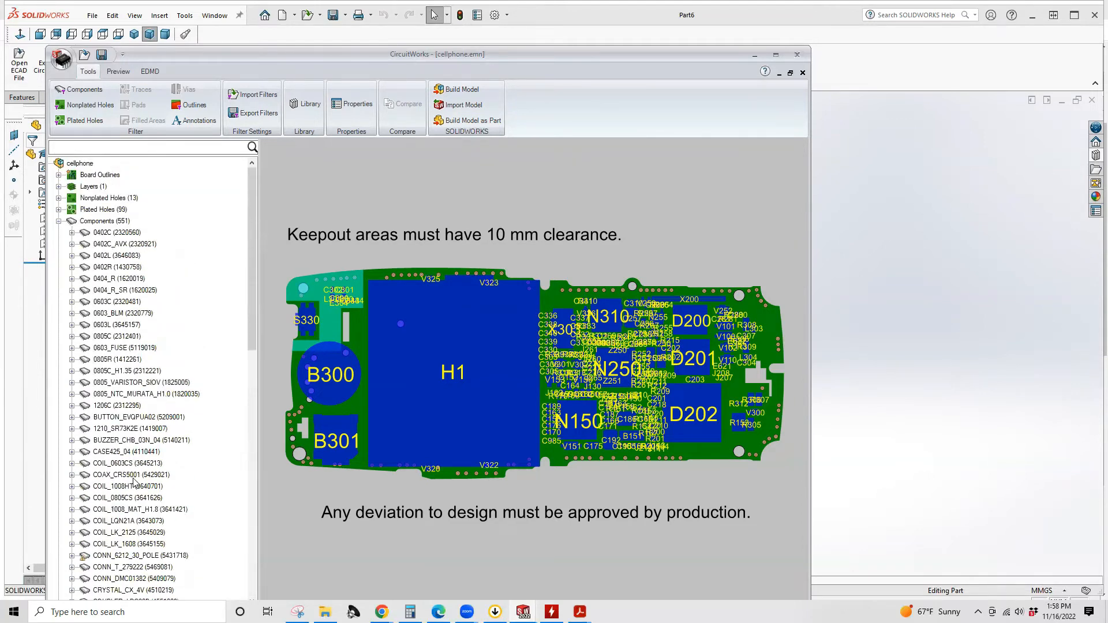
Step: Highlight each main group in turn, from Components through the plated and nonplated holes and Layers to Board Outlines
left_click(103, 223)
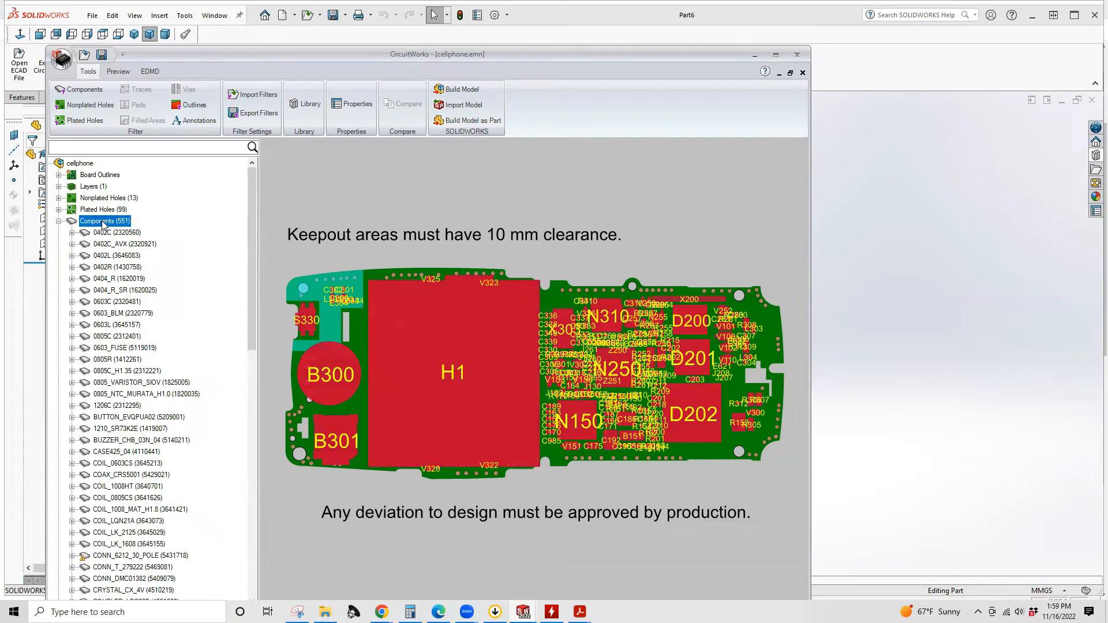
left_click(103, 210)
left_click(98, 198)
left_click(94, 186)
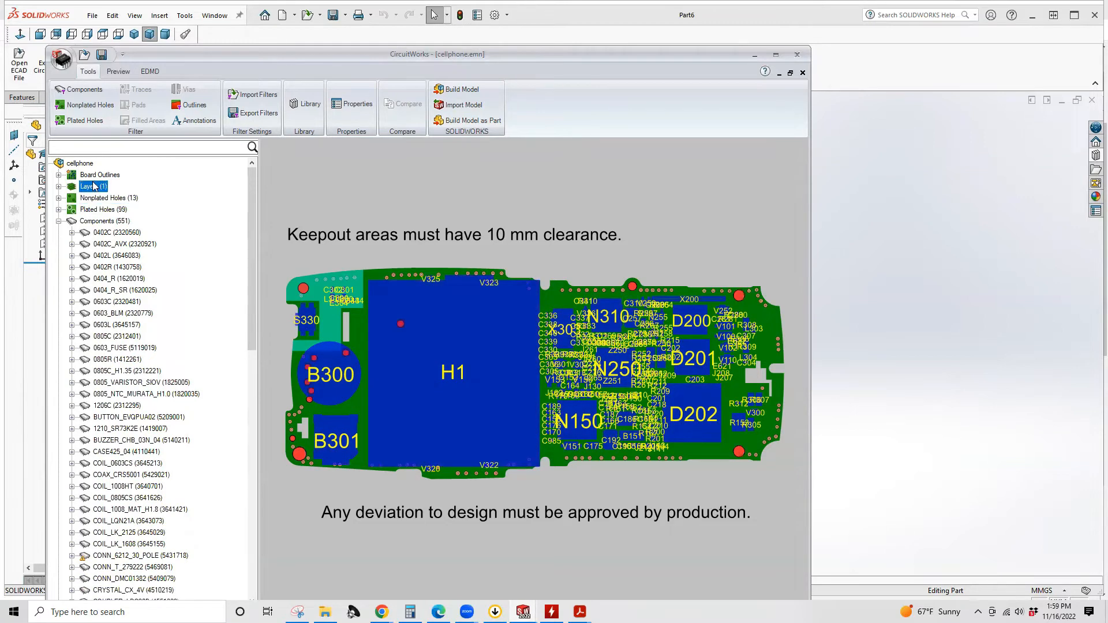
left_click(93, 176)
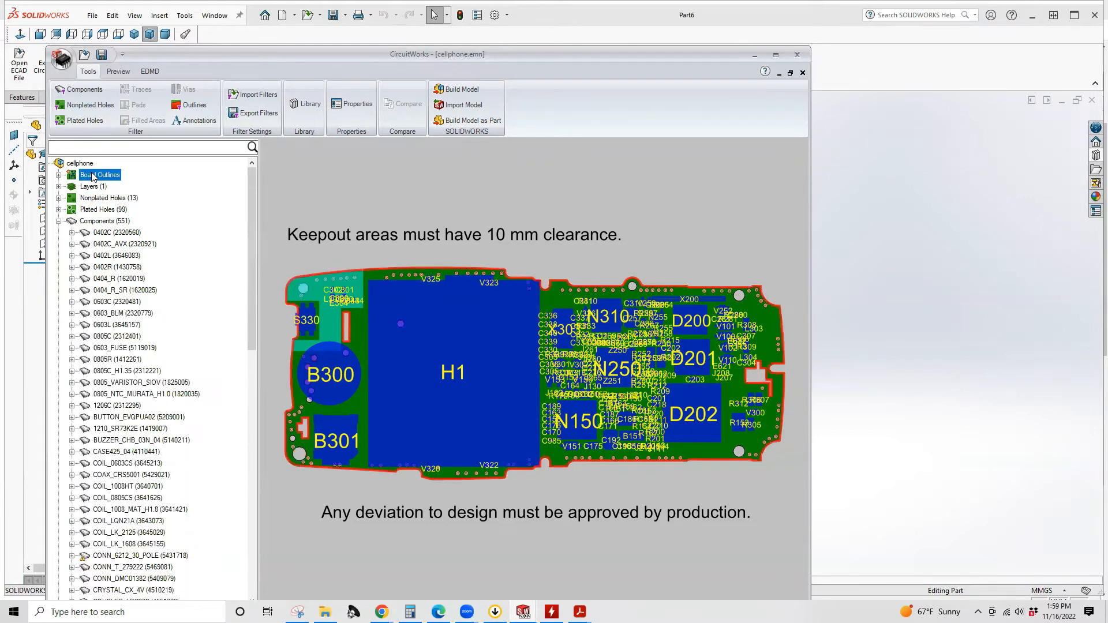
Step: Build the SOLIDWORKS board model from Board Outlines, overwriting the existing cellphone.sldprt file
right_click(93, 177)
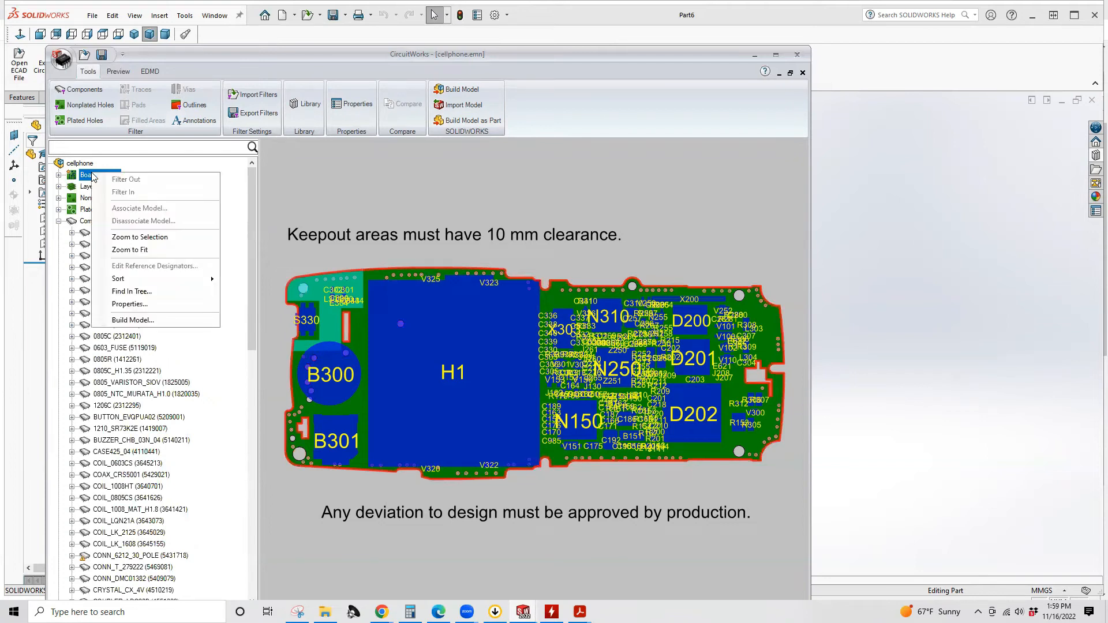
left_click(161, 321)
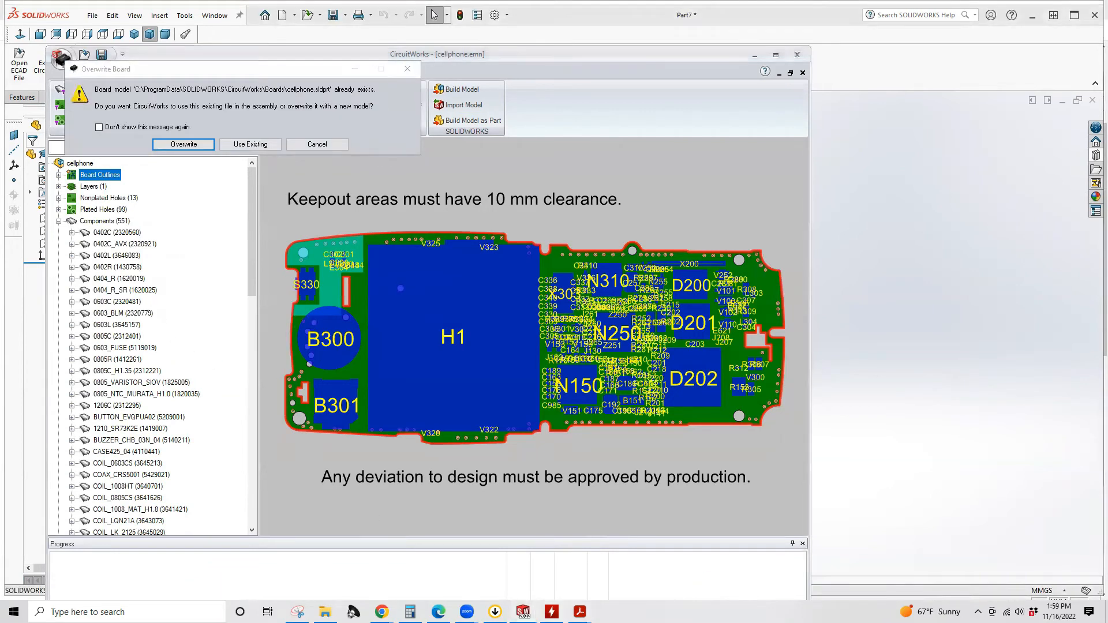
mouse_move(522, 612)
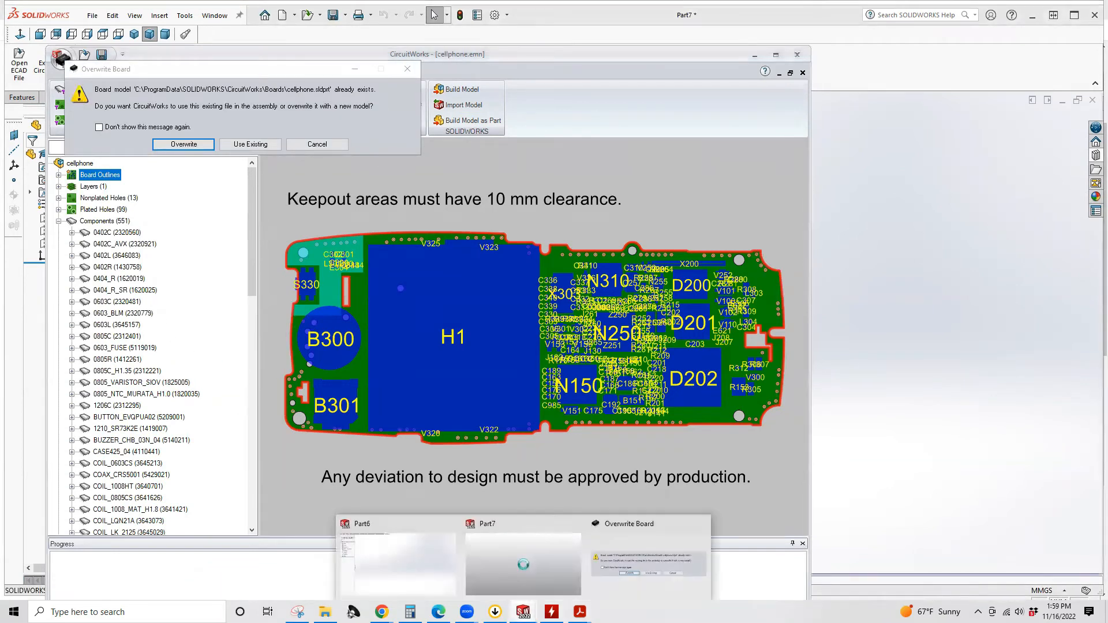
left_click(604, 554)
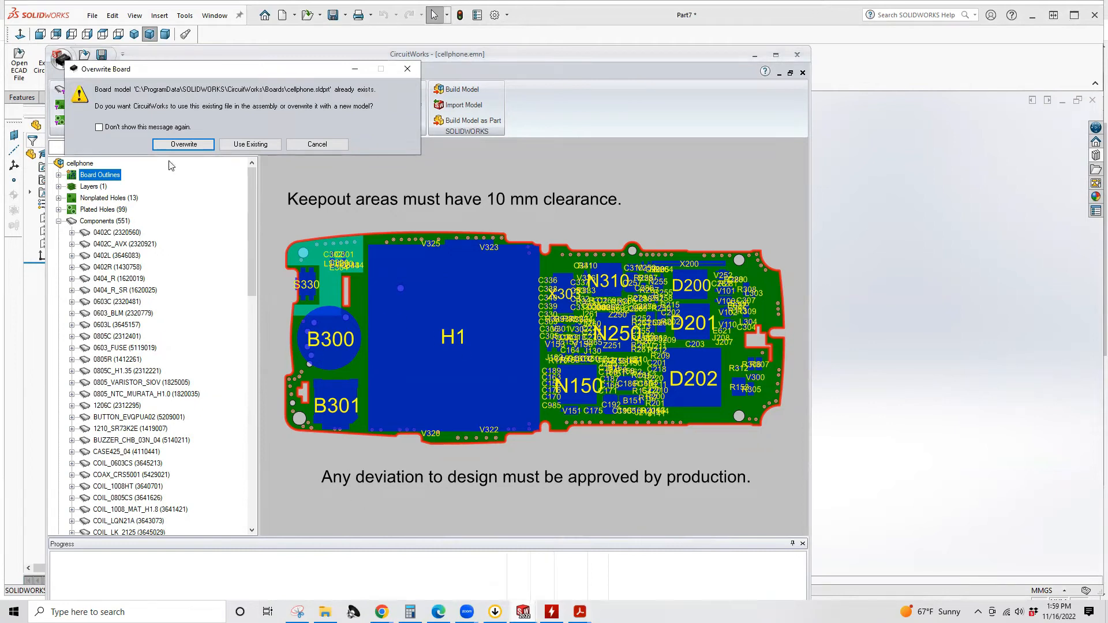
left_click(181, 145)
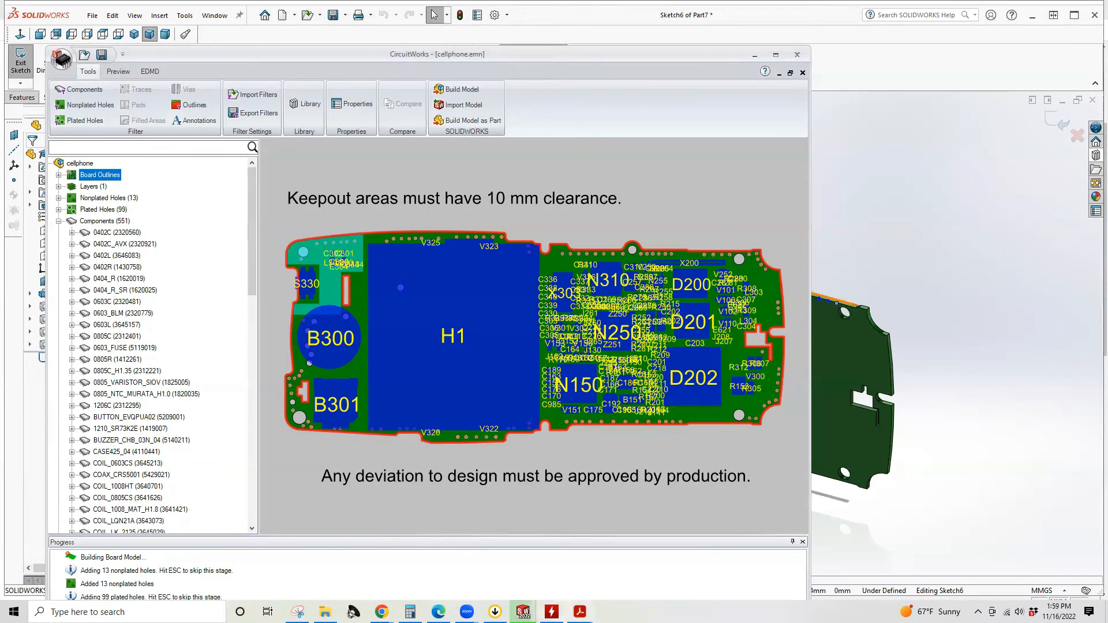
Step: Minimize CircuitWorks and examine the built cellphone board and its keep-out volume in SOLIDWORKS from different angles
mouse_move(522, 611)
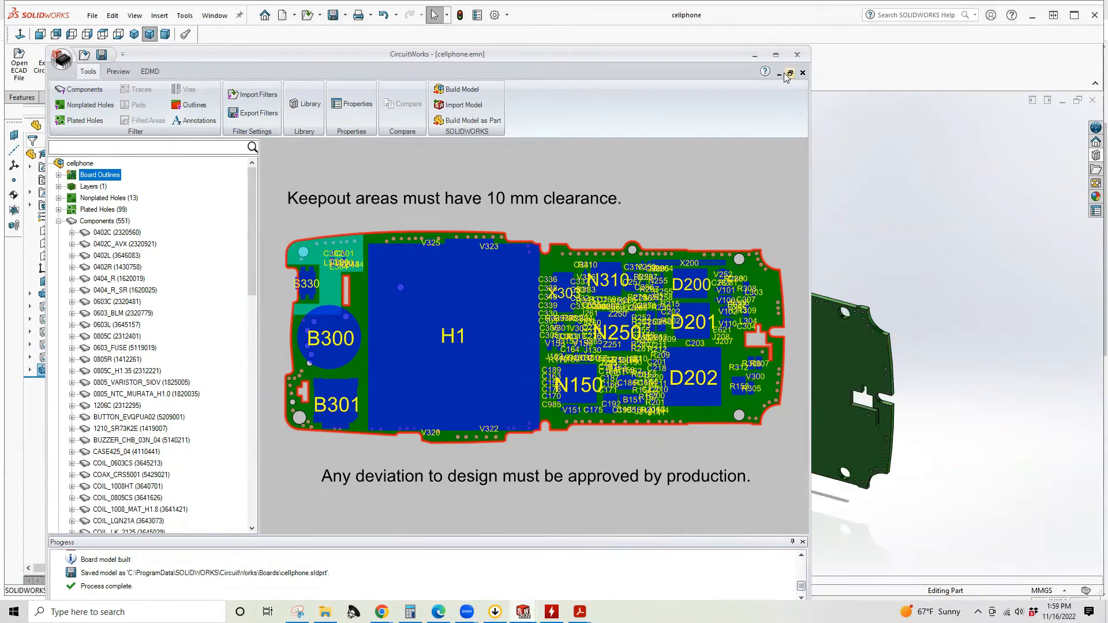
left_click(754, 54)
left_click(354, 401)
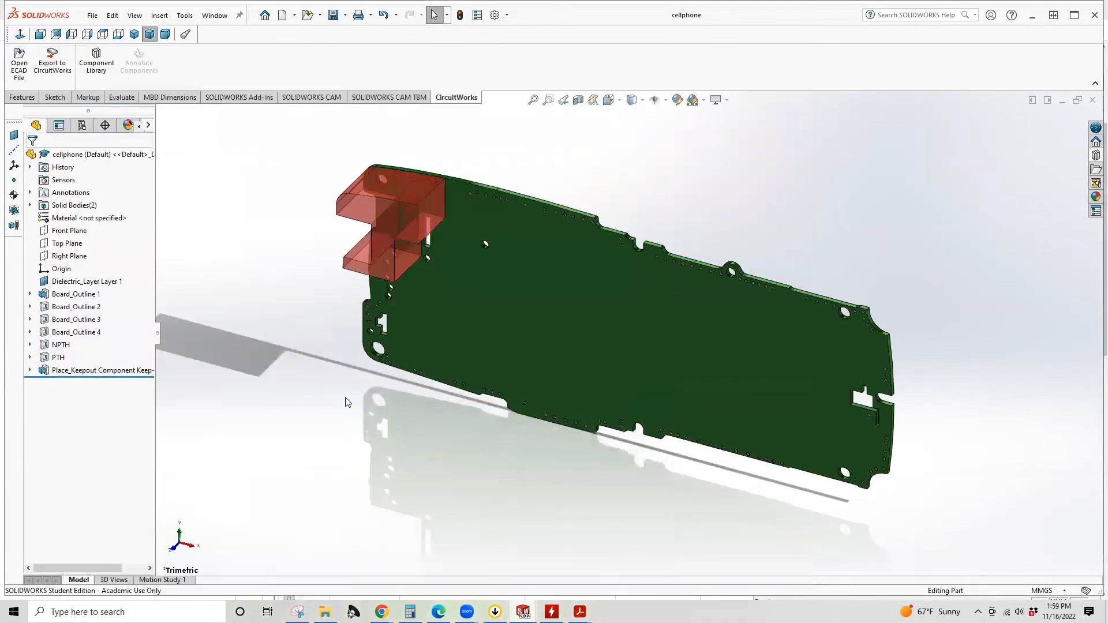
middle_click_drag(289, 272, 300, 195)
middle_click_drag(478, 355, 505, 359)
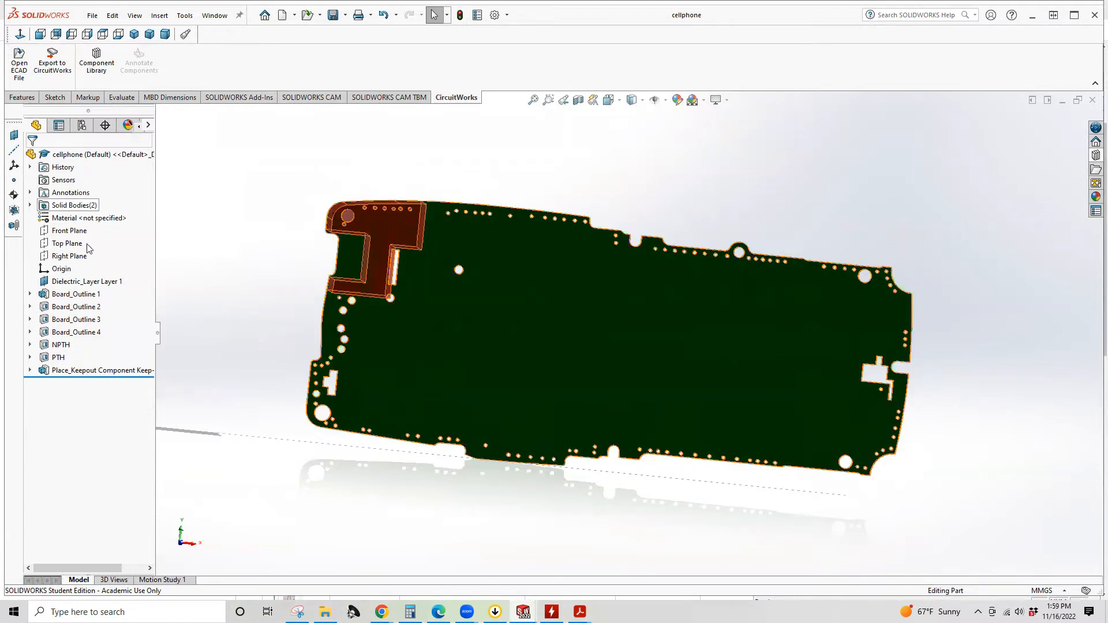
Step: Inspect the offset definition of the Dielectric_Layer Layer 1 plane and highlight the Board_Outline 1 feature
left_click(81, 282)
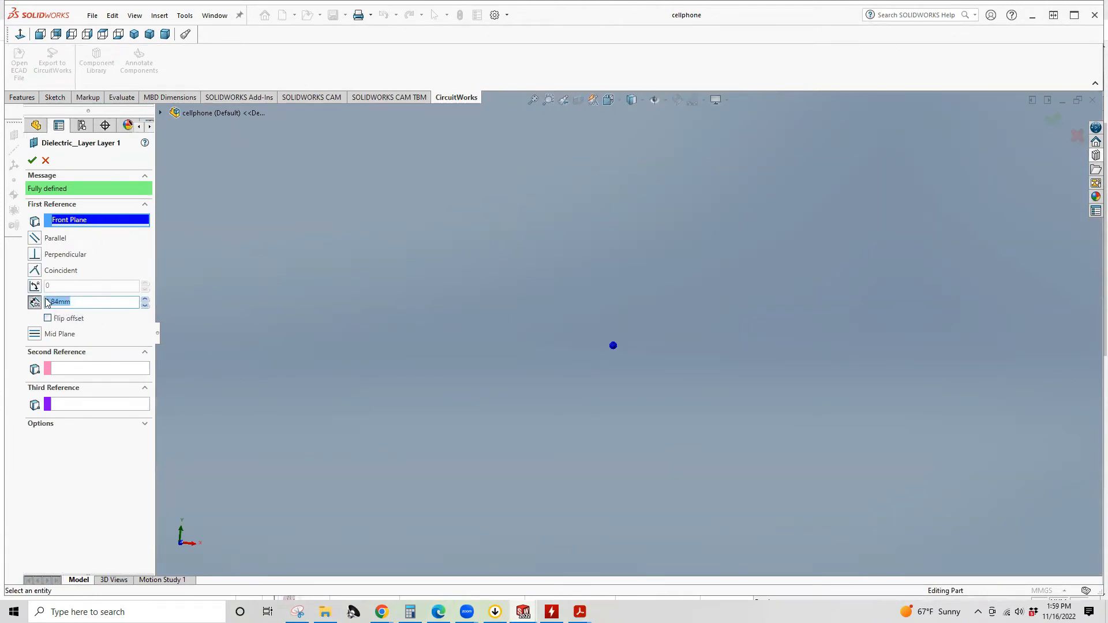
left_click(32, 161)
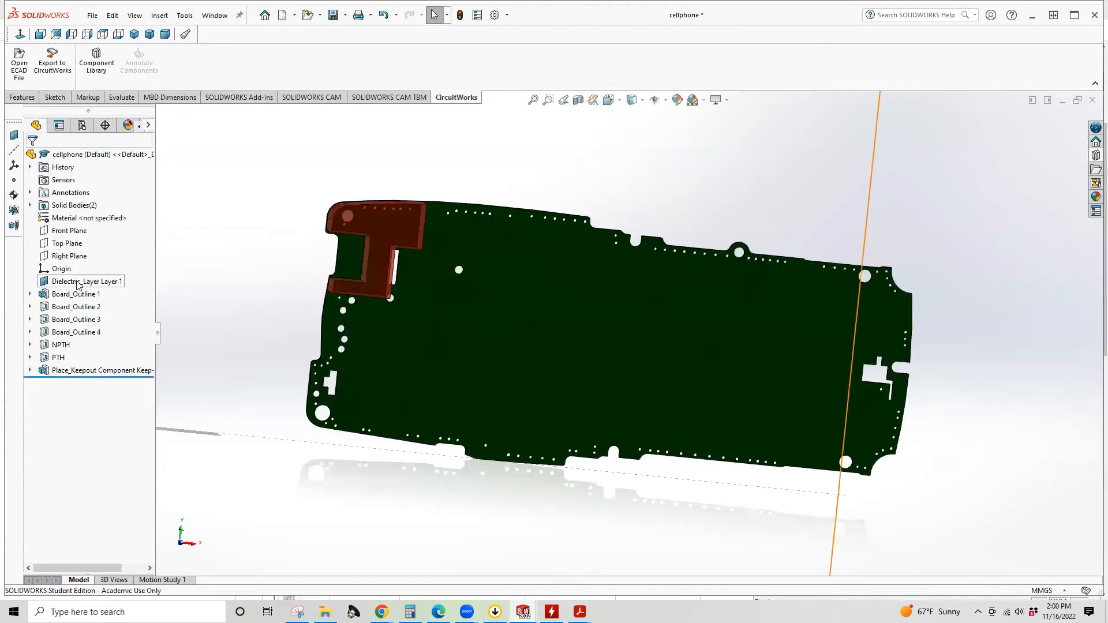
left_click(74, 294)
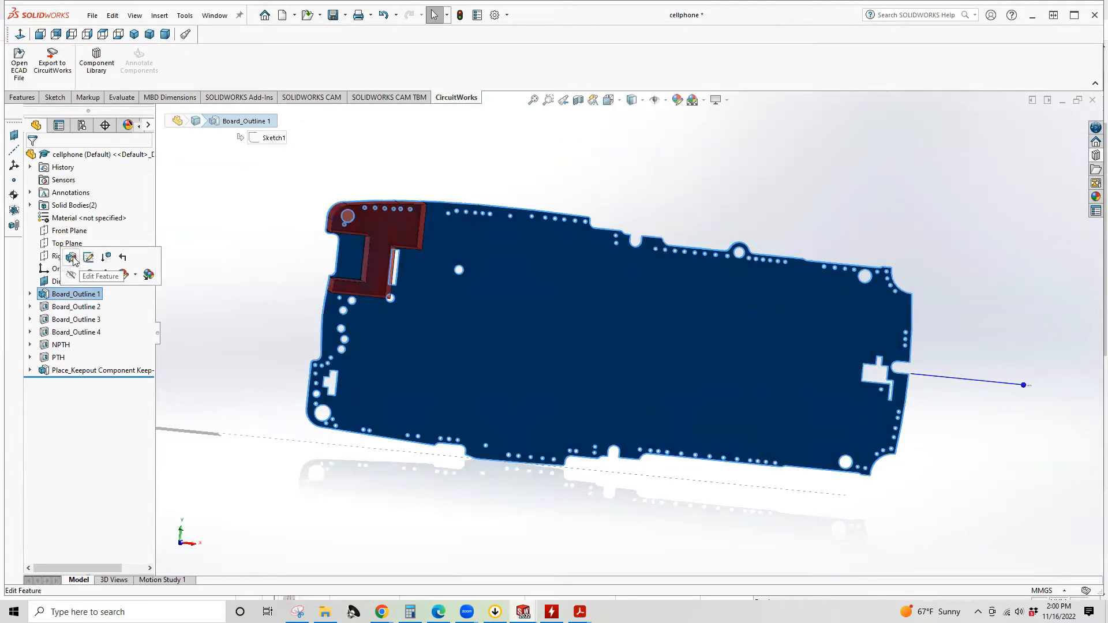
Step: Open Sketch1 under Board_Outline 1, examine the outer board profile up close, and exit the sketch
left_click(30, 294)
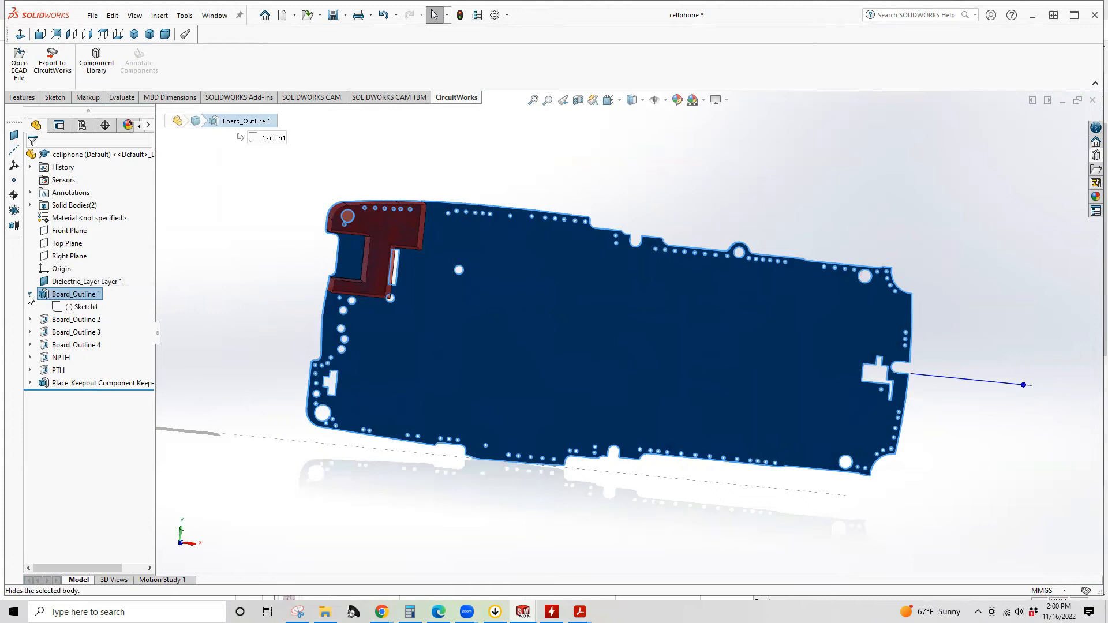
left_click(78, 308)
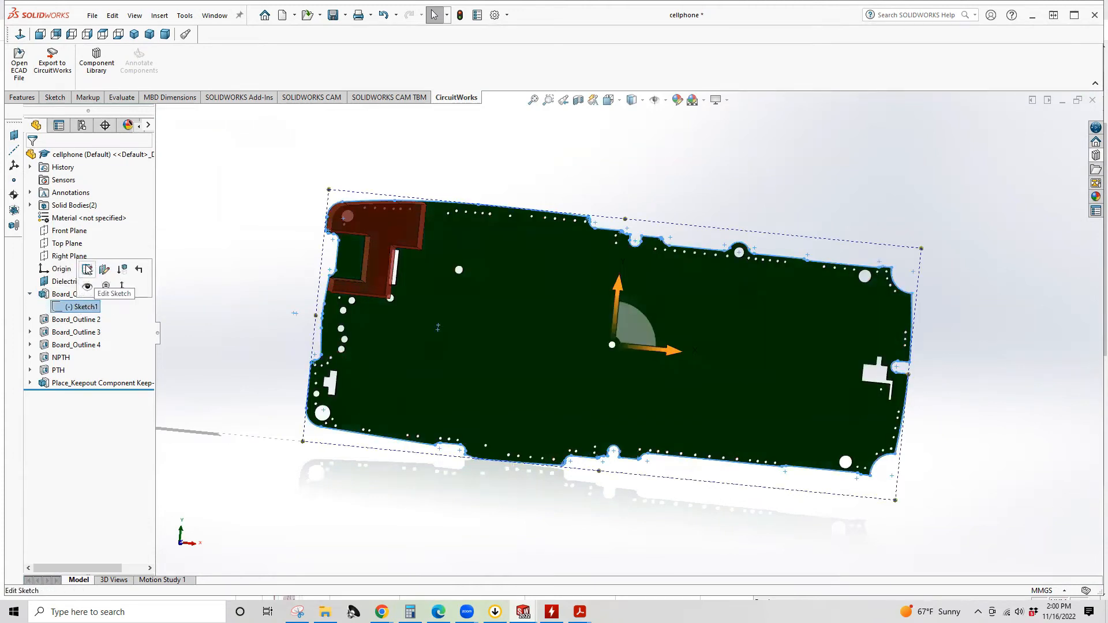
left_click(88, 269)
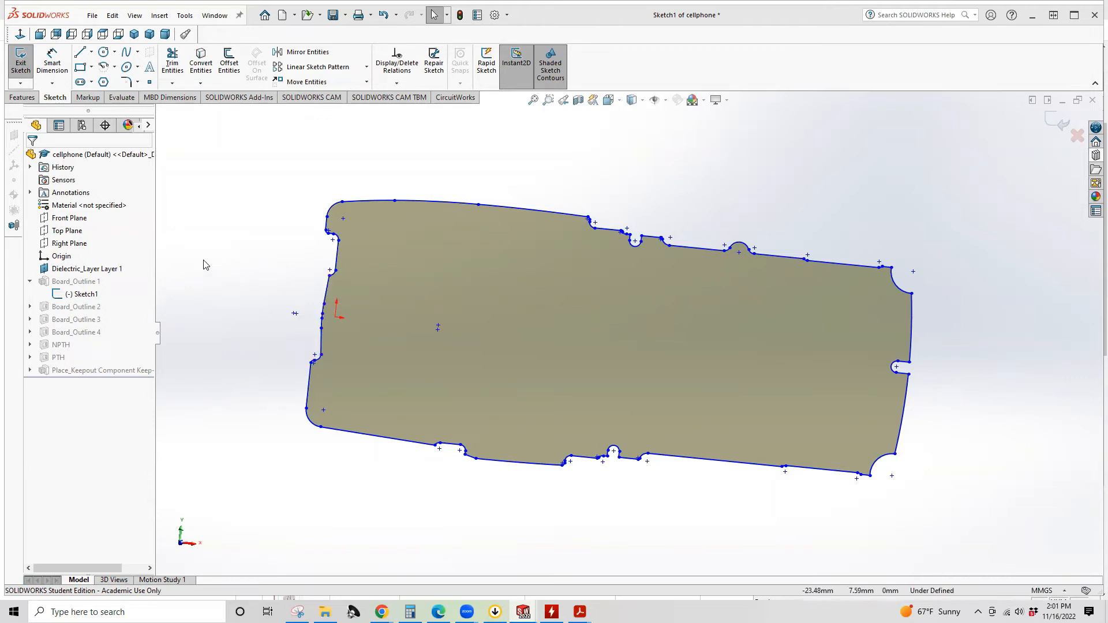
scroll(453, 226, "down", 2)
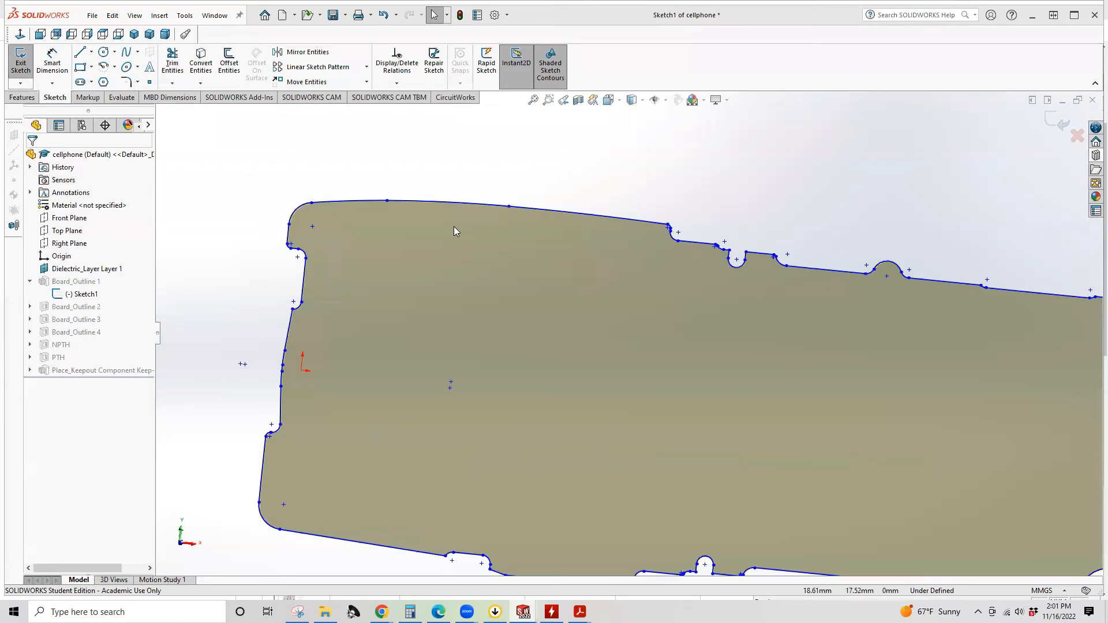
scroll(409, 223, "down", 1)
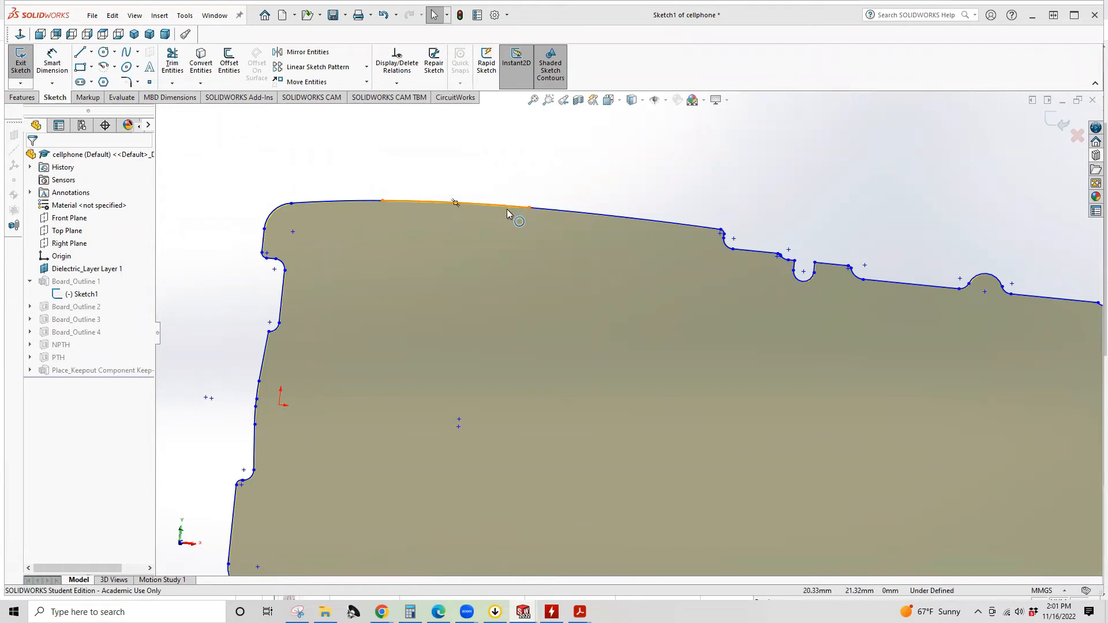
scroll(479, 378, "up", 3)
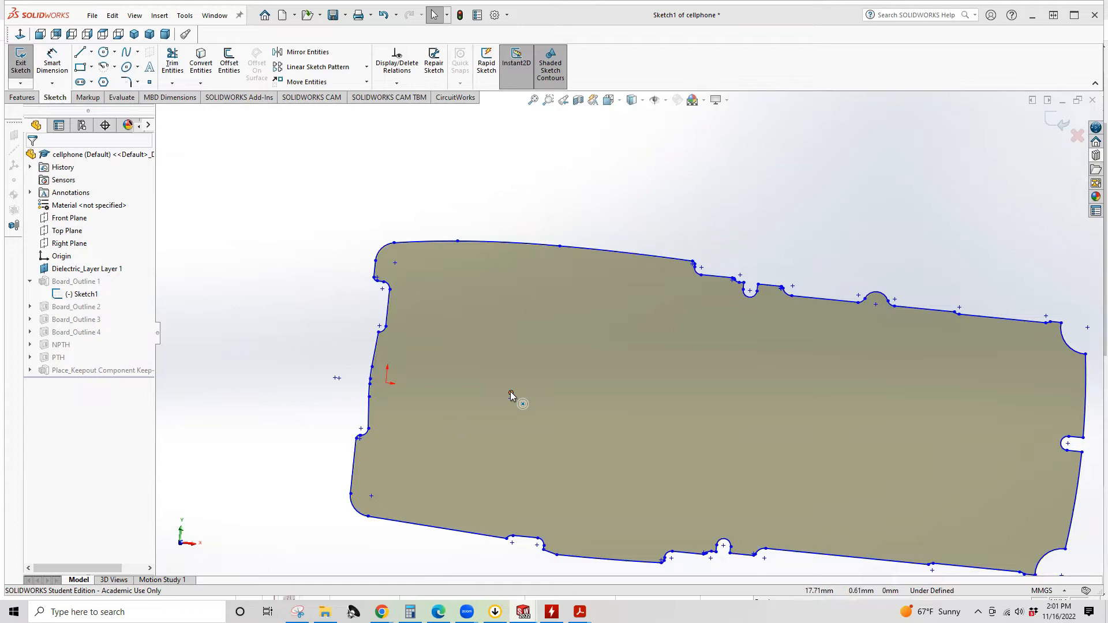
scroll(507, 392, "up", 2)
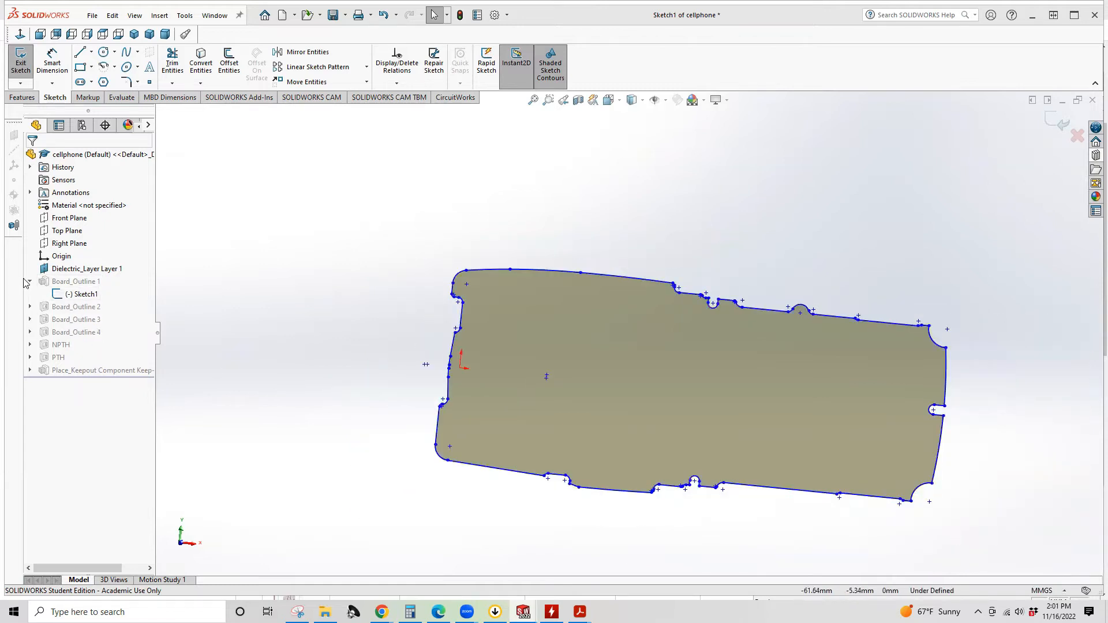
left_click(20, 60)
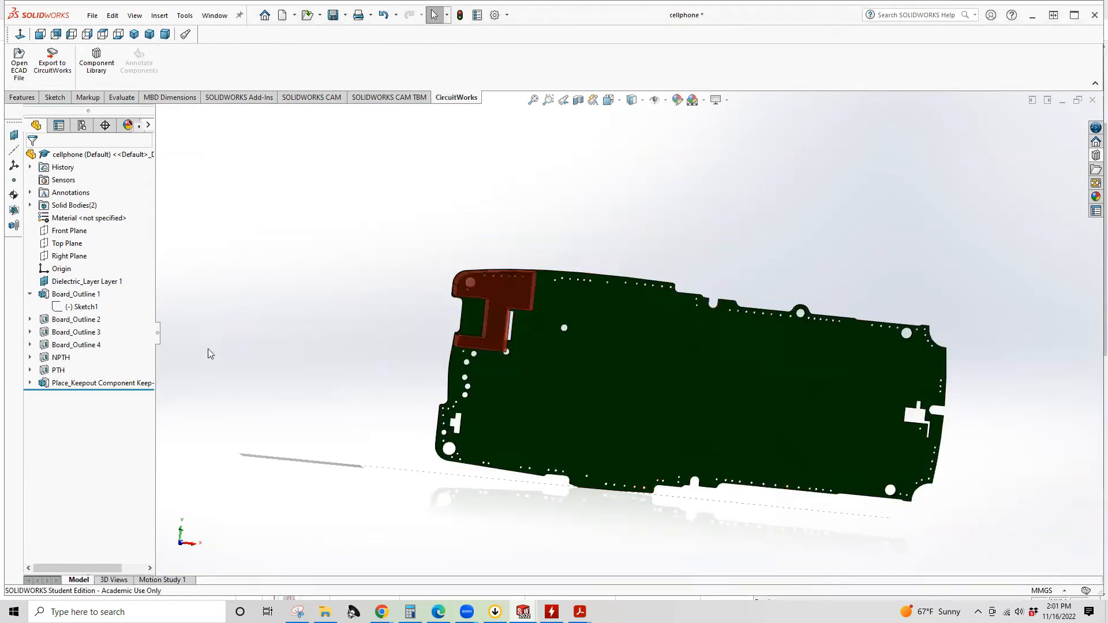
left_click(30, 294)
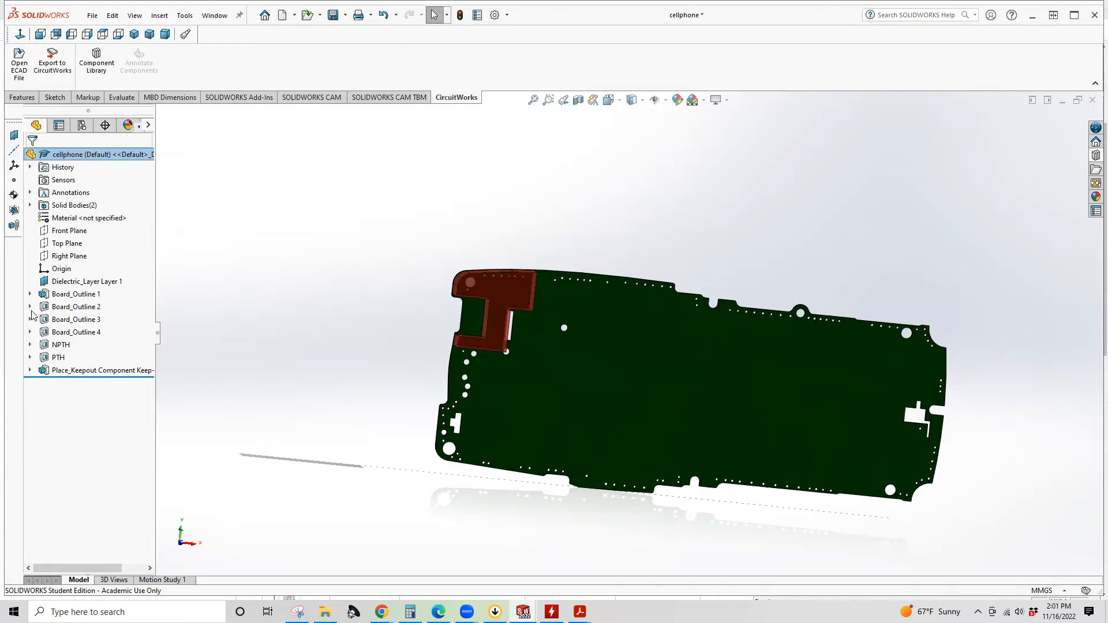
Step: Reveal the sketch under Board_Outline 2 and highlight the Board_Outline 3 and Board_Outline 4 cutouts on the board
left_click(30, 307)
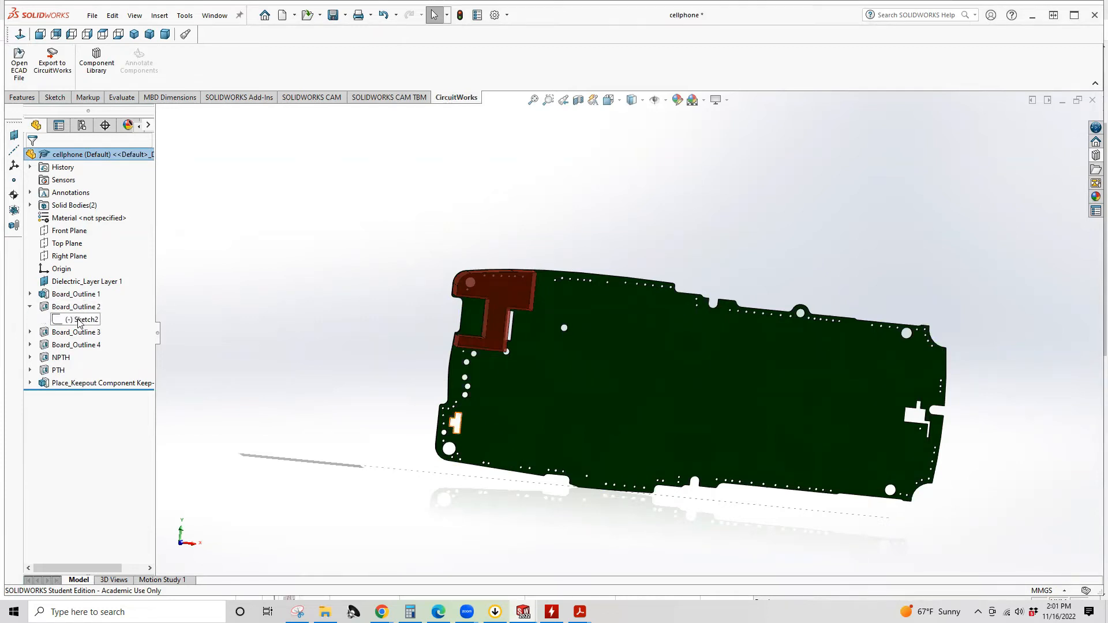
left_click(30, 307)
left_click(80, 321)
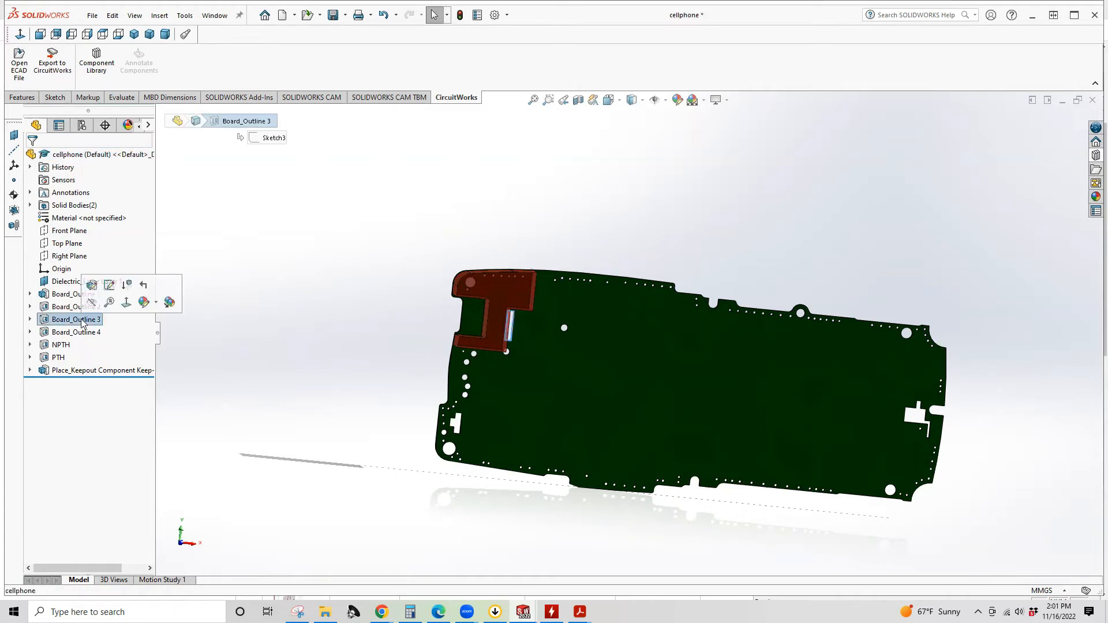
left_click(77, 332)
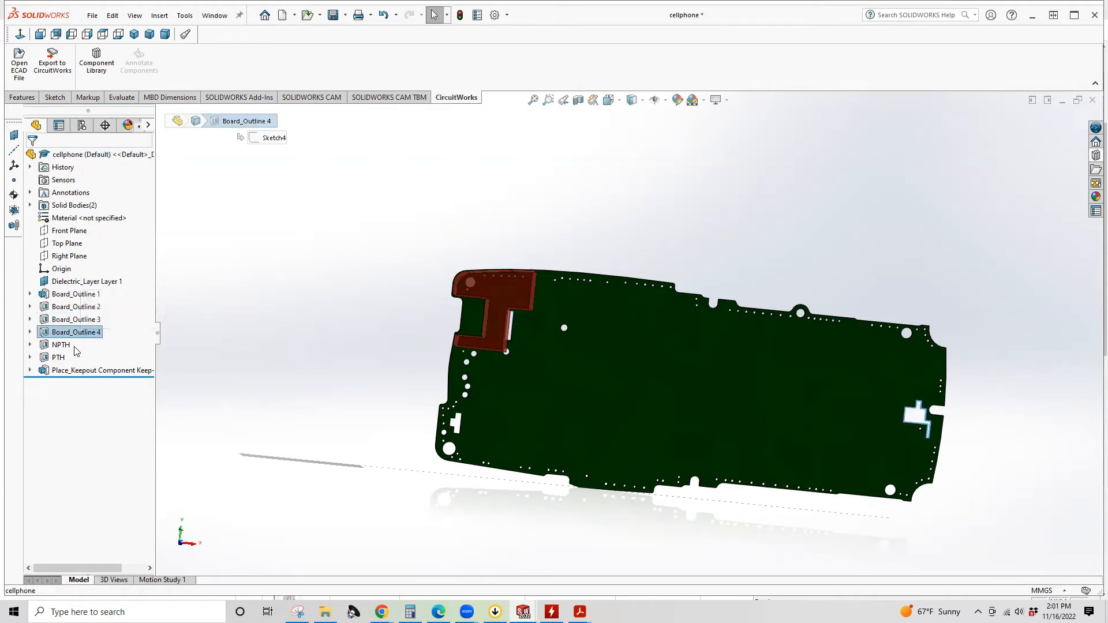
Step: Highlight the NPTH and PTH hole features on the board and look at the sketches beneath them
left_click(70, 344)
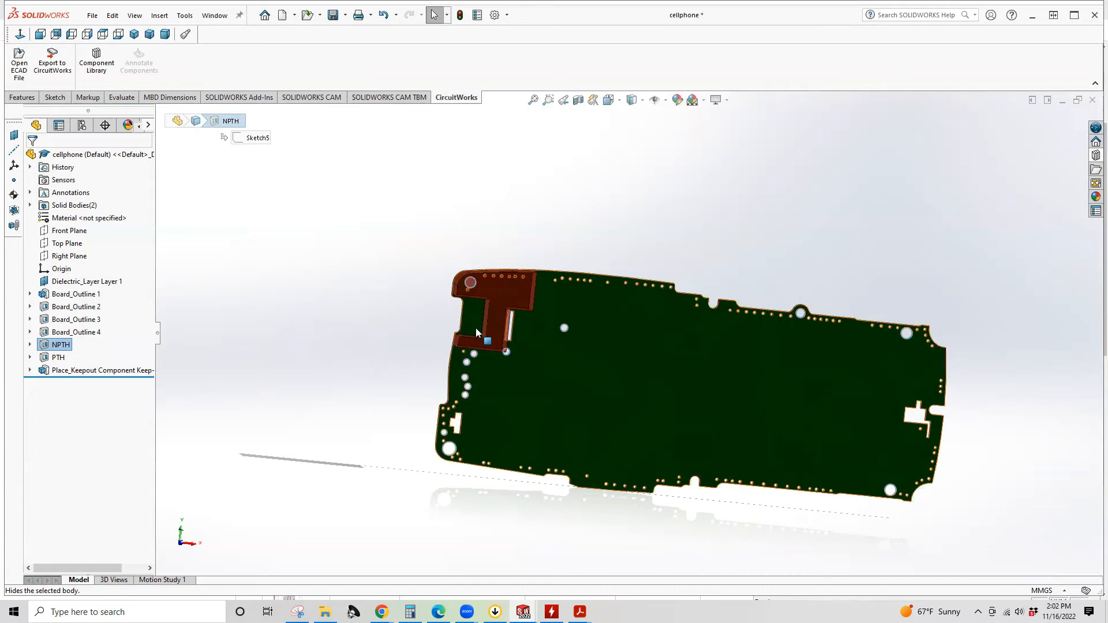
left_click(29, 345)
left_click(65, 358)
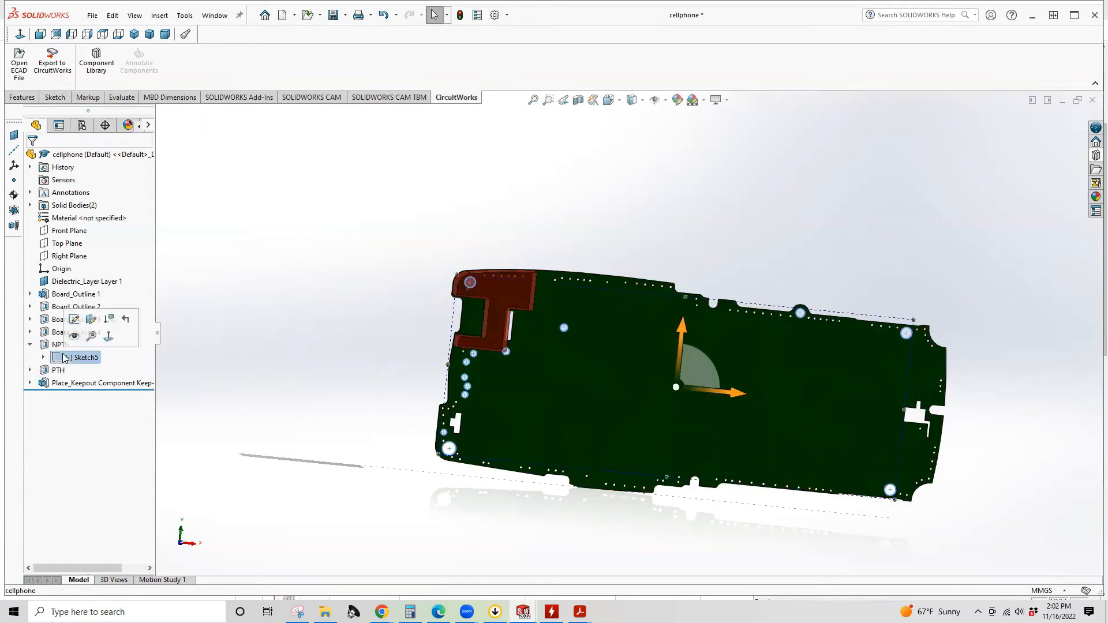
left_click(30, 345)
left_click(30, 358)
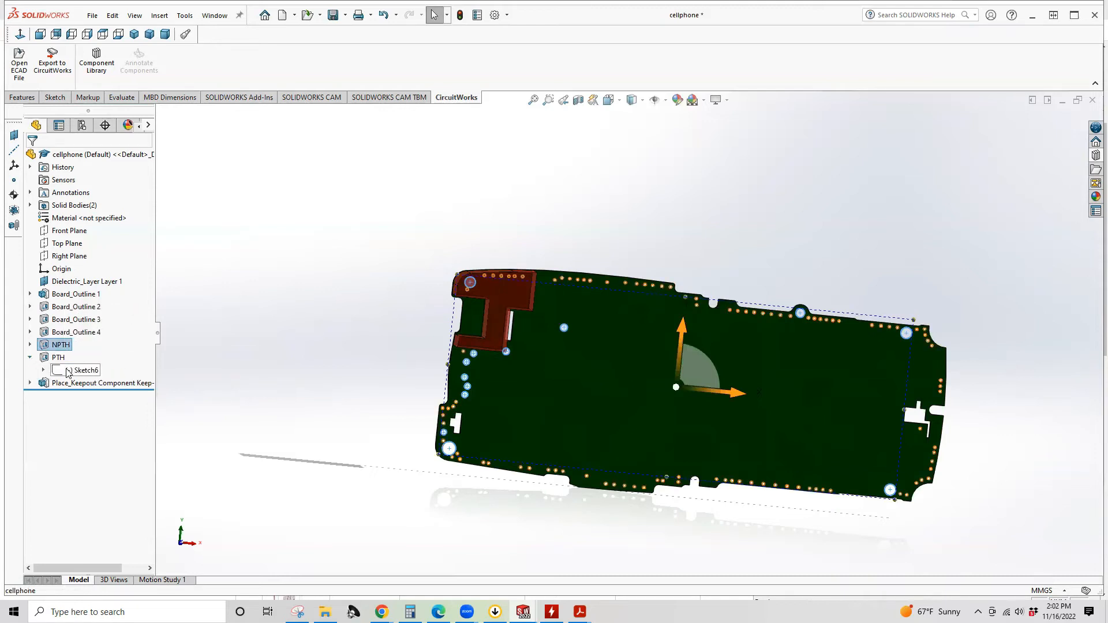
left_click(58, 358)
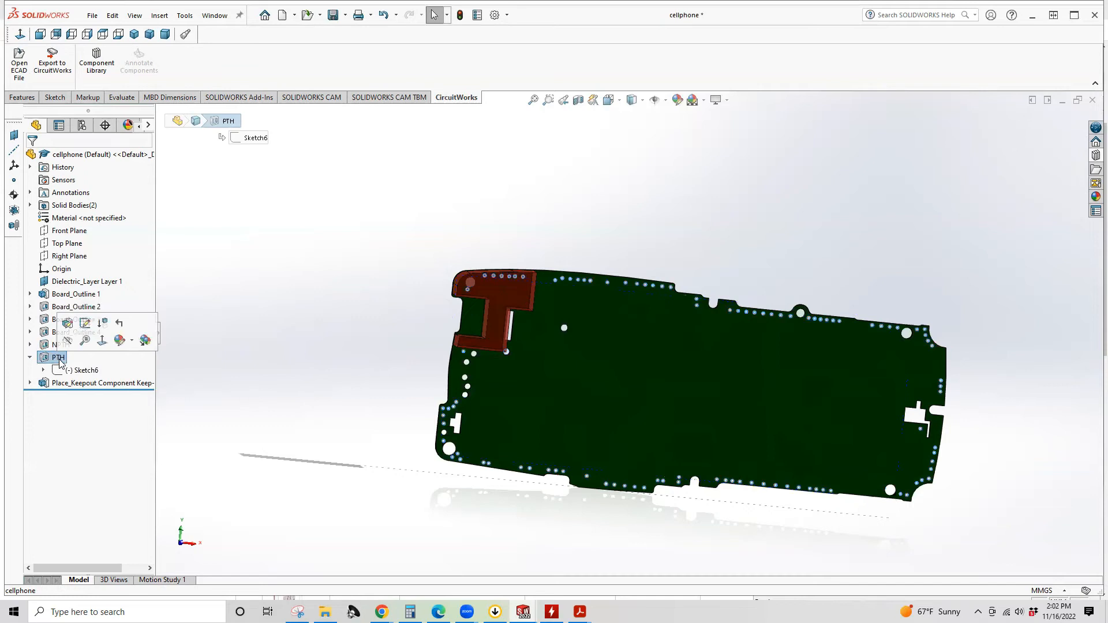
left_click(31, 358)
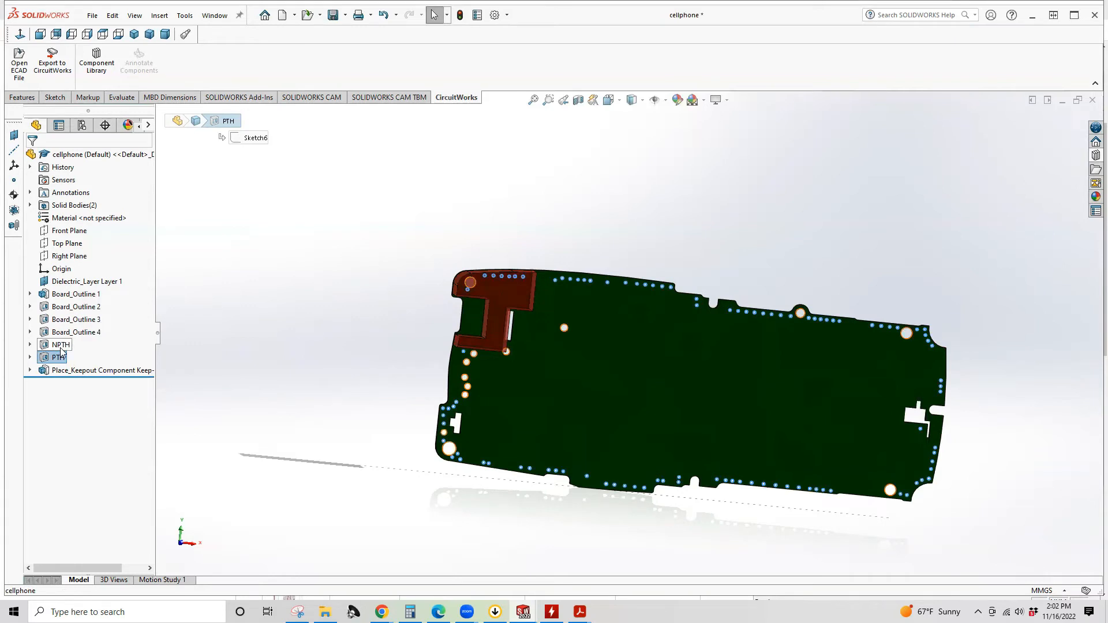
Step: Highlight the Place_Keepout feature on the board, clear the selection and view the model from a slightly different angle
left_click(101, 371)
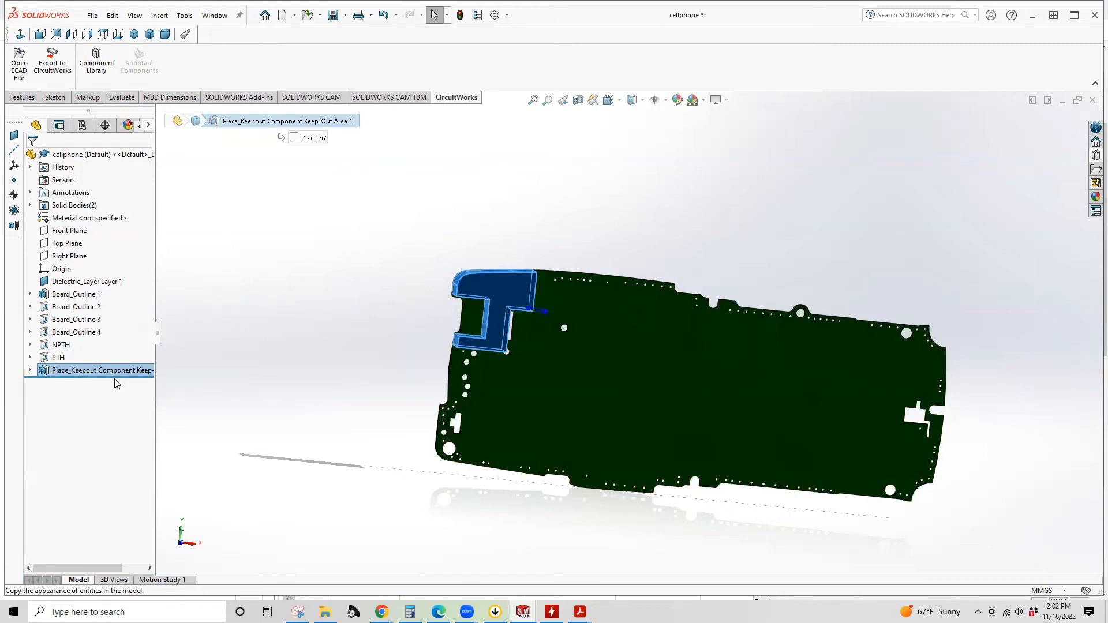
left_click(397, 334)
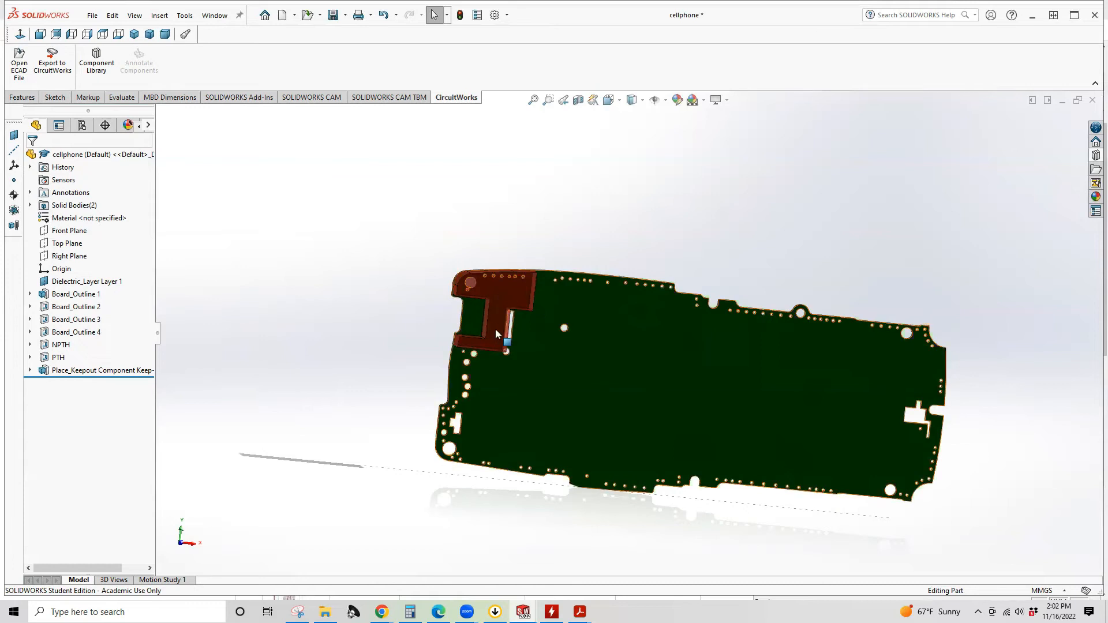
mouse_move(421, 327)
middle_mouse_down()
mouse_move(529, 349)
mouse_move(437, 323)
mouse_move(413, 345)
mouse_move(423, 329)
middle_mouse_up()
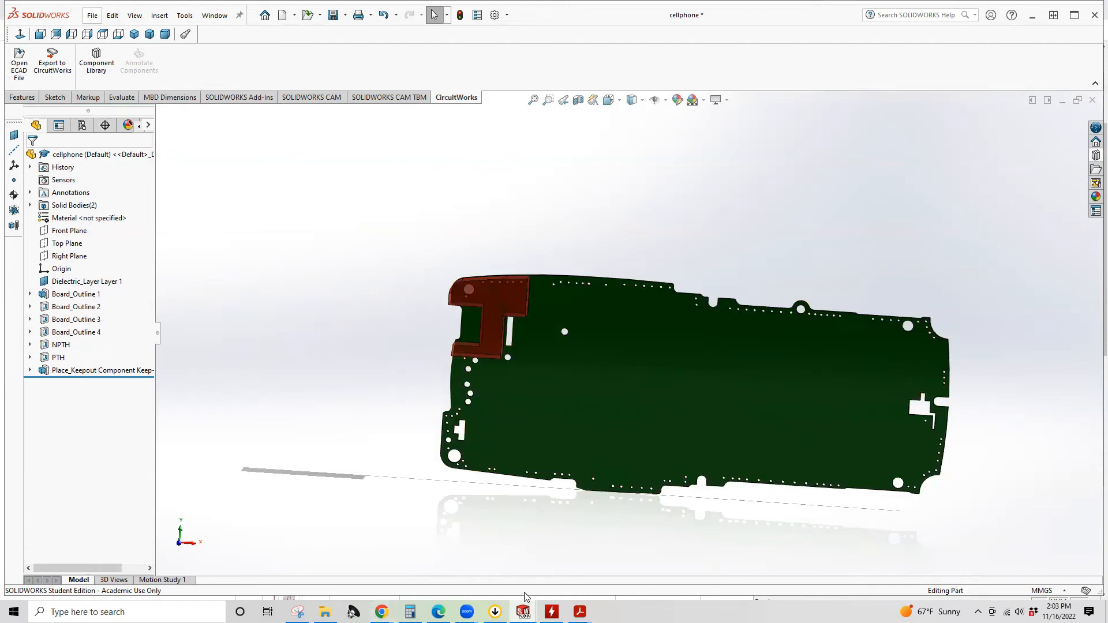
Step: Switch to CircuitWorks and highlight the Nonplated Holes and Plated Holes groups on the cellphone board
mouse_move(523, 612)
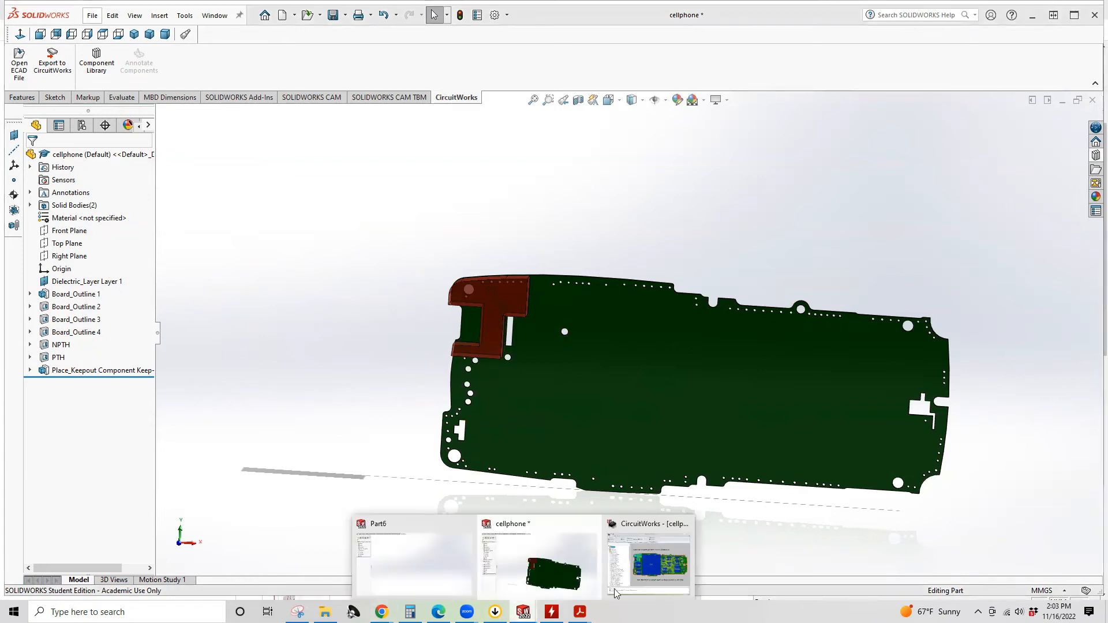
left_click(663, 557)
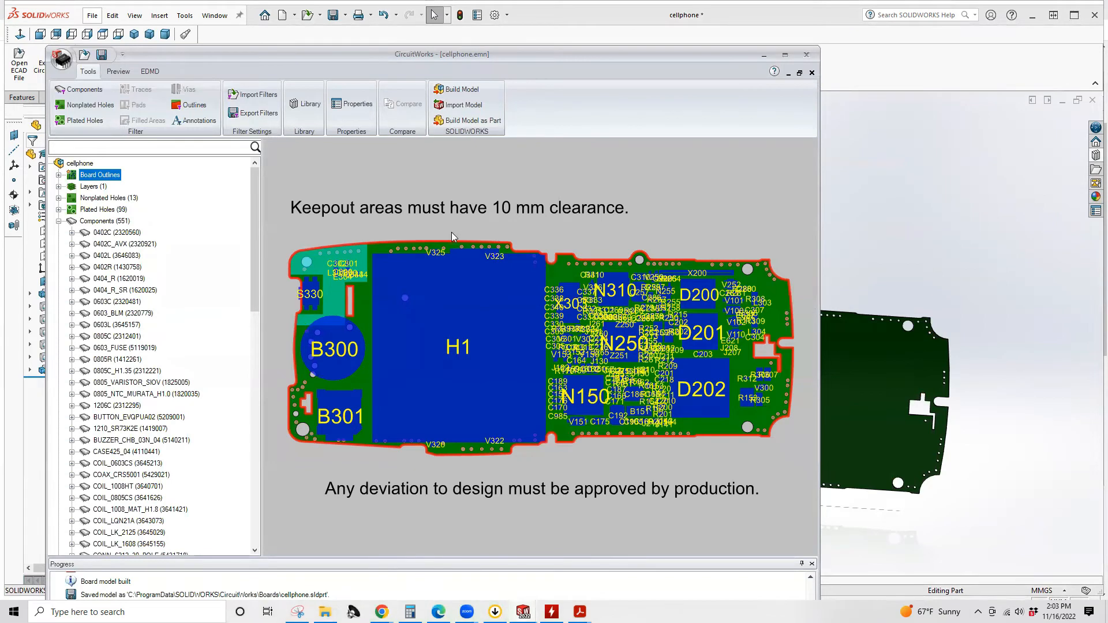
left_click(102, 199)
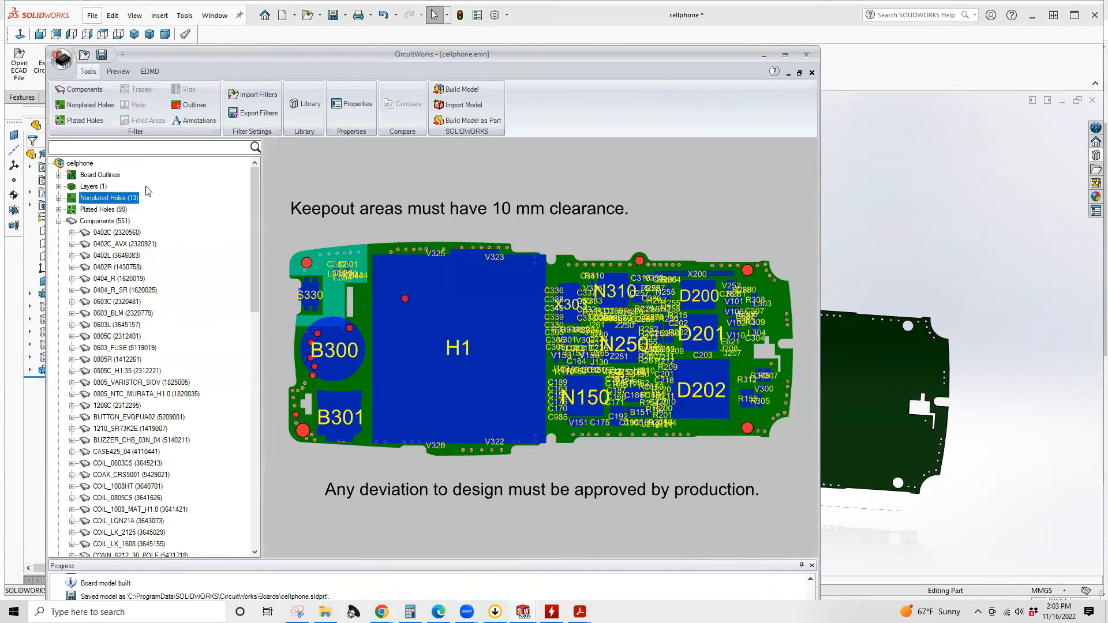
left_click(104, 209)
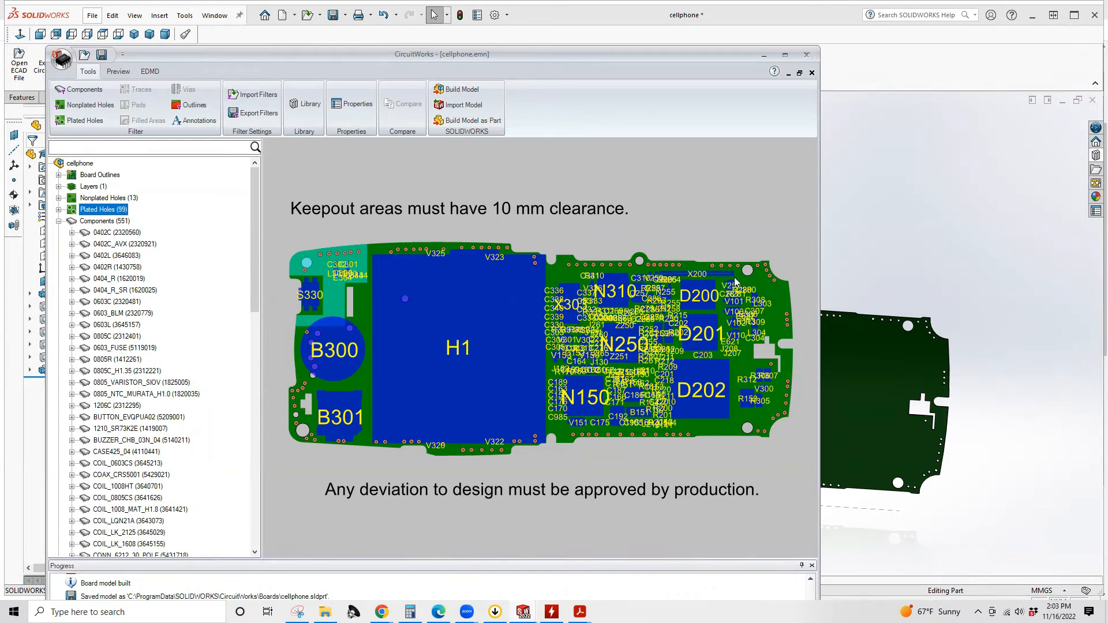
Step: Close CircuitWorks without saving the changes to cellphone.emn
left_click(806, 57)
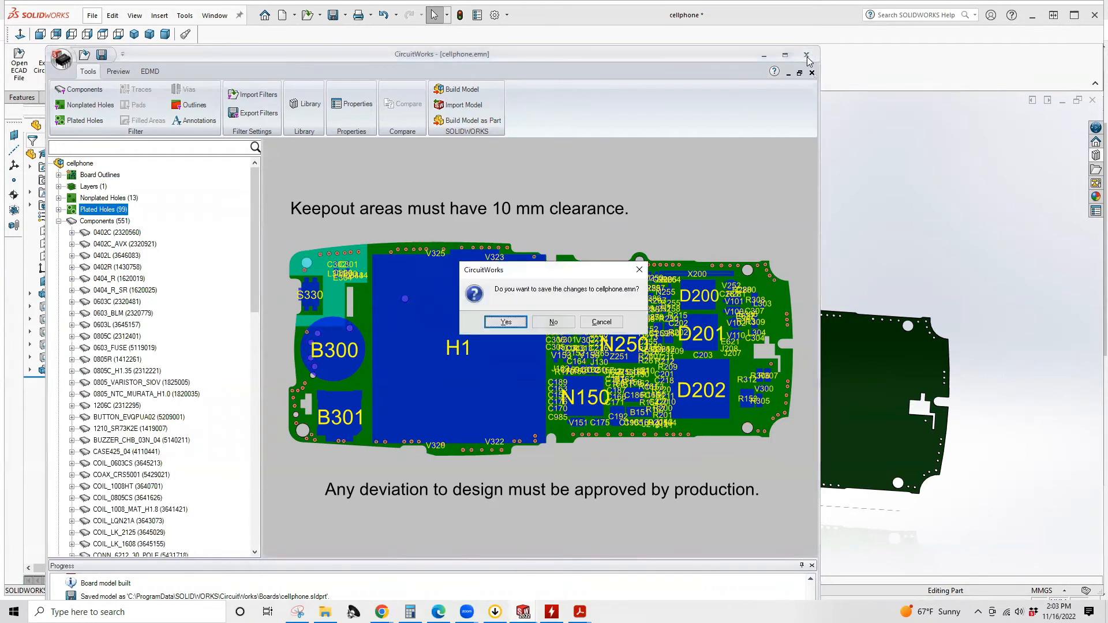
left_click(552, 320)
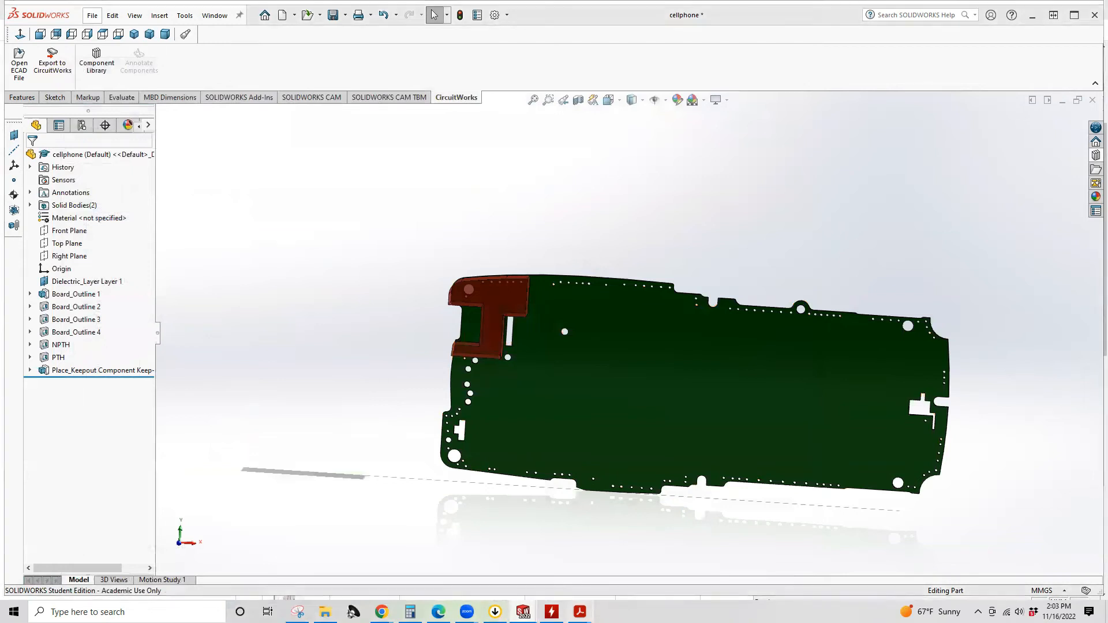
Step: Switch to Adobe Acrobat and view the 4WD Control Board.pdf drawing and the package dimensions in 5mm LED.pdf
mouse_move(580, 612)
left_click(468, 559)
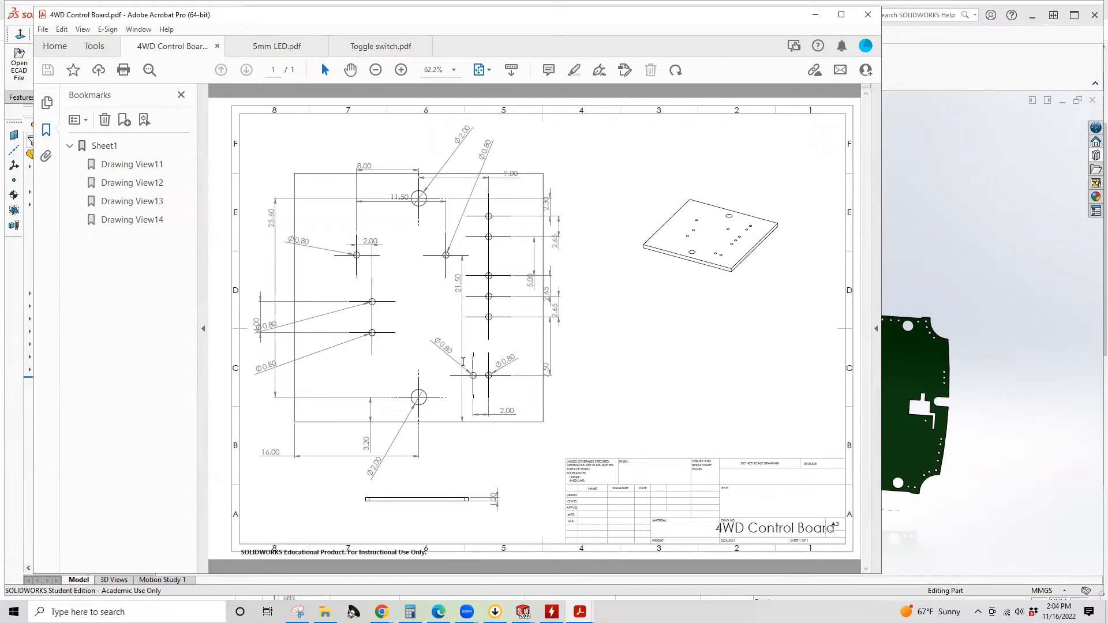
mouse_move(580, 612)
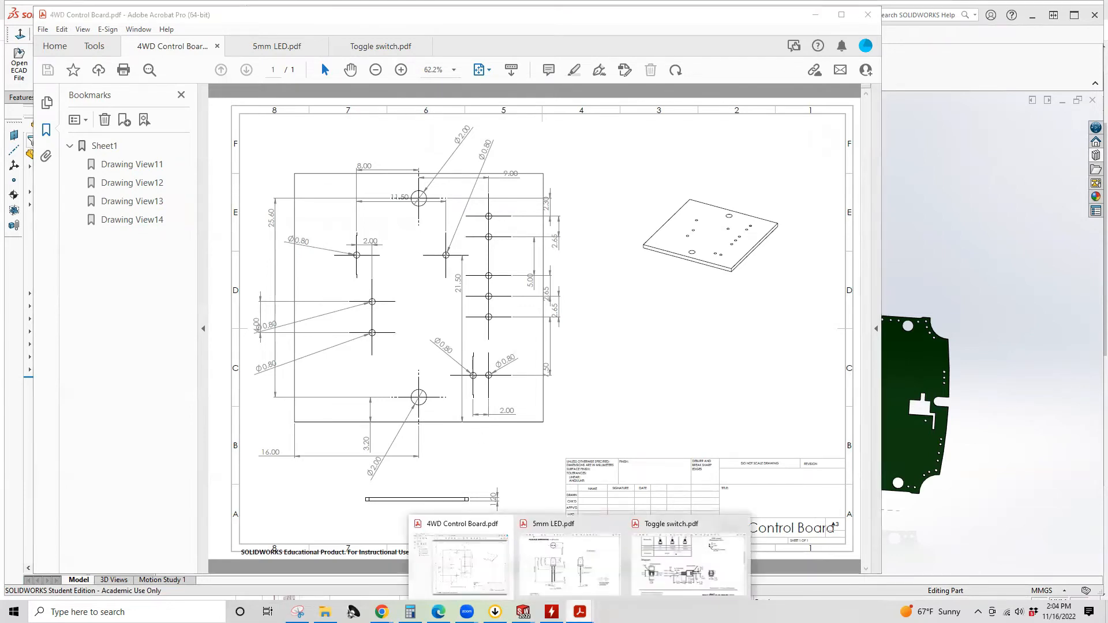
left_click(598, 570)
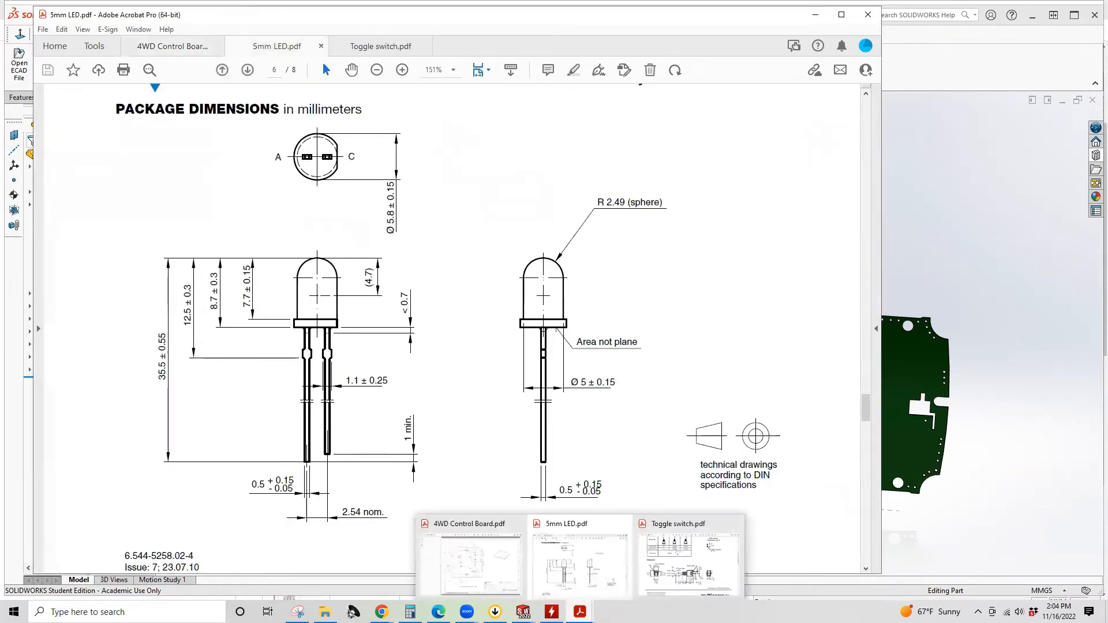
Step: Examine the dimension diagram and PCB layout of the switch in Toggle switch.pdf
left_click(656, 574)
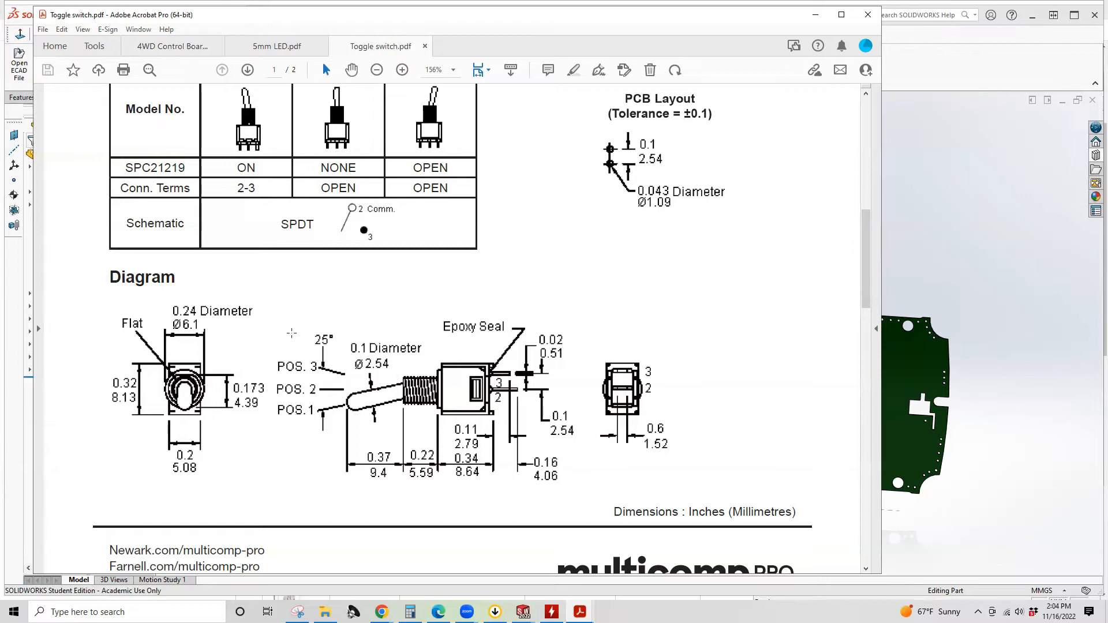
scroll(358, 312, "up", 4)
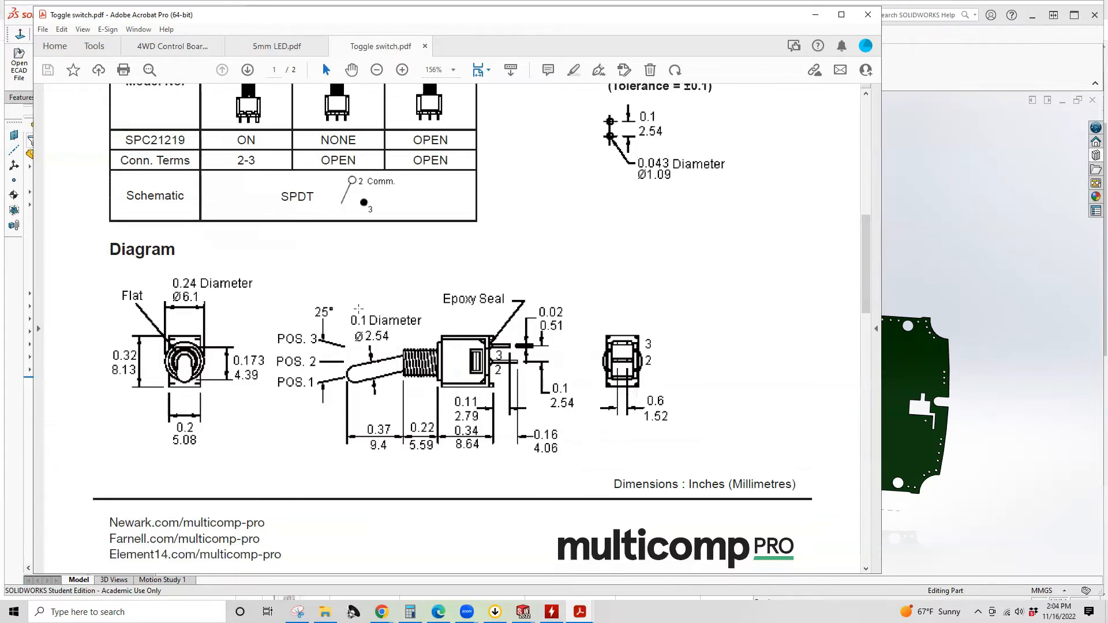
scroll(358, 314, "down", 1)
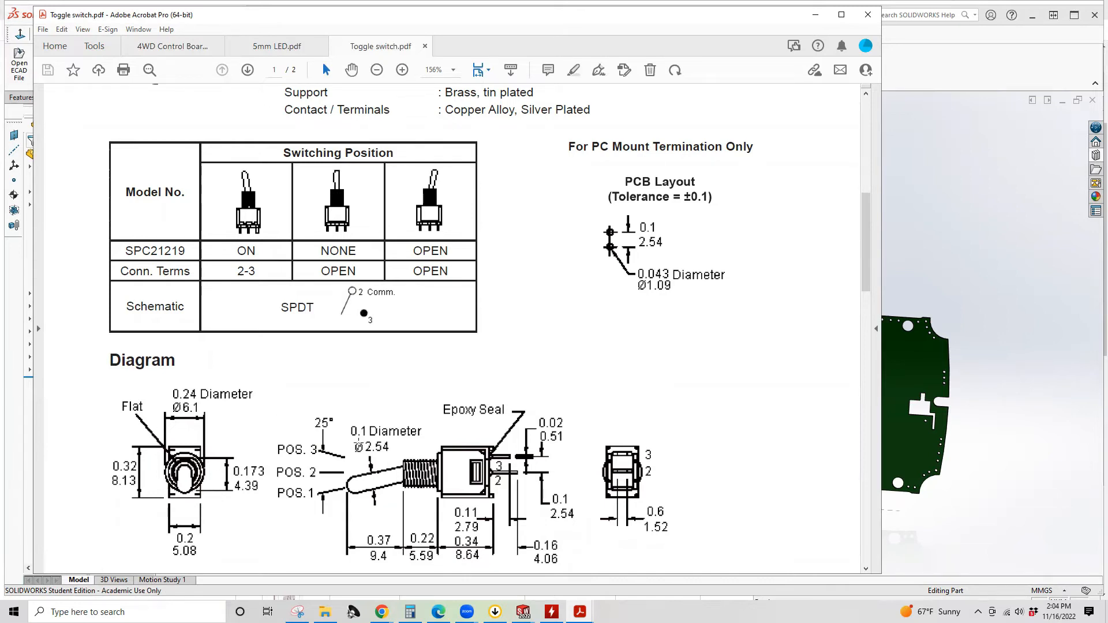
Step: Open 2 pin header.pdf from the ESG_251 folder, and review it alongside the 5mm LED and 4WD Control Board drawings
scroll(446, 403, "down", 1)
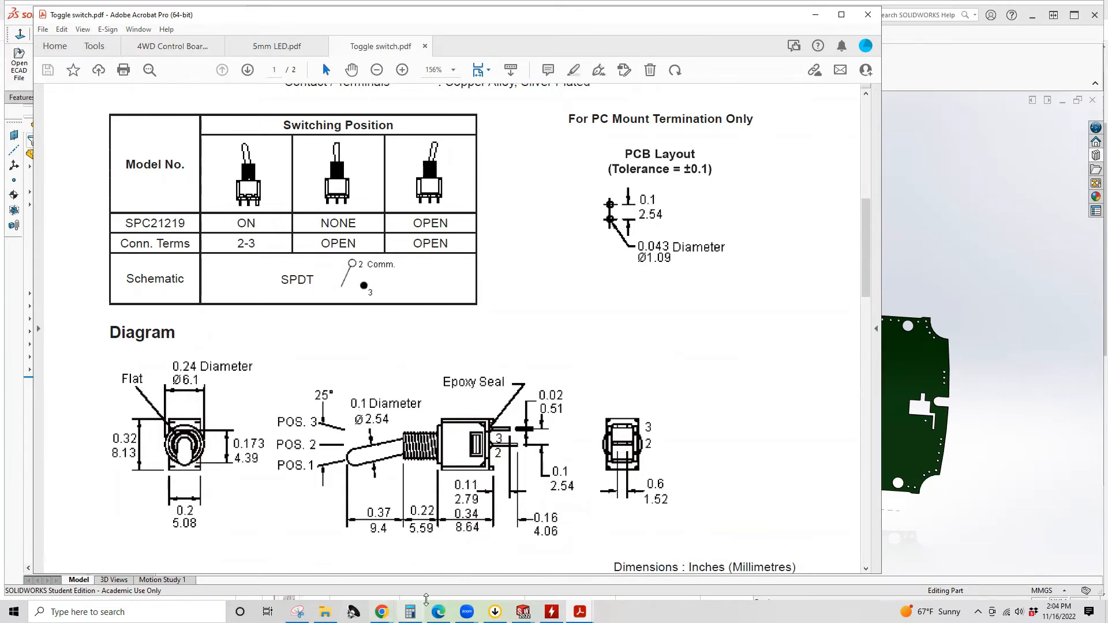
left_click(325, 612)
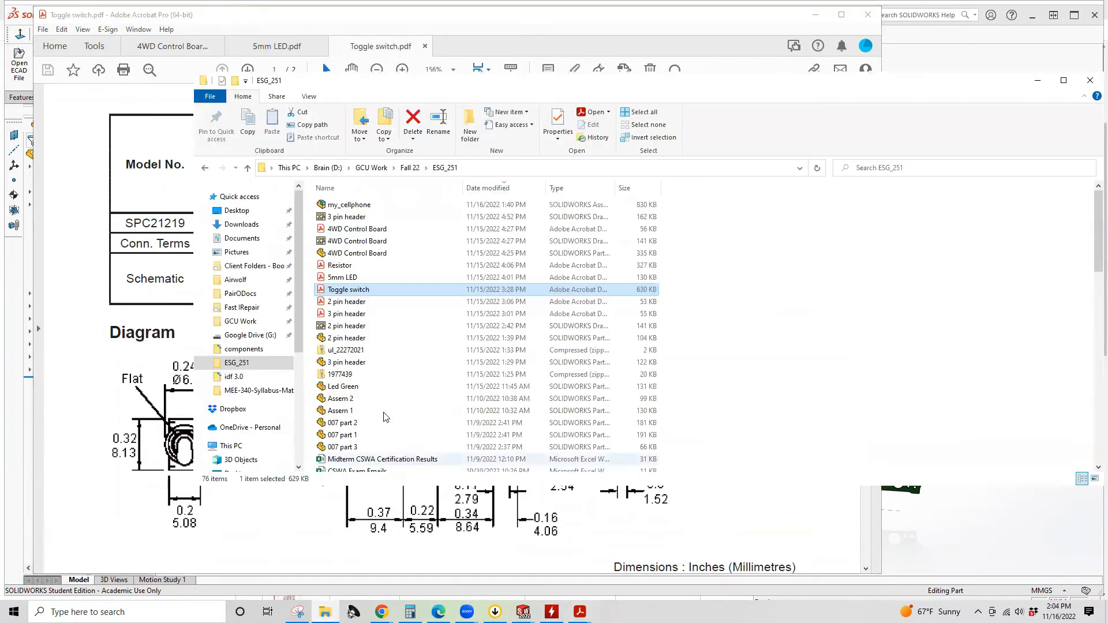
double_click(365, 305)
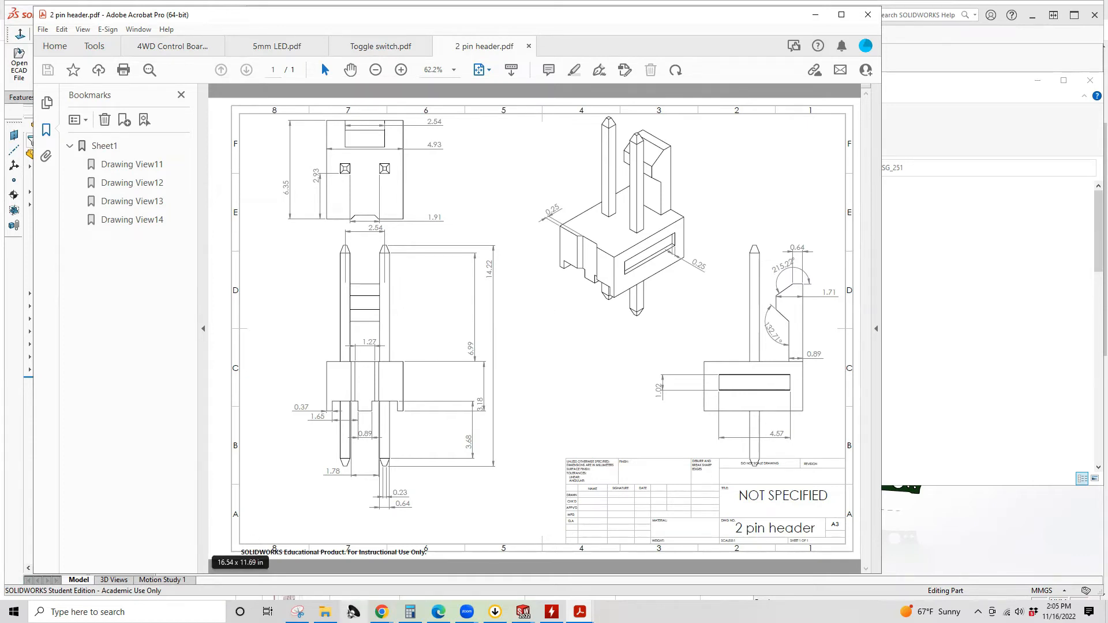
left_click(347, 45)
left_click(263, 41)
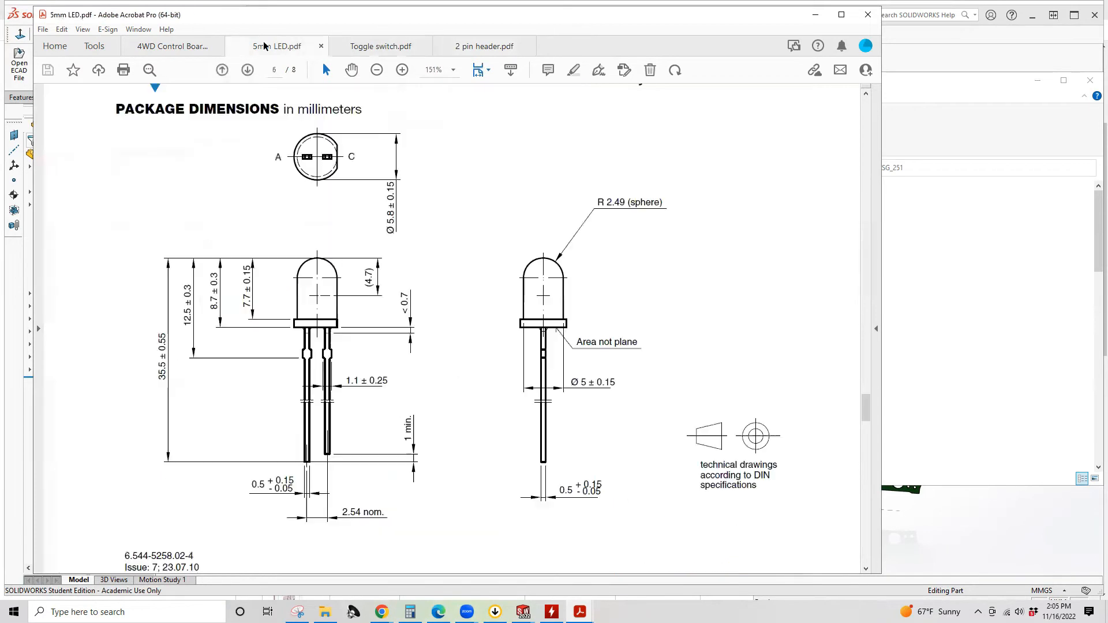
left_click(173, 45)
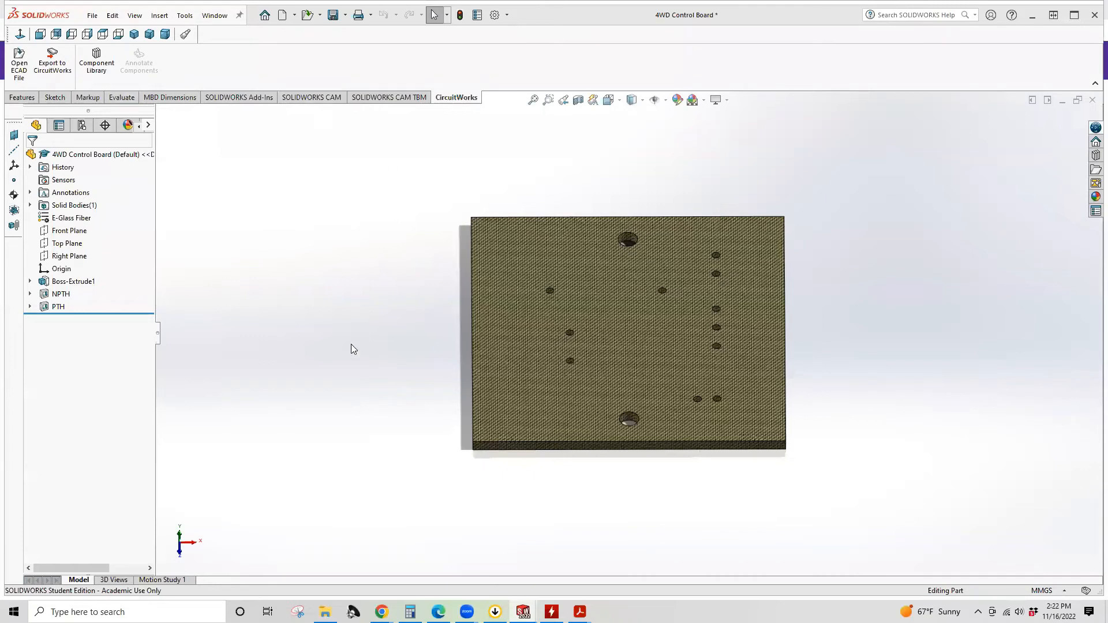
Step: Highlight the top face of the 4WD Control Board part, and the holes cut by its NPTH and PTH features
left_click(555, 256)
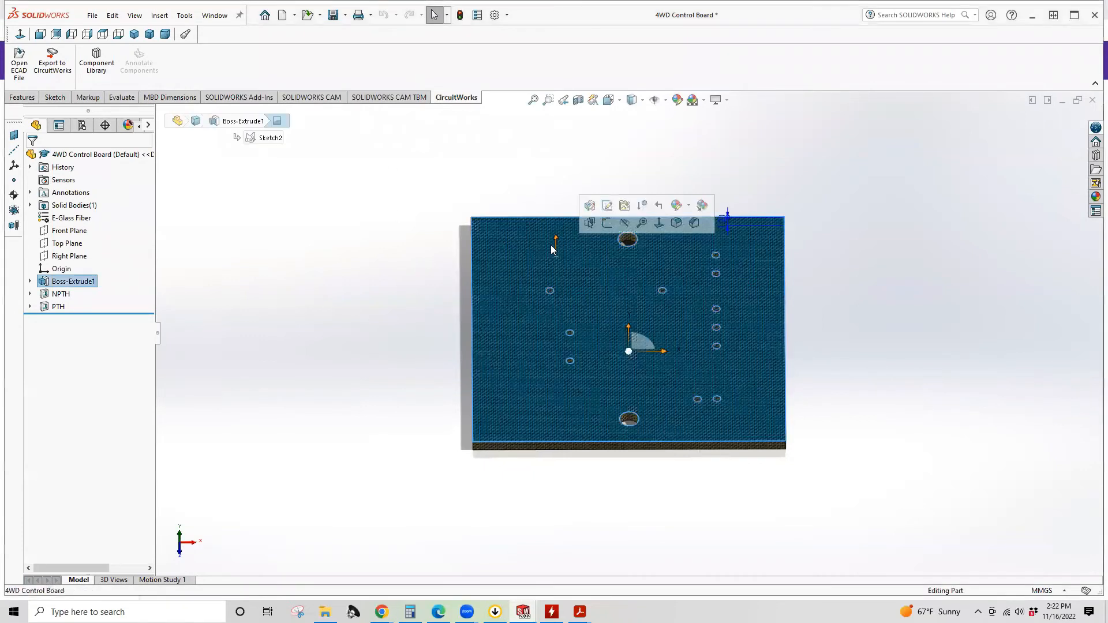
left_click(519, 193)
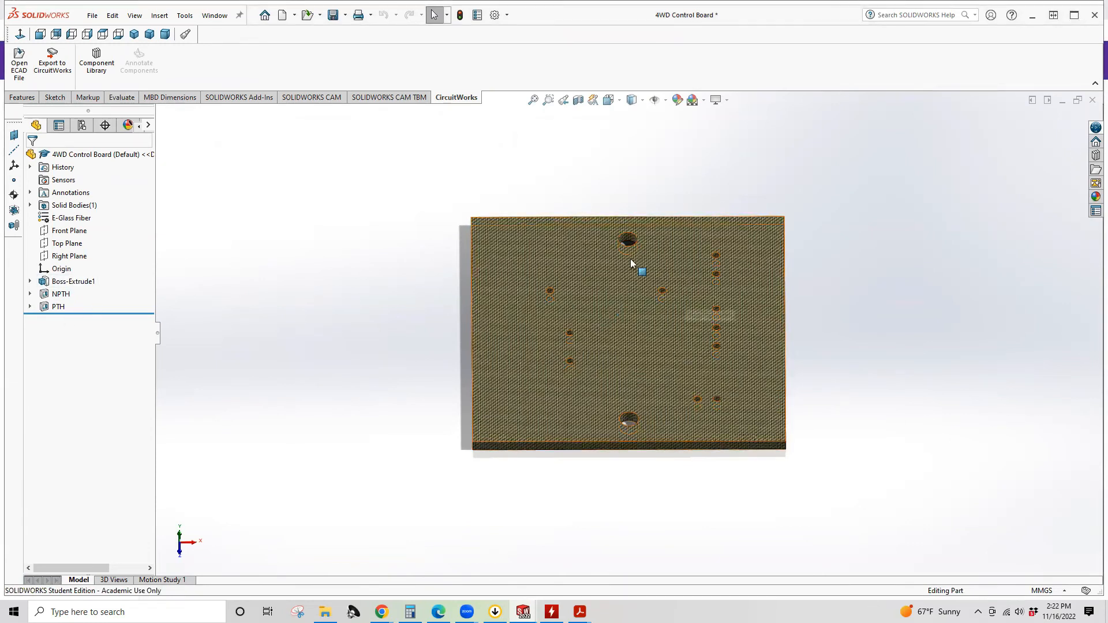
left_click(63, 295)
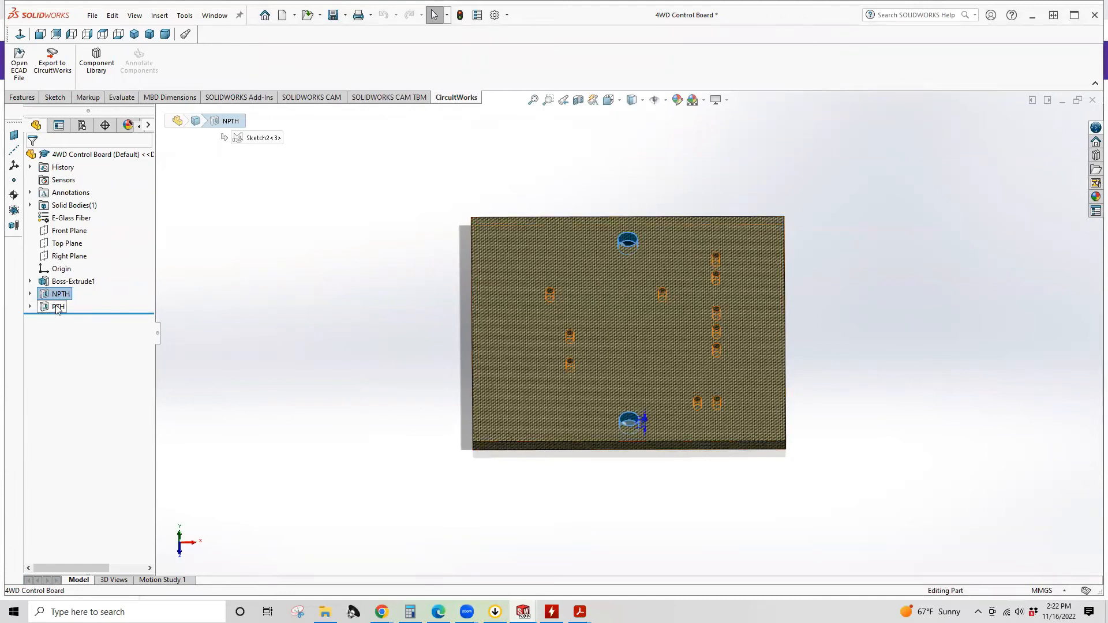
left_click(58, 307)
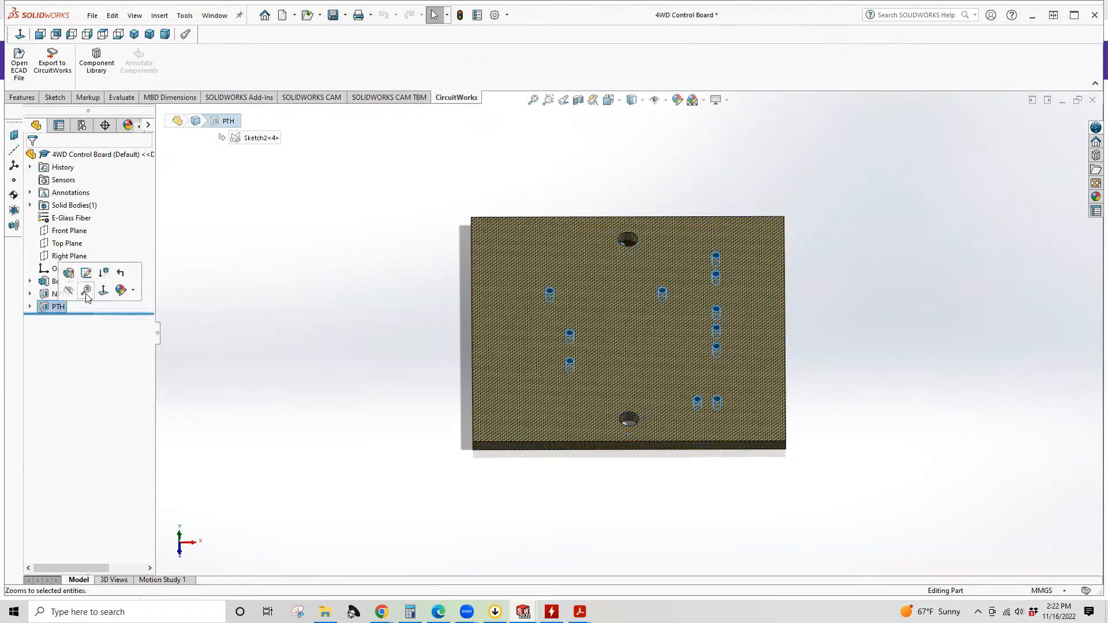
left_click(55, 294)
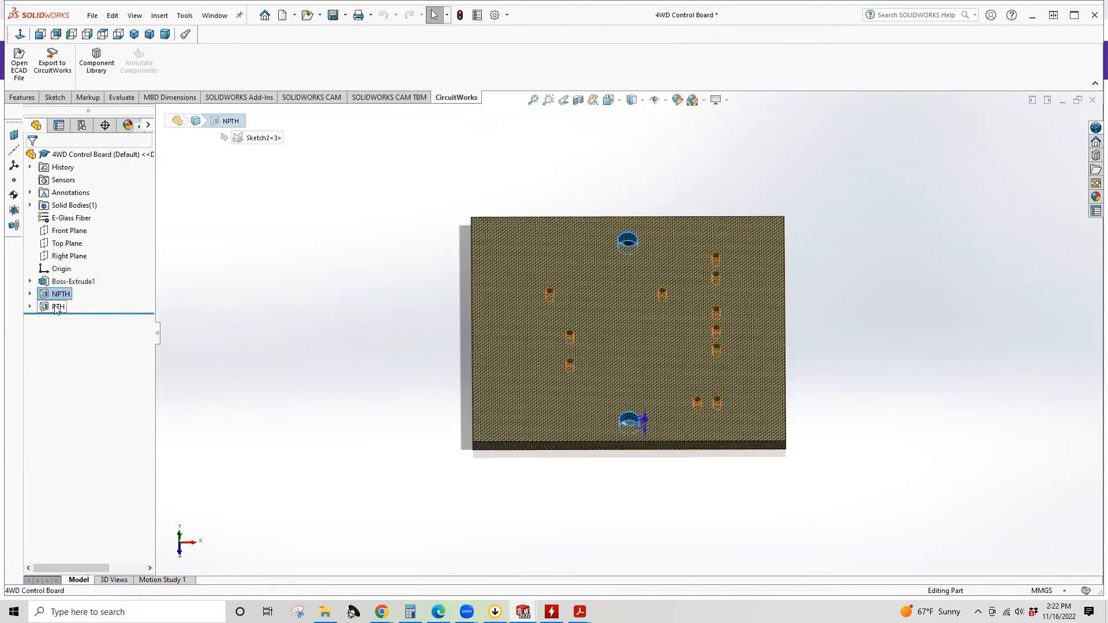
left_click(57, 307)
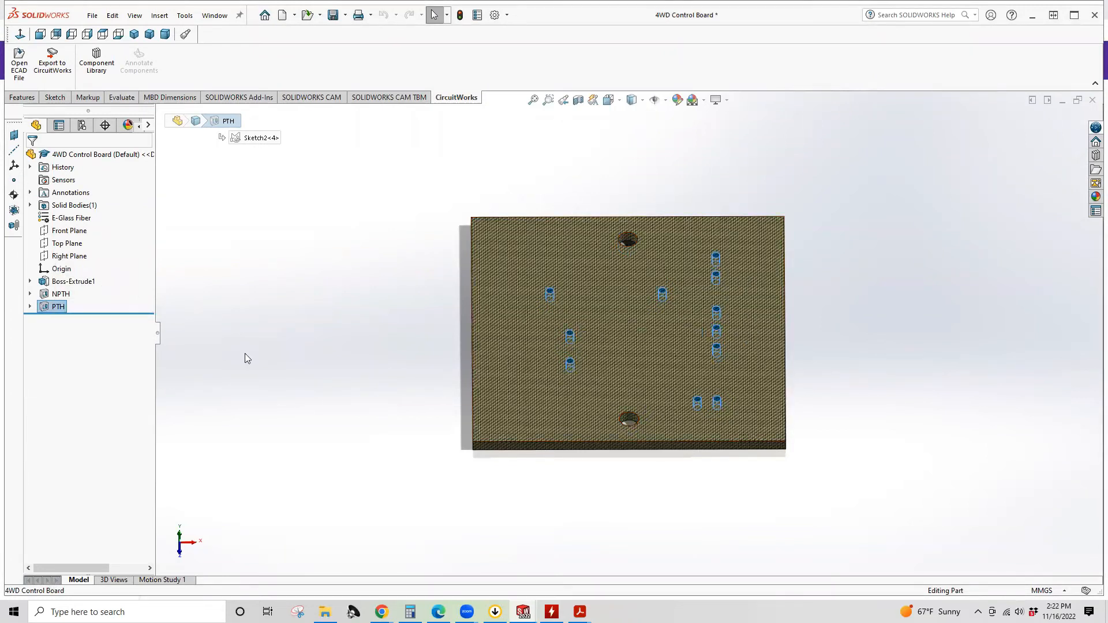
Step: Inspect the dimensioned Sketch2 shared by the NPTH and PTH features of the 4WD Control Board
left_click(30, 294)
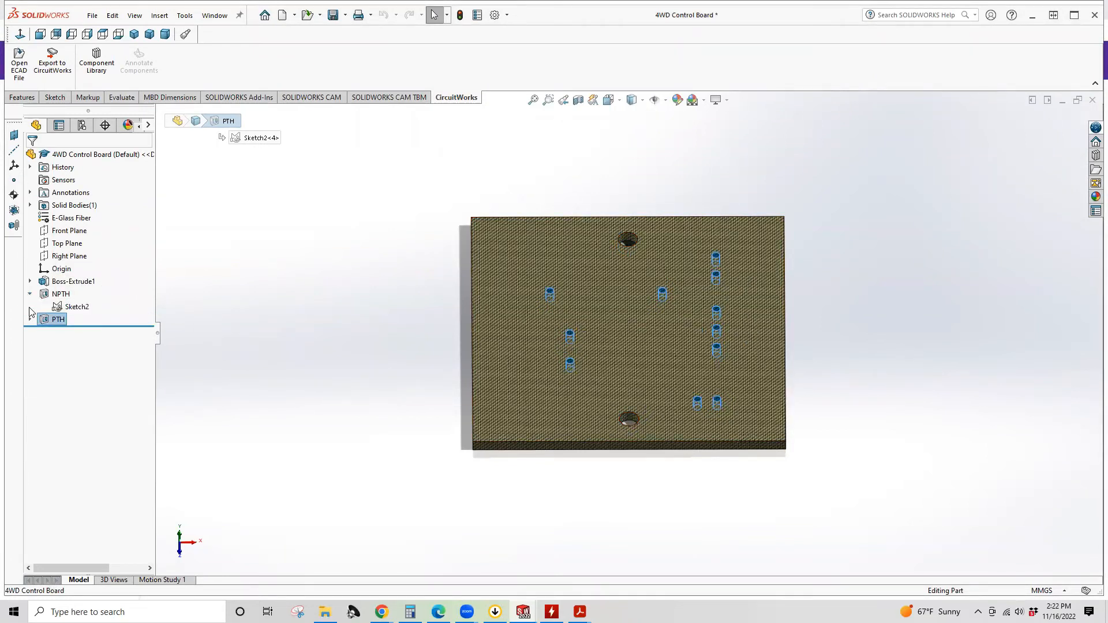
left_click(30, 319)
left_click(76, 332)
double_click(88, 334)
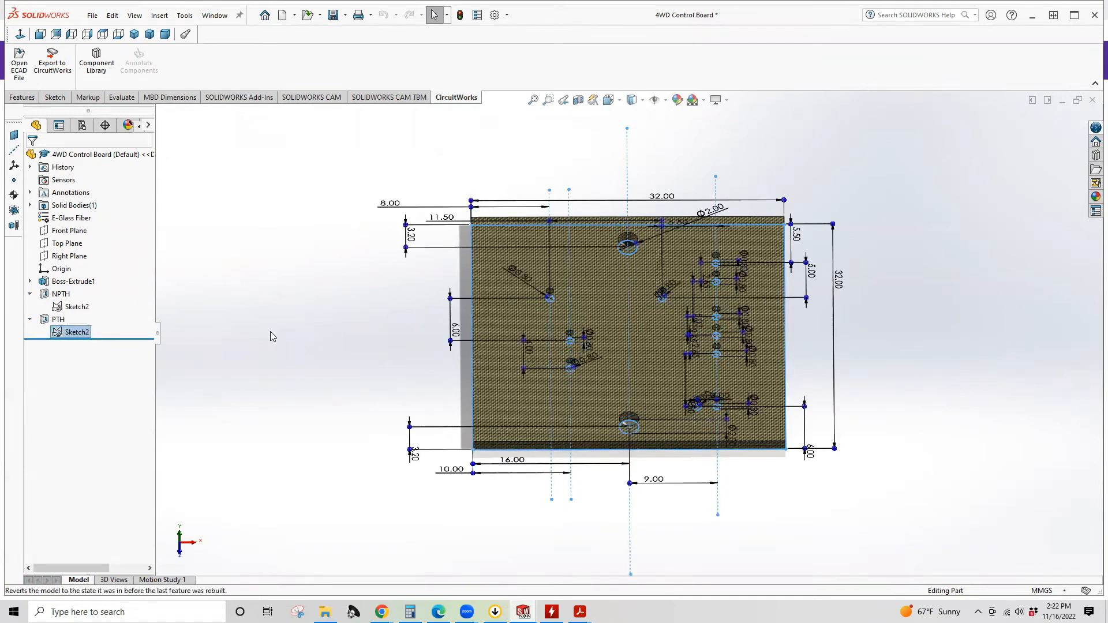
left_click(36, 321)
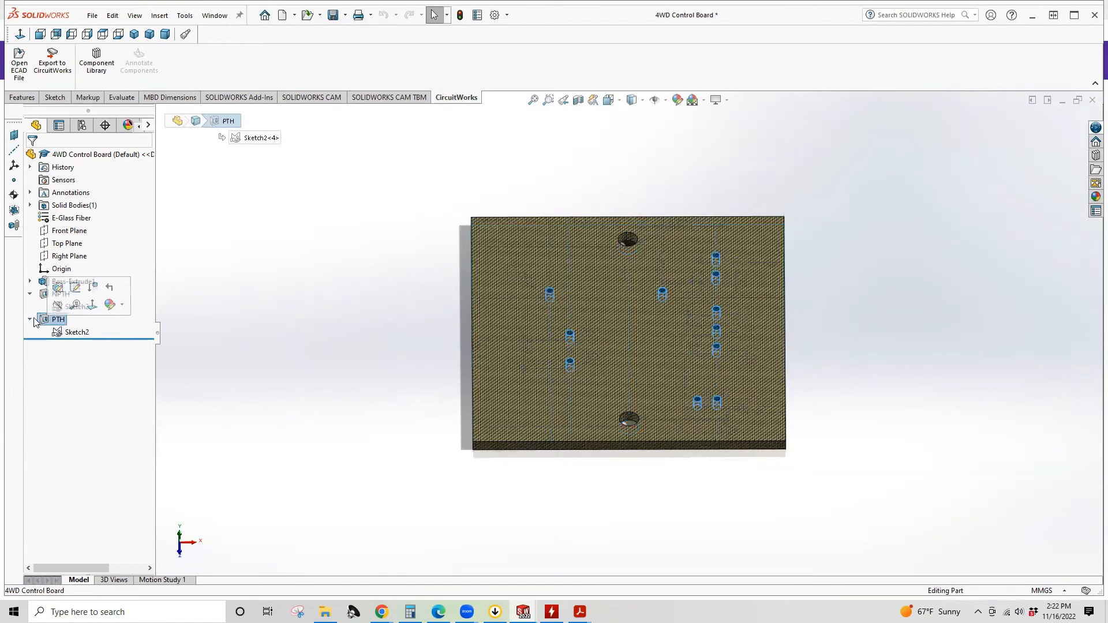
left_click(30, 319)
left_click(30, 293)
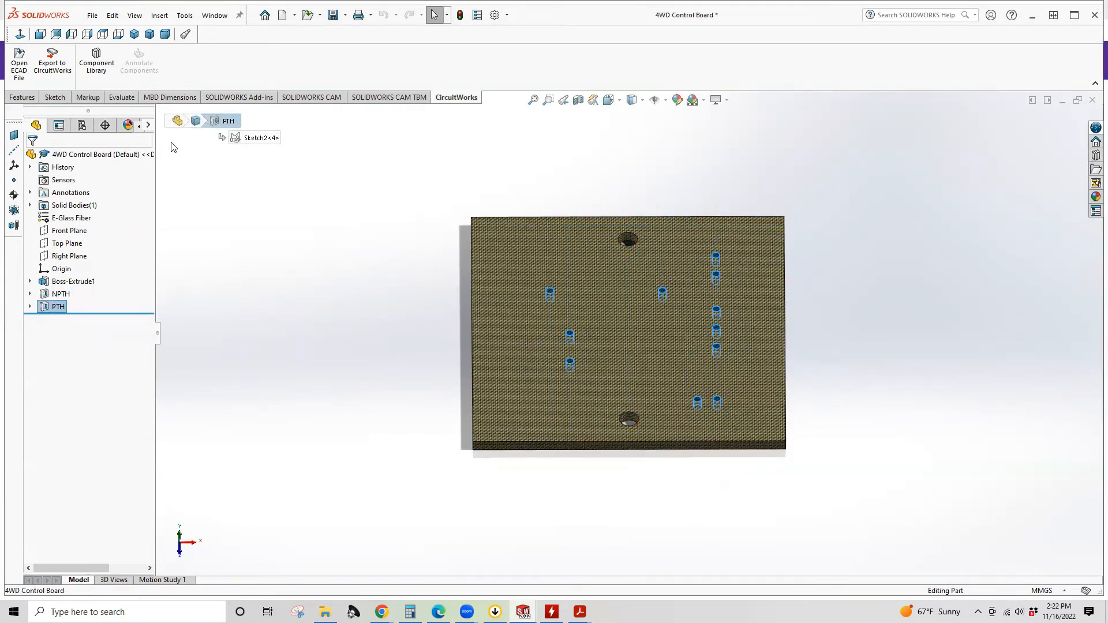
Step: Start exporting the 4WD Control Board to CircuitWorks as a Board and try to assign its upper face as the board top
left_click(53, 63)
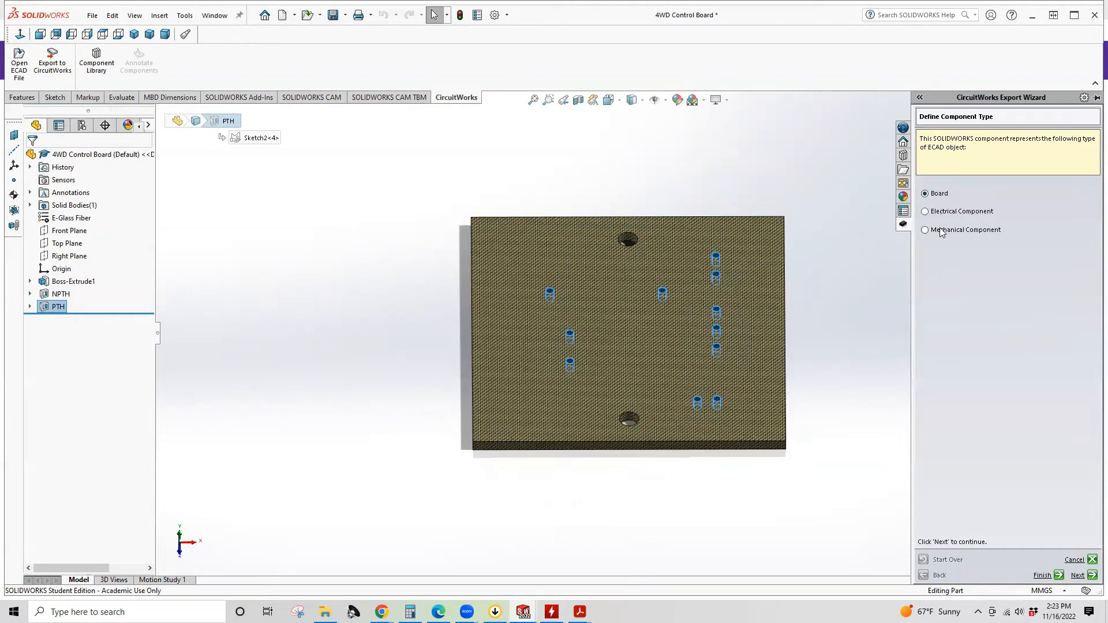
left_click(1092, 576)
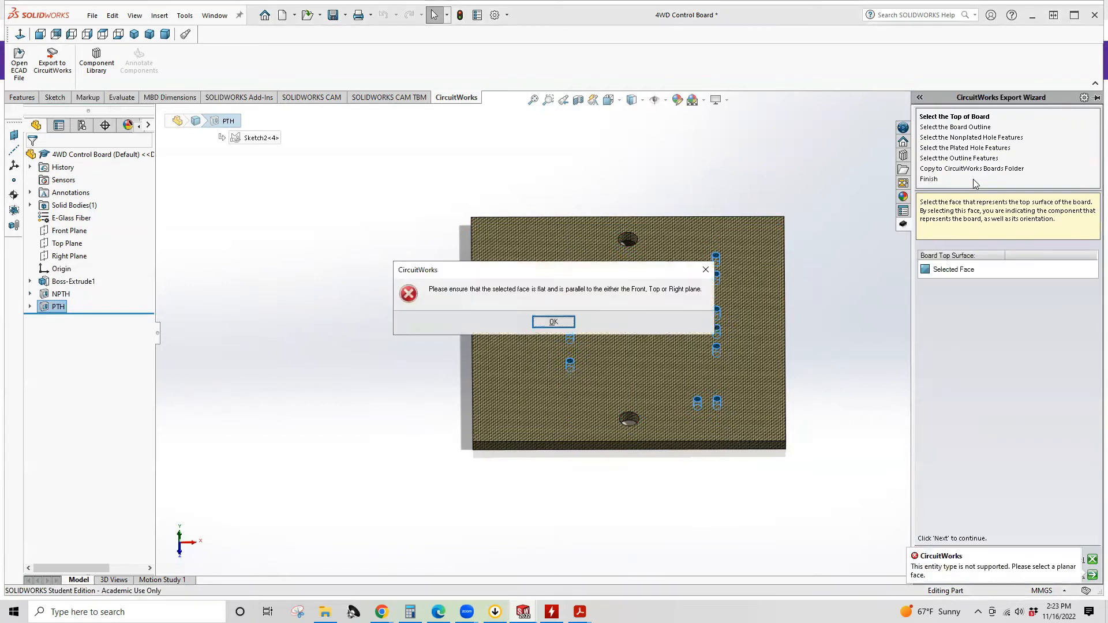
left_click(553, 322)
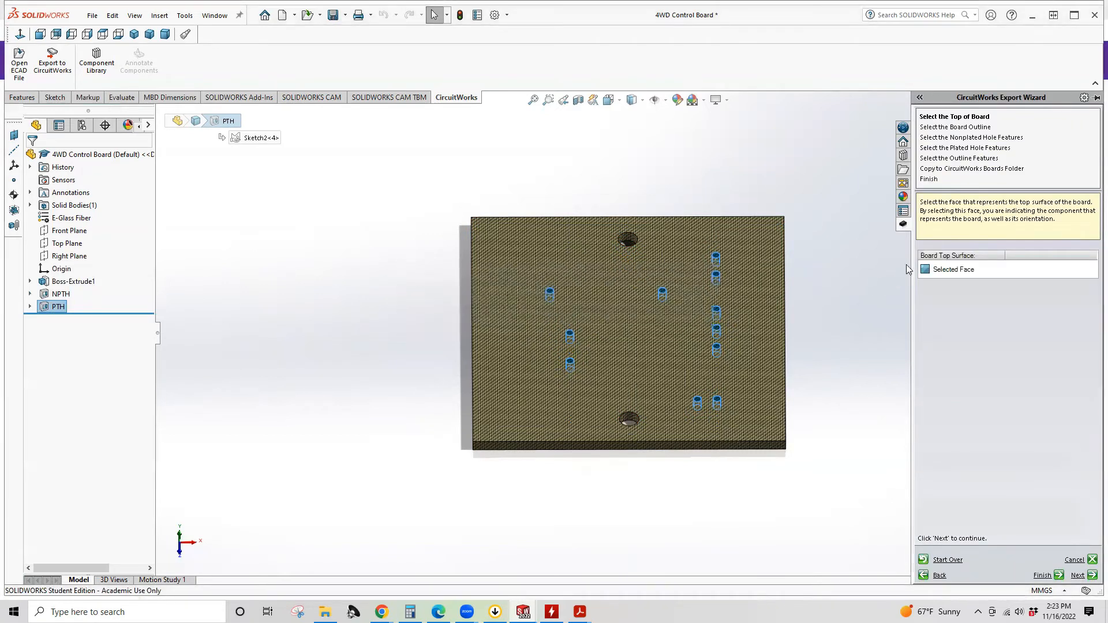
left_click(745, 254)
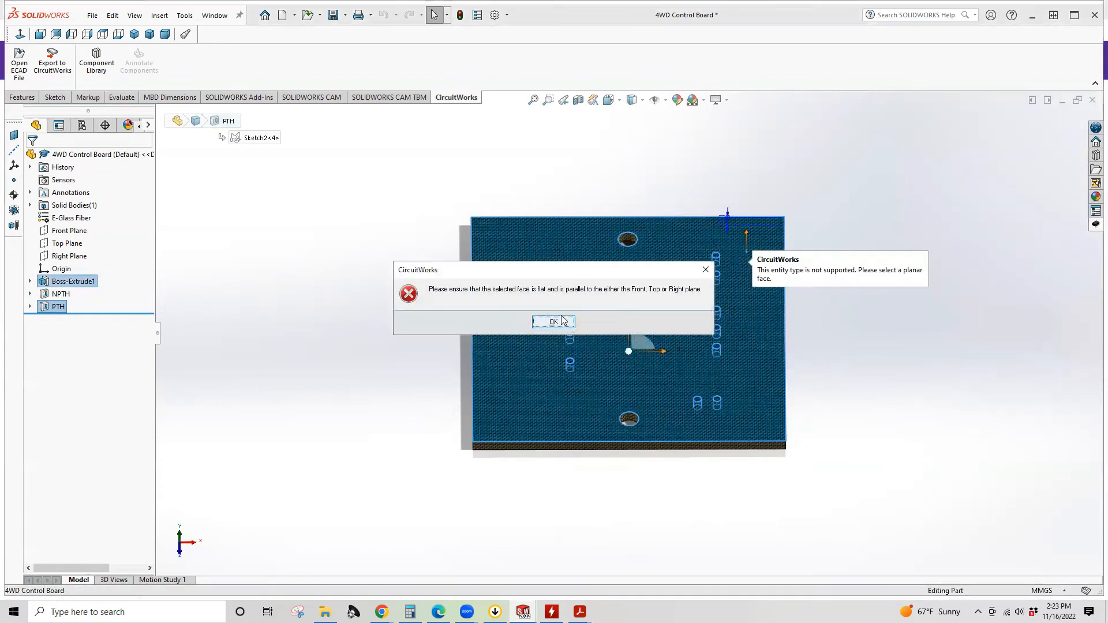
left_click(565, 321)
Step: Set the board's underside face as the Board Top Surface and use the silhouette edges as the board outline
left_click(101, 308)
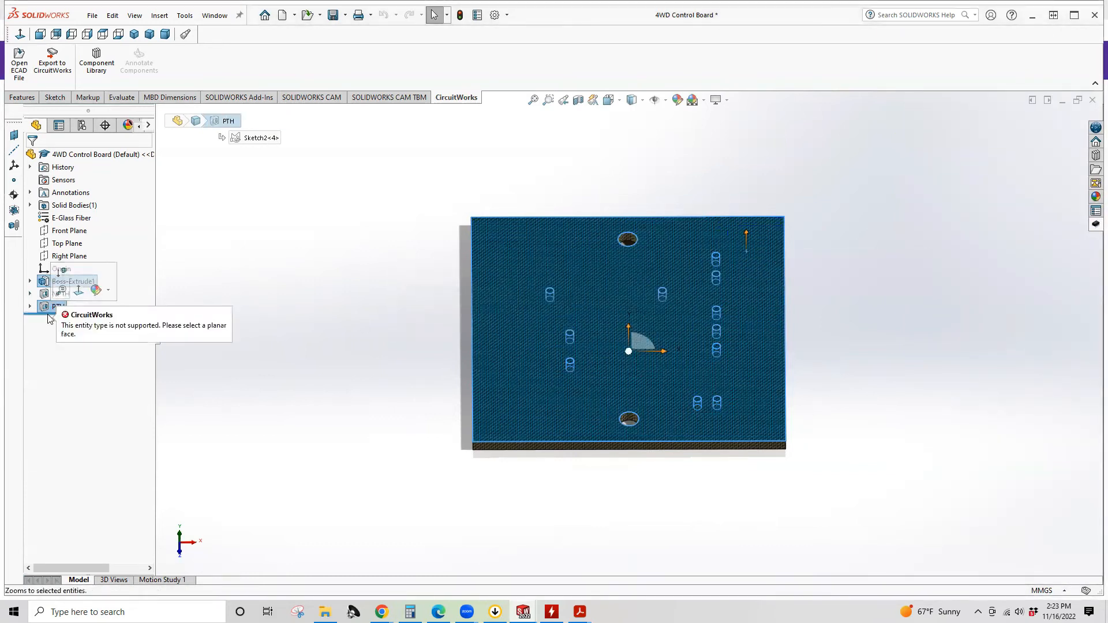
left_click(80, 282)
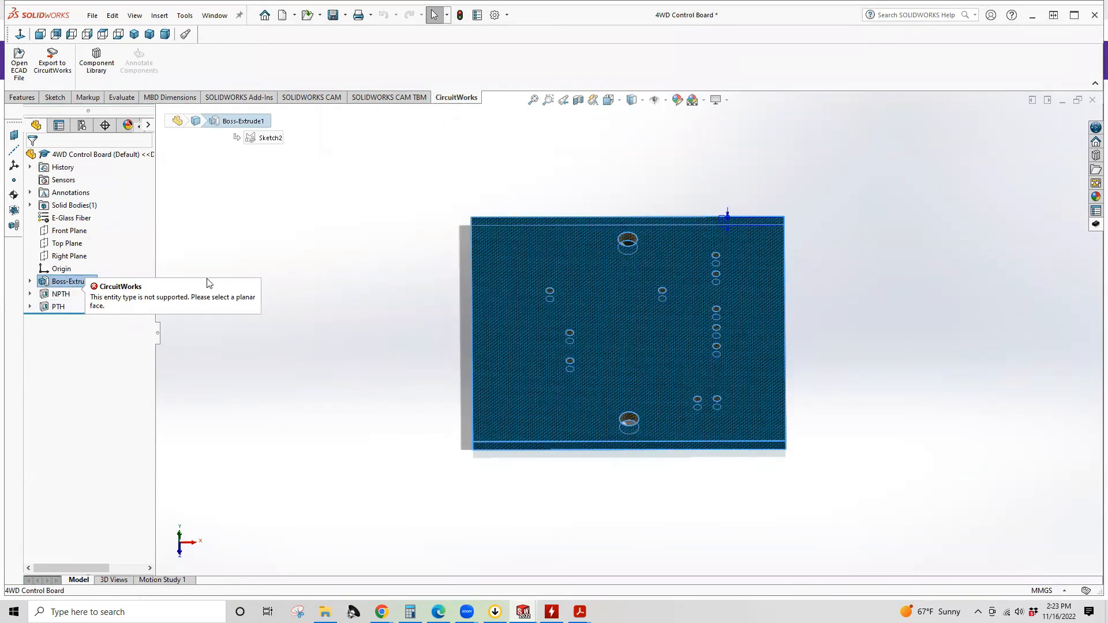
left_click(514, 273)
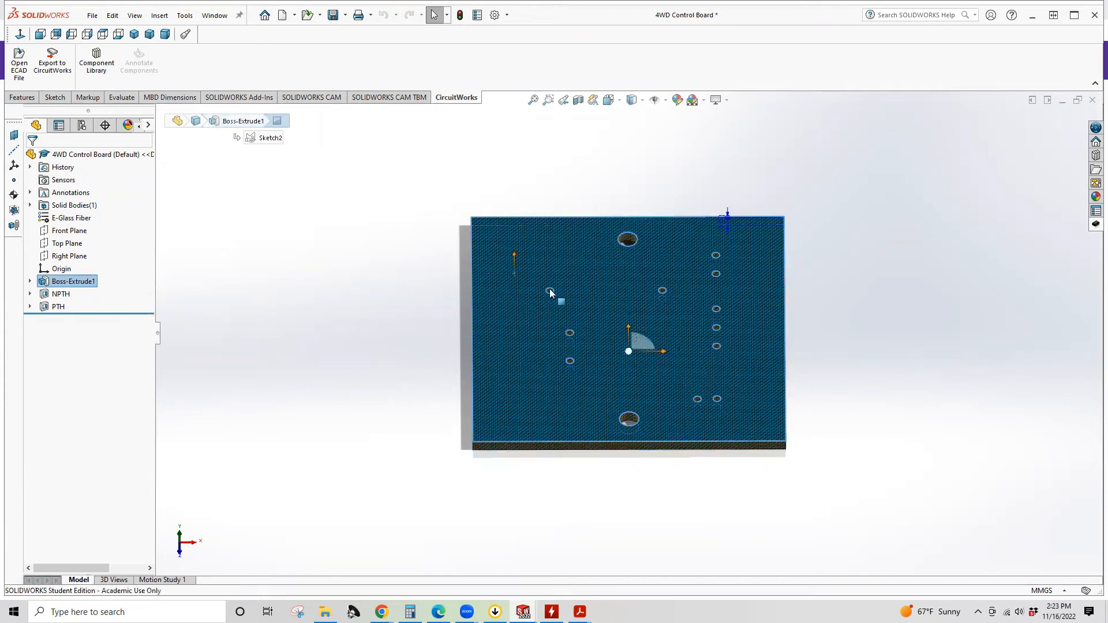
middle_click_drag(570, 365, 567, 442)
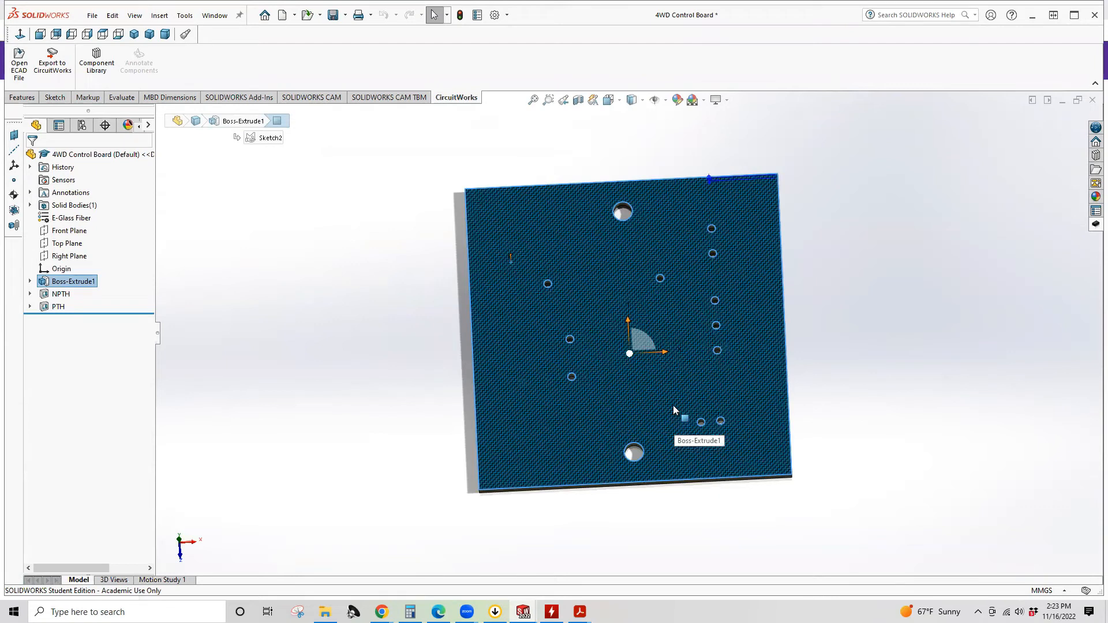
middle_click_drag(621, 412, 648, 321)
left_click(655, 278)
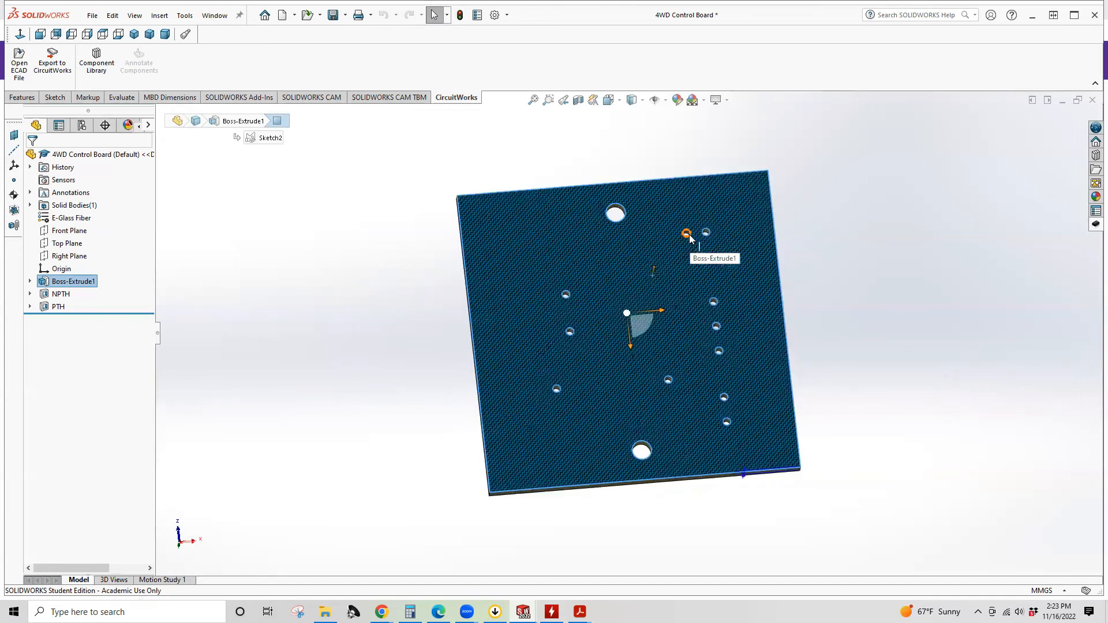
middle_click_drag(650, 389, 648, 444)
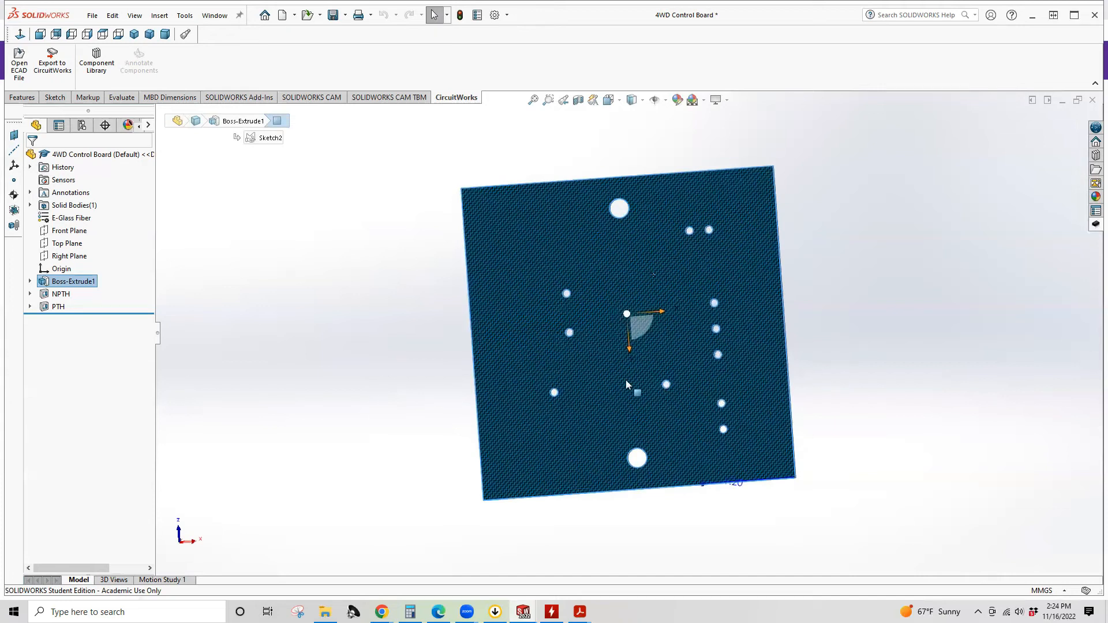
mouse_move(724, 396)
middle_mouse_down()
mouse_move(717, 334)
mouse_move(725, 418)
middle_mouse_up()
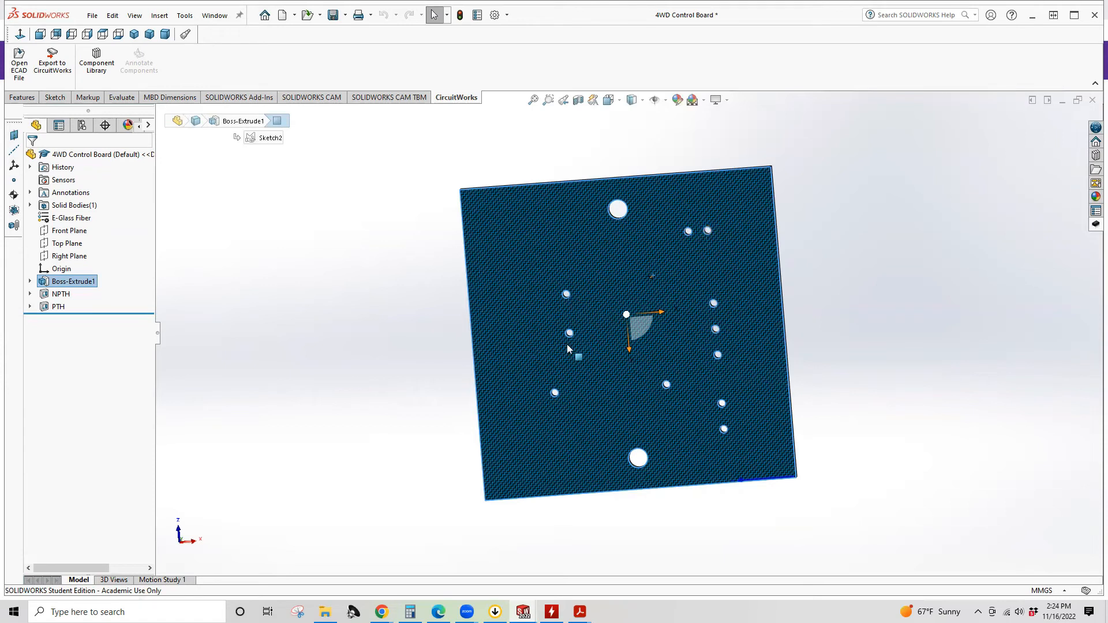
left_click(1095, 224)
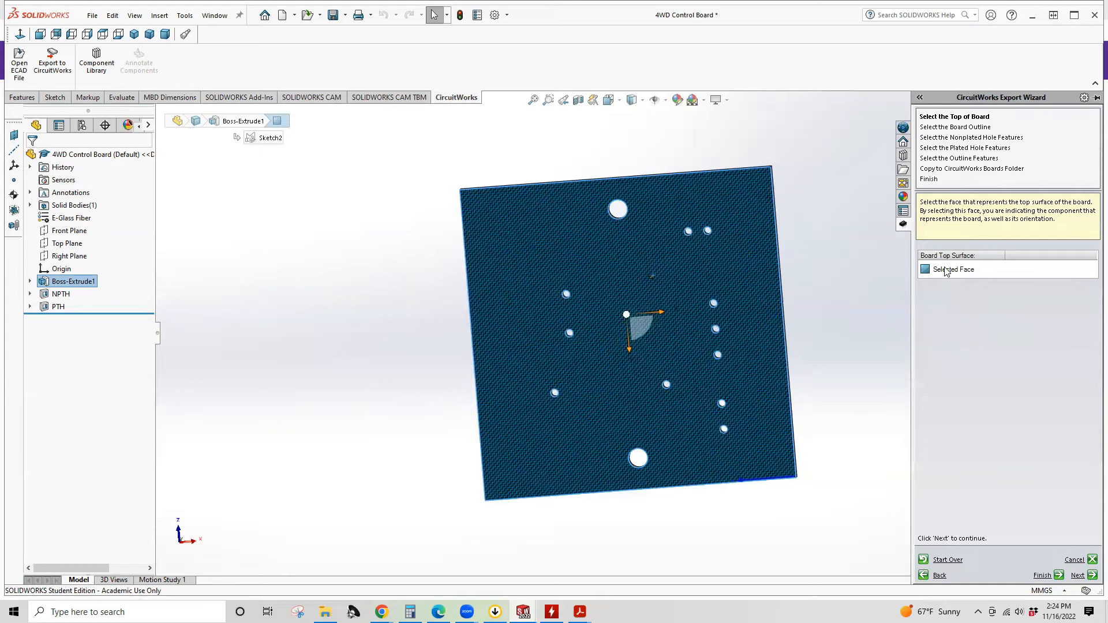
left_click(1079, 575)
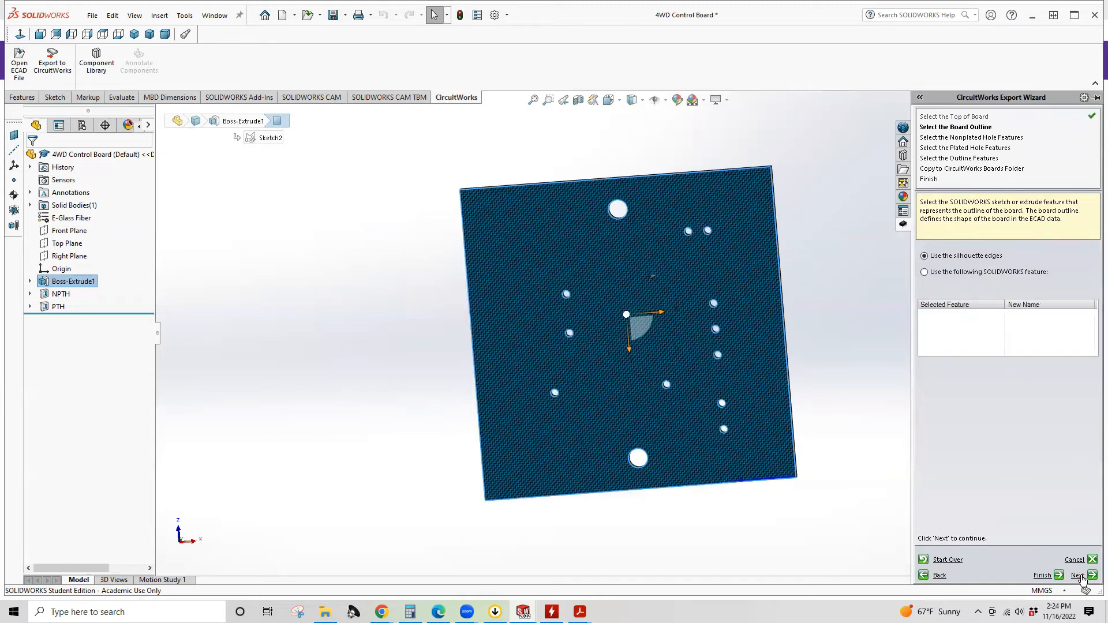
left_click(924, 256)
left_click(1078, 575)
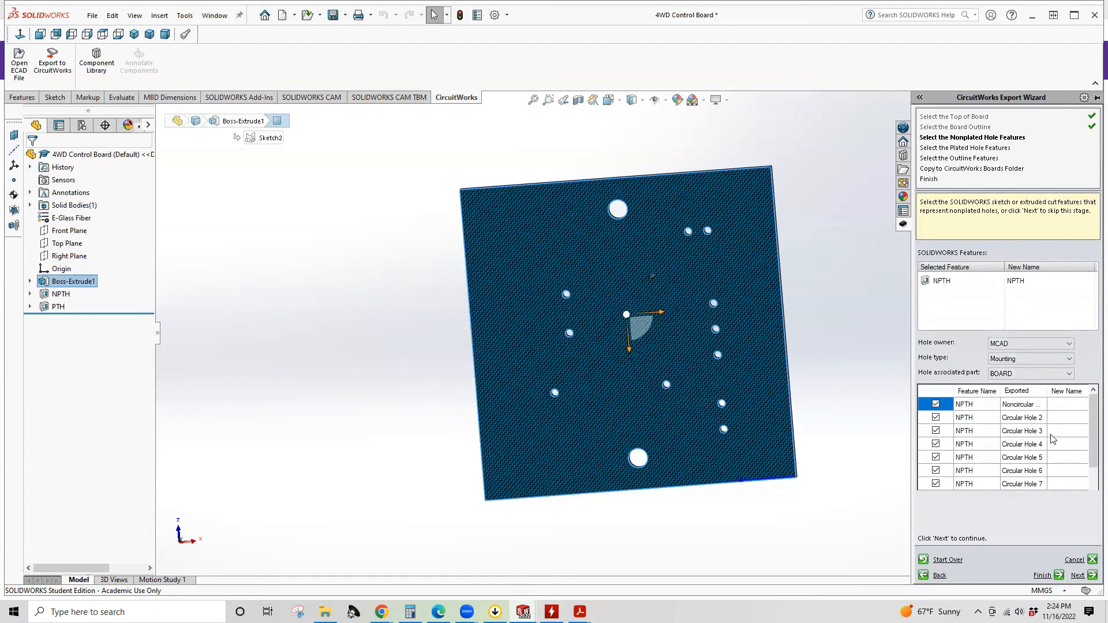
Step: Accept NPTH as the nonplated and PTH as the plated hole features, owned by MCAD, without adding any outline features
left_click(944, 282)
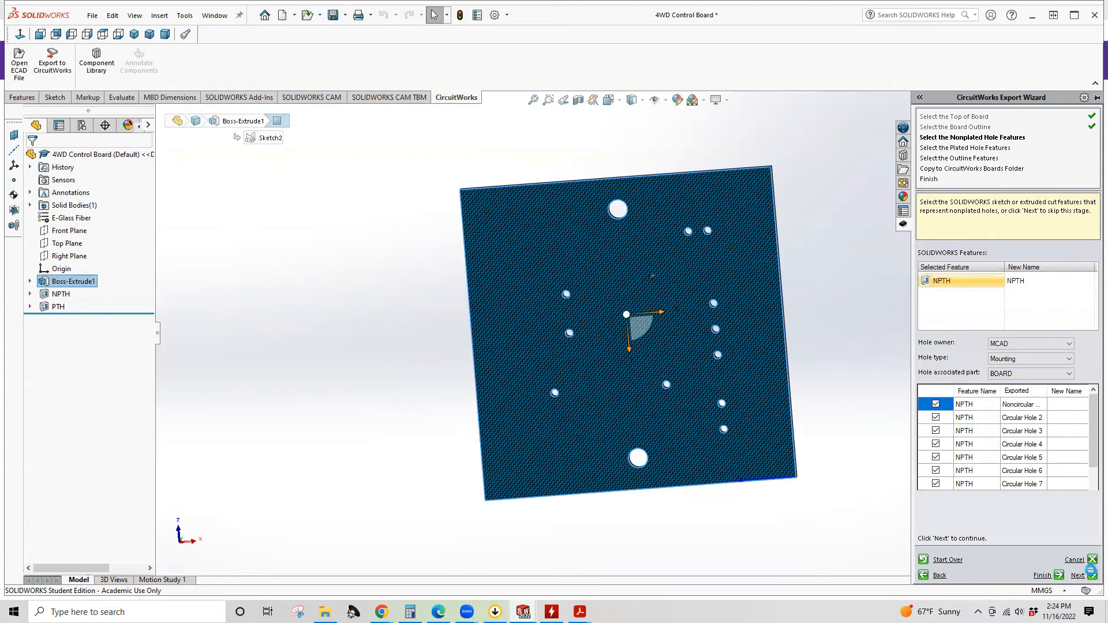
left_click(1091, 575)
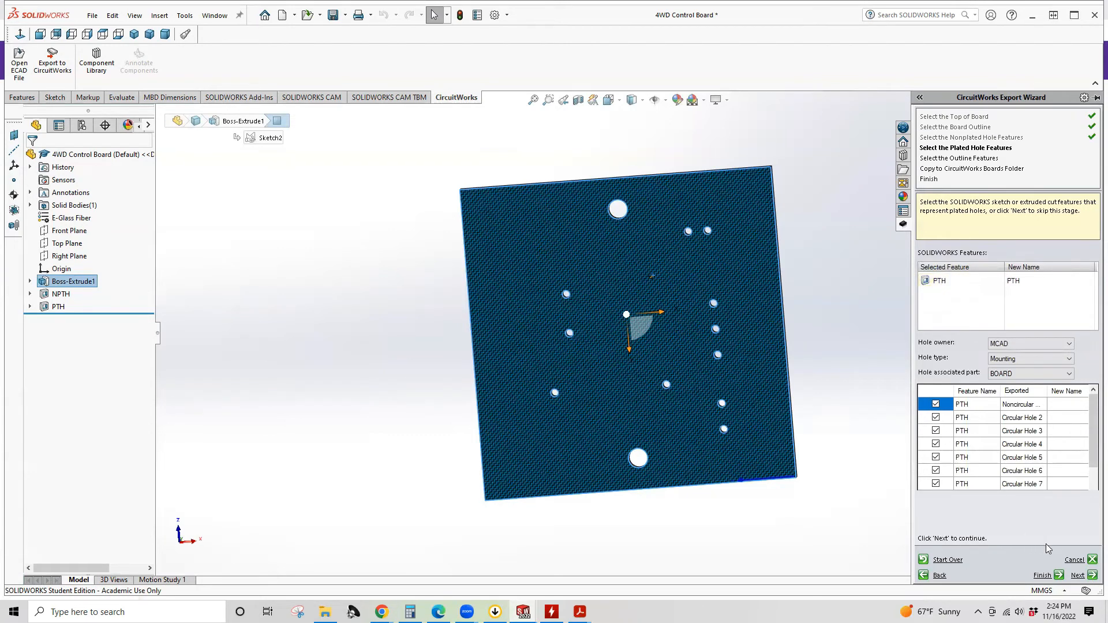
left_click(1091, 577)
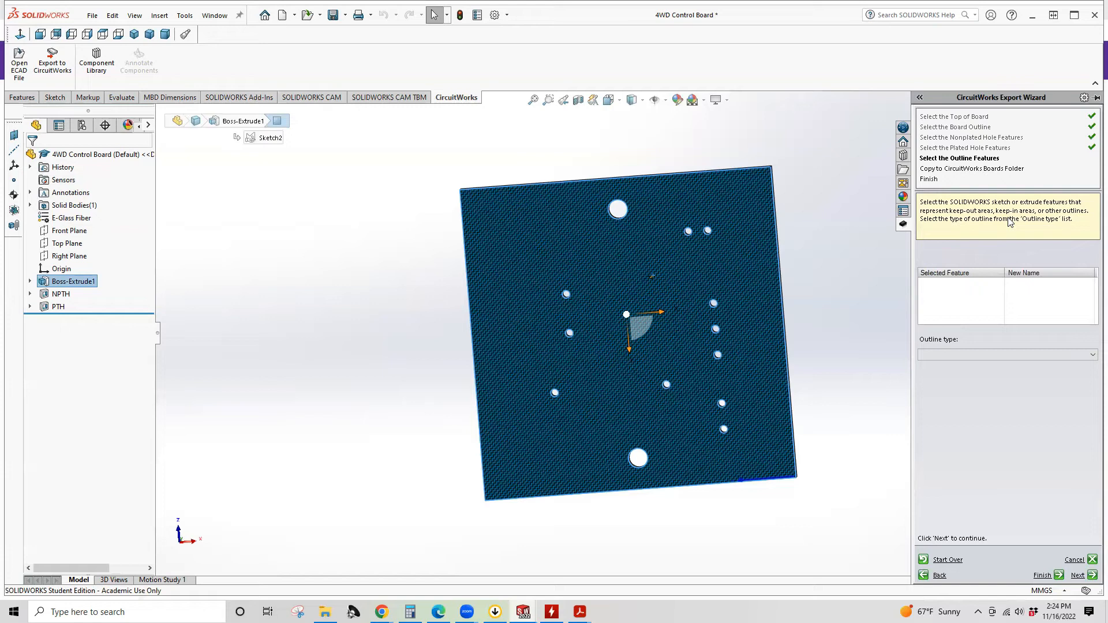
left_click(1078, 575)
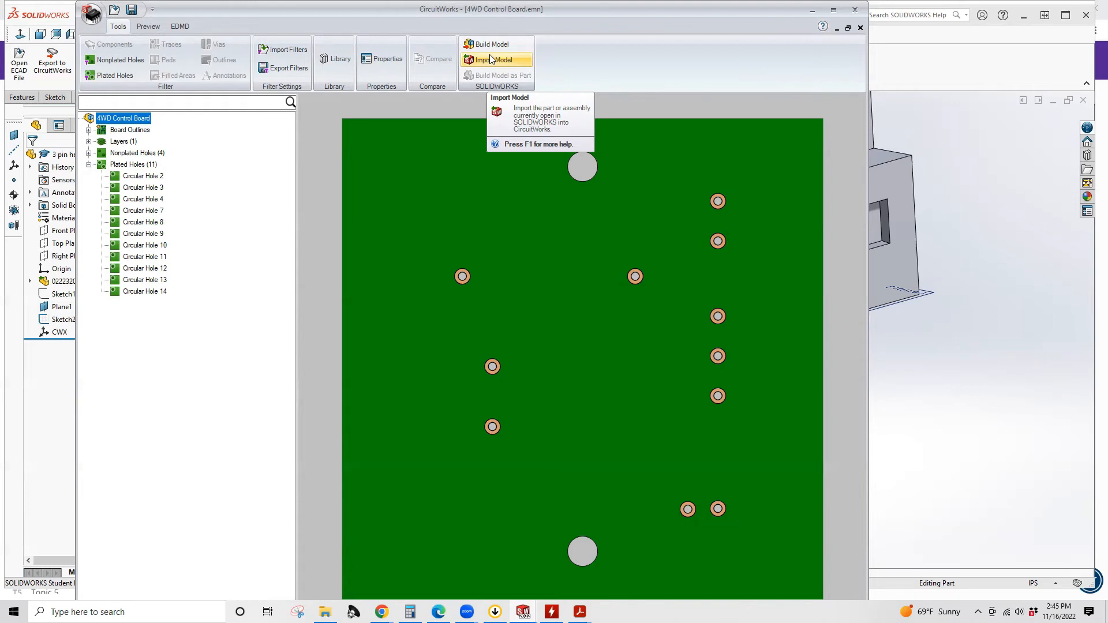
left_click(176, 27)
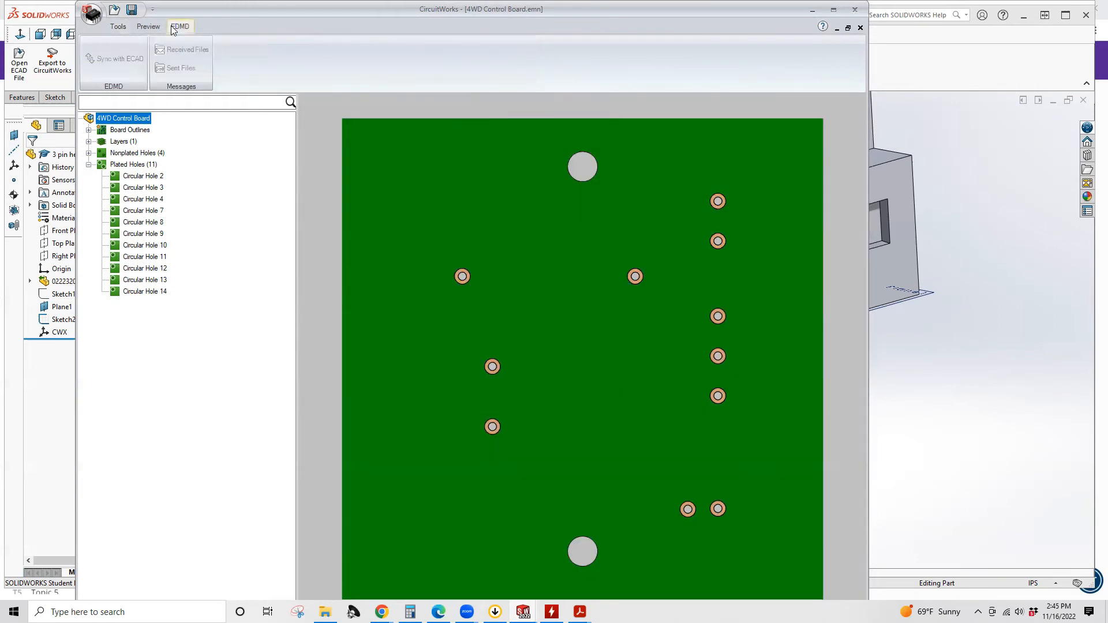
left_click(146, 26)
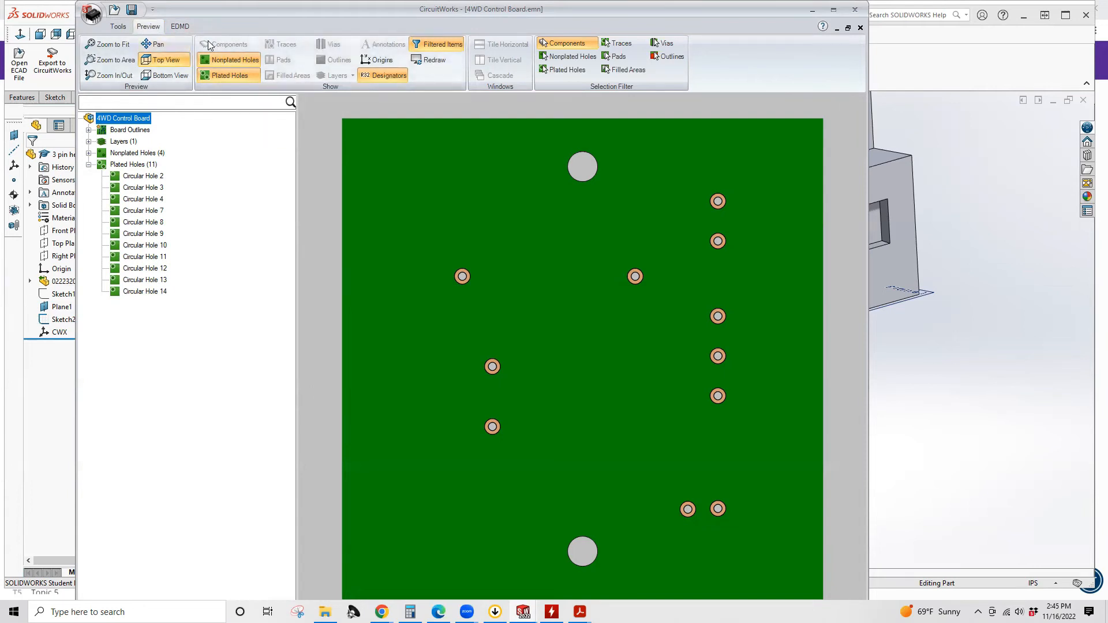
left_click(117, 29)
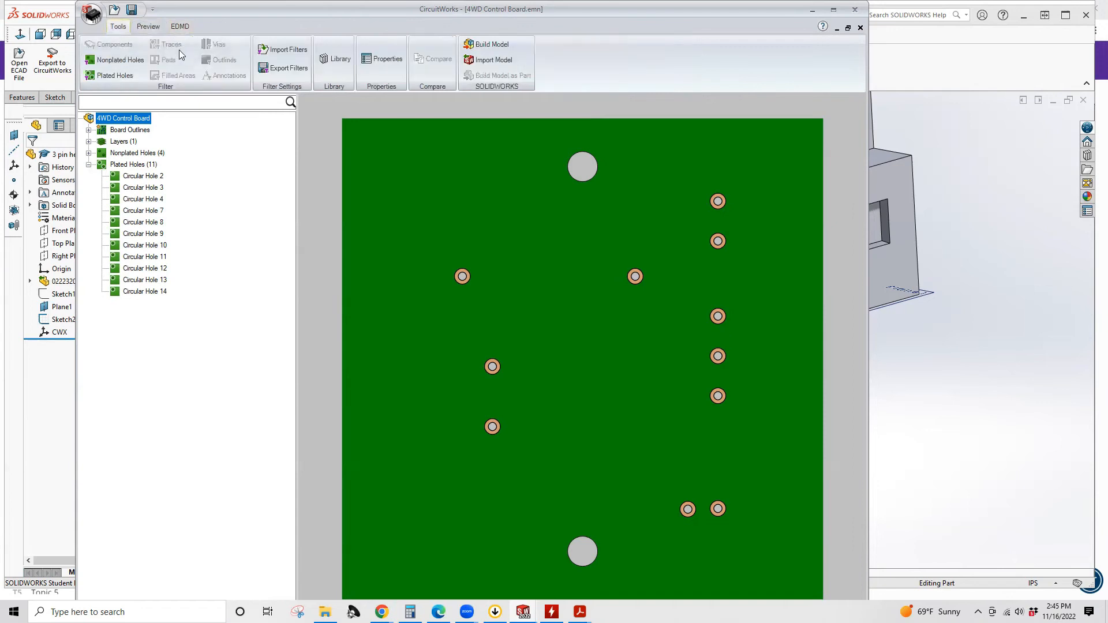
left_click(115, 10)
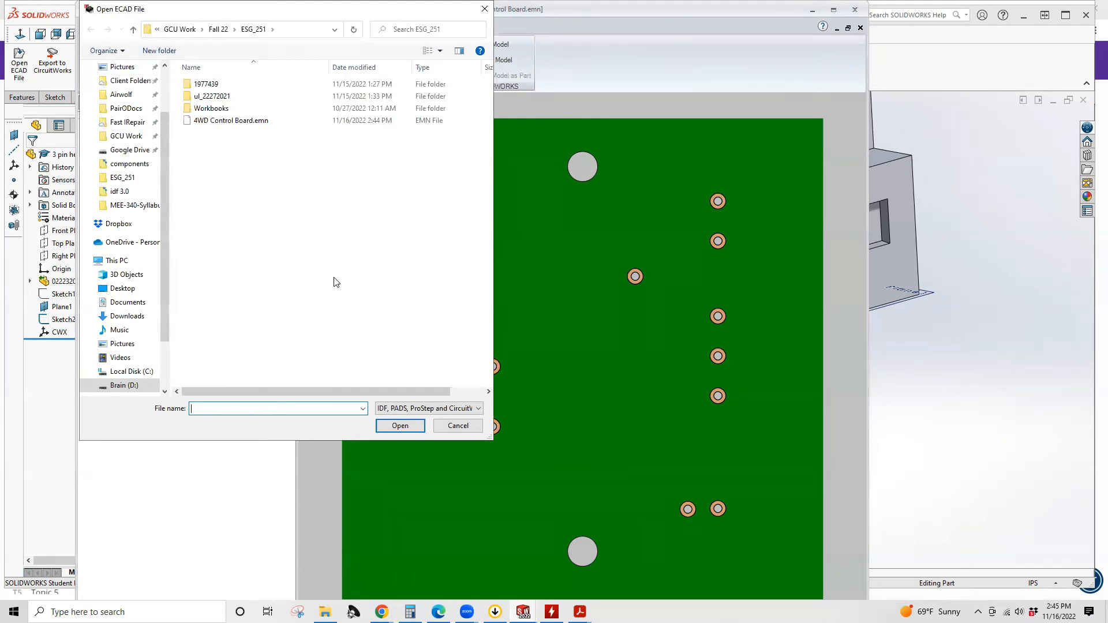
left_click(456, 426)
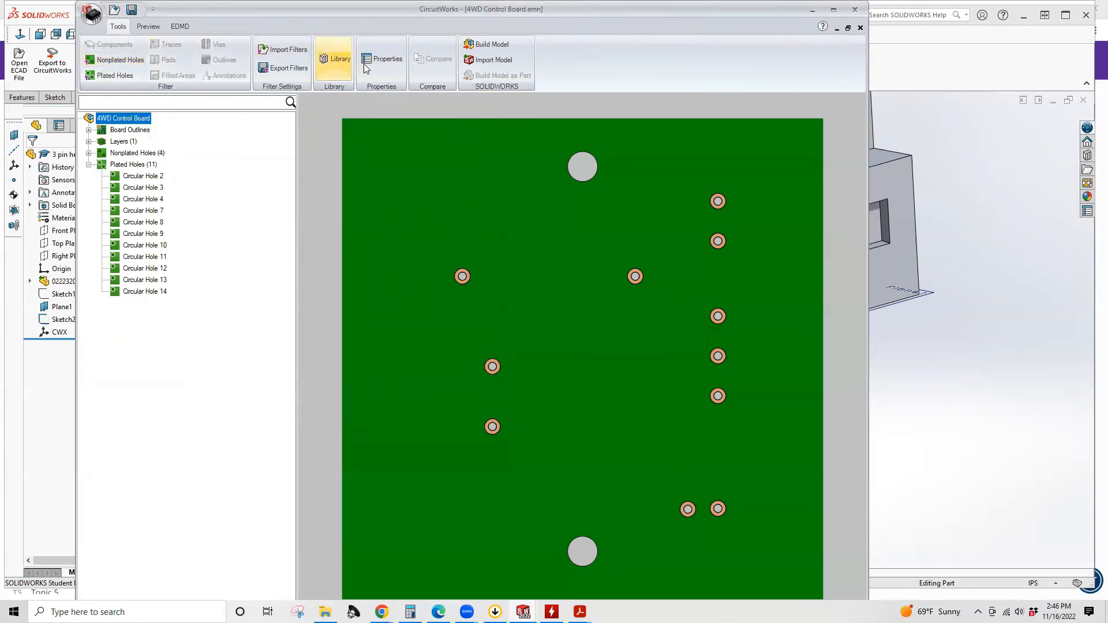
Step: Inspect the exported 4WD Control Board's file properties in CircuitWorks and collapse its list of plated holes
left_click(384, 58)
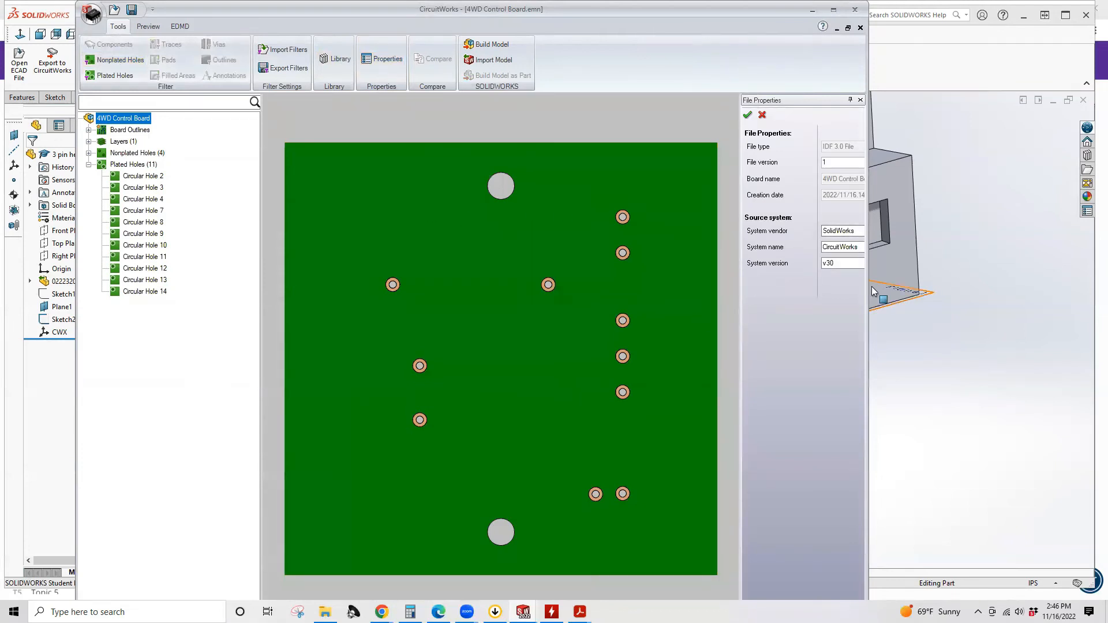
left_click_drag(866, 287, 936, 286)
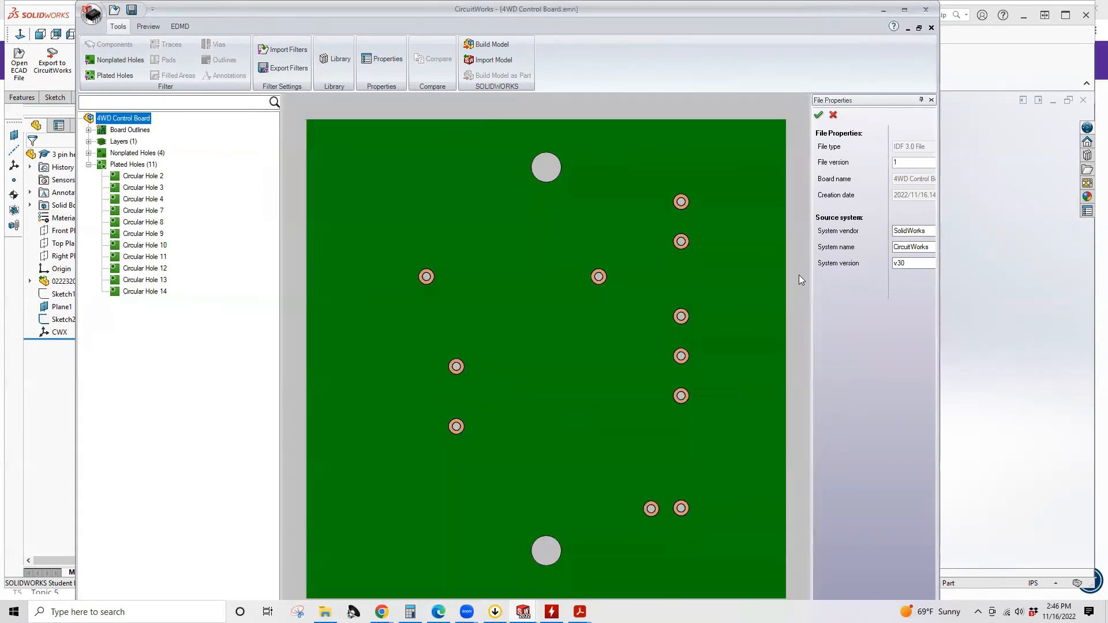
scroll(686, 263, "down", 2)
scroll(684, 259, "up", 5)
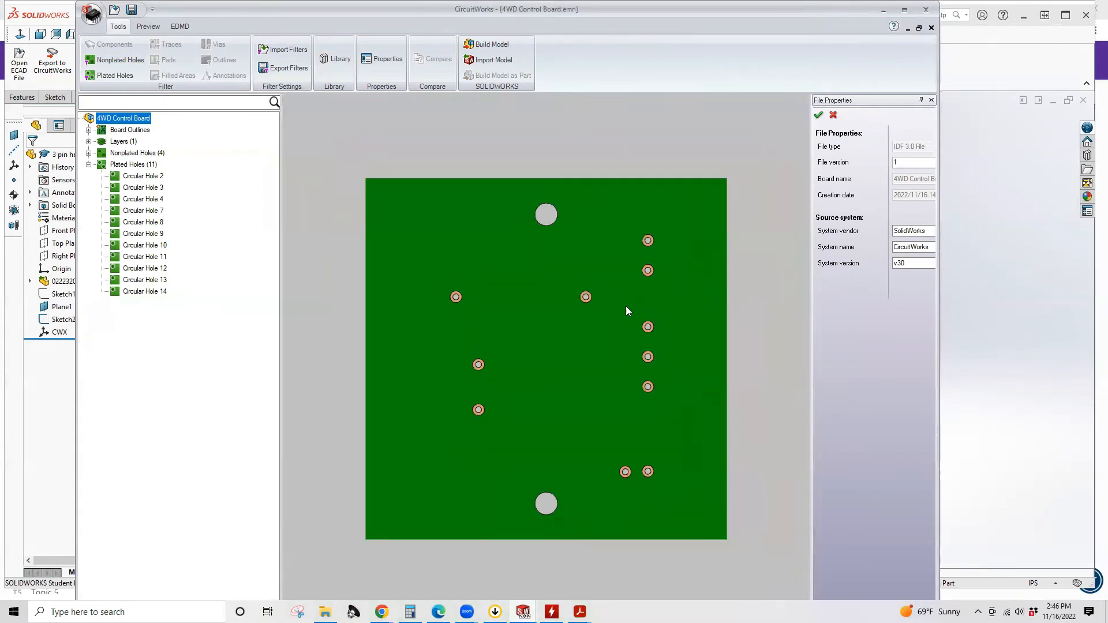
left_click(88, 165)
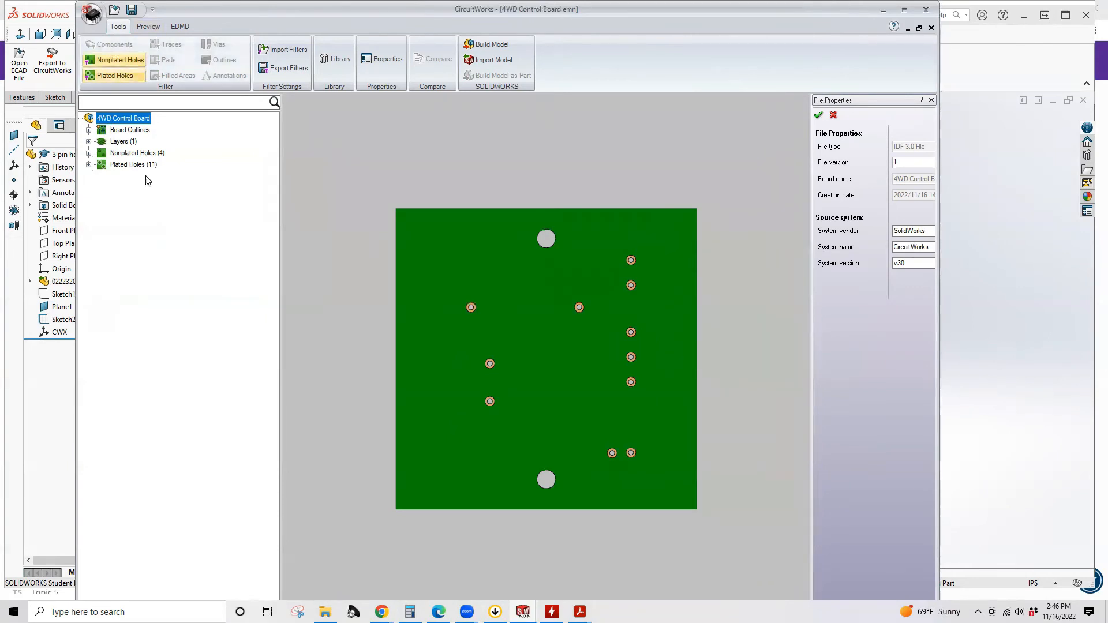
Step: Exit CircuitWorks without saving the changes to 4WD Control Board.emn
left_click(153, 10)
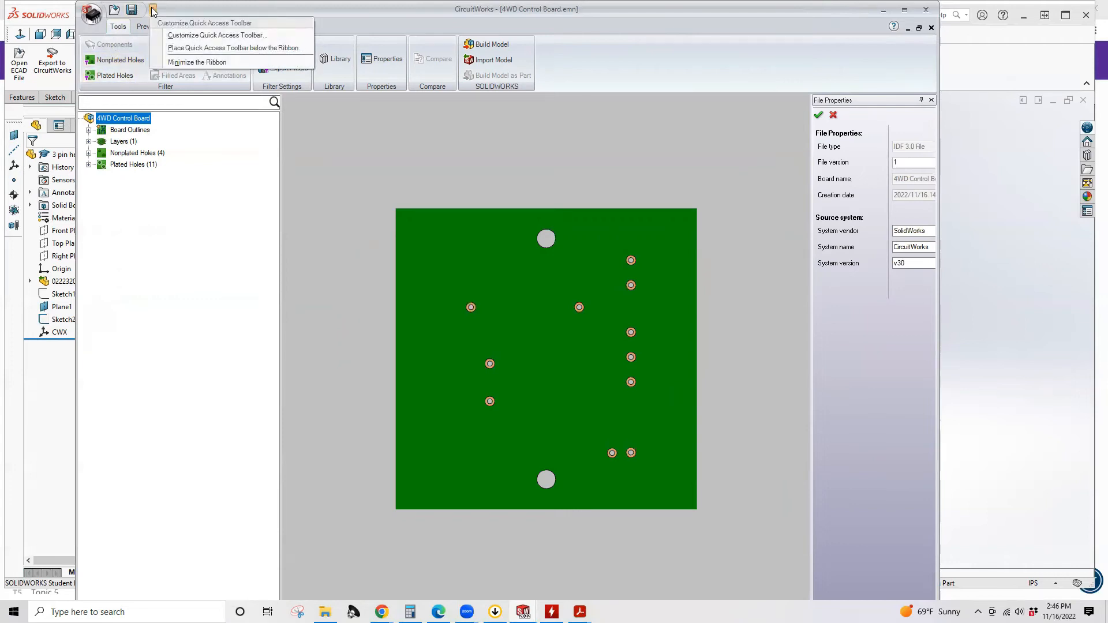
left_click(92, 14)
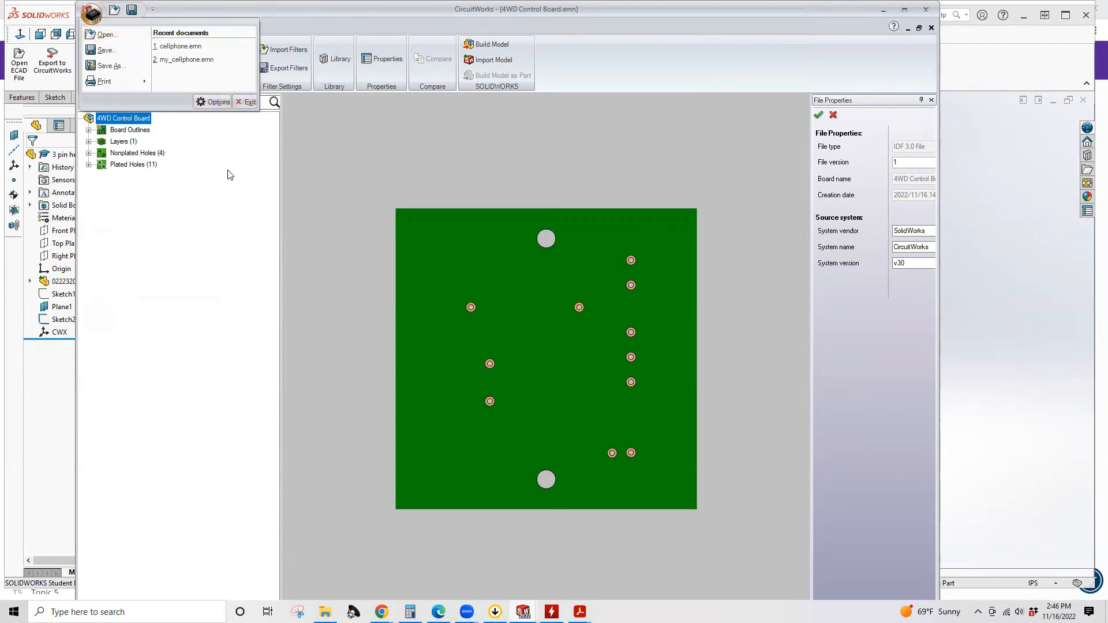
left_click(247, 102)
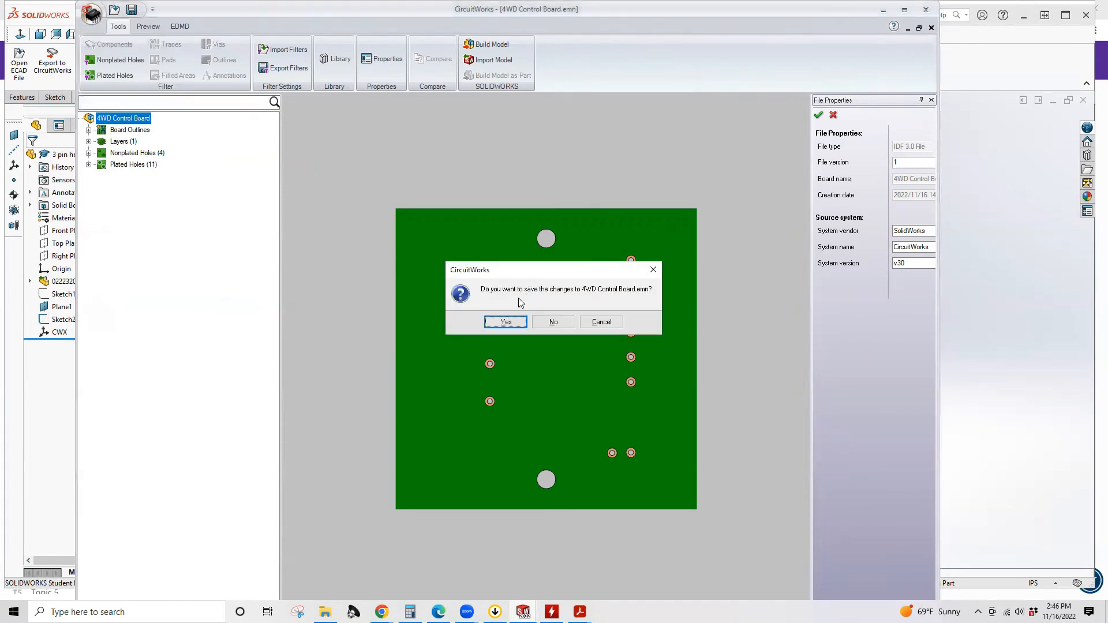
left_click(552, 322)
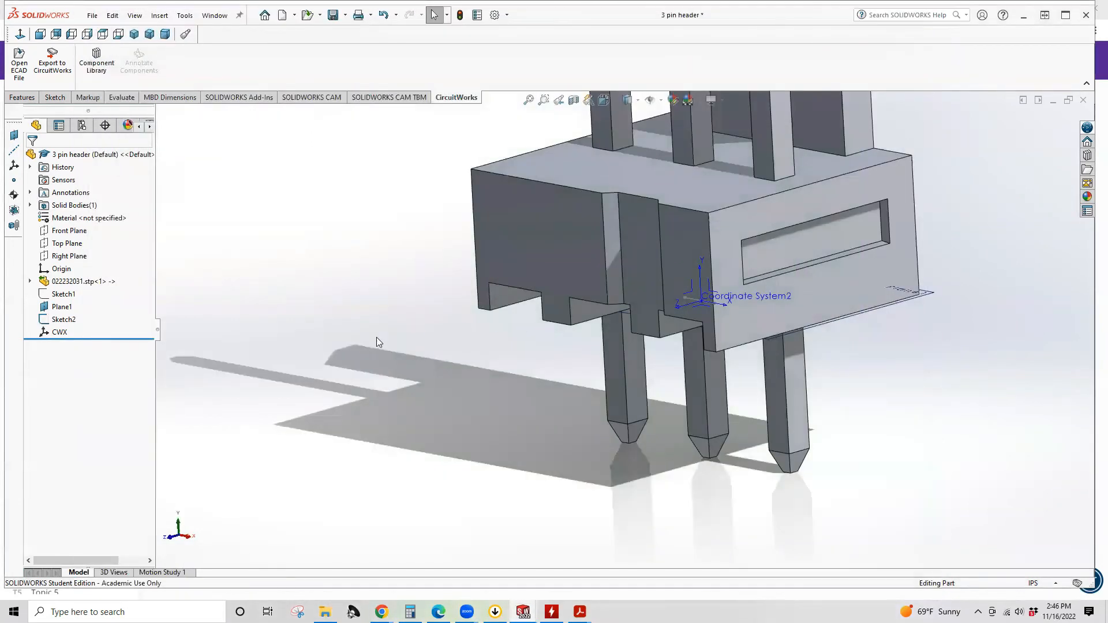
scroll(536, 363, "up", 3)
scroll(728, 322, "up", 3)
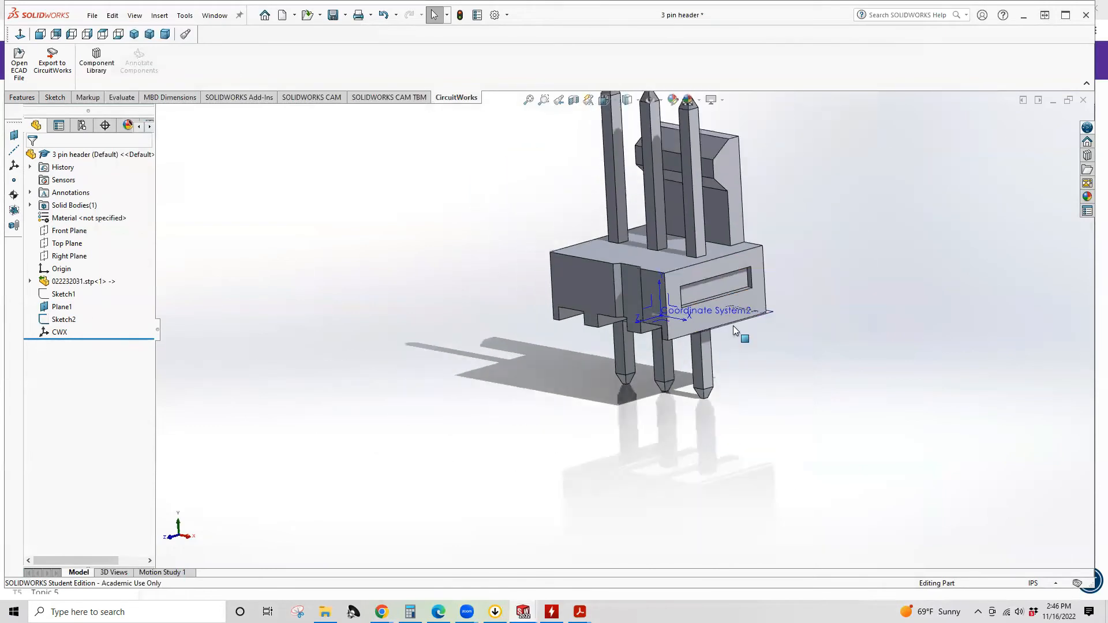
scroll(736, 253, "down", 3)
scroll(636, 236, "up", 2)
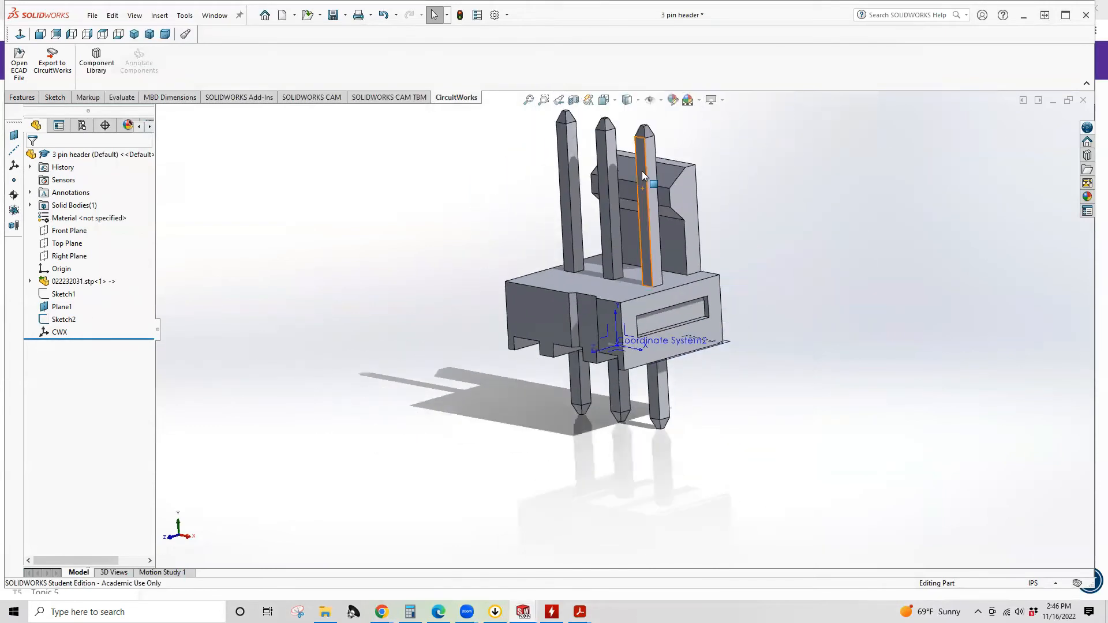
scroll(628, 128, "down", 3)
scroll(589, 351, "up", 3)
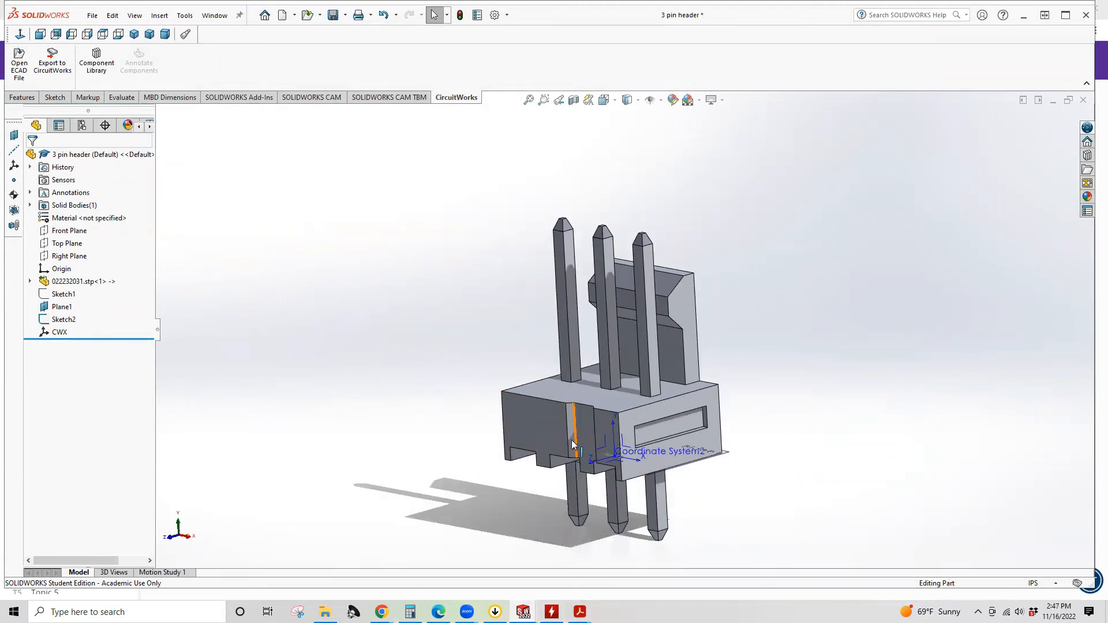
Step: Bring up the 4WD Control Board part and make a new assembly from it
left_click(23, 97)
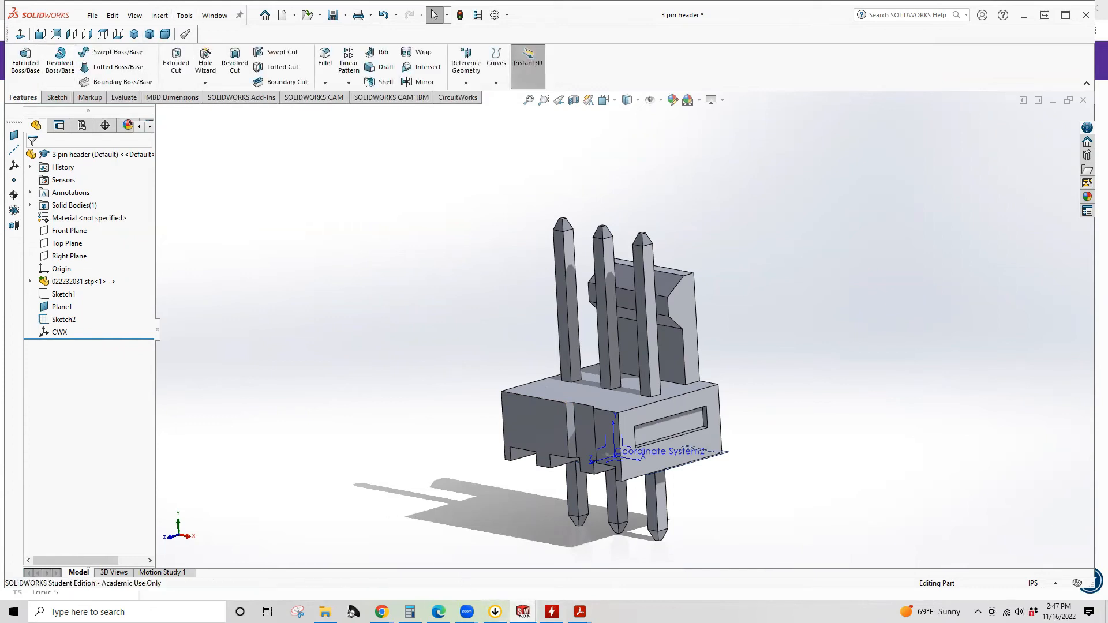
mouse_move(523, 612)
left_click(491, 557)
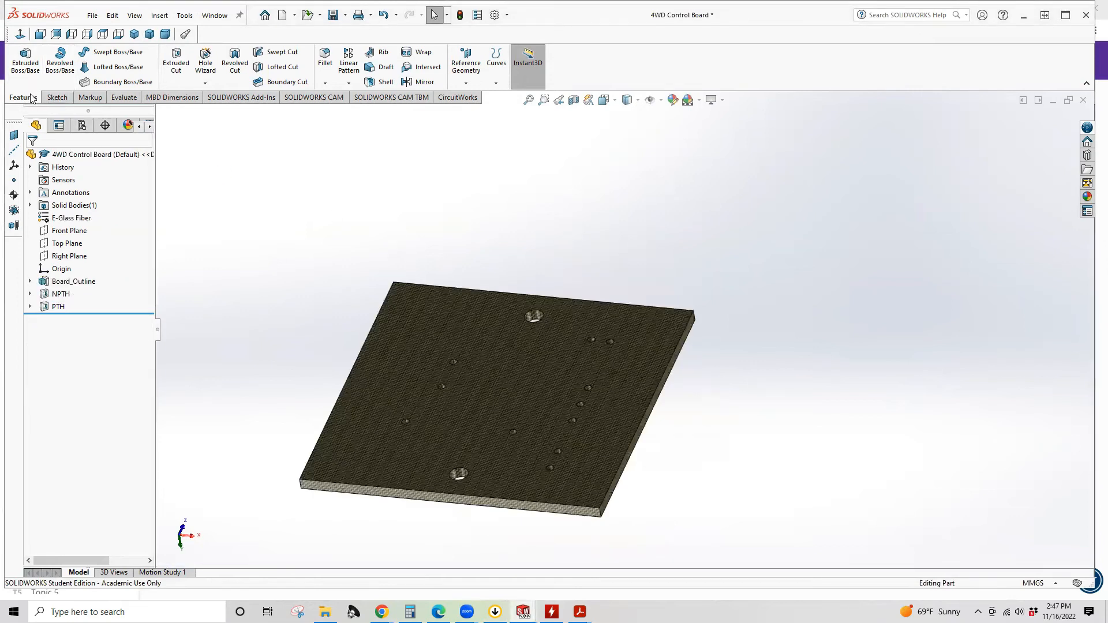
left_click(94, 17)
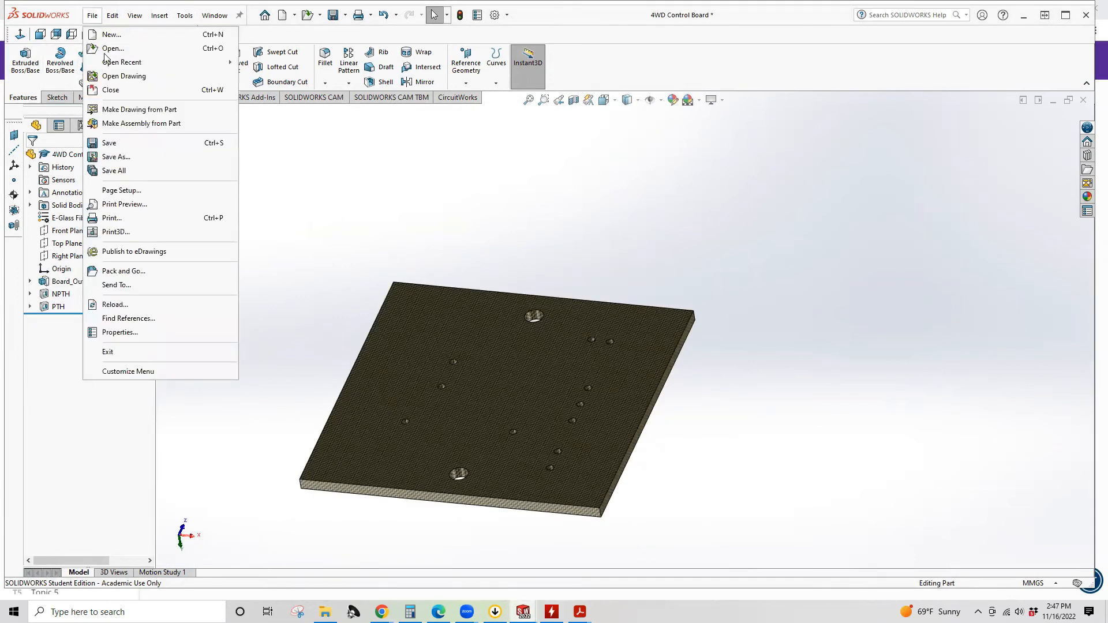
left_click(124, 124)
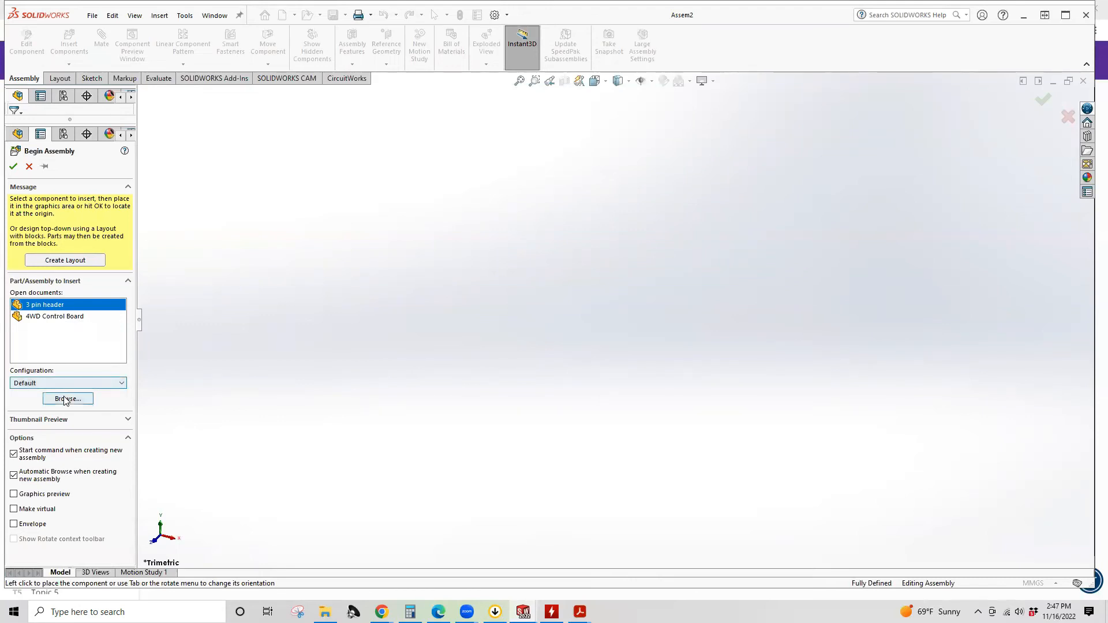
Step: Insert both the 3 pin header and the 4WD Control Board into the new assembly
left_click(67, 319, "ctrl")
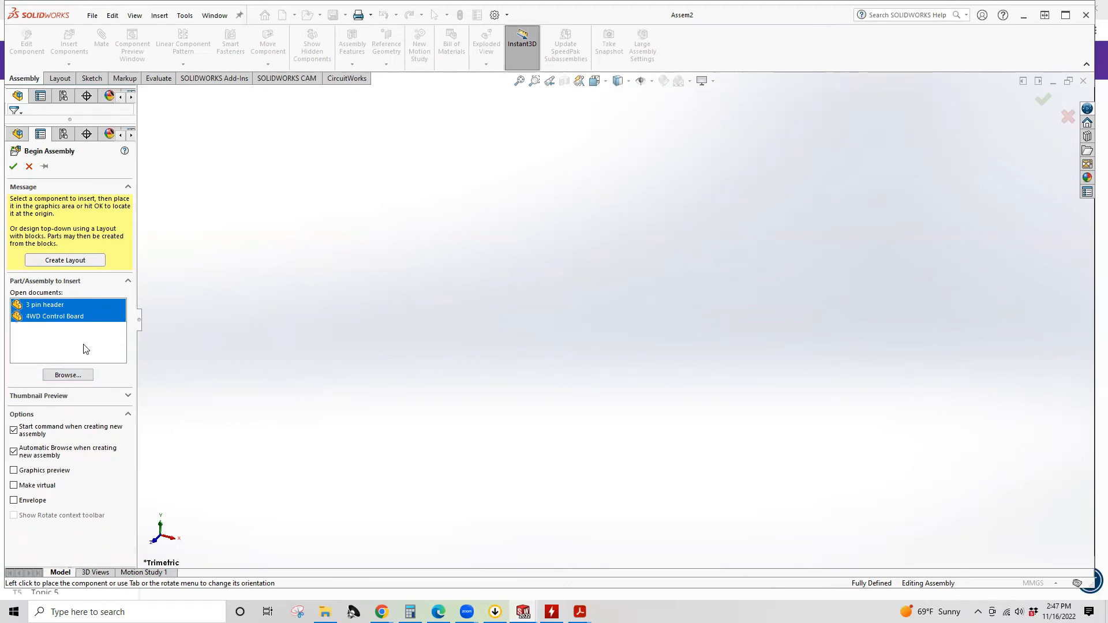
left_click(400, 293)
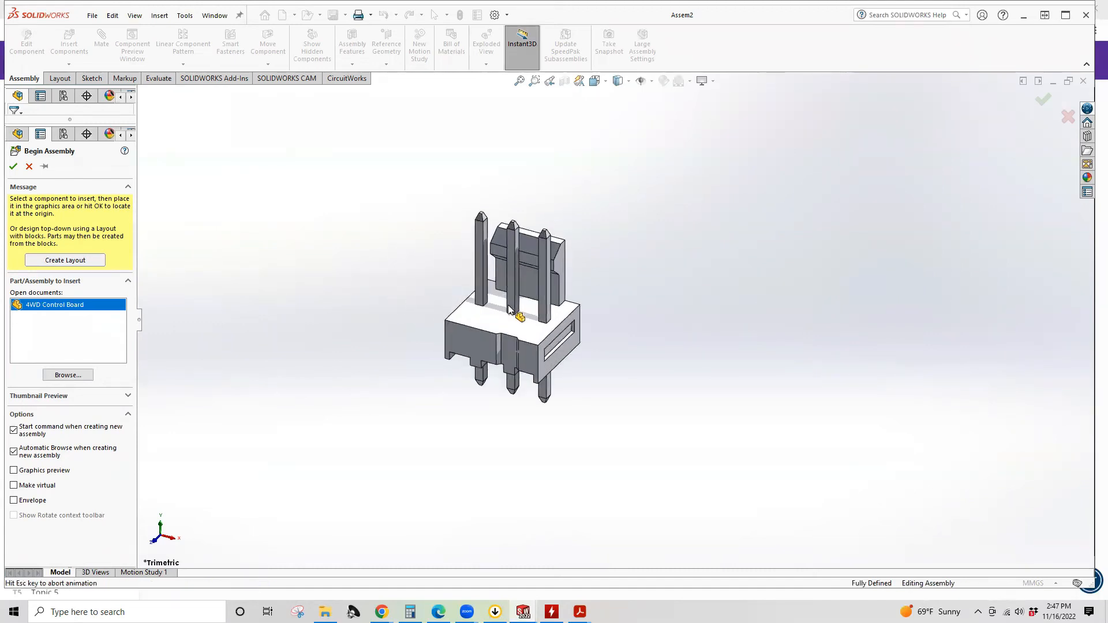
left_click(324, 247)
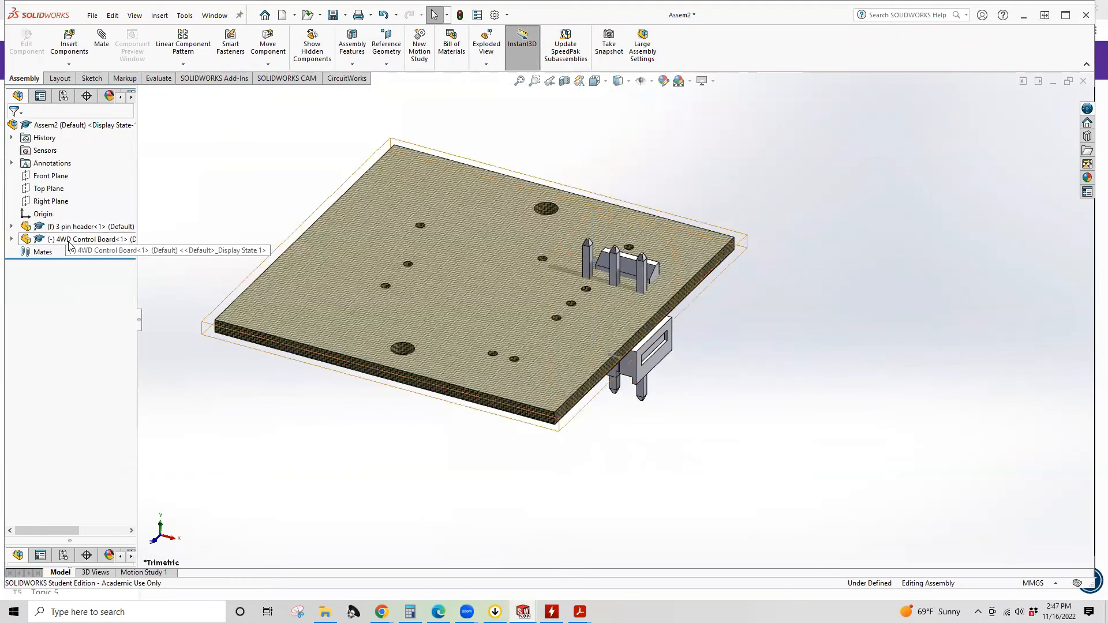
Step: Insert the 2 pin header and Led Green parts from the ESG_251 folder, placing both in free space beside the board
left_click(69, 41)
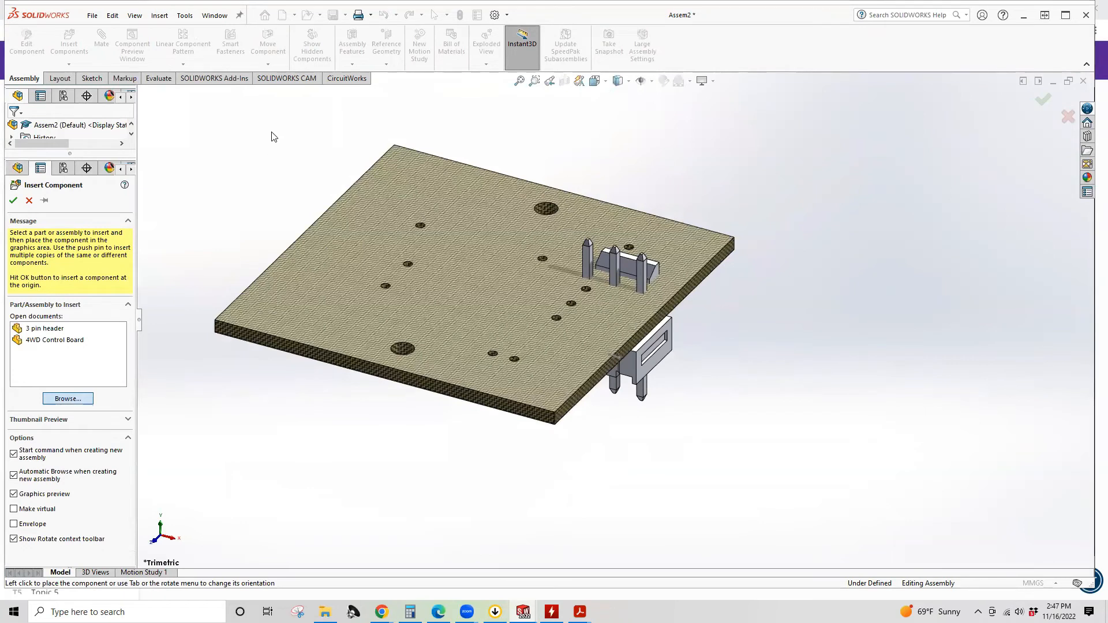
left_click(379, 155)
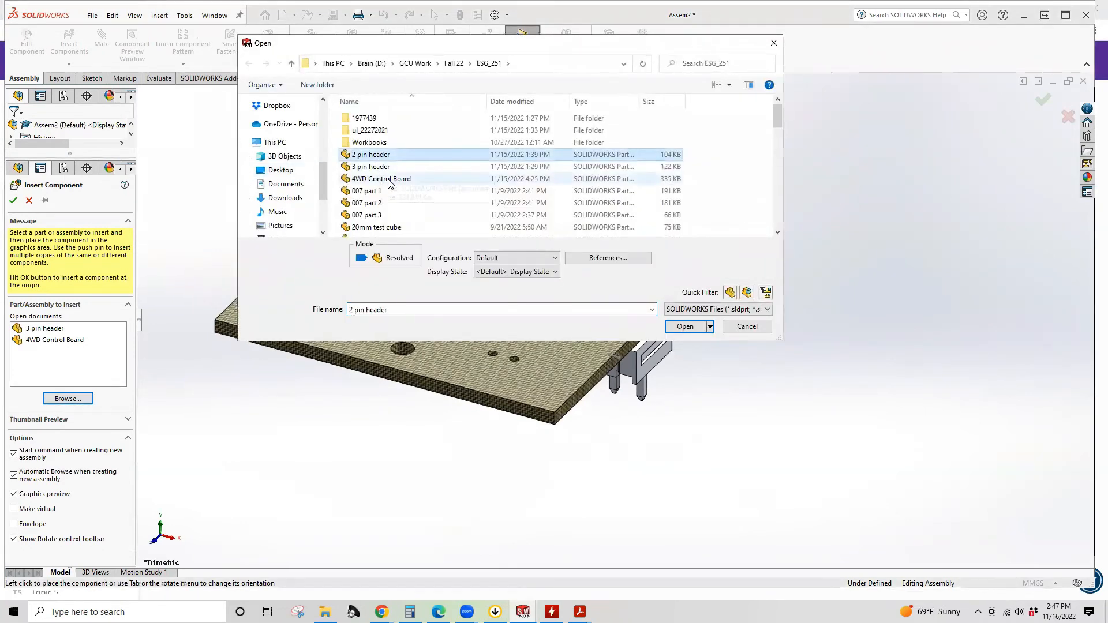
scroll(387, 177, "down", 2)
scroll(397, 156, "down", 5)
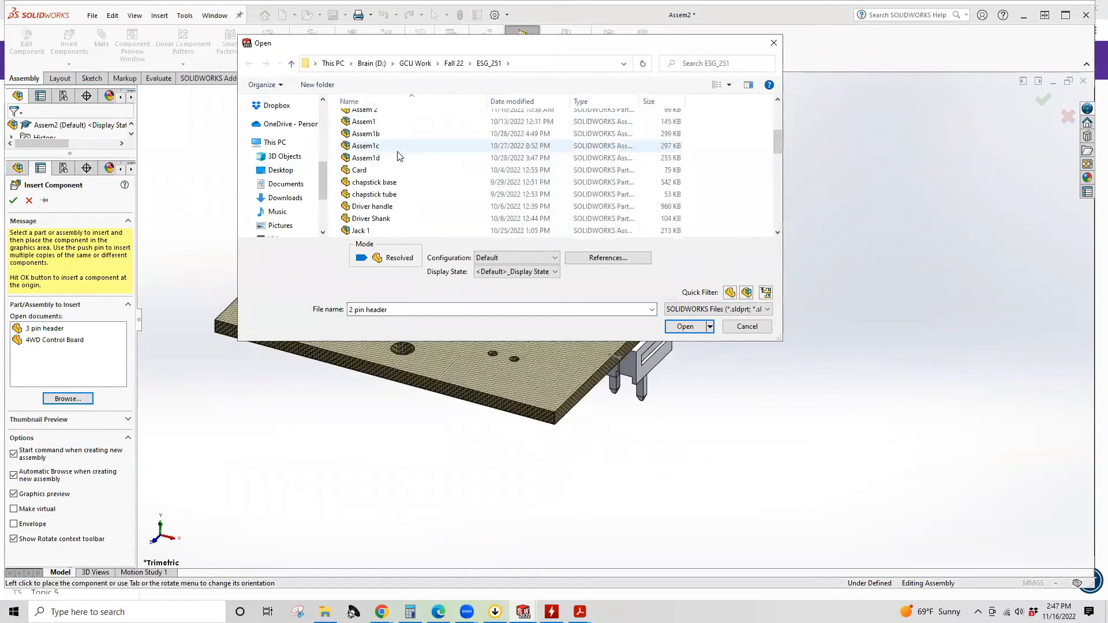
scroll(395, 163, "down", 6)
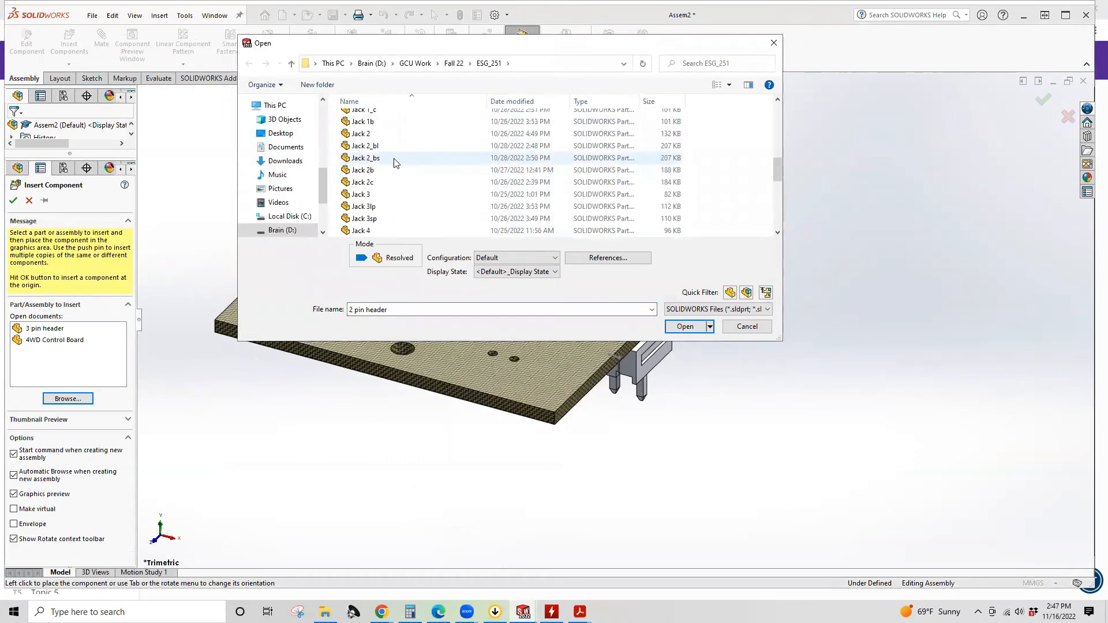
scroll(395, 163, "up", 1)
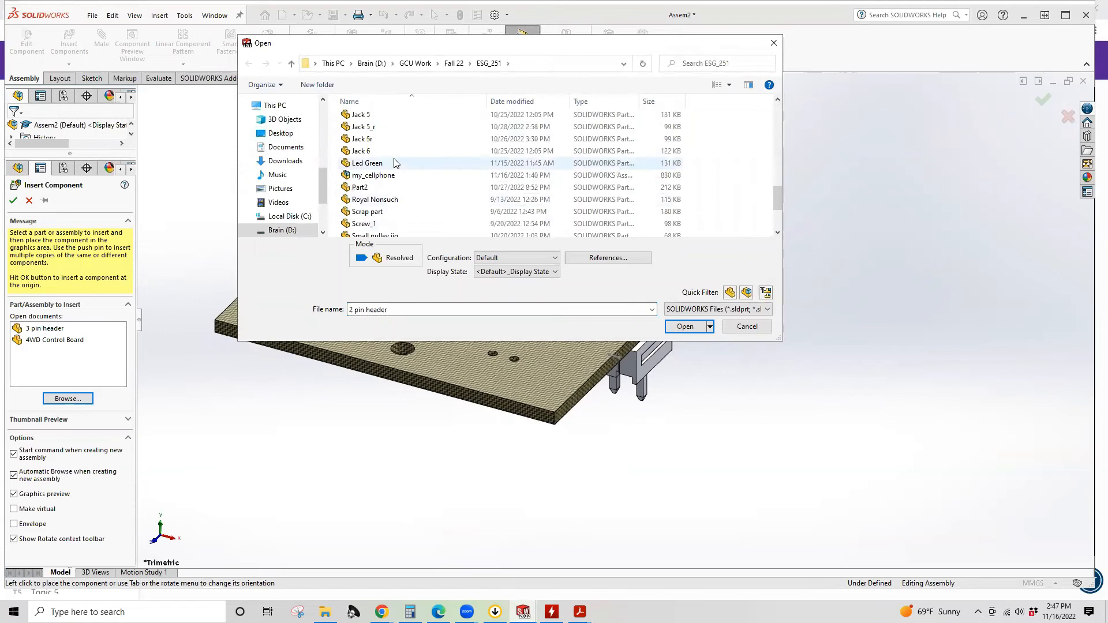
left_click(378, 166, "ctrl")
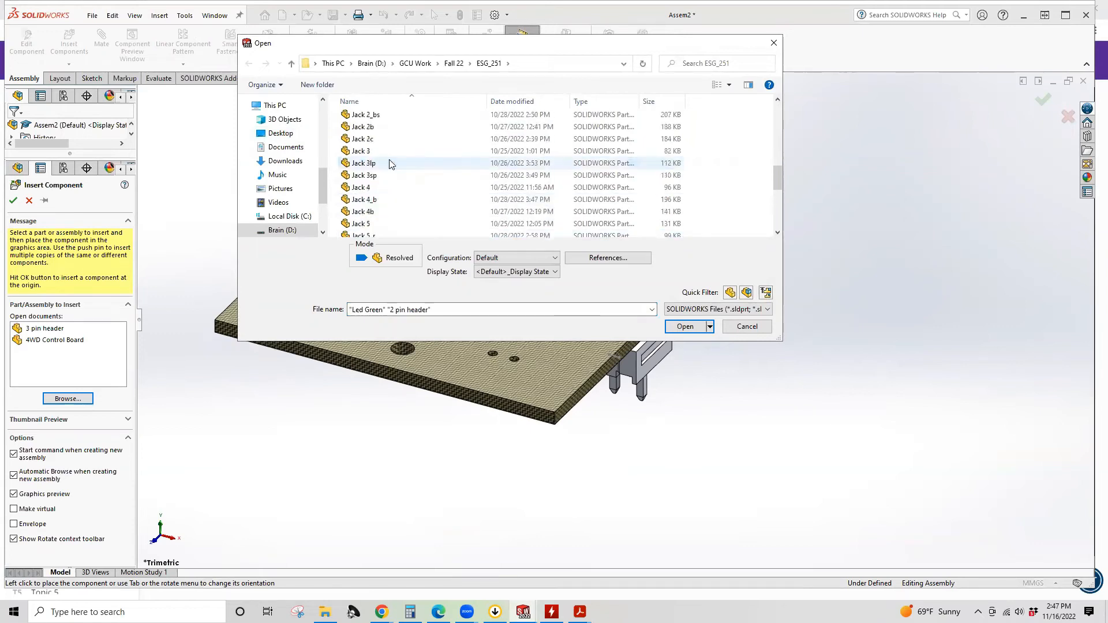
scroll(390, 163, "down", 1)
scroll(389, 164, "down", 2)
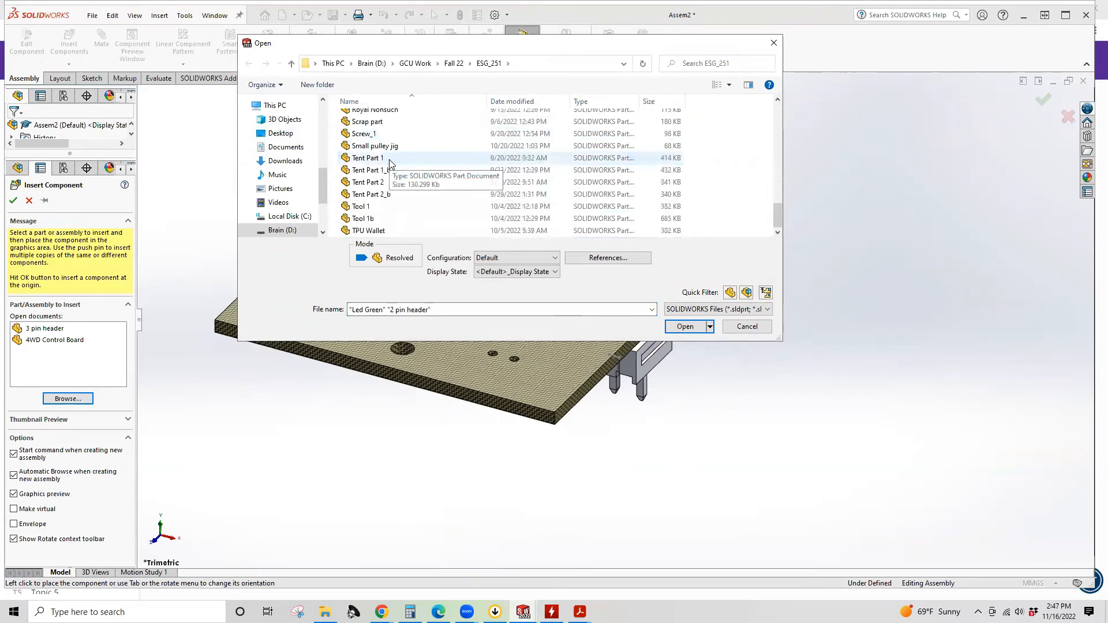
scroll(388, 164, "up", 15)
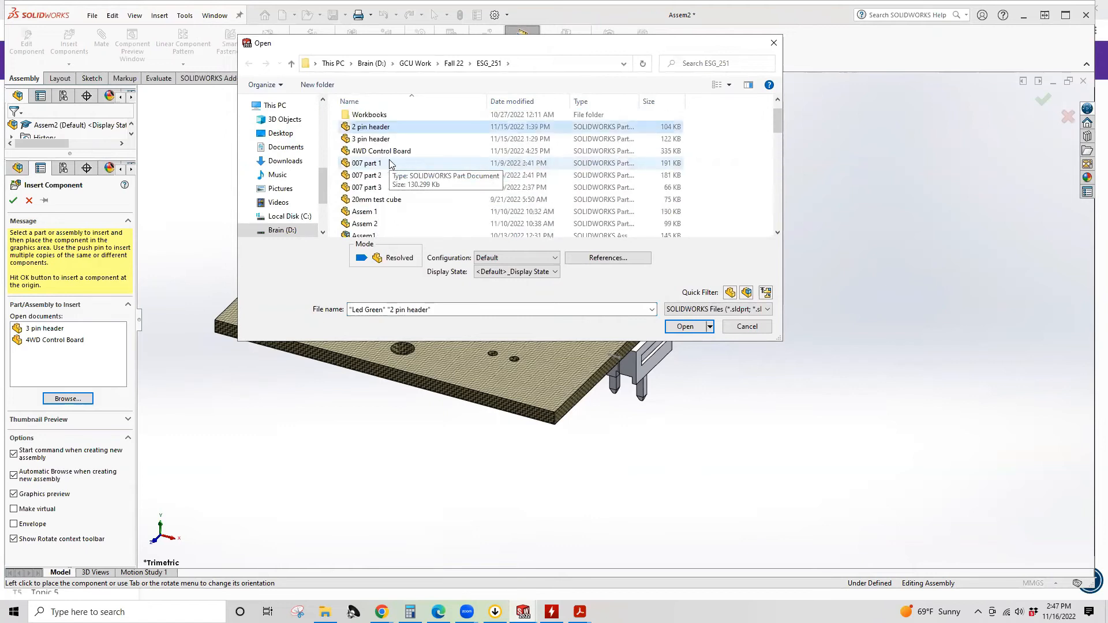
scroll(389, 163, "up", 1)
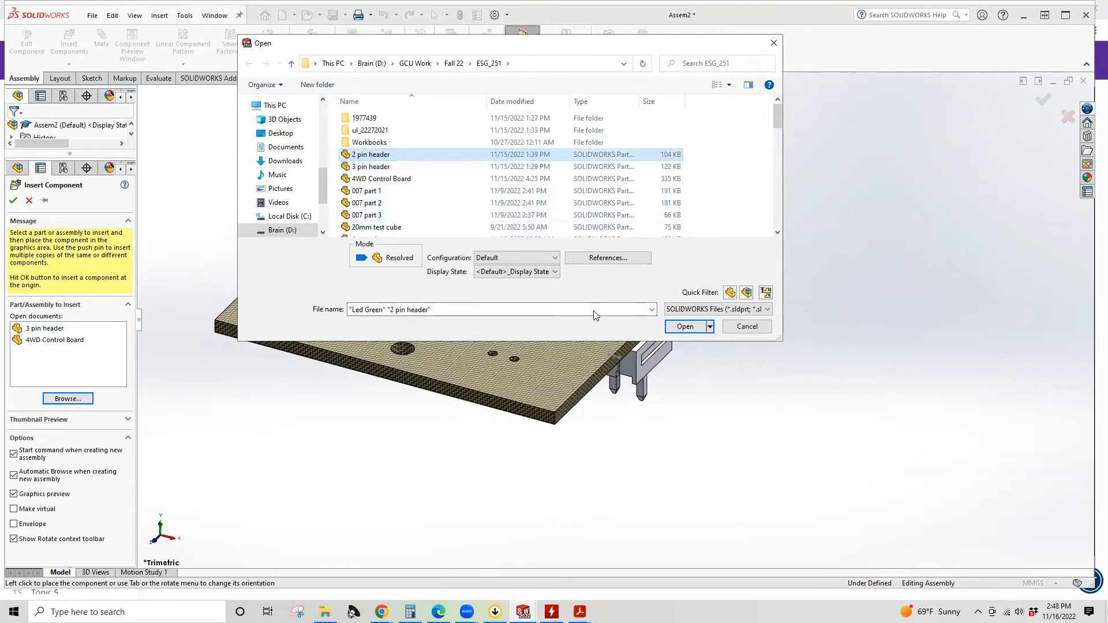
left_click(689, 326)
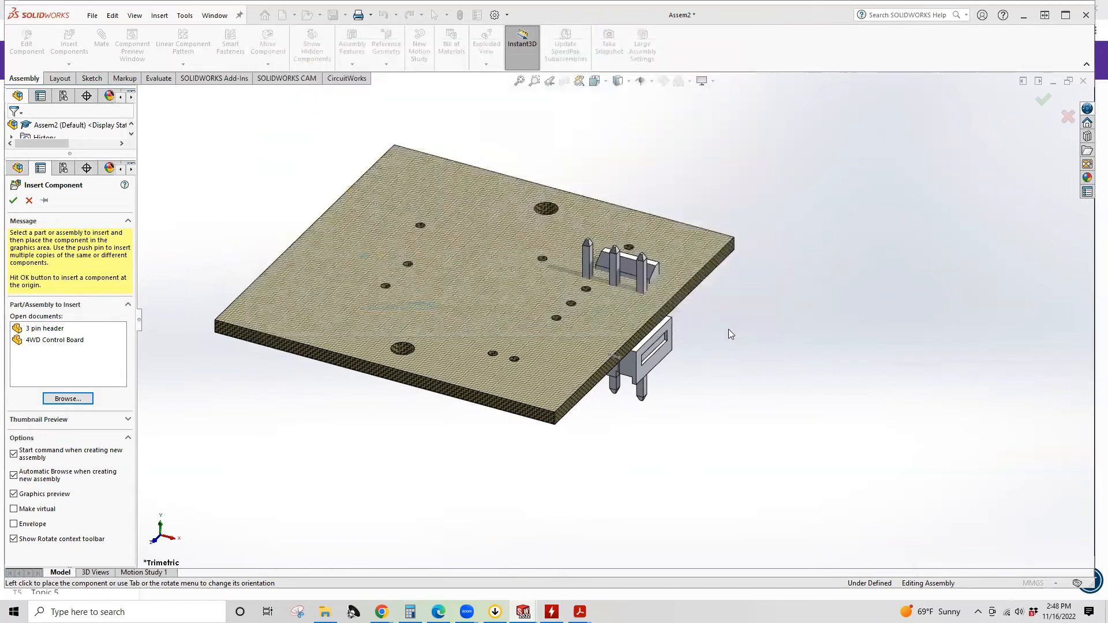
left_click(799, 327)
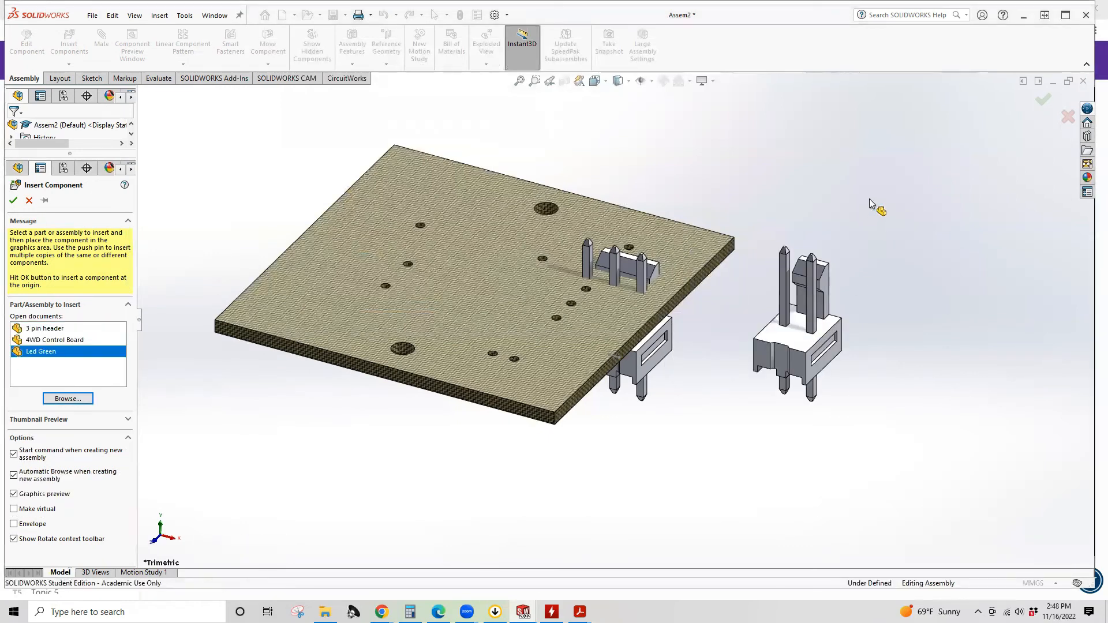
left_click(898, 195)
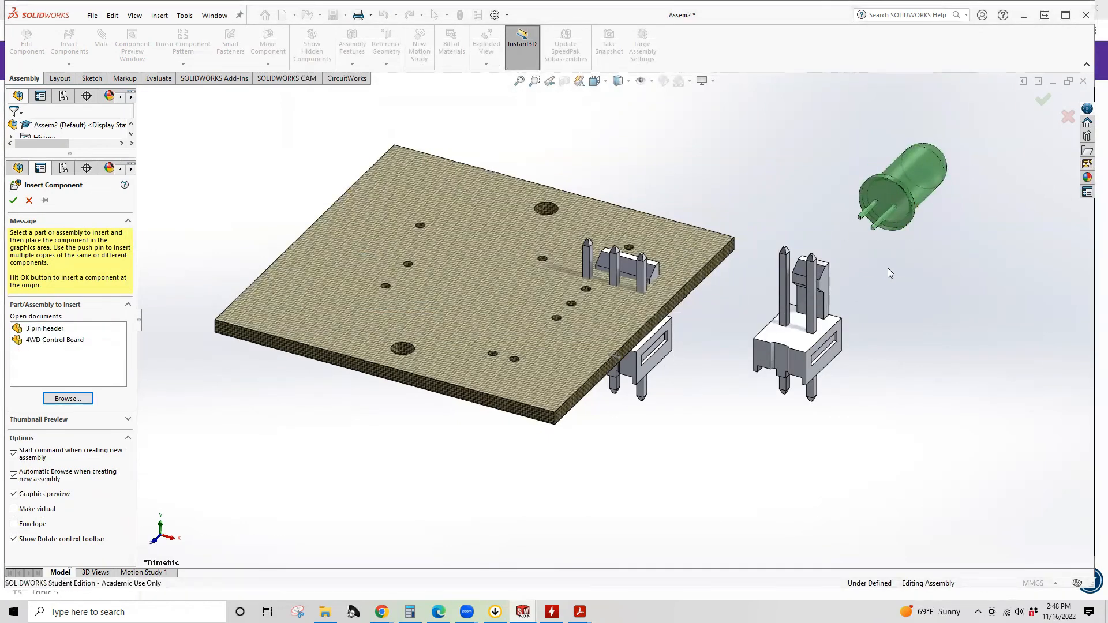
Step: Add a parallel mate between a pin side face of the 3 pin header and the board's long edge face, with aligned mate alignment
scroll(889, 267, "down", 1)
middle_click_drag(889, 267, 890, 282)
scroll(783, 217, "up", 2)
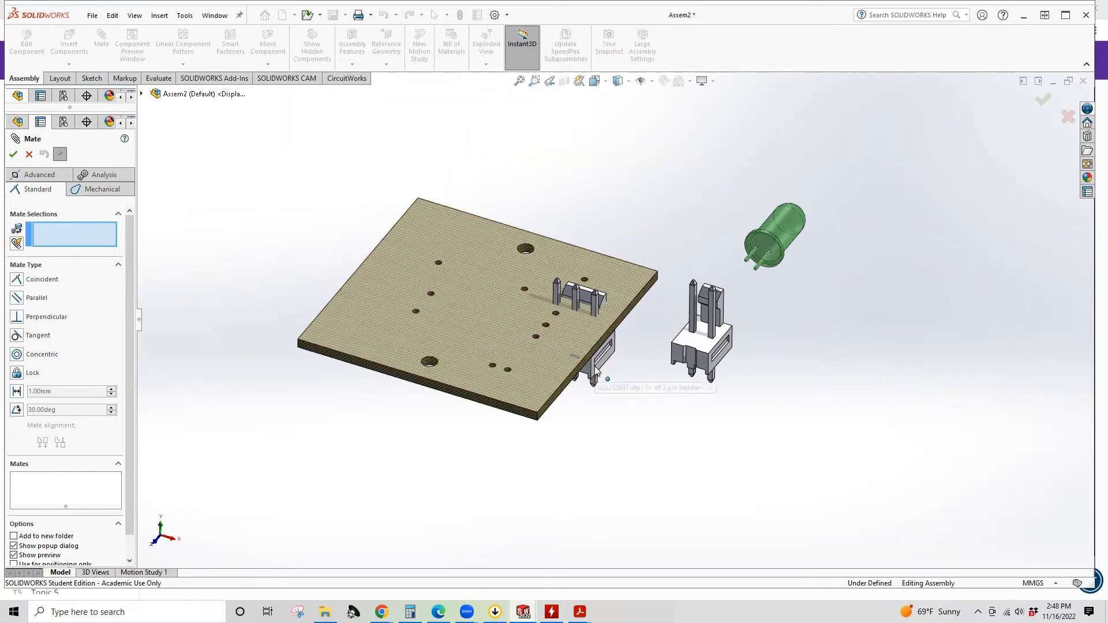
middle_click_drag(605, 367, 596, 329)
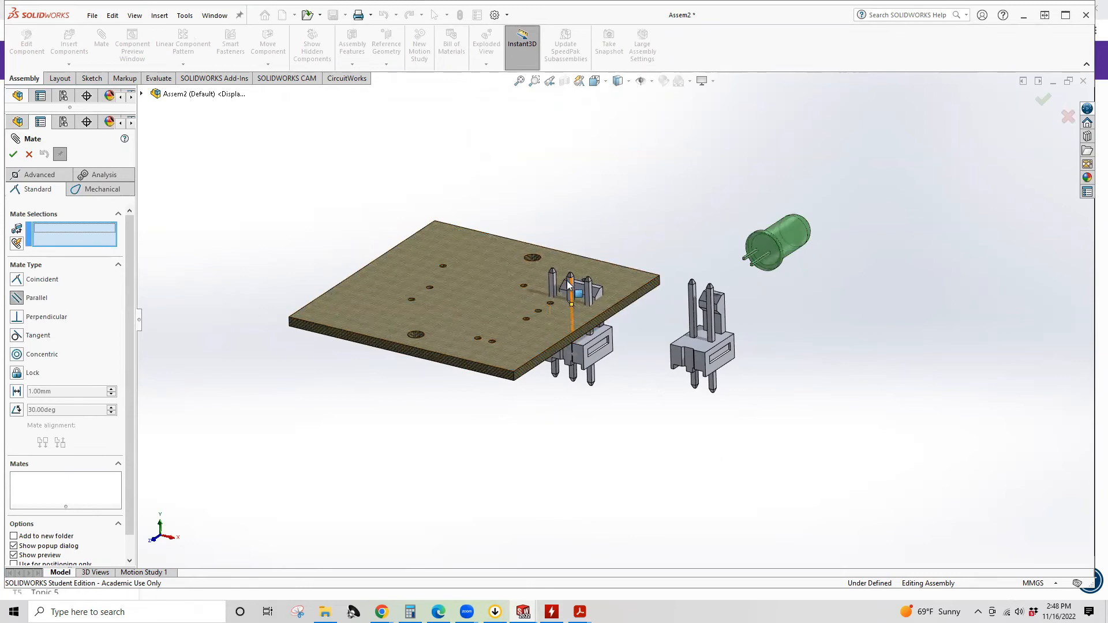
scroll(568, 285, "down", 6)
left_click(536, 324)
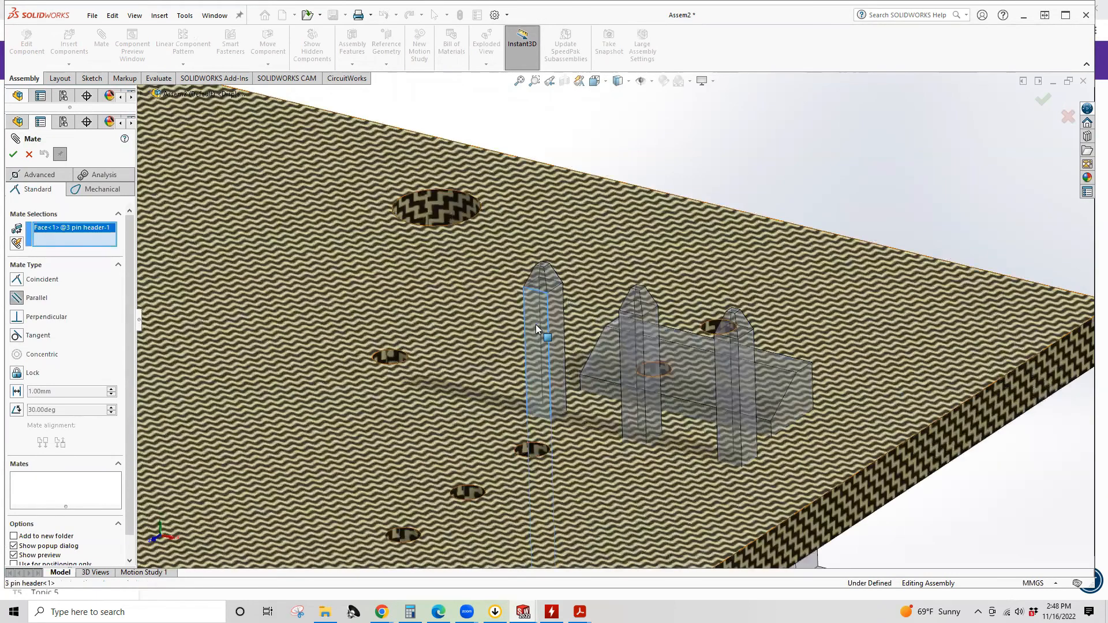
scroll(540, 398, "up", 5)
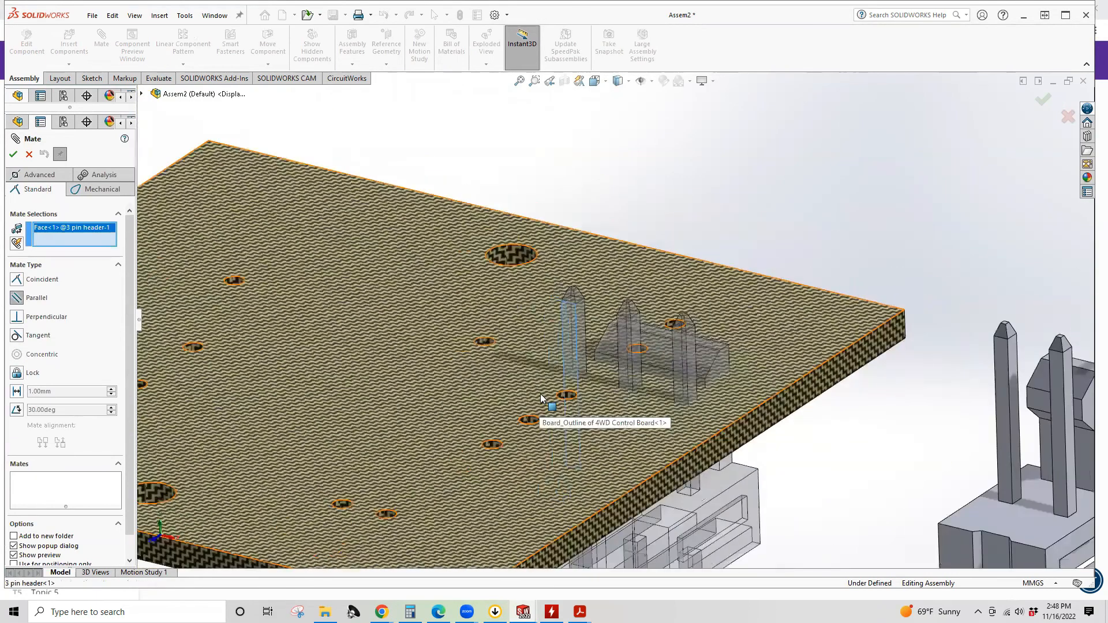
left_click(657, 488)
scroll(536, 421, "up", 3)
scroll(537, 422, "up", 3)
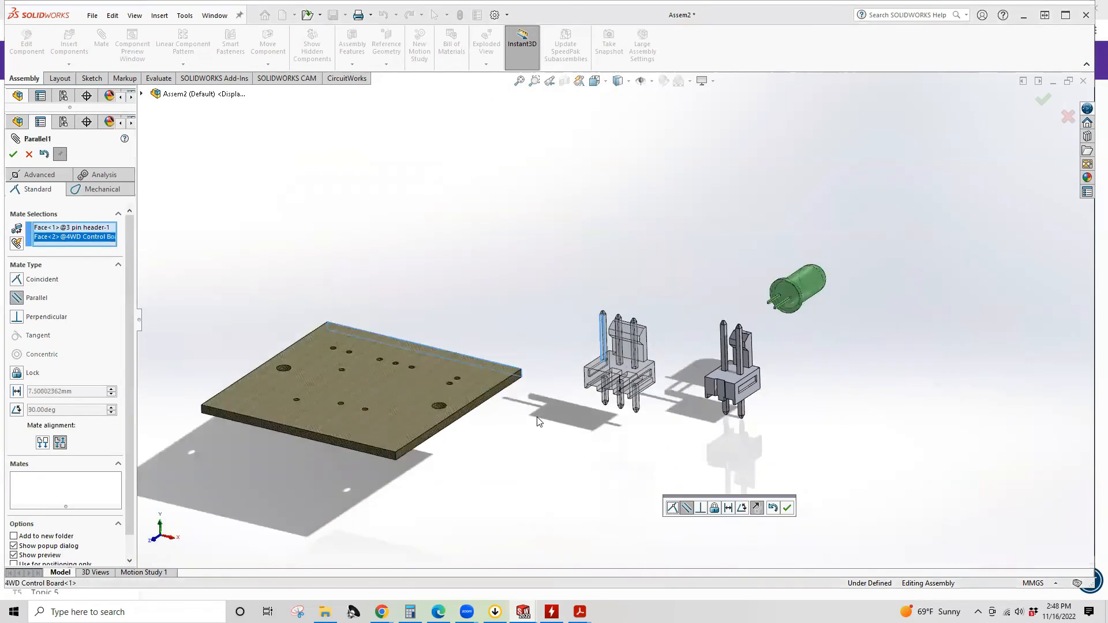
left_click(43, 444)
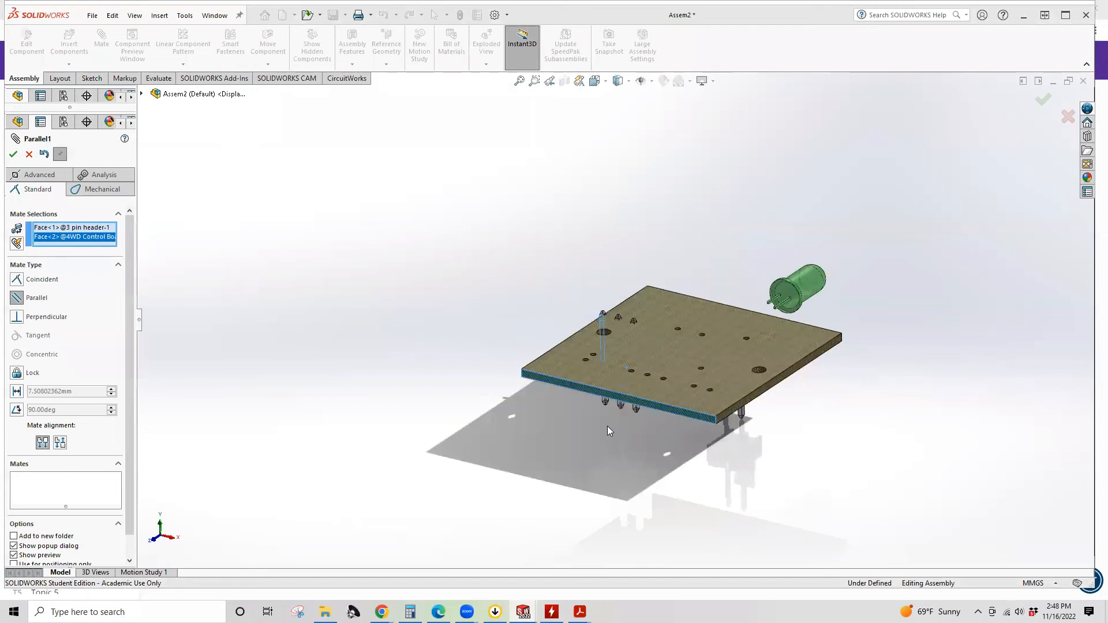
middle_click_drag(607, 425, 641, 410)
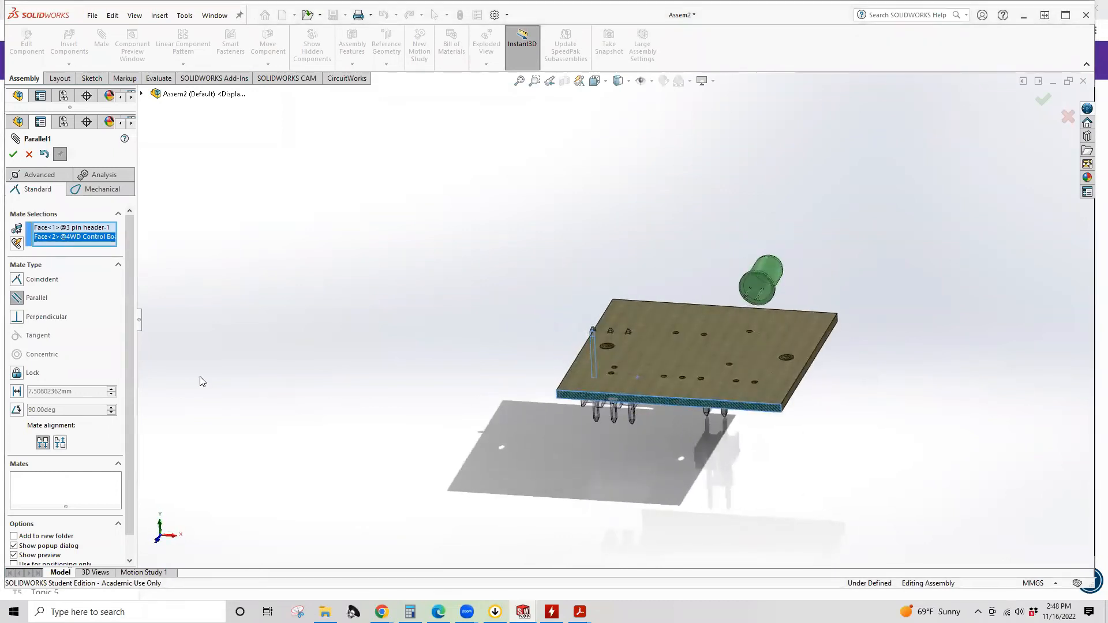
left_click(13, 155)
Step: Fix the 4WD Control Board in place in the assembly
middle_click_drag(547, 403, 731, 360)
right_click(718, 352)
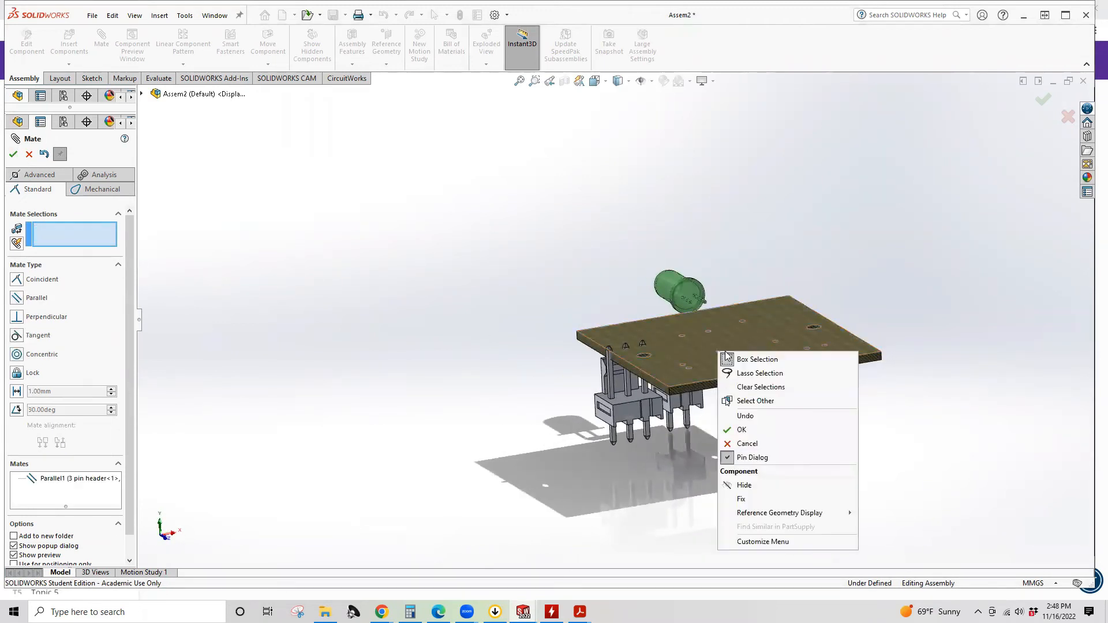
left_click(740, 498)
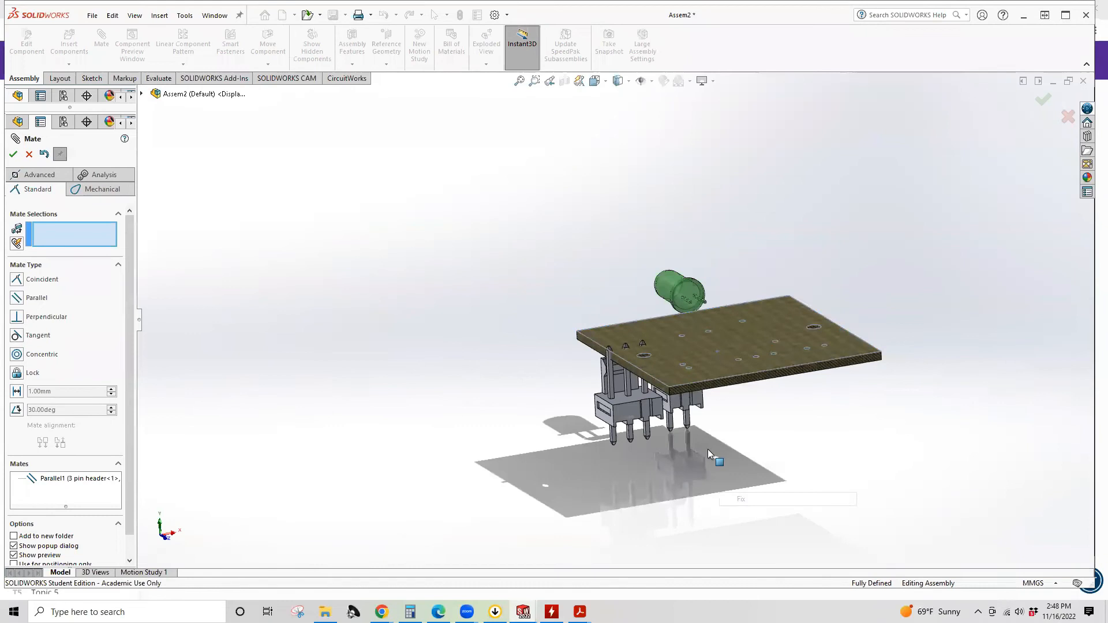
right_click(614, 409)
left_click(482, 380)
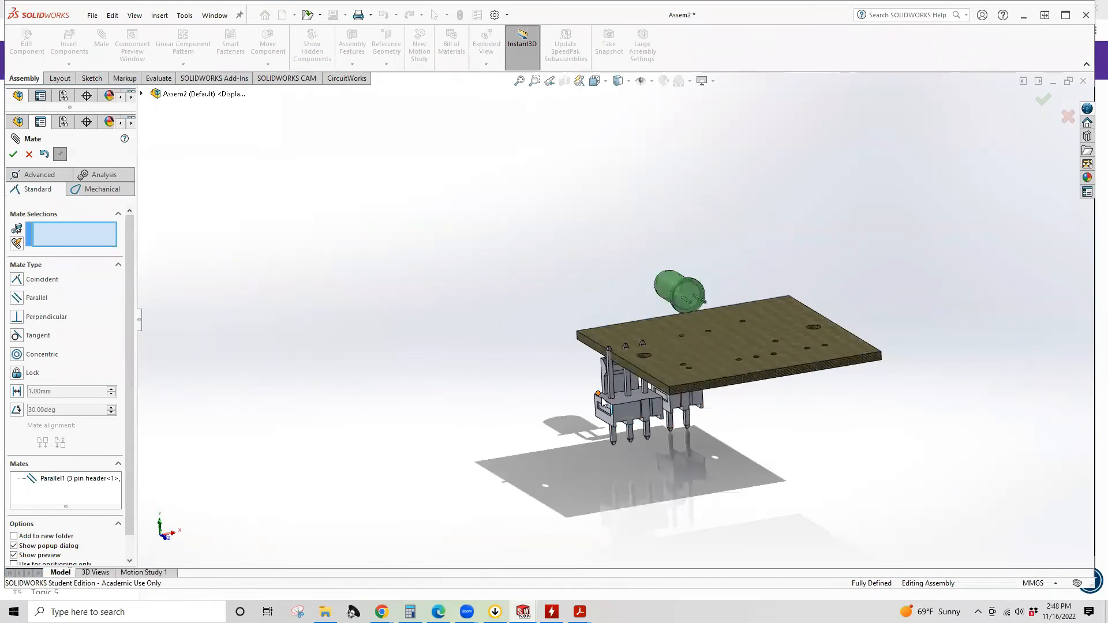
right_click(622, 414)
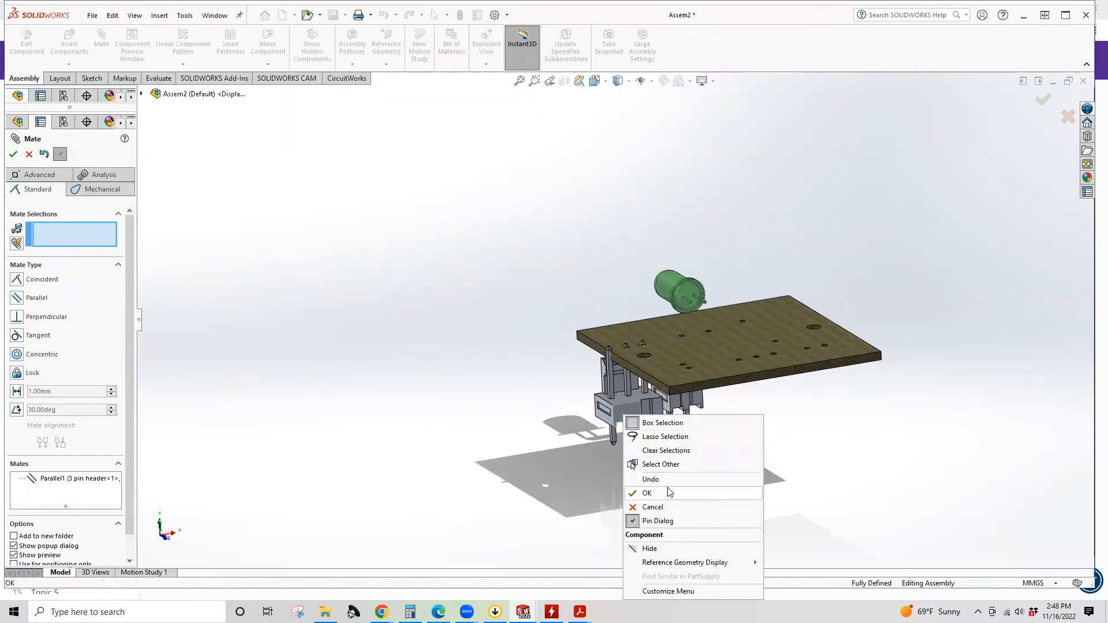
left_click(557, 443)
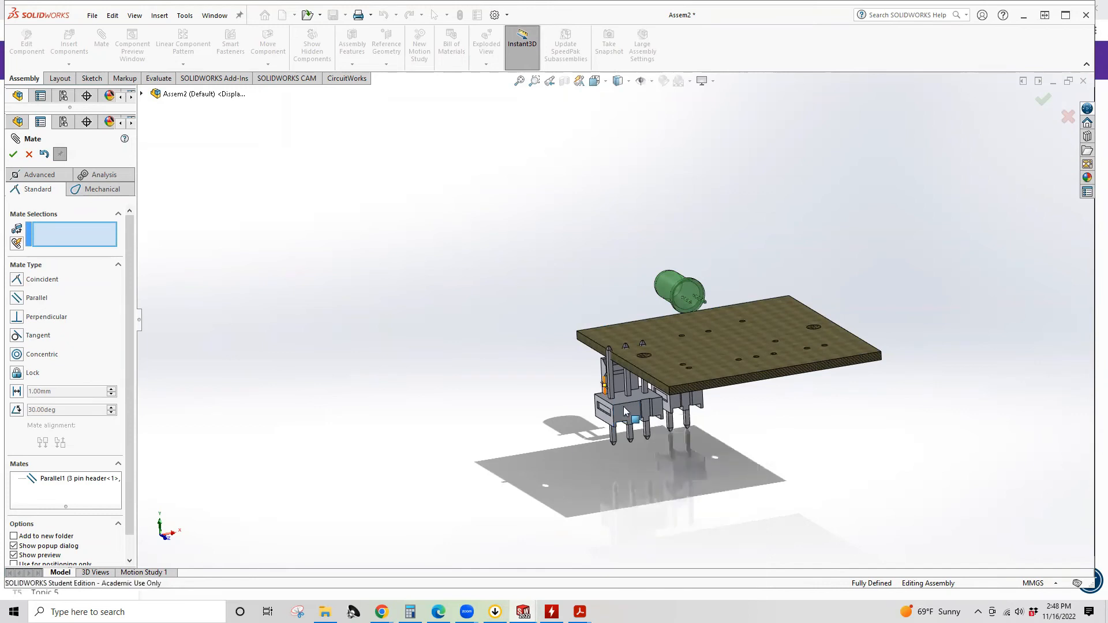
left_click(621, 388)
right_click(622, 389)
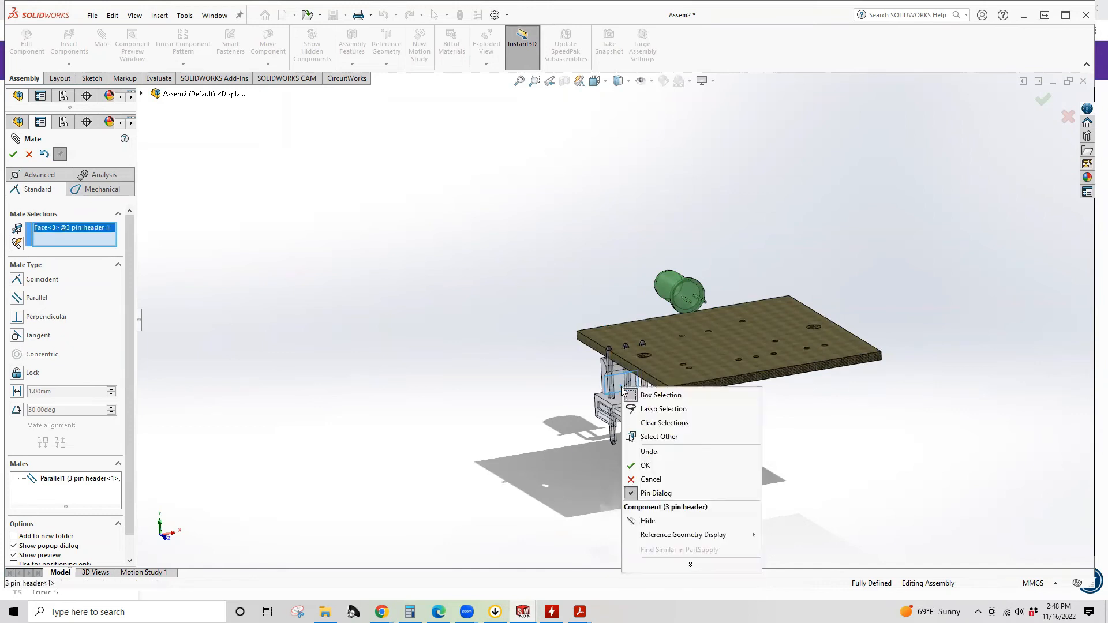
key("Escape")
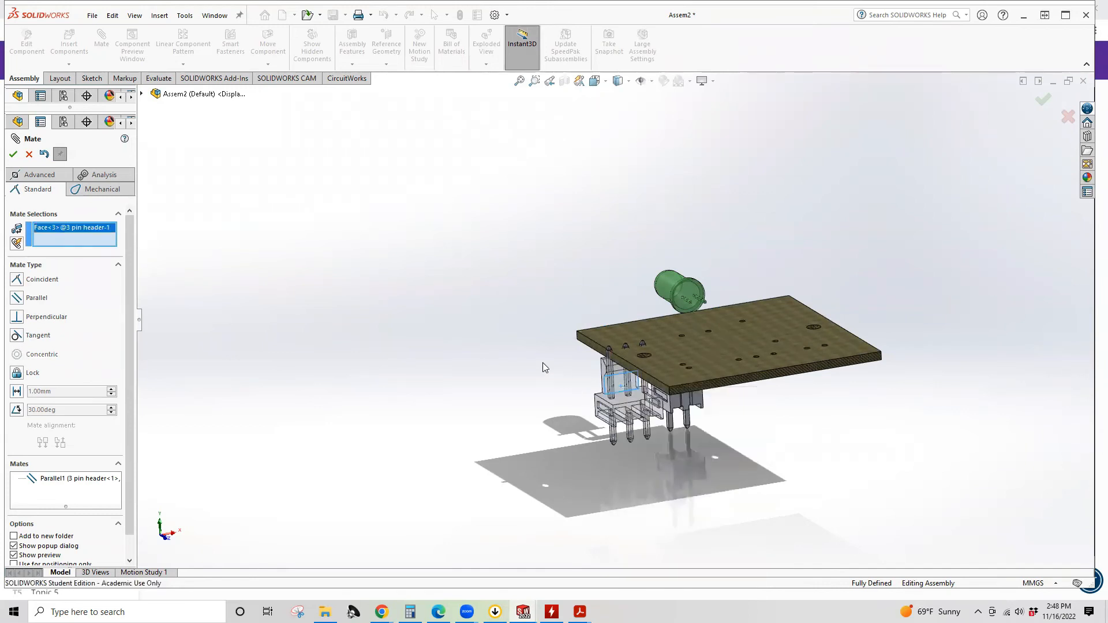
Step: Leave the Mate command and float the 3 pin header so it is free to move
key("Escape")
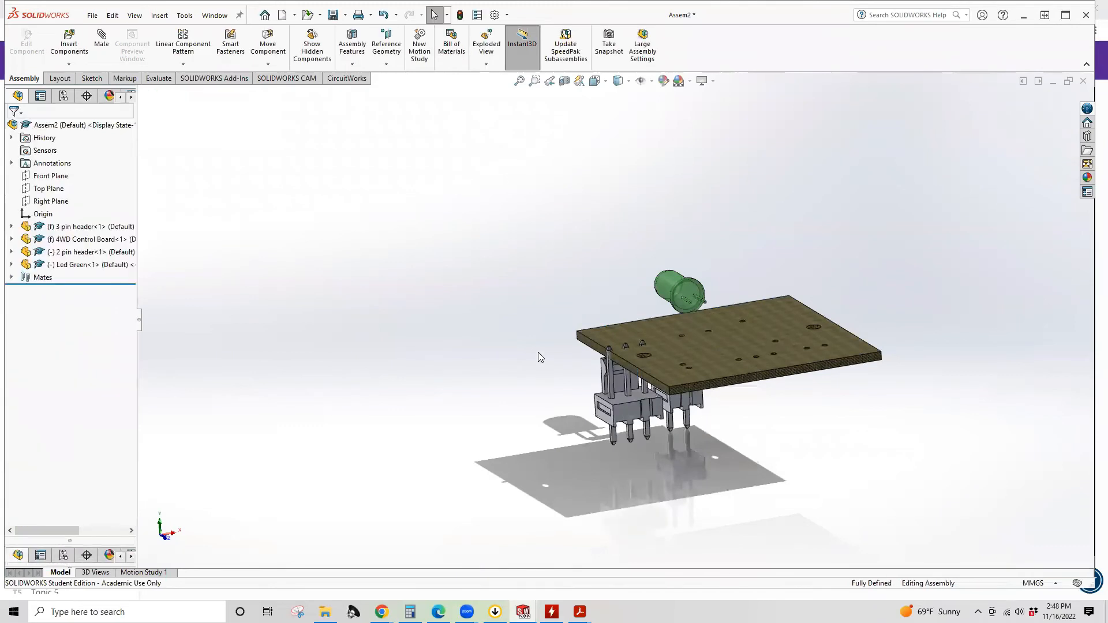
right_click(619, 382)
left_click(634, 418)
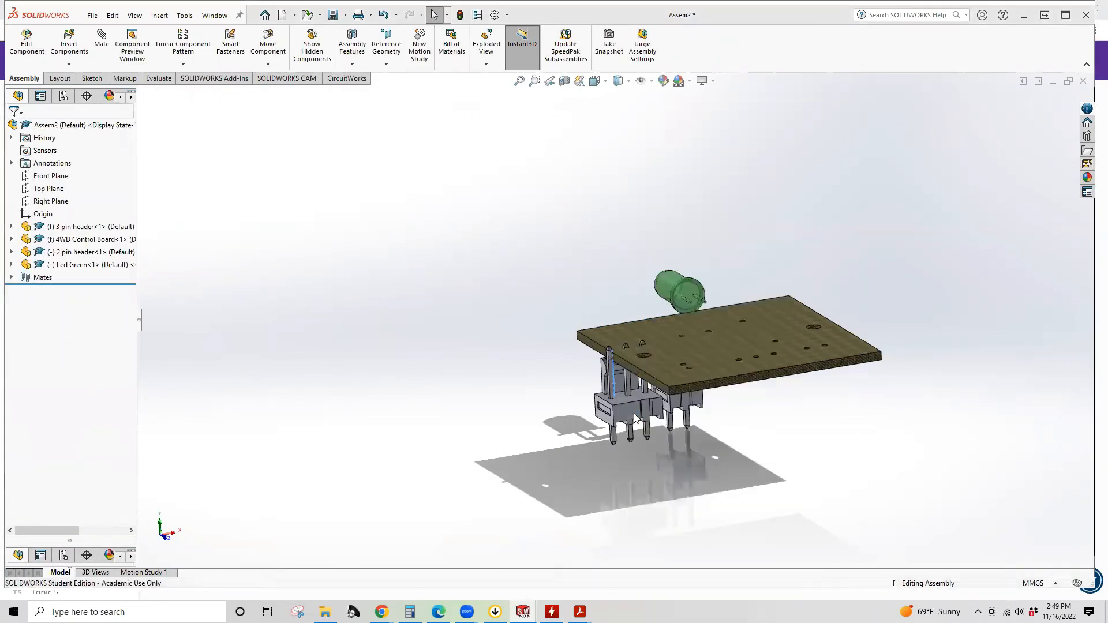
right_click(626, 335)
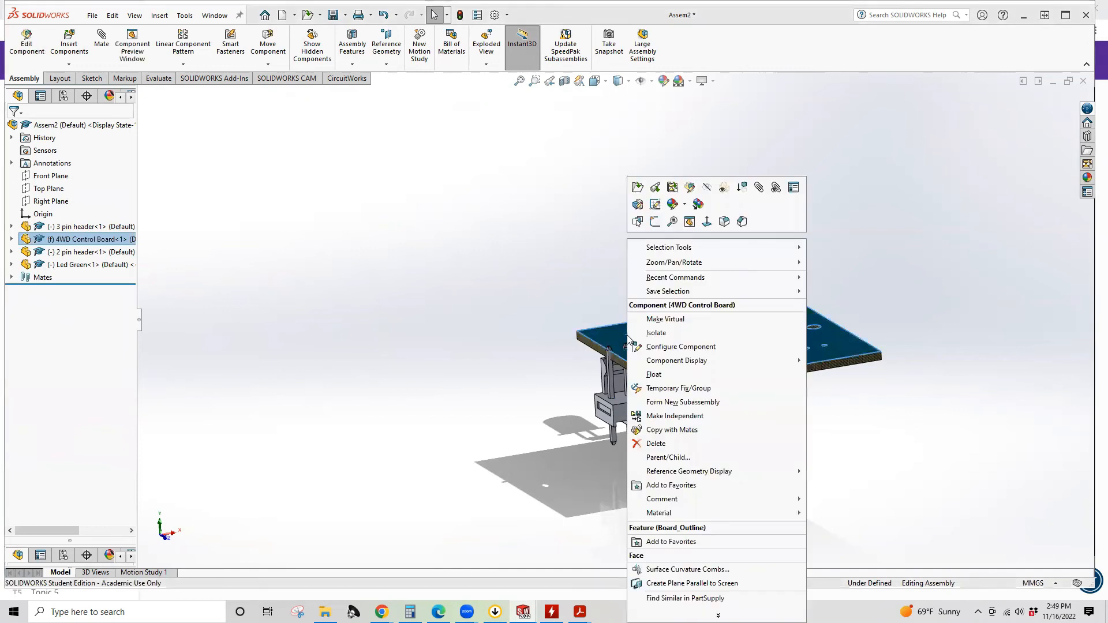
left_click(574, 366)
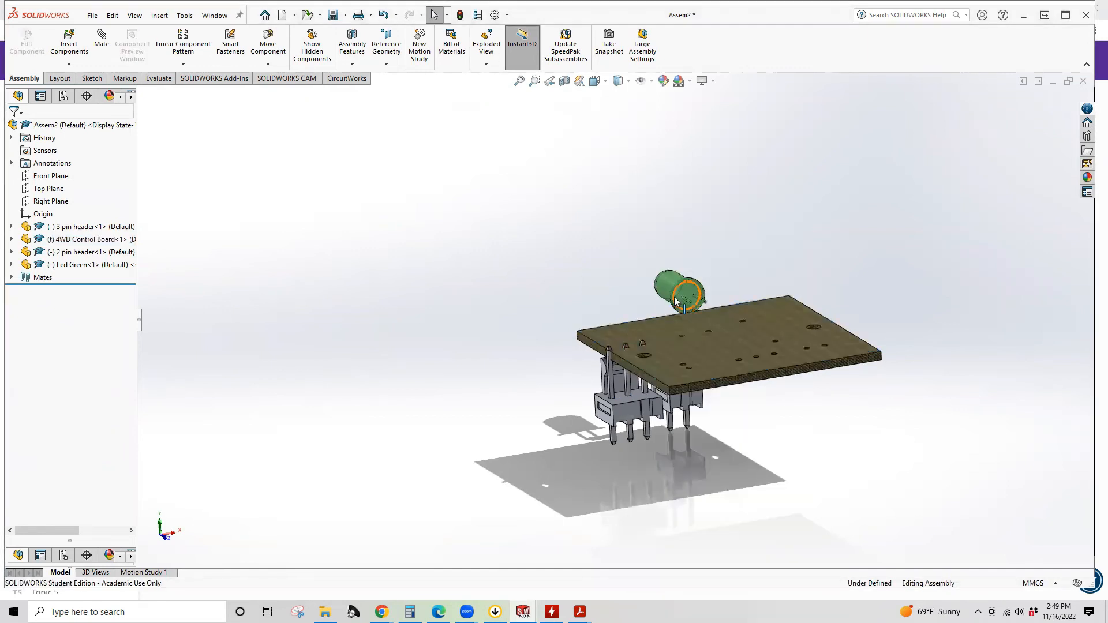
Step: Move the 3 pin header out from beneath the board and place it freely above the board's top face
left_click_drag(630, 412, 734, 251)
middle_click_drag(739, 253, 801, 277)
left_click_drag(753, 289, 842, 320)
left_click(836, 370)
left_click(923, 368)
right_click_drag(943, 384, 931, 329)
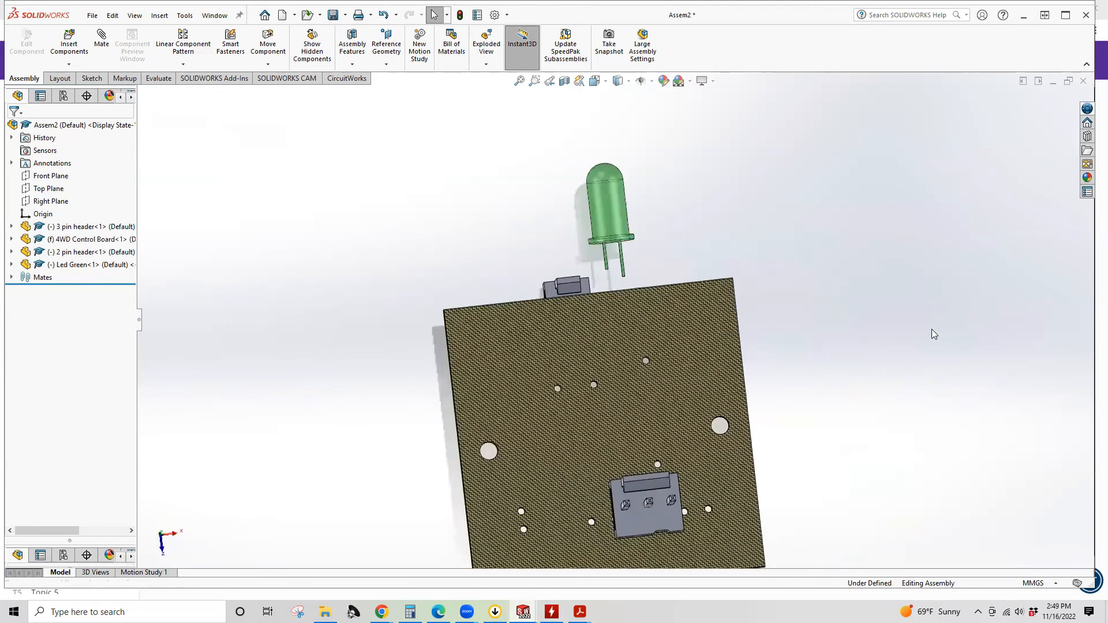
scroll(623, 453, "down", 2)
middle_click_drag(623, 453, 635, 346)
left_click_drag(635, 352, 618, 357)
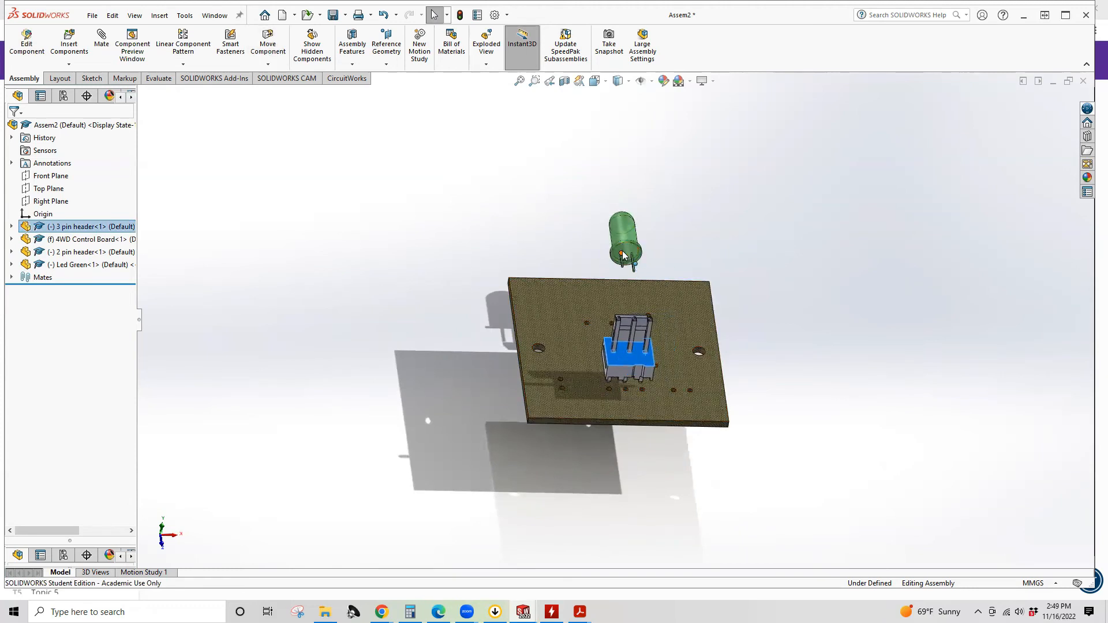
left_click(803, 346)
key("ctrl+5")
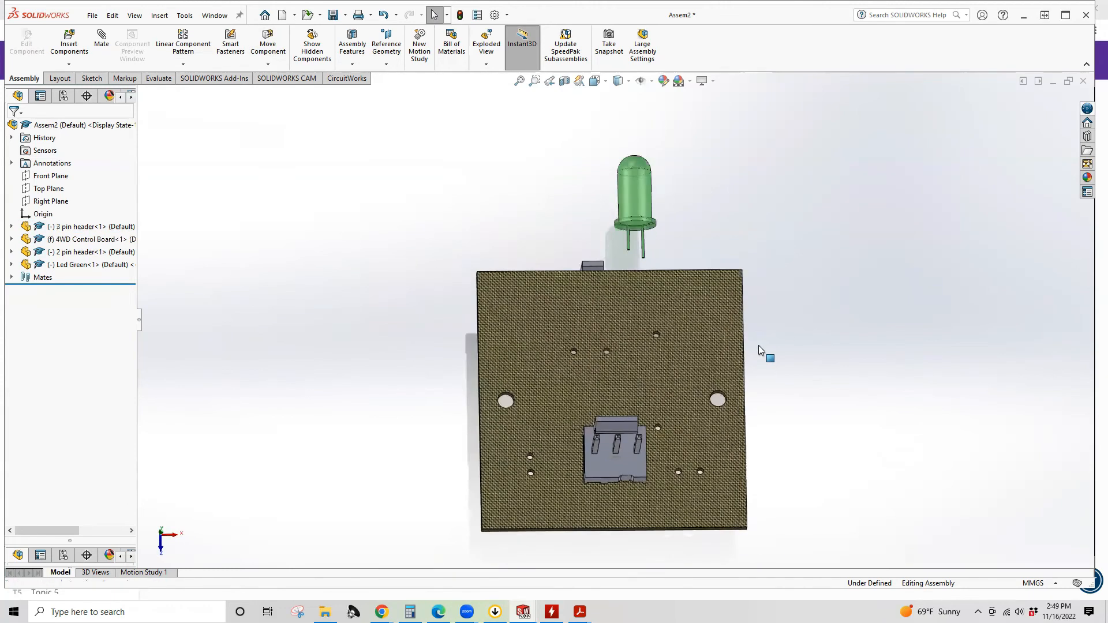
Step: Add a parallel mate between a pin side face of the 2 pin header and the board's side edge face
middle_click_drag(613, 234, 722, 334)
left_click(666, 345)
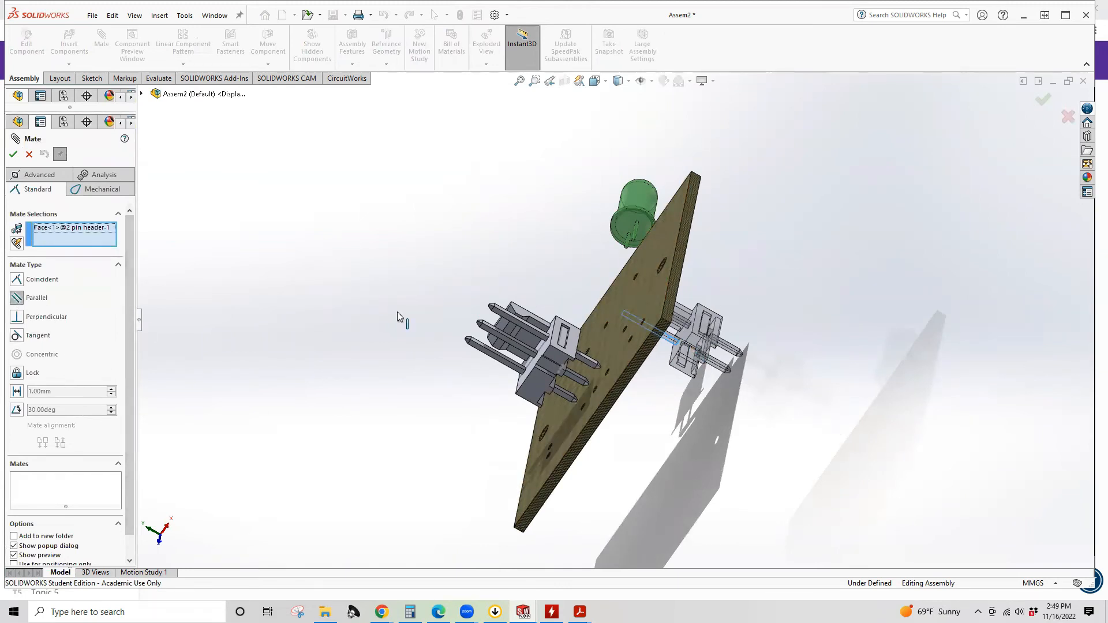
left_click(621, 386)
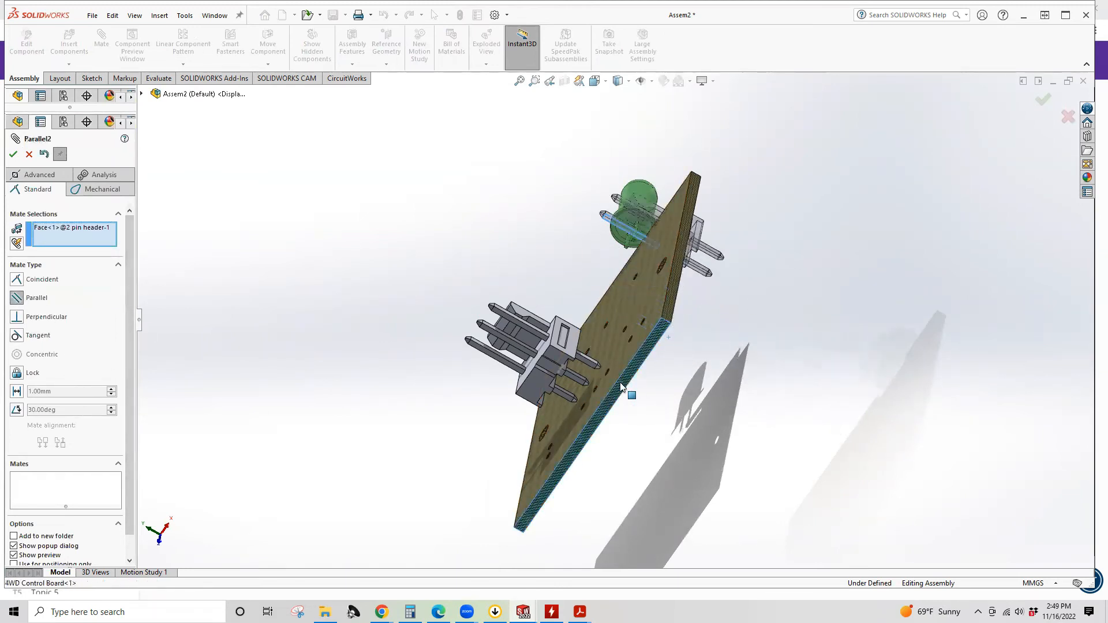
left_click(621, 386)
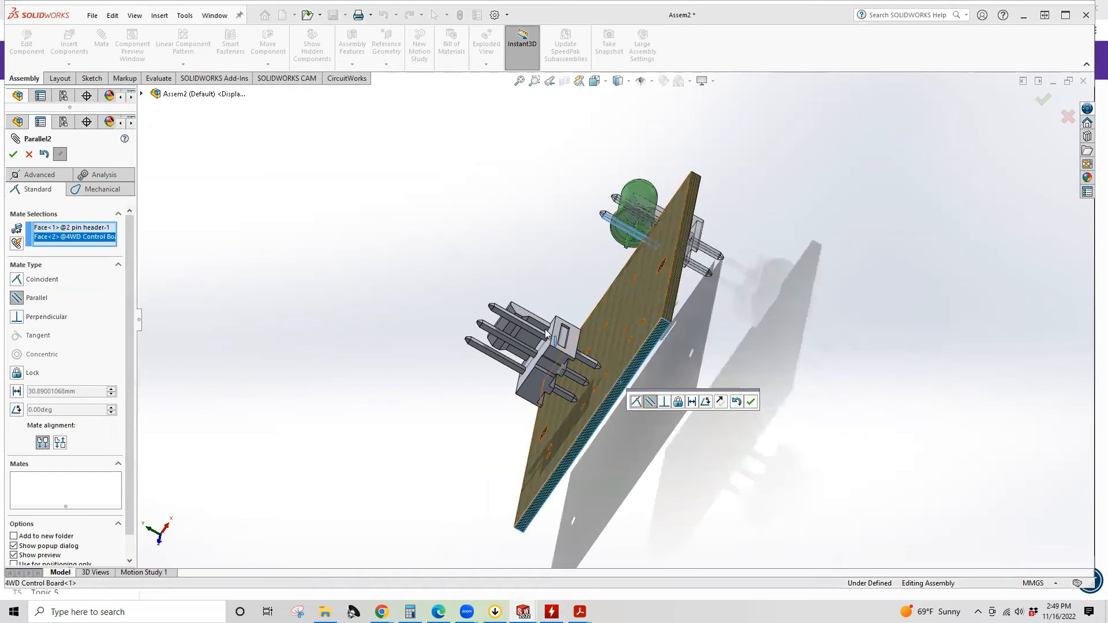
left_click(14, 156)
Step: Add a parallel mate between the top face of the 2 pin header's back tab and the board's top face
left_click_drag(698, 266, 684, 240)
right_click_drag(764, 261, 767, 196)
middle_click_drag(763, 247, 704, 46)
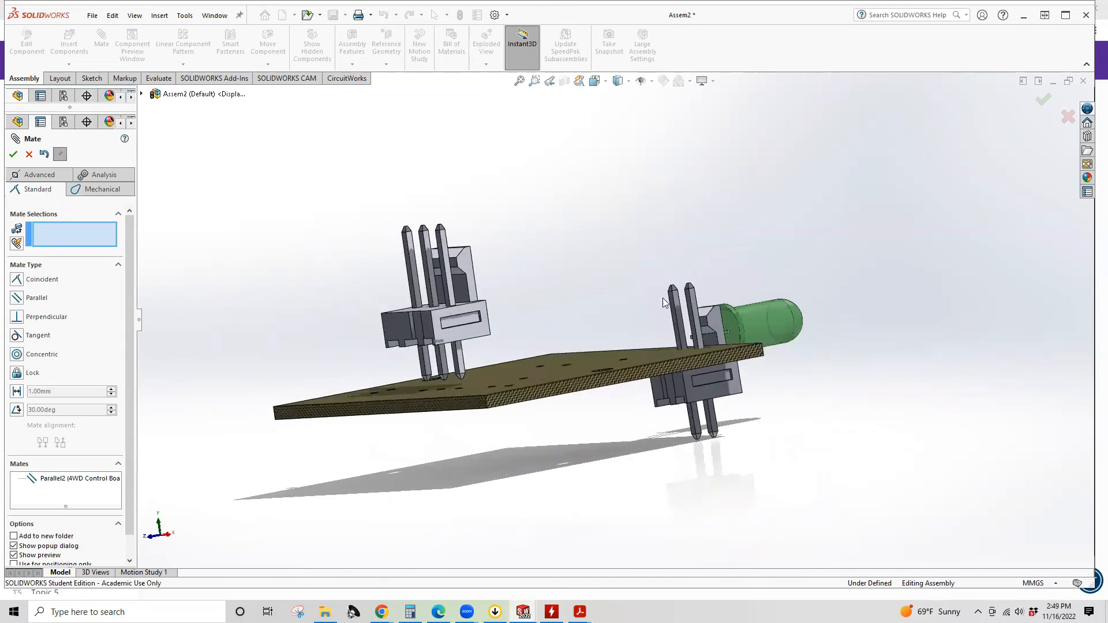
scroll(712, 304, "down", 8)
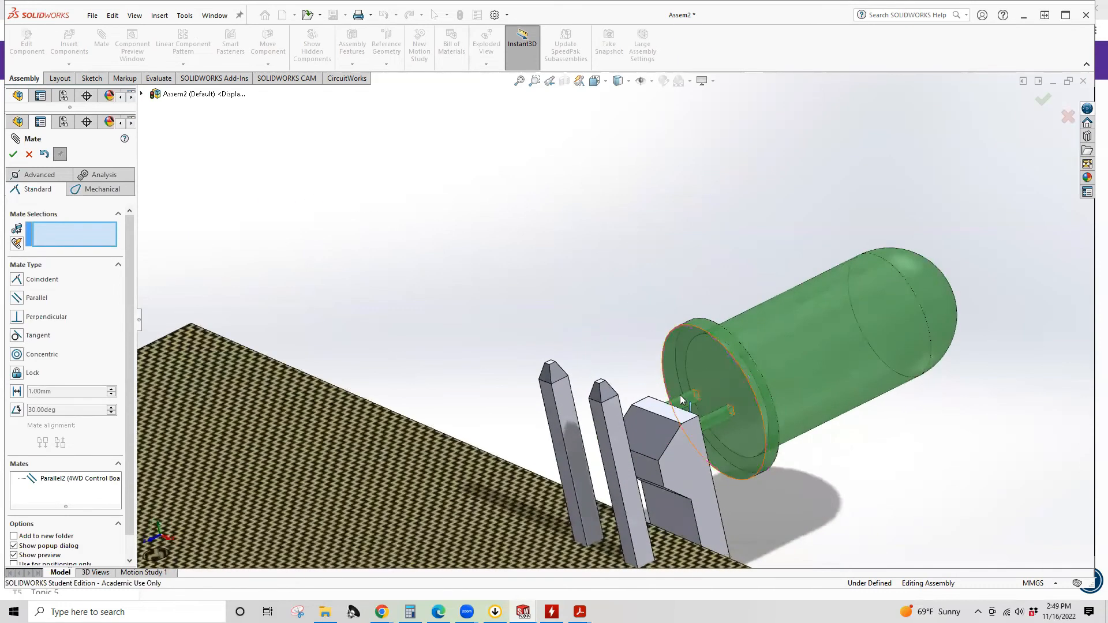
left_click(656, 410)
scroll(655, 416, "up", 5)
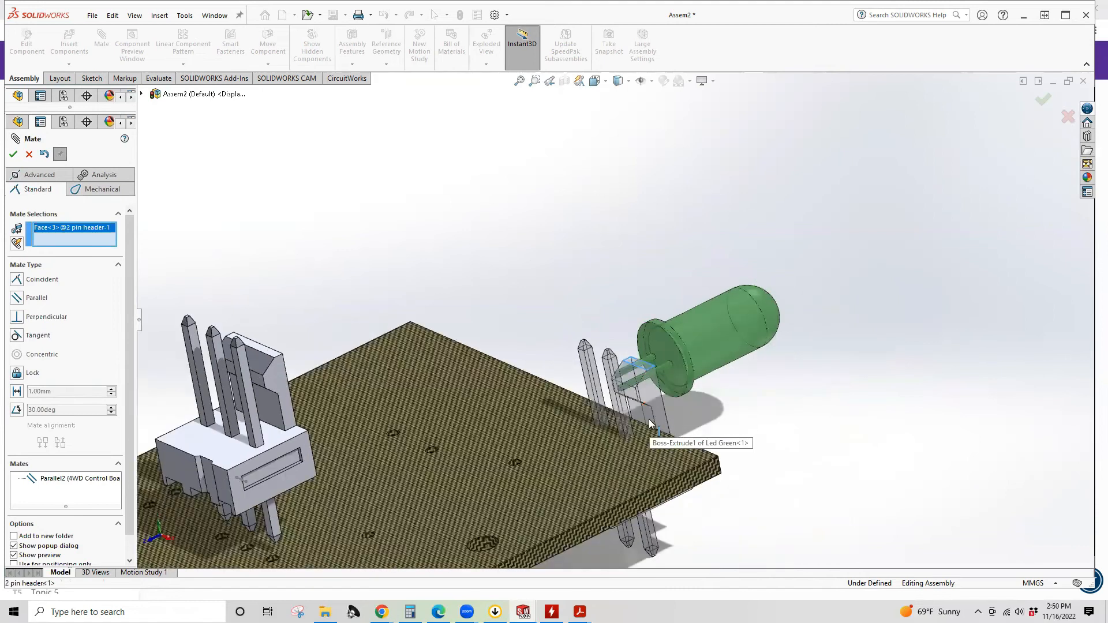
scroll(651, 424, "up", 2)
left_click(17, 298)
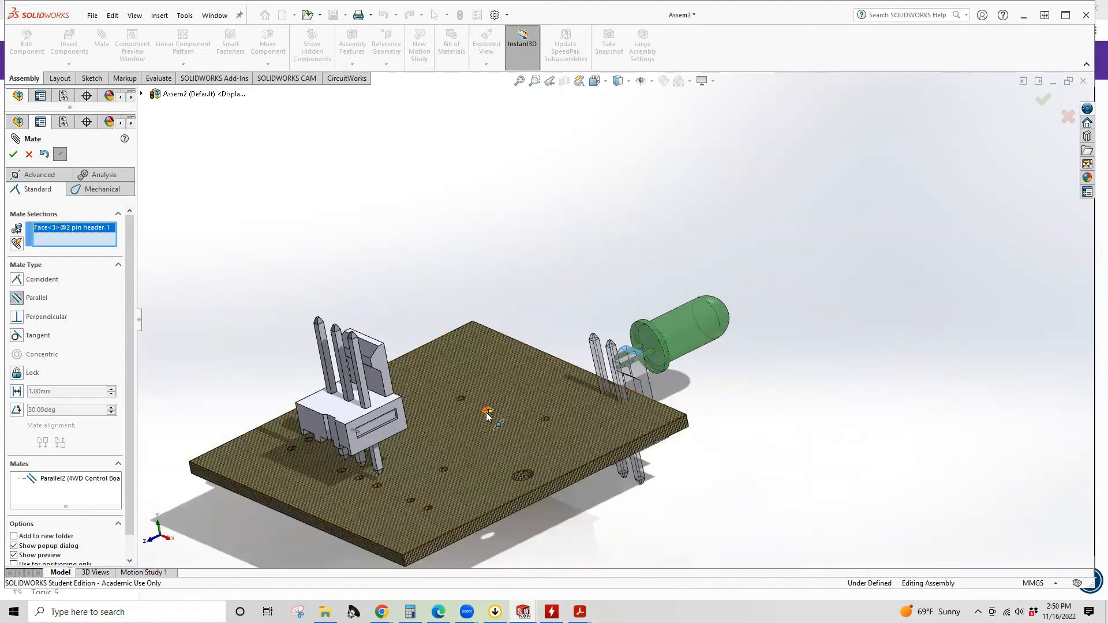
left_click(442, 442)
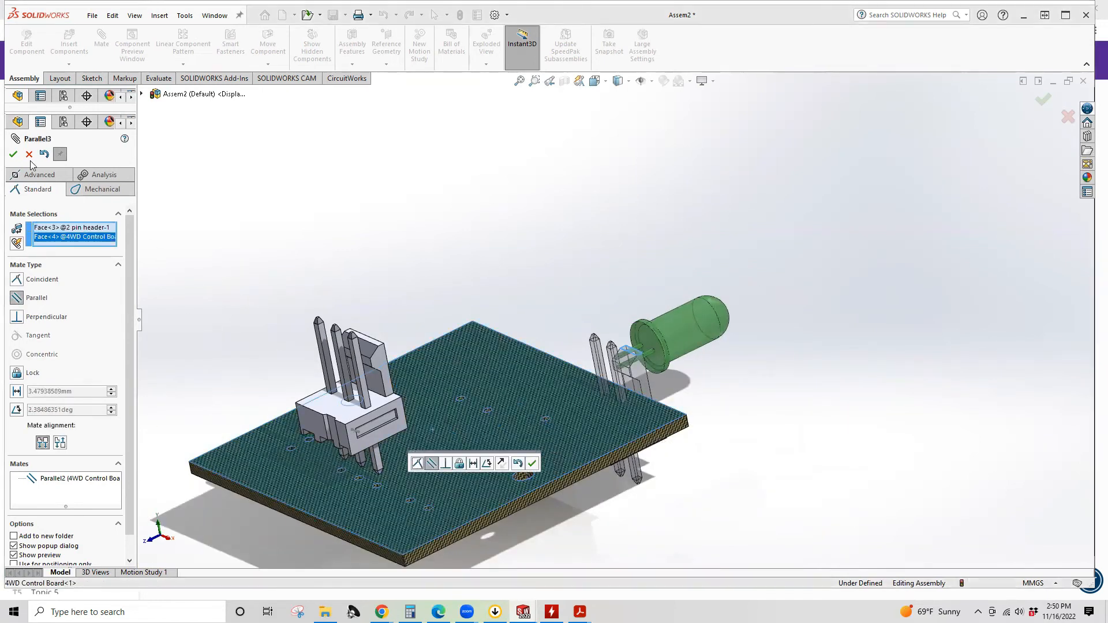
left_click(13, 154)
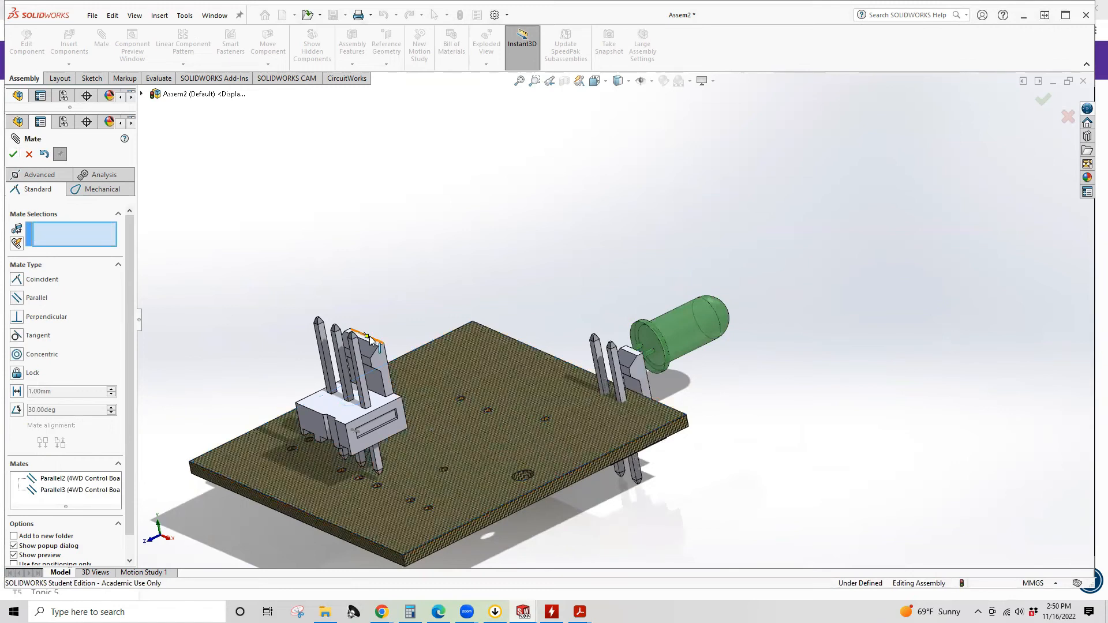
Step: Add a parallel mate between the top face of the 3 pin header's back tab and the board's top face
scroll(372, 342, "down", 5)
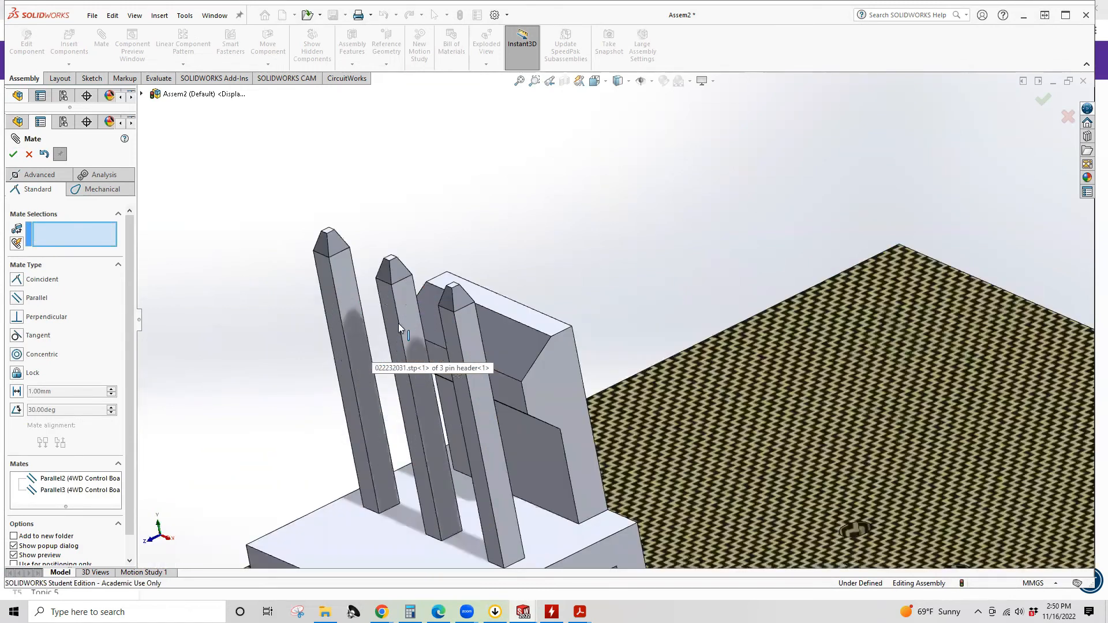
left_click(507, 312)
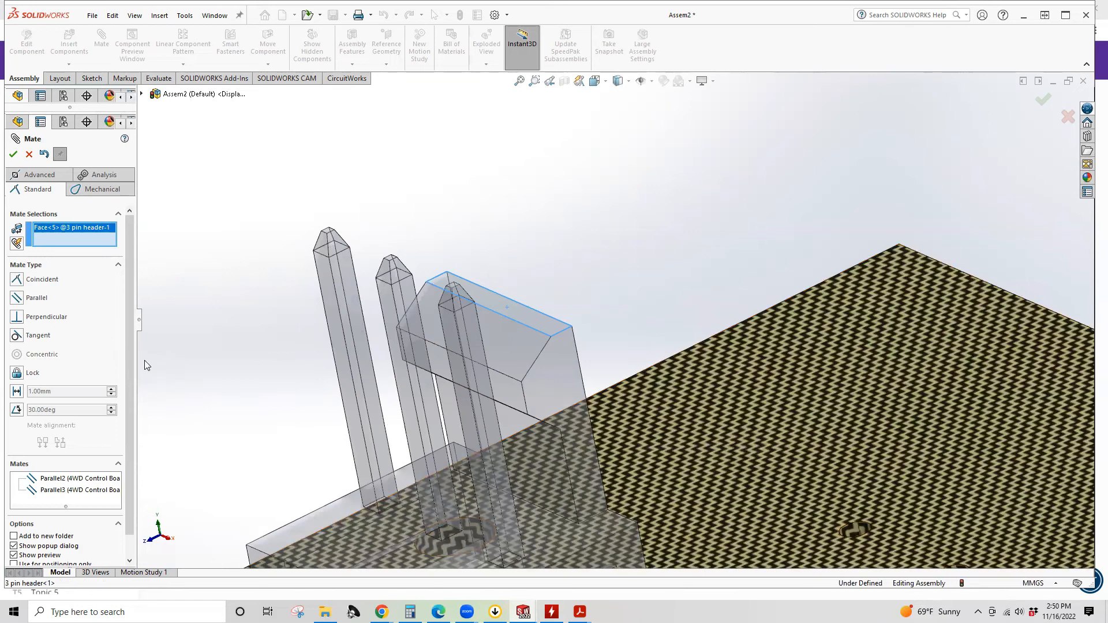
left_click(722, 452)
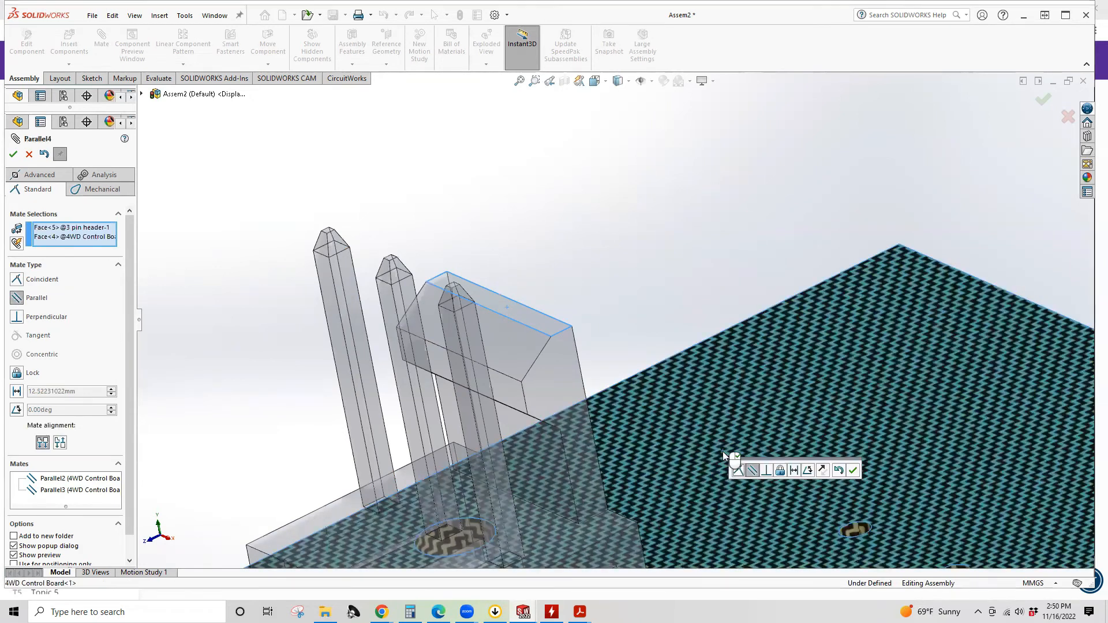
left_click(13, 154)
Step: Move the 2 pin header inward from the board's edge to a spot beside the 3 pin header
scroll(640, 337, "up", 6)
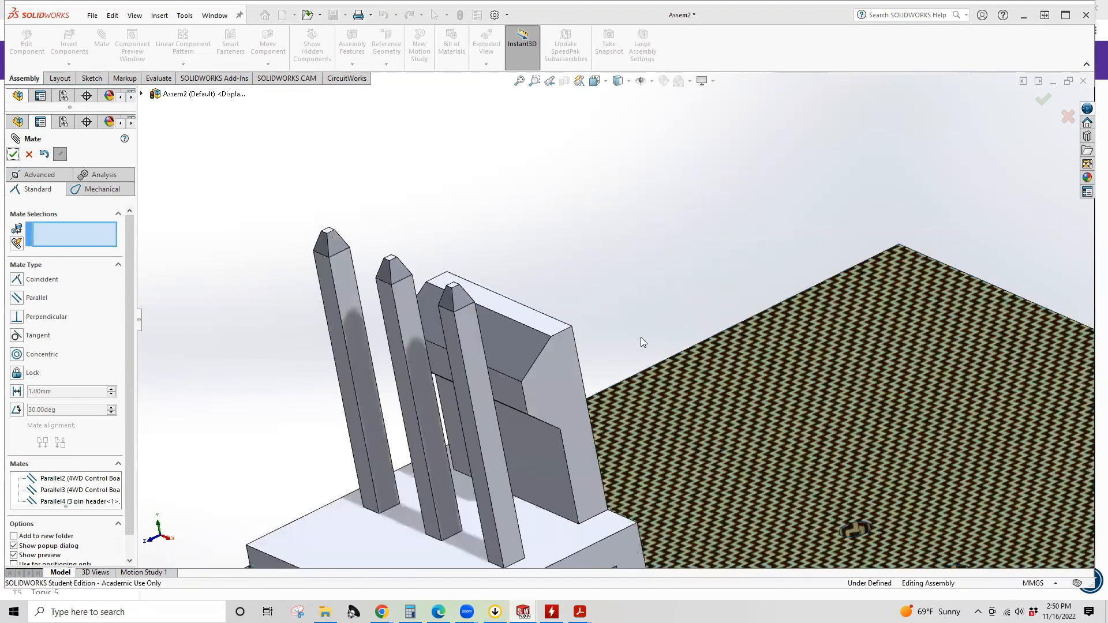
left_click_drag(869, 364, 673, 461)
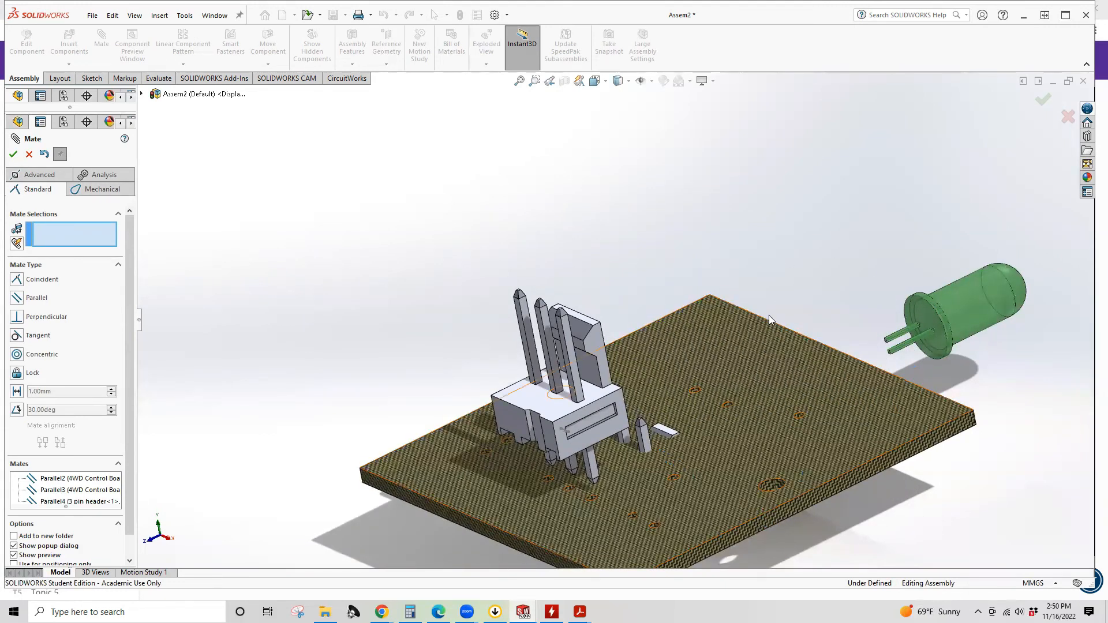
Step: Raise the 2 pin header from beneath the board to above its top surface, beside the 3 pin header
middle_click_drag(815, 298, 680, 261)
left_click_drag(677, 431, 743, 446)
middle_click_drag(796, 434, 464, 420)
left_click_drag(376, 406, 380, 401)
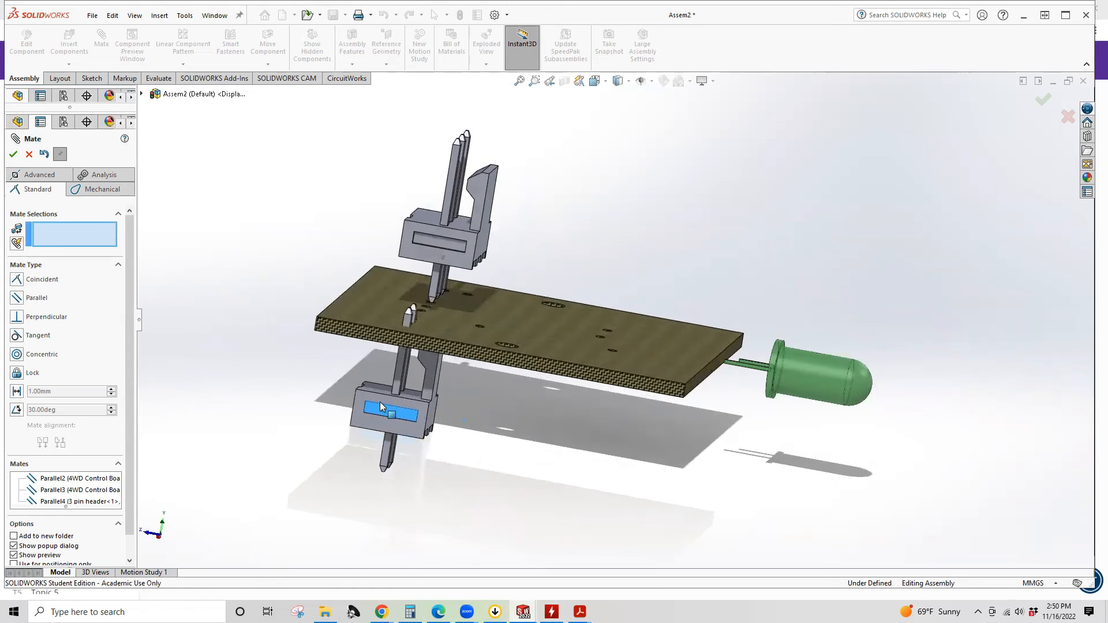
middle_click_drag(444, 430, 685, 438)
left_click_drag(711, 431, 675, 220)
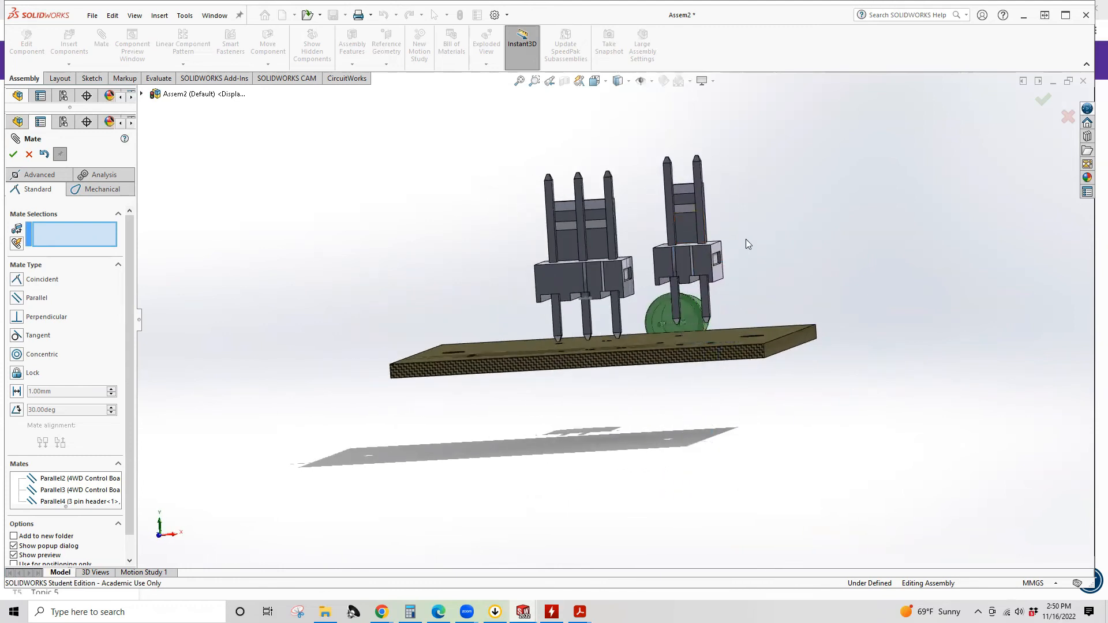
middle_click_drag(768, 232, 704, 365)
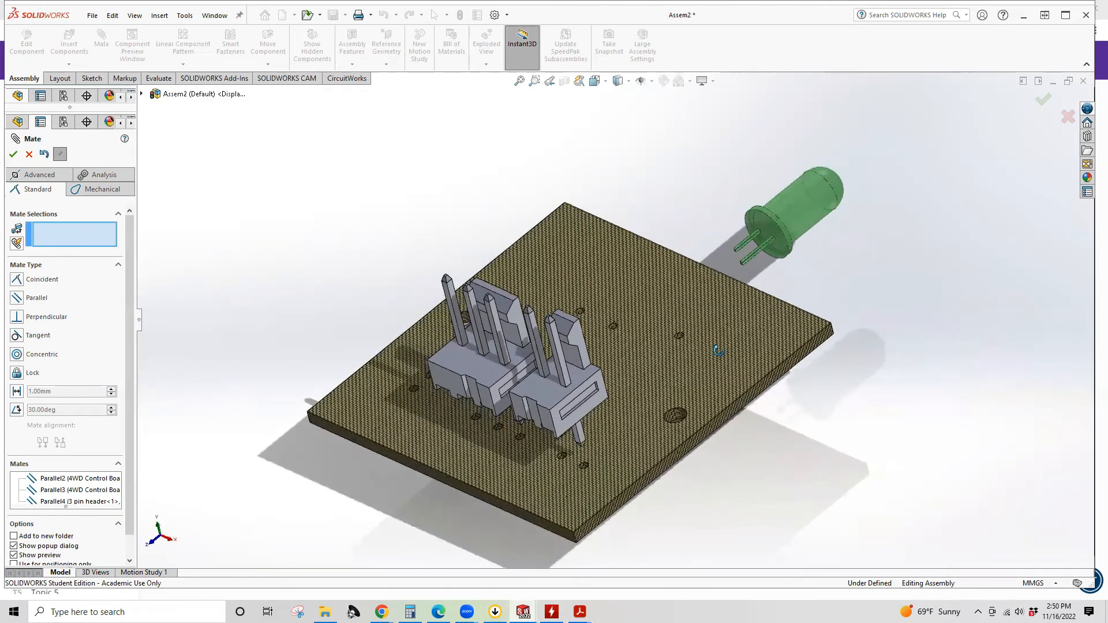
Step: Add a tangent mate between the board's outermost 2 pin header hole and a vertical edge of the header's outer pin
left_click(17, 354)
middle_click_drag(542, 454, 564, 402)
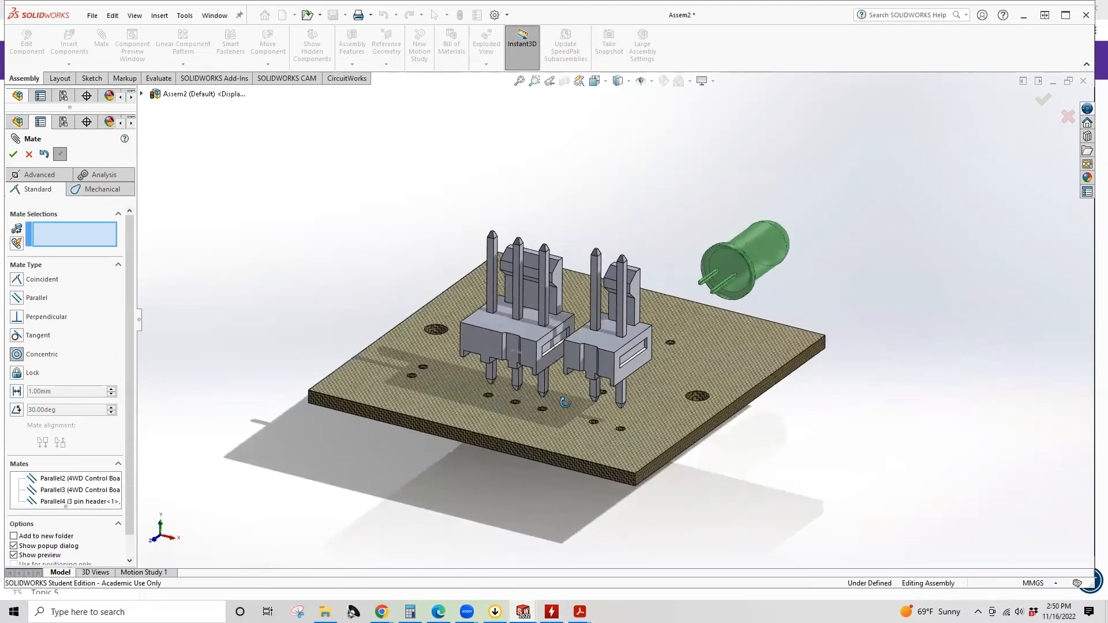
scroll(617, 429, "down", 6)
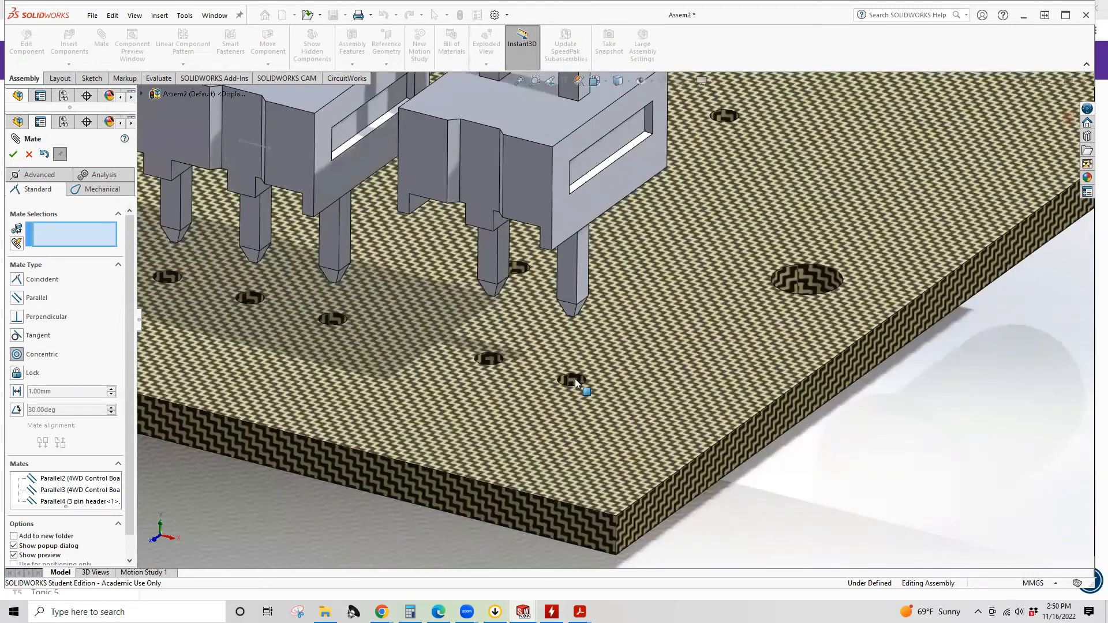
left_click(574, 380)
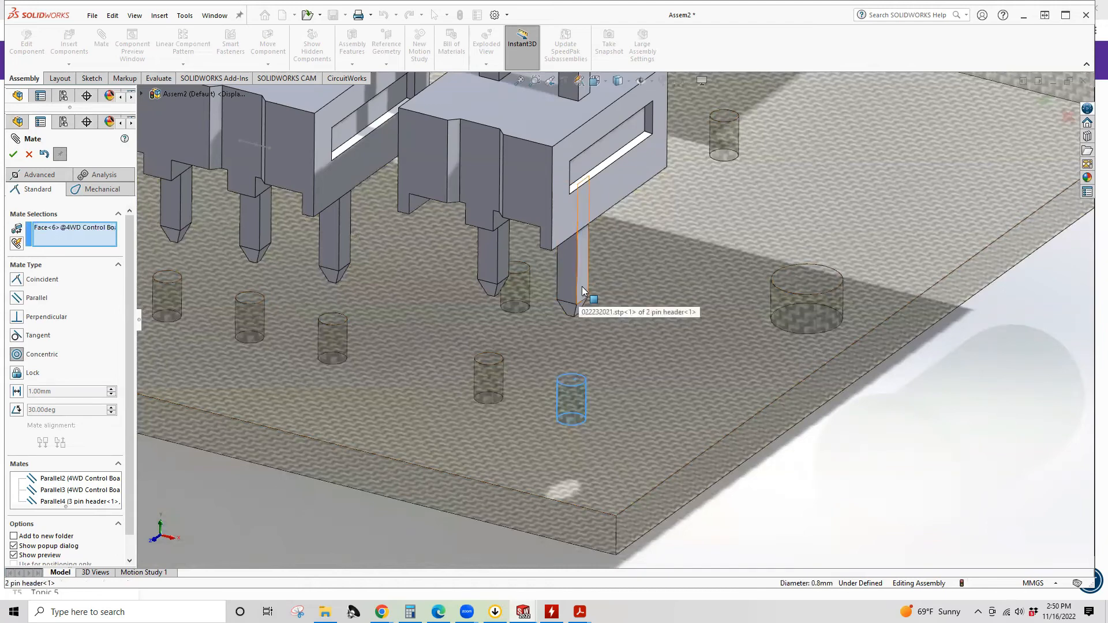
scroll(582, 288, "up", 6)
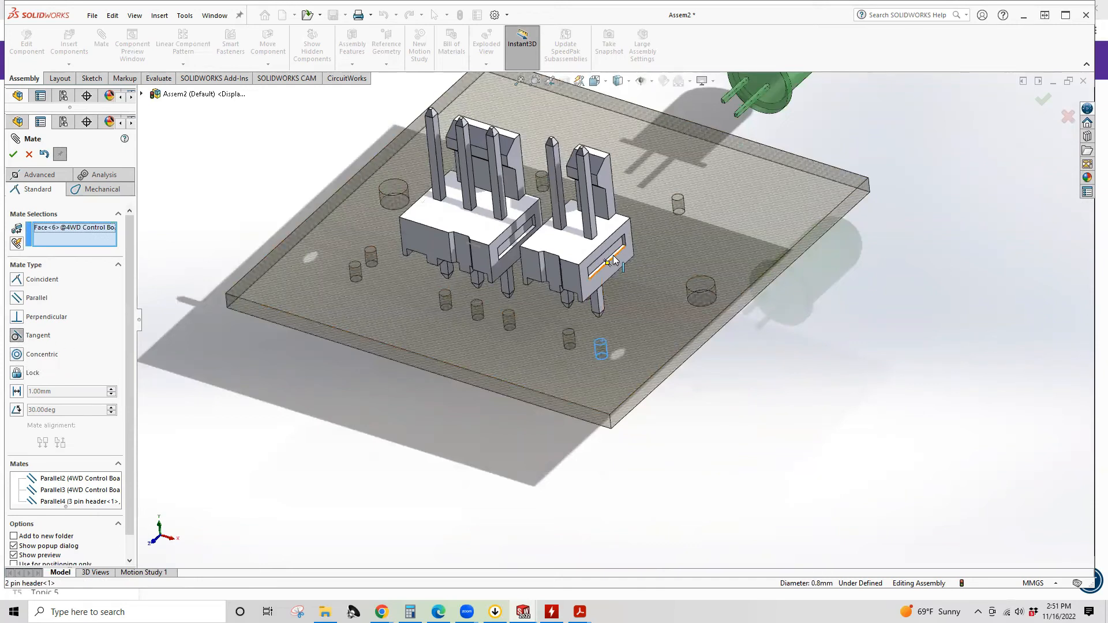
left_click(600, 310)
middle_click_drag(604, 370, 408, 334)
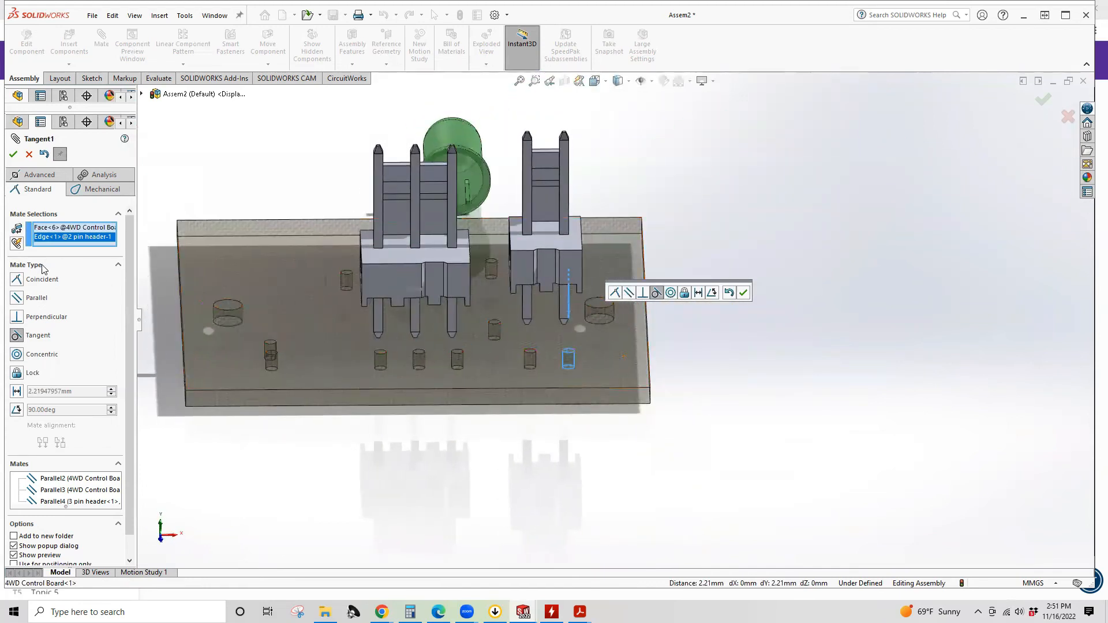
left_click(13, 154)
Step: Add a tangent mate between the top edge of the board's first 3 pin header hole and the front face of the header's end pin
left_click(18, 335)
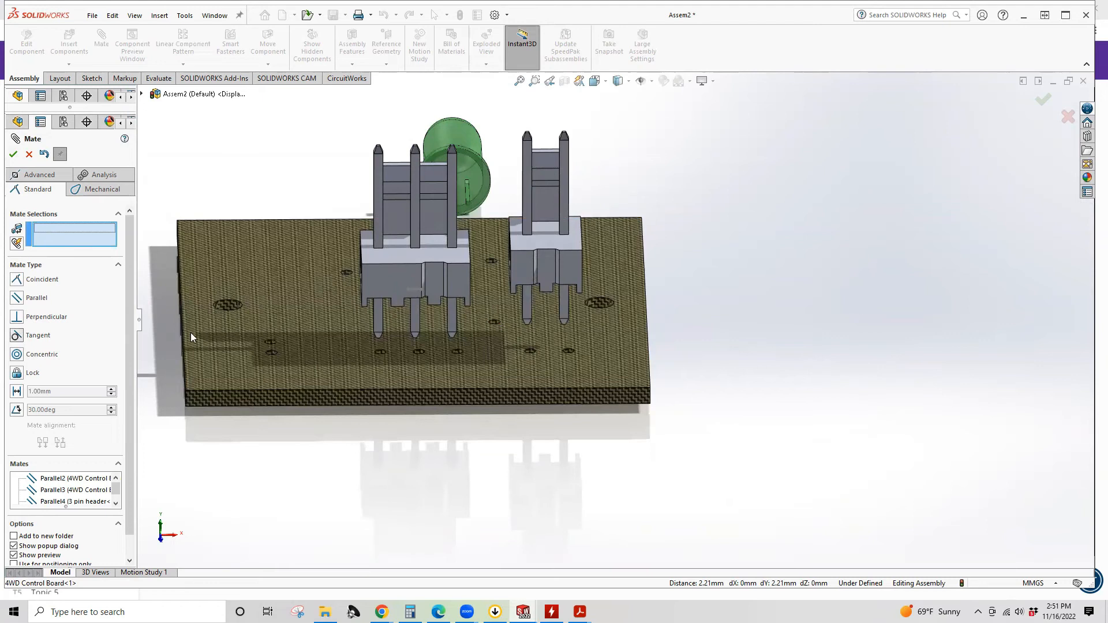
left_click(380, 352)
left_click(374, 327)
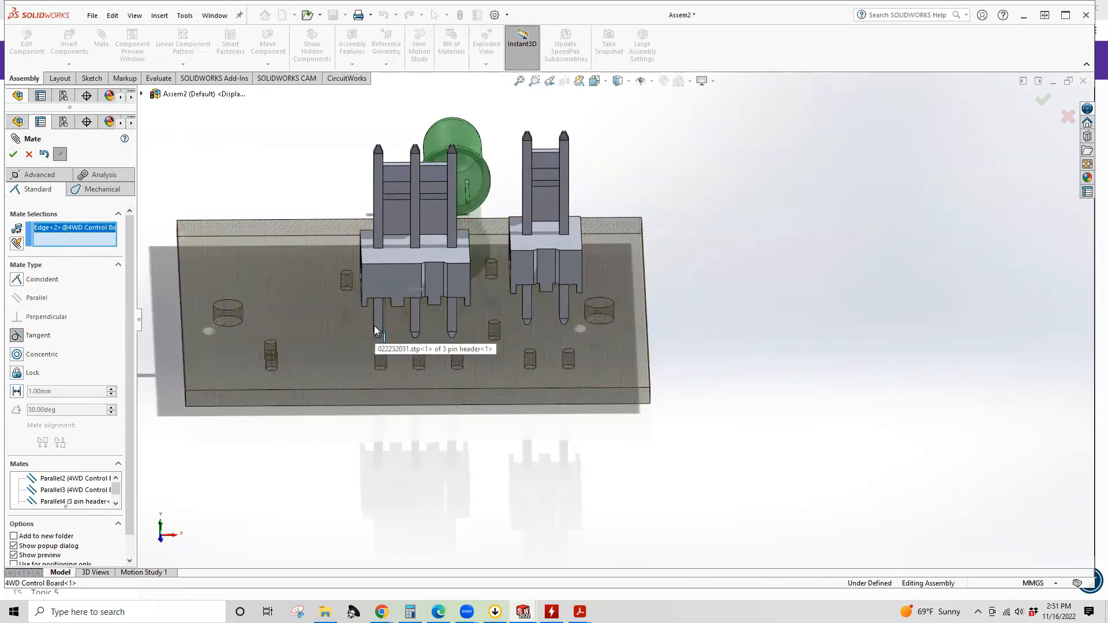
left_click(375, 325)
left_click(374, 326)
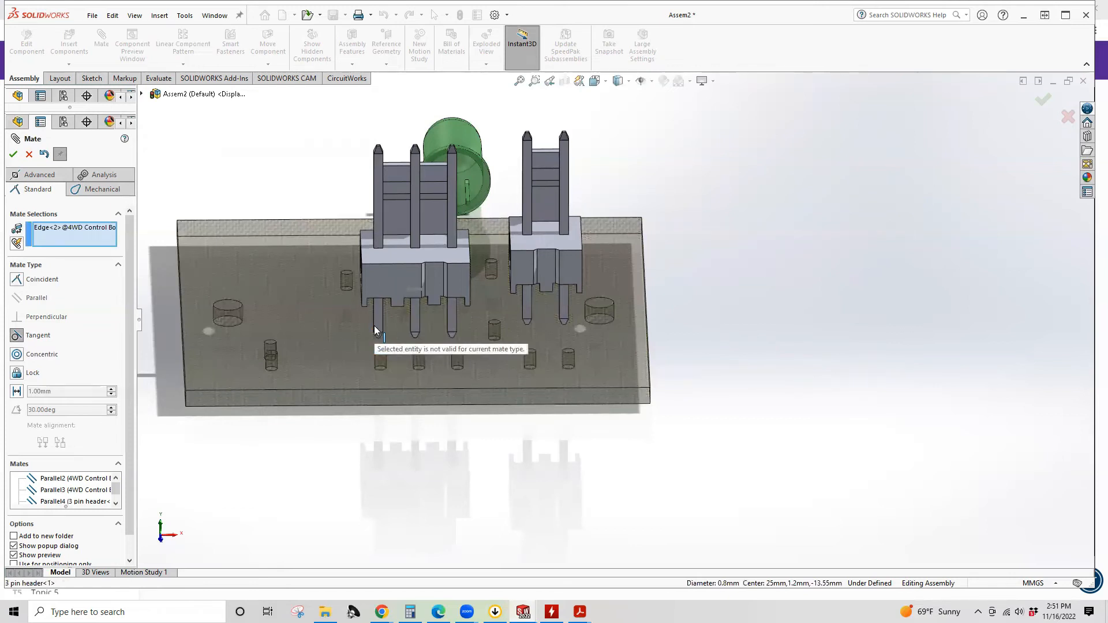
scroll(374, 326, "down", 10)
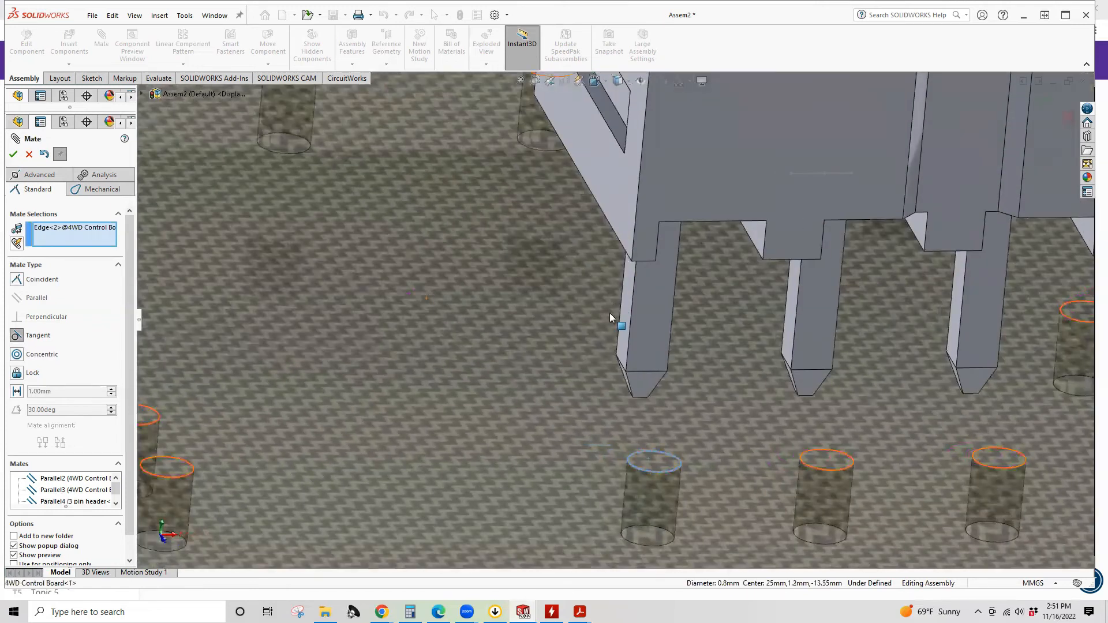
left_click(626, 348)
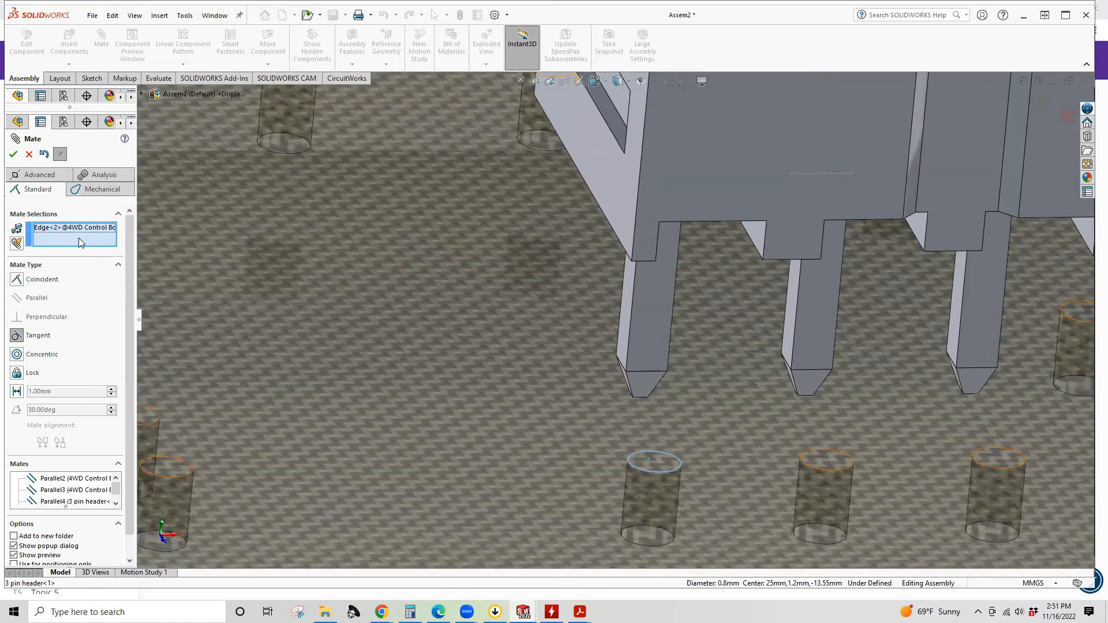
left_click(652, 354)
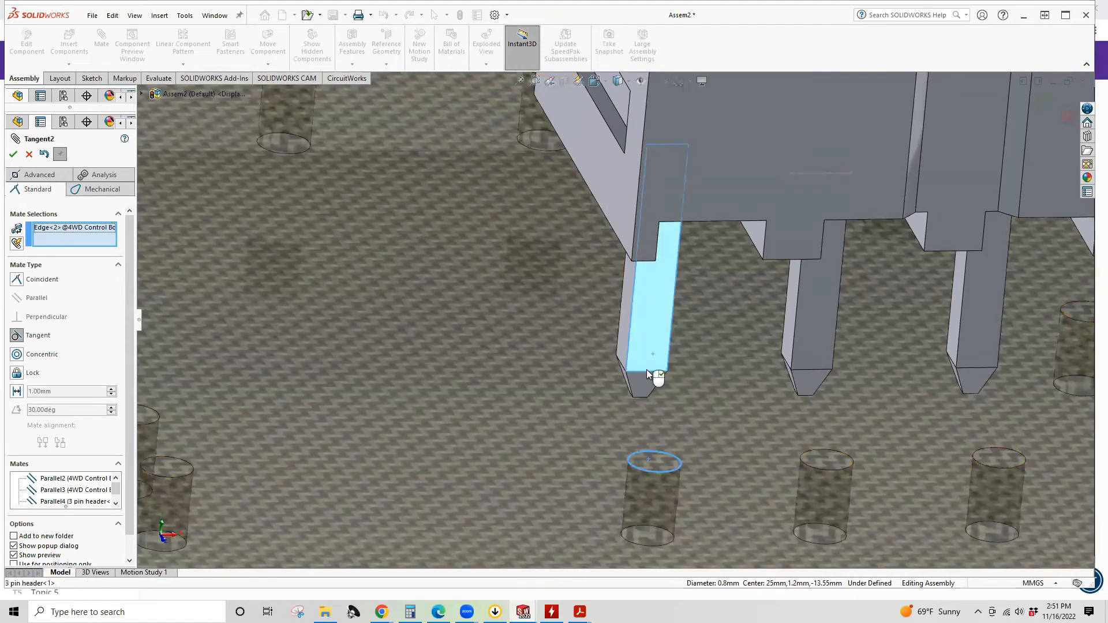
left_click(14, 156)
Step: Lower both headers until their pins pass into the board, and shift the 3 pin header over its row of holes
scroll(577, 323, "up", 3)
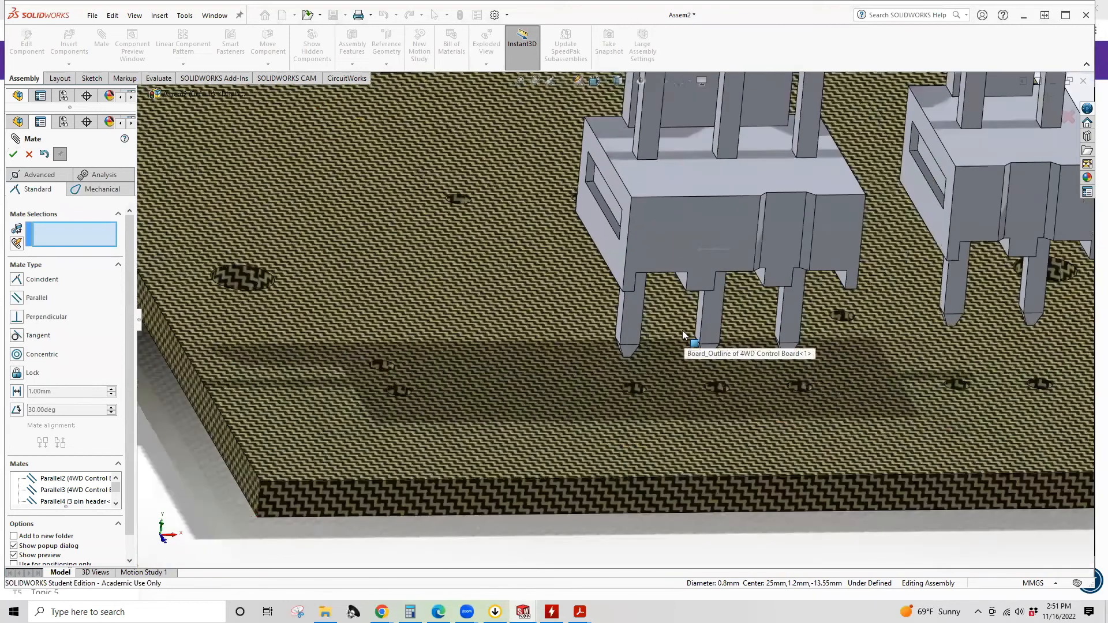
scroll(682, 330, "up", 2)
middle_click_drag(681, 330, 767, 412)
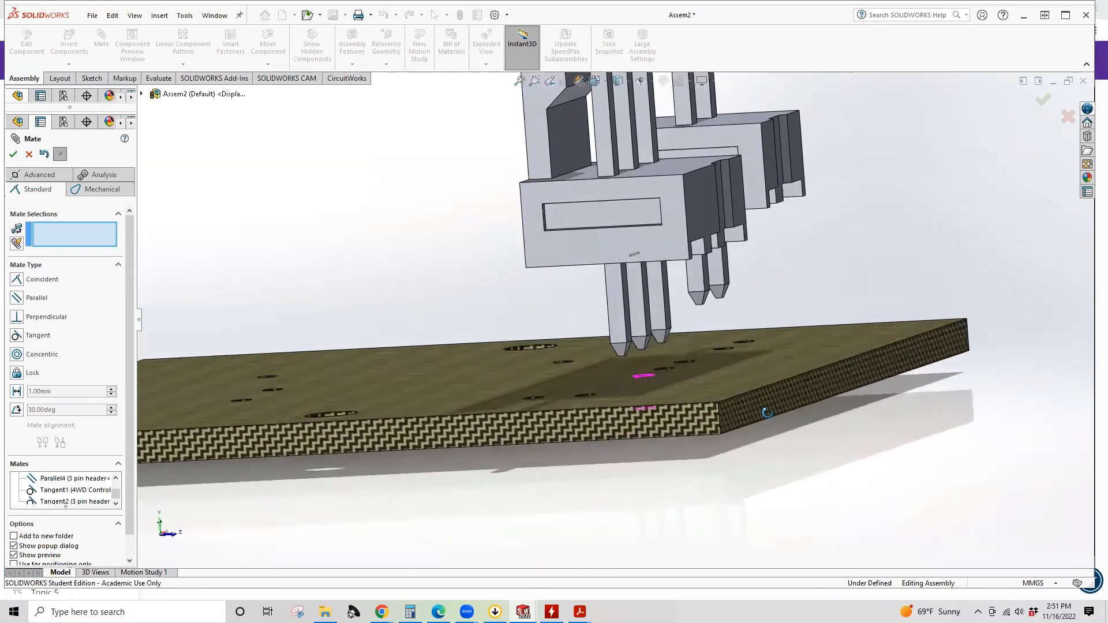
left_click_drag(697, 273, 733, 391)
left_click_drag(622, 334, 646, 401)
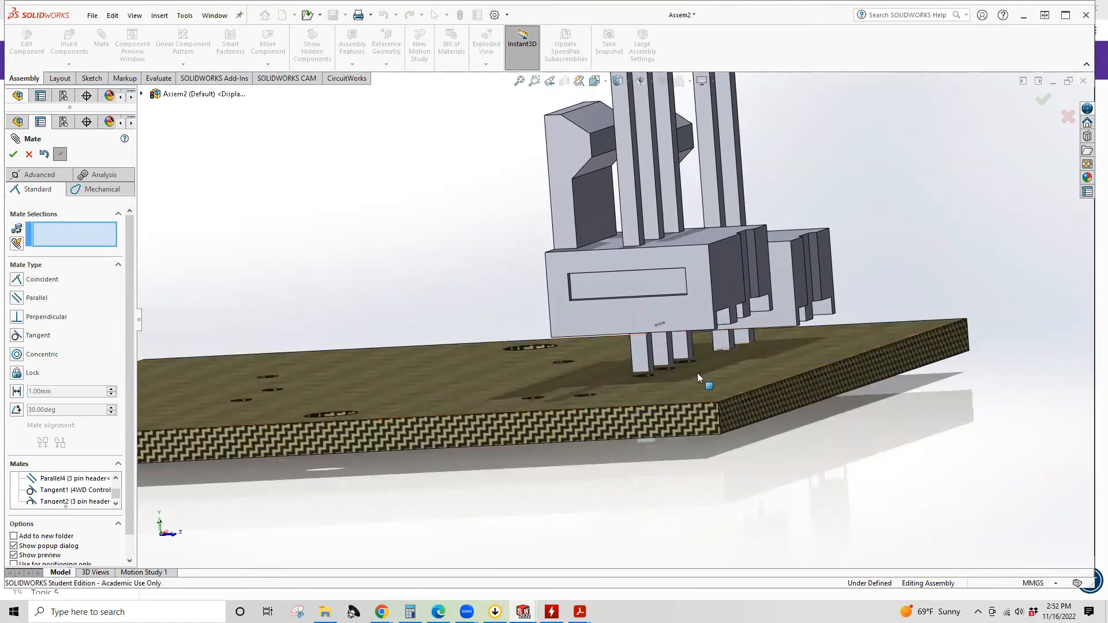
middle_click_drag(703, 365, 690, 338)
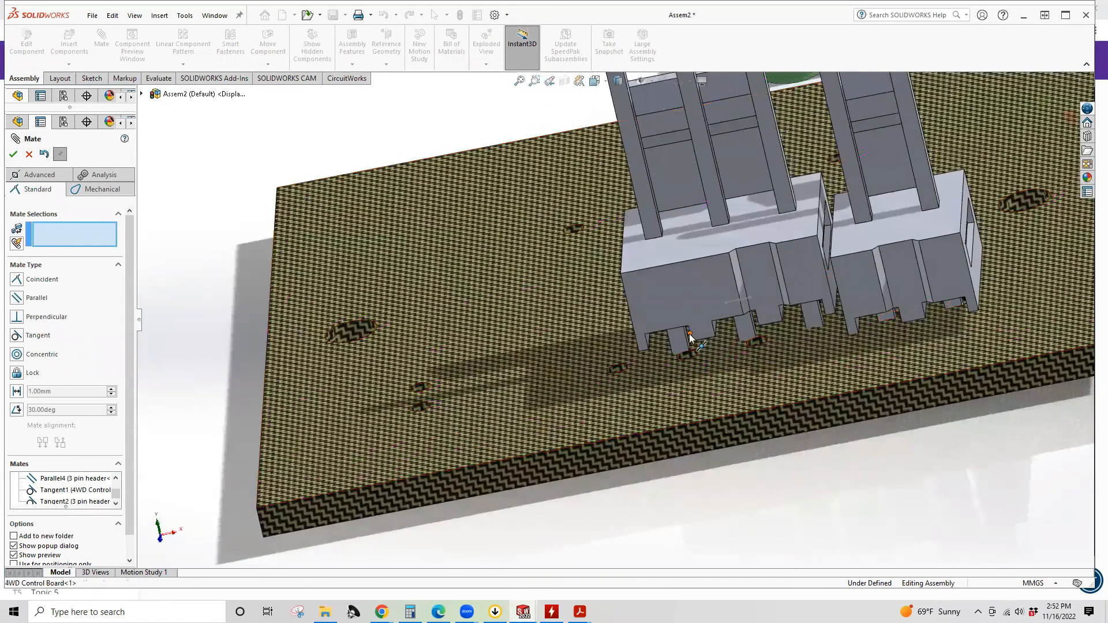
left_click_drag(681, 340, 595, 364)
middle_click_drag(568, 380, 1, 299)
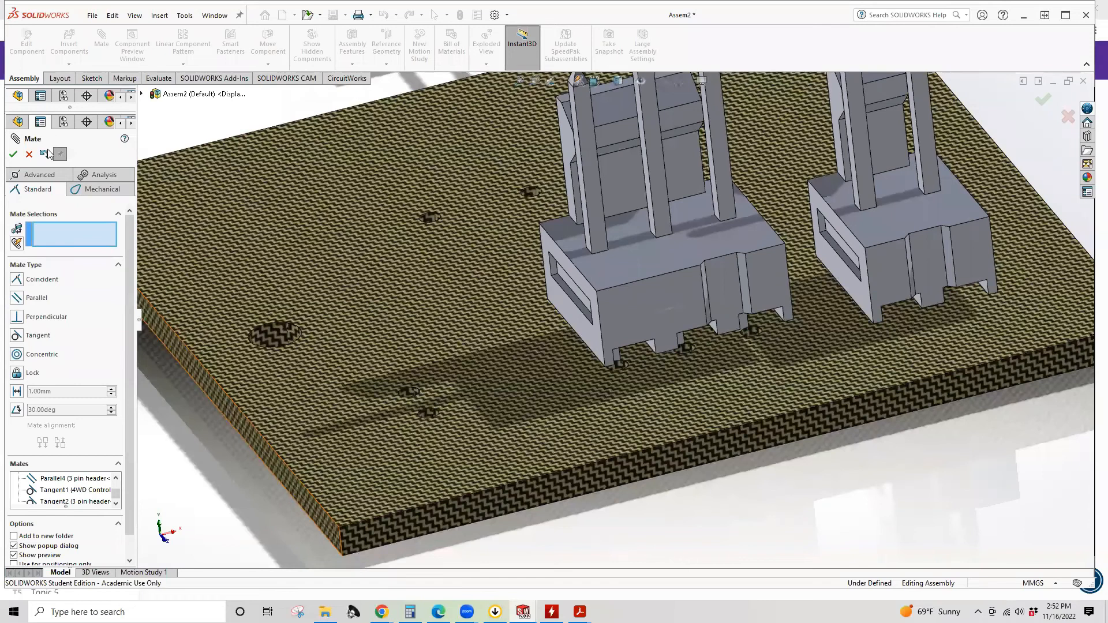
Step: Leave the Mate command and delete both tangent mates between the headers and the board
left_click(28, 155)
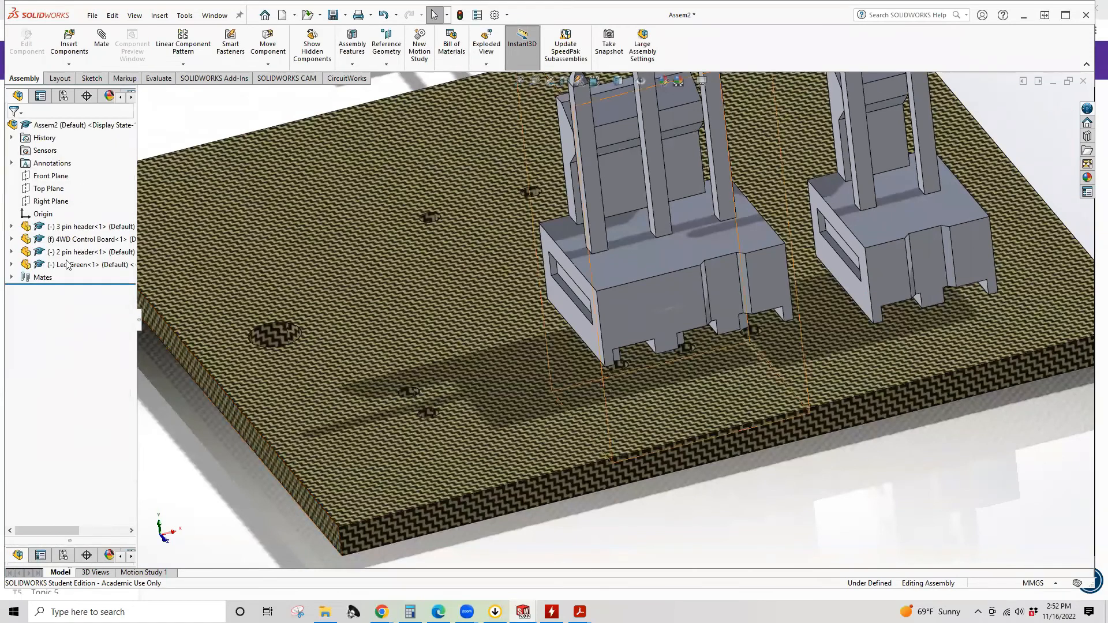
left_click(11, 277)
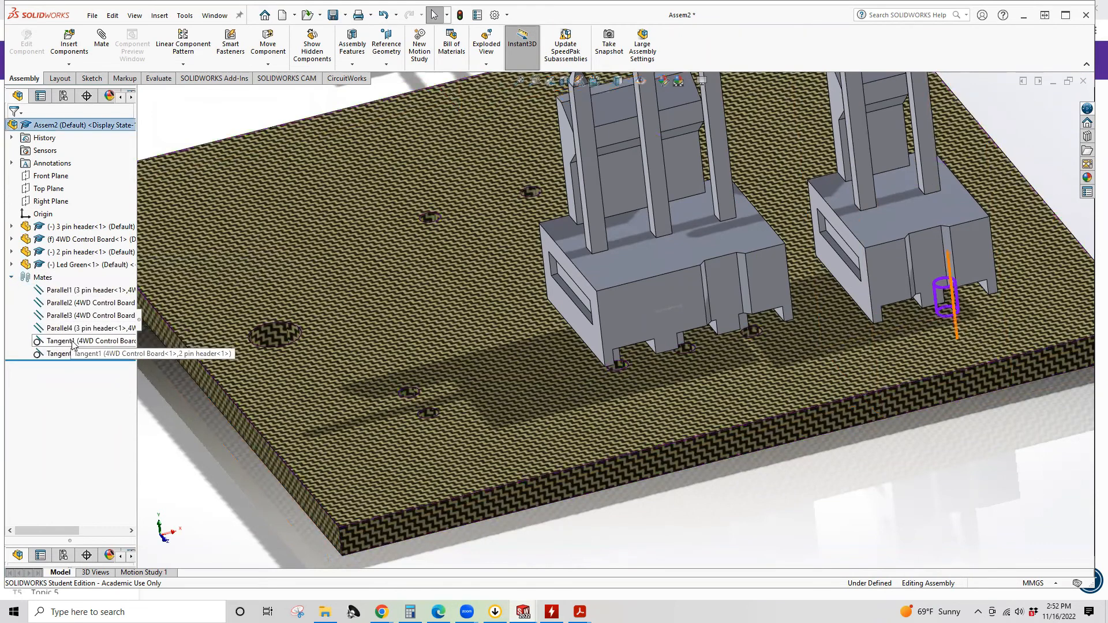
right_click(76, 354)
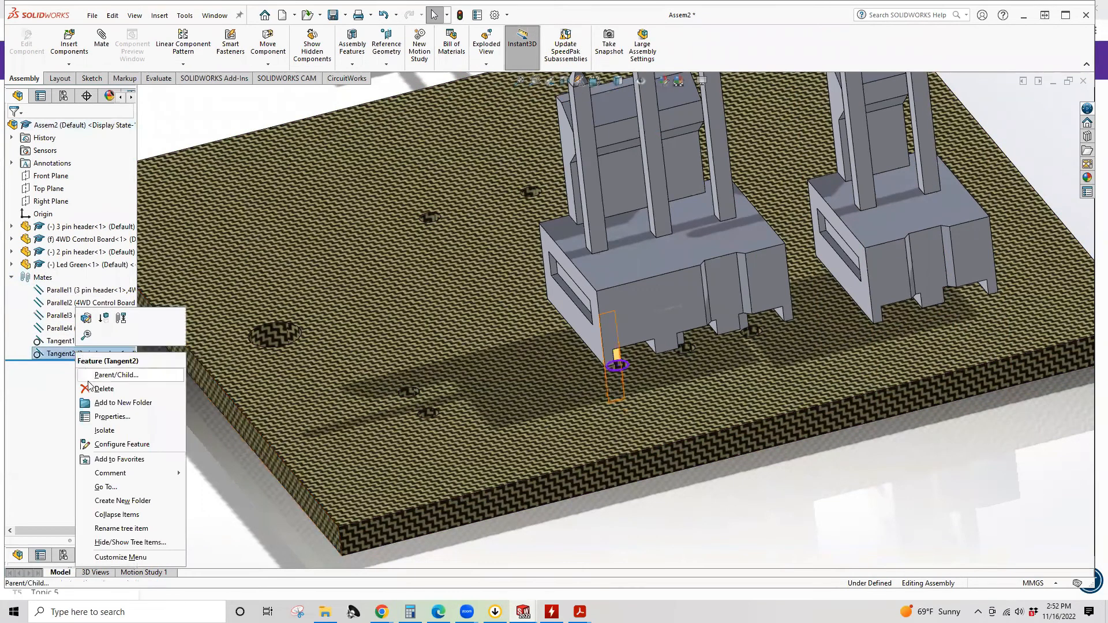
left_click(87, 378)
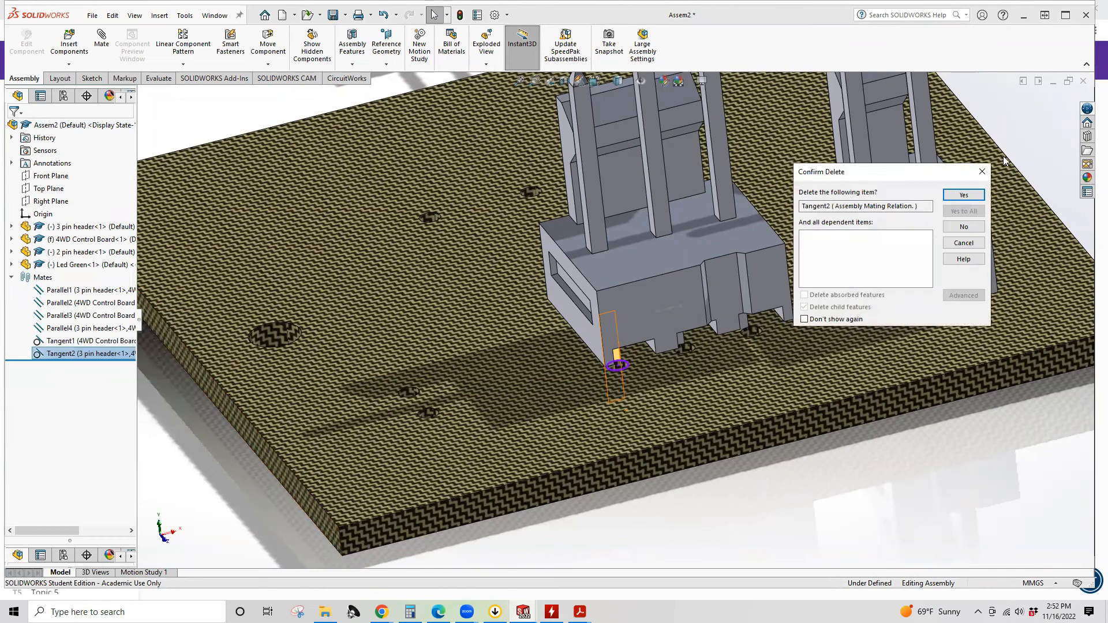
left_click(979, 198)
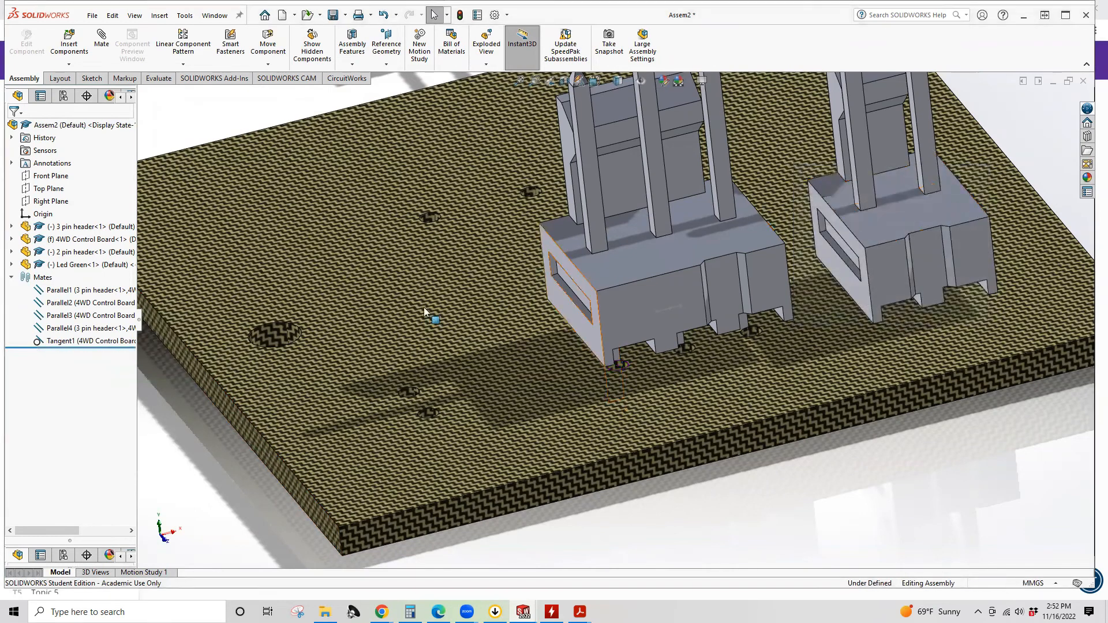
left_click(82, 344)
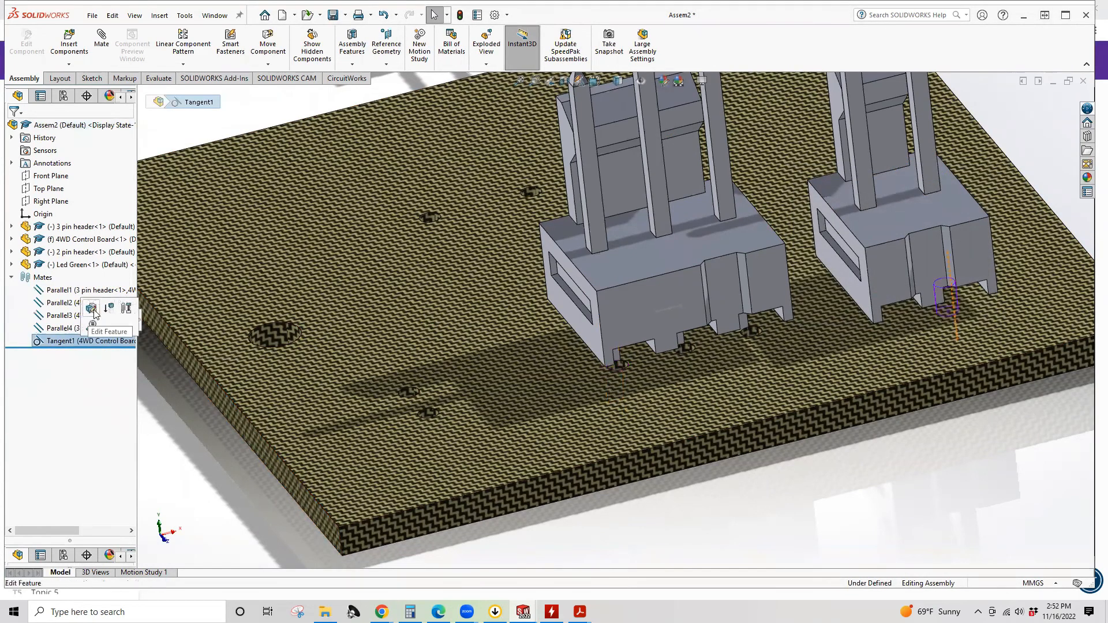
right_click(82, 342)
left_click(107, 376)
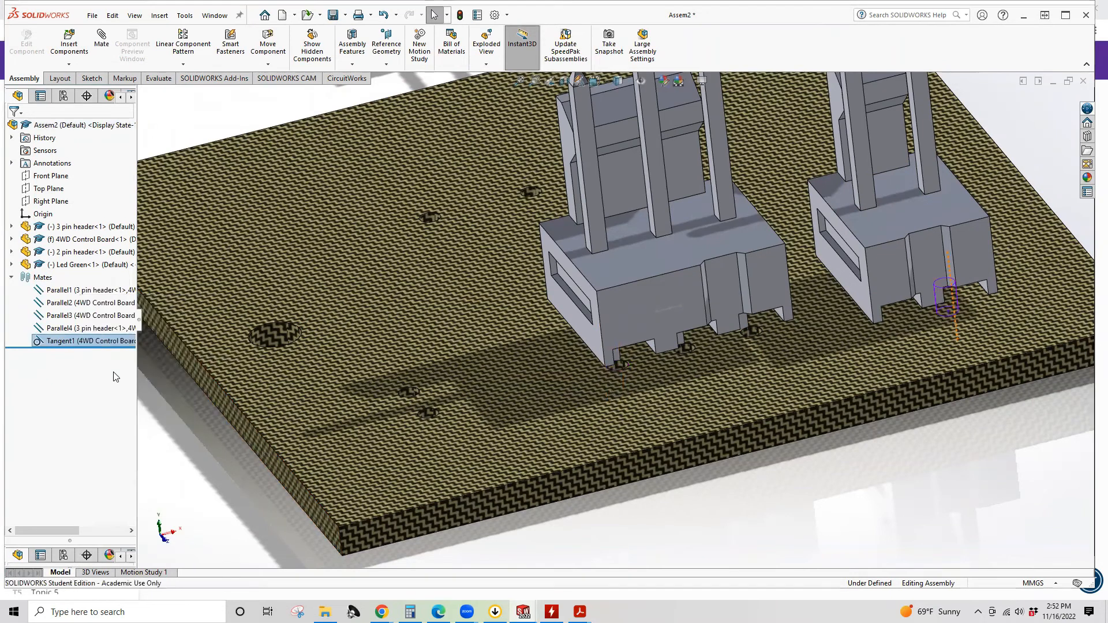
key("Return")
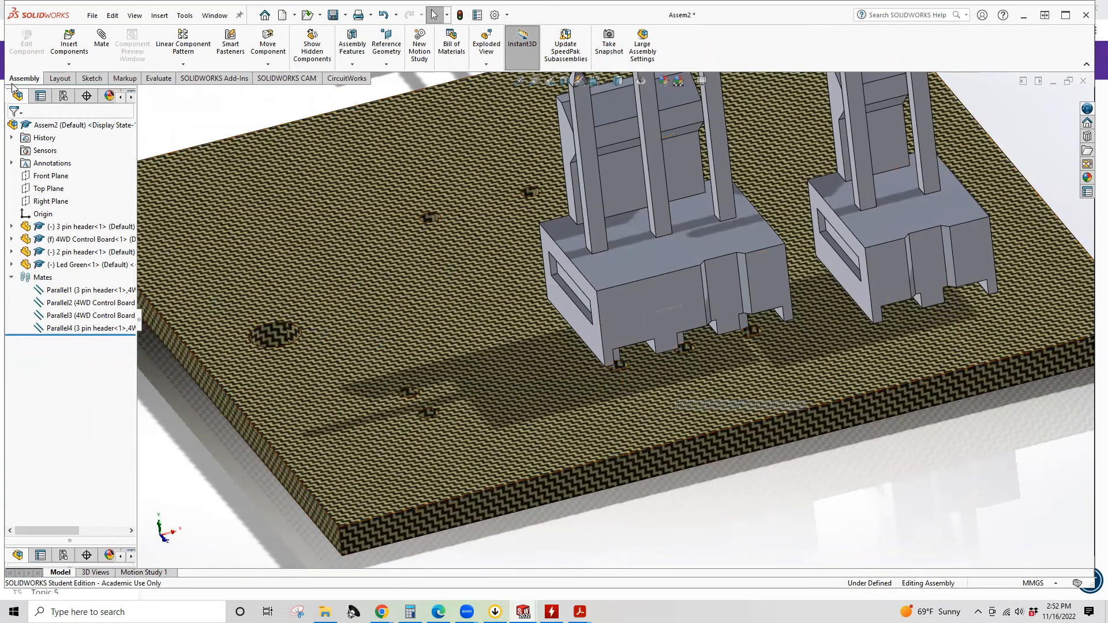
Step: Try a coincident mate between the board's end 3 pin header hole and a vertical edge of the header's end pin, clearing both selections
left_click(100, 52)
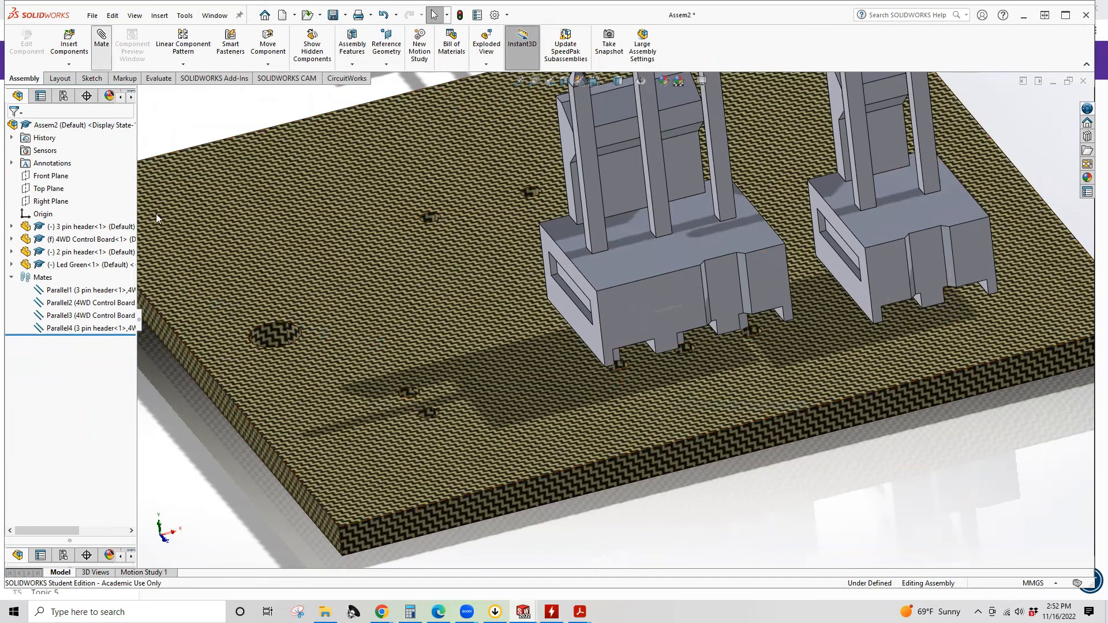
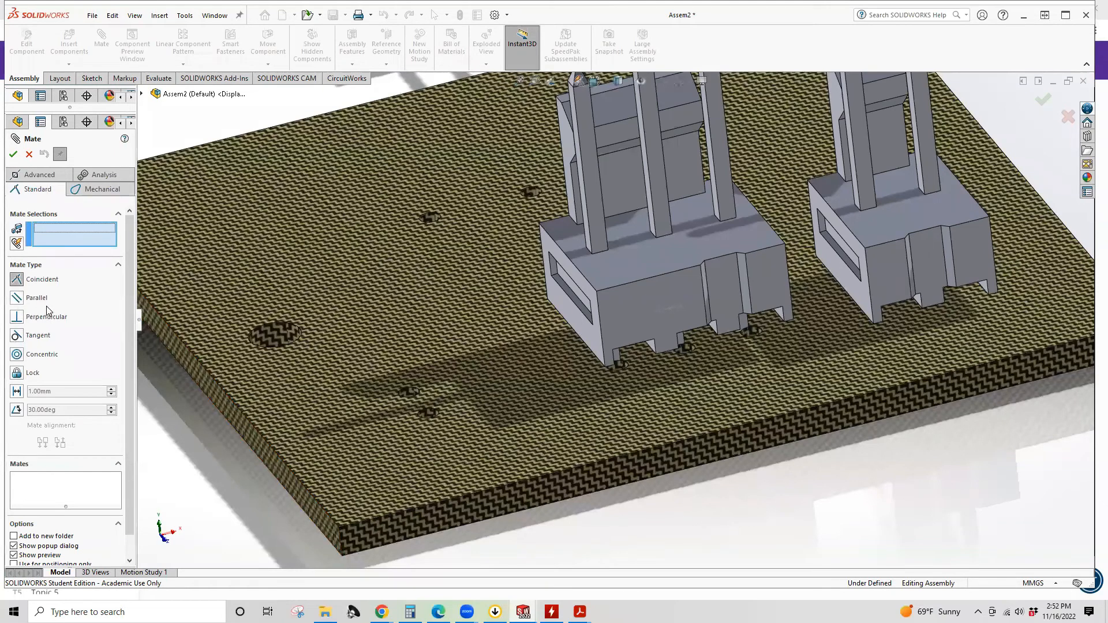
scroll(636, 358, "down", 10)
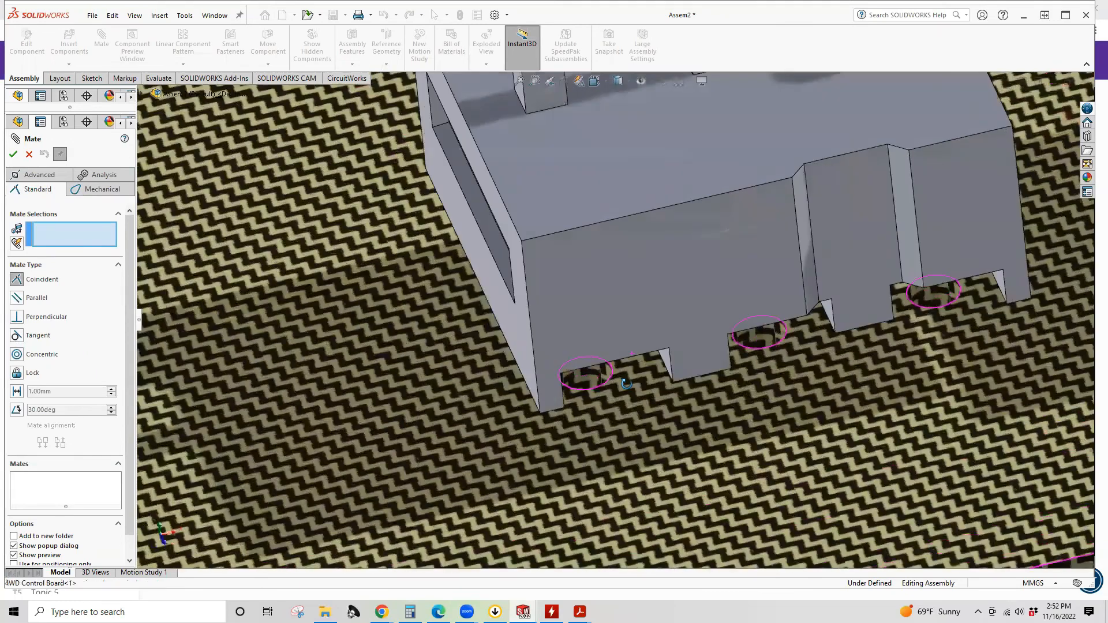
middle_click_drag(626, 383, 609, 311)
left_click(586, 370)
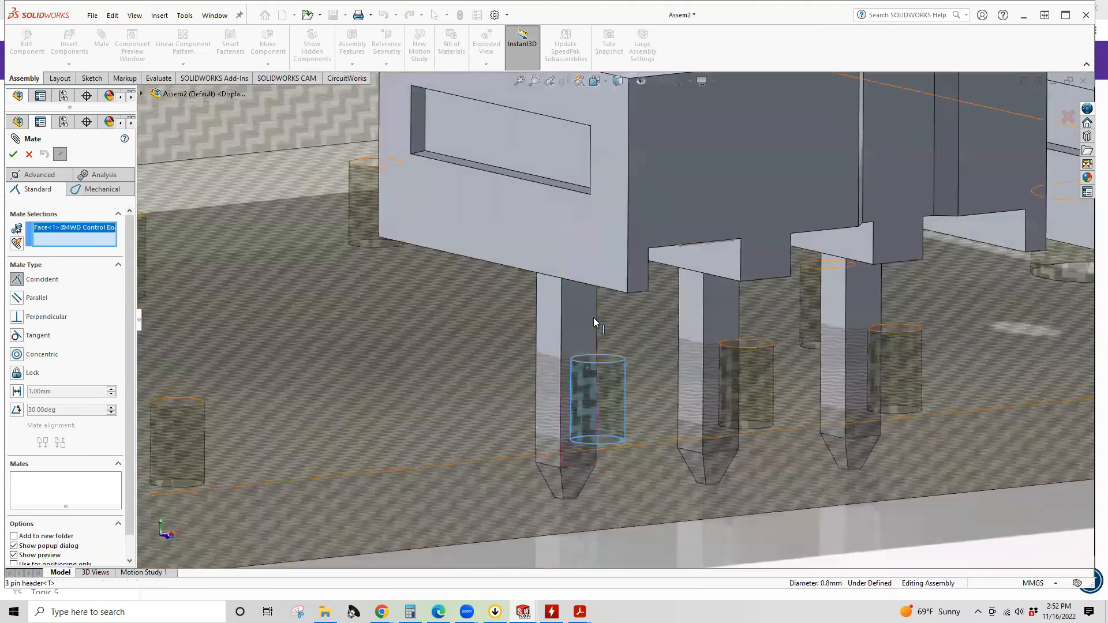
left_click(559, 326)
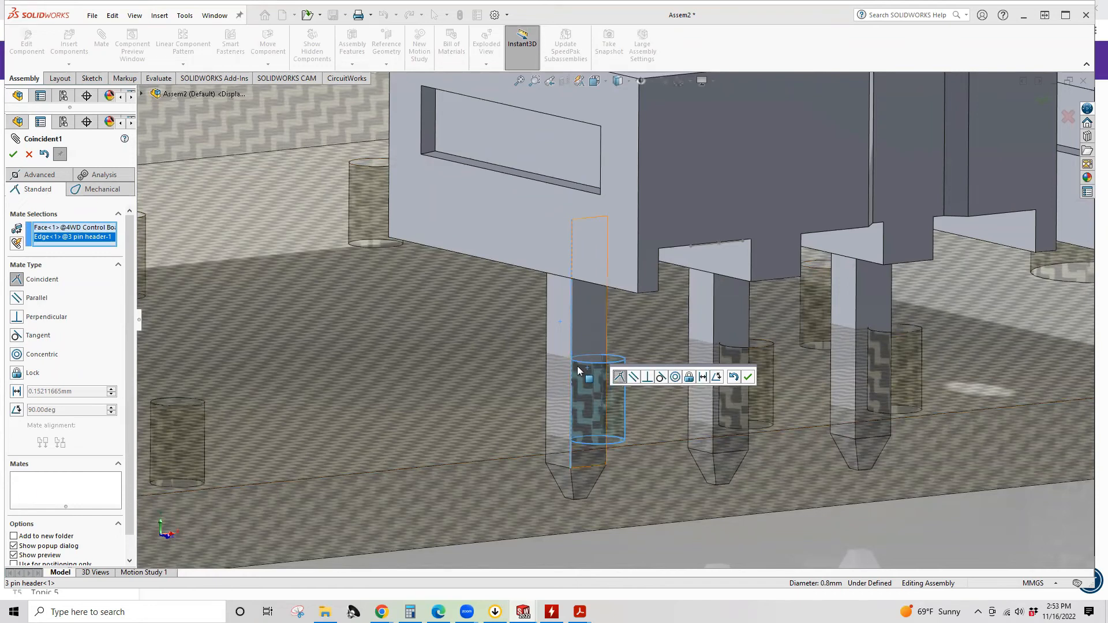
middle_click_drag(607, 353, 598, 391)
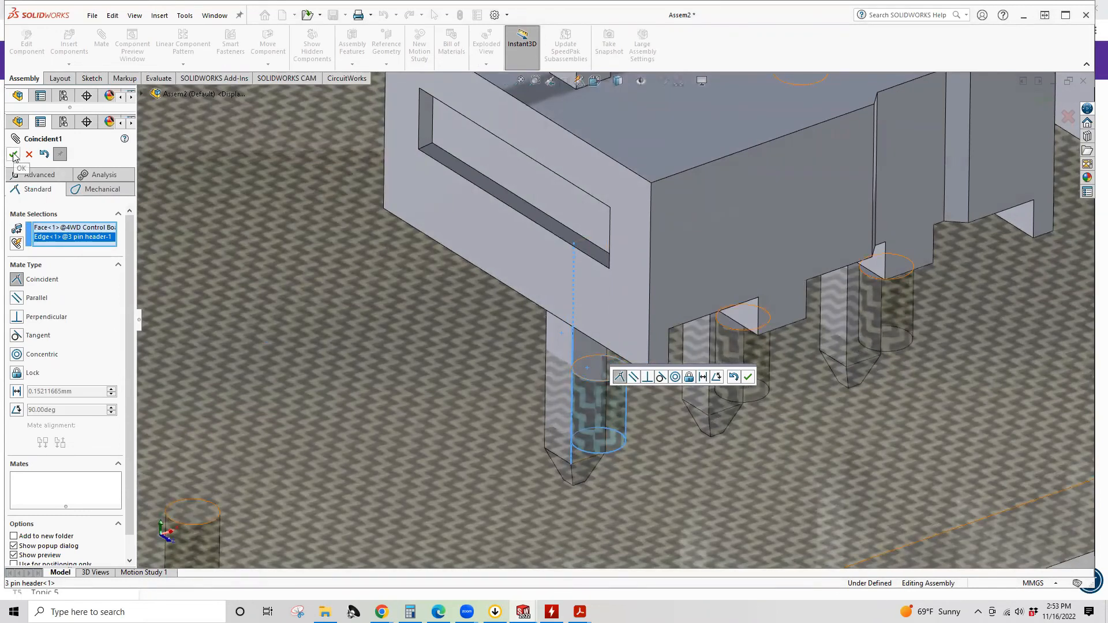
scroll(253, 301, "up", 3)
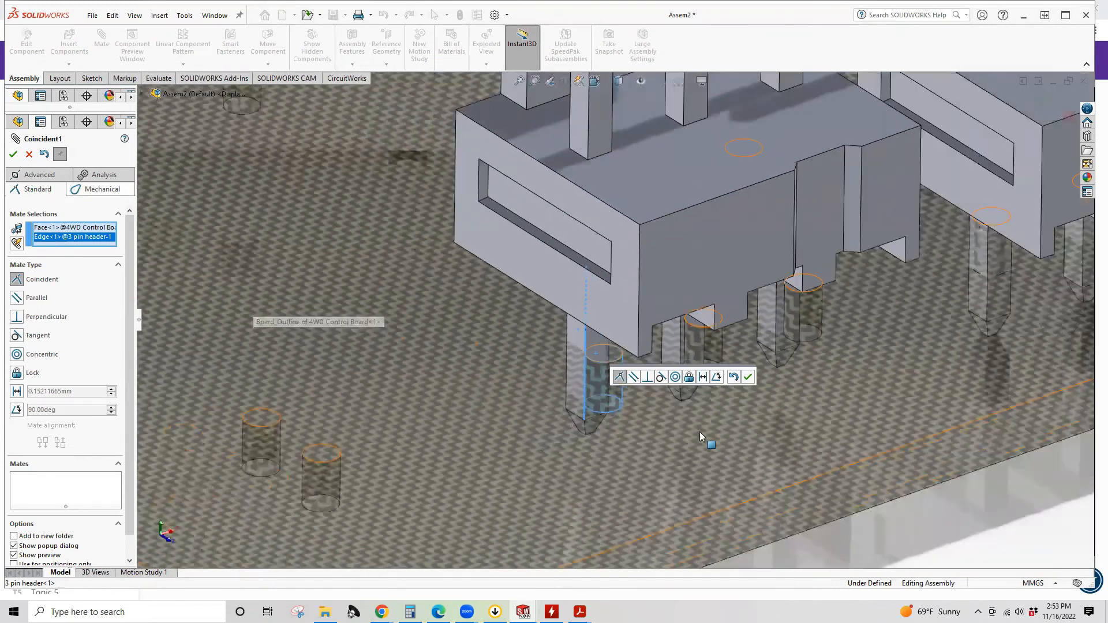
middle_click_drag(686, 426, 732, 372)
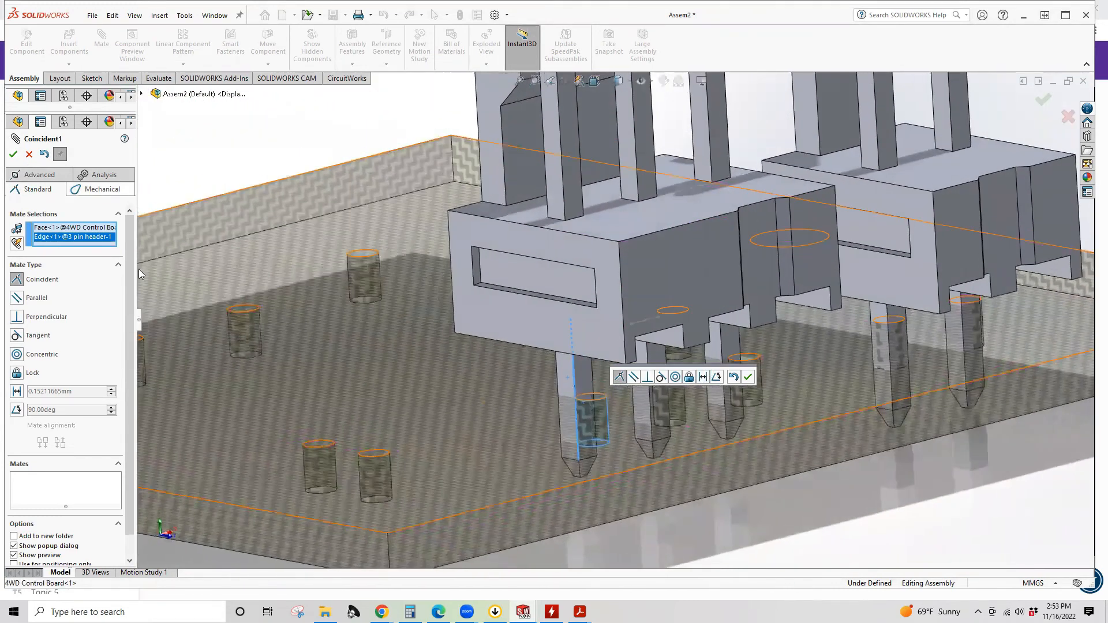
left_click(42, 175)
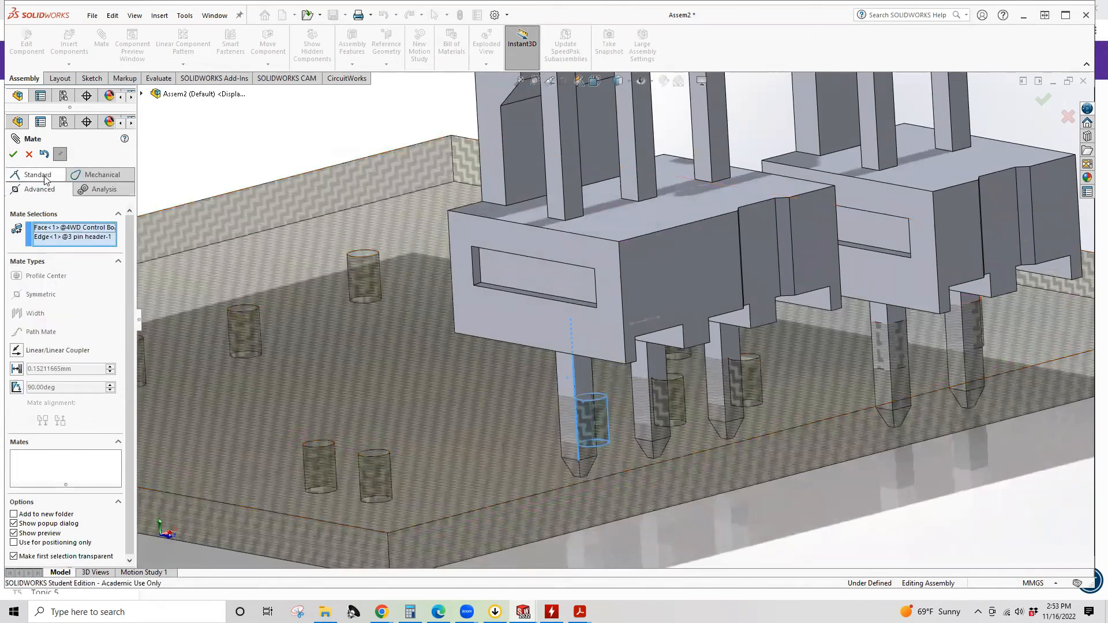
left_click(44, 174)
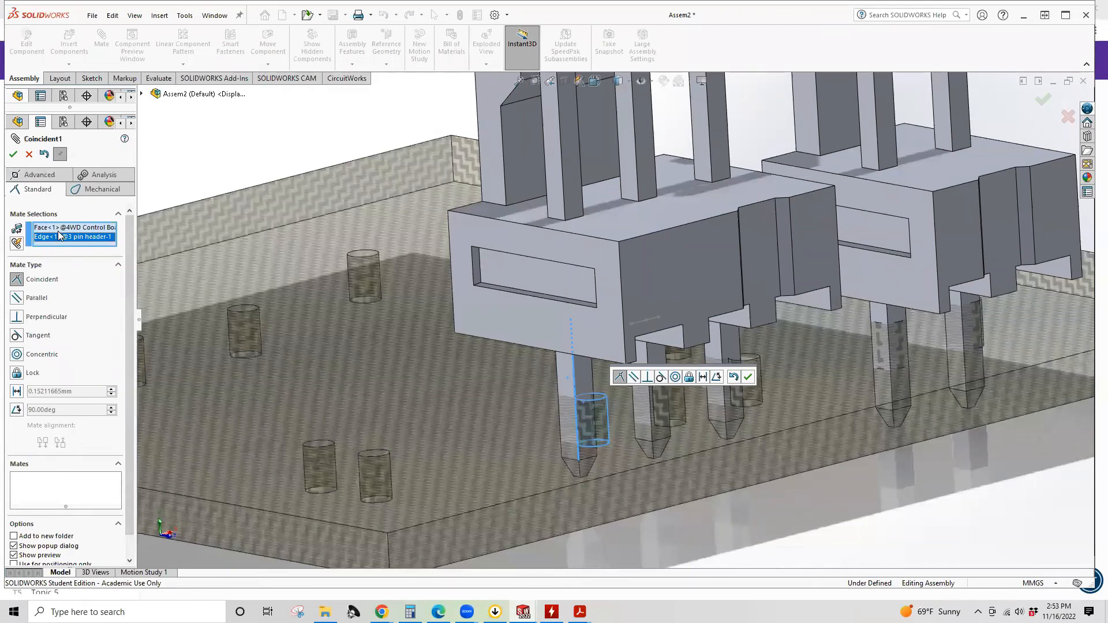
right_click(57, 230)
left_click(79, 240)
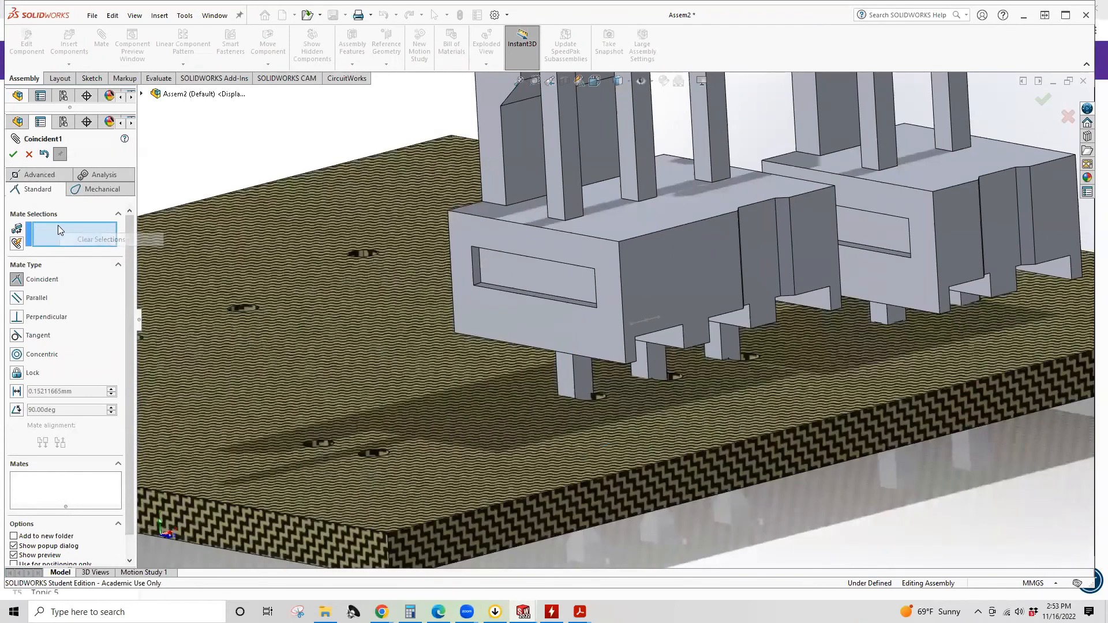
Step: Add a profile center mate between the tip face of the 3 pin header's end pin and its hole's edge on the board's underside
left_click(40, 174)
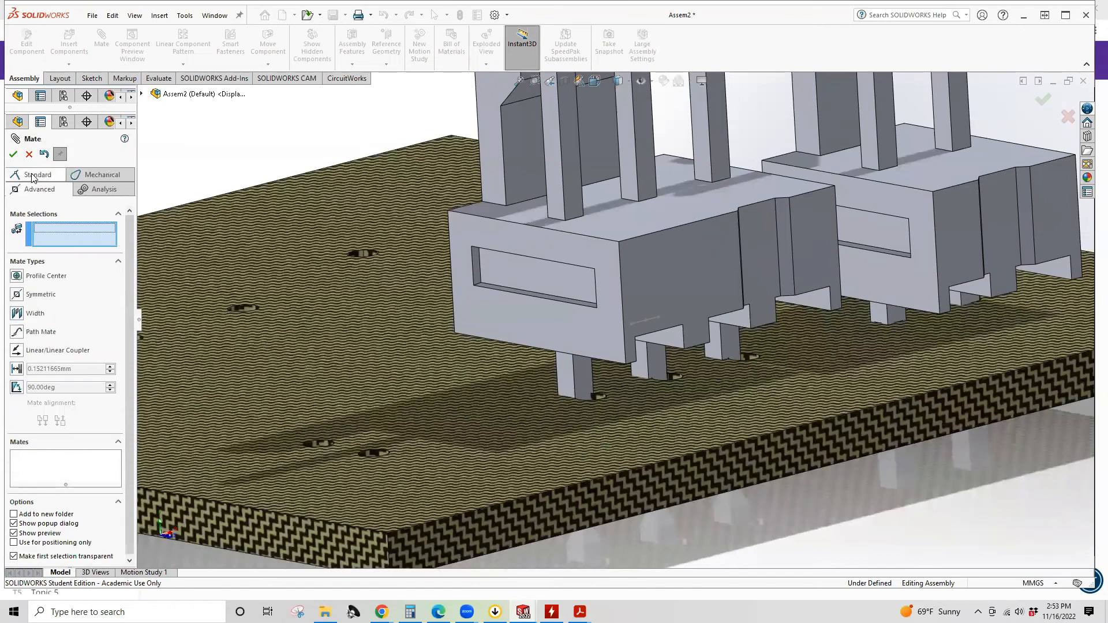
left_click(16, 277)
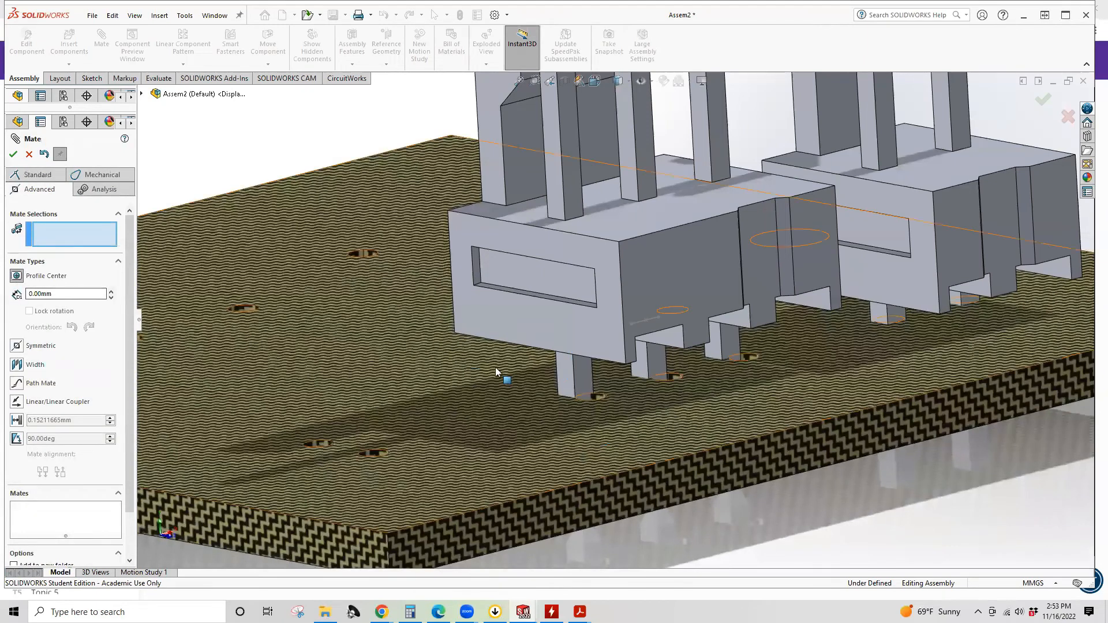
middle_click_drag(576, 390, 581, 461)
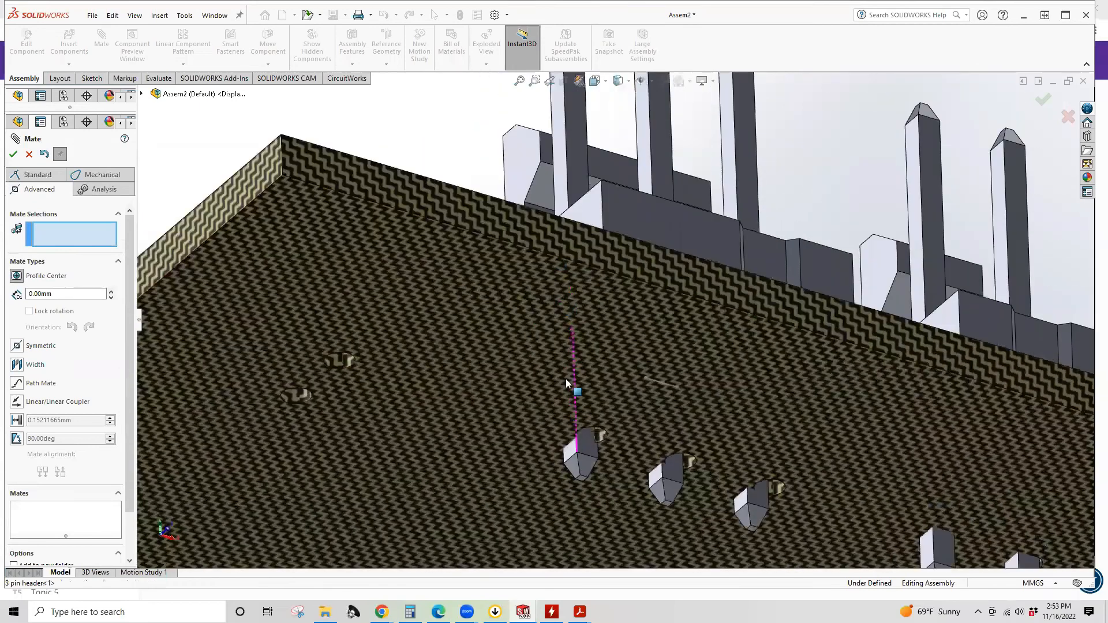
left_click(583, 483)
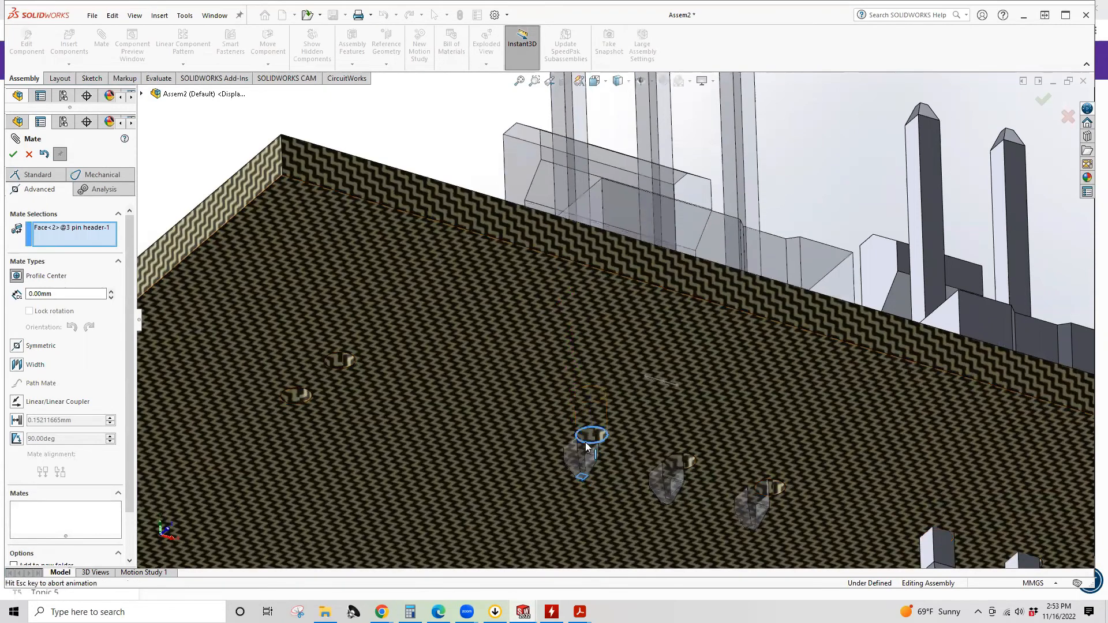
left_click(585, 442)
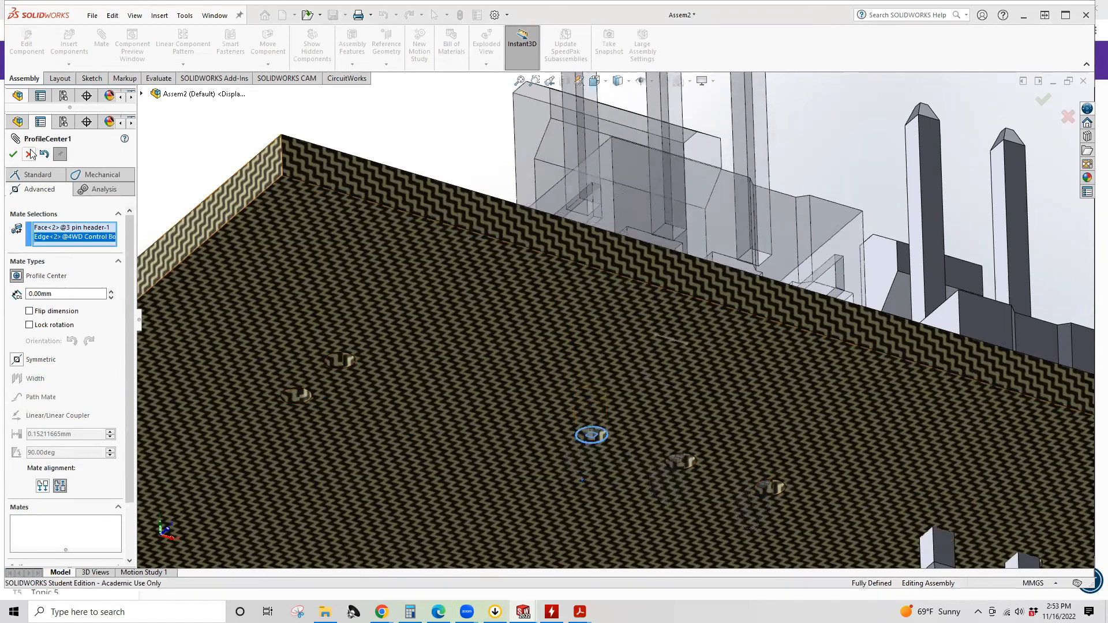
left_click(12, 154)
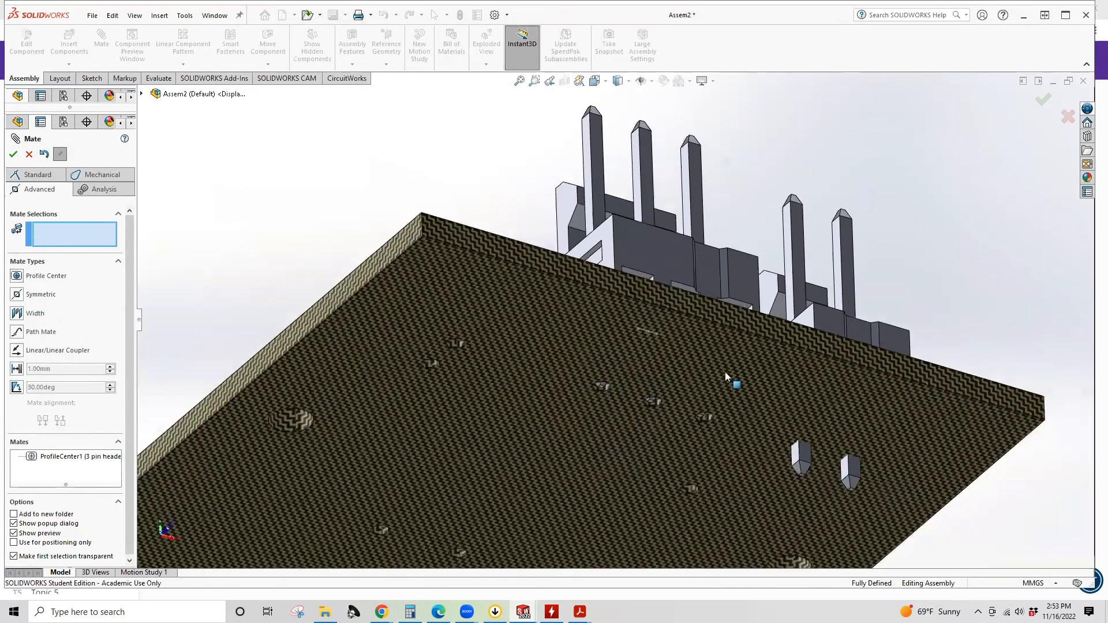
Step: Add a profile center mate between the tip face of the 2 pin header's inner pin and its hole's edge on the board's underside
scroll(849, 421, "down", 3)
middle_click_drag(850, 418, 617, 446)
scroll(801, 454, "up", 5)
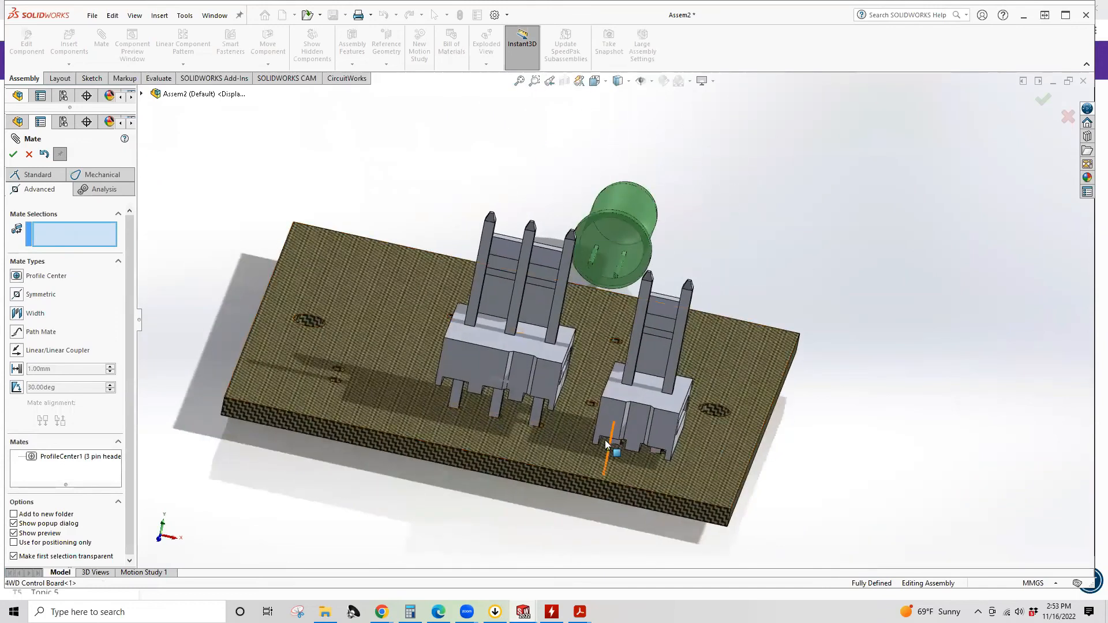
middle_click_drag(664, 333, 690, 420)
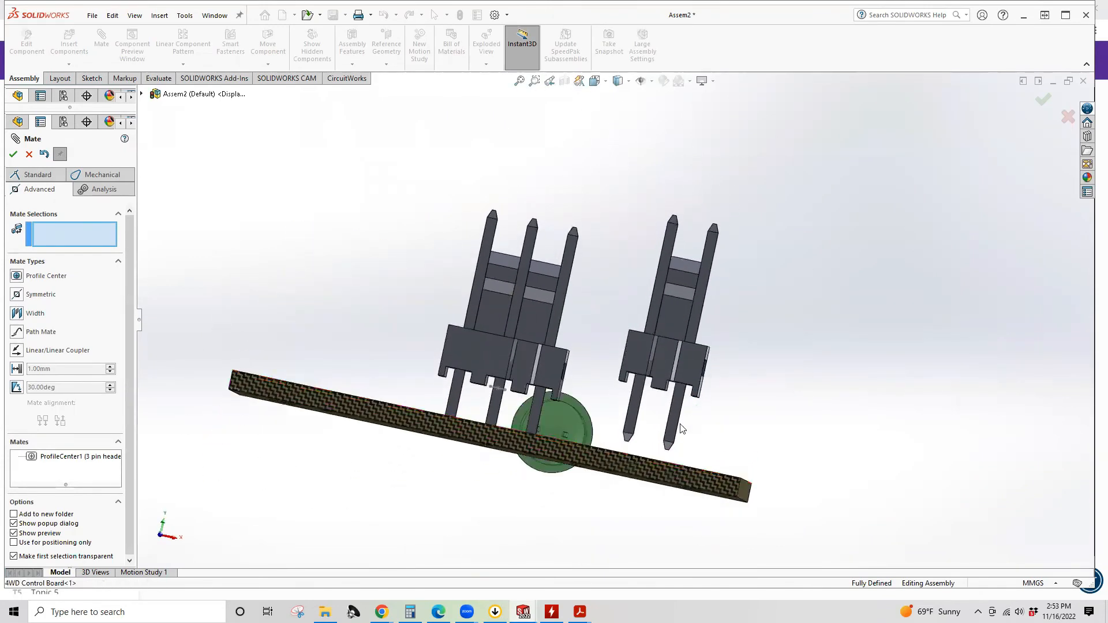
scroll(689, 435, "down", 7)
mouse_move(526, 388)
middle_mouse_down()
mouse_move(532, 362)
mouse_move(530, 377)
middle_mouse_up()
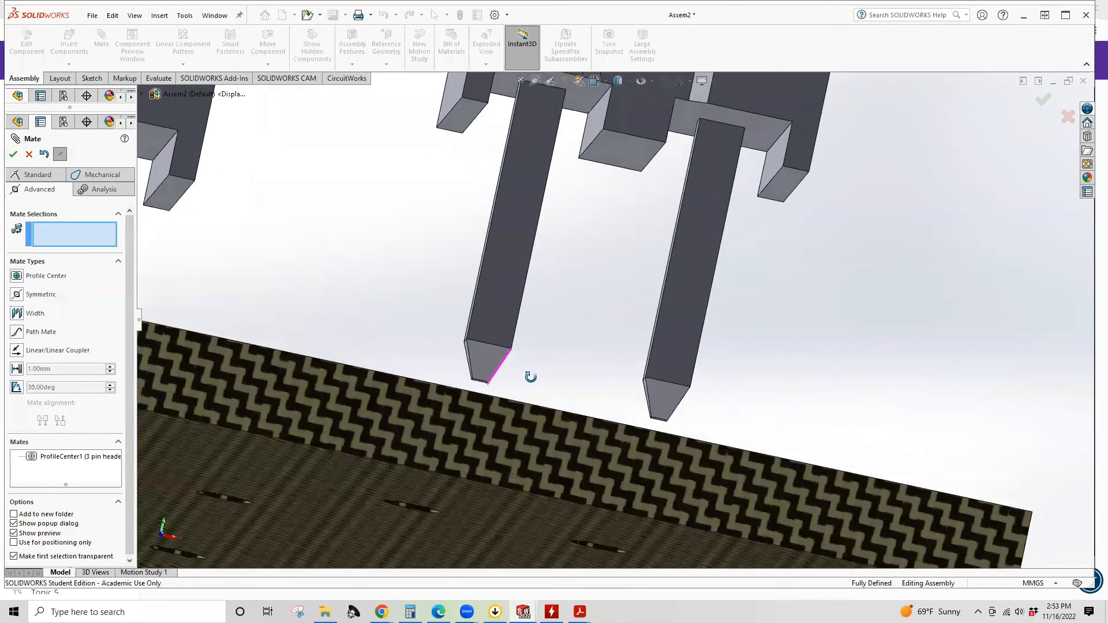
left_click(22, 276)
mouse_move(482, 389)
middle_mouse_down()
mouse_move(480, 361)
mouse_move(486, 388)
middle_mouse_up()
scroll(487, 388, "down", 3)
scroll(494, 382, "down", 2)
left_click(598, 278)
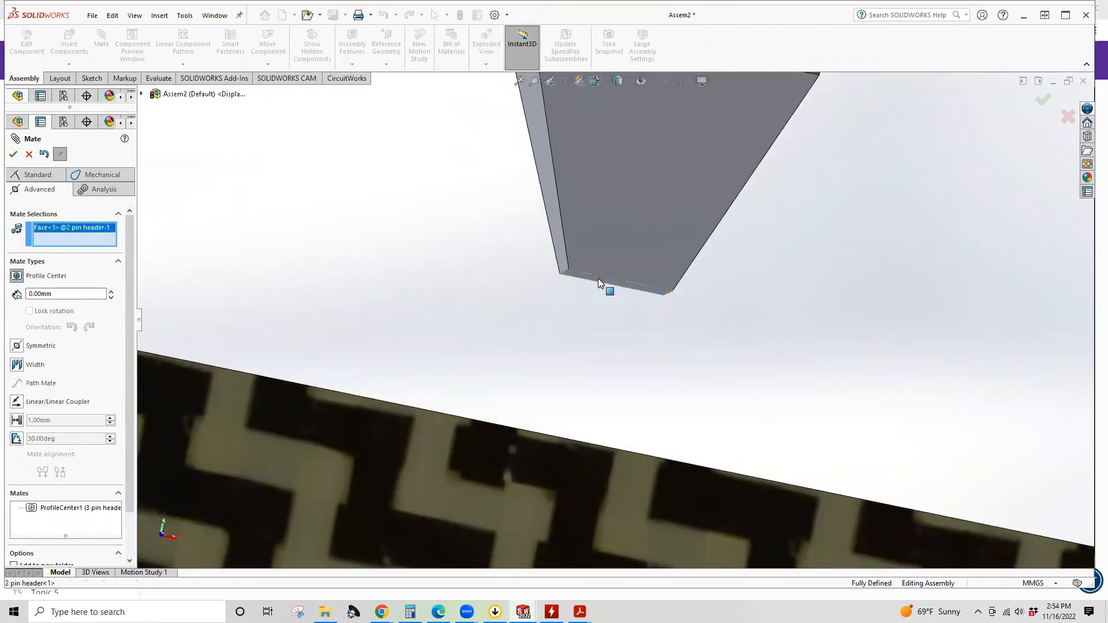
scroll(598, 278, "up", 5)
scroll(581, 394, "down", 6)
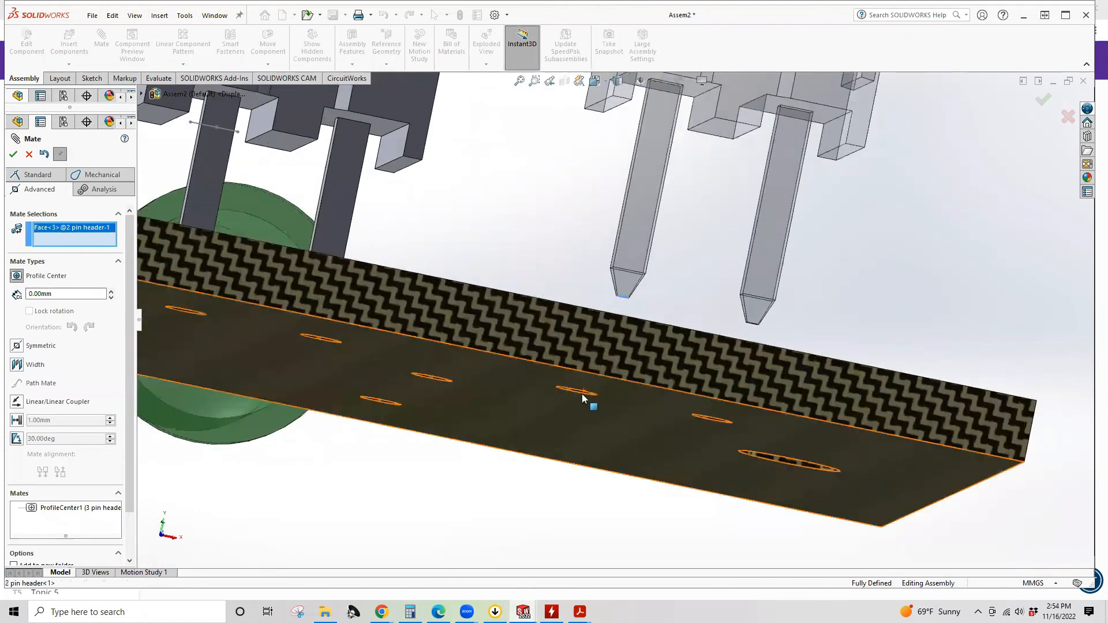
left_click(577, 349)
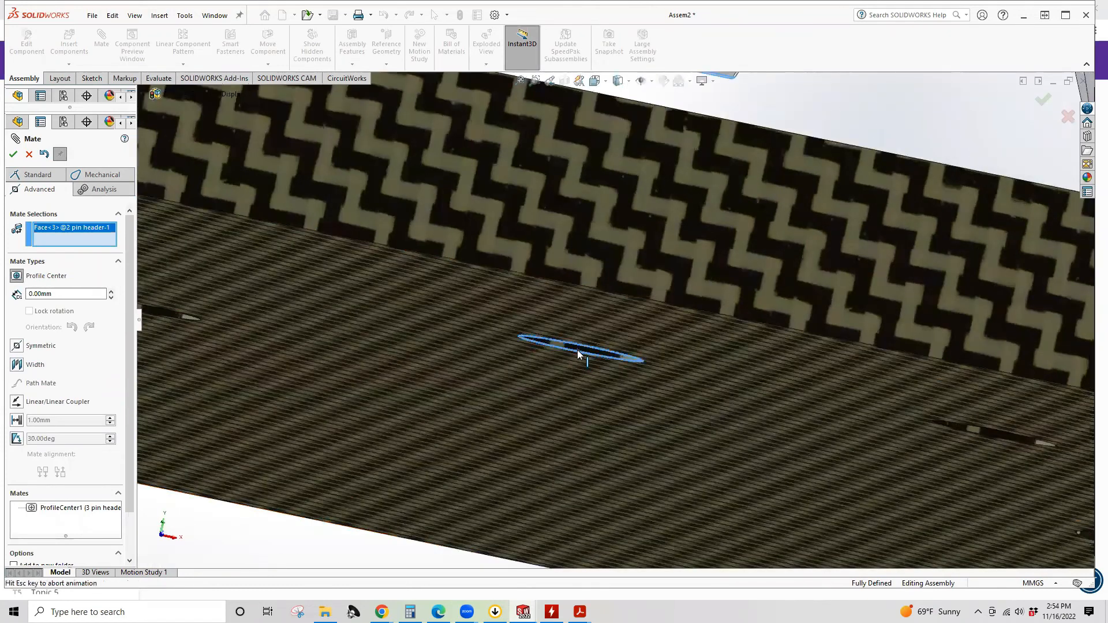
scroll(571, 364, "up", 4)
scroll(553, 356, "up", 2)
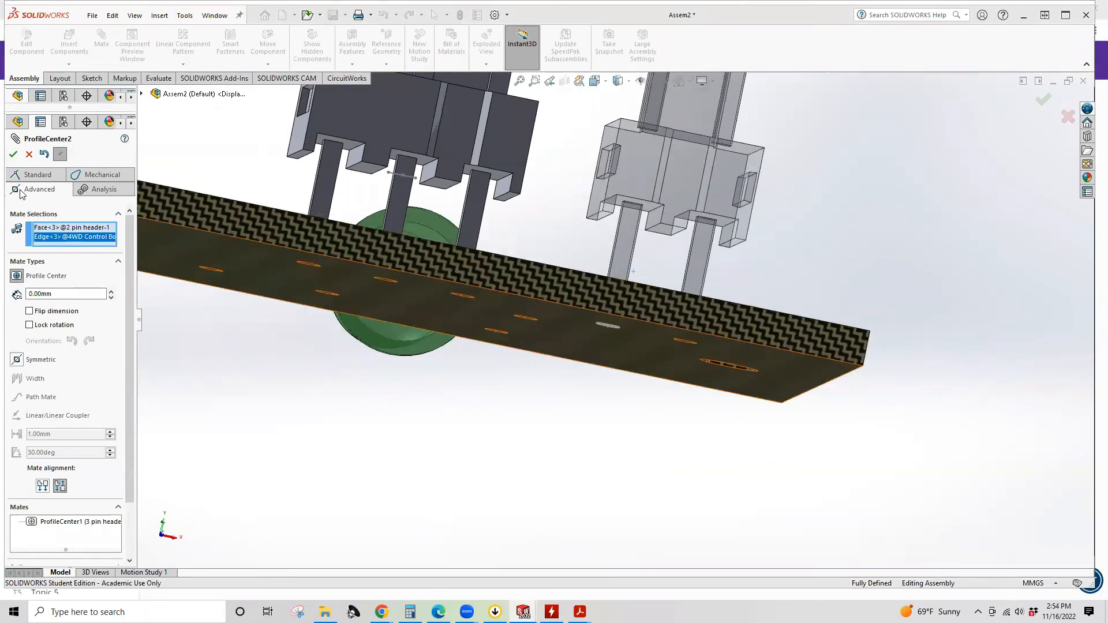
left_click(13, 154)
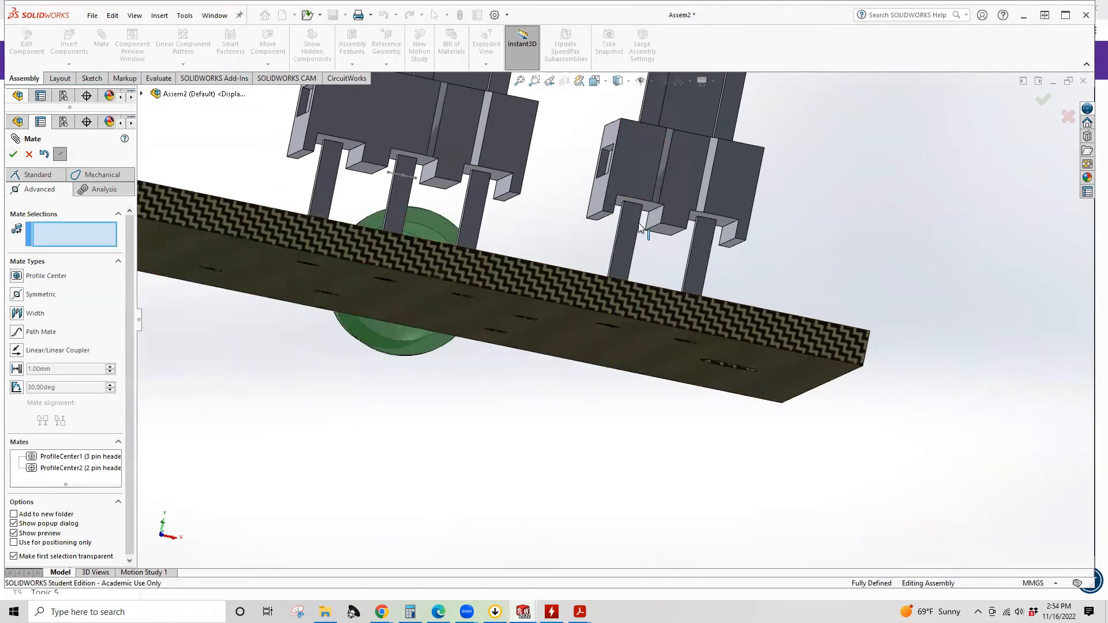
Step: Open the 3 pin header's profile center mate for editing and try an offset of -10 mm
scroll(626, 291, "up", 5)
scroll(626, 290, "down", 4)
mouse_move(627, 229)
middle_mouse_down()
mouse_move(631, 169)
mouse_move(619, 238)
middle_mouse_up()
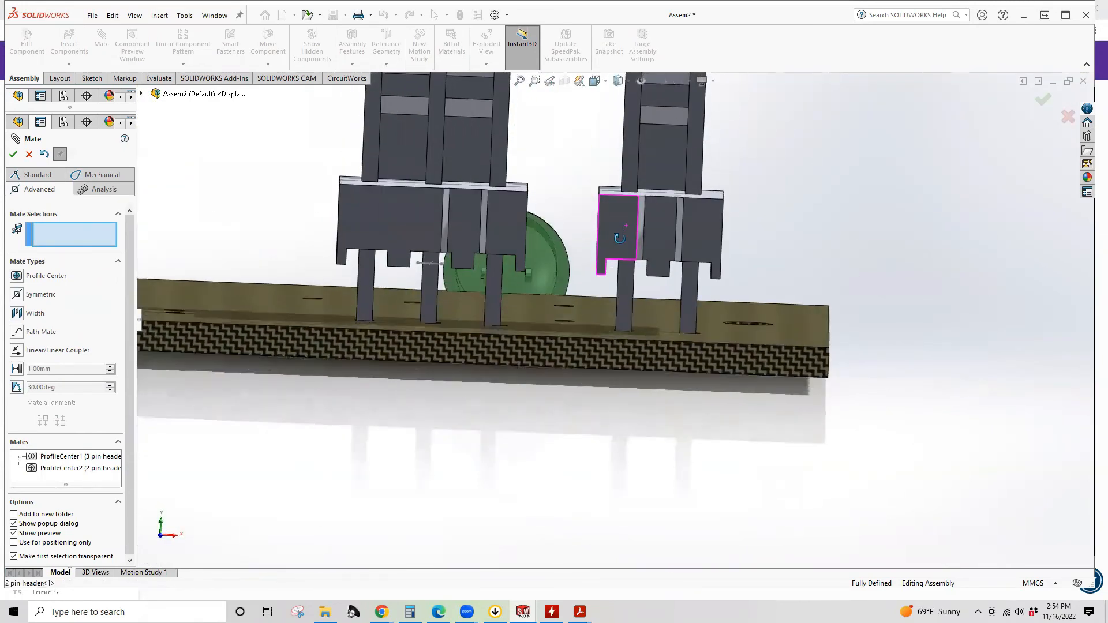
mouse_move(355, 304)
middle_mouse_down()
mouse_move(381, 190)
mouse_move(351, 197)
mouse_move(362, 303)
middle_mouse_up()
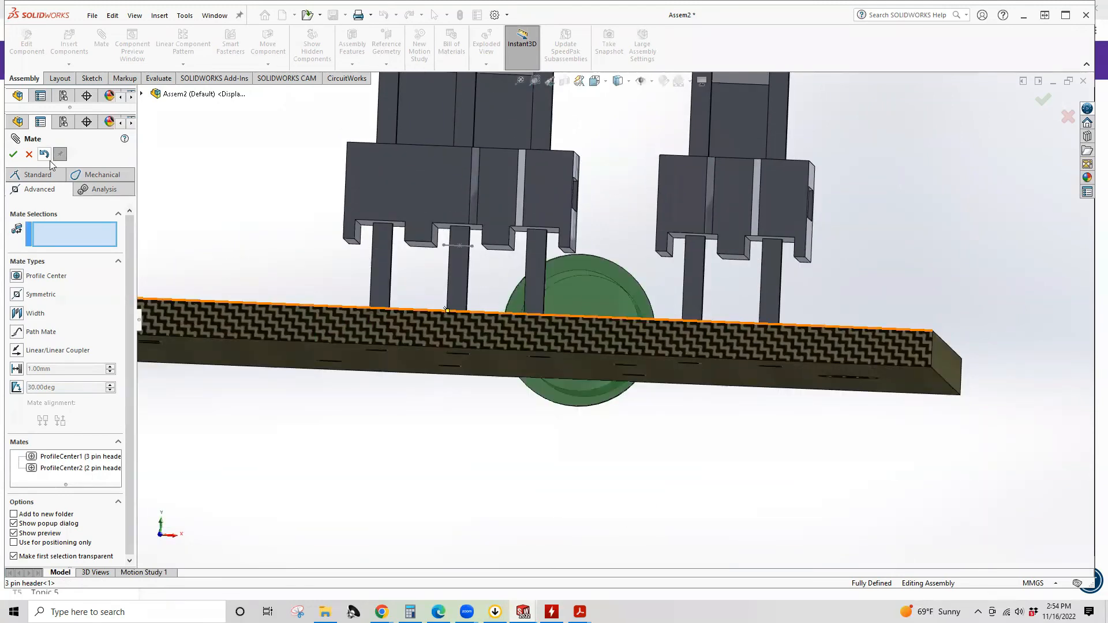
left_click(54, 456)
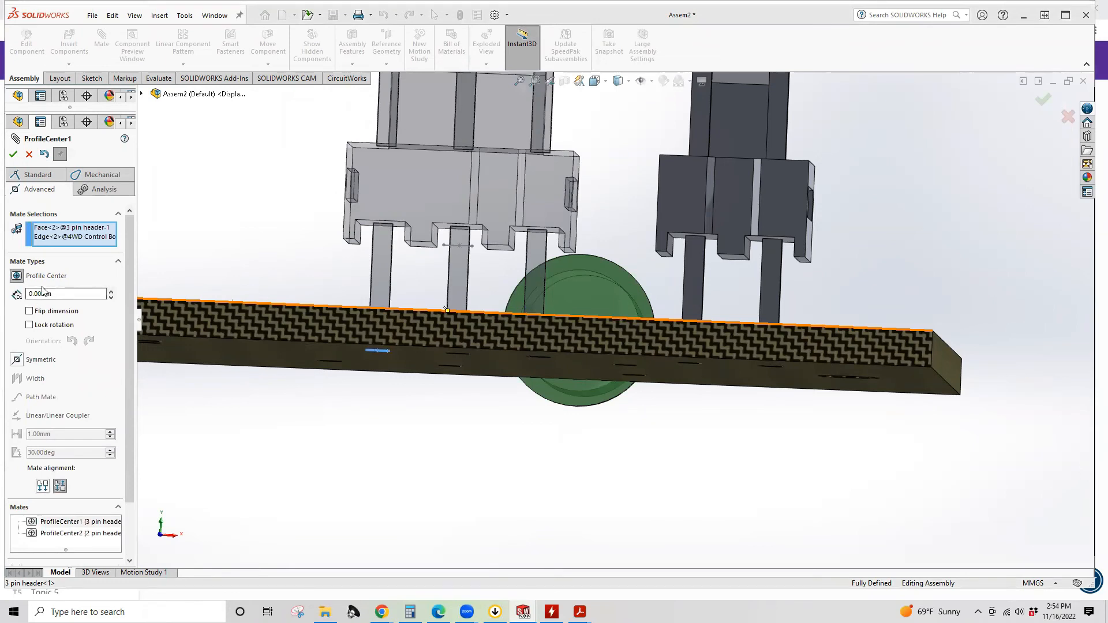
left_click(35, 295)
left_click(34, 296)
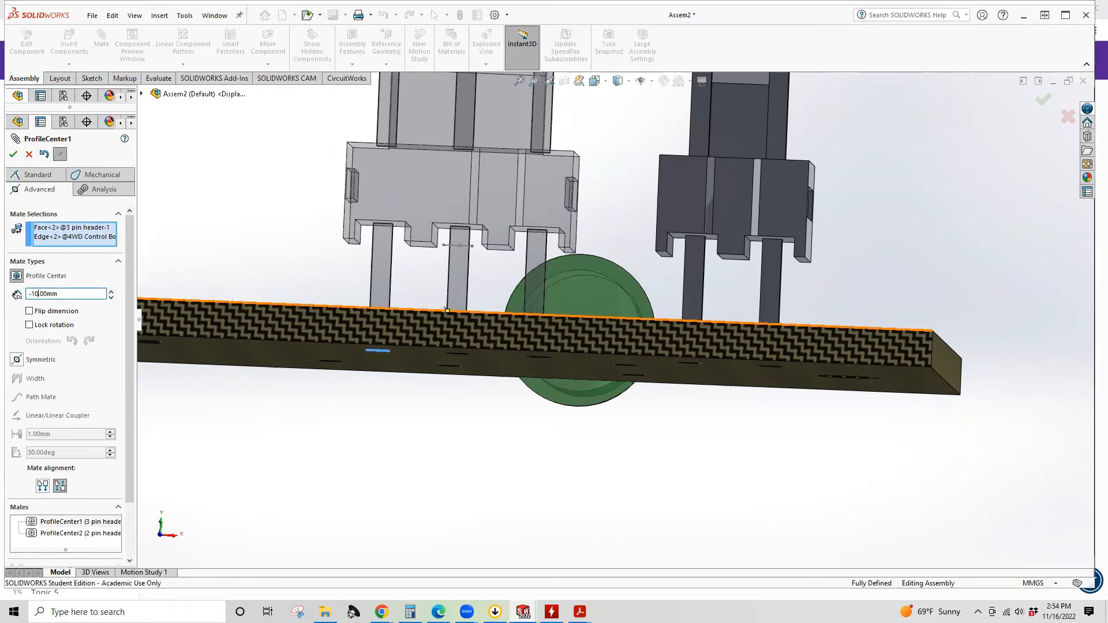
key("Return")
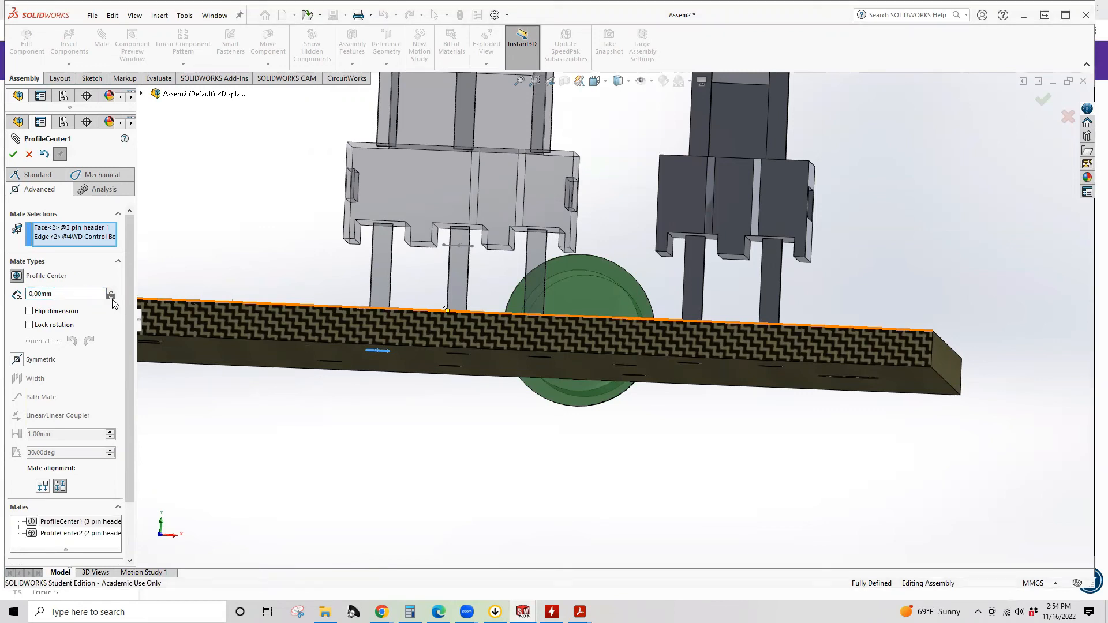
Step: Try offsets of 10 mm and 20 mm in the 3 pin header's profile center mate, and step the value back down
left_click(110, 291)
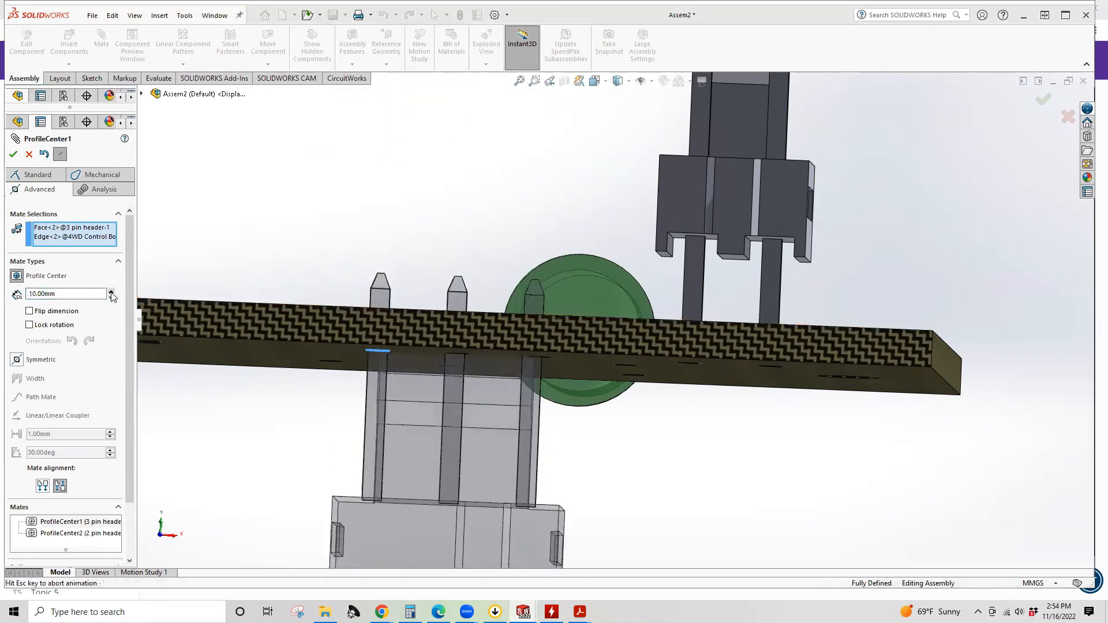
left_click(110, 291)
left_click(111, 297)
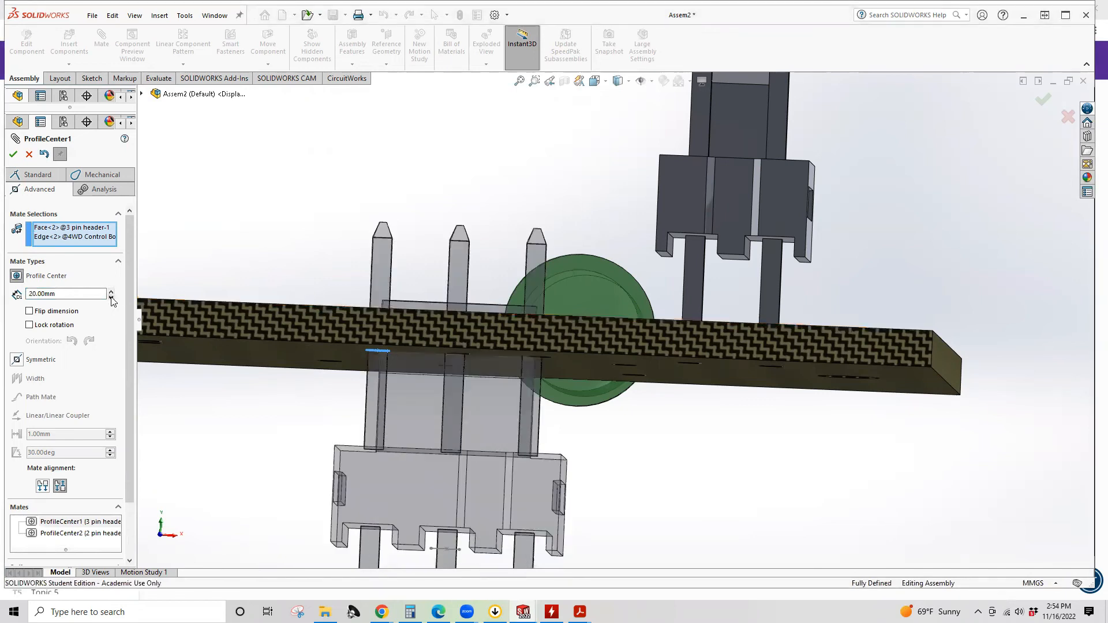
left_click(111, 297)
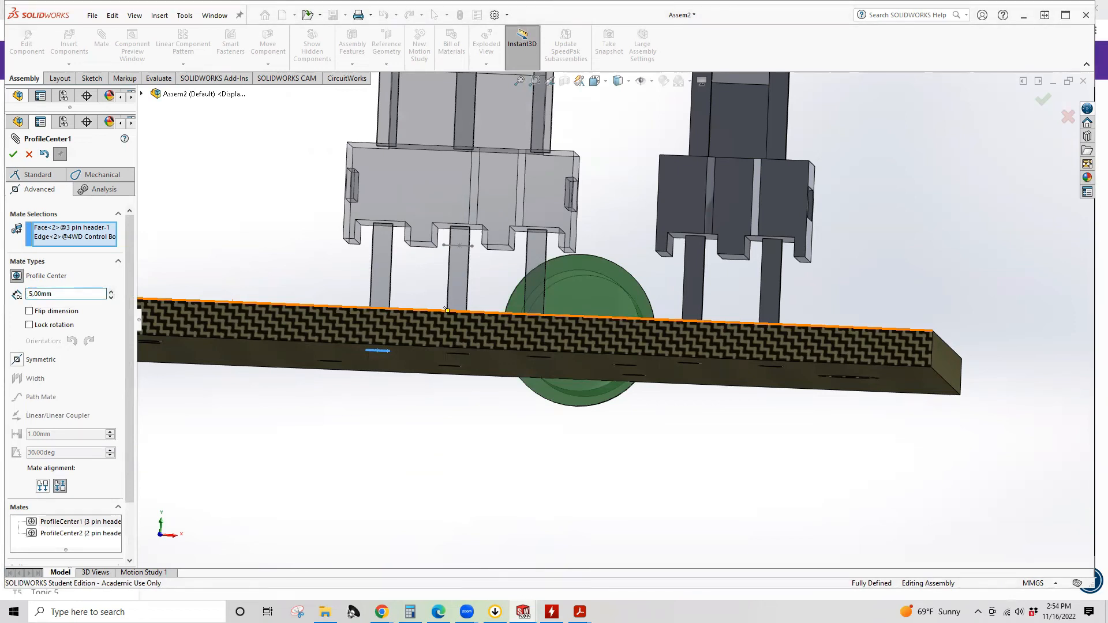
Step: Try offsets of 2, 2.2 and 2.4 mm in the 3 pin header's profile center mate
key("Return")
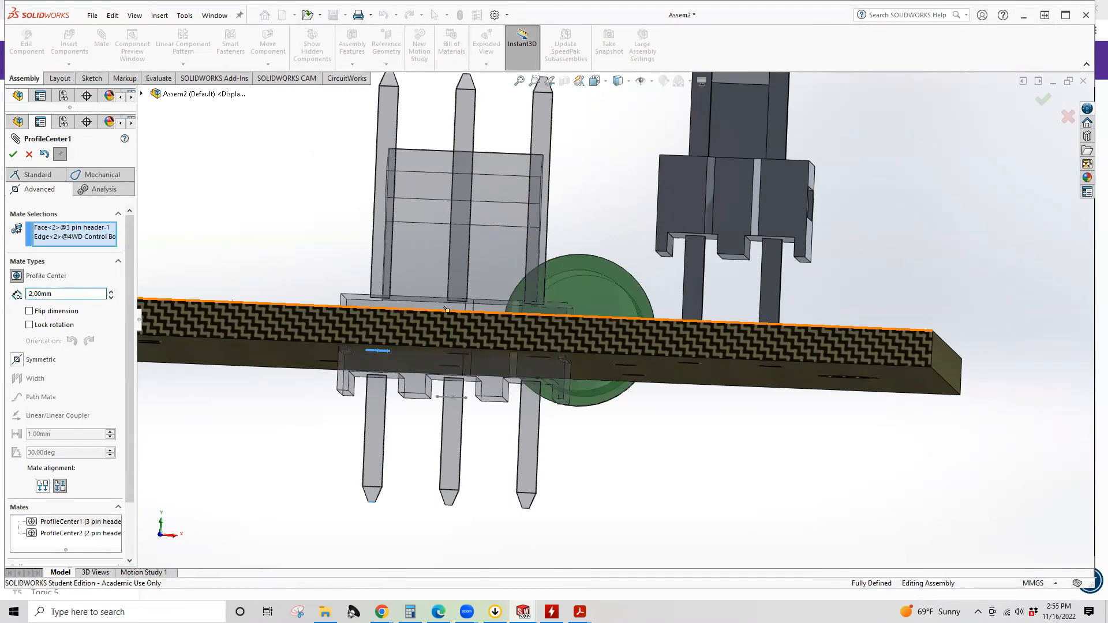
key("Return")
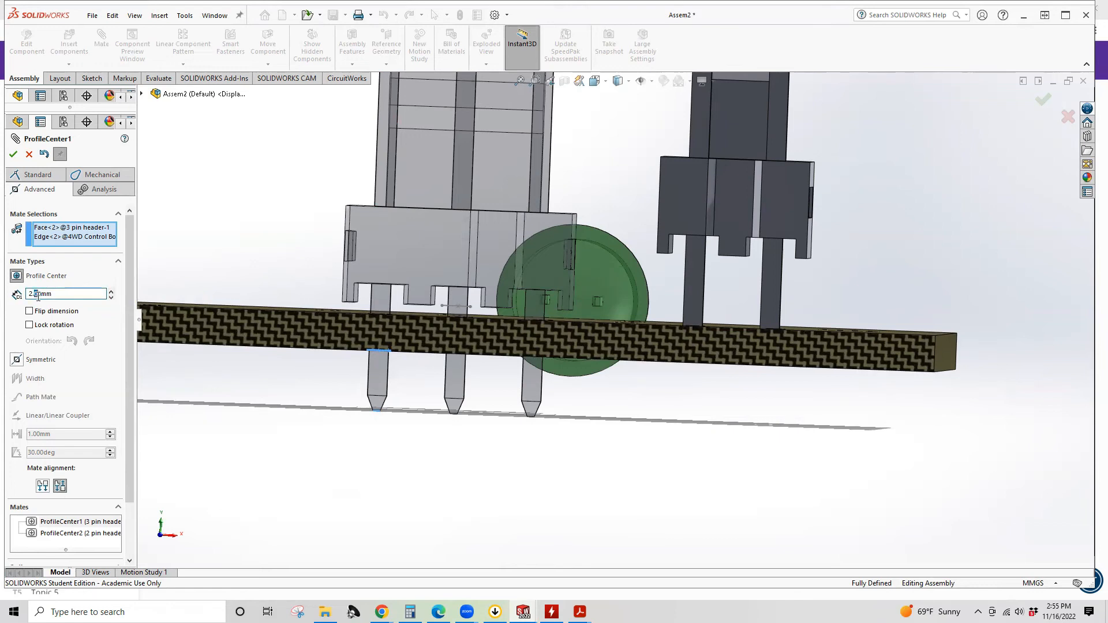
key("Return")
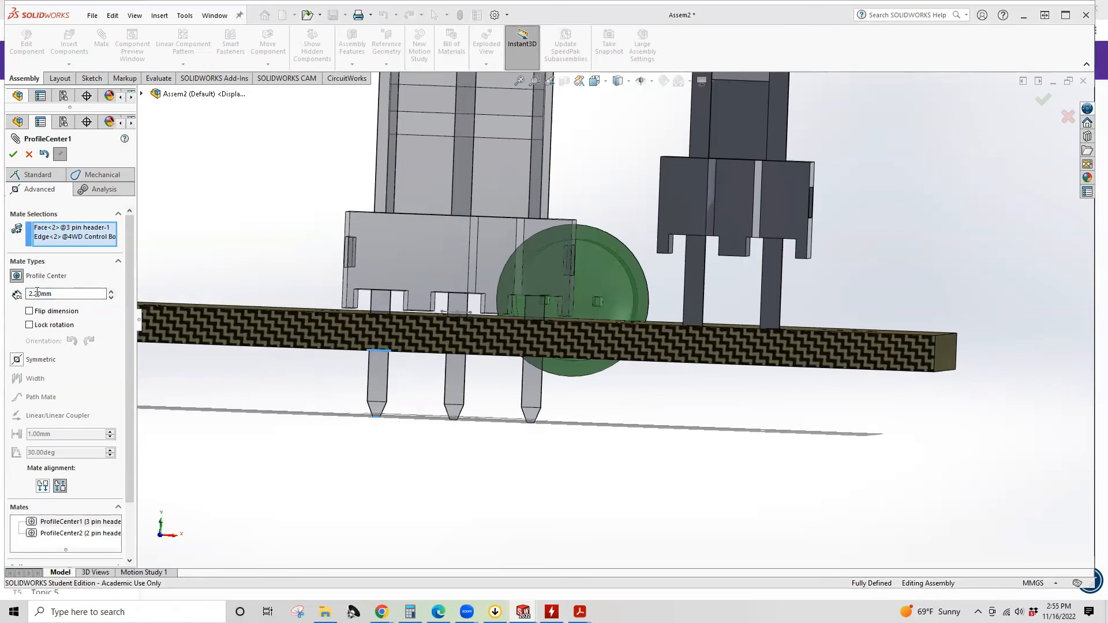
left_click(36, 293)
type("4")
key("Return")
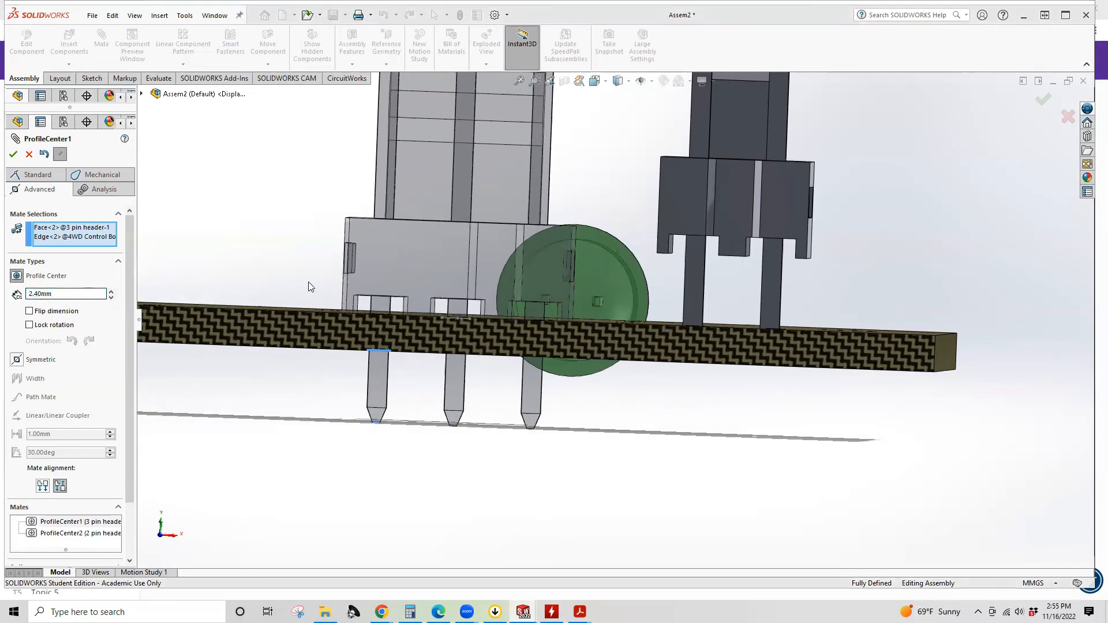
Step: Set the offset of the 3 pin header's profile center mate to 2.3 mm
mouse_move(383, 309)
middle_mouse_down()
mouse_move(387, 288)
mouse_move(386, 307)
middle_mouse_up()
left_click(35, 294)
type("3")
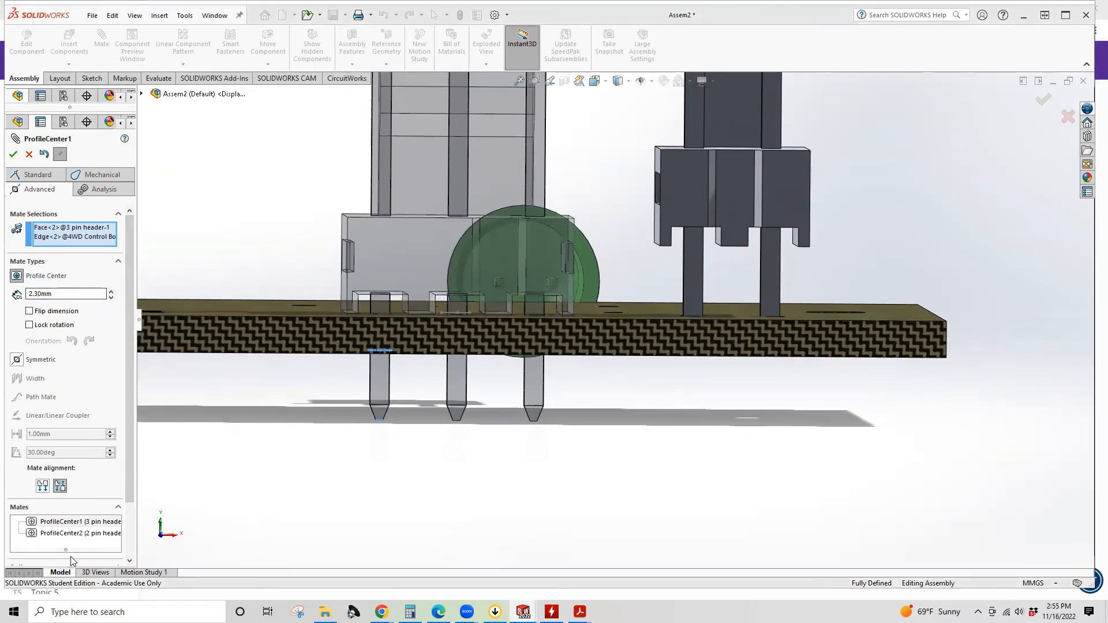
Step: Set the offset of the 2 pin header's profile center mate to 2.3 mm and finish mating
left_click(72, 533)
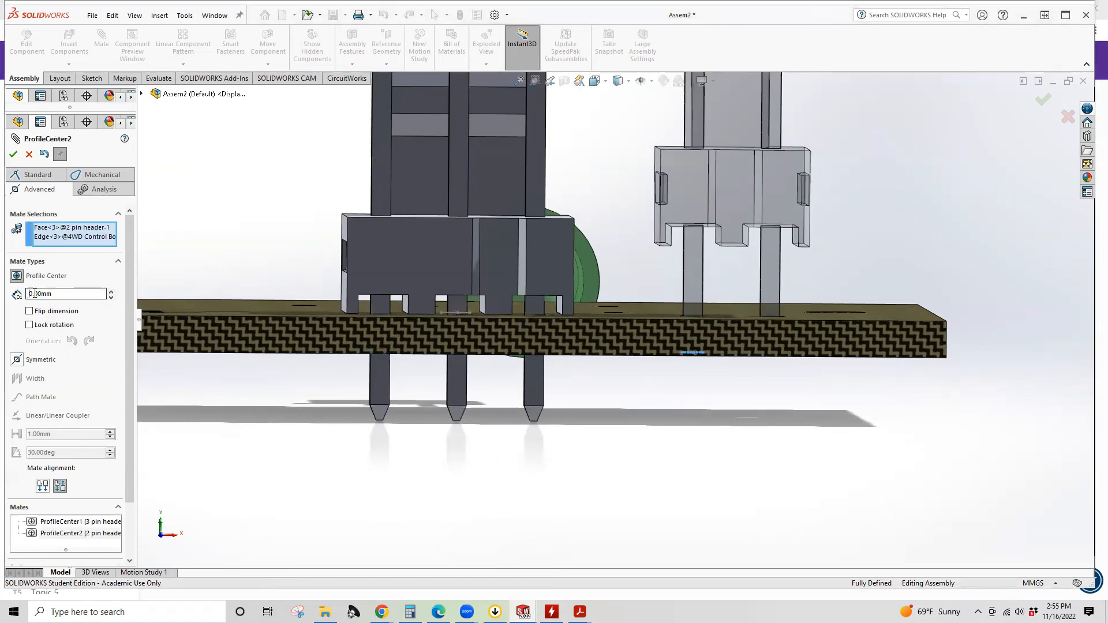
left_click_drag(27, 293, 34, 294)
type("2.3")
key("Return")
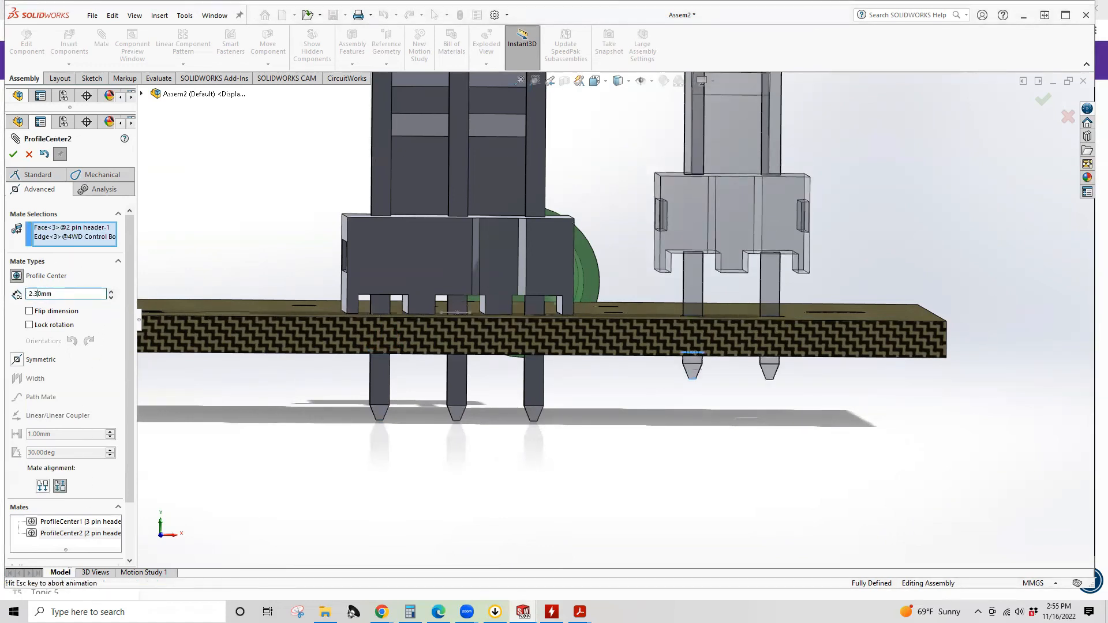
left_click(13, 156)
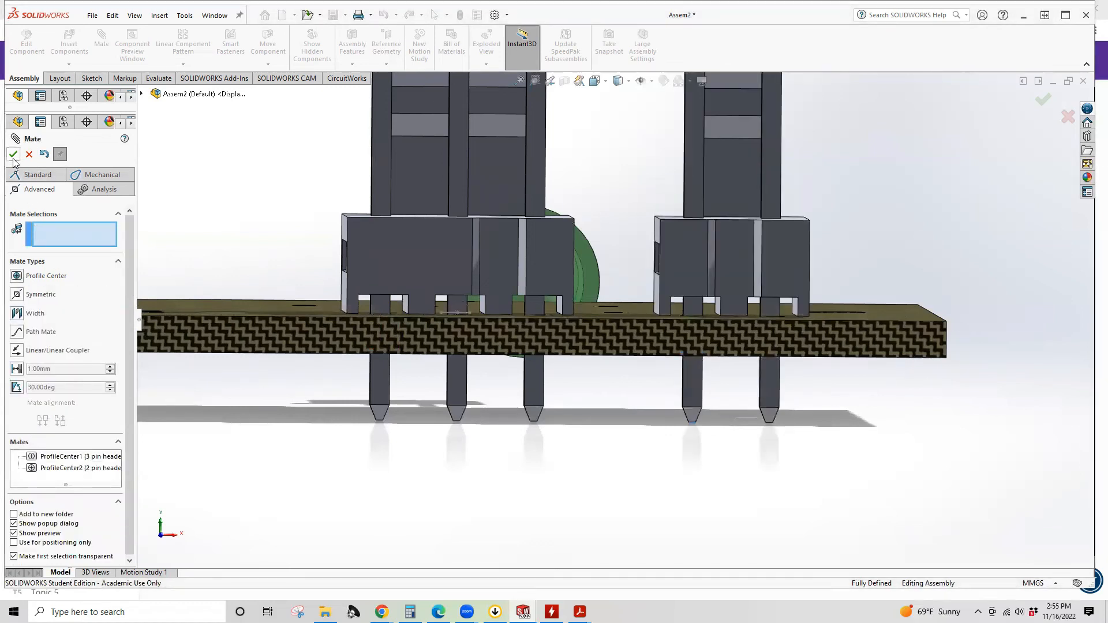
left_click(13, 157)
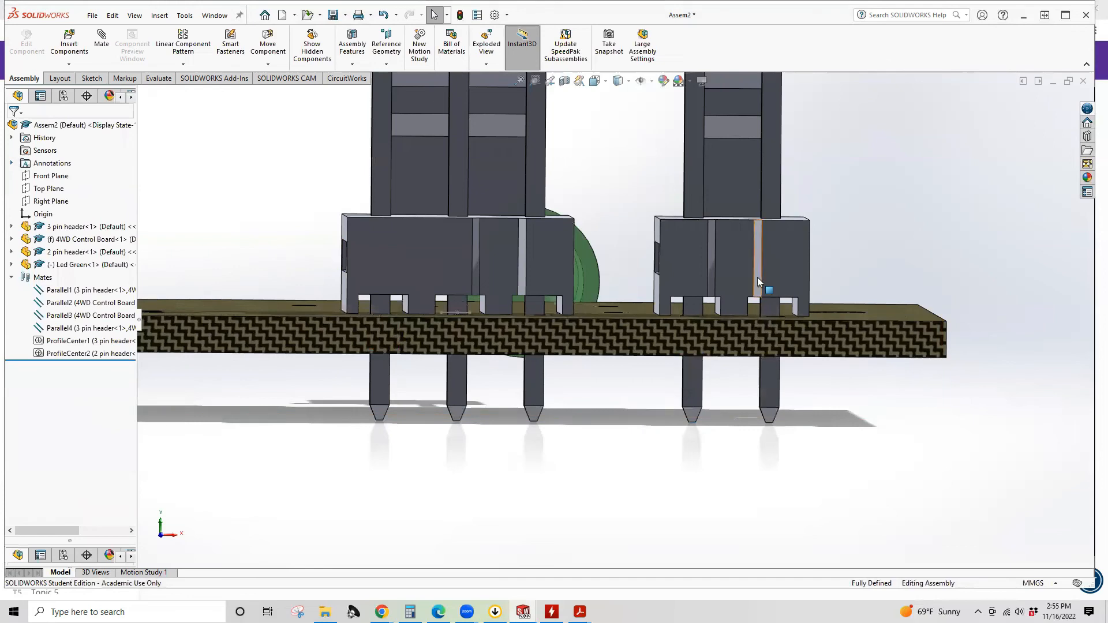
Step: Add a parallel mate between the underside face of the green LED's flange and the board's top face
scroll(757, 278, "up", 3)
middle_click_drag(757, 279, 710, 323)
scroll(729, 302, "up", 3)
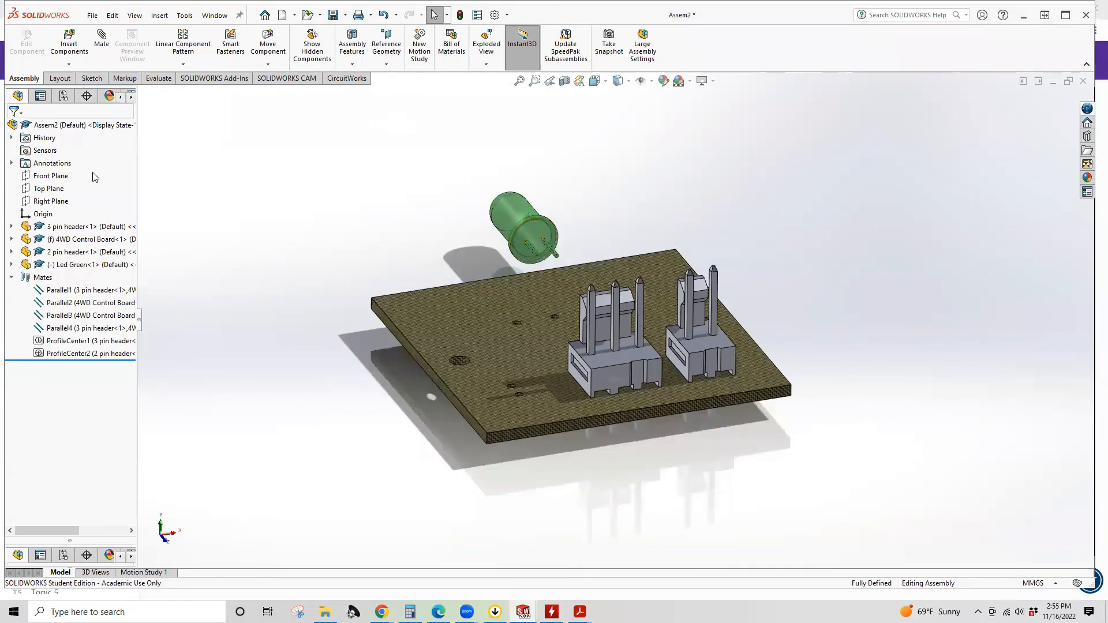
left_click(102, 39)
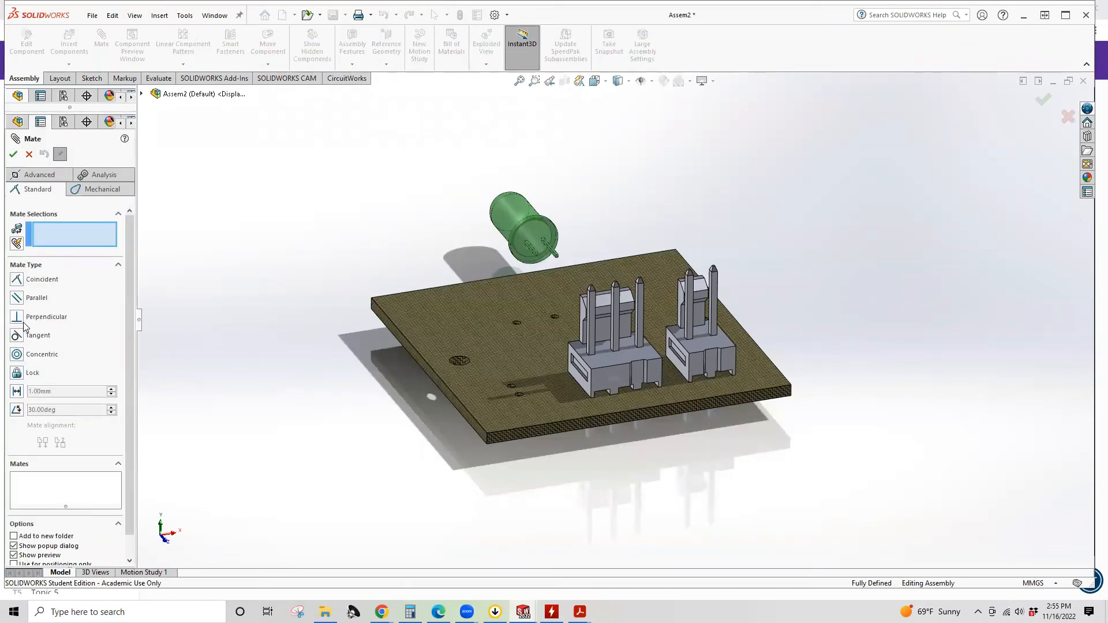
left_click(18, 299)
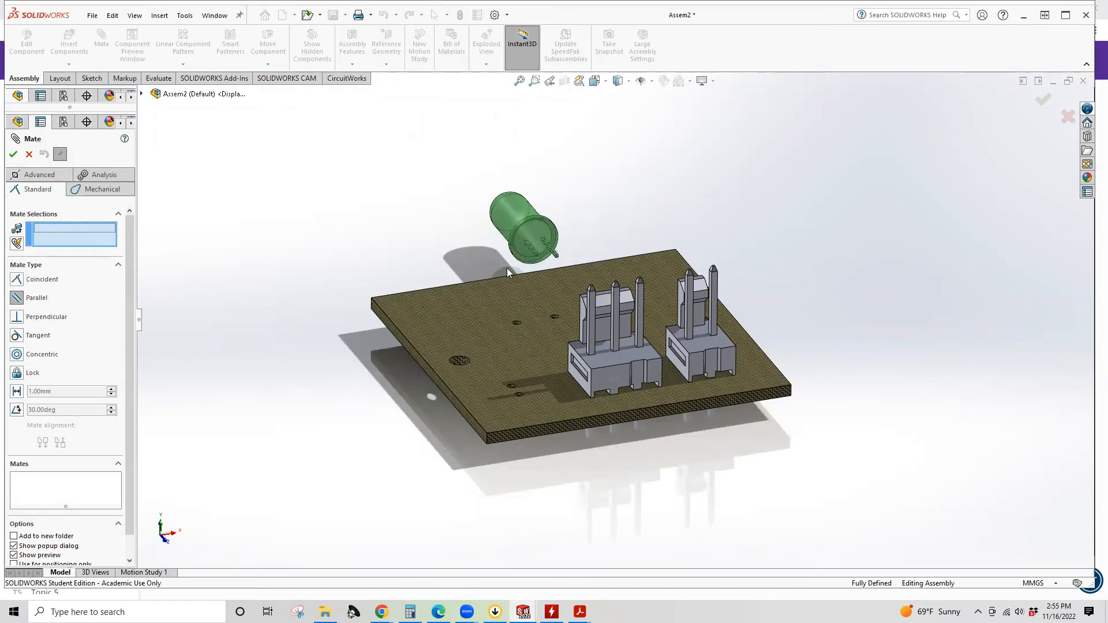
left_click(539, 229)
left_click(486, 406)
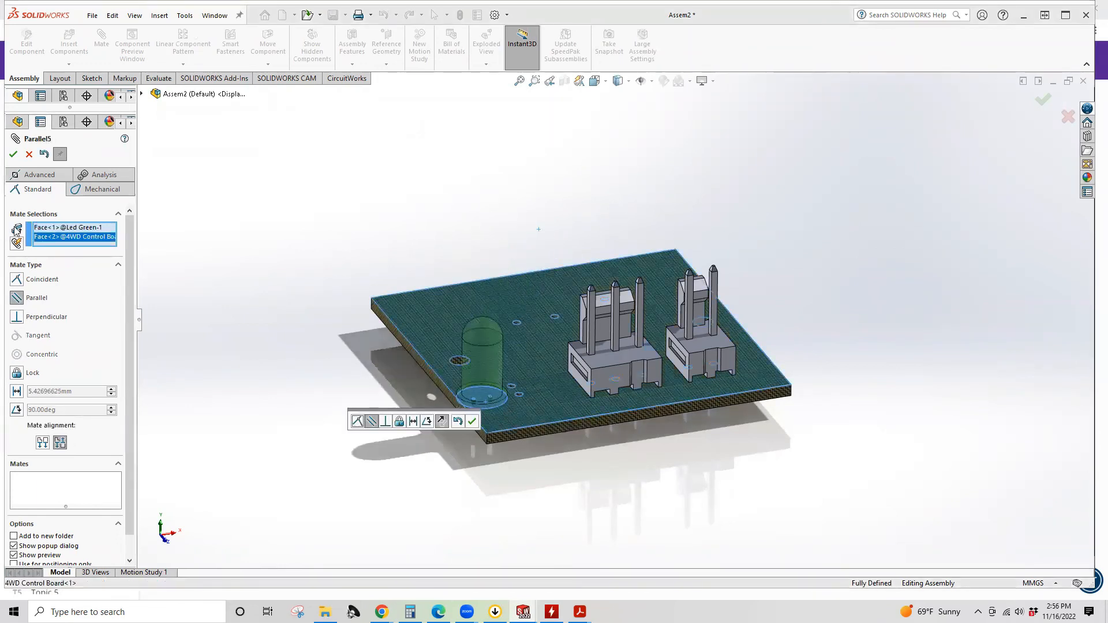
left_click(14, 154)
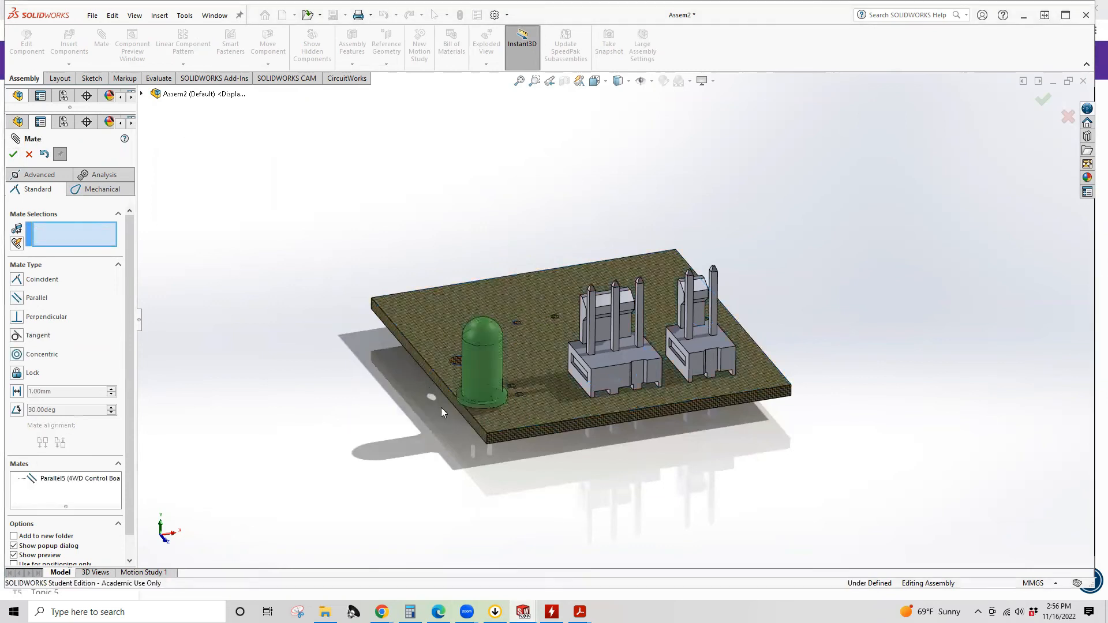
Step: Add a coincident mate between a side face of the LED's longer lead and the board's adjacent side face
scroll(464, 412, "down", 6)
middle_click_drag(541, 316, 664, 455)
scroll(701, 465, "down", 3)
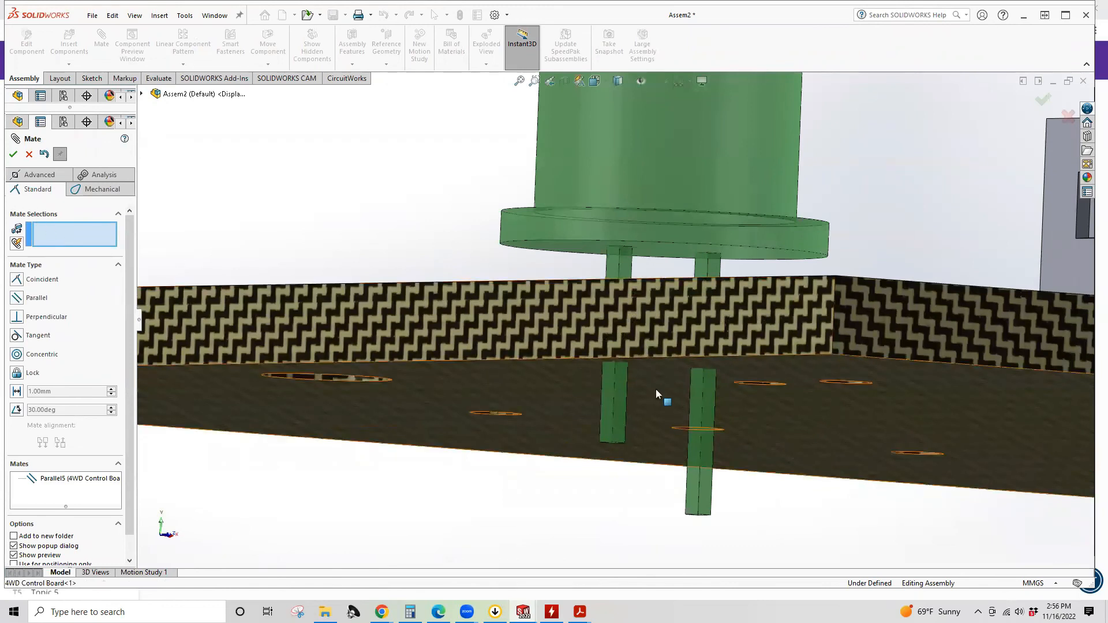
left_click(702, 500)
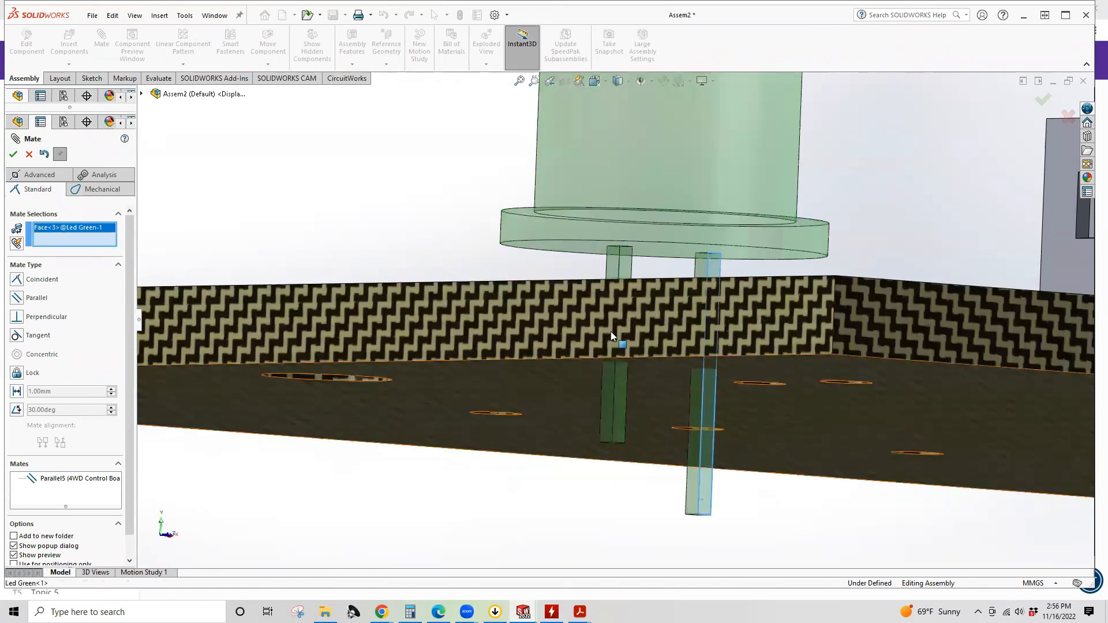
left_click(562, 317)
middle_click_drag(474, 327, 259, 297)
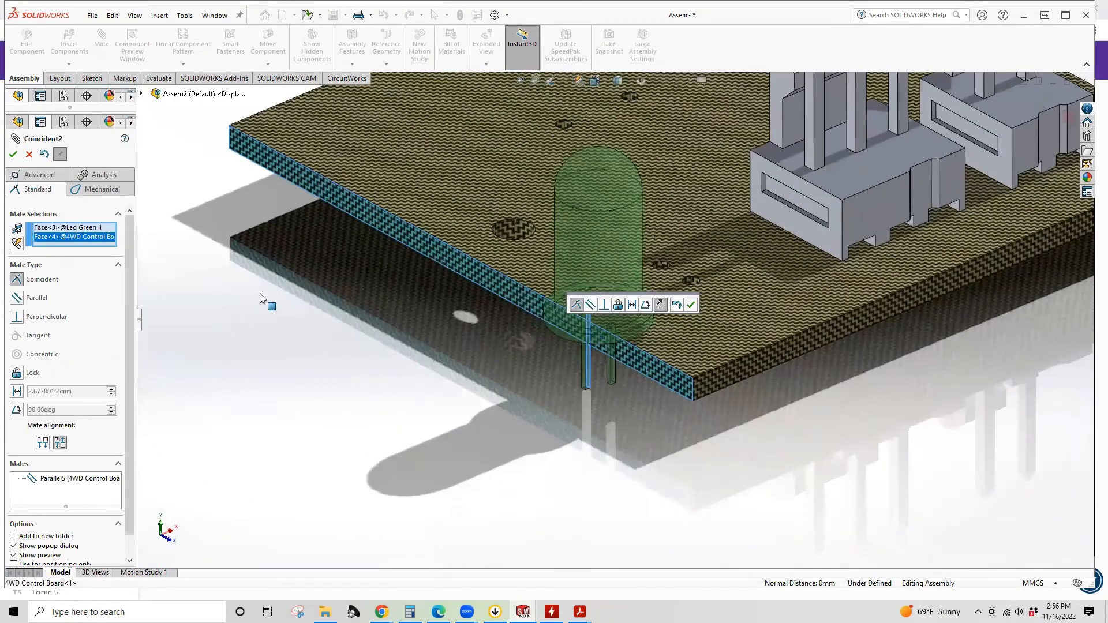
left_click(13, 155)
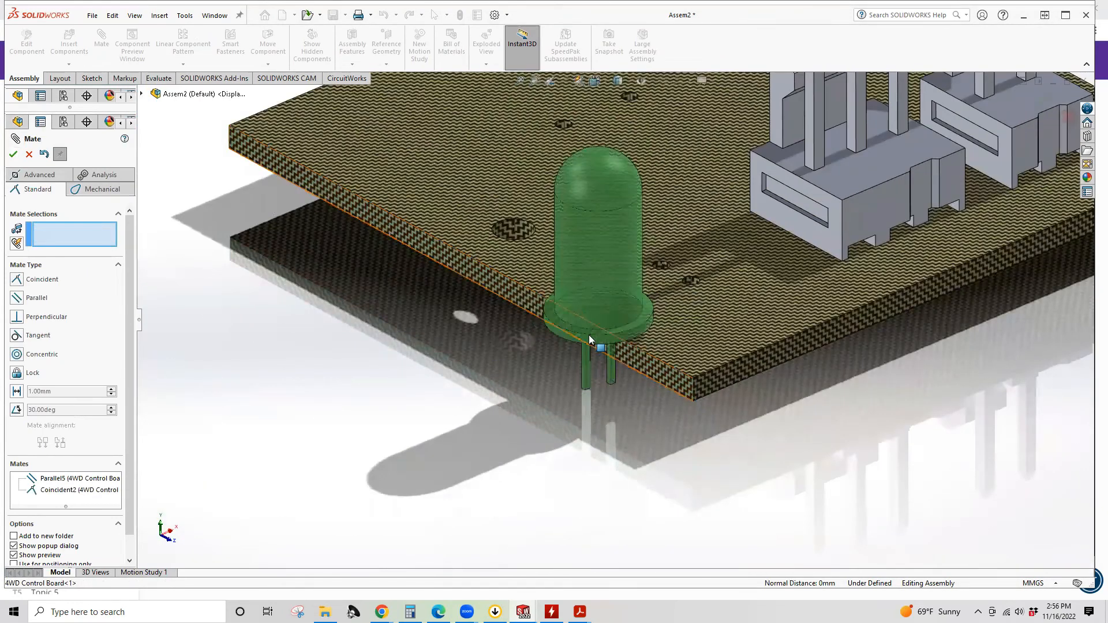
Step: Start a profile center mate for the green LED and clear the mistakenly selected board underside face
middle_click_drag(475, 371, 466, 280)
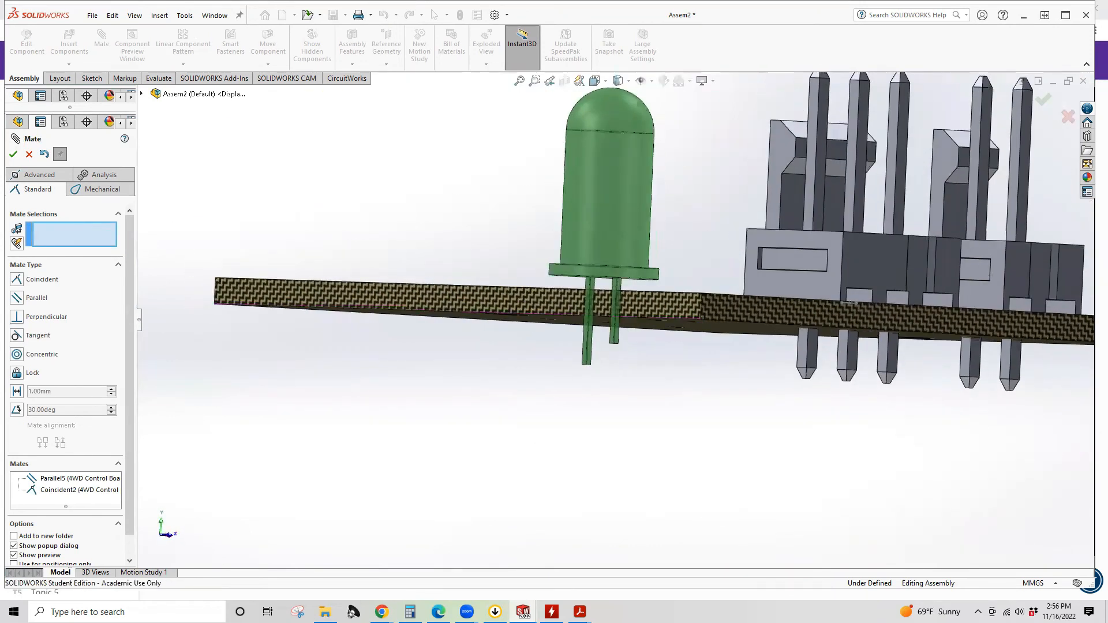
left_click(41, 175)
left_click(17, 276)
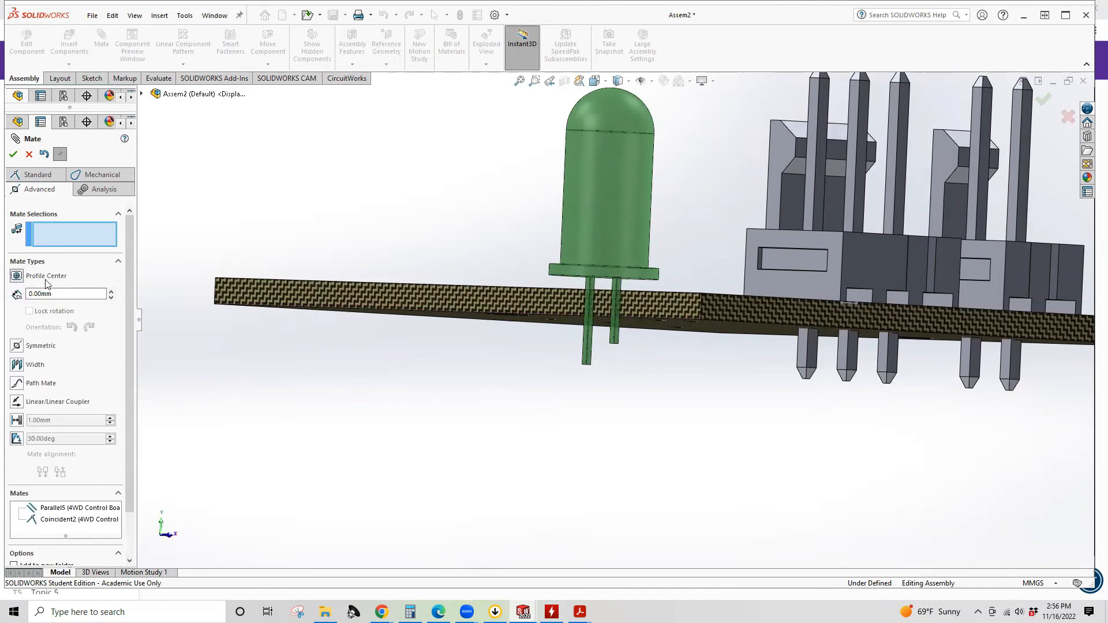
middle_click_drag(614, 315, 636, 185)
scroll(599, 397, "down", 6)
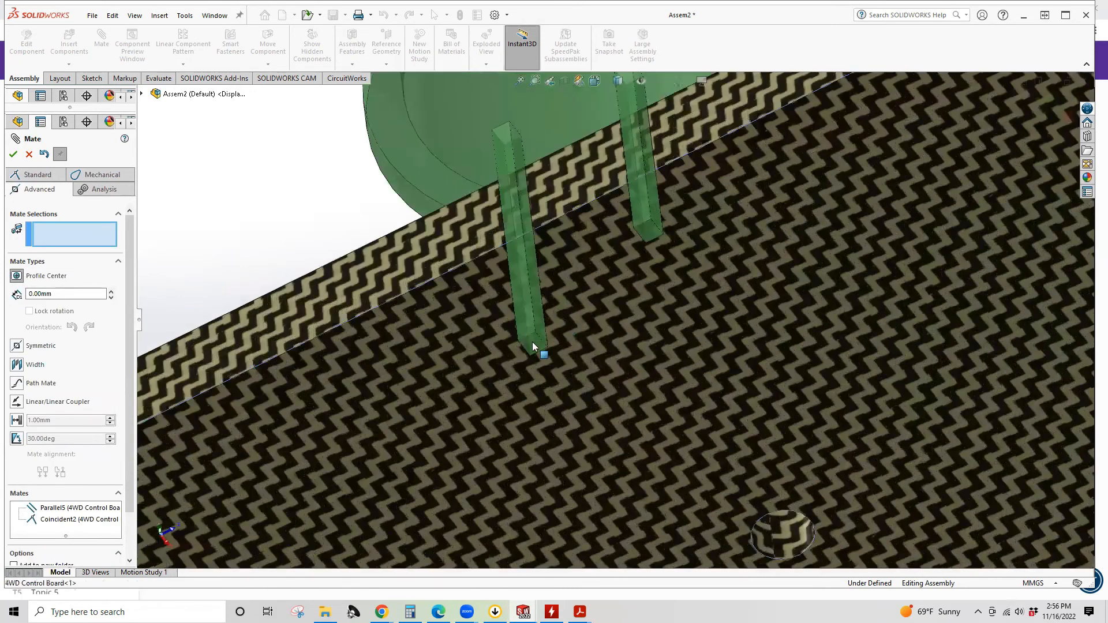
left_click(532, 341)
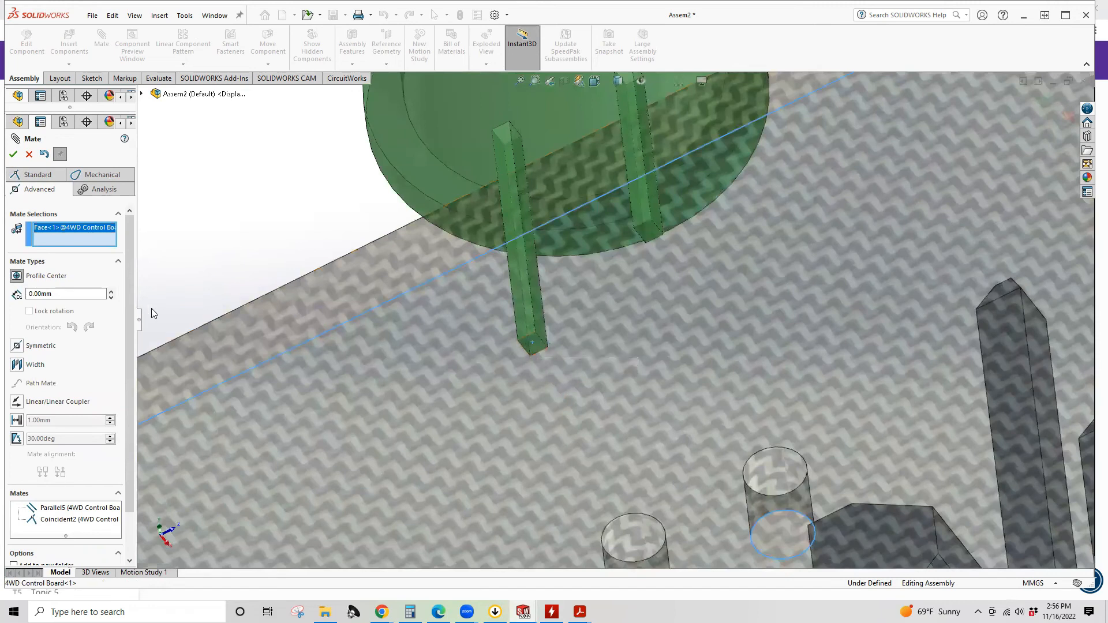
right_click(65, 228)
left_click(104, 248)
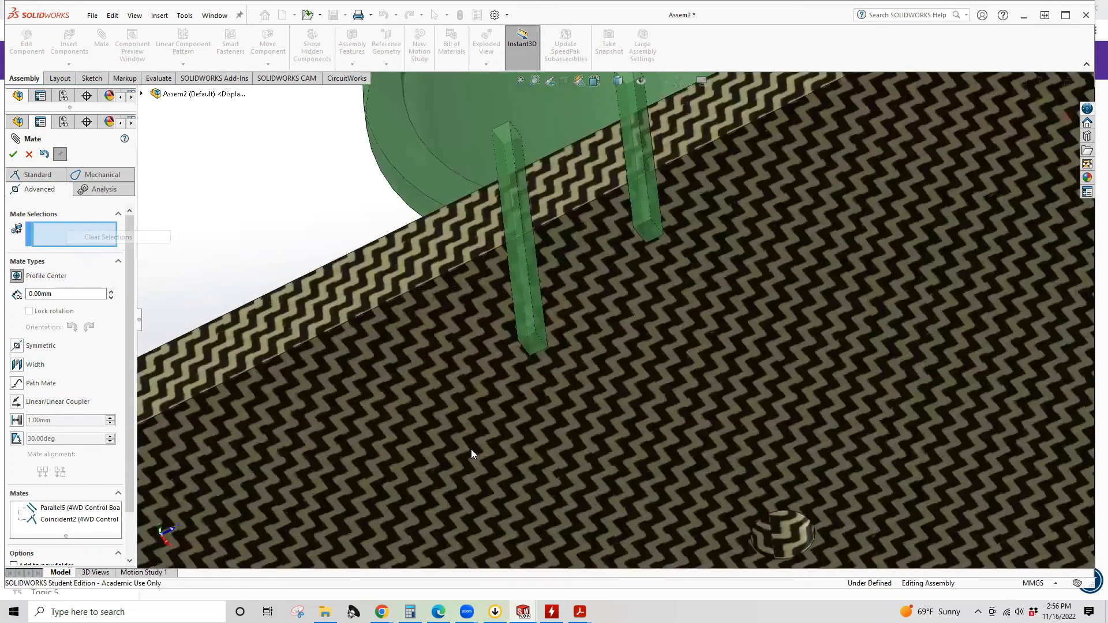
Step: Try a profile center mate between a hole's edge on the board's underside and the tip face of the LED's longer lead
scroll(748, 512, "down", 3)
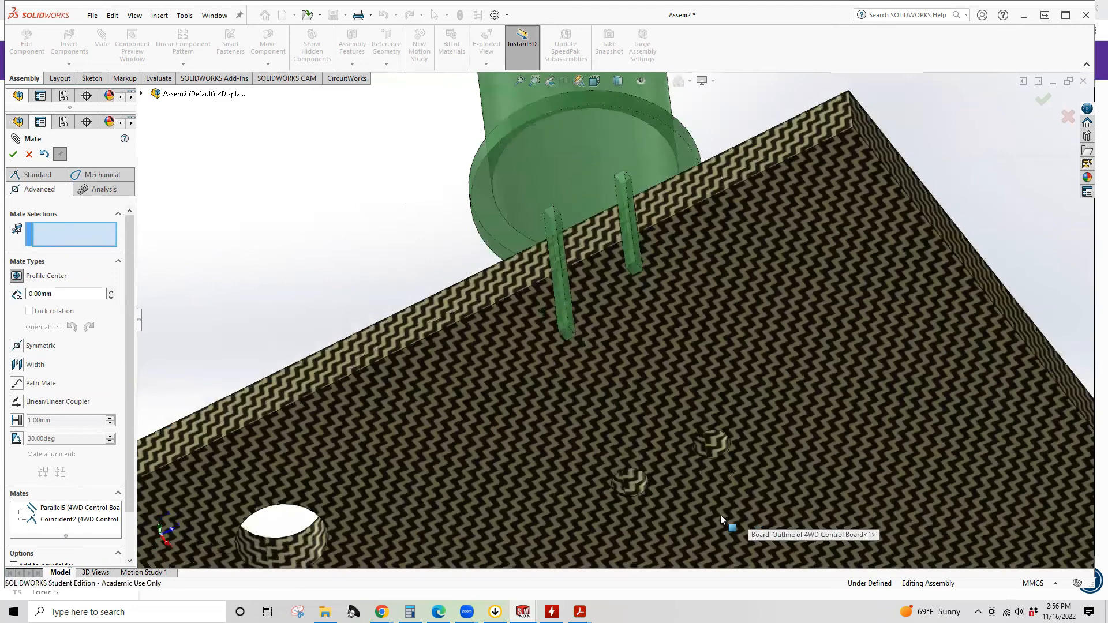
scroll(720, 515, "up", 5)
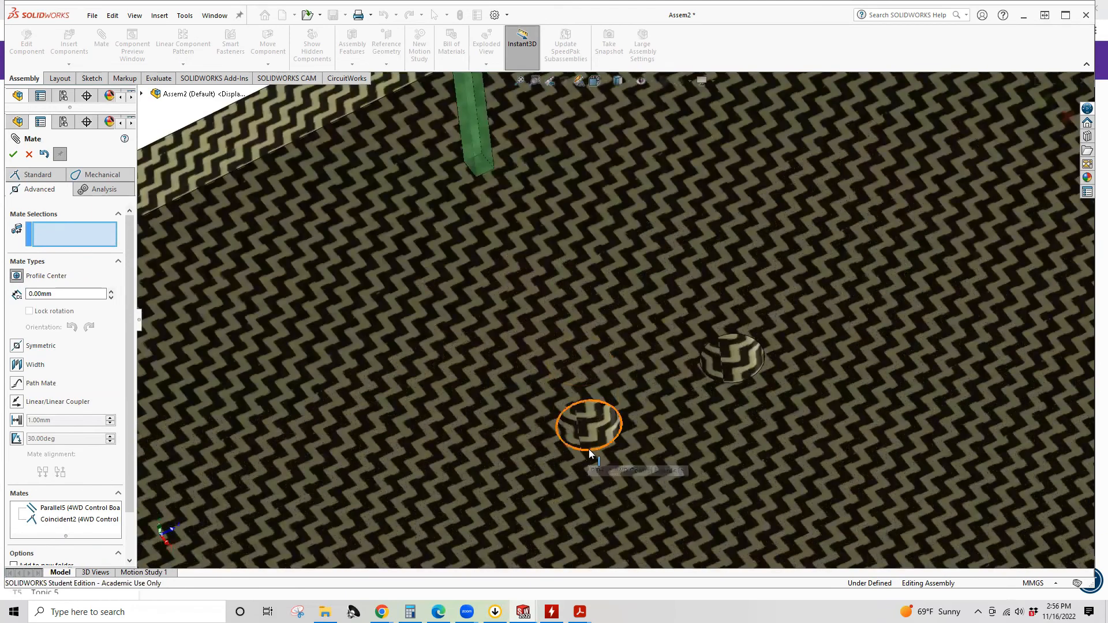
left_click(588, 450)
scroll(588, 449, "up", 5)
scroll(563, 256, "down", 7)
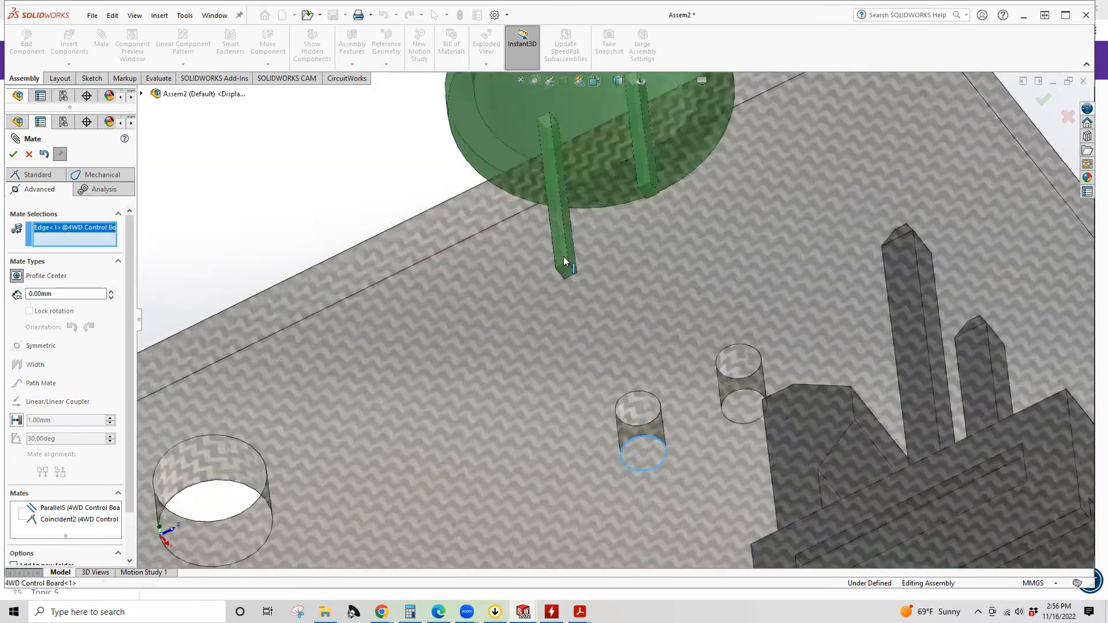
left_click(586, 311)
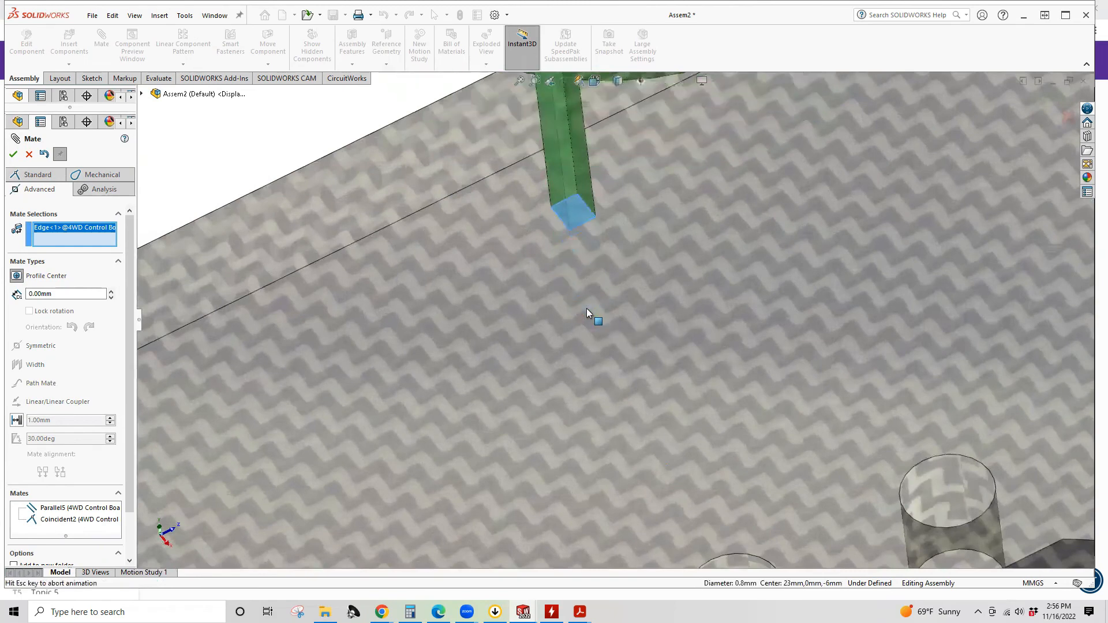
scroll(584, 348, "up", 3)
scroll(583, 346, "up", 4)
middle_click_drag(629, 326, 544, 549)
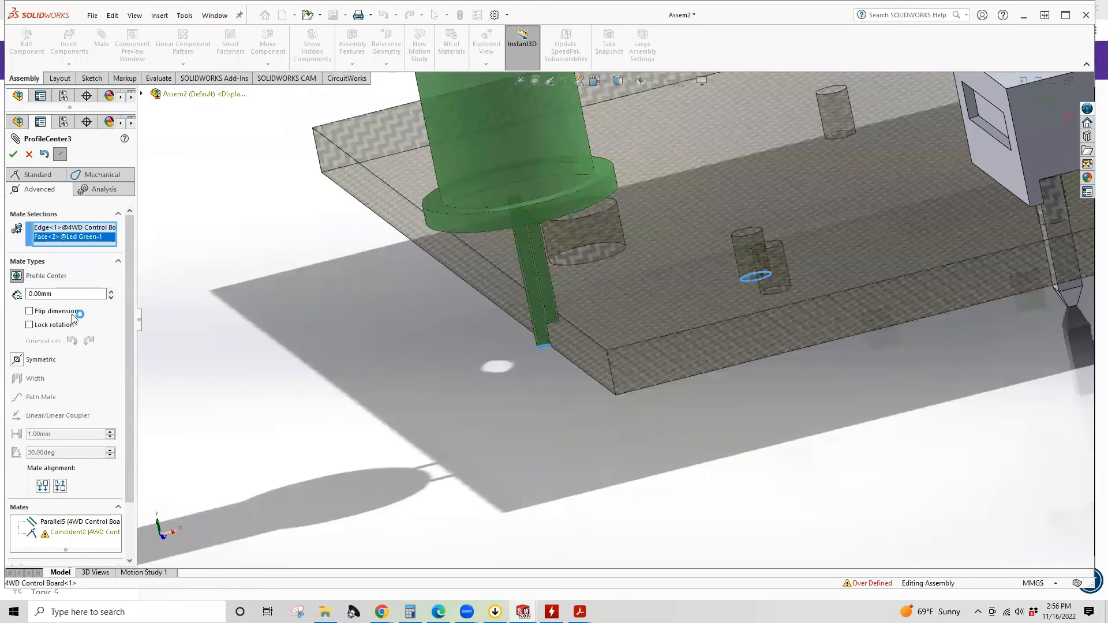
left_click(29, 154)
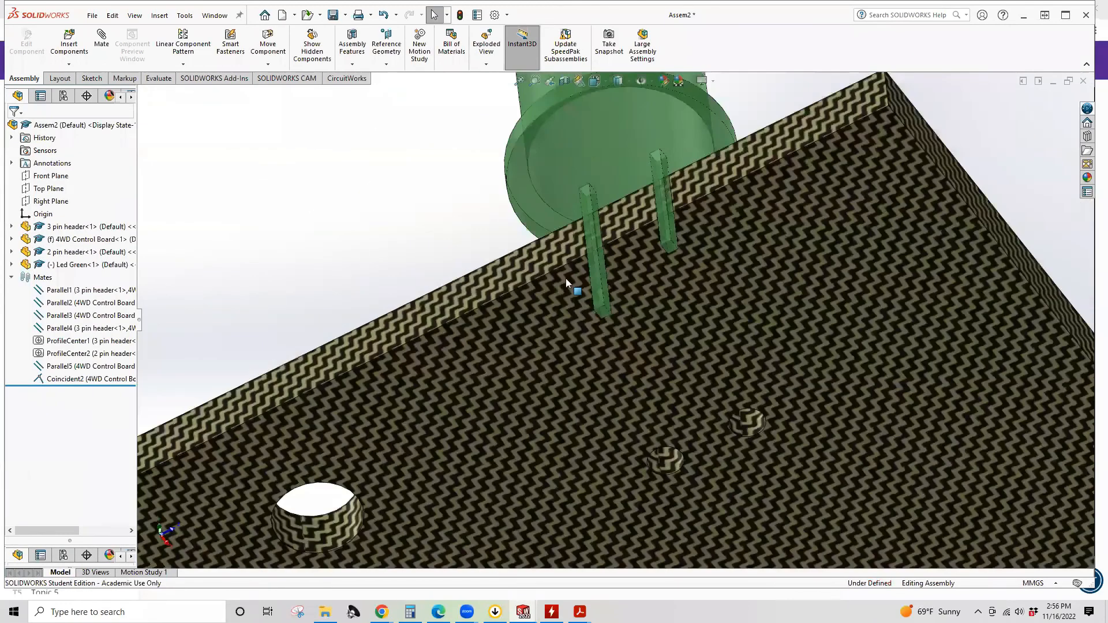
Step: Move the green LED away from the board within the freedom its mates leave
middle_click_drag(482, 163, 499, 296)
scroll(623, 250, "up", 6)
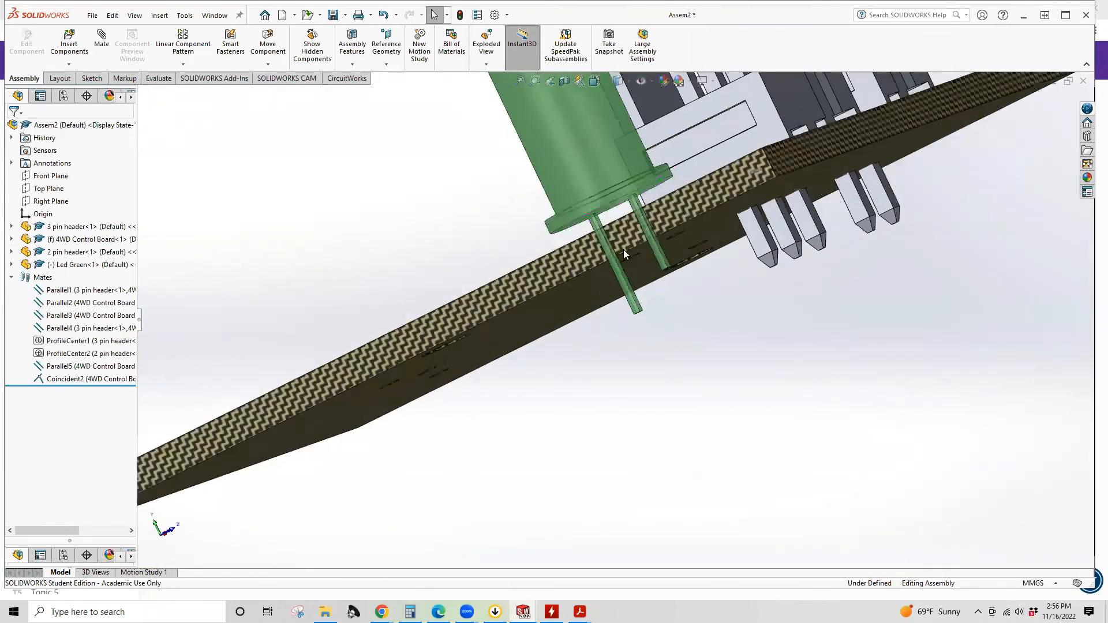
middle_click_drag(657, 240, 354, 411)
left_click_drag(390, 406, 479, 381)
middle_click_drag(550, 481, 587, 307)
scroll(547, 261, "up", 8)
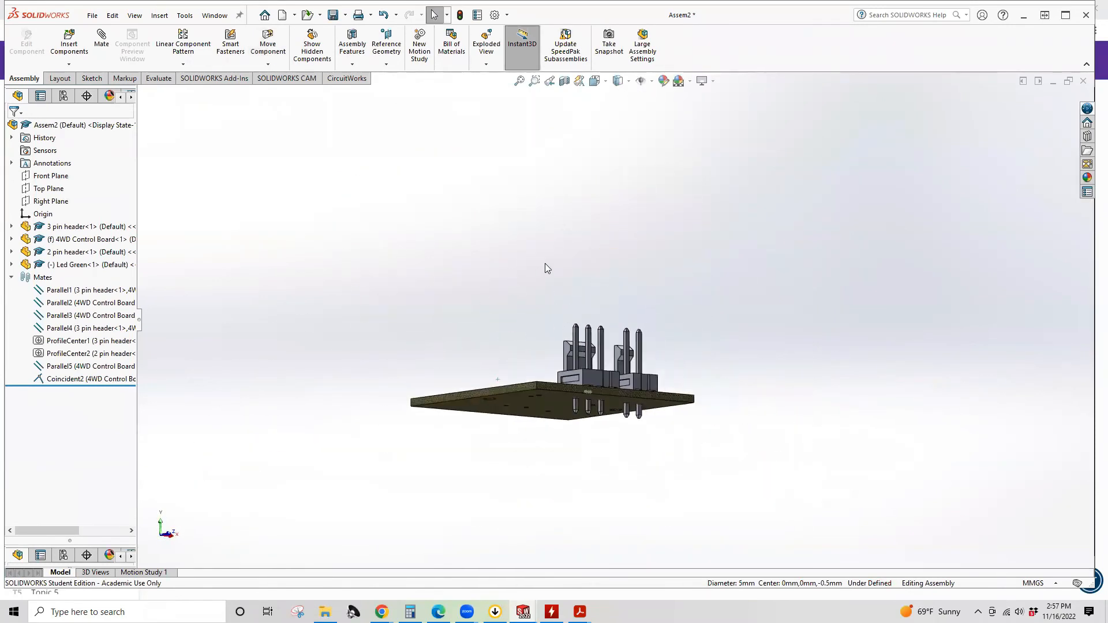
middle_click_drag(568, 239, 568, 325)
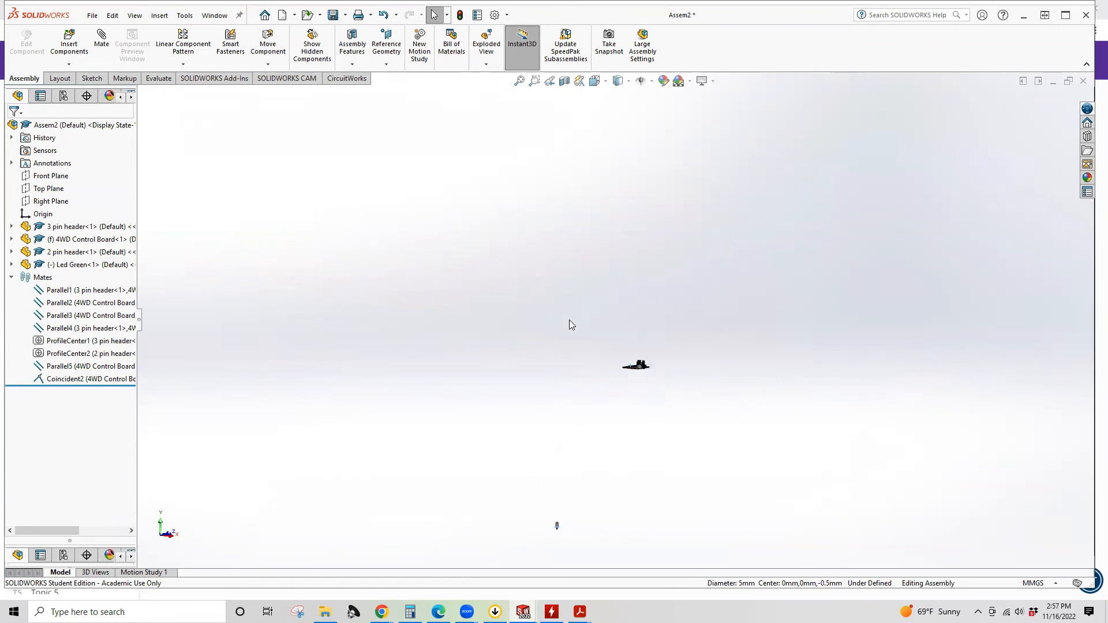
left_click(556, 525)
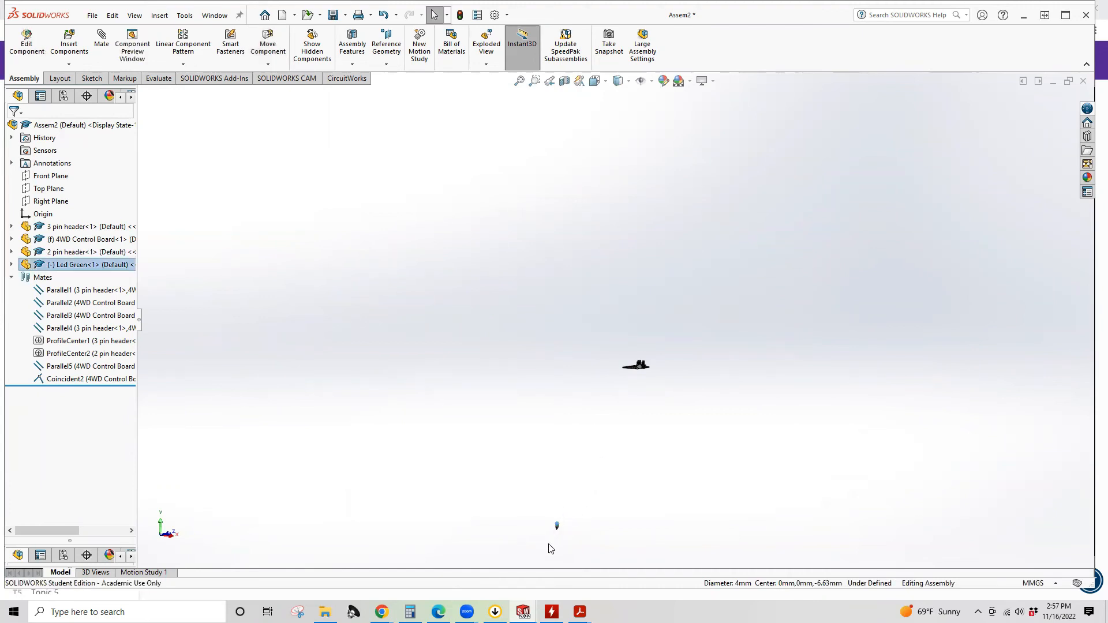
left_click(292, 252)
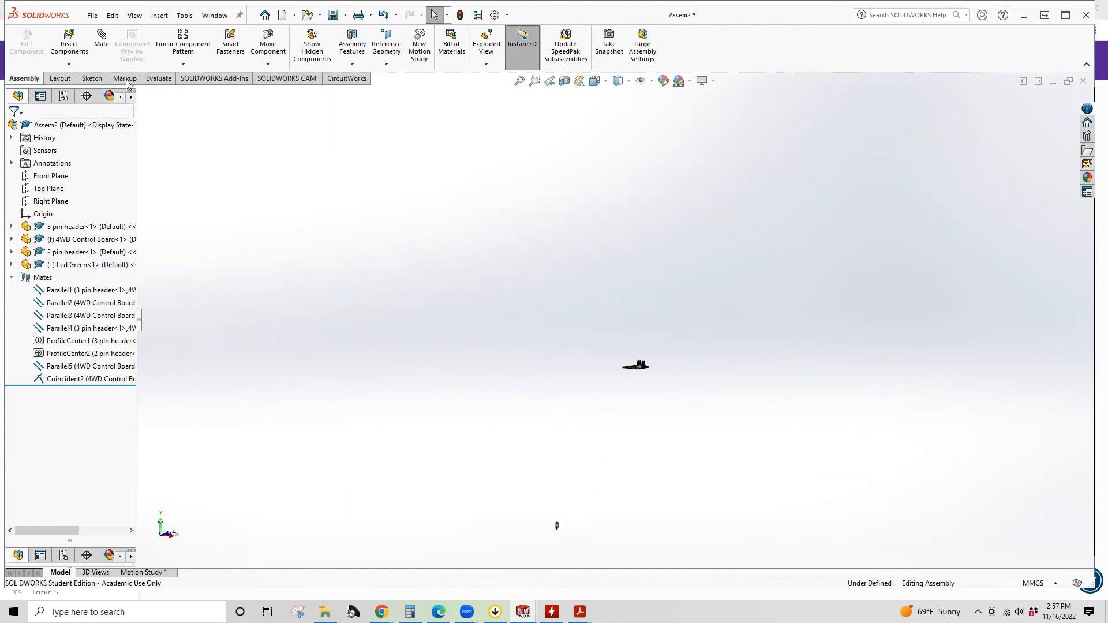
left_click(58, 78)
left_click(24, 79)
left_click(557, 526)
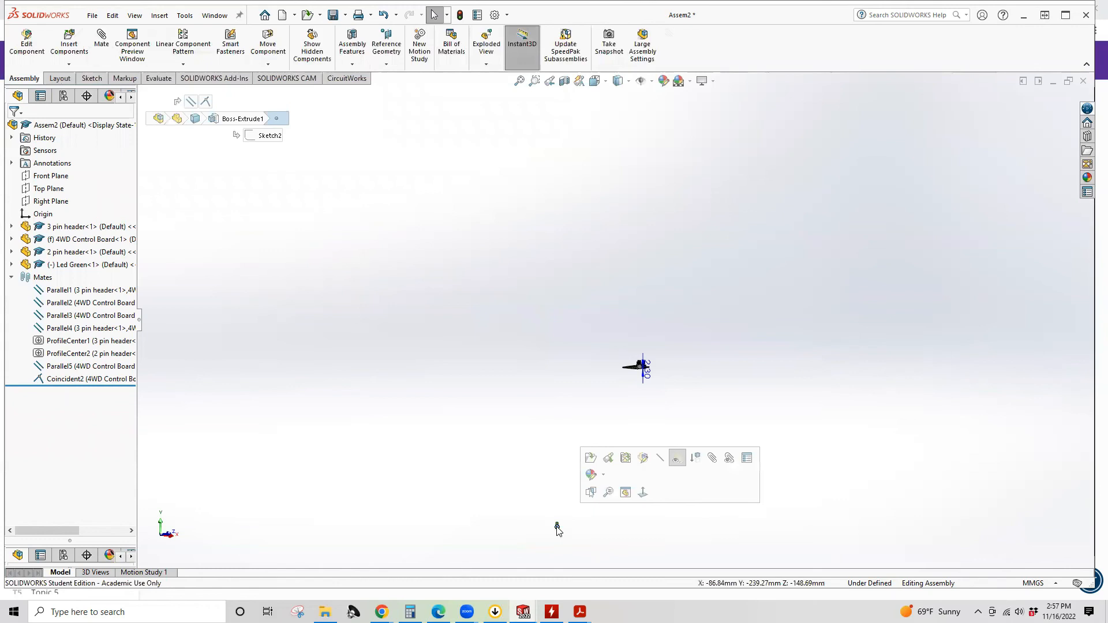
left_click(89, 379)
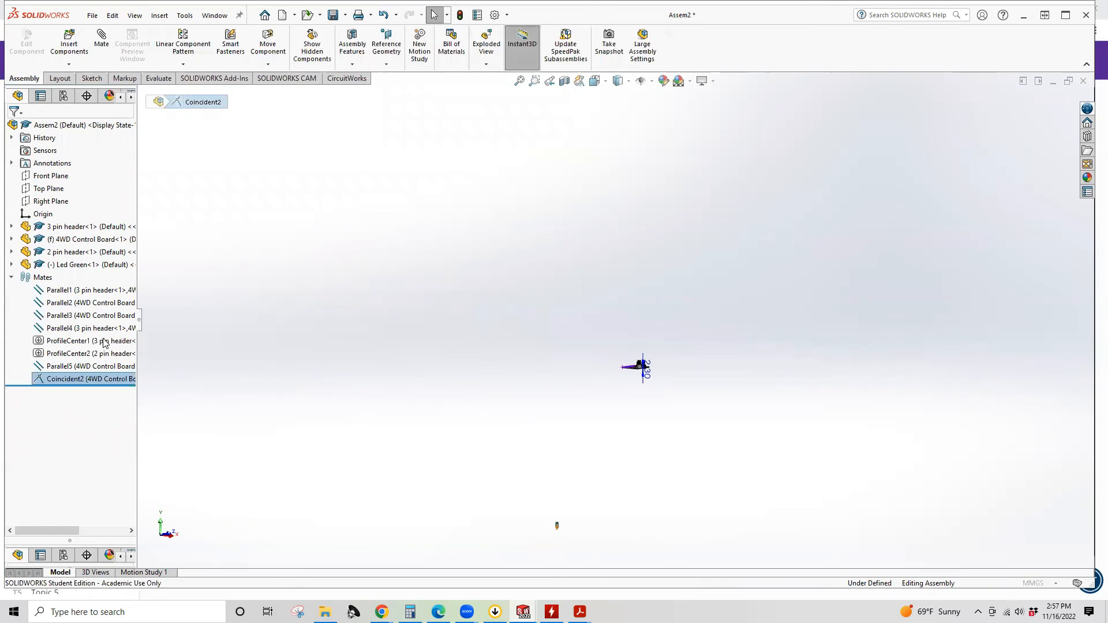
double_click(77, 383)
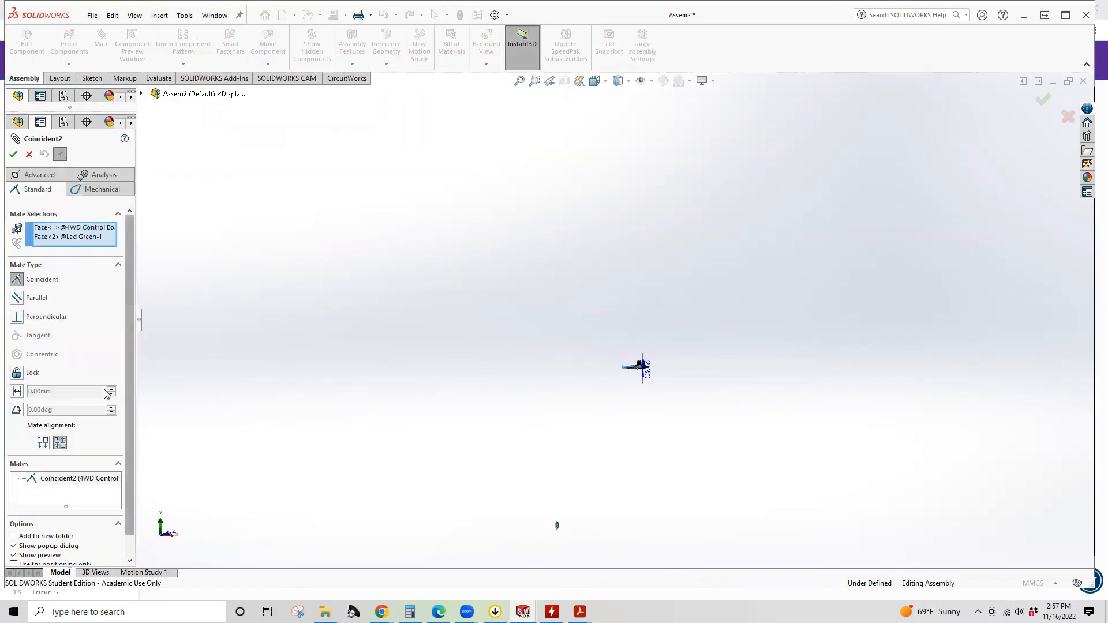
left_click(29, 155)
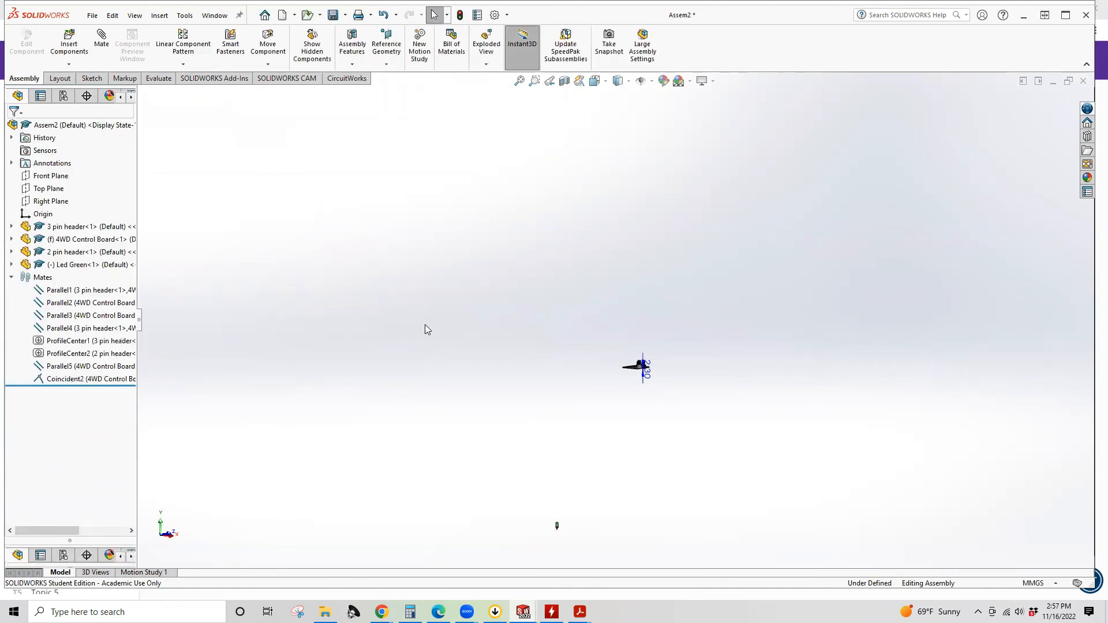
right_click(67, 380)
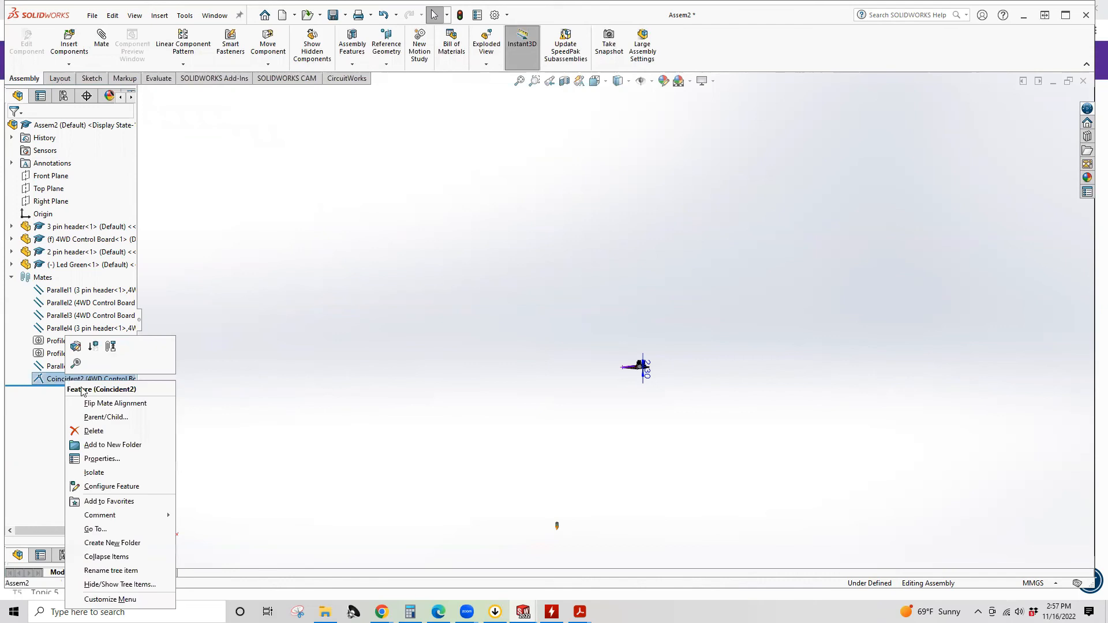
left_click(81, 346)
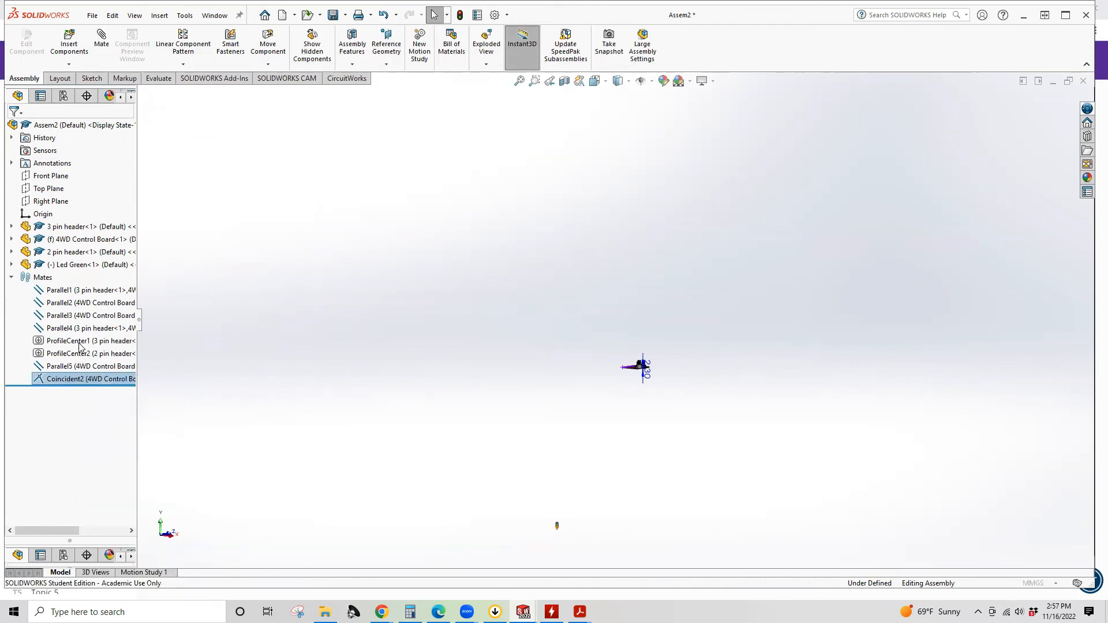
Step: Edit the coincident mate between the green LED and the board: remove both selected faces and change it to a profile center mate
double_click(98, 379)
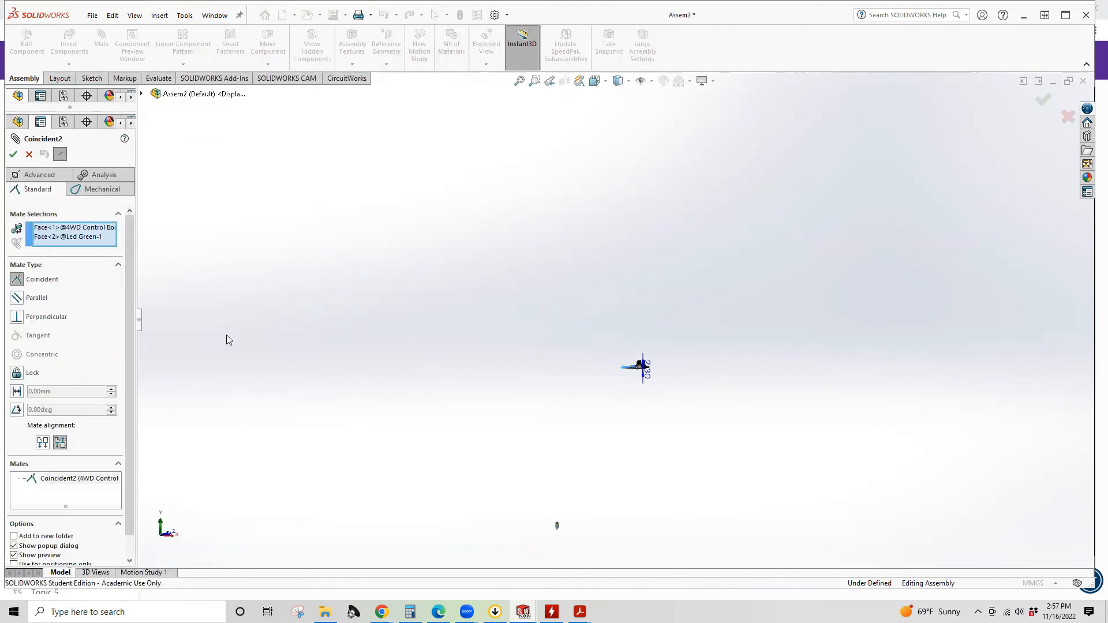
right_click(48, 232)
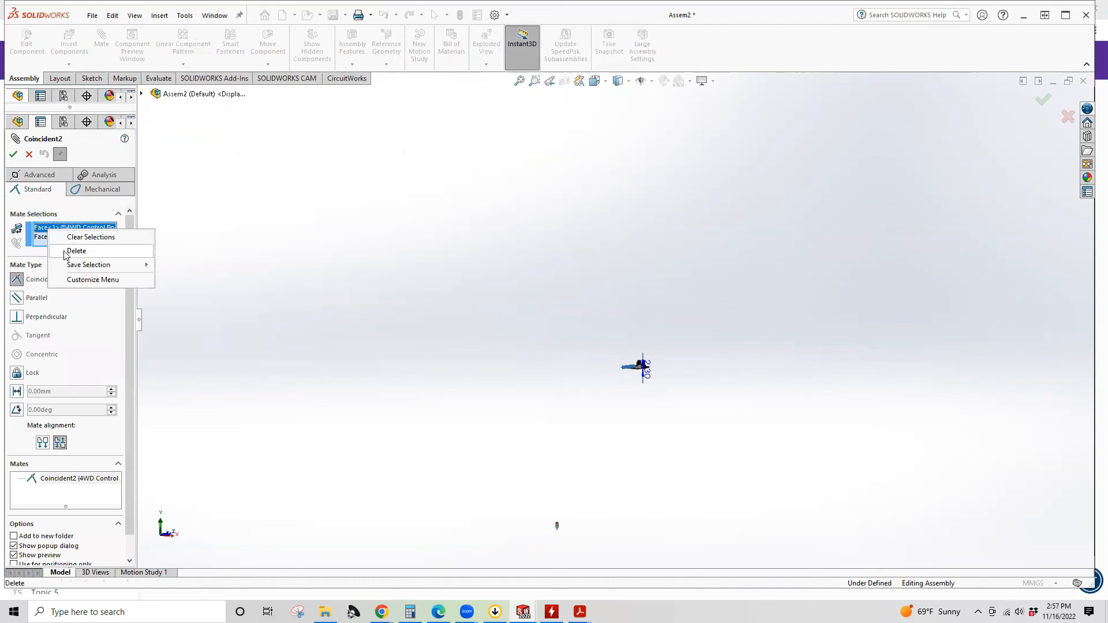
left_click(67, 250)
right_click(60, 229)
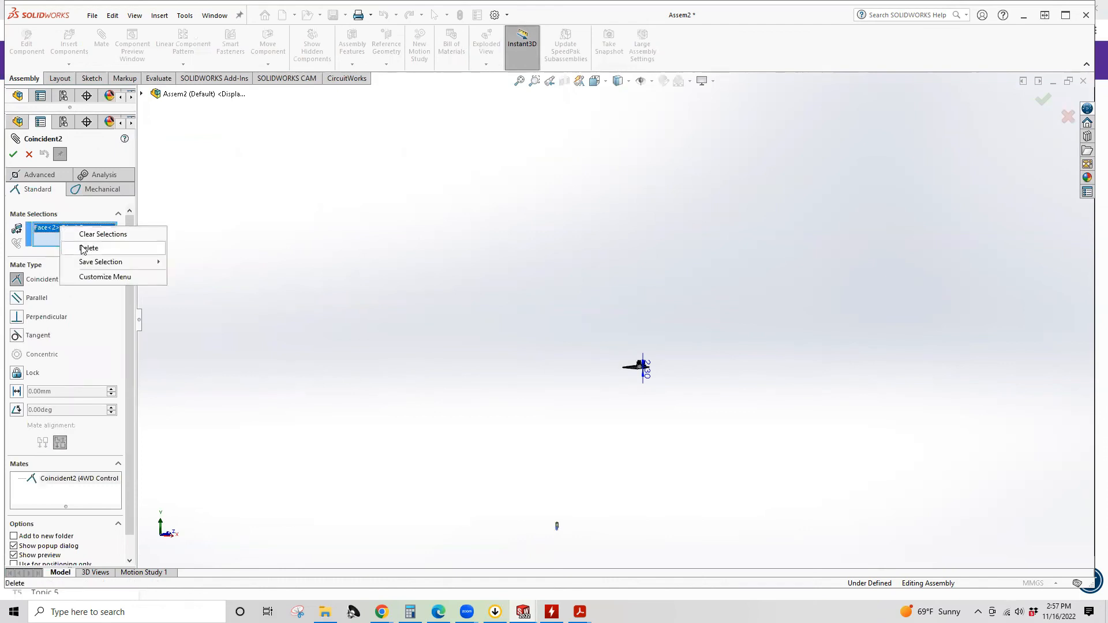
left_click(86, 247)
left_click(34, 175)
left_click(21, 276)
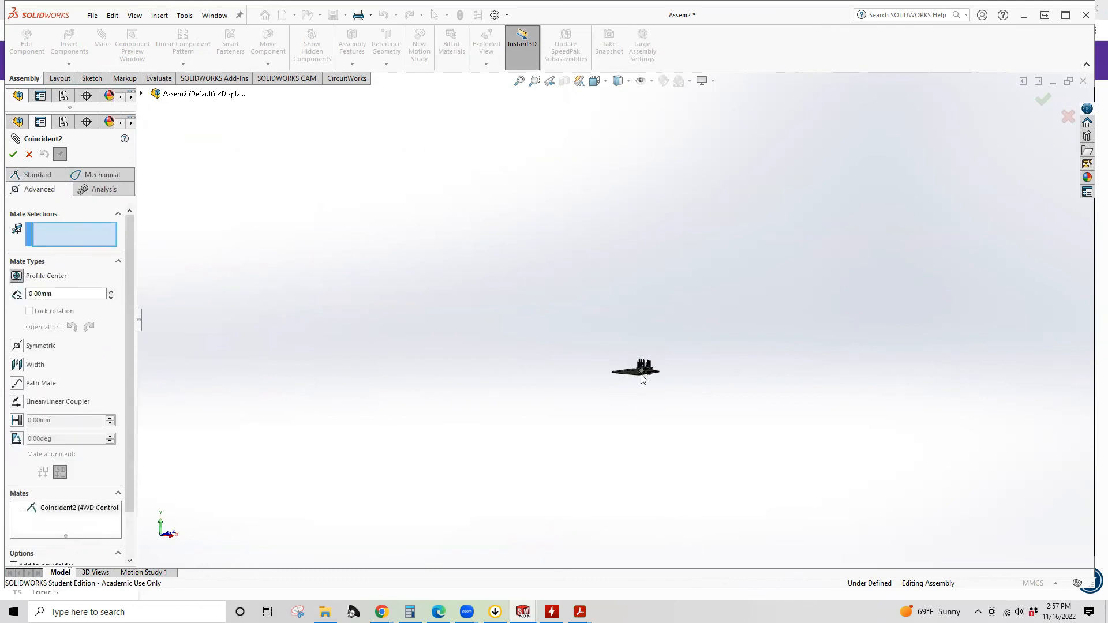
Step: Mate an LED hole's edge on the board's underside with the tip face of the LED's longer lead by profile center
scroll(643, 379, "down", 15)
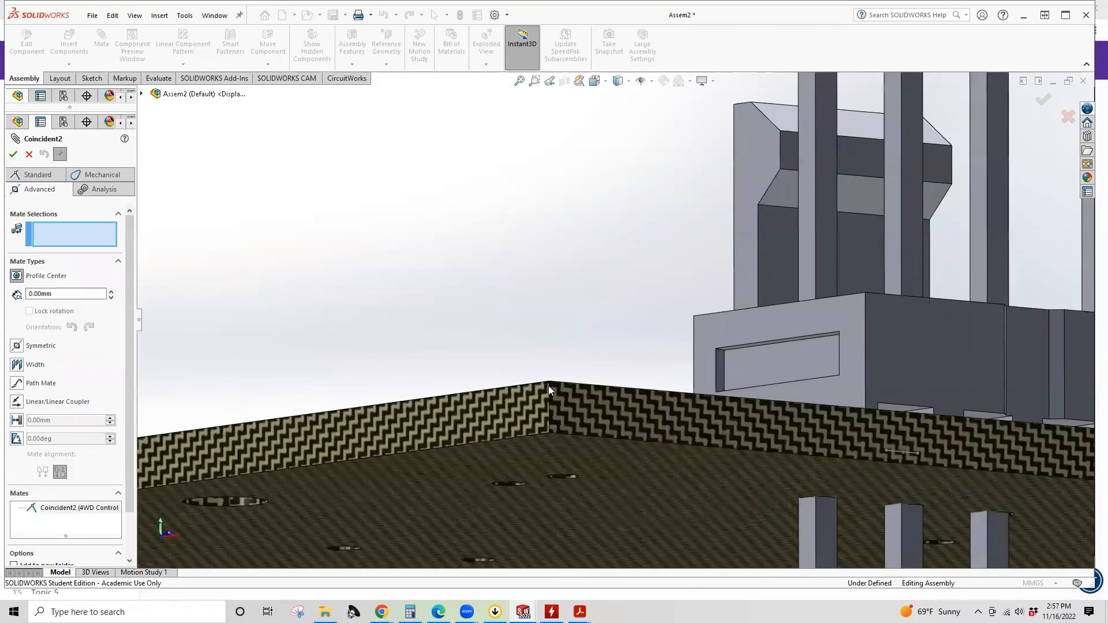
scroll(548, 385, "up", 6)
scroll(537, 425, "down", 8)
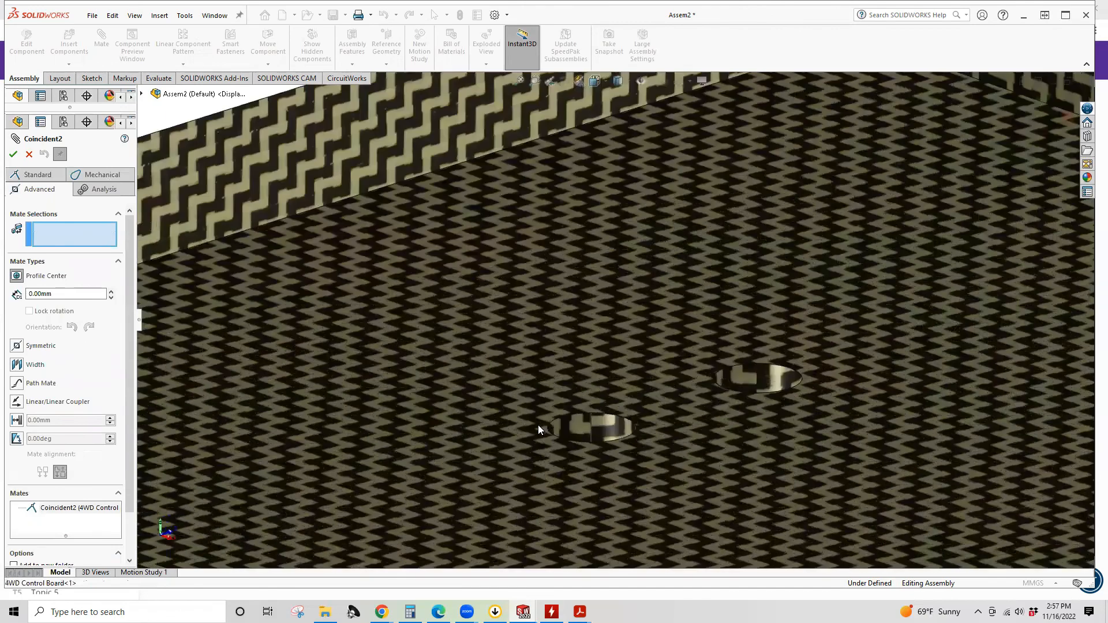
left_click(608, 440)
key("f")
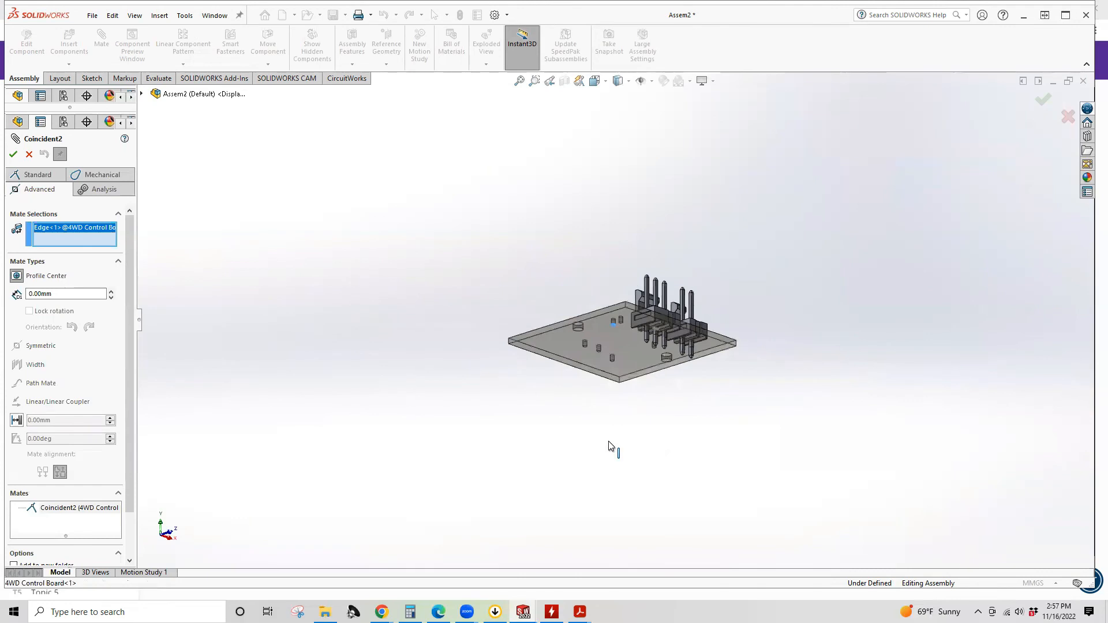
scroll(608, 440, "up", 5)
scroll(556, 448, "down", 8)
scroll(564, 415, "down", 10)
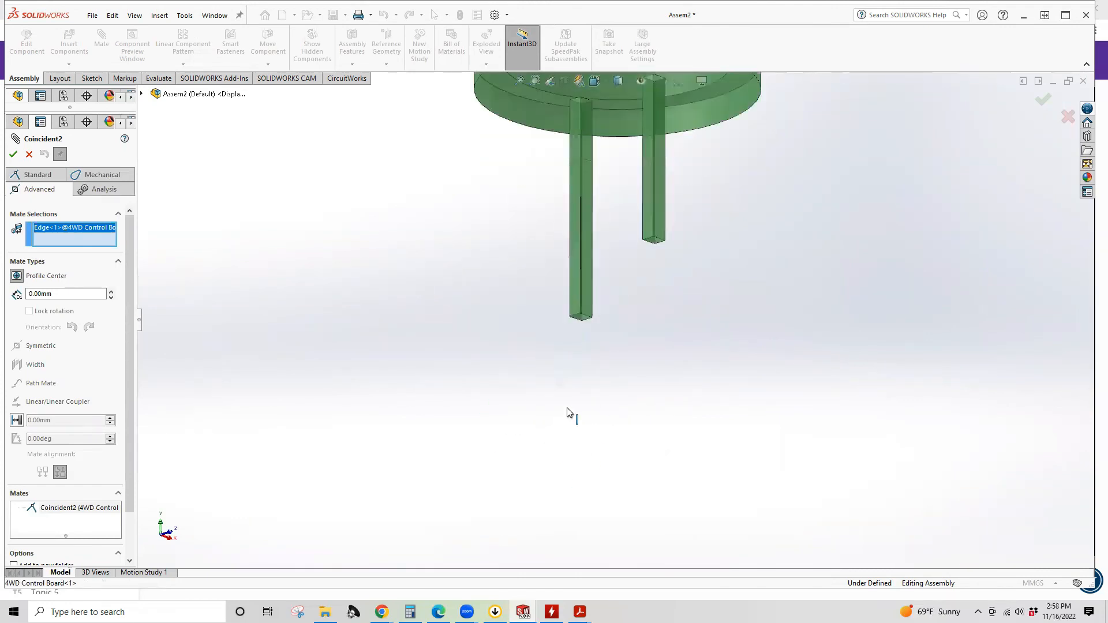
scroll(567, 410, "down", 4)
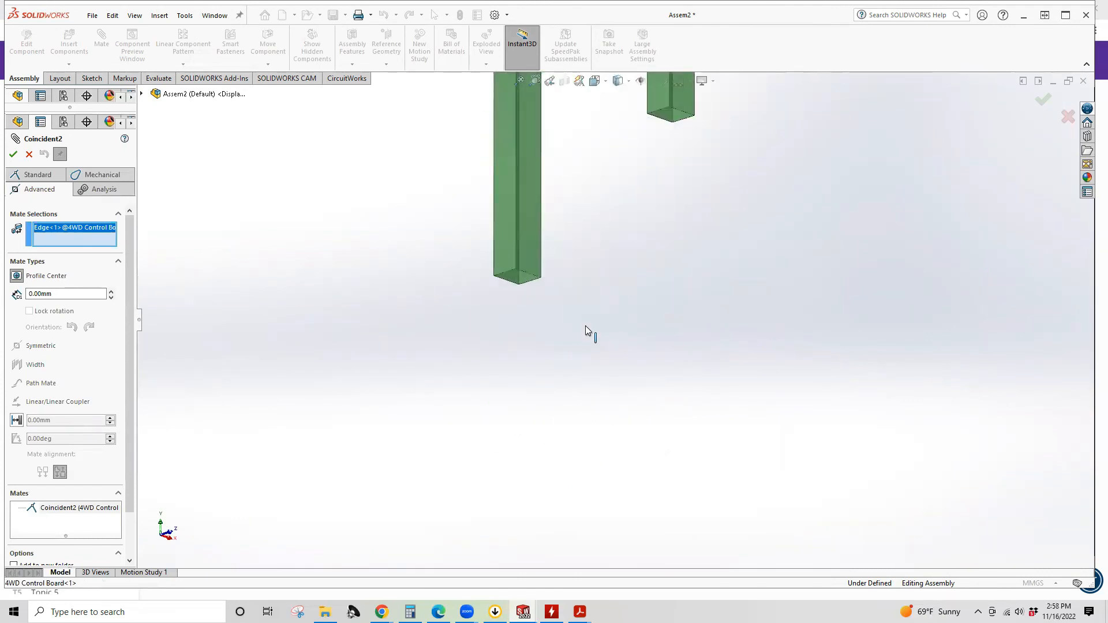
left_click(522, 280)
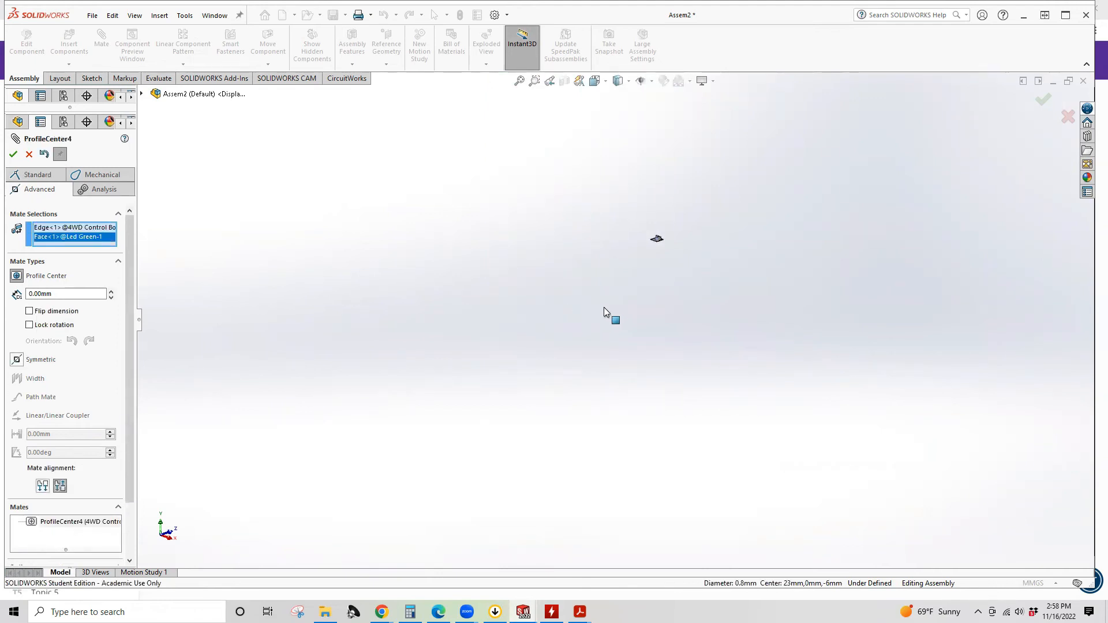
Step: Offset the LED's profile center mate by 2 mm so the leads pass through the board, and finish mating
scroll(654, 246, "down", 10)
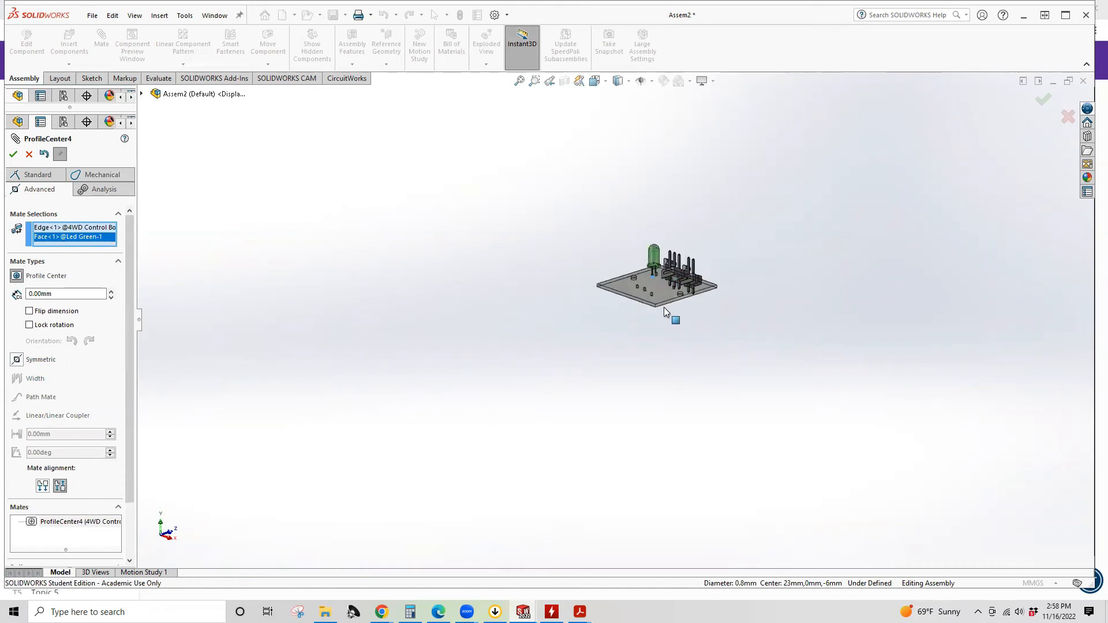
scroll(646, 293, "down", 8)
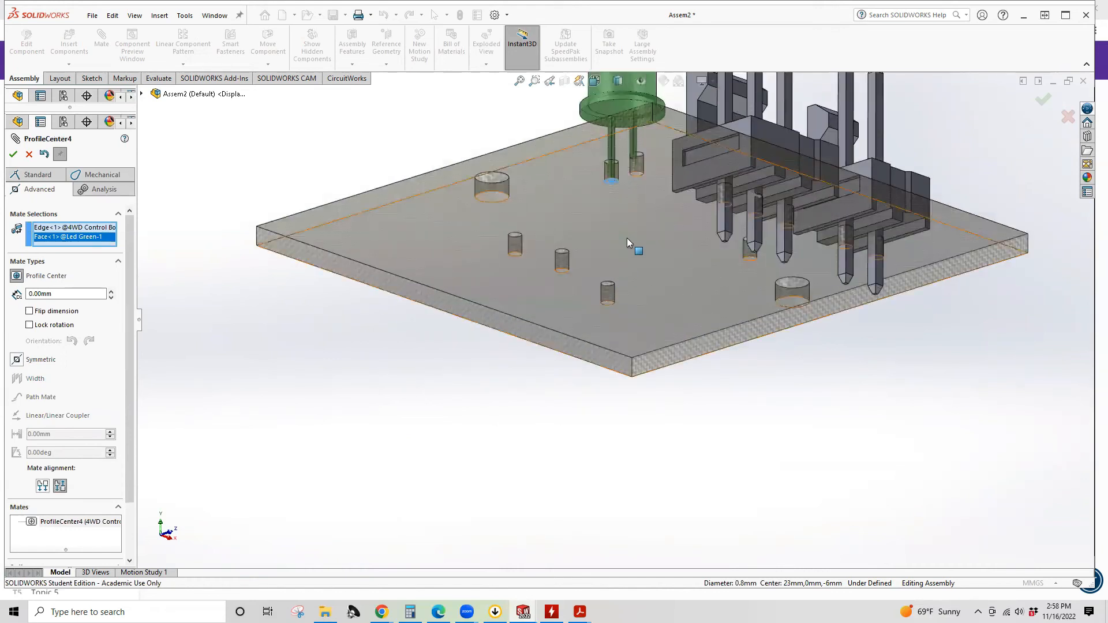
left_click_drag(30, 293, 37, 295)
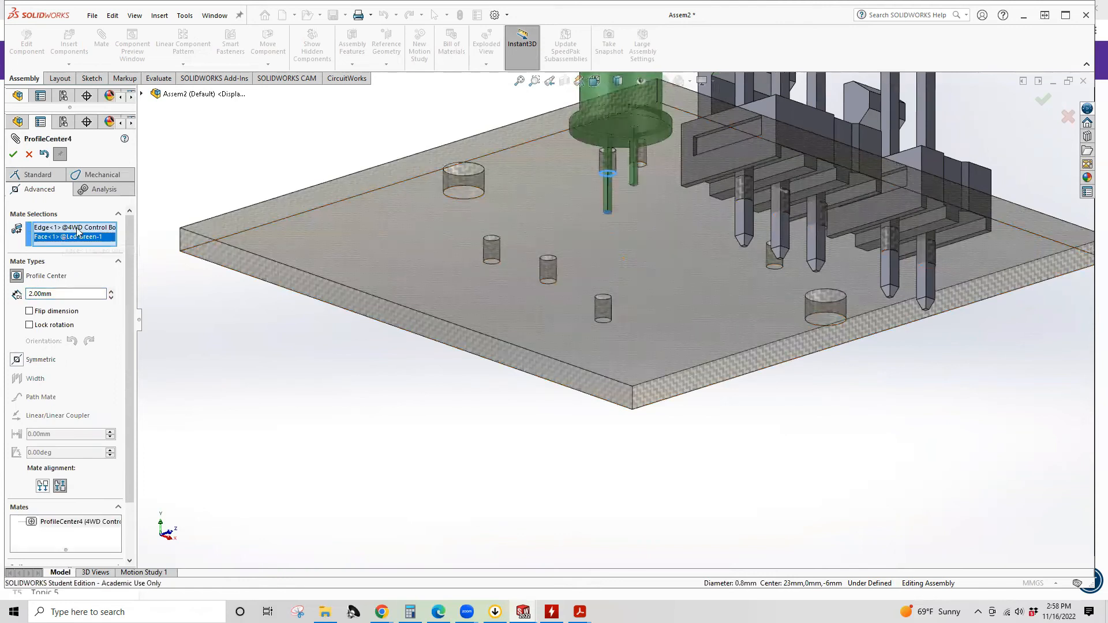
middle_click_drag(477, 180, 512, 231)
left_click(13, 154)
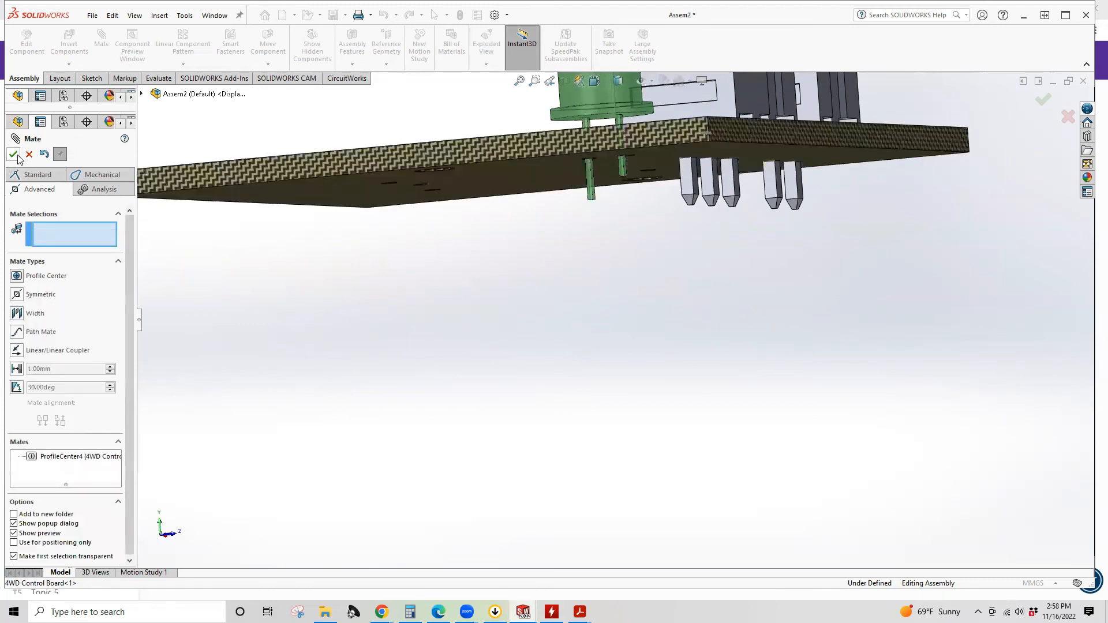
scroll(655, 237, "down", 5)
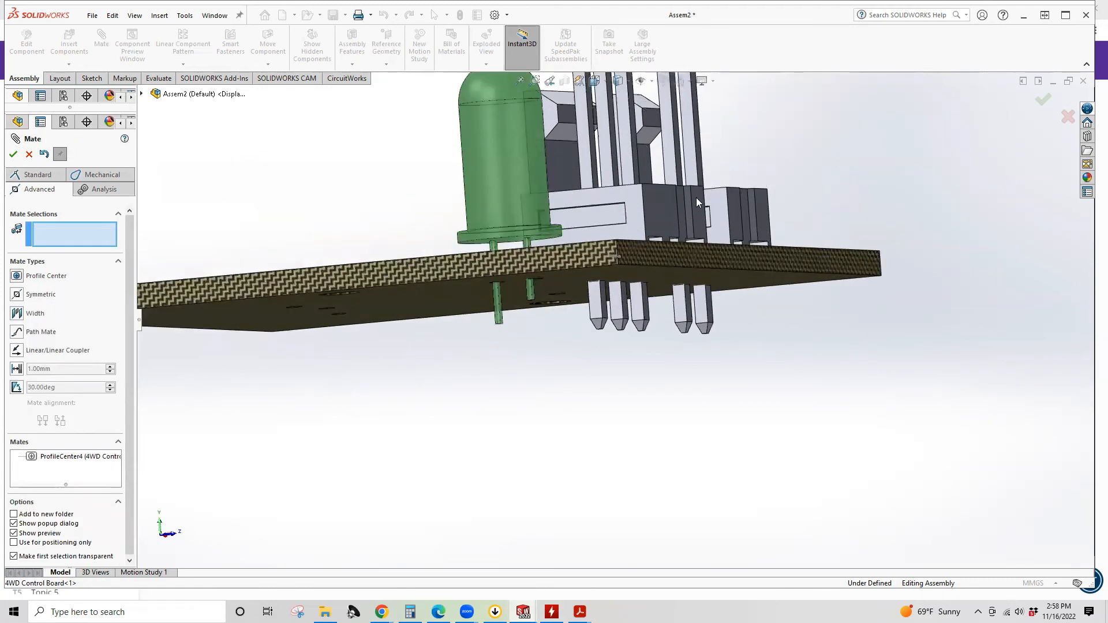
middle_click_drag(675, 181, 657, 282)
scroll(573, 250, "up", 5)
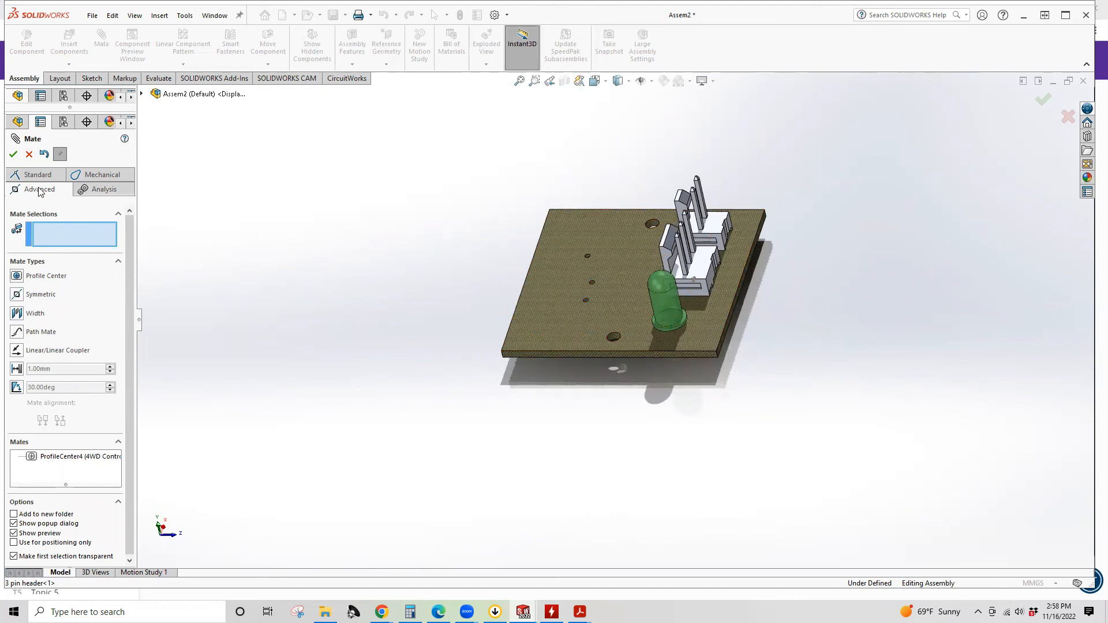
left_click(29, 154)
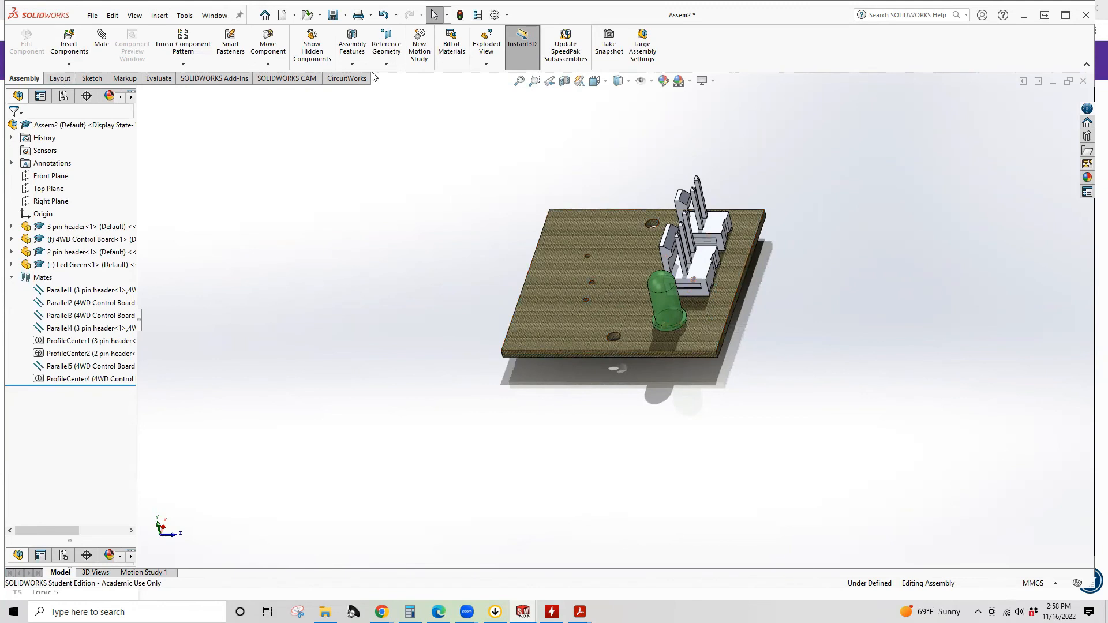
Step: Start the CircuitWorks export wizard, and save the assembly as 4WD Control Board in the ESG_251 folder
left_click(346, 78)
left_click(50, 43)
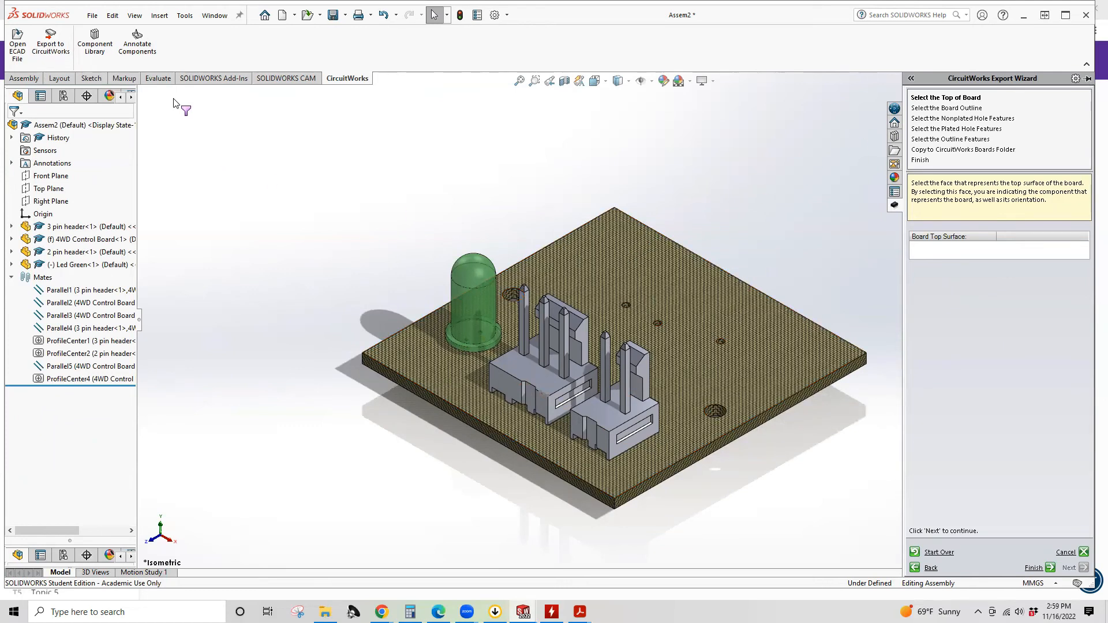
left_click(92, 15)
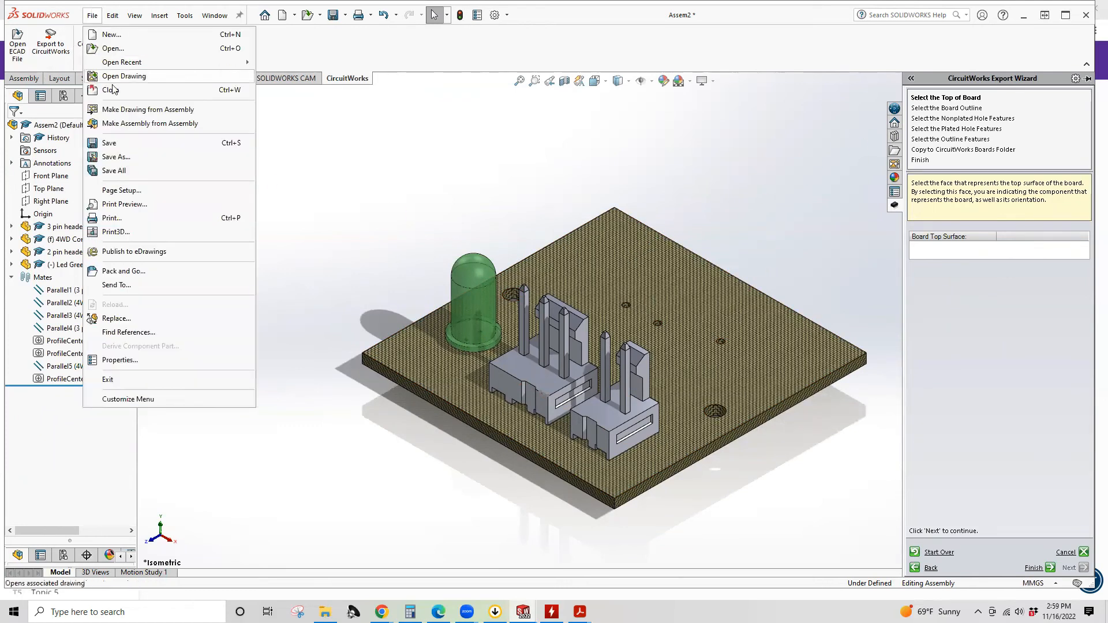
left_click(122, 156)
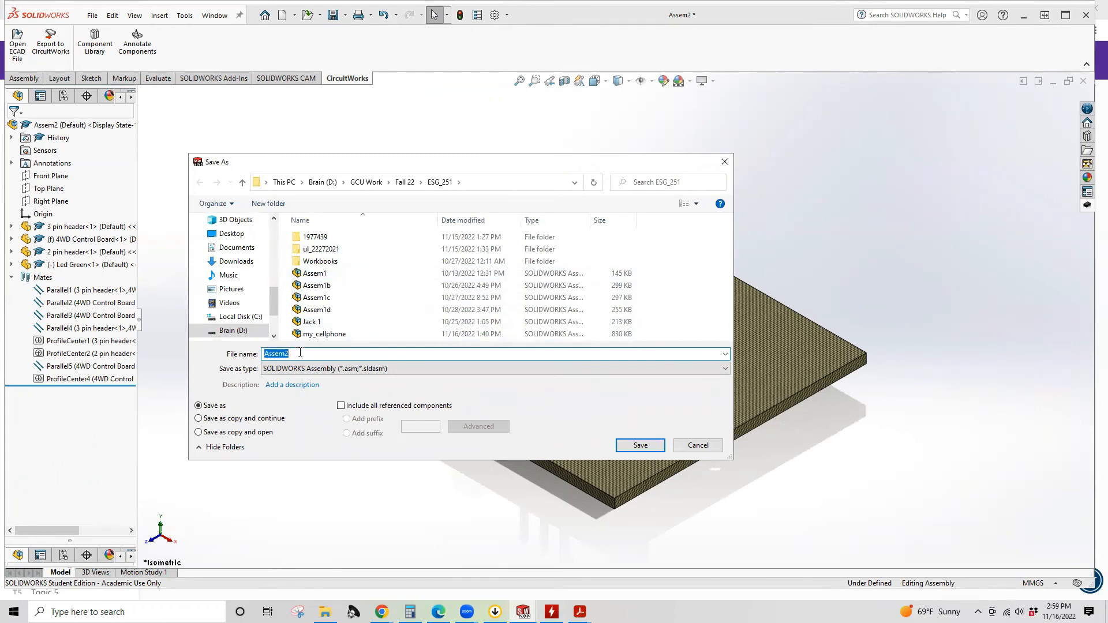
type("4WD Control Board")
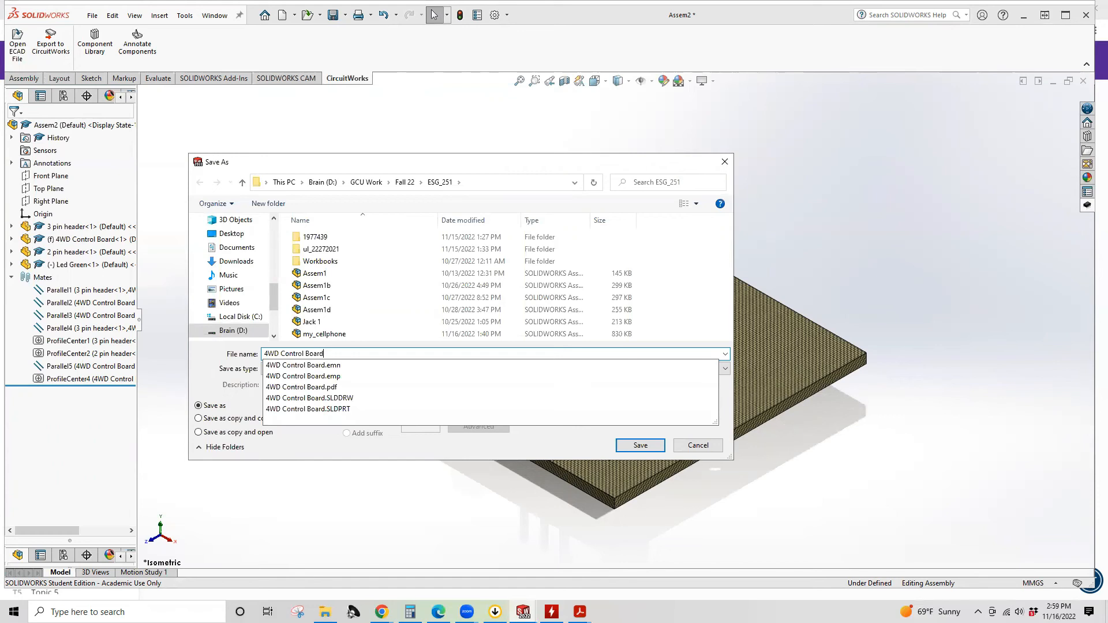
left_click(638, 445)
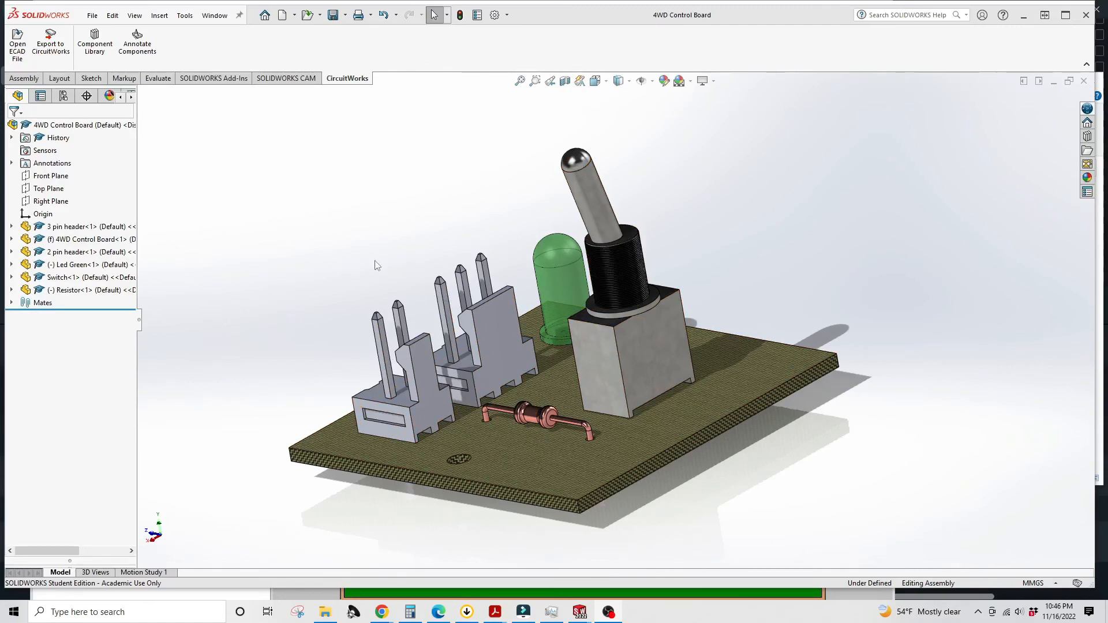
Step: Examine the board assembly from above and below, checking how the switch pins sit in their holes on the underside
middle_click_drag(376, 254, 383, 324)
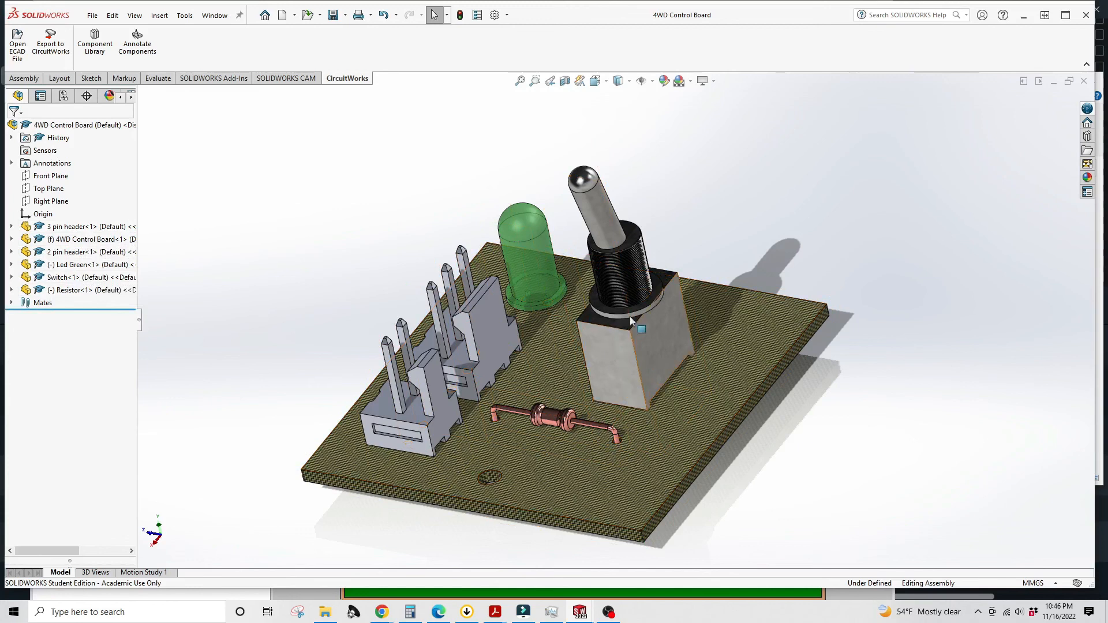
middle_click_drag(632, 369, 550, 221)
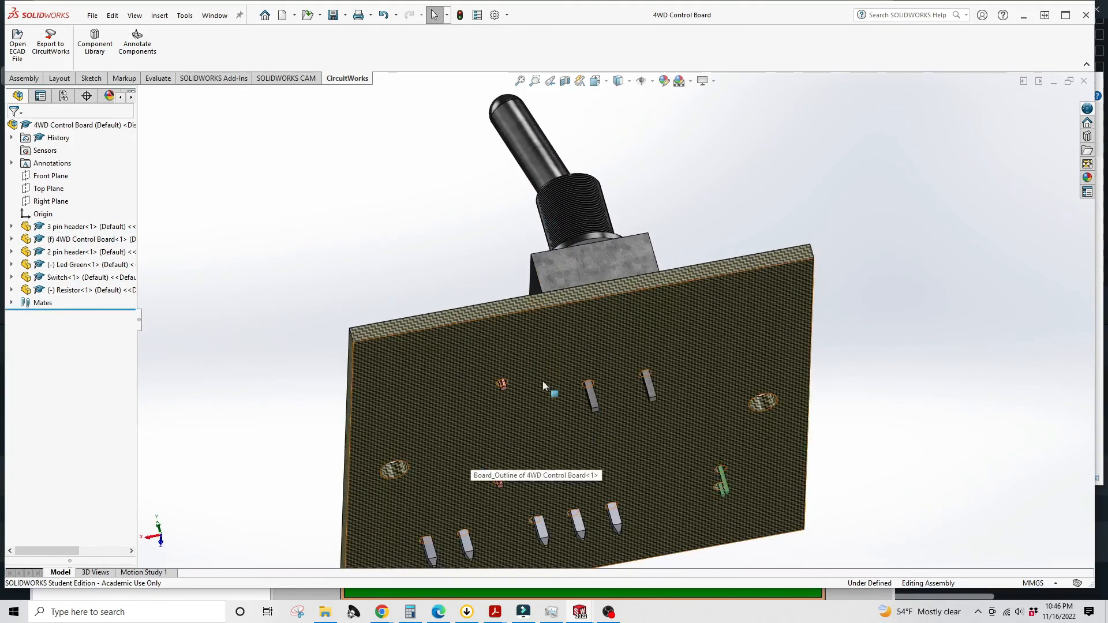
left_click(658, 387)
key("ctrl+8")
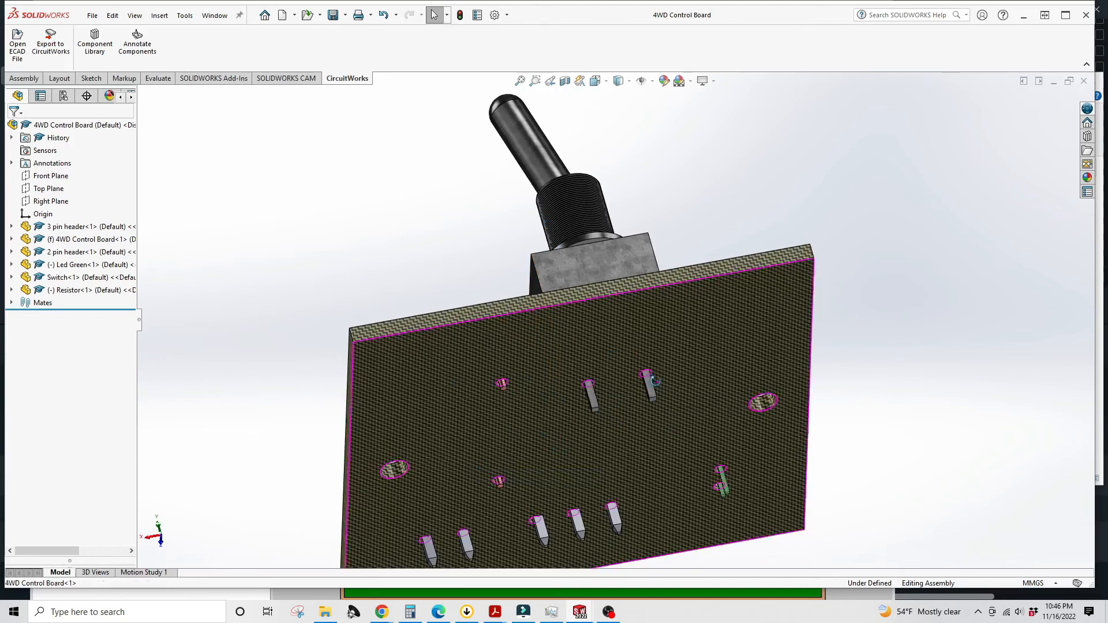
middle_click_drag(638, 236, 631, 236)
scroll(656, 383, "down", 2)
scroll(610, 361, "down", 5)
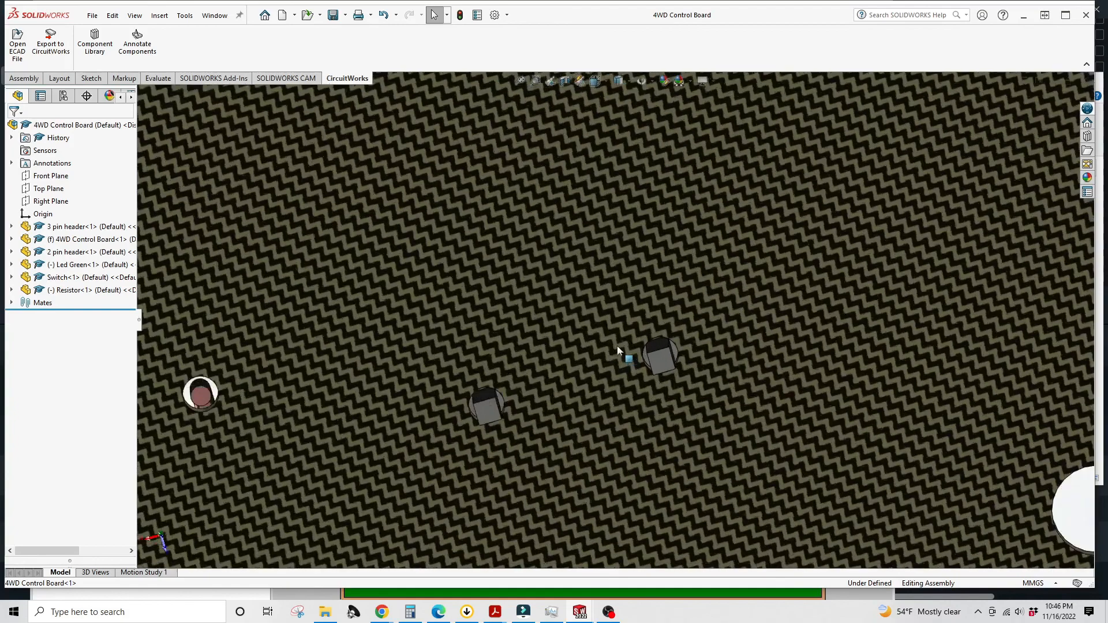
middle_click_drag(656, 356, 664, 417)
scroll(661, 398, "up", 5)
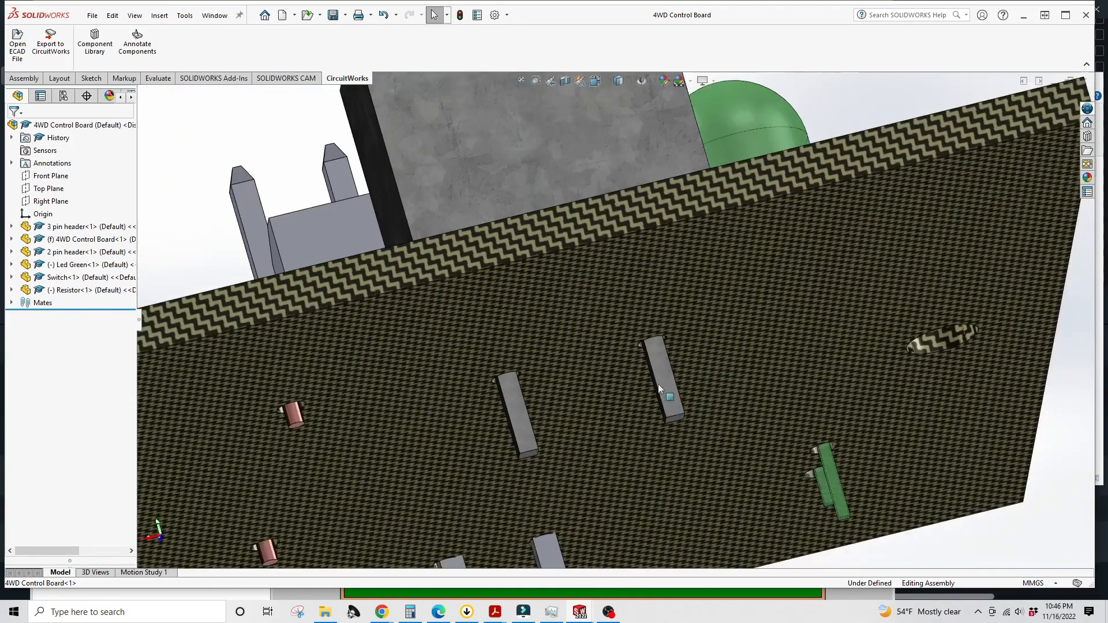
Step: Switch to CircuitWorks and inspect the exported board's nonplated holes individually, from Noncircular Hole 1 through Circular Hole 6
middle_click_drag(632, 334, 711, 416)
scroll(616, 279, "up", 5)
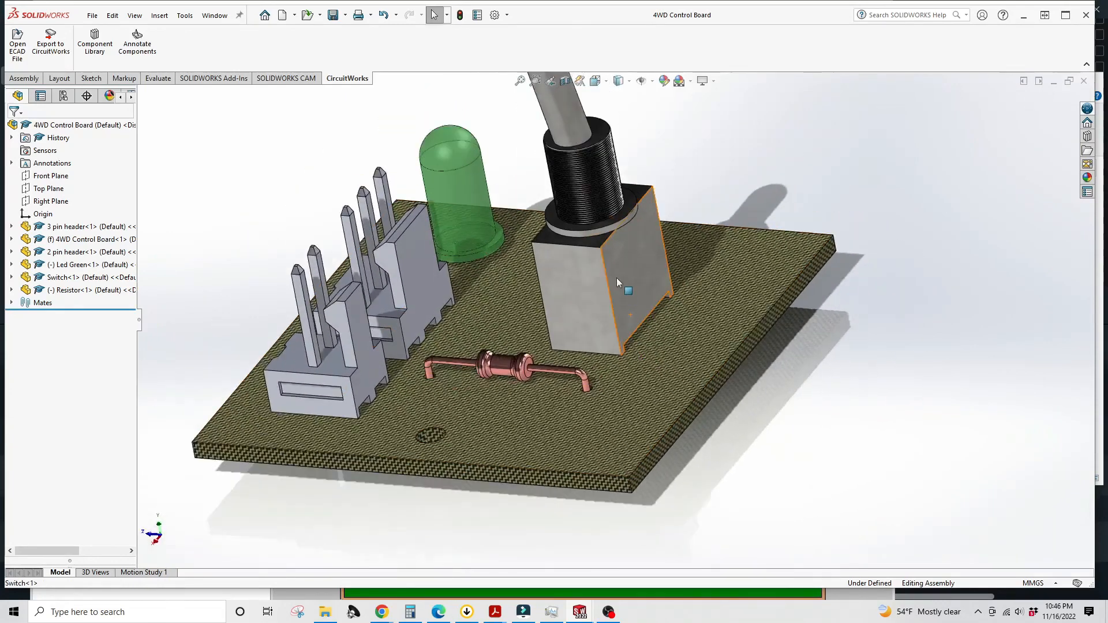
scroll(594, 280, "down", 2)
scroll(613, 146, "up", 3)
scroll(613, 145, "down", 3)
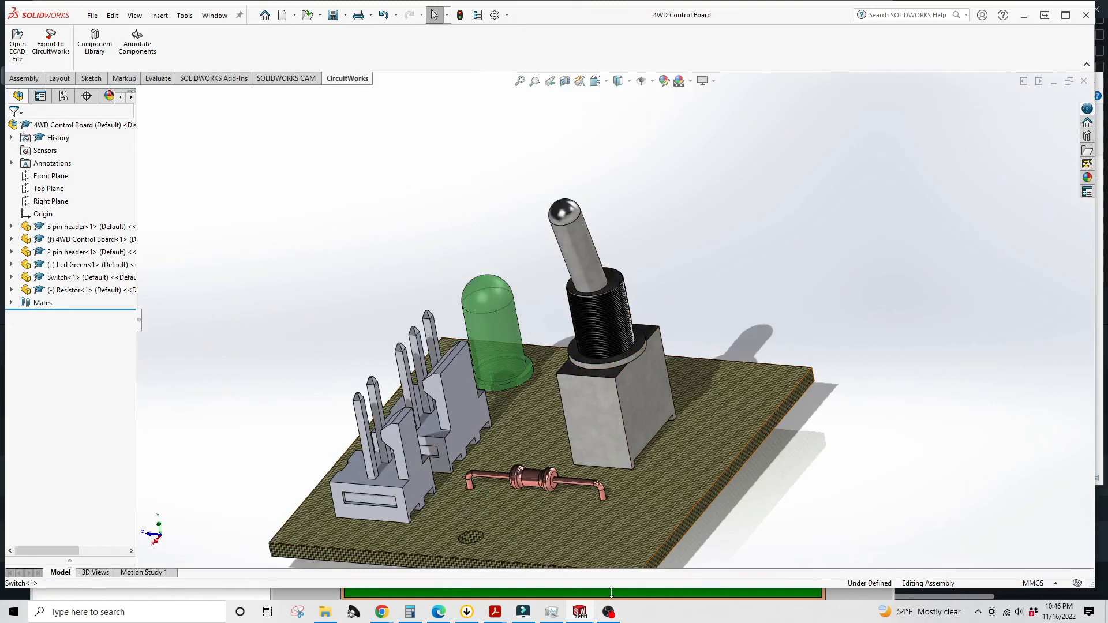
mouse_move(579, 616)
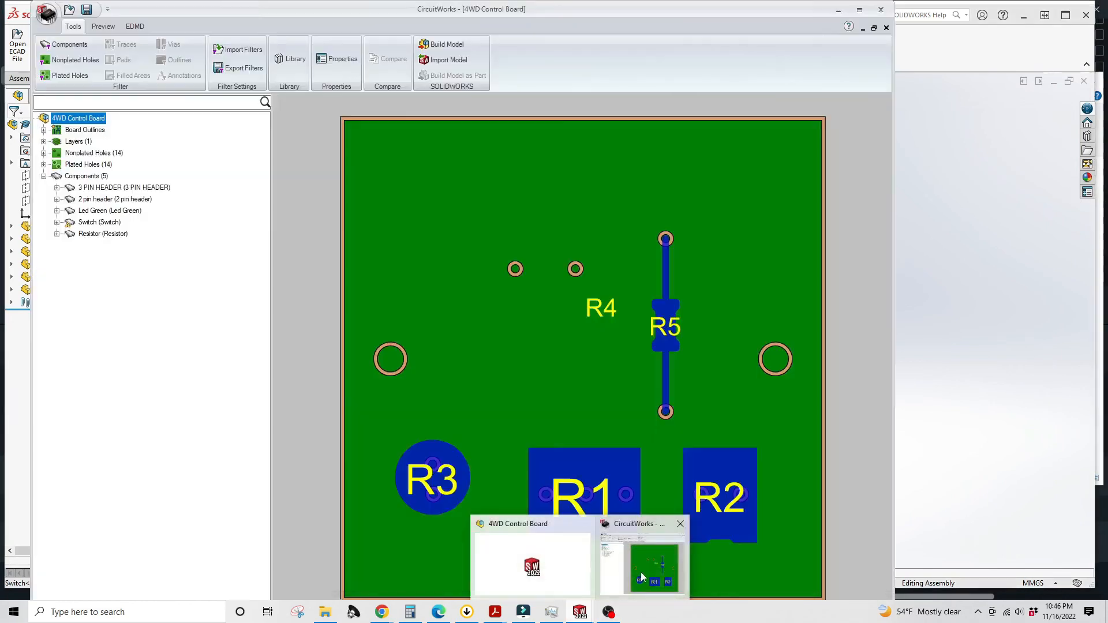
left_click(640, 572)
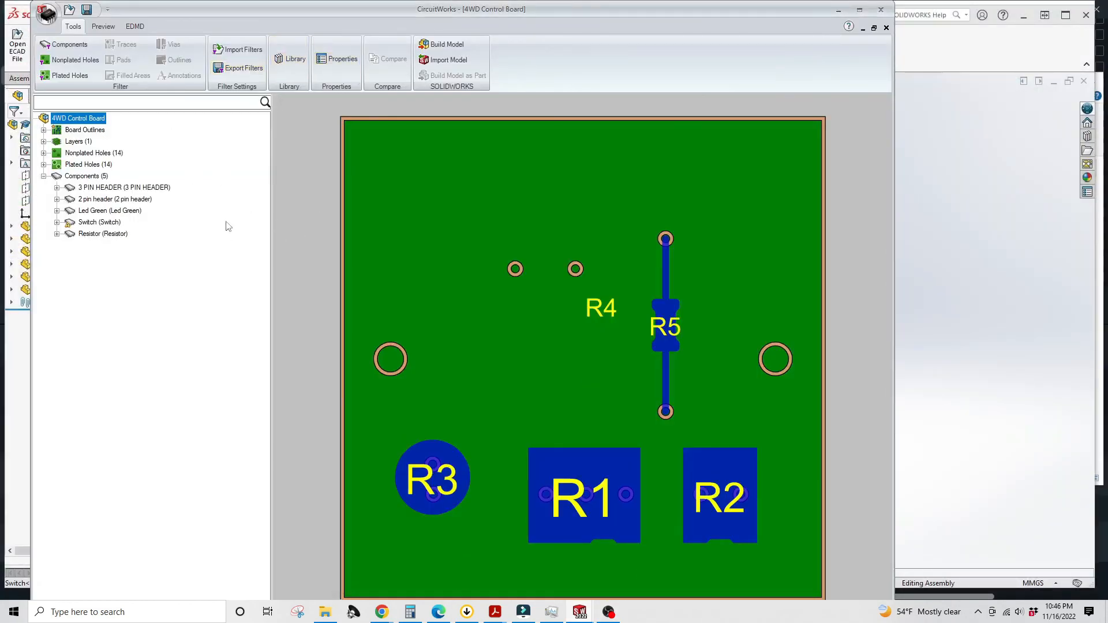
left_click(44, 153)
left_click(95, 165)
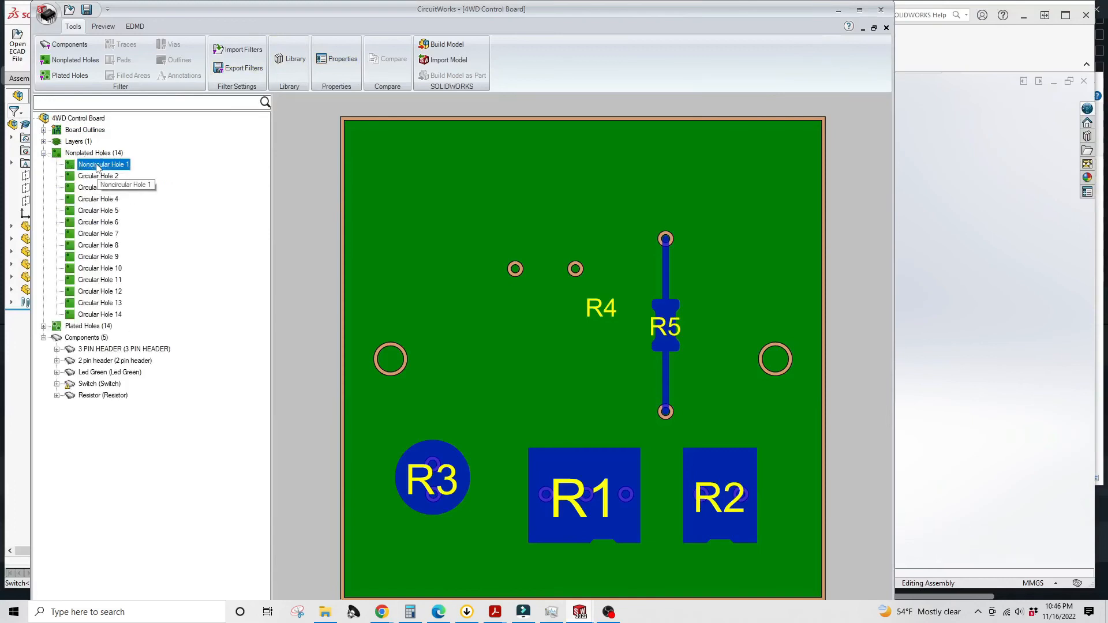
left_click(91, 176)
left_click(94, 199)
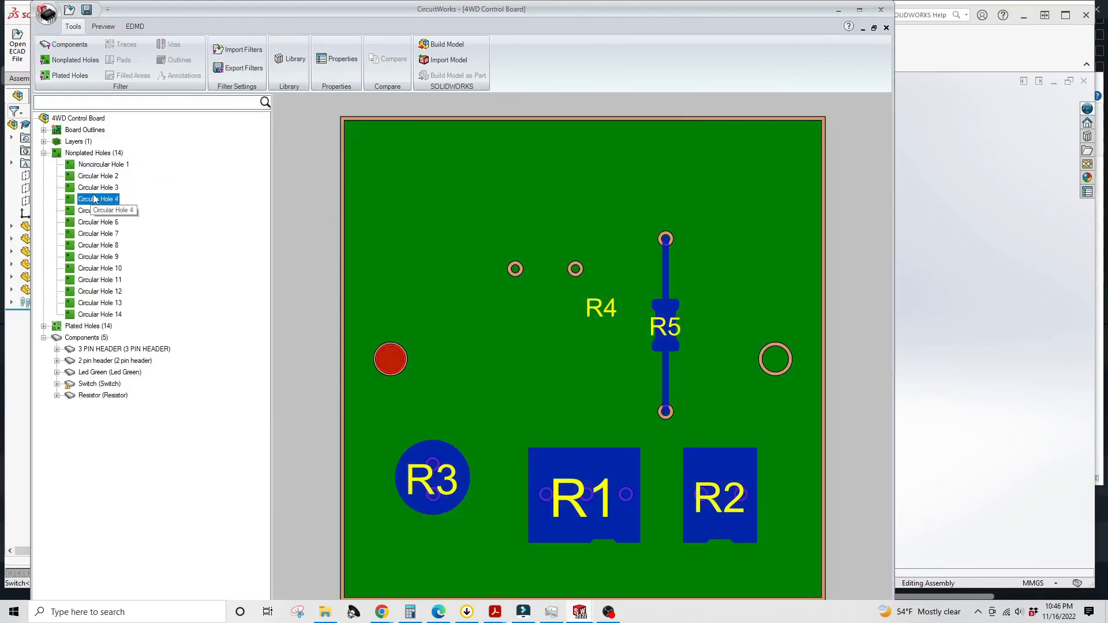
left_click(101, 223)
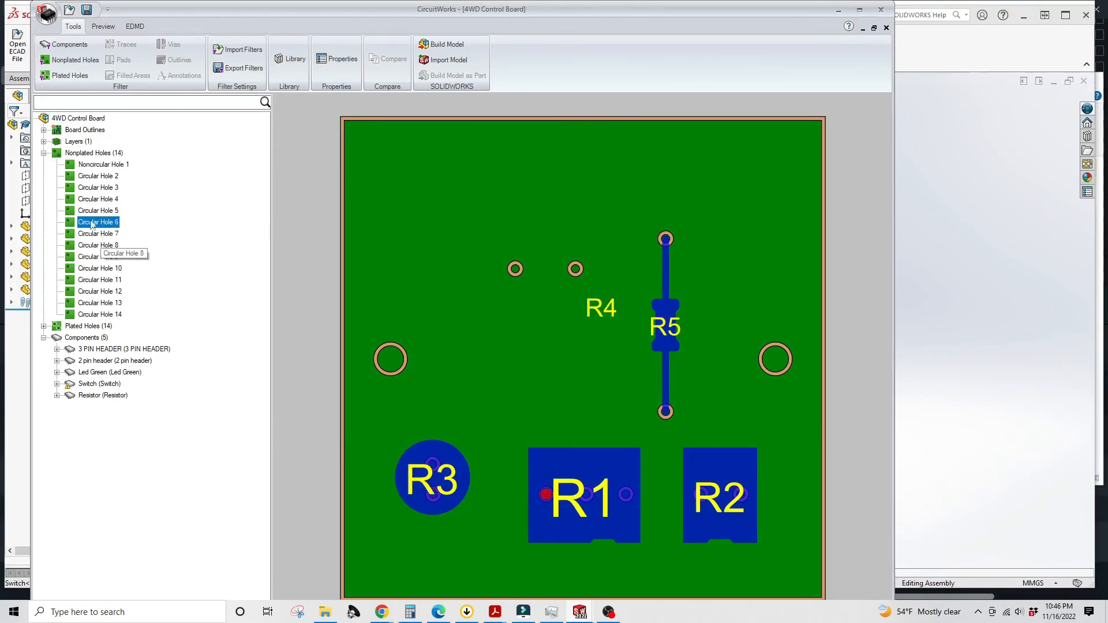
left_click(44, 154)
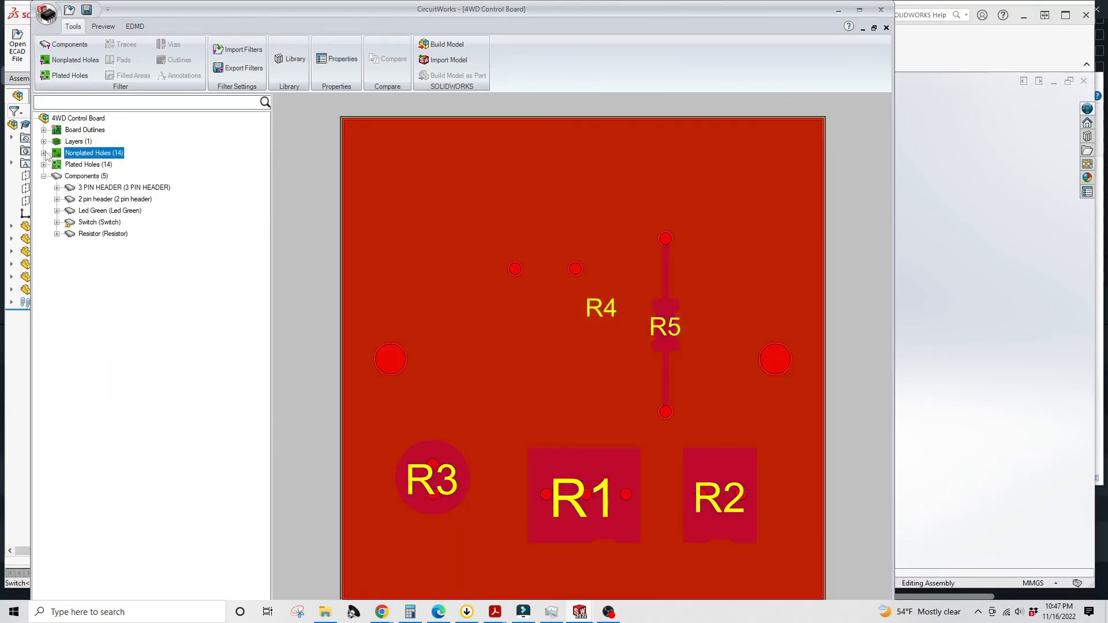
Step: Highlight the plated holes, the 3 pin header and the 2 pin header on the board layout to check their positions
left_click(100, 164)
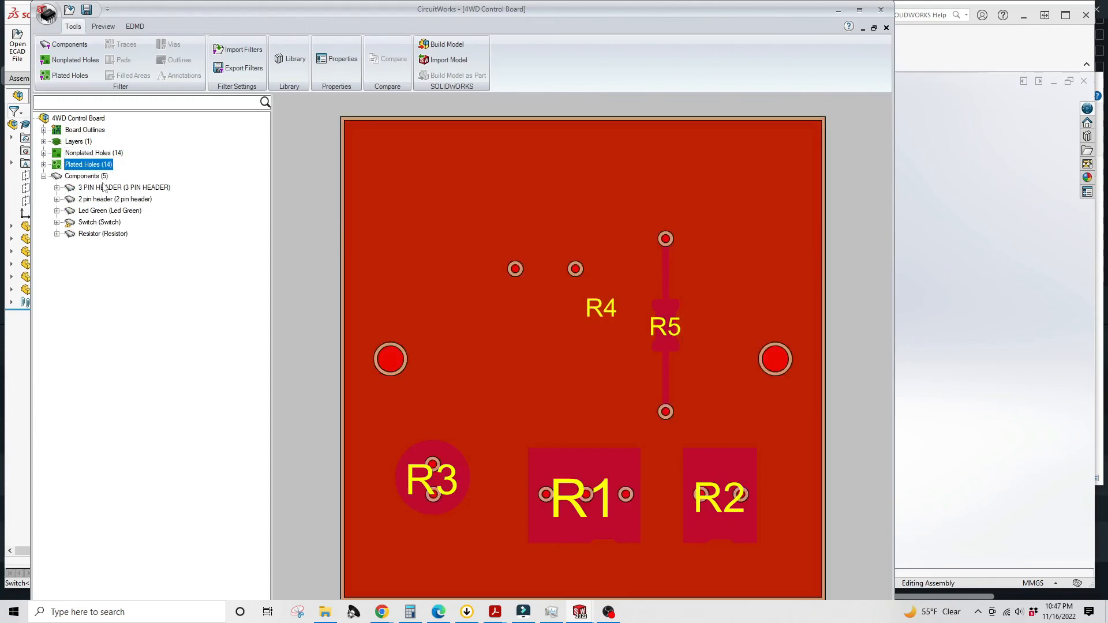
left_click(104, 187)
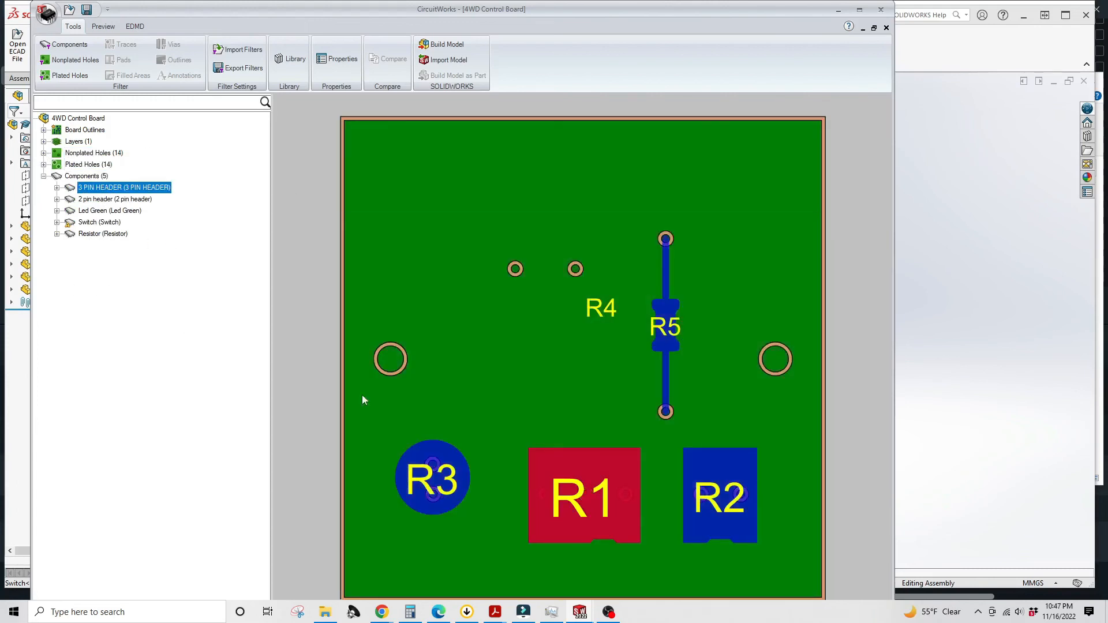
left_click(96, 199)
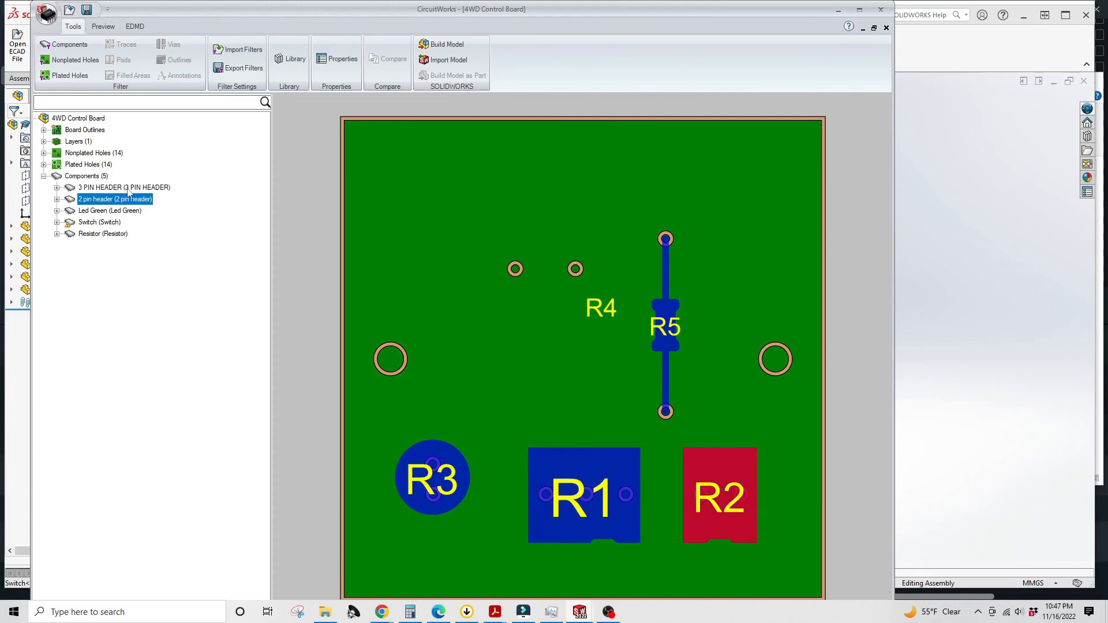
Step: In File Explorer, browse the CircuitWorks boards folder and open the components folder under ProgramData\SOLIDWORKS\CircuitWorks
left_click(326, 616)
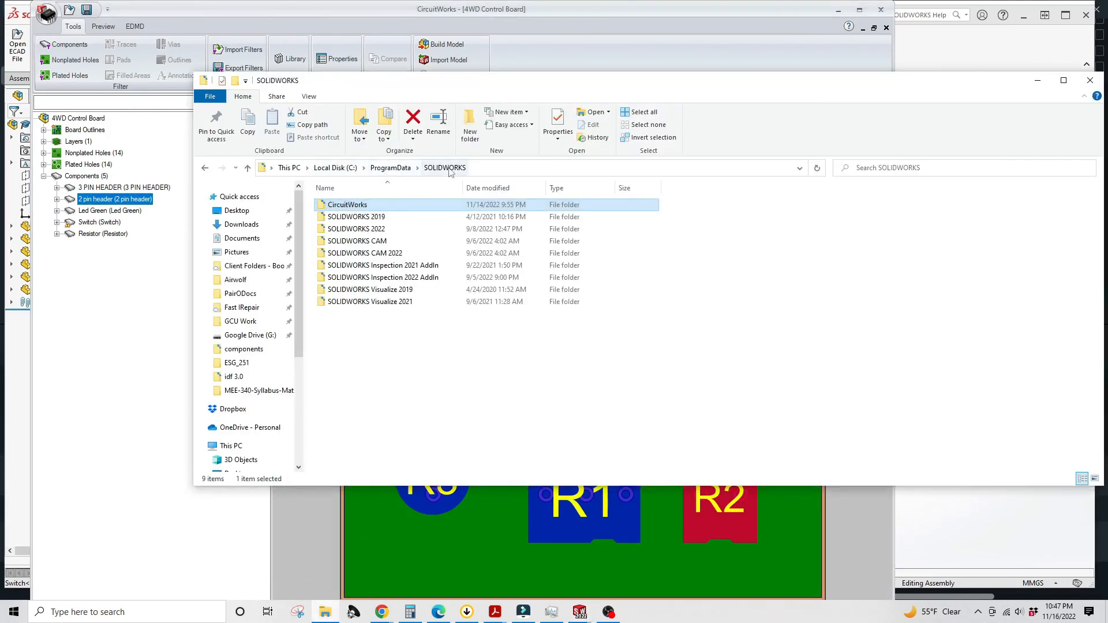
double_click(353, 206)
double_click(349, 217)
key("alt+Left")
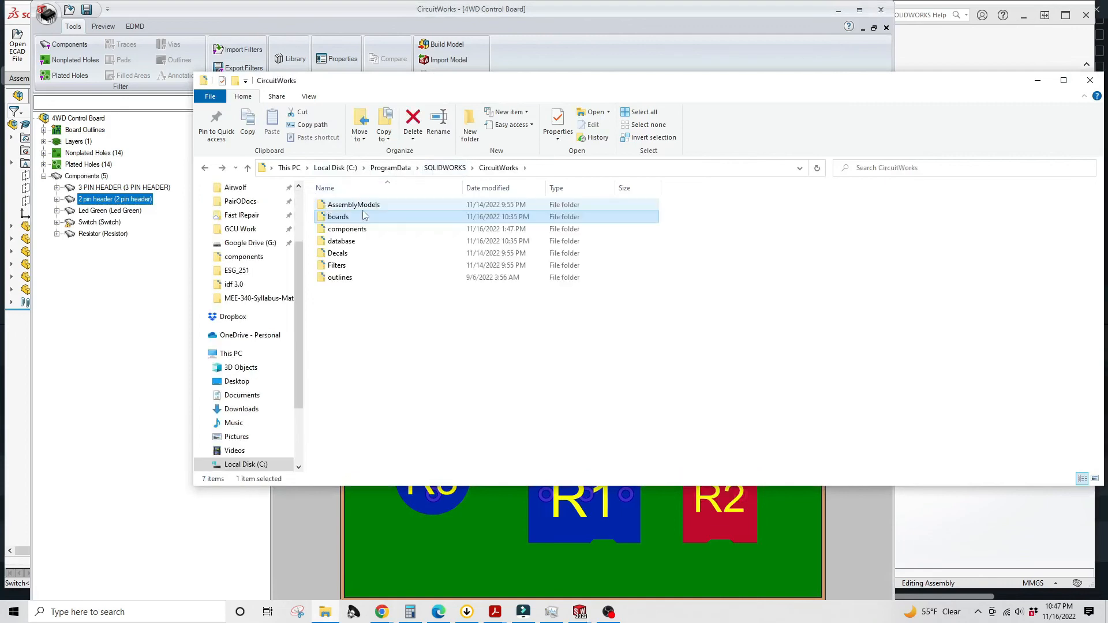
double_click(361, 229)
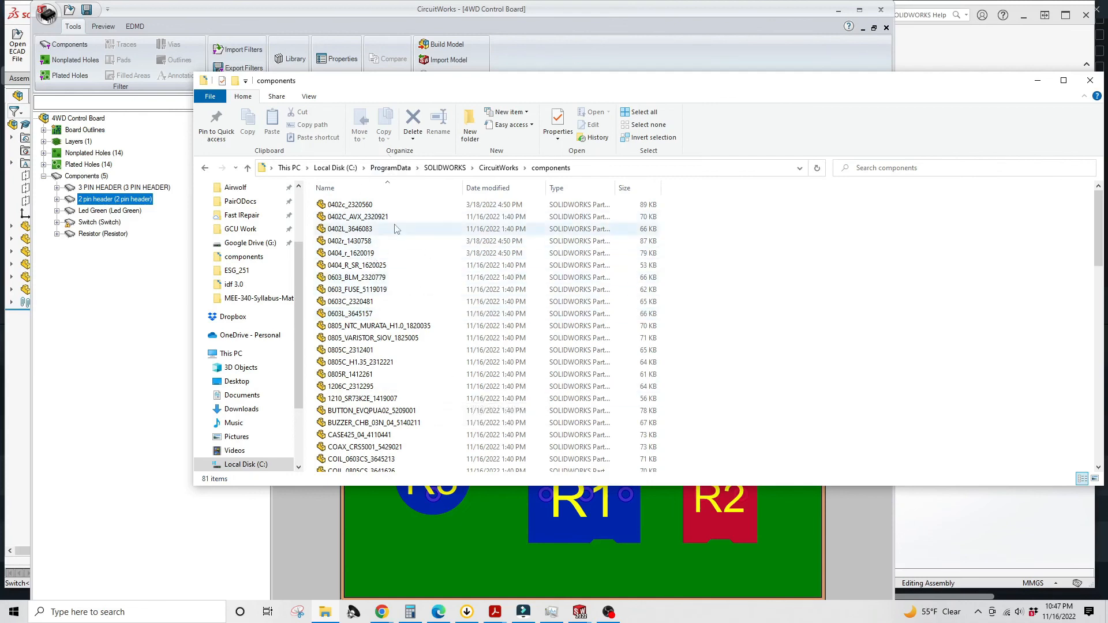
Step: Return to CircuitWorks, highlight the Switch component on the board layout and review the commands available for it
left_click(120, 319)
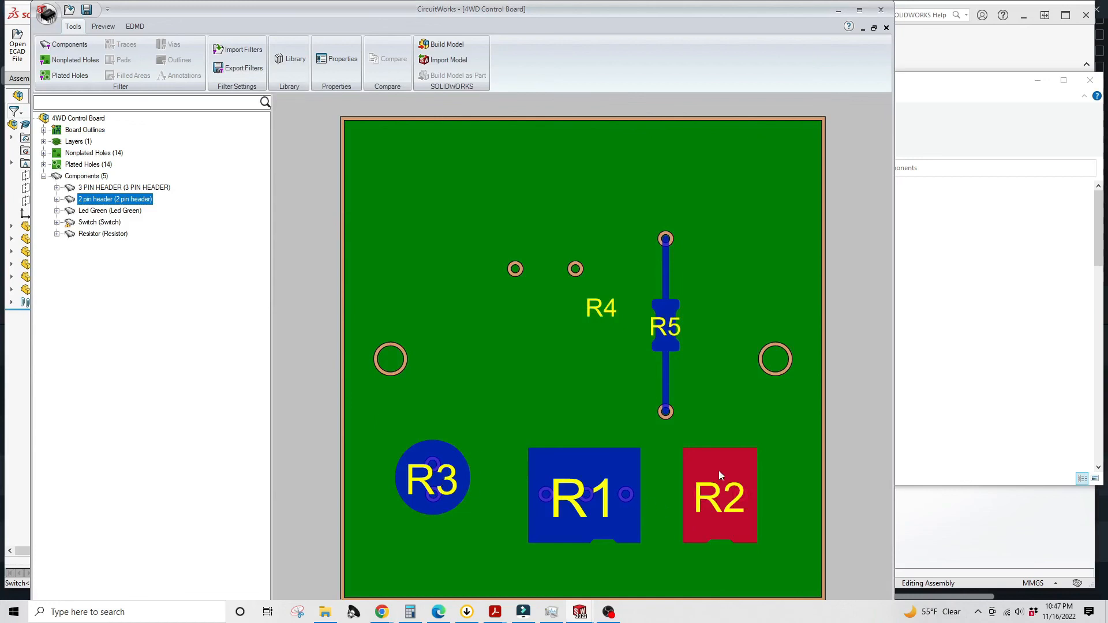
left_click(120, 236)
left_click(107, 225)
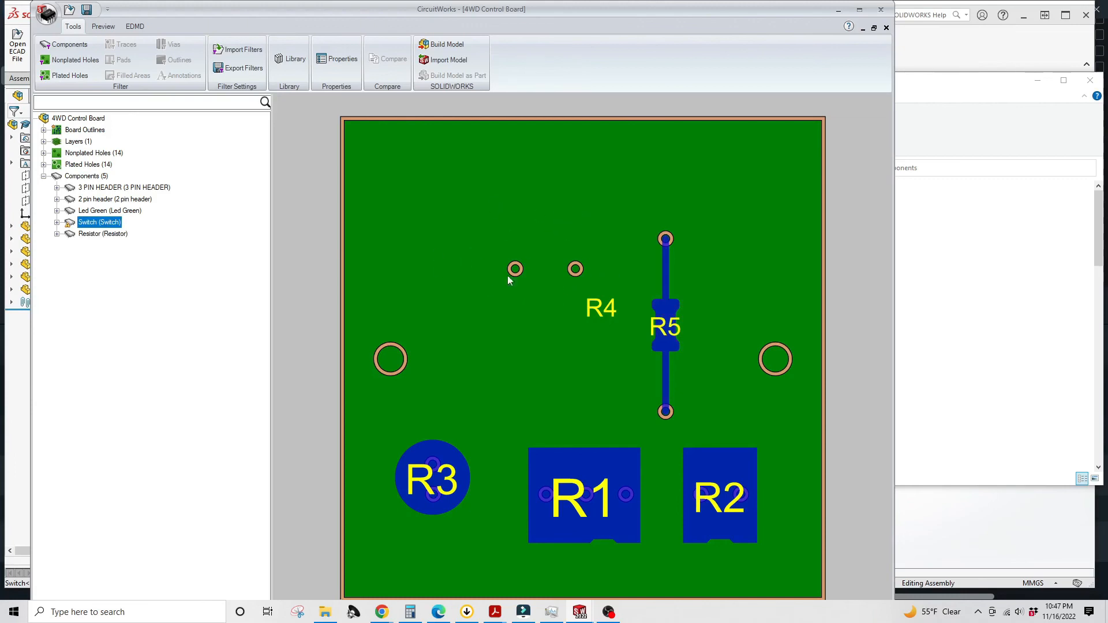
right_click(68, 228)
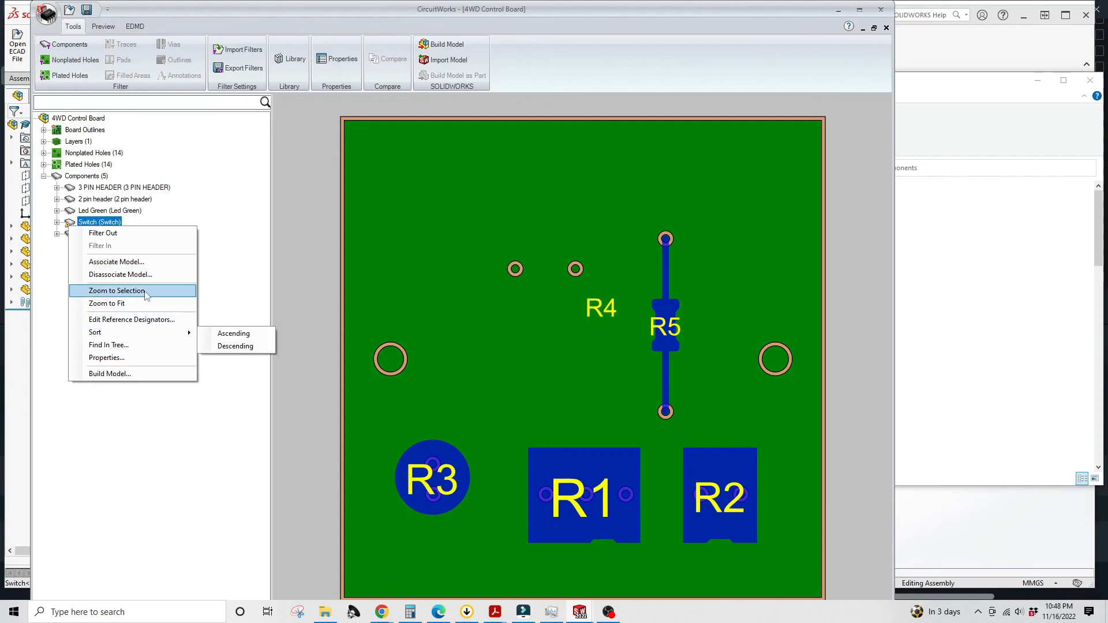
mouse_move(132, 334)
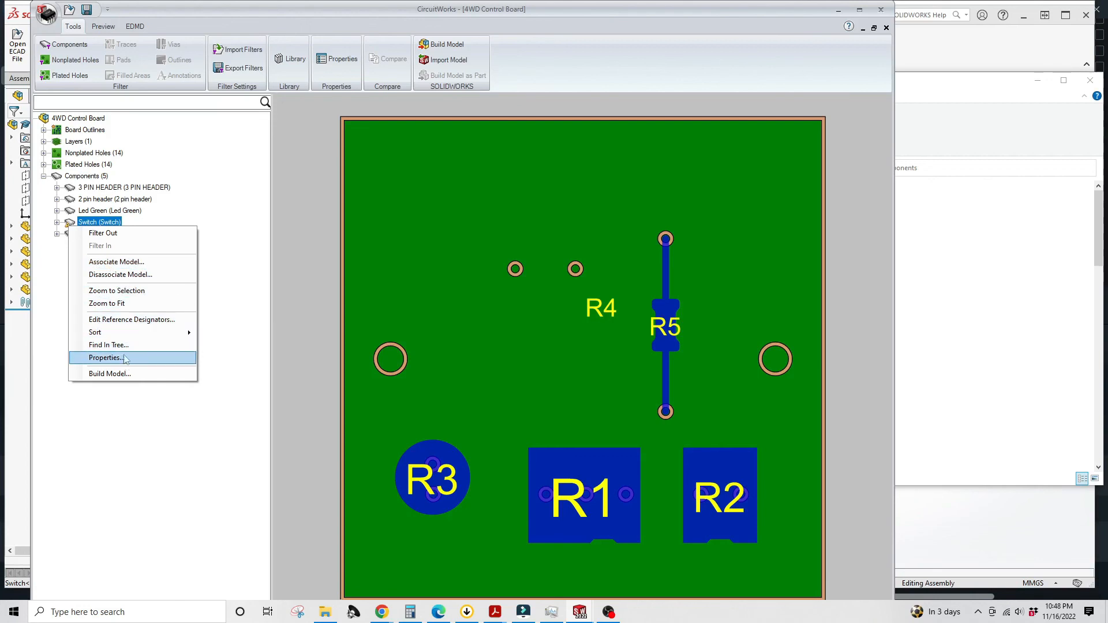
left_click(53, 255)
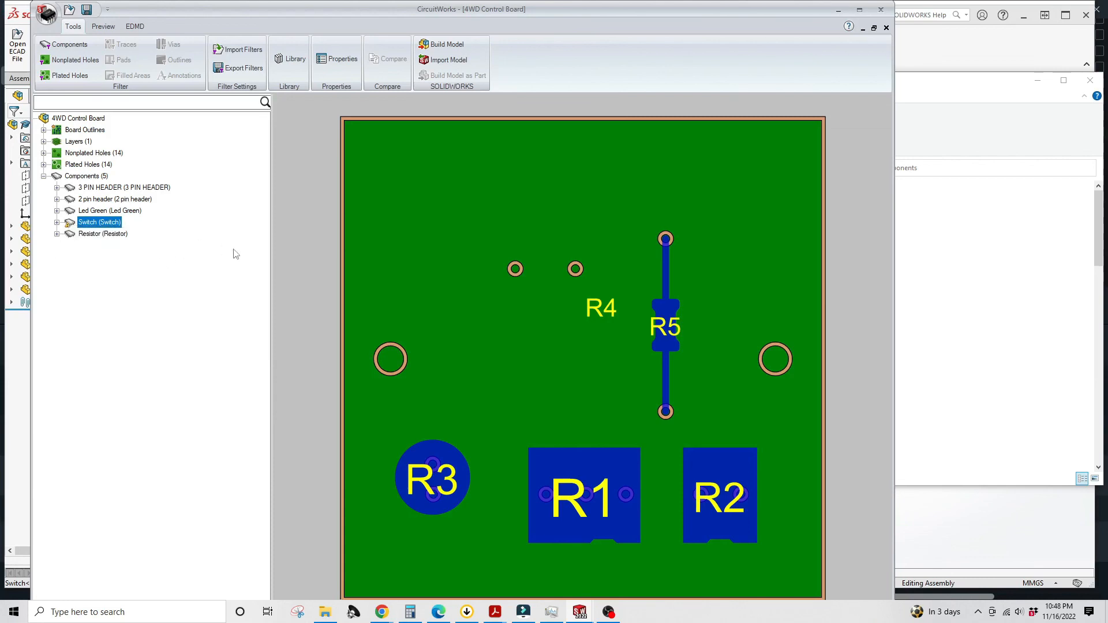
left_click(17, 346)
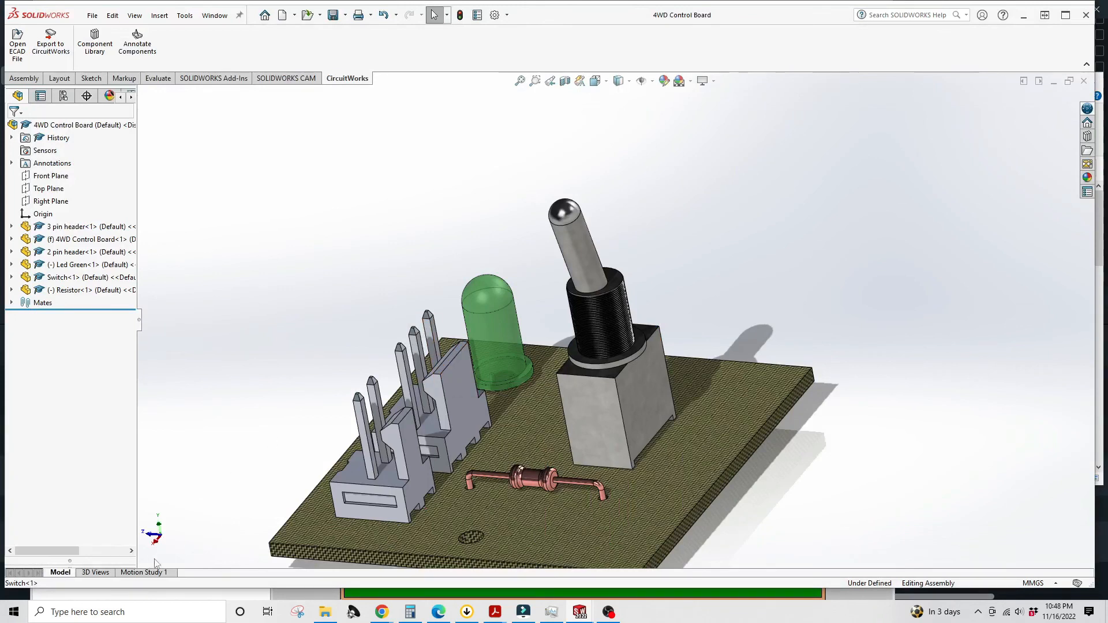
mouse_move(579, 612)
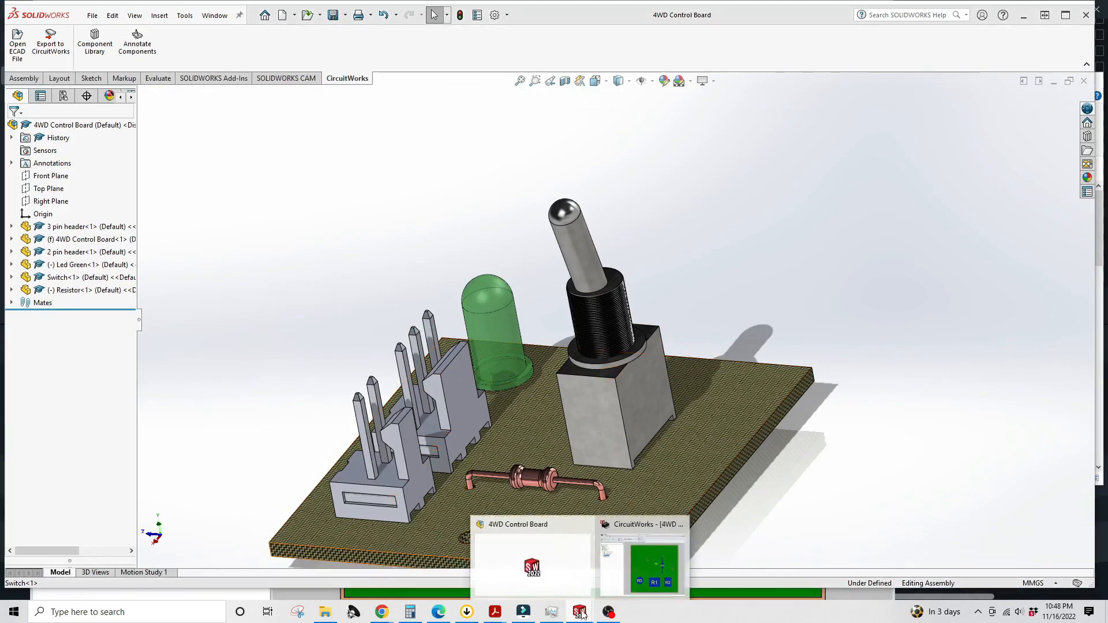
left_click(654, 545)
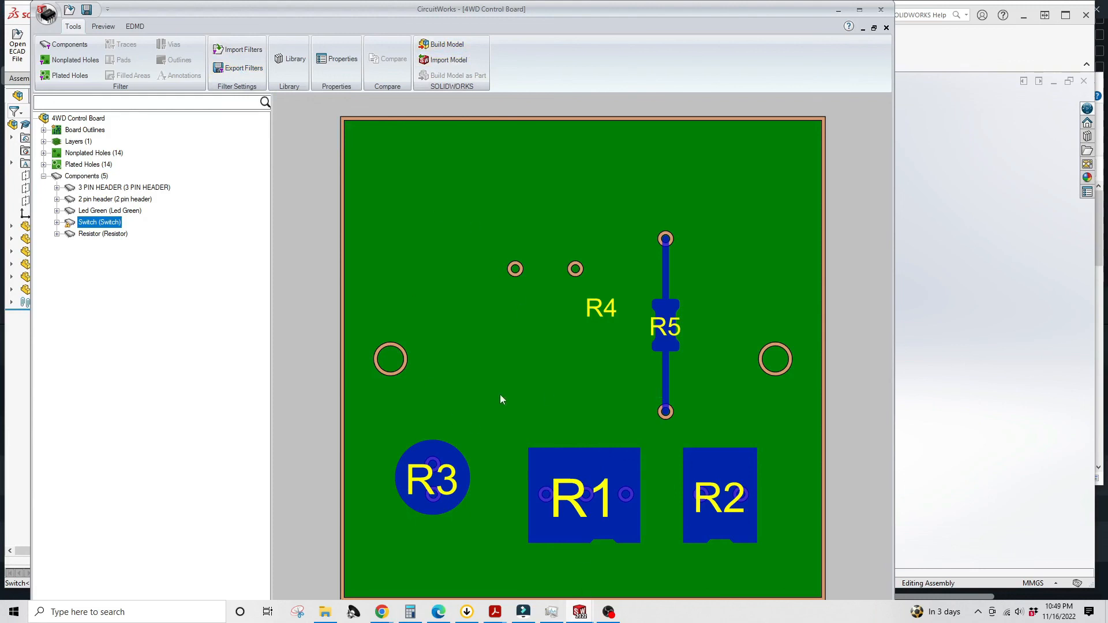
left_click(436, 46)
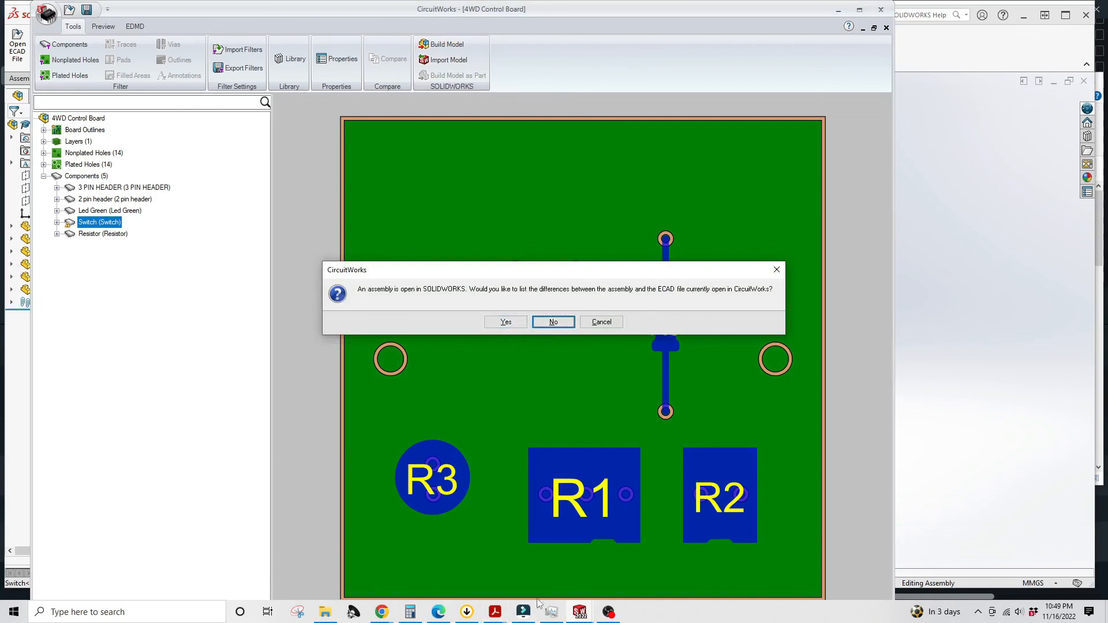
left_click(620, 326)
Step: Switch to SOLIDWORKS and close the 4WD Control Board assembly
mouse_move(580, 611)
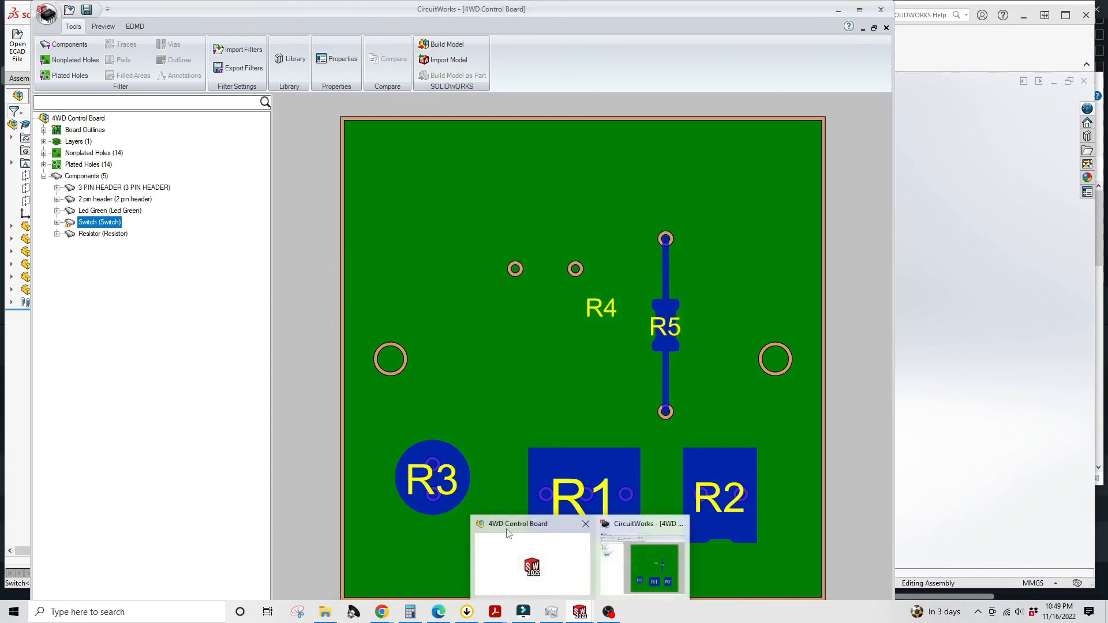
left_click(519, 553)
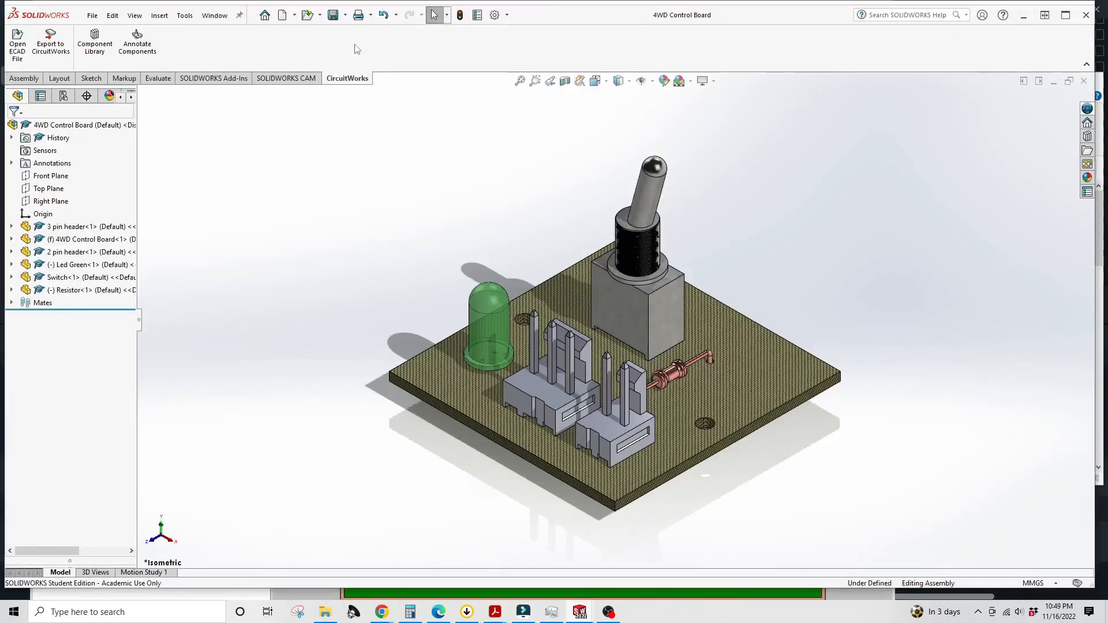
left_click(92, 15)
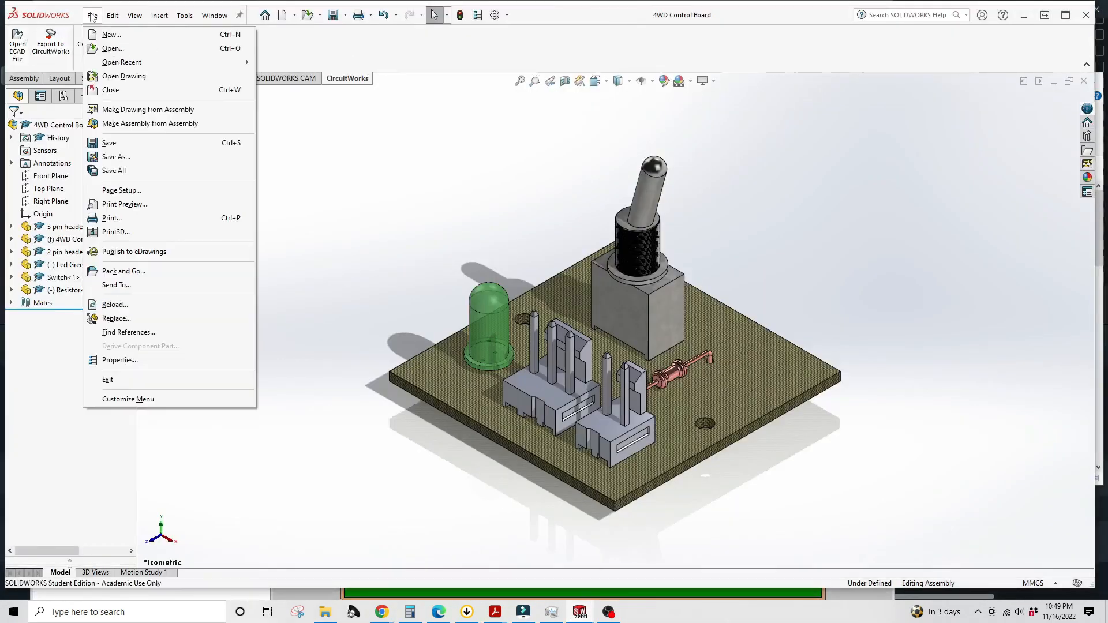
key("Escape")
left_click(1084, 82)
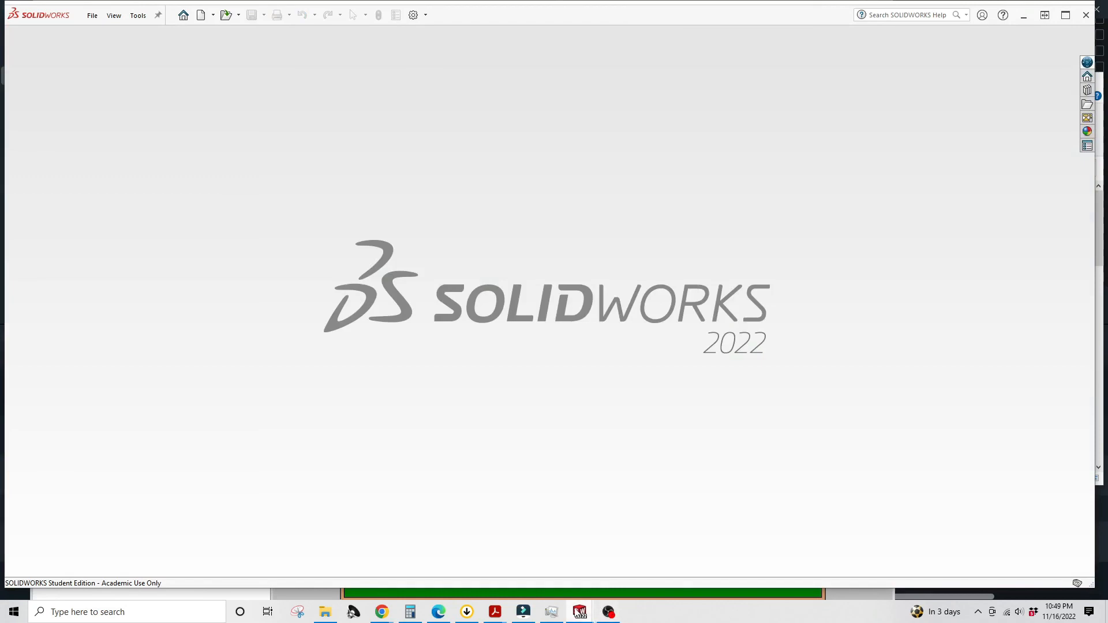
Step: Switch to CircuitWorks and build the 4WD Control Board model in SOLIDWORKS, proceeding past the zero-height component warnings
mouse_move(579, 612)
left_click(651, 556)
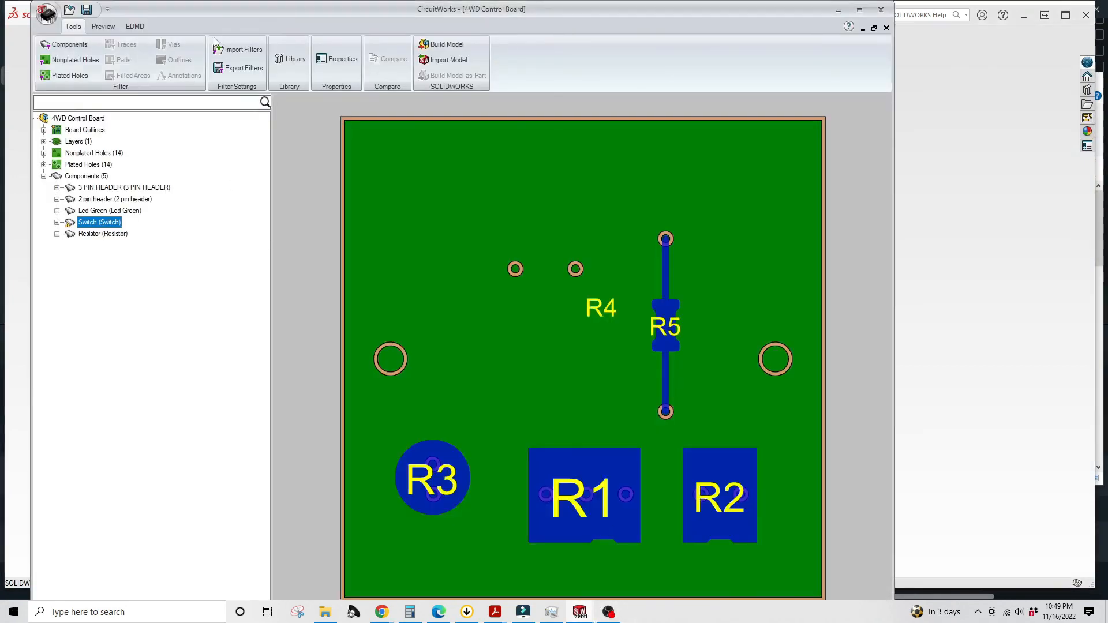
left_click(425, 48)
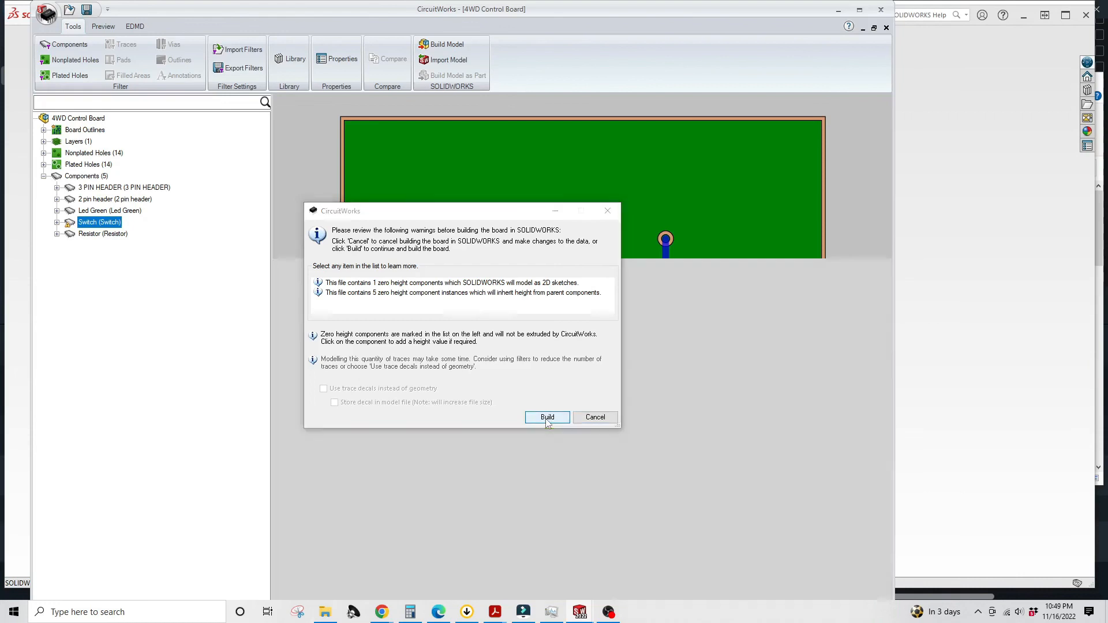
left_click(547, 417)
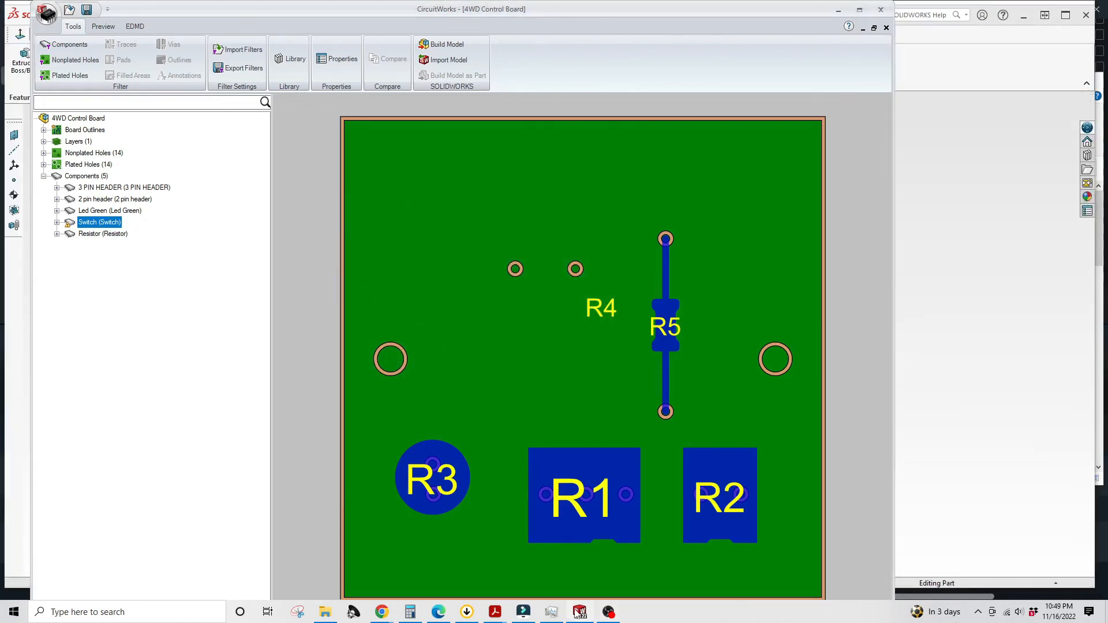
Step: Switch to SOLIDWORKS and examine the built assembly from several angles, checking the board's thickness, its holes and the component placement
mouse_move(582, 613)
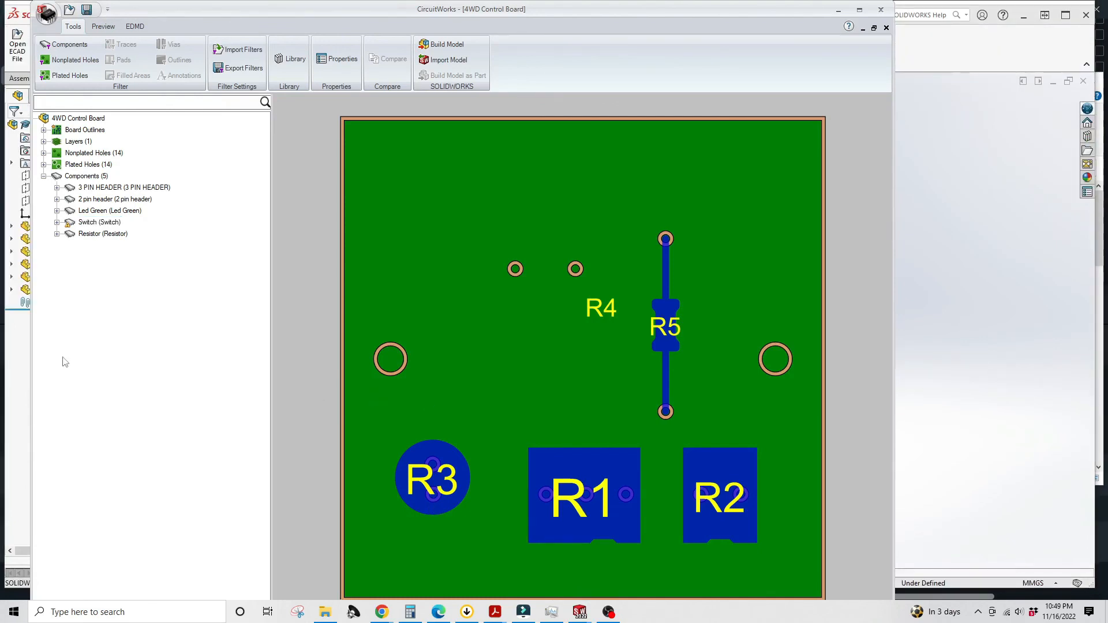
left_click(25, 349)
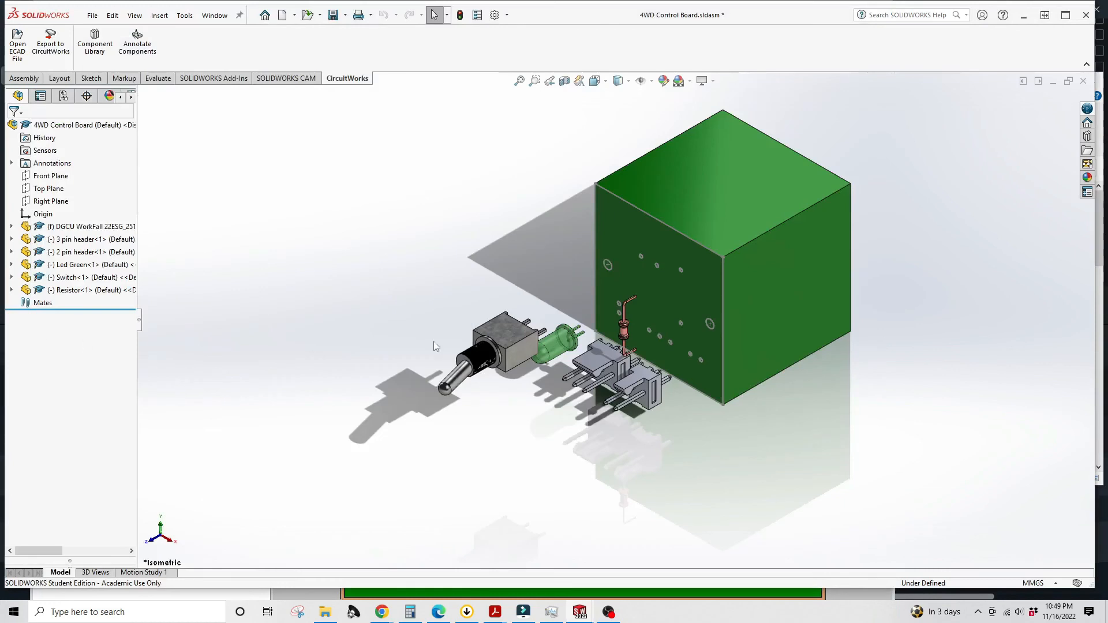
middle_click_drag(492, 265, 495, 324)
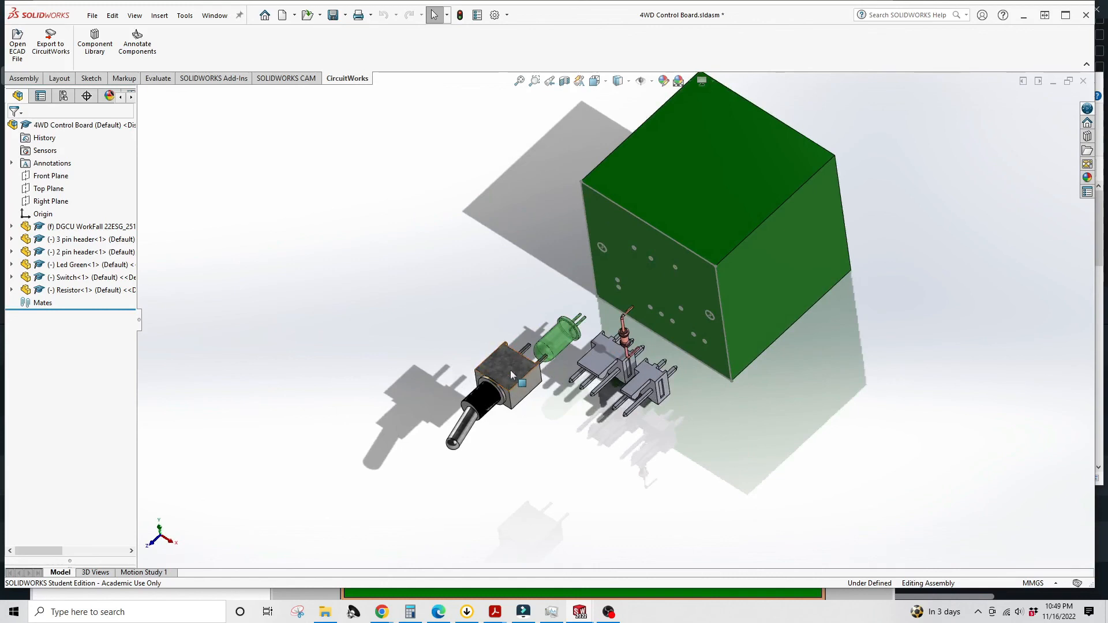
mouse_move(526, 327)
middle_mouse_down()
mouse_move(455, 394)
mouse_move(557, 320)
mouse_move(510, 355)
mouse_move(476, 345)
mouse_move(554, 317)
mouse_move(516, 339)
mouse_move(515, 327)
middle_mouse_up()
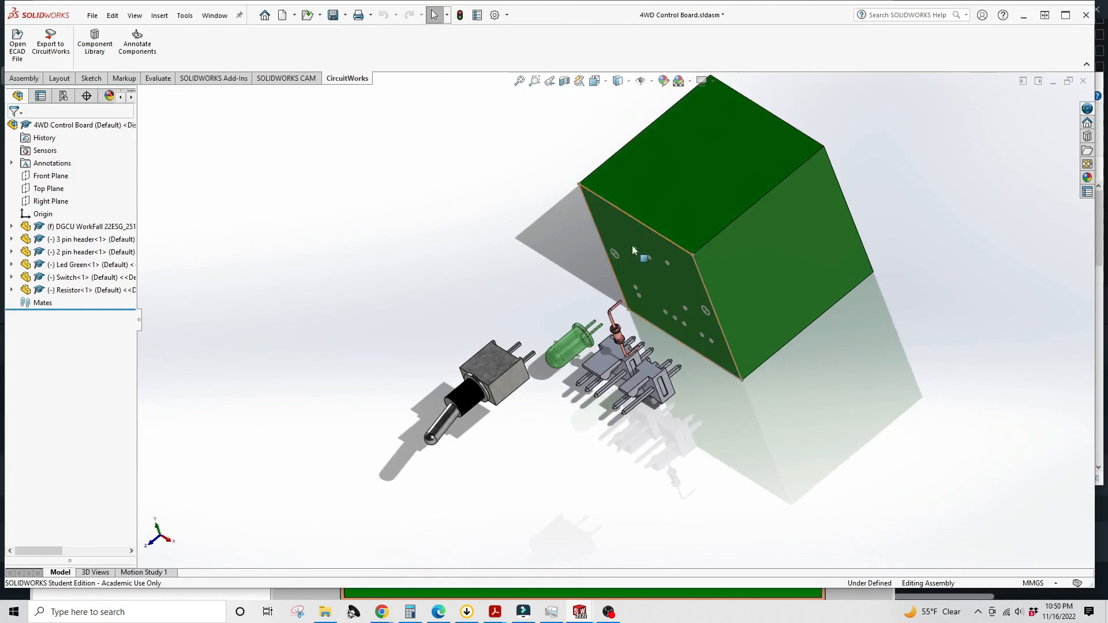
middle_click_drag(656, 275, 487, 412)
scroll(646, 286, "down", 4)
scroll(618, 363, "up", 3)
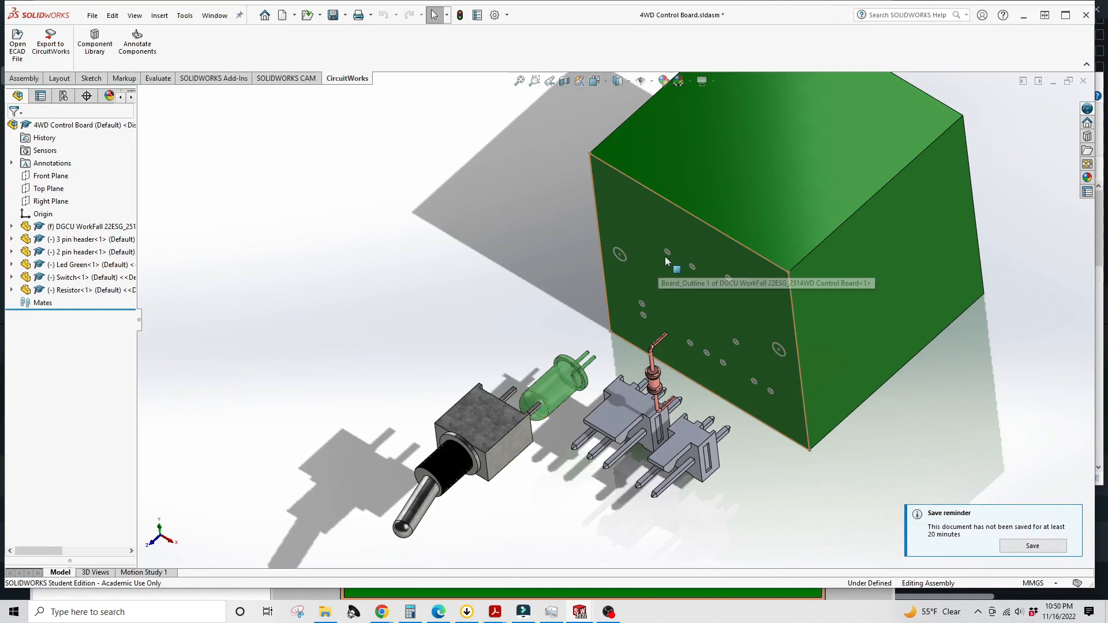
middle_click_drag(464, 404, 405, 284)
middle_click_drag(533, 264, 623, 259)
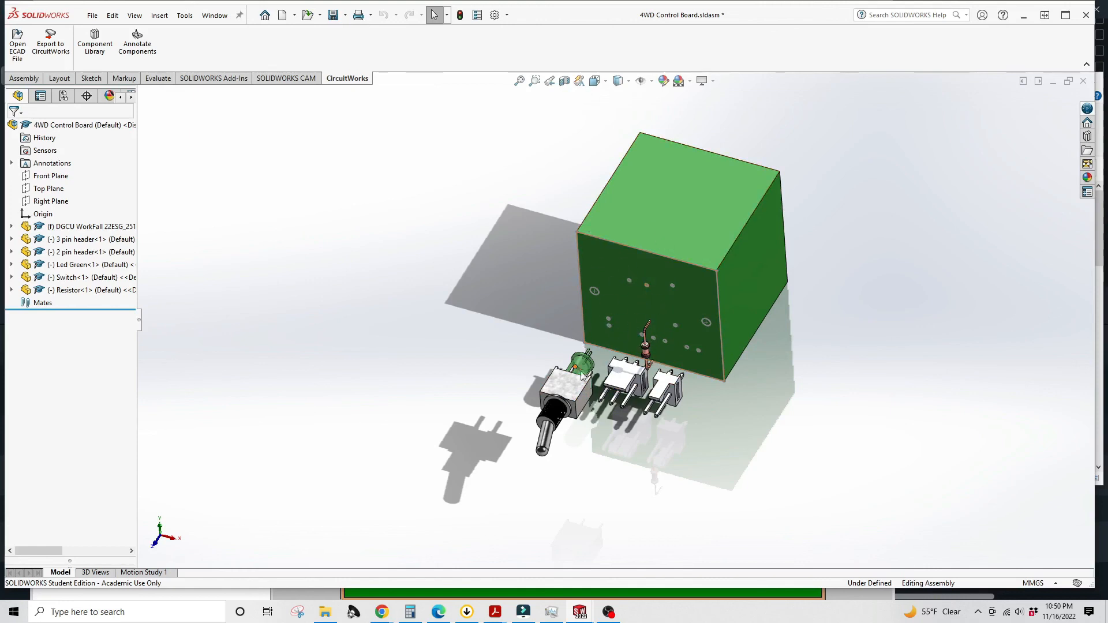
middle_click_drag(638, 311, 577, 358)
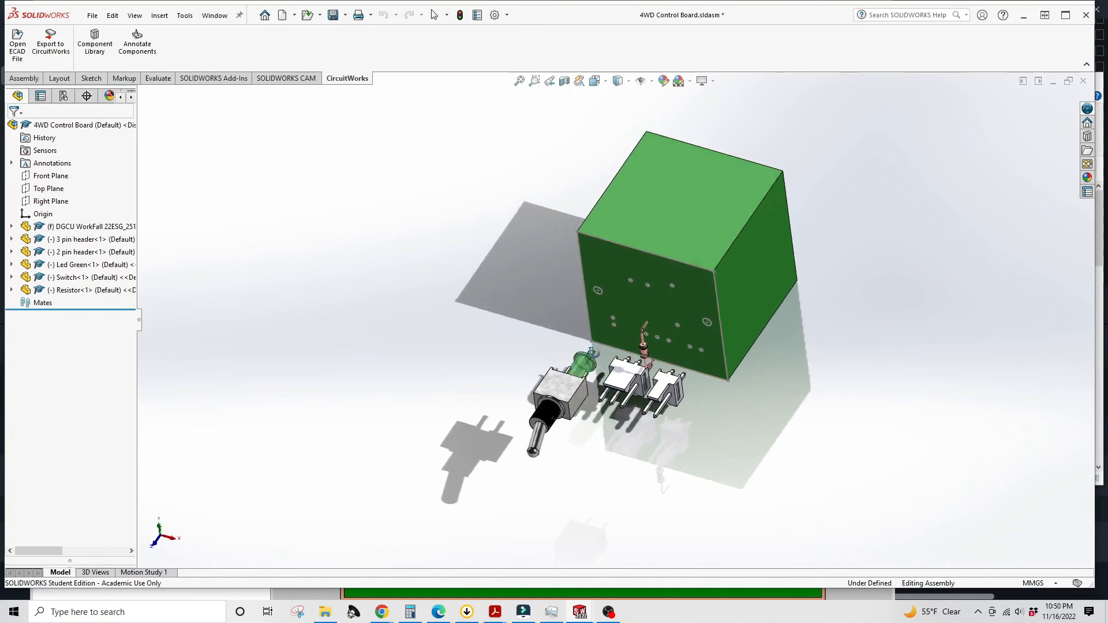